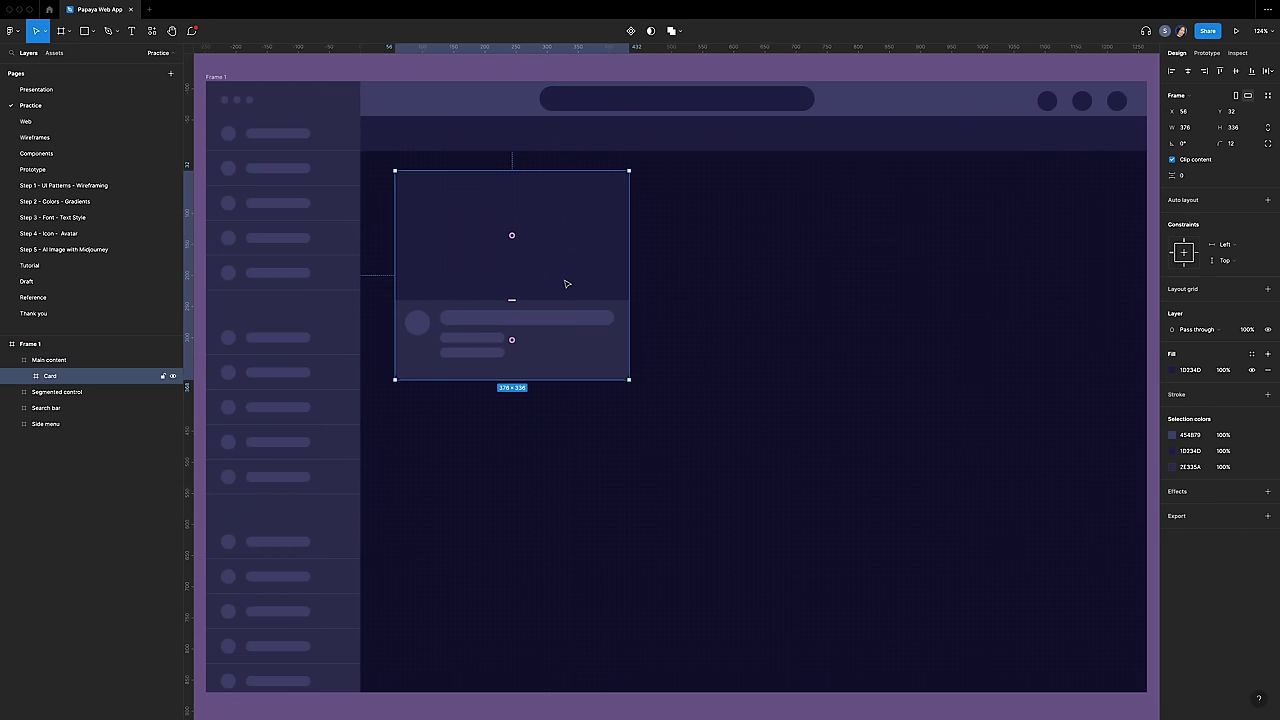
Step: Duplicate the card to its right within the main content, leaving a 16 px gap between the two cards
{"action": "left_click_drag", "start_coordinate": [567, 284], "coordinate": [820, 298]}
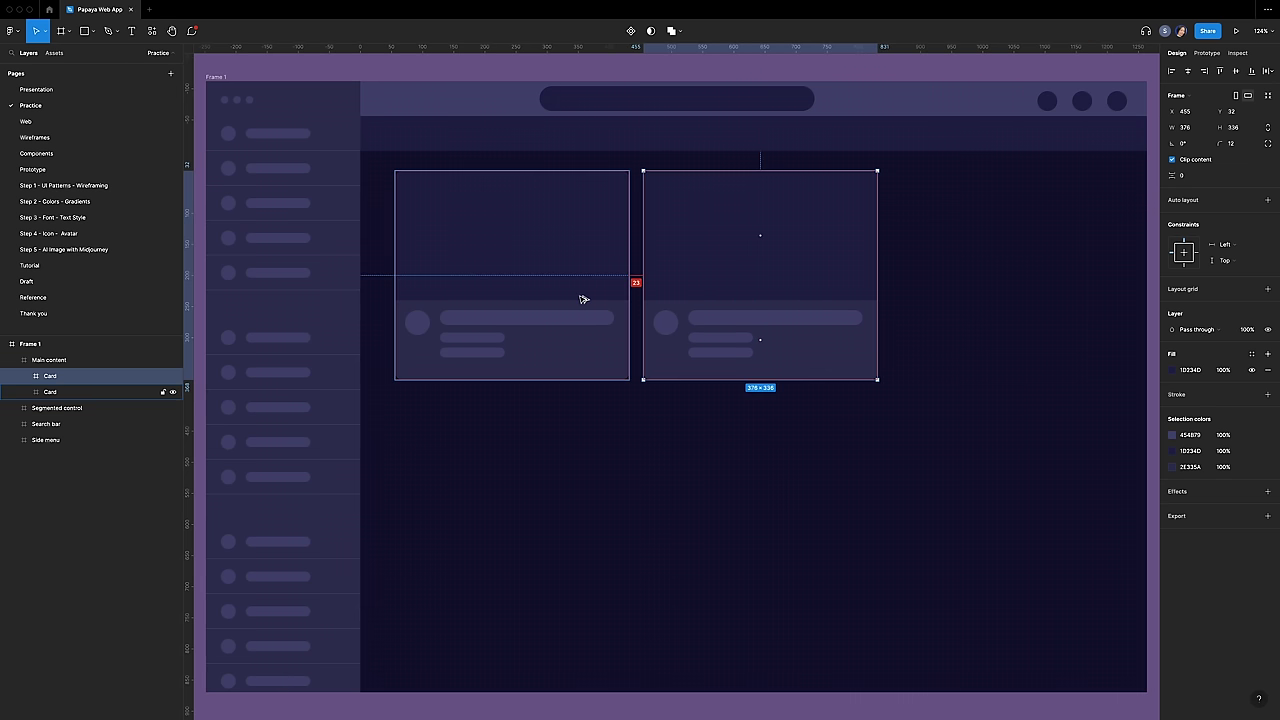
{"action": "key", "text": "Left"}
{"action": "key", "text": "Left"}
{"action": "key", "text": "Left"}
{"action": "key", "text": "Left"}
{"action": "key", "text": "Left"}
{"action": "key", "text": "Left"}
{"action": "key", "text": "Left"}
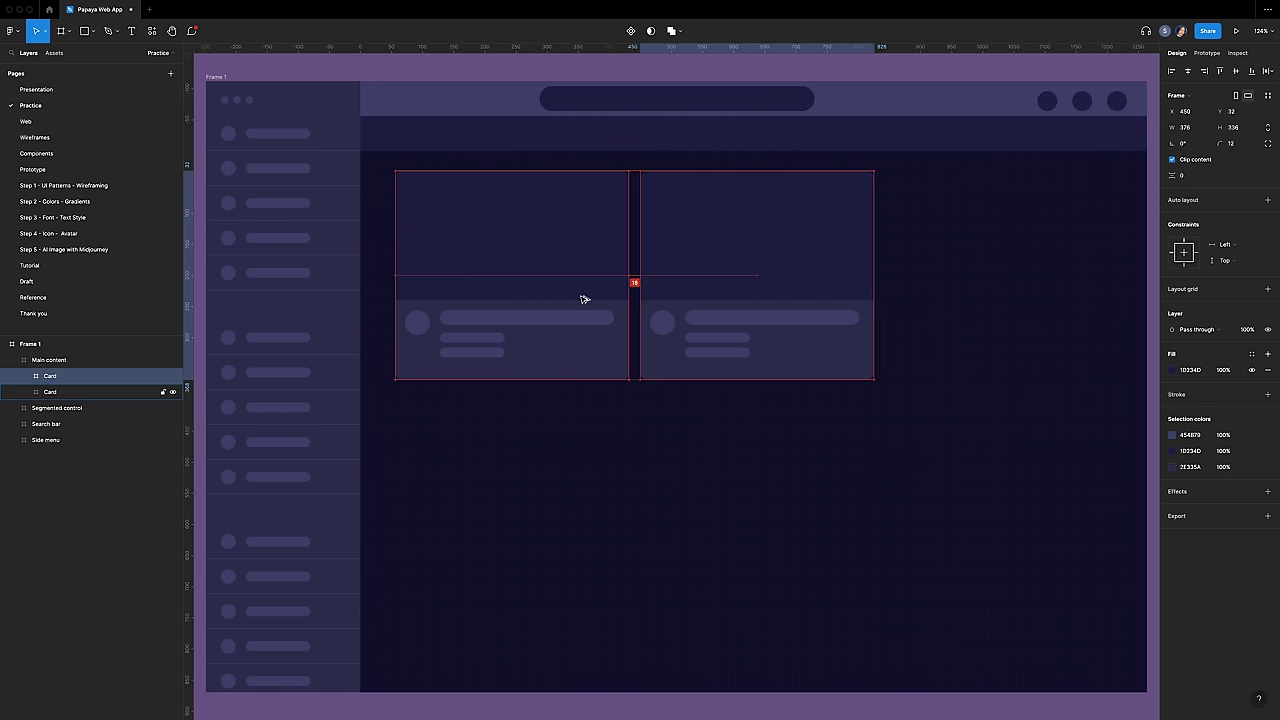
Step: Duplicate the card again with the same spacing to make a row of three, and copy that row below
{"action": "key", "text": "super+d"}
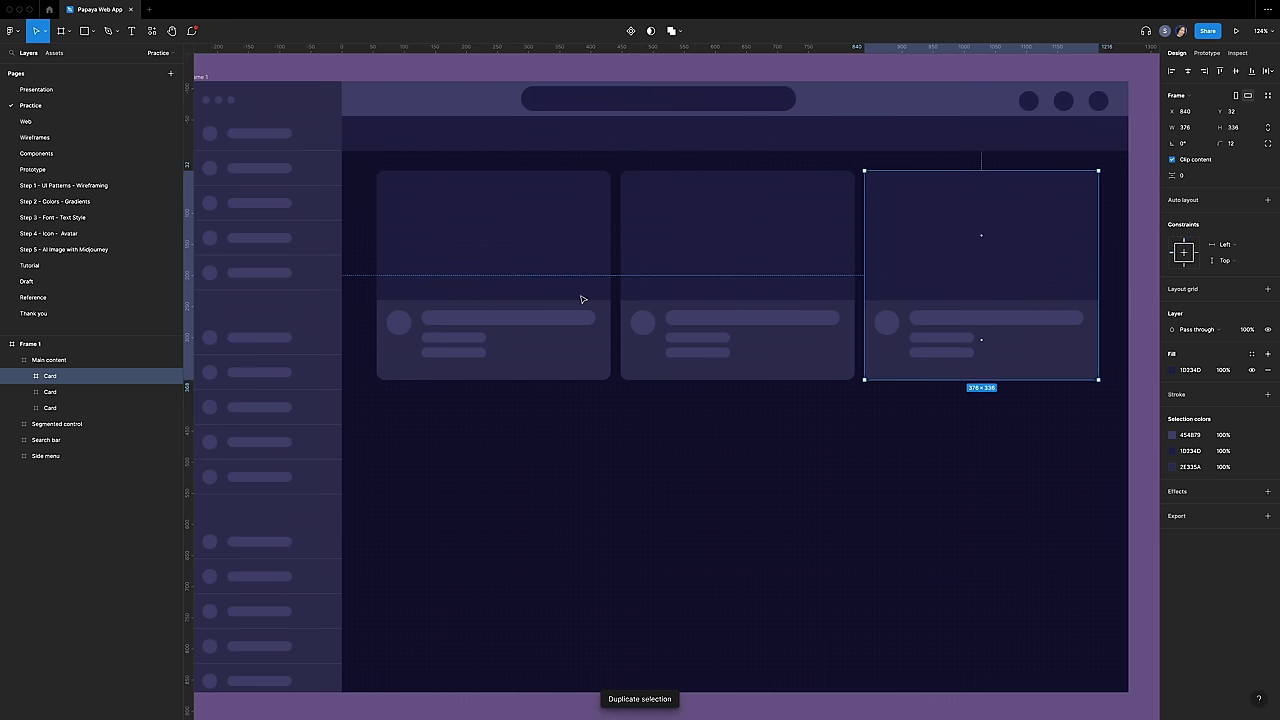
{"action": "left_click", "coordinate": [110, 407], "text": "shift"}
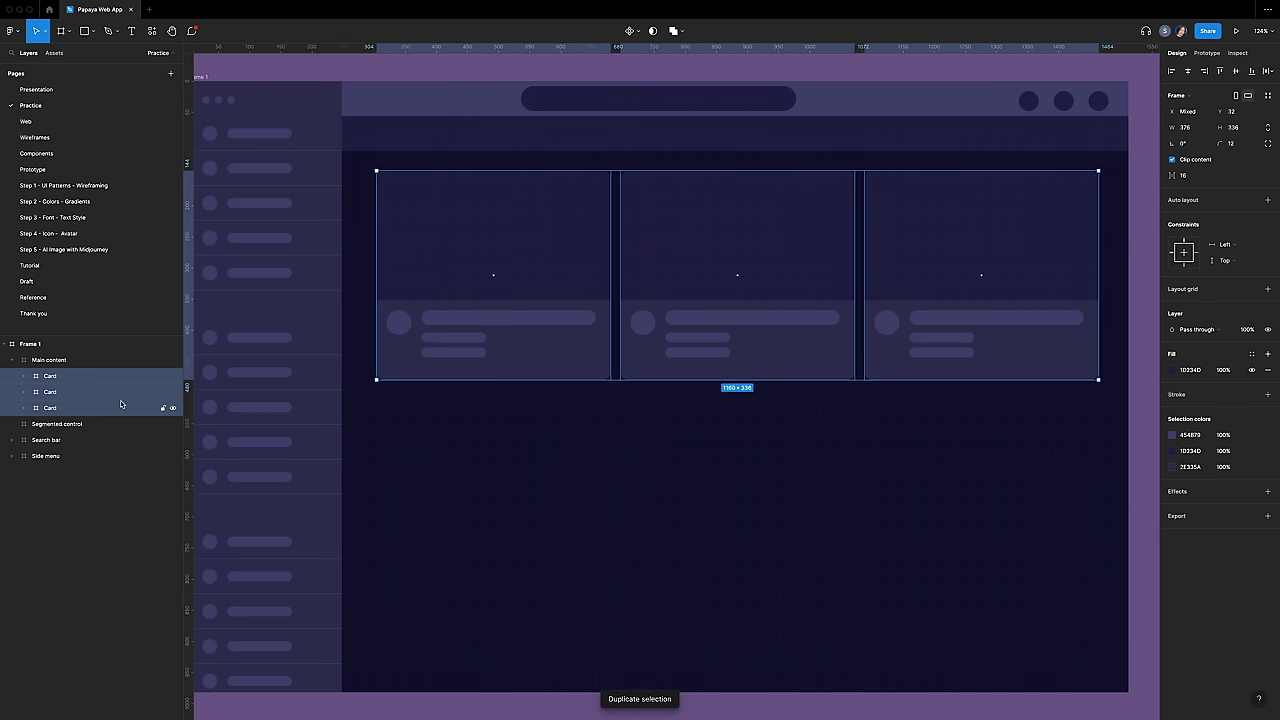
{"action": "left_click_drag", "start_coordinate": [509, 260], "coordinate": [529, 494], "text": "alt"}
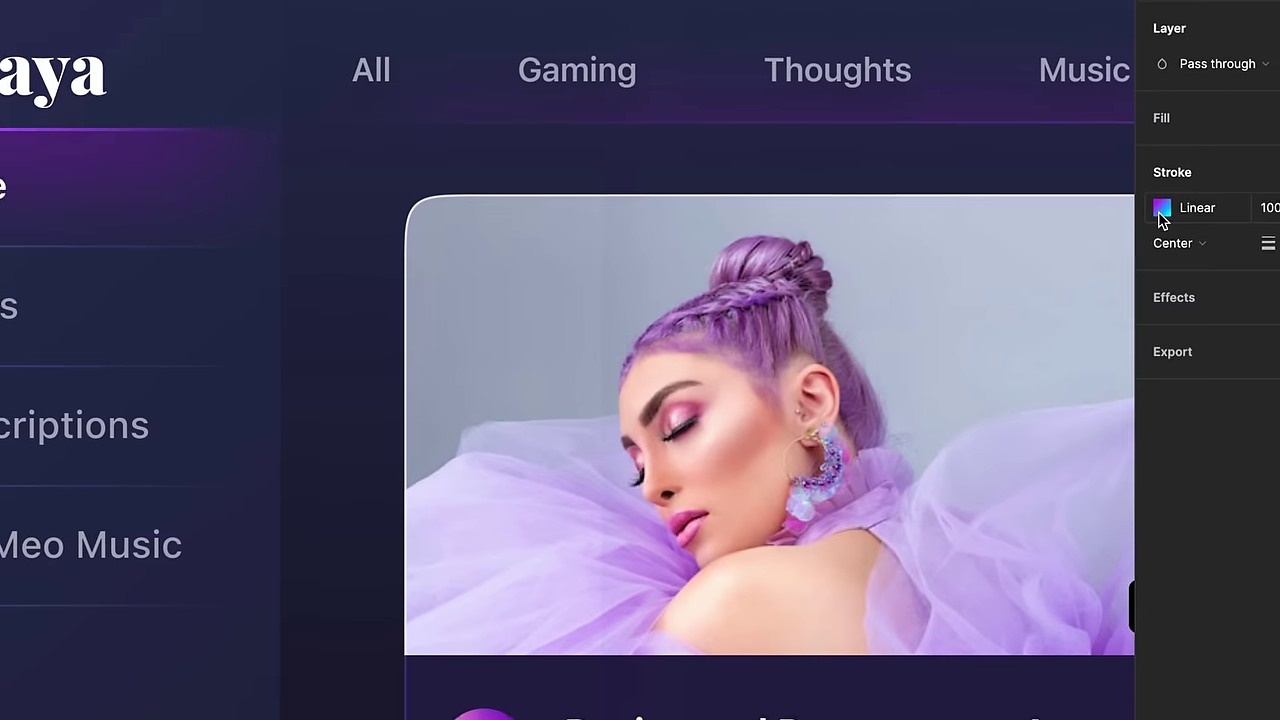
Step: Open the linear gradient of the finished design's image card stroke to examine its colours
{"action": "left_click", "coordinate": [1163, 212]}
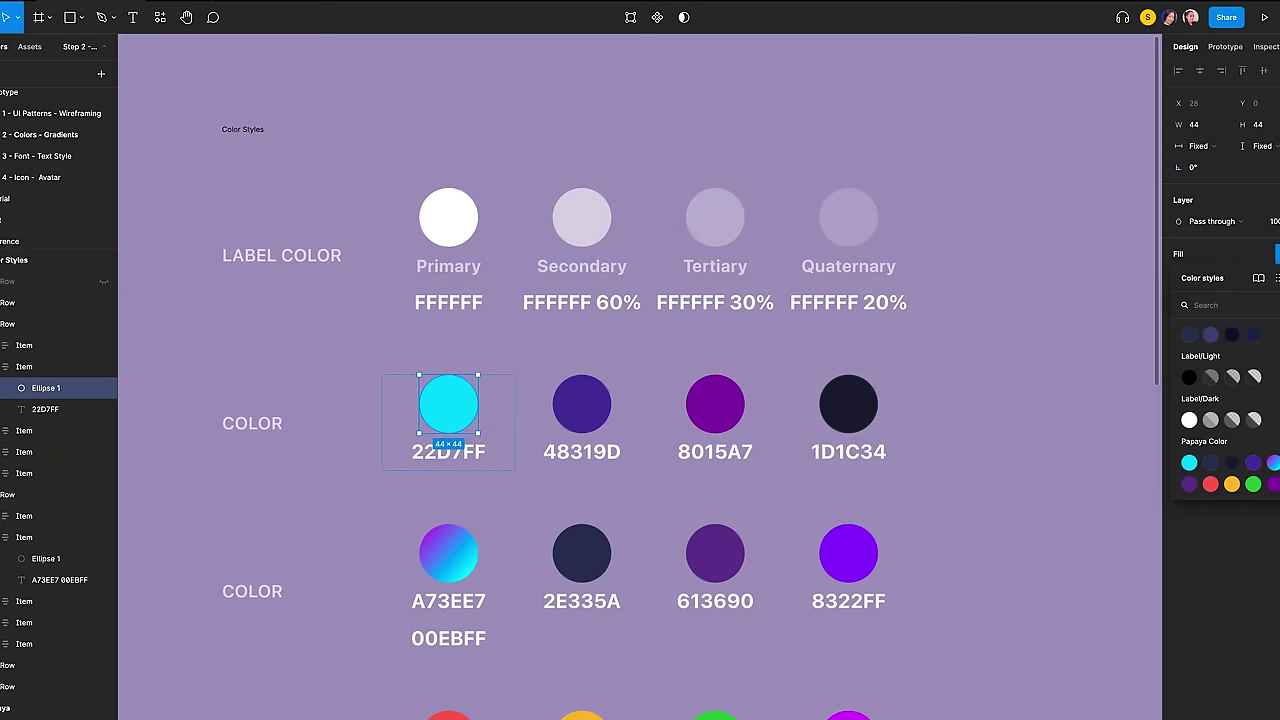
Step: Save the 22D7FF swatch as a colour style named Blue and apply that style to the grey 44 × 44 circle
{"action": "left_click", "coordinate": [1263, 278]}
{"action": "type", "text": "blue"}
{"action": "left_click", "coordinate": [1130, 465]}
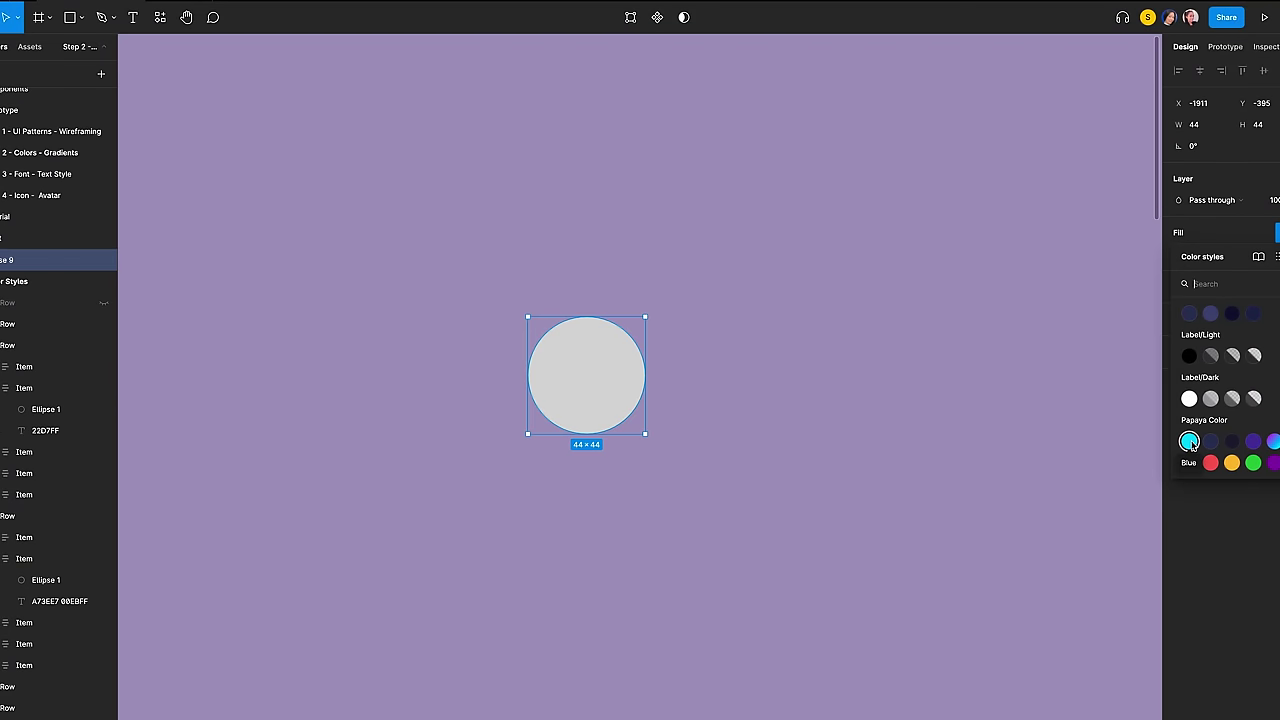
{"action": "left_click", "coordinate": [1189, 441]}
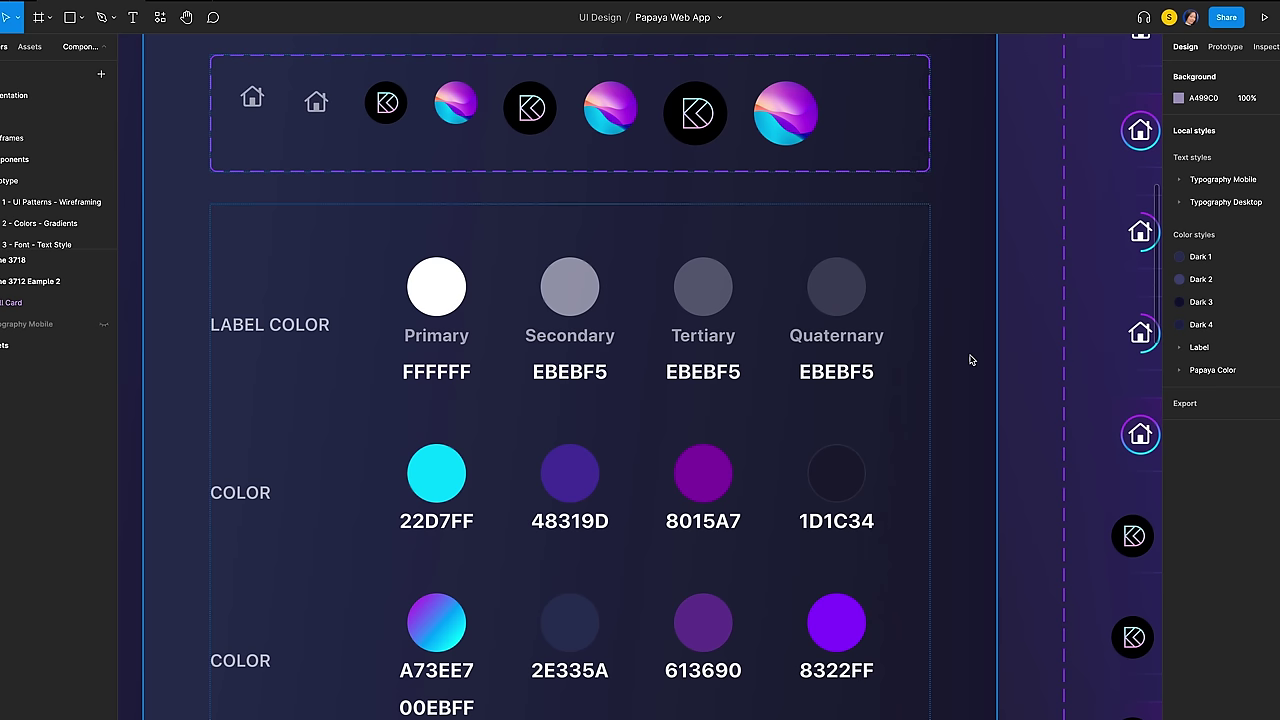
Step: Examine the linear gradient stroke on the ring around the Home icon in the ViewMeo side menu
{"action": "scroll", "coordinate": [969, 359], "scroll_direction": "down", "scroll_amount": 1}
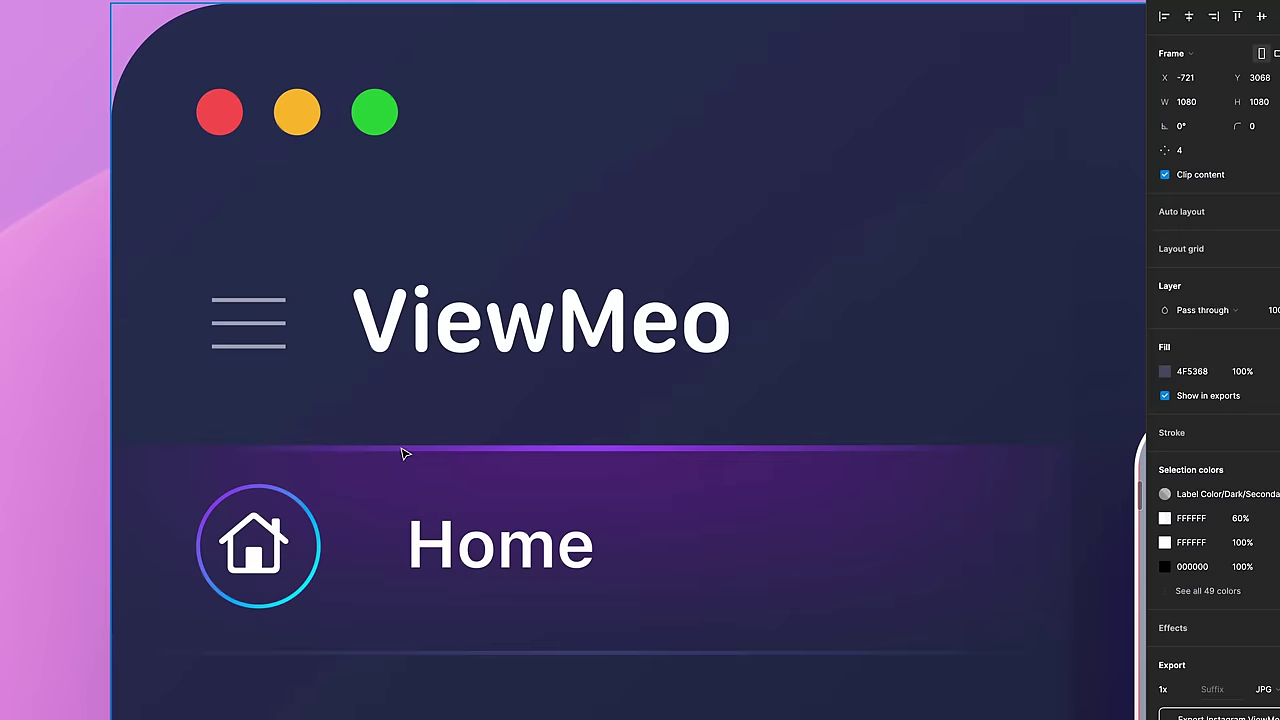
{"action": "left_click", "coordinate": [295, 500]}
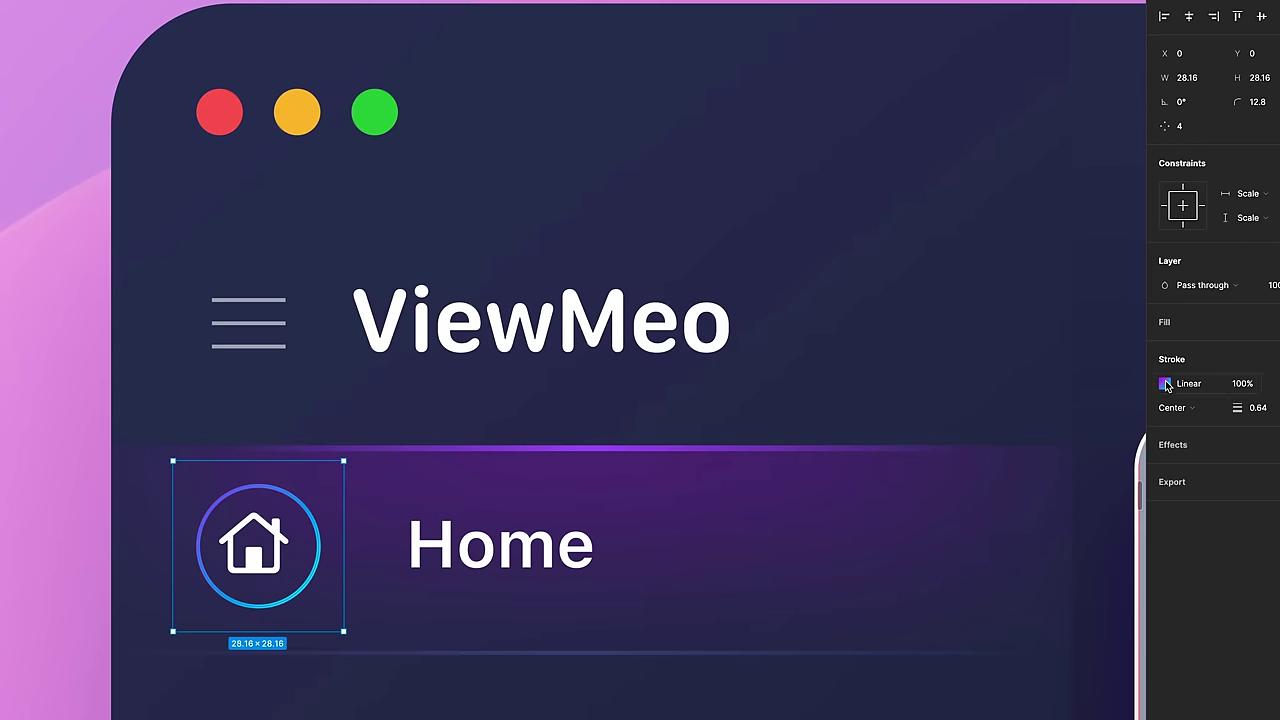
{"action": "left_click", "coordinate": [1166, 386]}
{"action": "scroll", "coordinate": [466, 580], "scroll_direction": "down", "scroll_amount": 3}
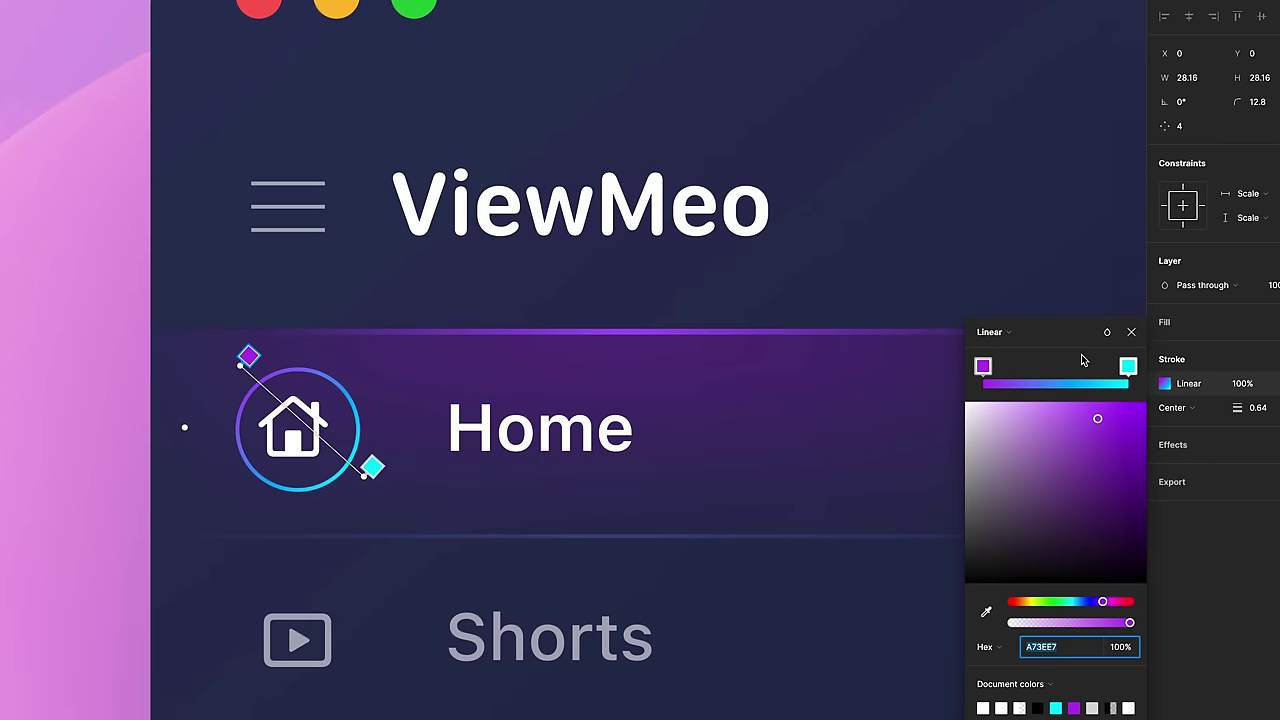
{"action": "left_click", "coordinate": [1131, 334]}
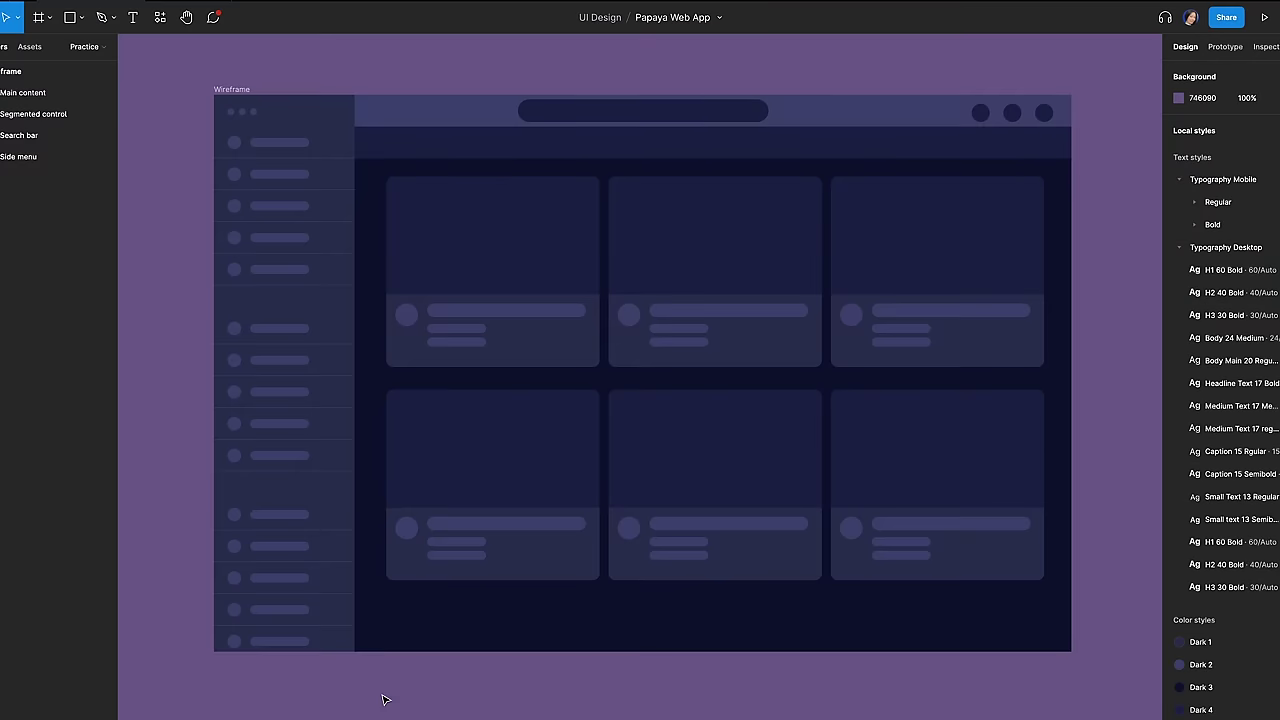
Step: Duplicate the Wireframe frame
{"action": "left_click", "coordinate": [236, 89]}
{"action": "key", "text": "ctrl+d"}
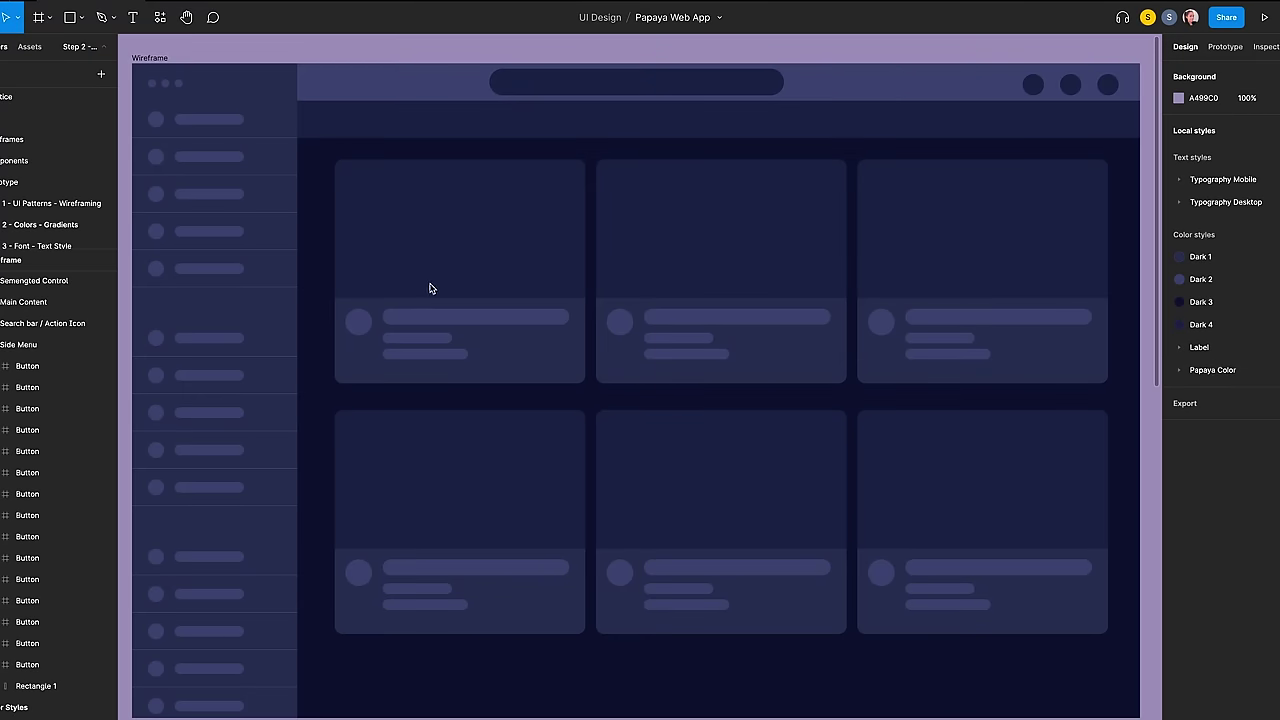
Step: Apply the Papaya Color styles Red, Yellow and Green, in order, to the three small dots above the side menu buttons
{"action": "scroll", "coordinate": [431, 288], "scroll_direction": "up", "scroll_amount": 5}
{"action": "left_click", "coordinate": [338, 268]}
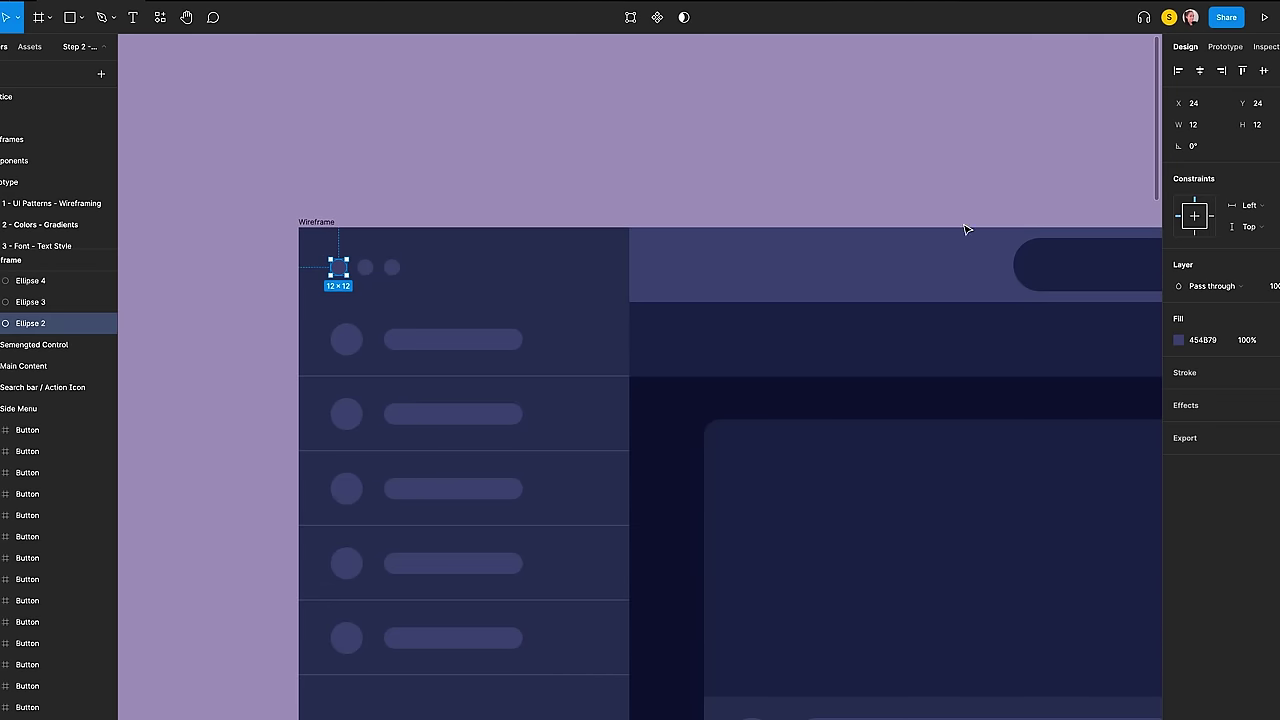
{"action": "left_click", "coordinate": [1277, 318]}
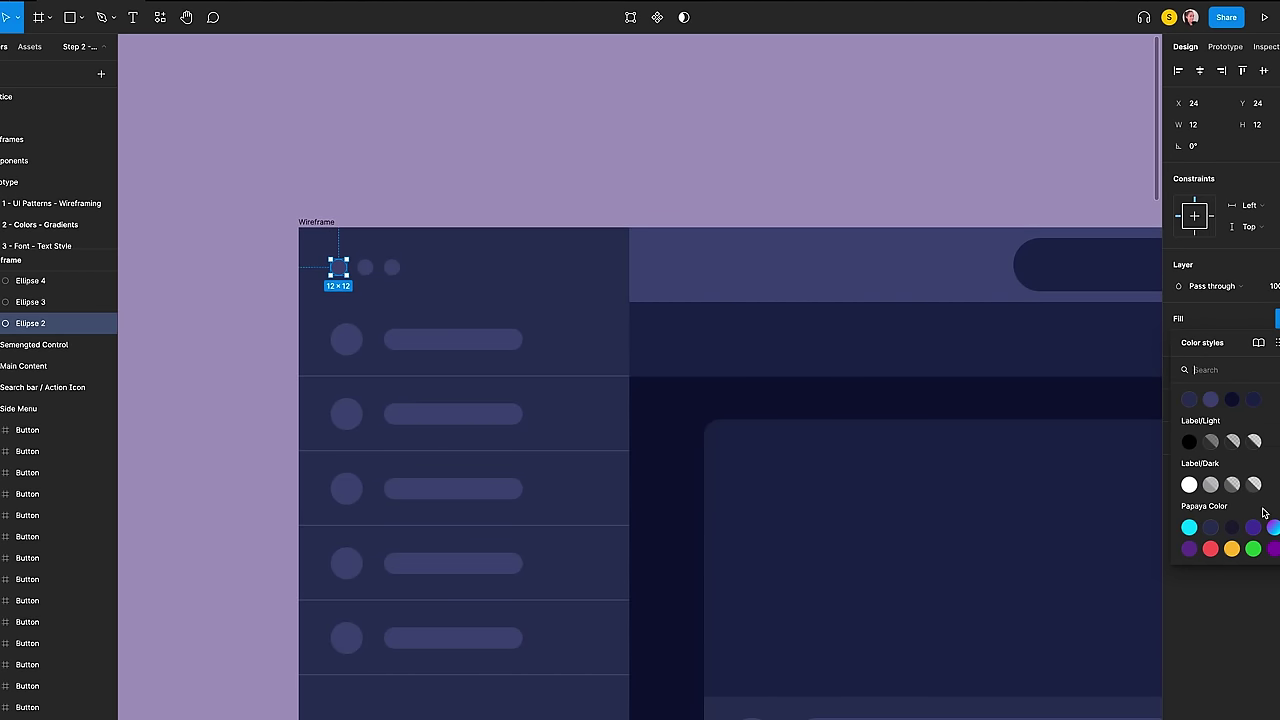
{"action": "left_click", "coordinate": [1210, 549]}
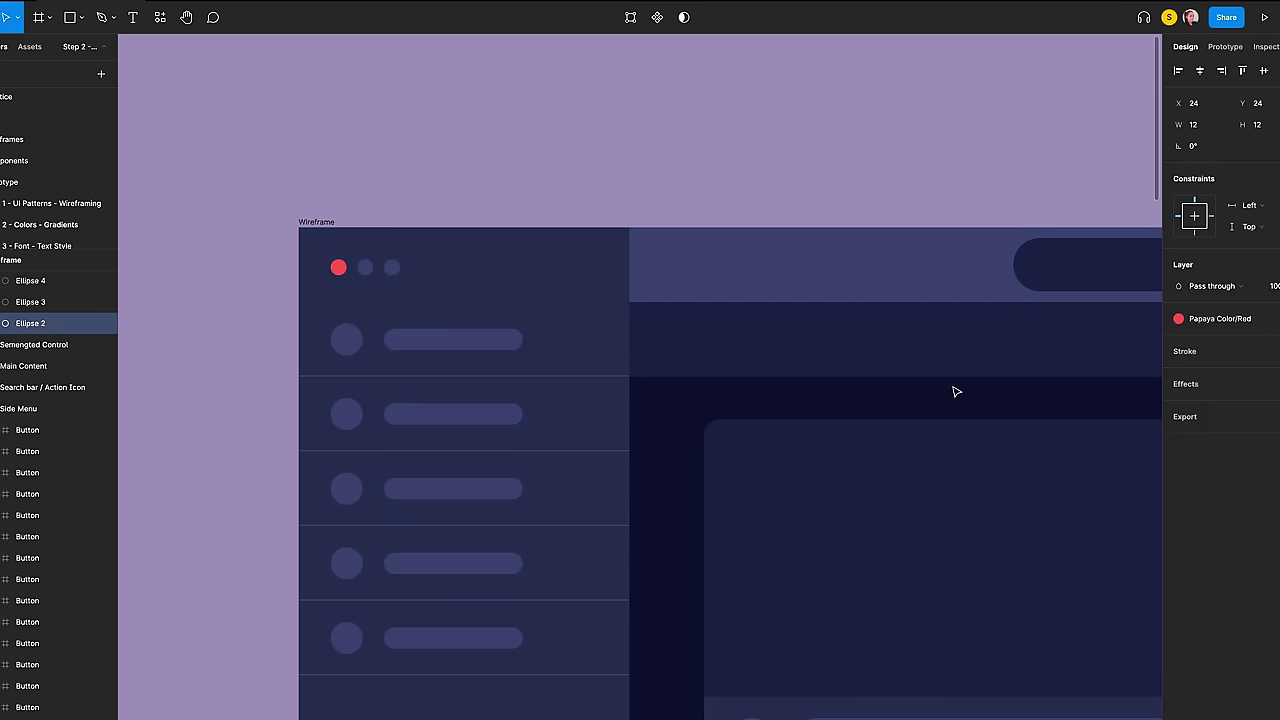
{"action": "left_click", "coordinate": [366, 269]}
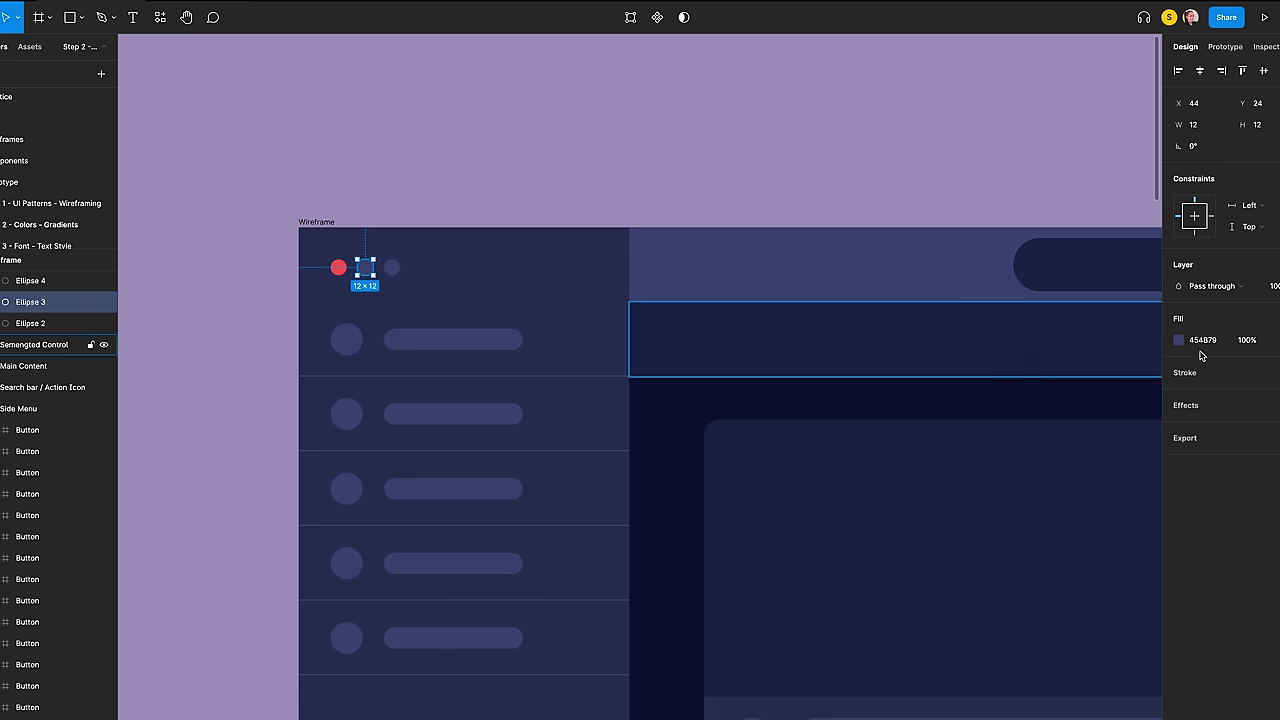
{"action": "left_click", "coordinate": [1277, 318]}
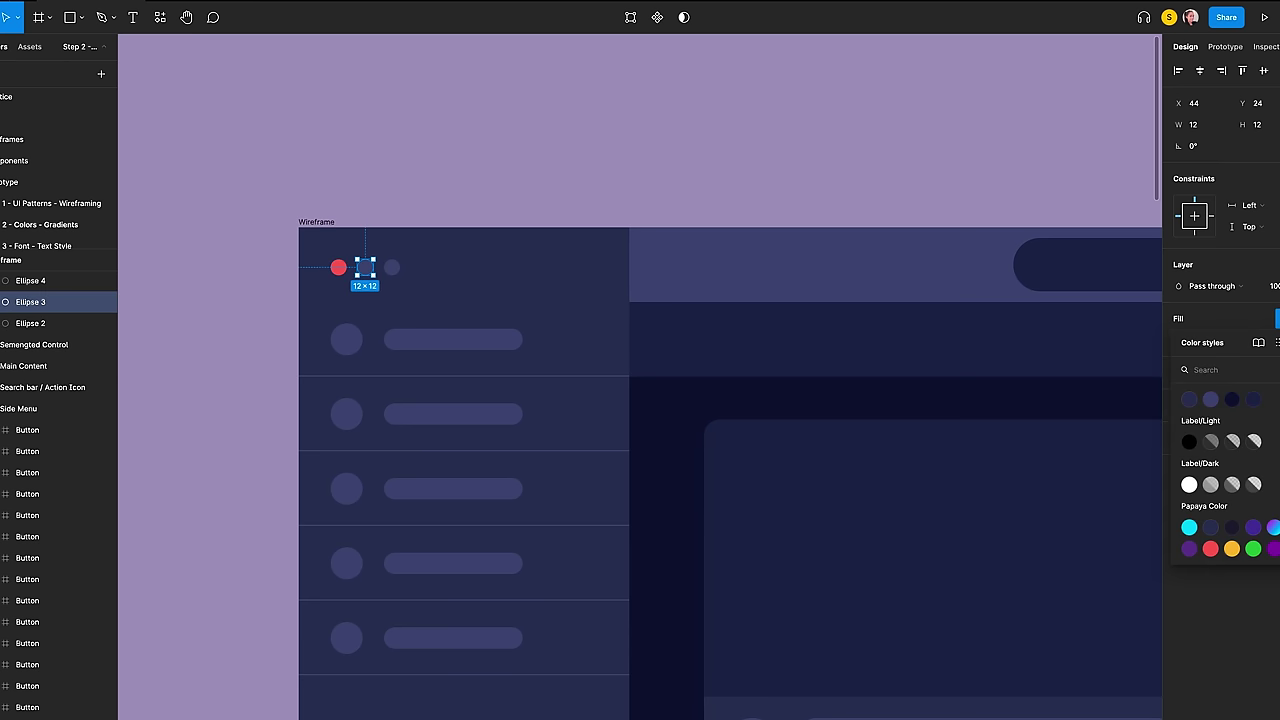
{"action": "left_click", "coordinate": [1231, 548]}
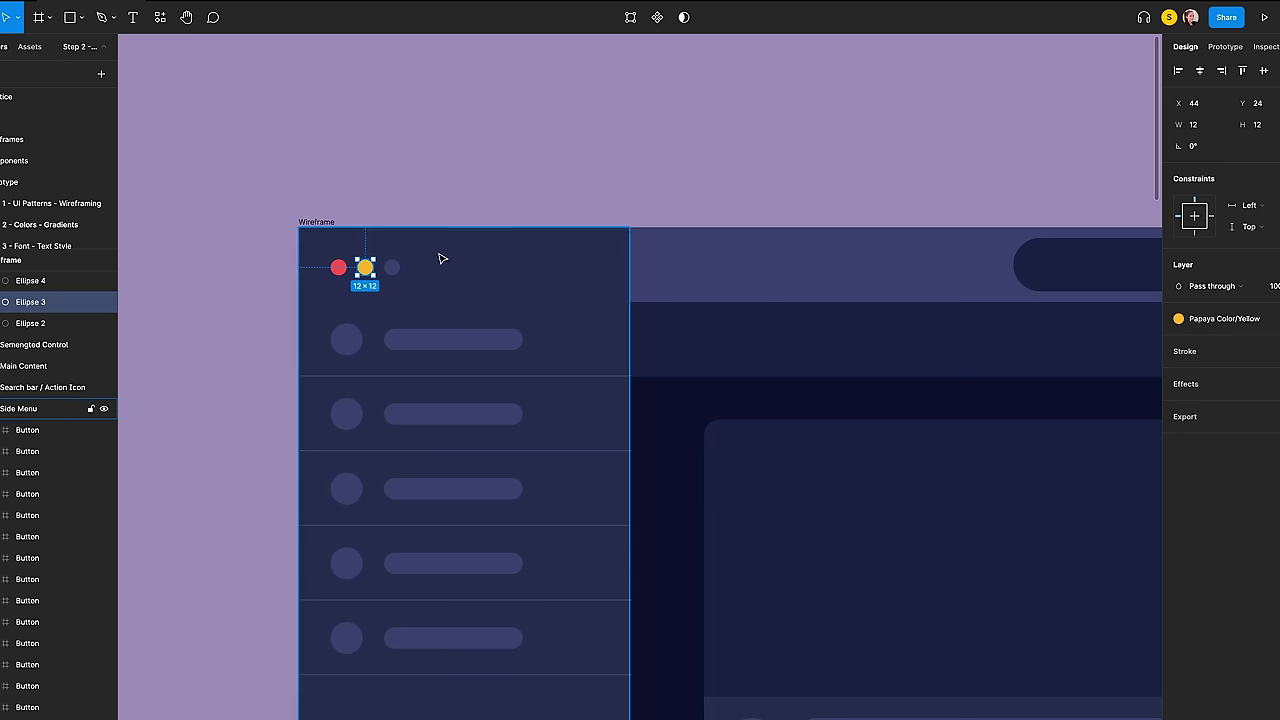
{"action": "left_click", "coordinate": [396, 268]}
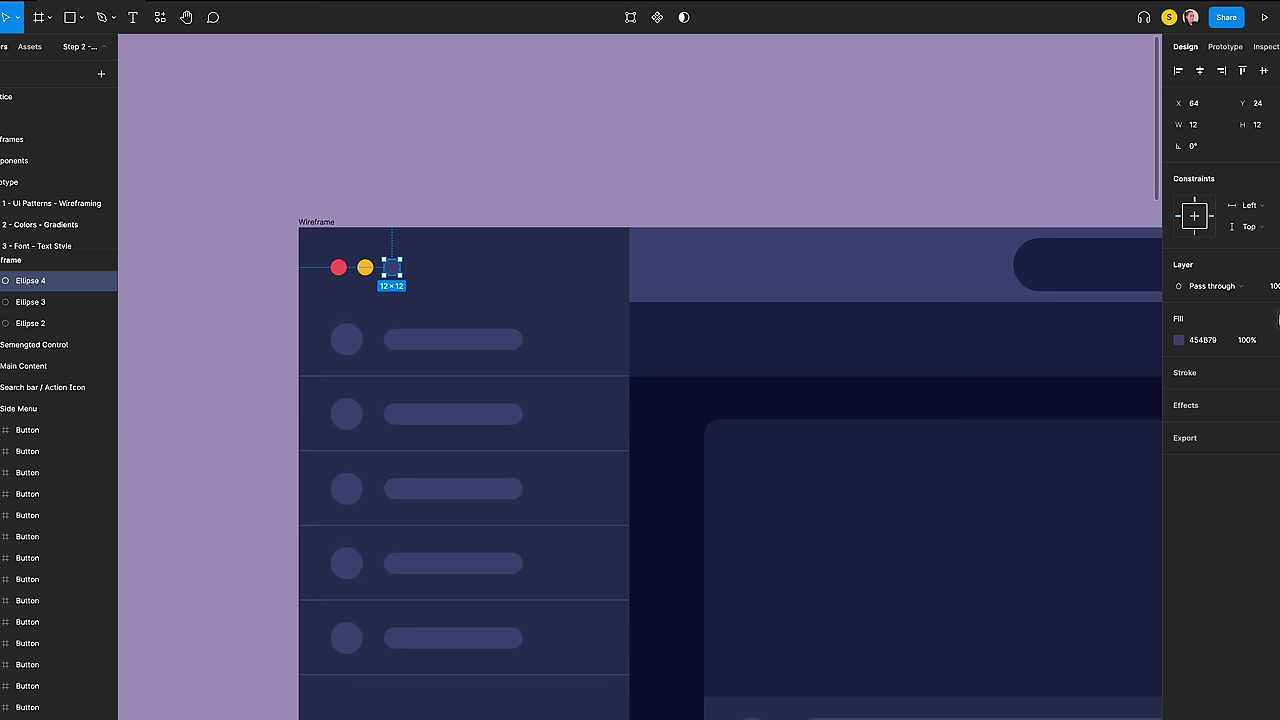
{"action": "left_click", "coordinate": [1277, 318]}
{"action": "left_click", "coordinate": [1250, 548]}
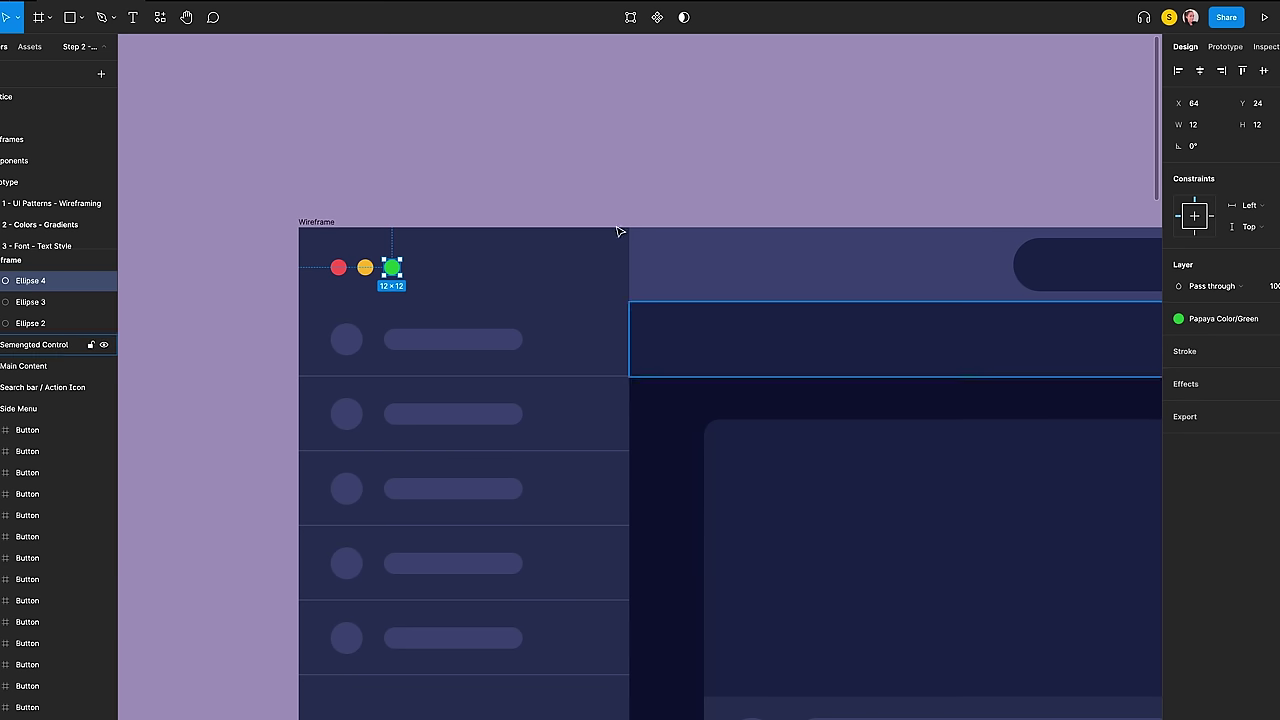
Step: Copy the bottom divider line of the second side menu button to that button's top edge
{"action": "scroll", "coordinate": [517, 329], "scroll_direction": "down", "scroll_amount": 2}
{"action": "left_click", "coordinate": [443, 330]}
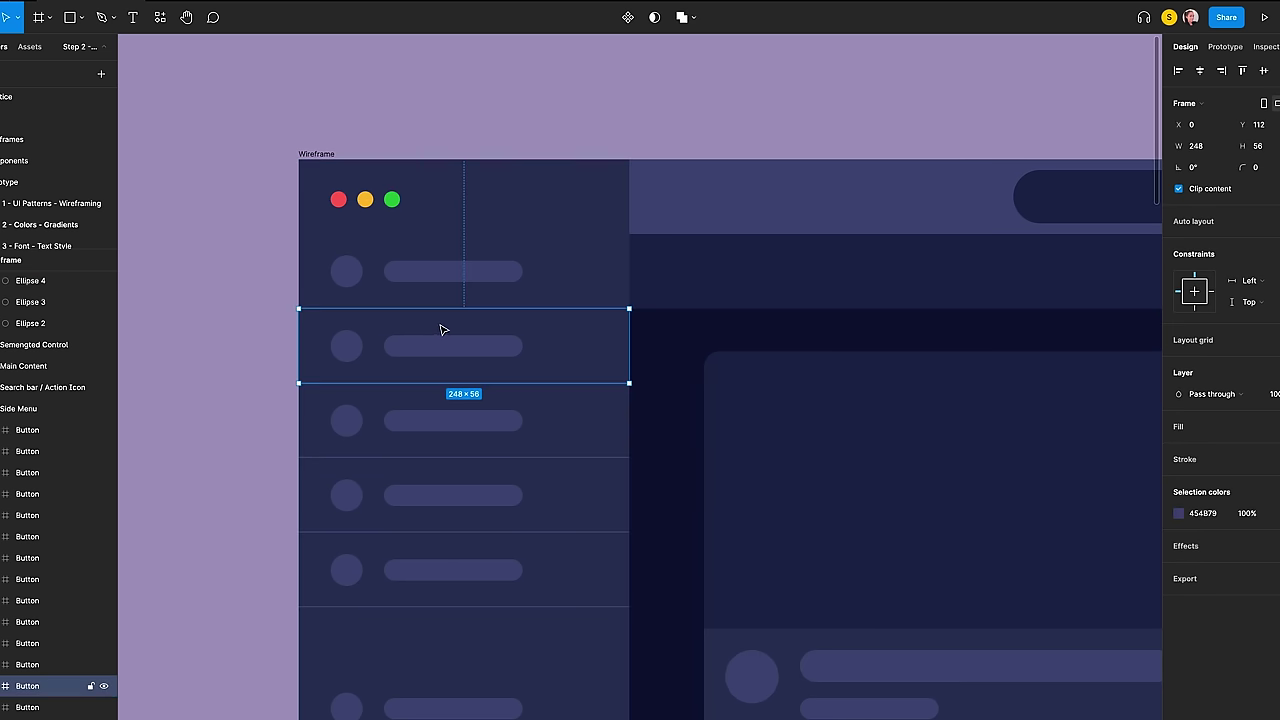
{"action": "left_click", "coordinate": [3, 686]}
{"action": "scroll", "coordinate": [20, 642], "scroll_direction": "down", "scroll_amount": 3}
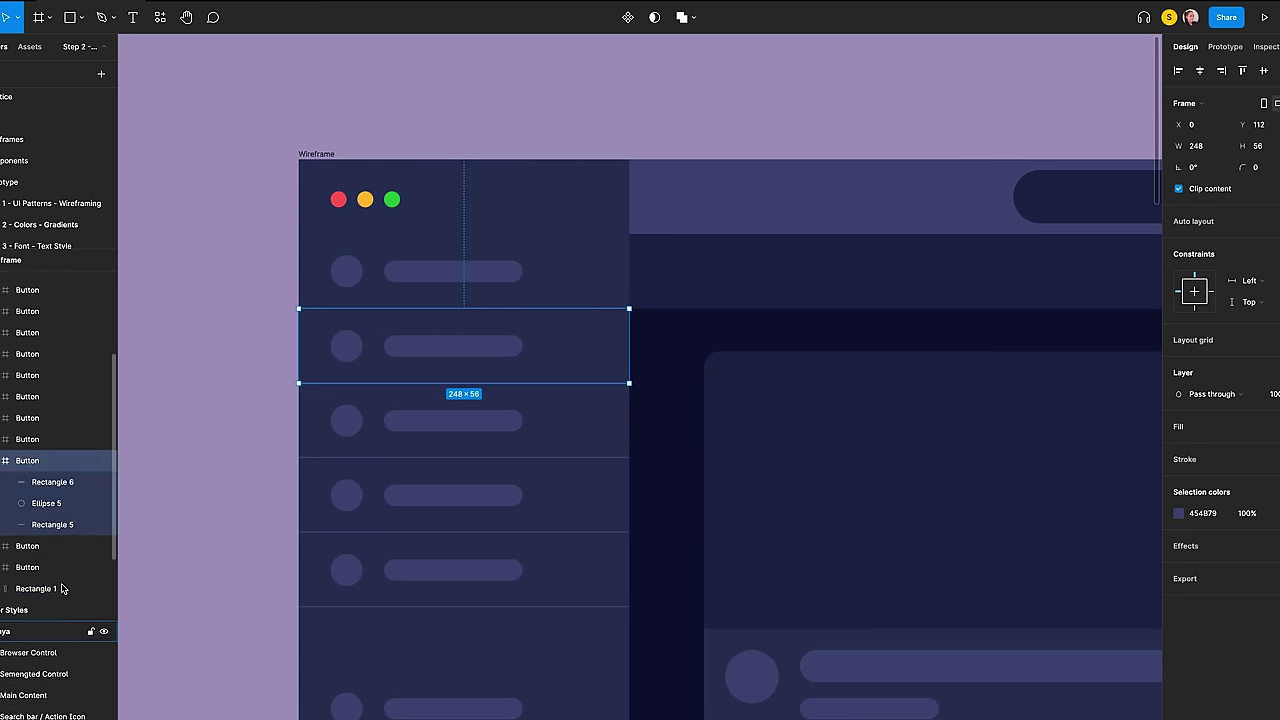
{"action": "left_click", "coordinate": [44, 521]}
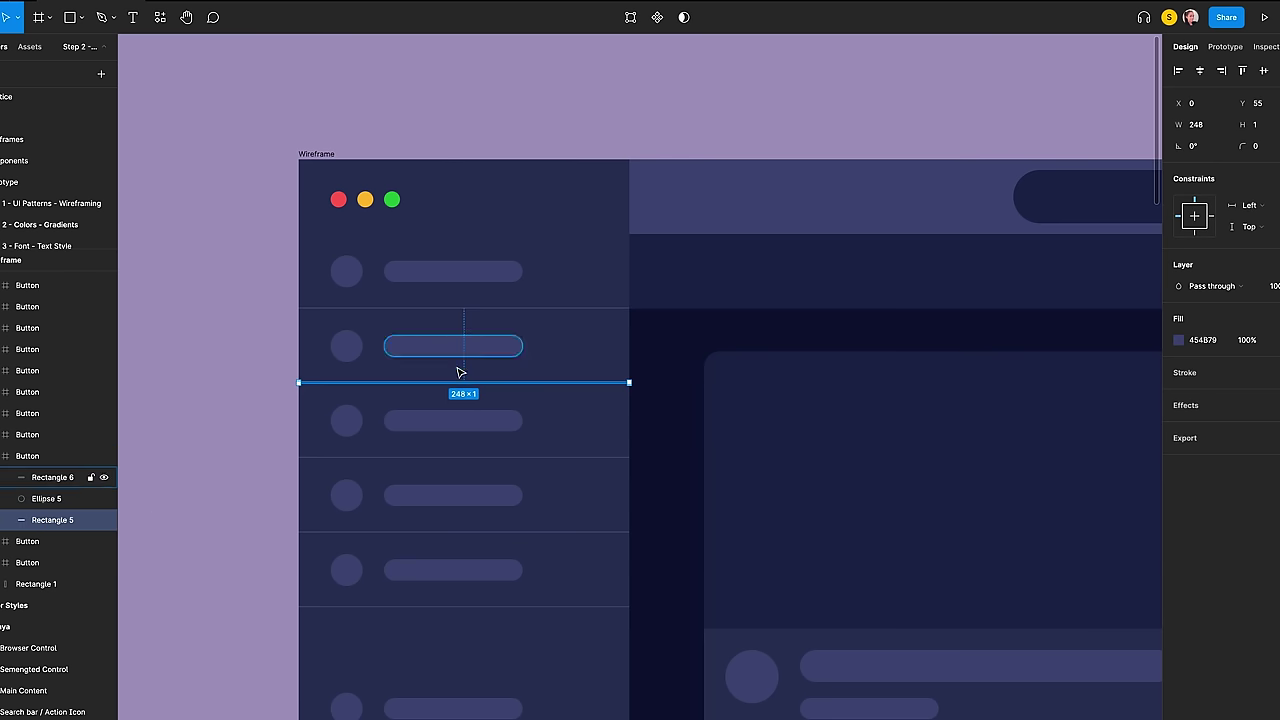
{"action": "left_click_drag", "start_coordinate": [465, 383], "coordinate": [457, 309], "text": "alt"}
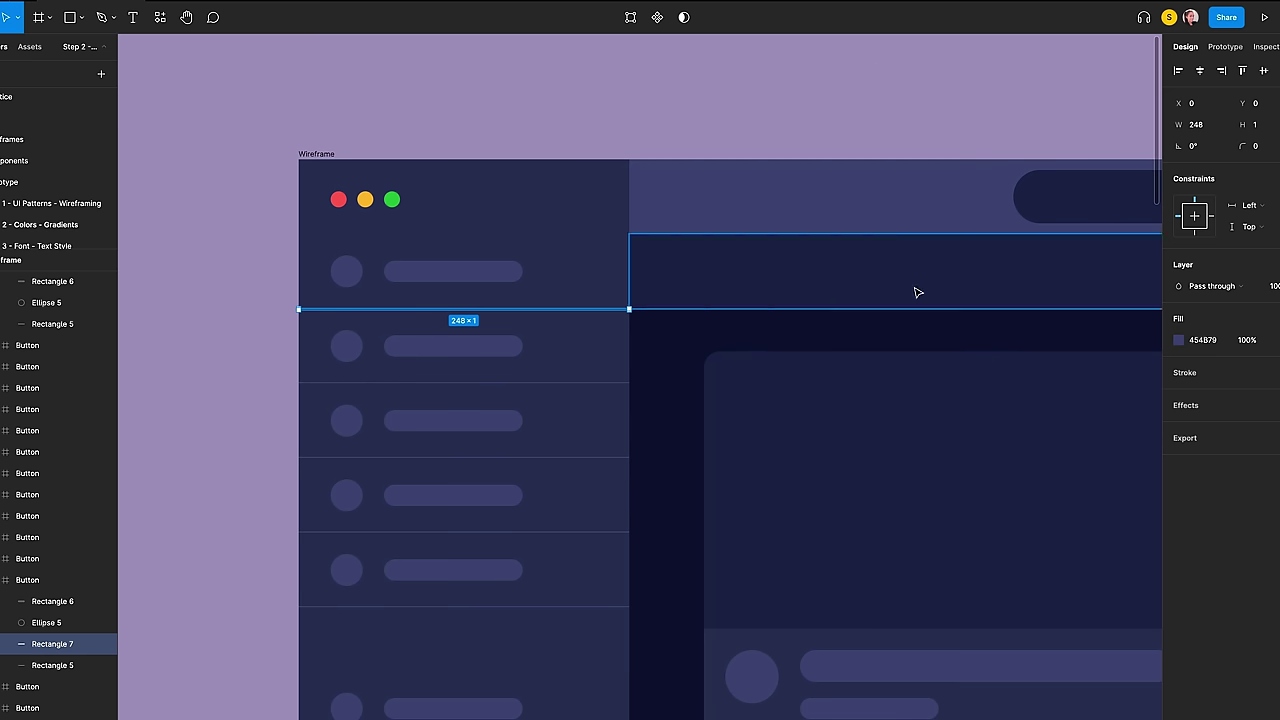
Step: Change the copied divider's fill to a linear gradient running horizontally across its full 248 px width
{"action": "left_click", "coordinate": [1180, 344]}
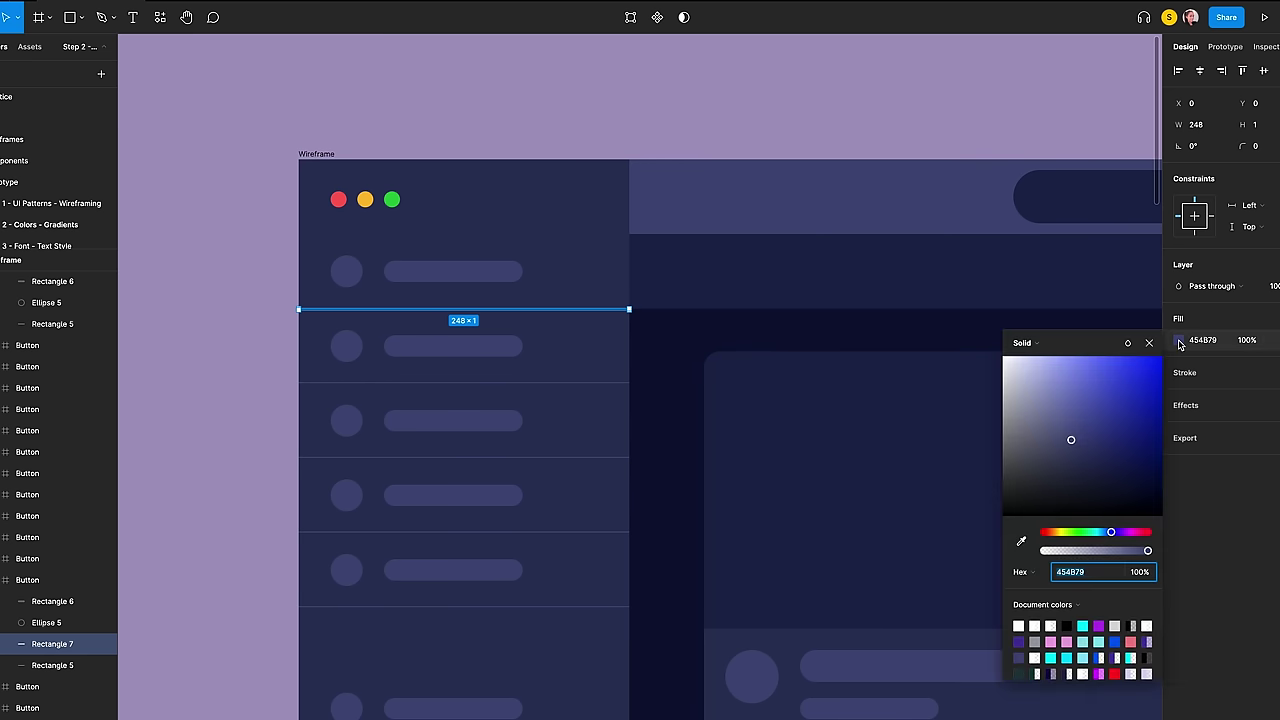
{"action": "left_click", "coordinate": [1034, 346]}
{"action": "left_click", "coordinate": [1041, 359]}
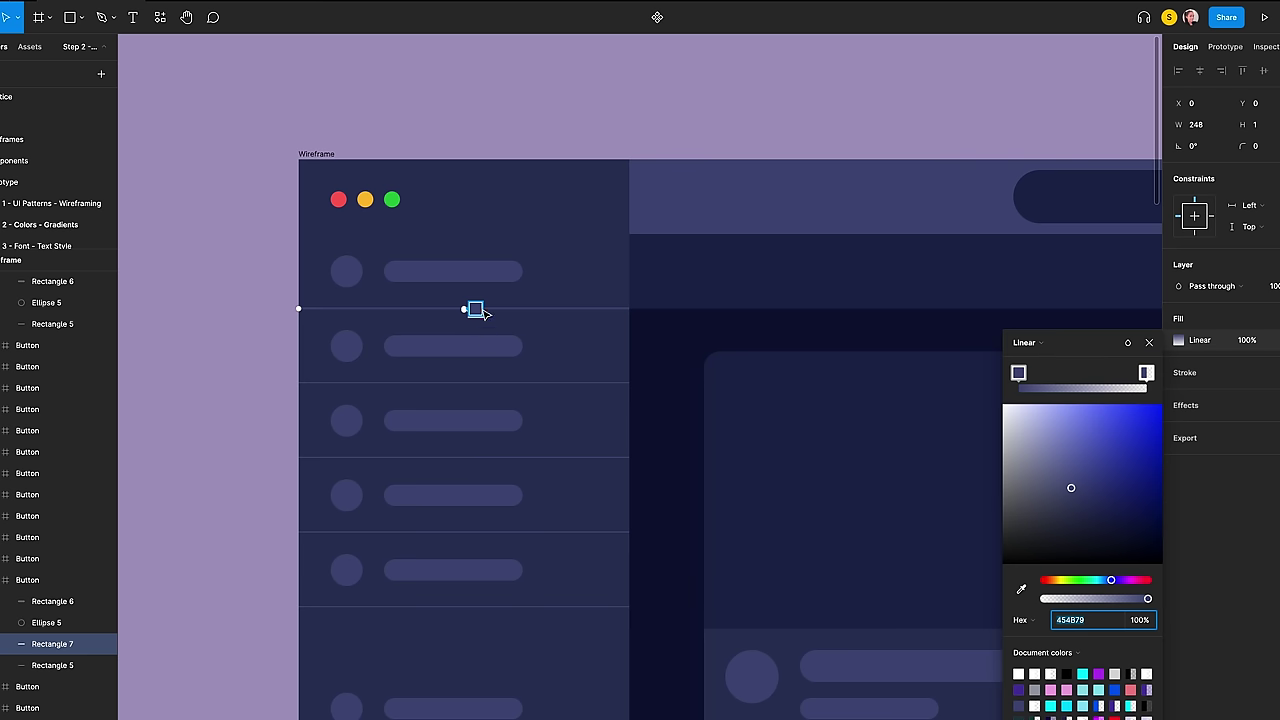
{"action": "left_click_drag", "start_coordinate": [347, 307], "coordinate": [298, 309]}
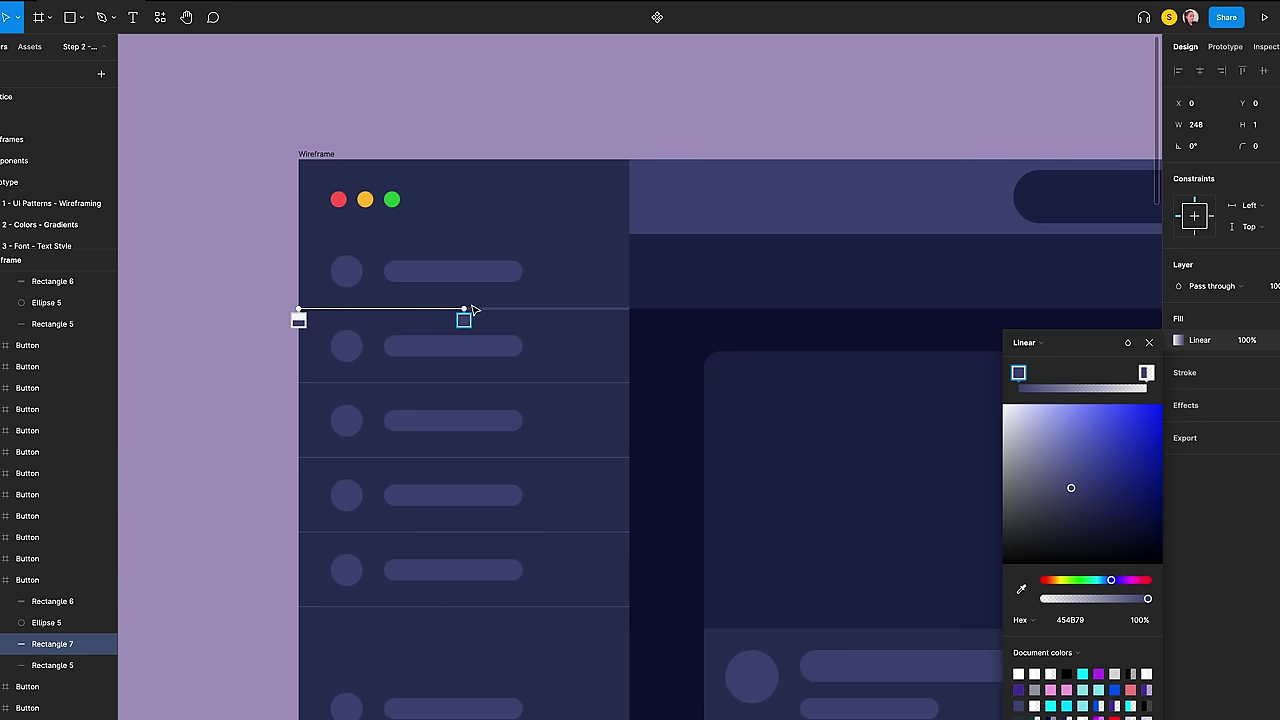
{"action": "left_click_drag", "start_coordinate": [471, 308], "coordinate": [629, 309]}
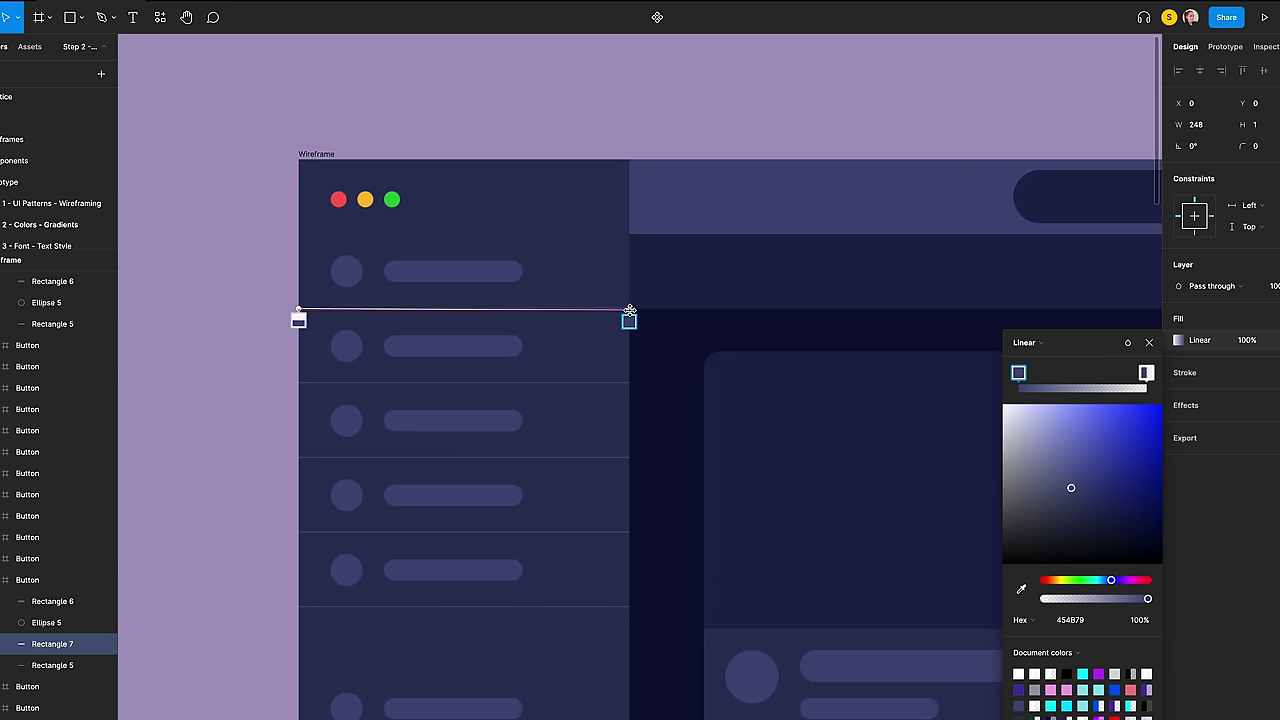
Step: Add a middle gradient stop and make all three stops FFFFFF, with 100% opacity in the middle and 0% at both ends
{"action": "left_click", "coordinate": [471, 319]}
{"action": "left_click", "coordinate": [298, 320]}
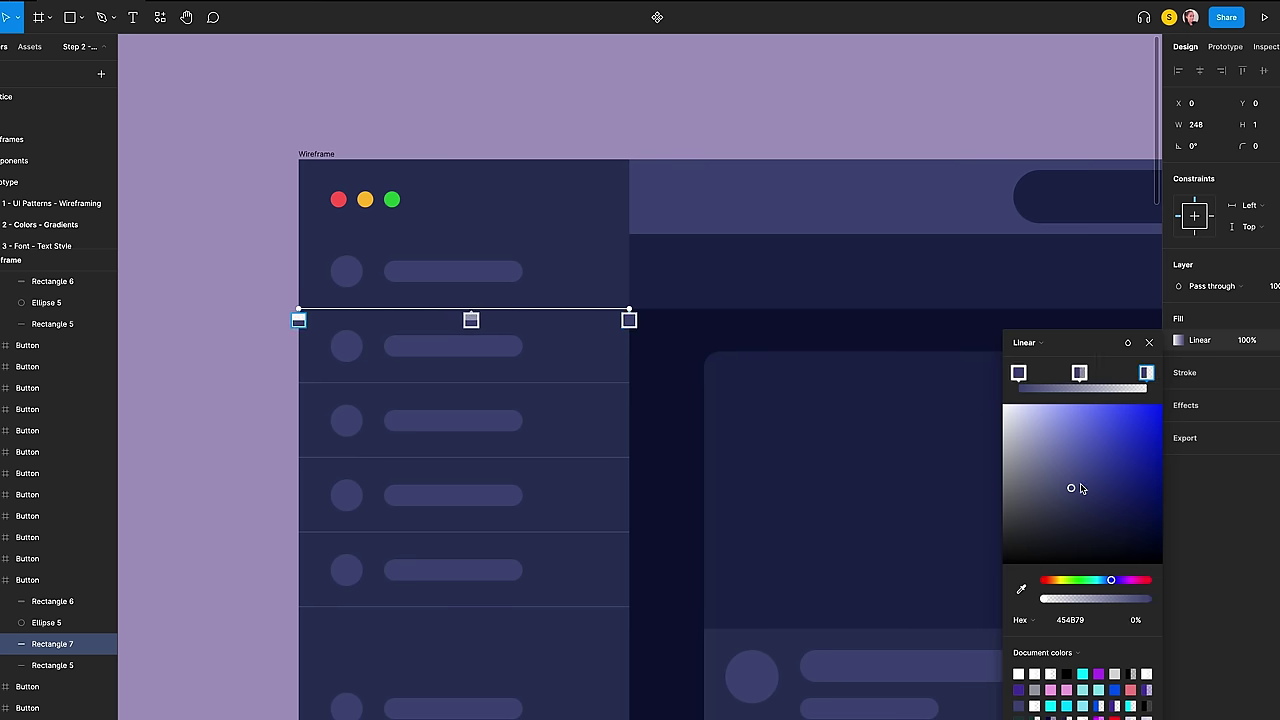
{"action": "left_click", "coordinate": [474, 320]}
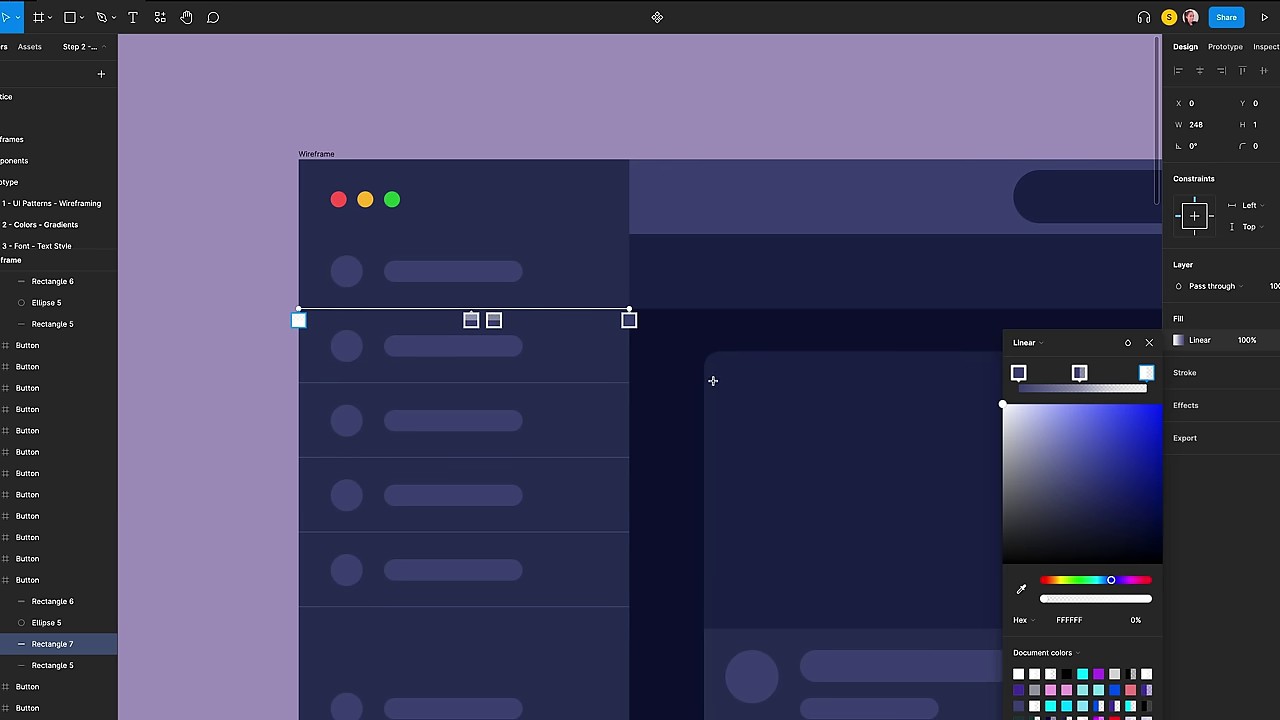
{"action": "left_click", "coordinate": [1145, 600]}
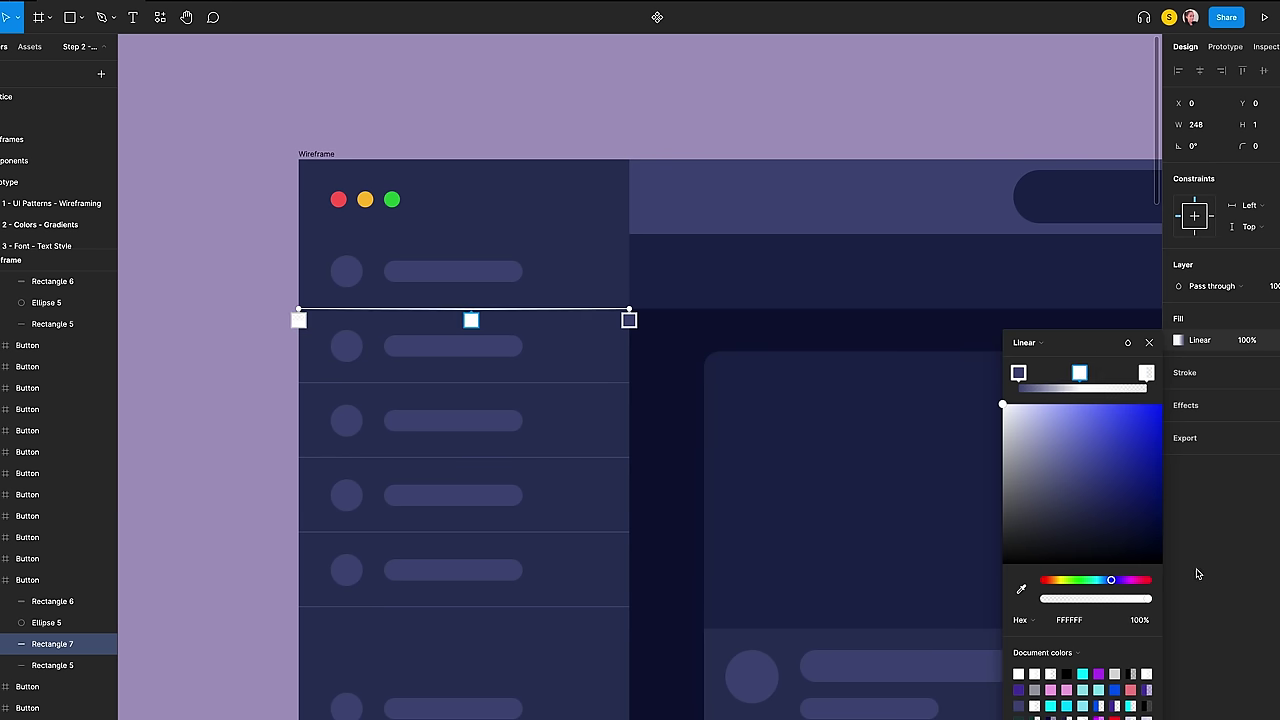
{"action": "left_click", "coordinate": [628, 320]}
{"action": "left_click_drag", "start_coordinate": [1071, 487], "coordinate": [972, 361]}
{"action": "left_click_drag", "start_coordinate": [1152, 601], "coordinate": [1005, 598]}
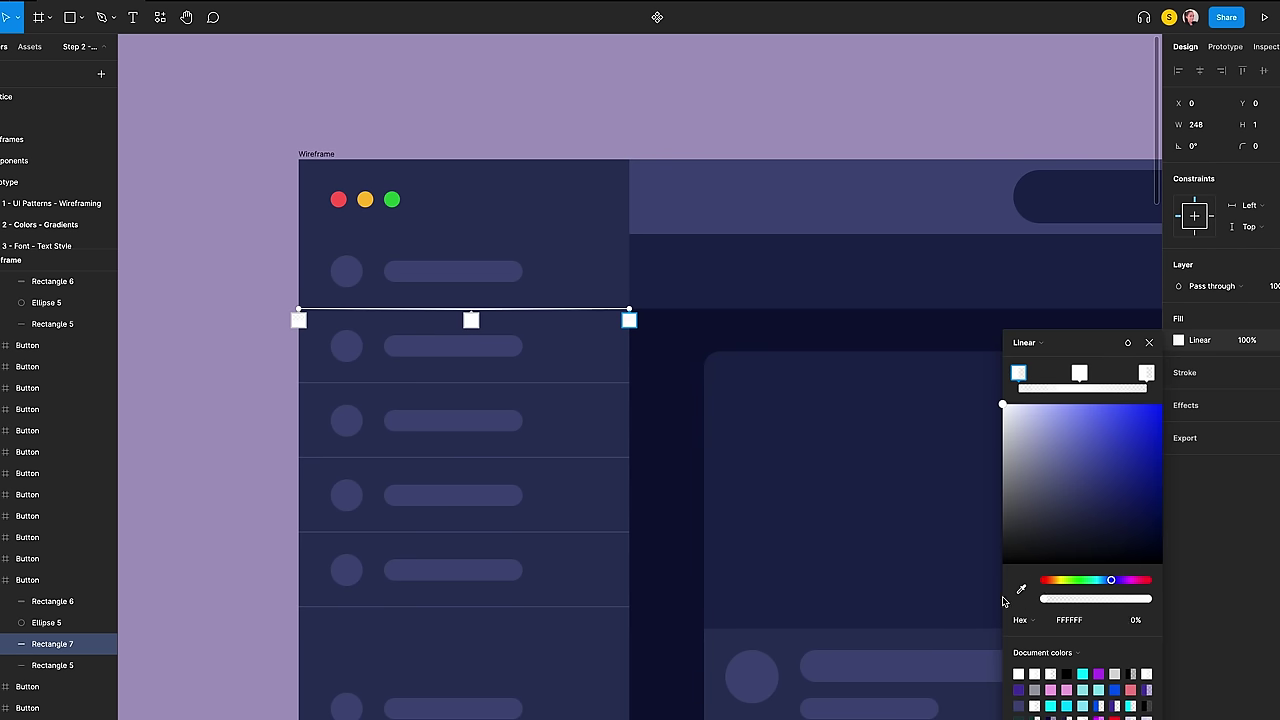
Step: Rename the gradient divider layer as Light Reflection
{"action": "double_click", "coordinate": [48, 645]}
{"action": "type", "text": "Light"}
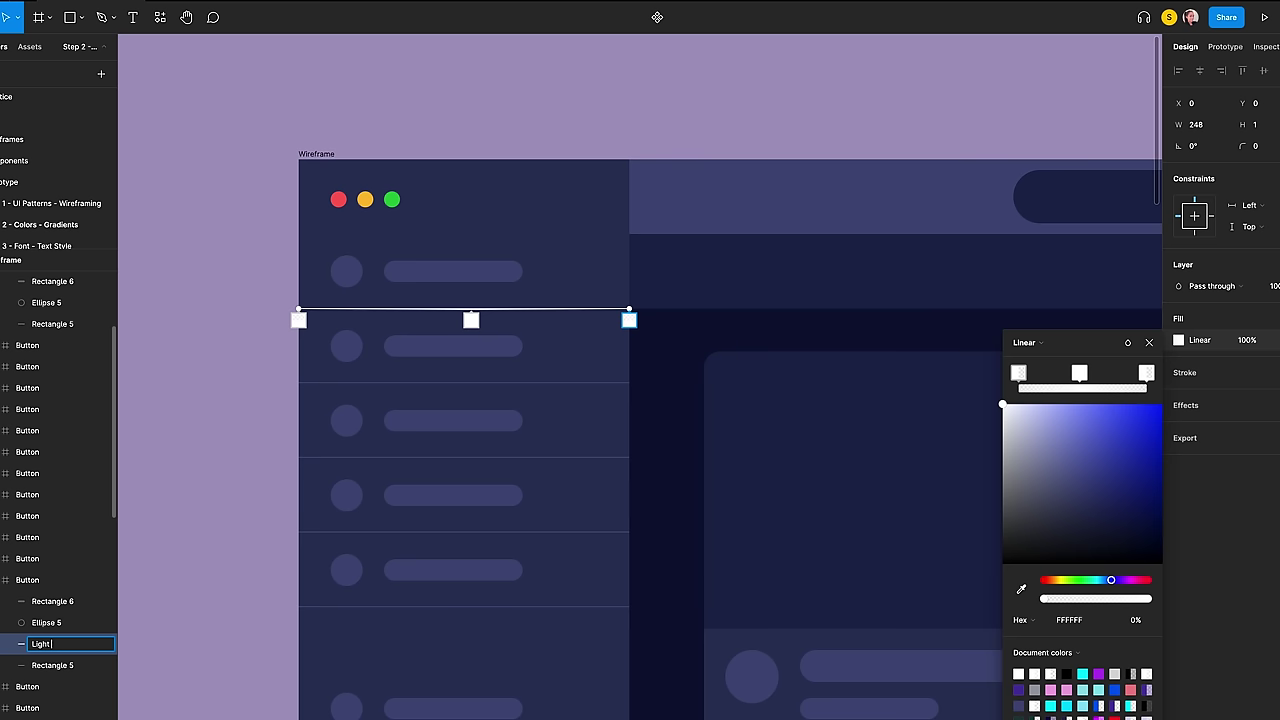
{"action": "type", "text": " Reflection"}
{"action": "key", "text": "Return"}
Step: Set the Light Reflection gradient's blend mode to Overlay and copy the layer's properties
{"action": "left_click", "coordinate": [1128, 342]}
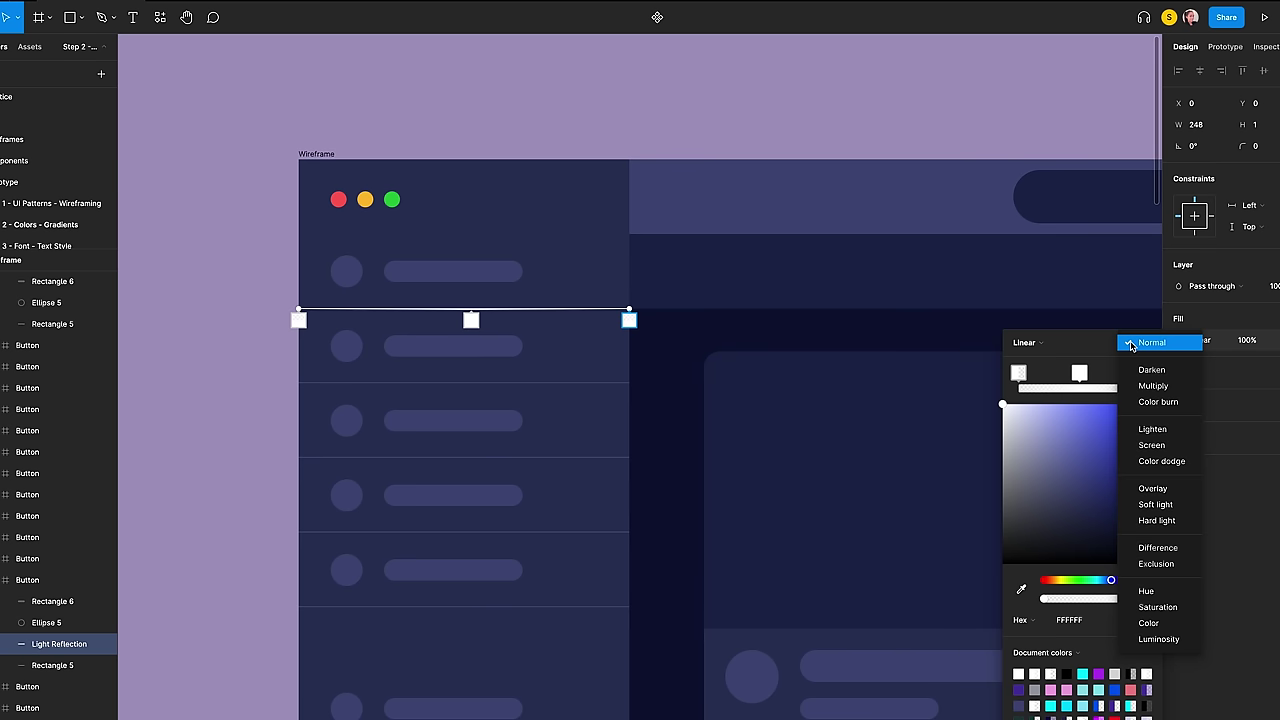
{"action": "left_click", "coordinate": [1160, 490]}
{"action": "right_click", "coordinate": [477, 312]}
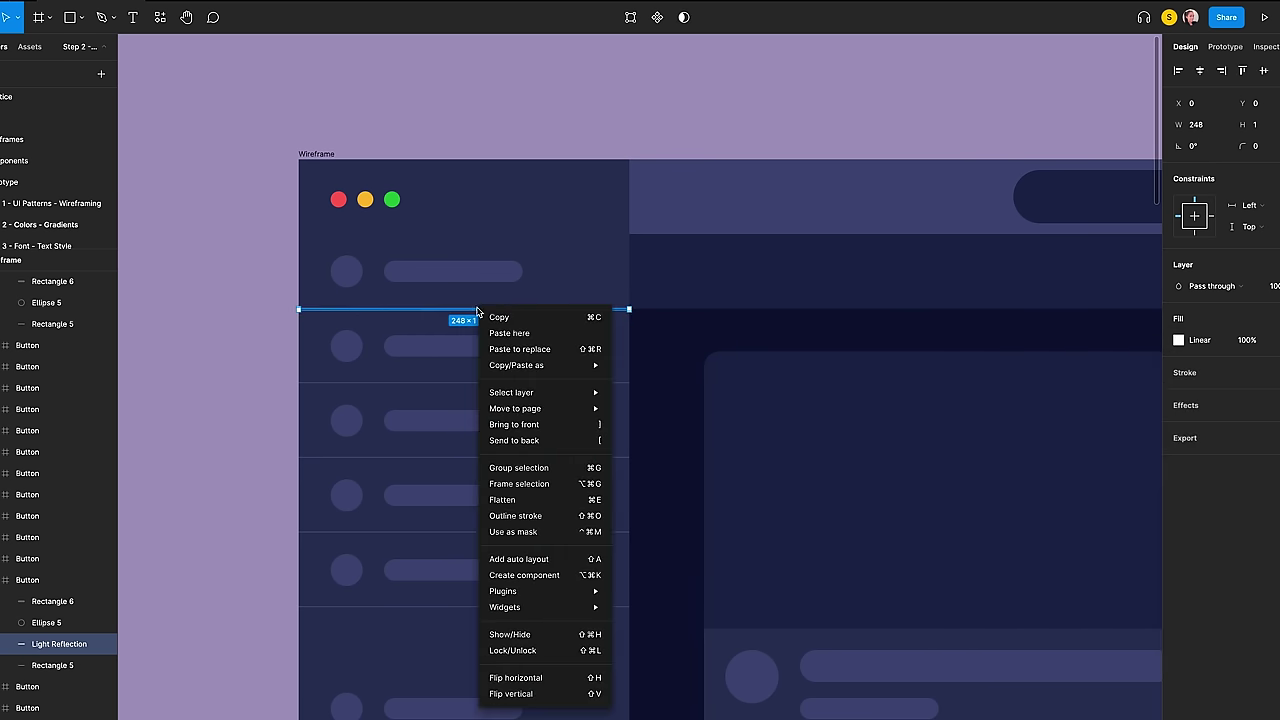
{"action": "mouse_move", "coordinate": [590, 366]}
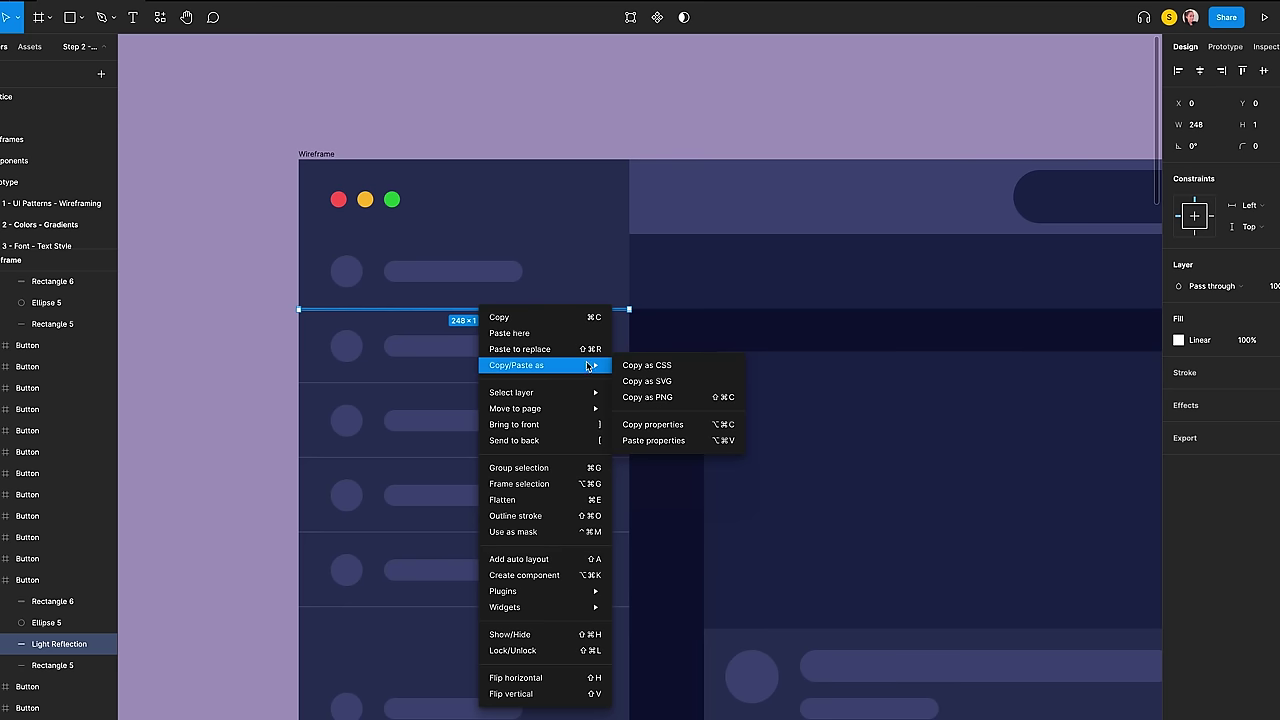
{"action": "left_click", "coordinate": [650, 428]}
Step: Paste the copied properties onto the nine divider lines from the second side menu button downward and set their fill opacity to 60%
{"action": "scroll", "coordinate": [520, 382], "scroll_direction": "down", "scroll_amount": 3}
{"action": "left_click", "coordinate": [449, 230]}
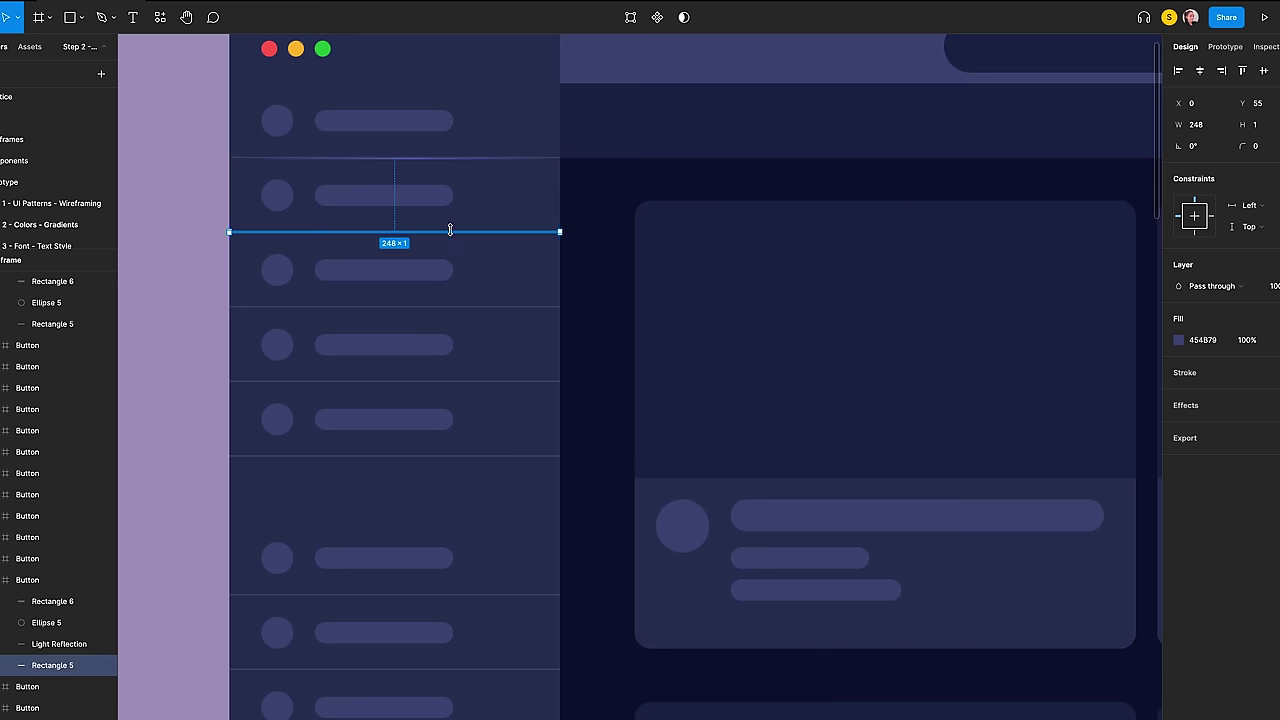
{"action": "left_click", "coordinate": [421, 307], "text": "shift+super"}
{"action": "left_click", "coordinate": [403, 380], "text": "shift"}
{"action": "left_click", "coordinate": [423, 455], "text": "shift"}
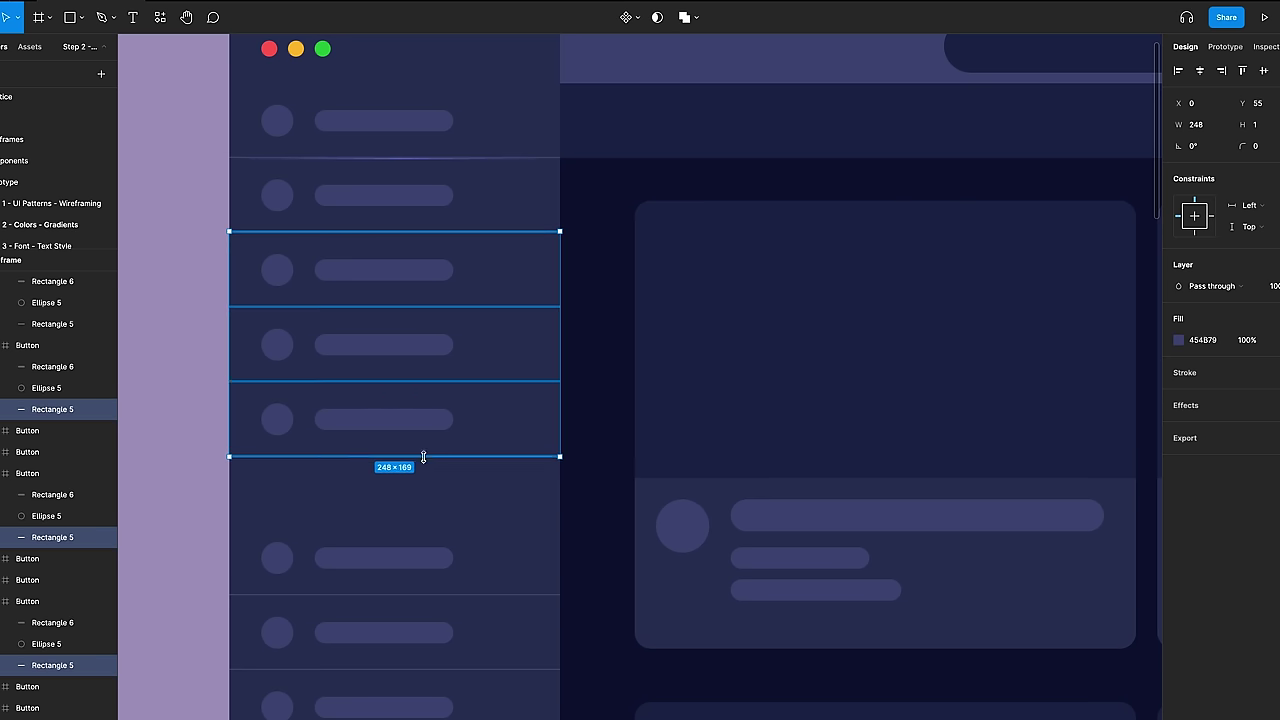
{"action": "scroll", "coordinate": [423, 457], "scroll_direction": "down", "scroll_amount": 3}
{"action": "left_click", "coordinate": [416, 373], "text": "shift"}
{"action": "left_click", "coordinate": [420, 448], "text": "shift"}
{"action": "left_click", "coordinate": [420, 523], "text": "shift"}
{"action": "left_click", "coordinate": [410, 597], "text": "shift"}
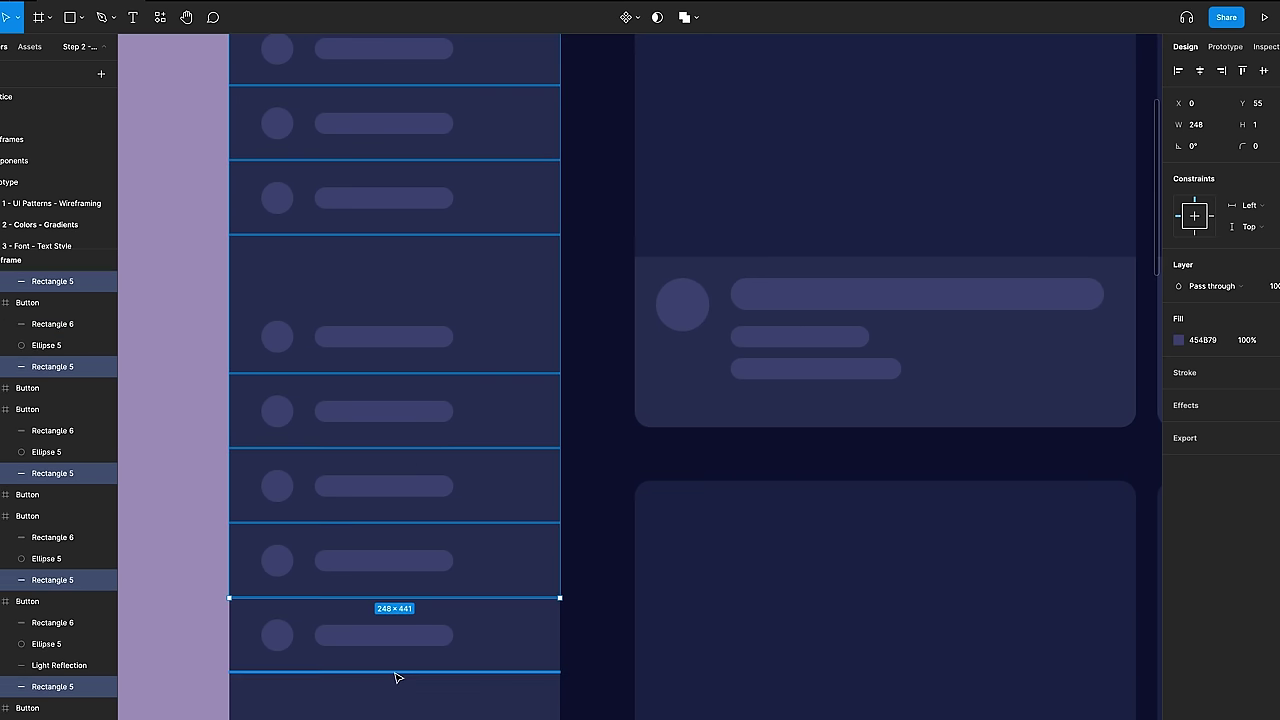
{"action": "left_click", "coordinate": [398, 672], "text": "shift"}
{"action": "right_click", "coordinate": [398, 672]}
{"action": "mouse_move", "coordinate": [480, 397]}
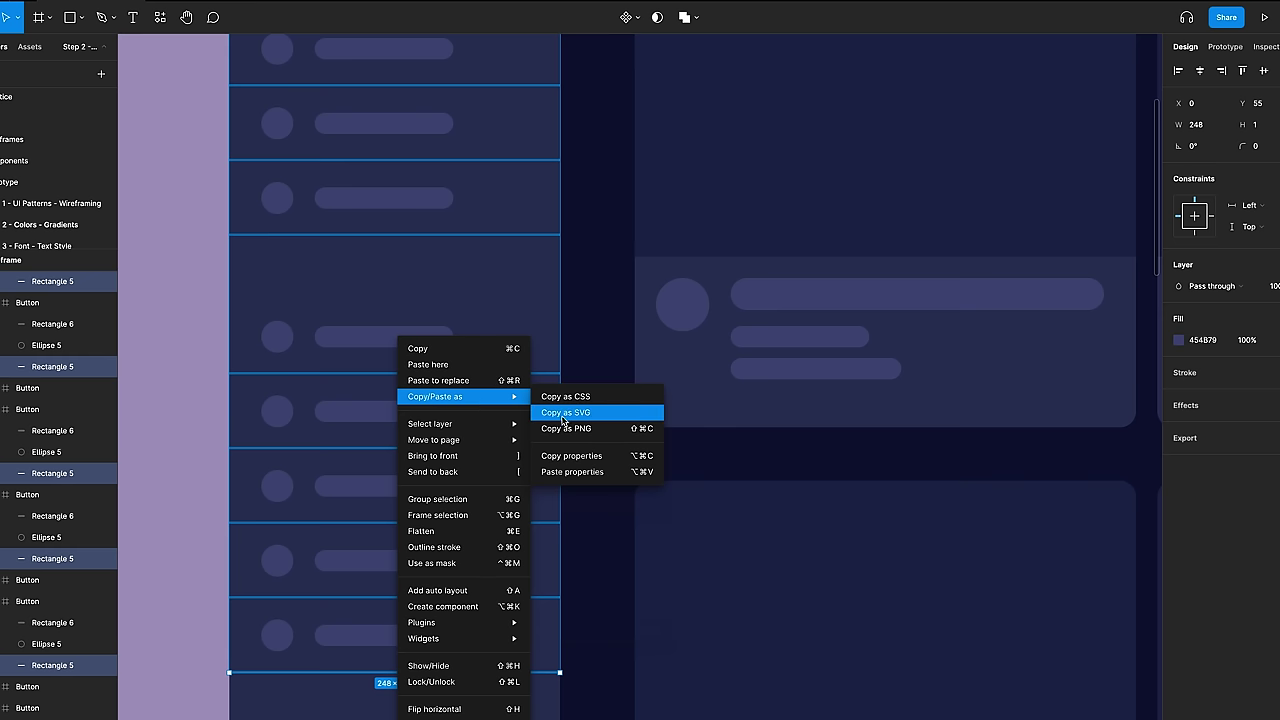
{"action": "left_click", "coordinate": [568, 474]}
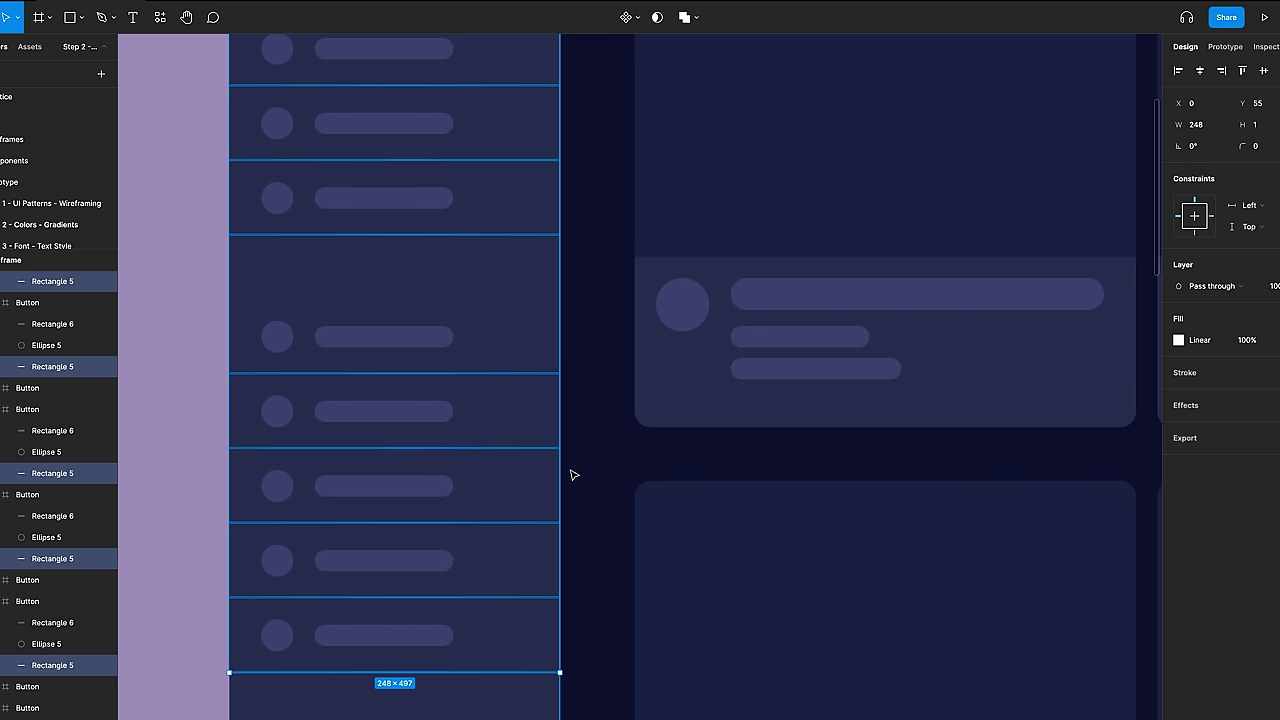
{"action": "type", "text": "60"}
{"action": "key", "text": "Return"}
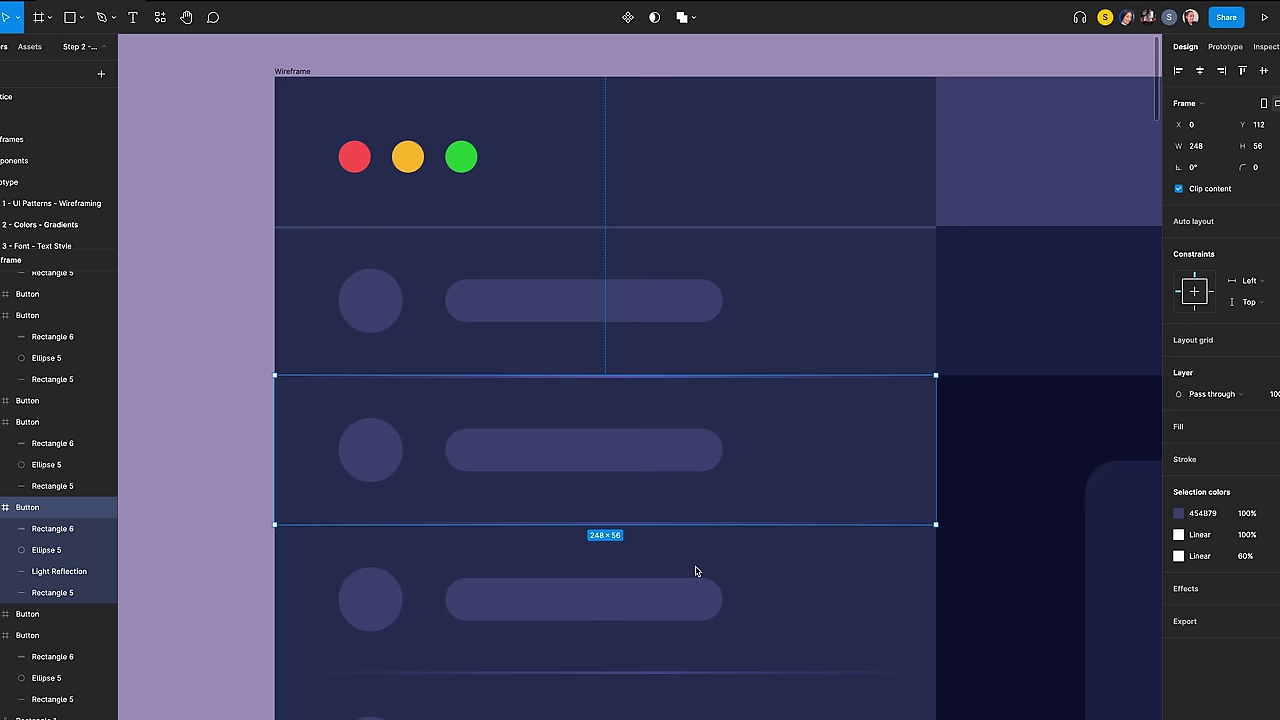
Step: Add a fill to the second side menu button and change it to a radial gradient
{"action": "scroll", "coordinate": [694, 571], "scroll_direction": "down", "scroll_amount": 1}
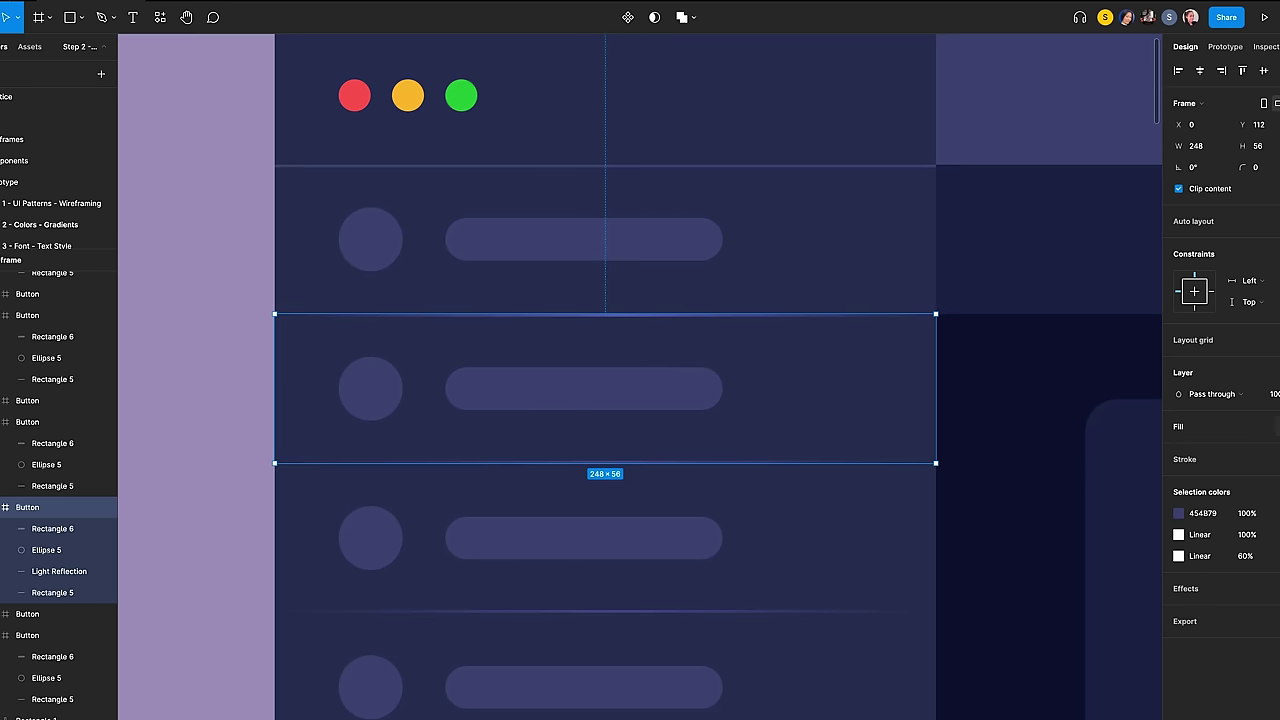
{"action": "left_click", "coordinate": [1265, 426]}
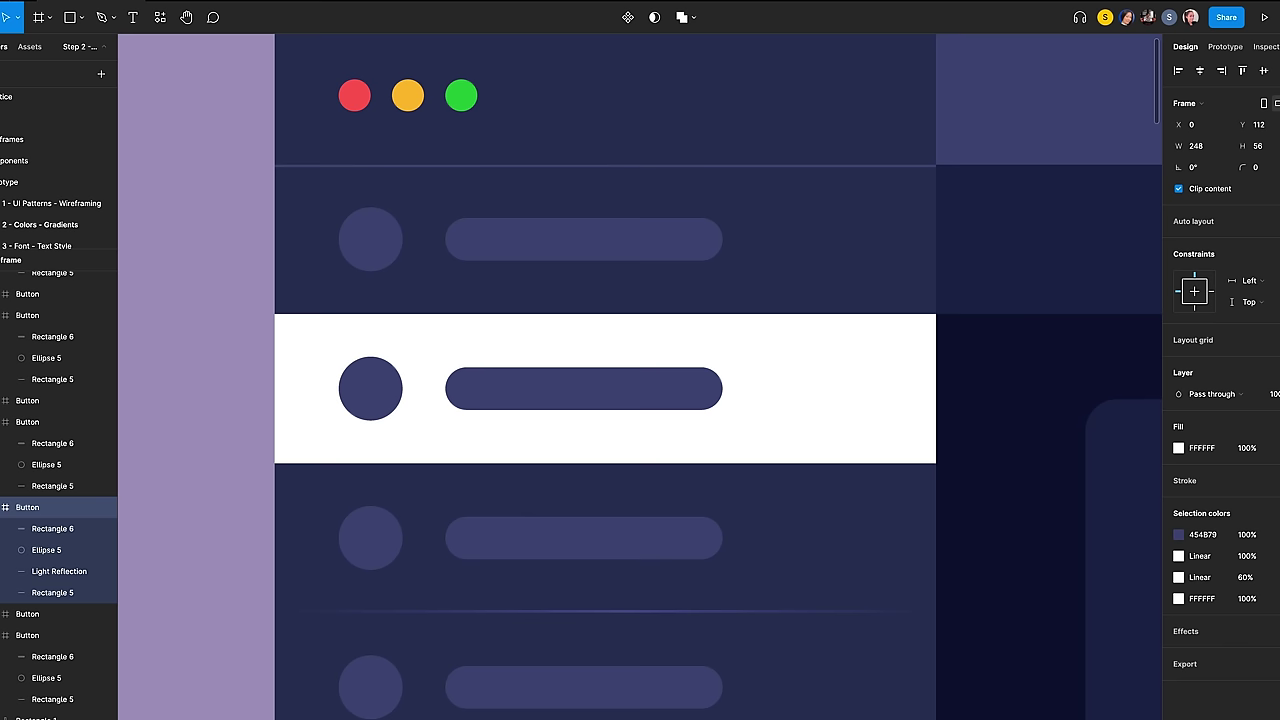
{"action": "left_click", "coordinate": [1179, 448]}
{"action": "left_click", "coordinate": [1040, 397]}
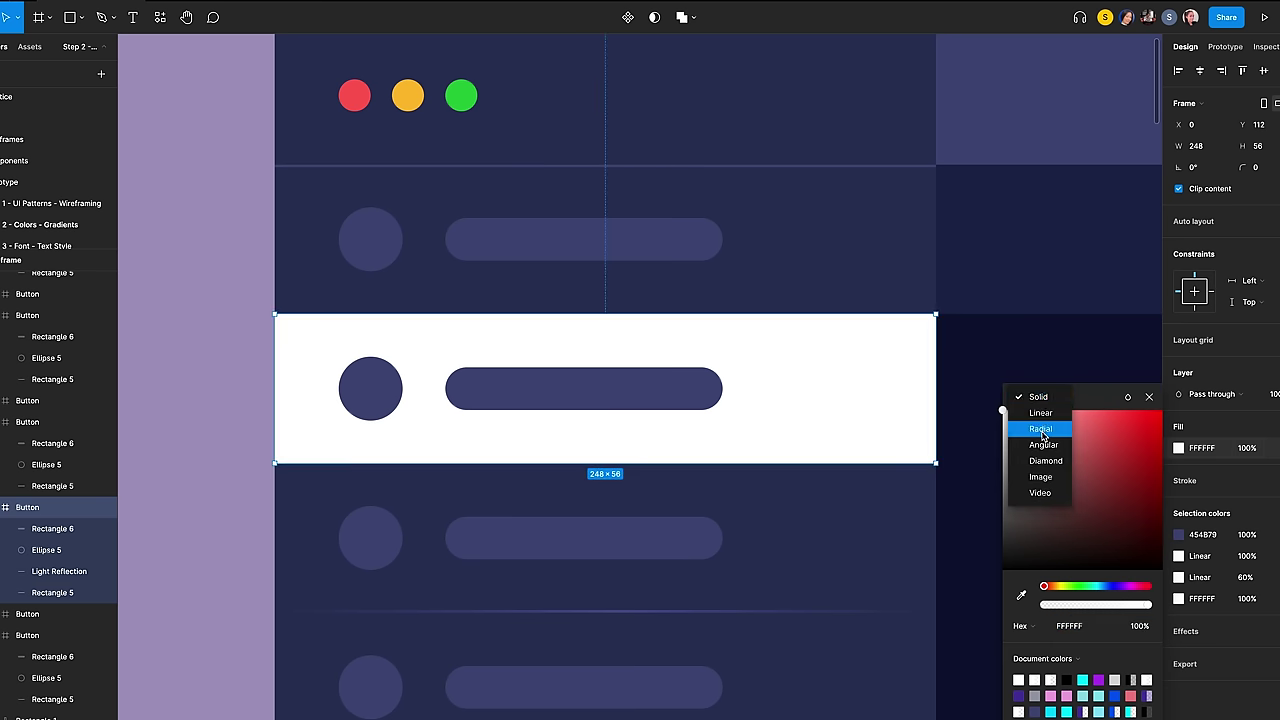
{"action": "left_click", "coordinate": [1041, 429]}
Step: Set both radial gradient stops to 8015A7 and reshape the glow to the button's width, centred above its top edge
{"action": "left_click", "coordinate": [1018, 379]}
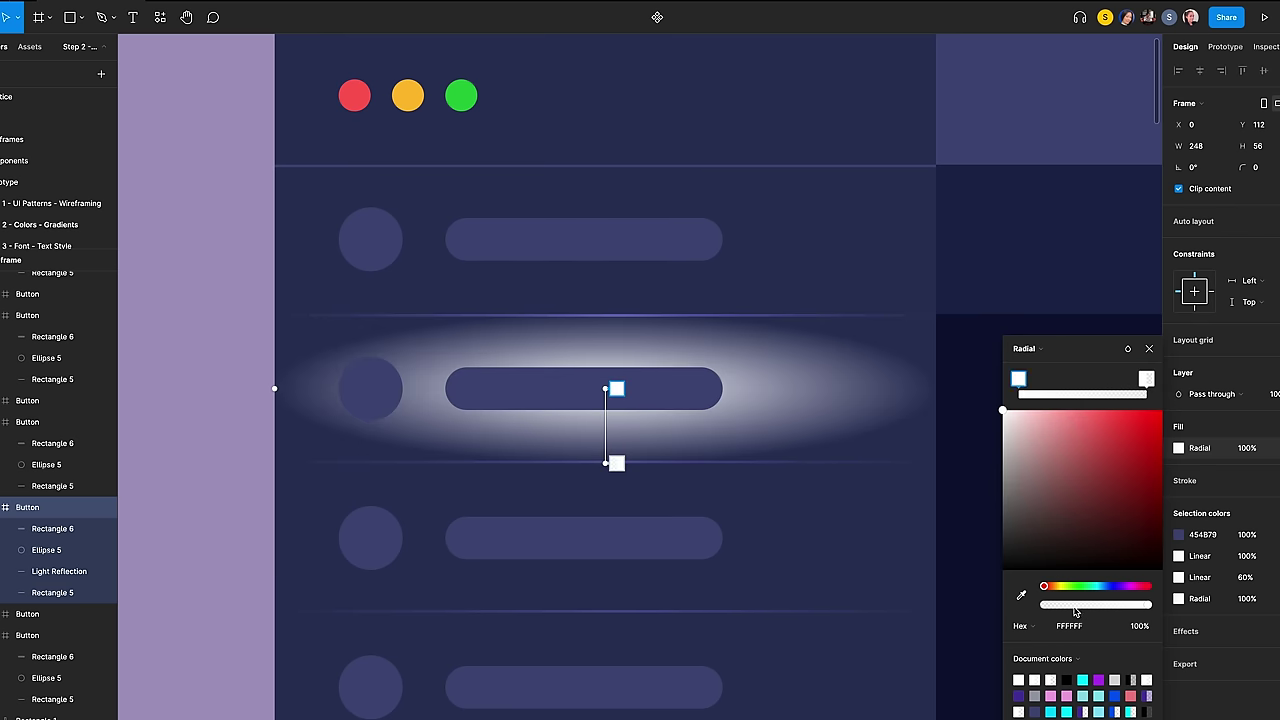
{"action": "left_click", "coordinate": [1097, 632]}
{"action": "type", "text": "8015A7"}
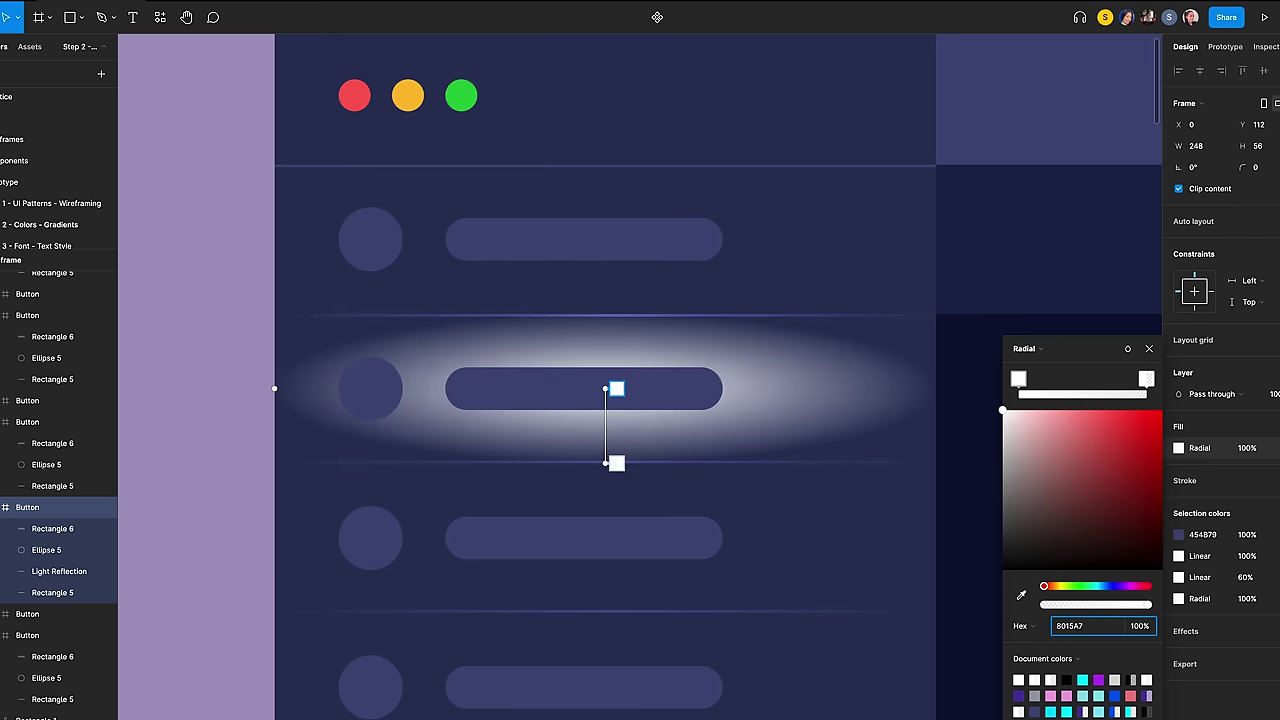
{"action": "key", "text": "Return"}
{"action": "left_click", "coordinate": [617, 463]}
{"action": "left_click", "coordinate": [1091, 631]}
{"action": "key", "text": "super+v"}
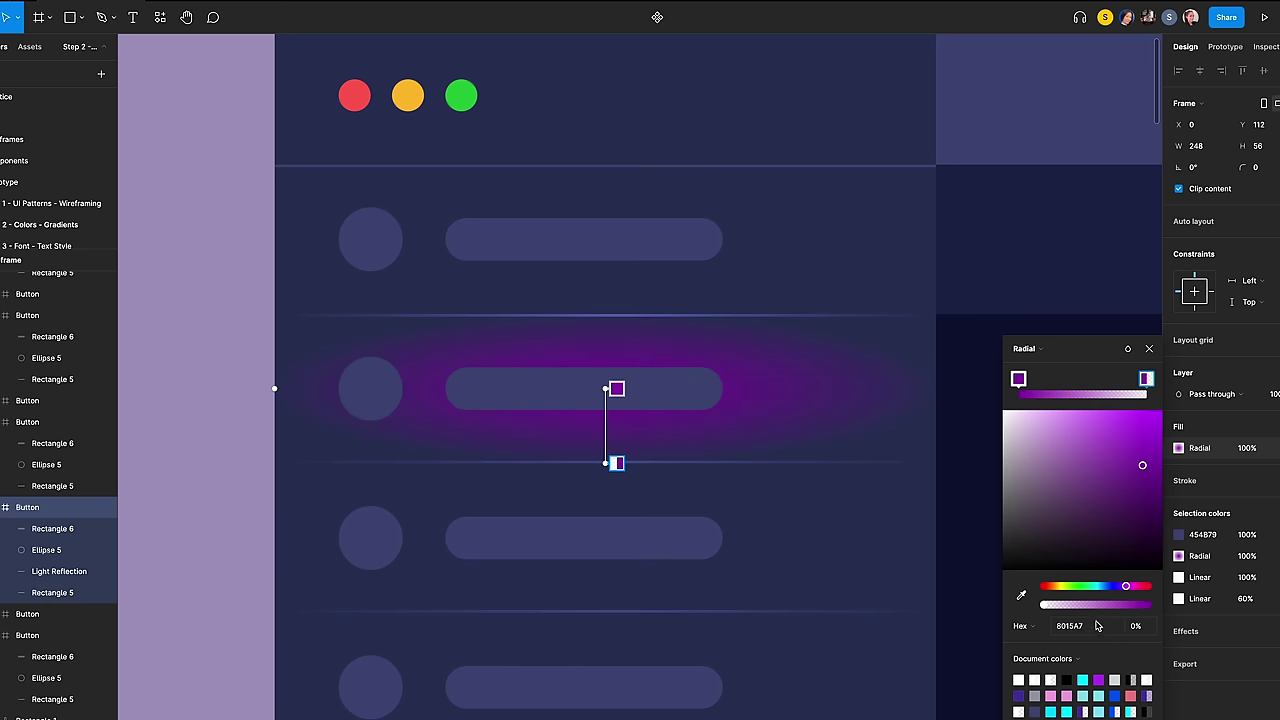
{"action": "left_click_drag", "start_coordinate": [606, 388], "coordinate": [606, 205]}
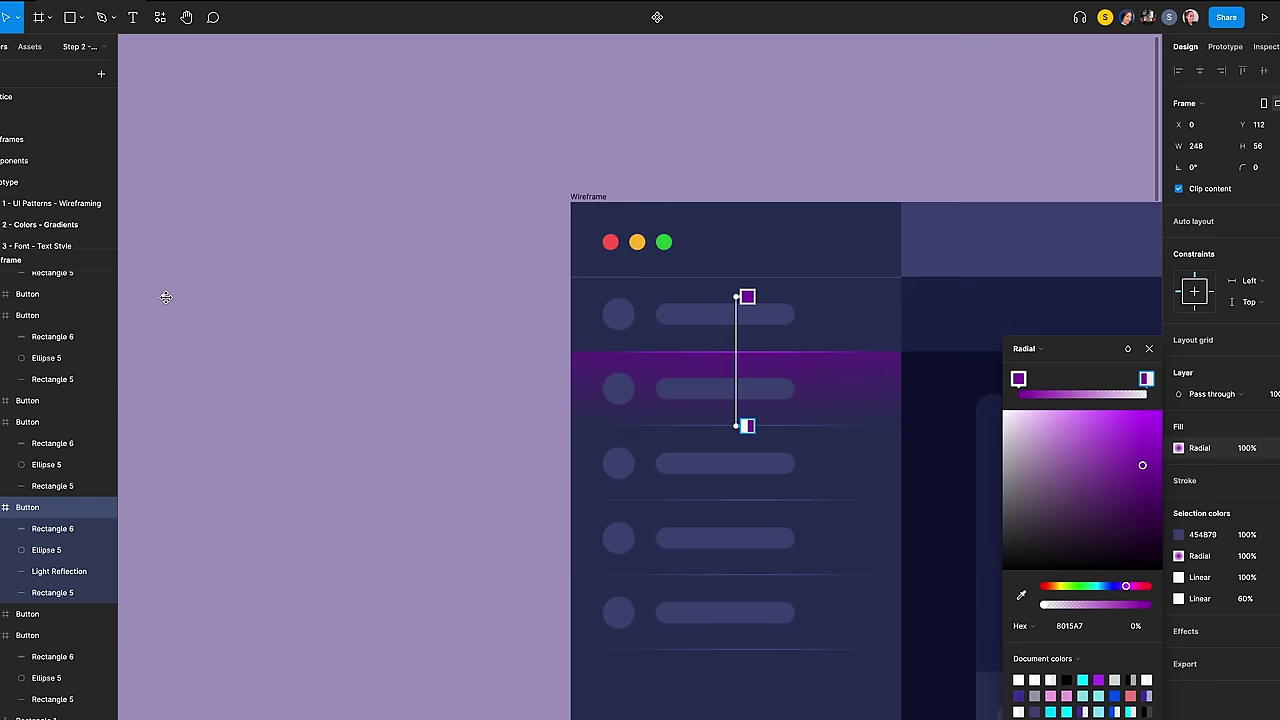
{"action": "left_click_drag", "start_coordinate": [166, 297], "coordinate": [570, 297]}
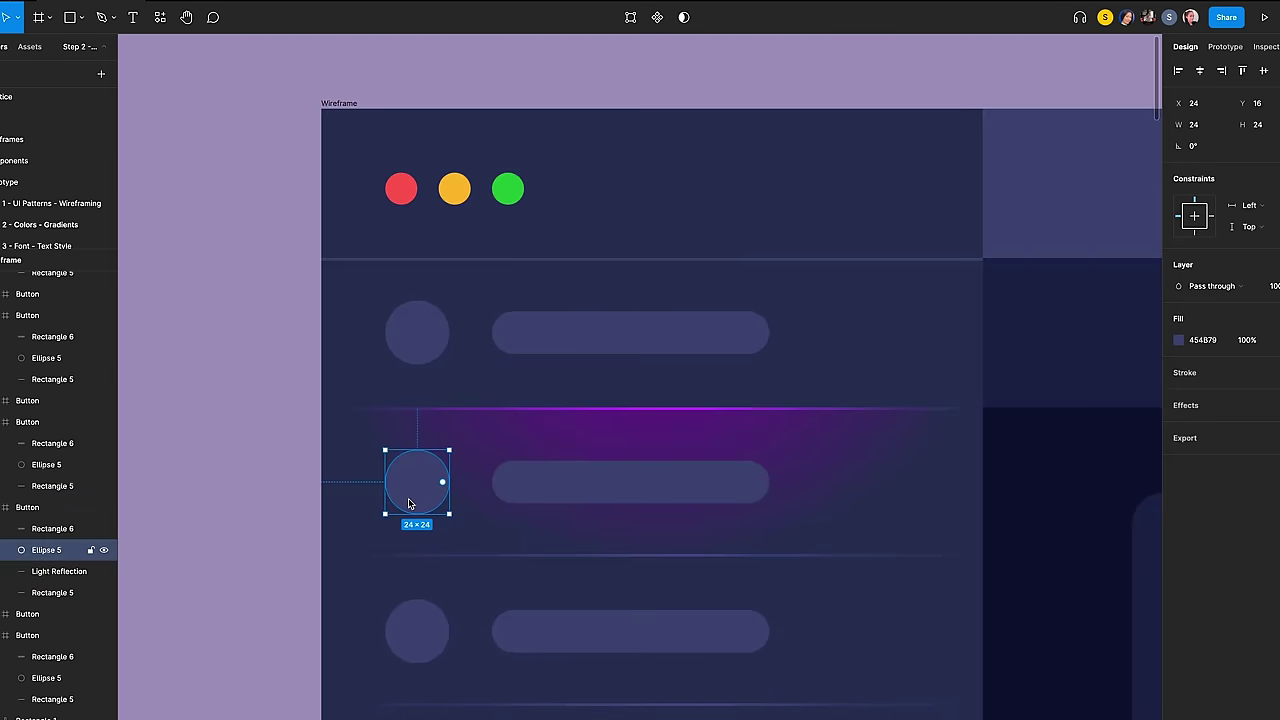
Step: Resize the circle in the second side menu button to 32 × 32 and centre it vertically within the button
{"action": "left_click", "coordinate": [1198, 124]}
{"action": "type", "text": "3"}
{"action": "key", "text": "Return"}
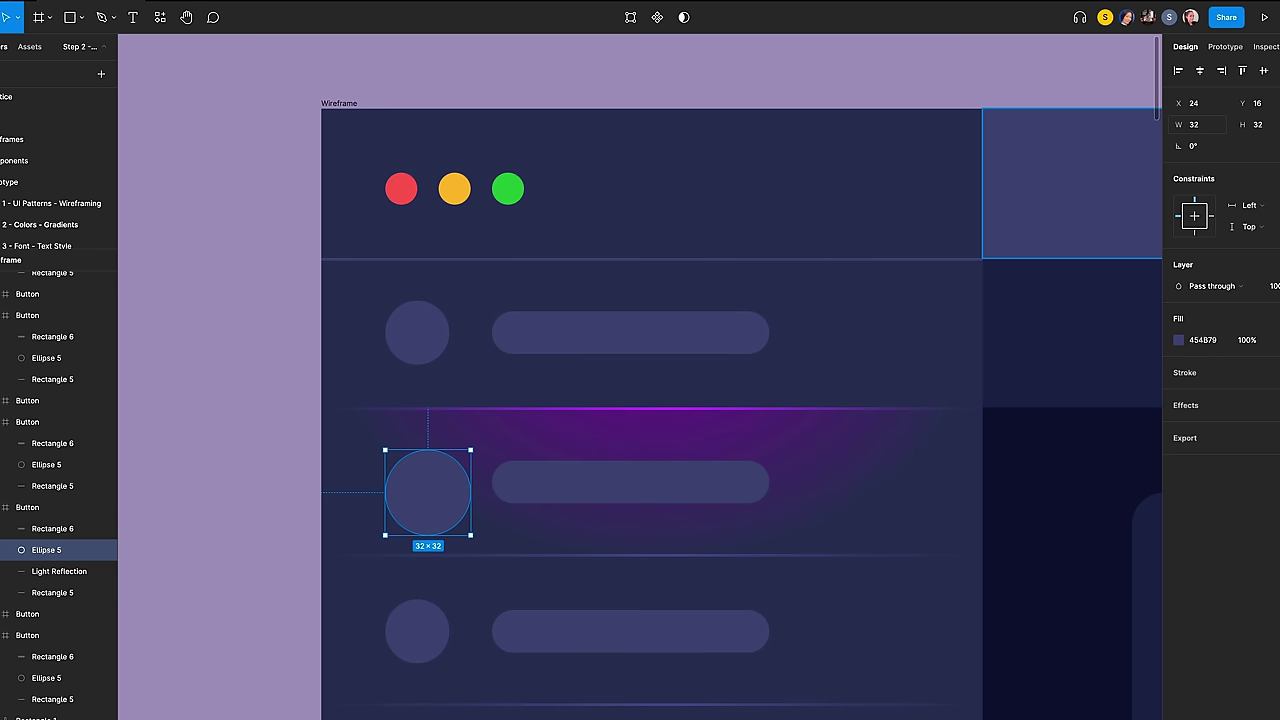
{"action": "left_click", "coordinate": [1265, 71]}
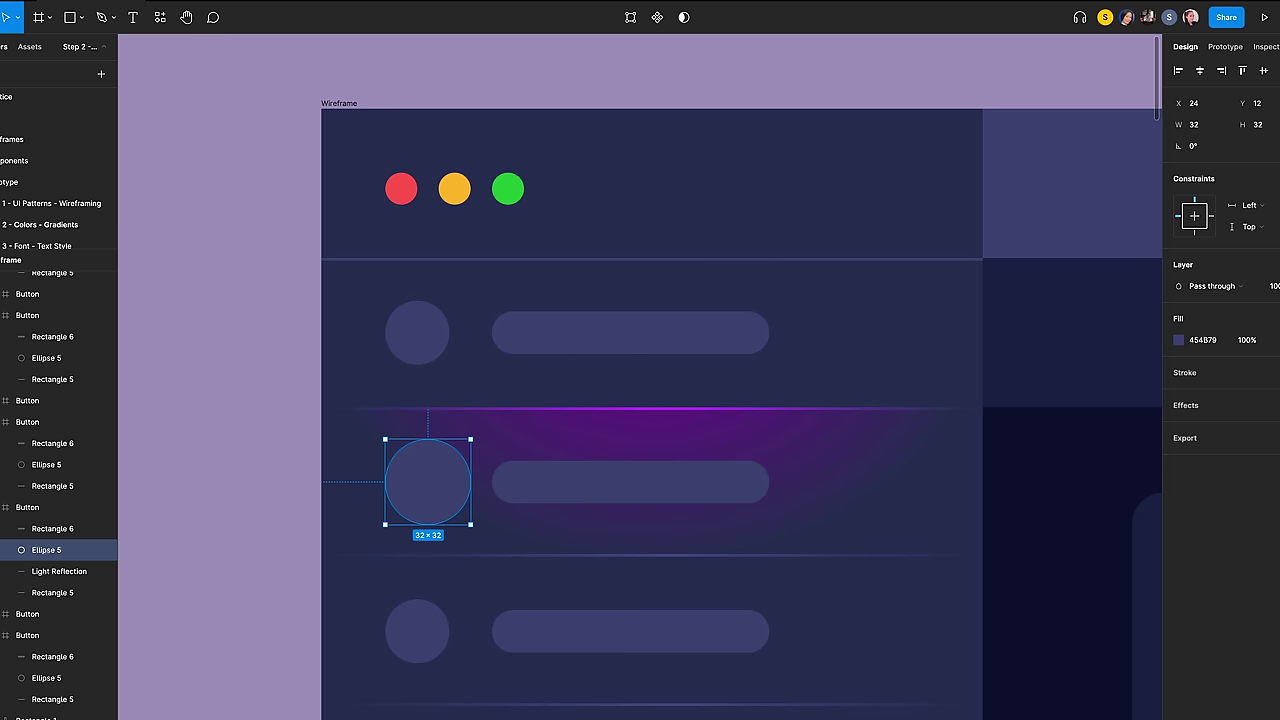
Step: Replace the circle's fill with a center-aligned 1 px stroke using the purple-to-cyan gradient from the Papaya Color styles
{"action": "left_click", "coordinate": [1279, 340]}
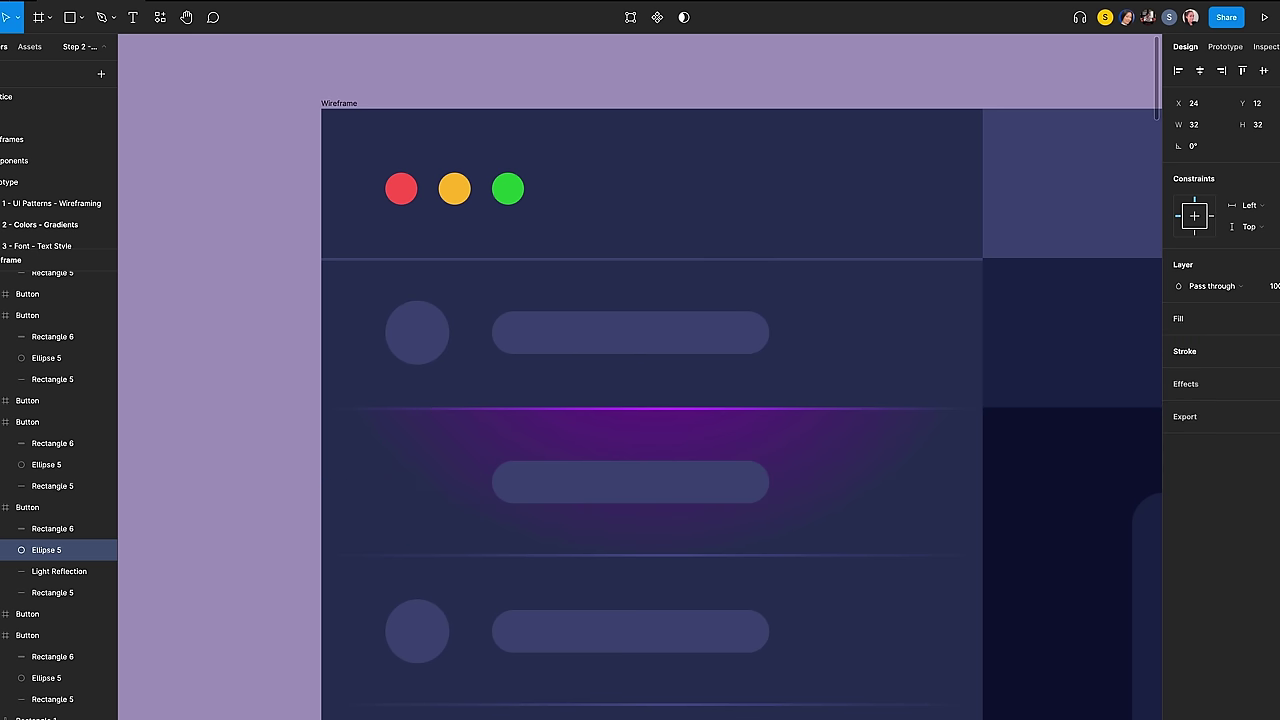
{"action": "left_click", "coordinate": [1279, 351]}
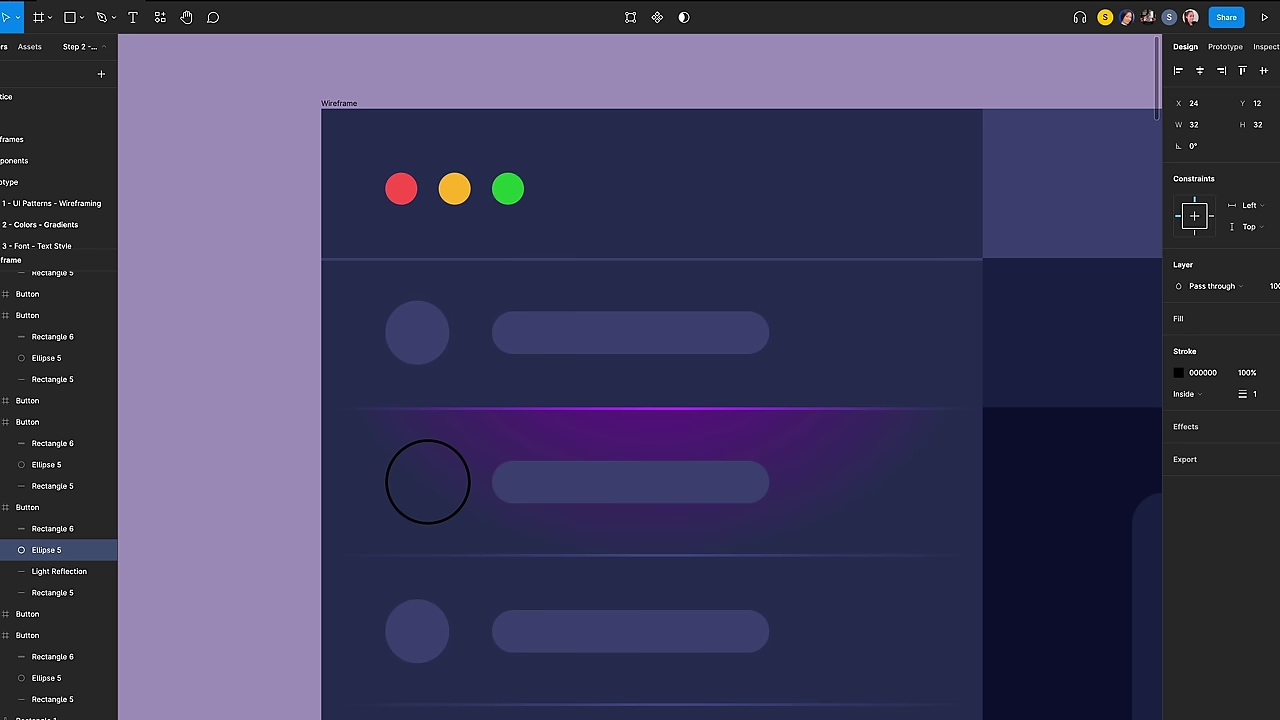
{"action": "left_click", "coordinate": [1200, 394]}
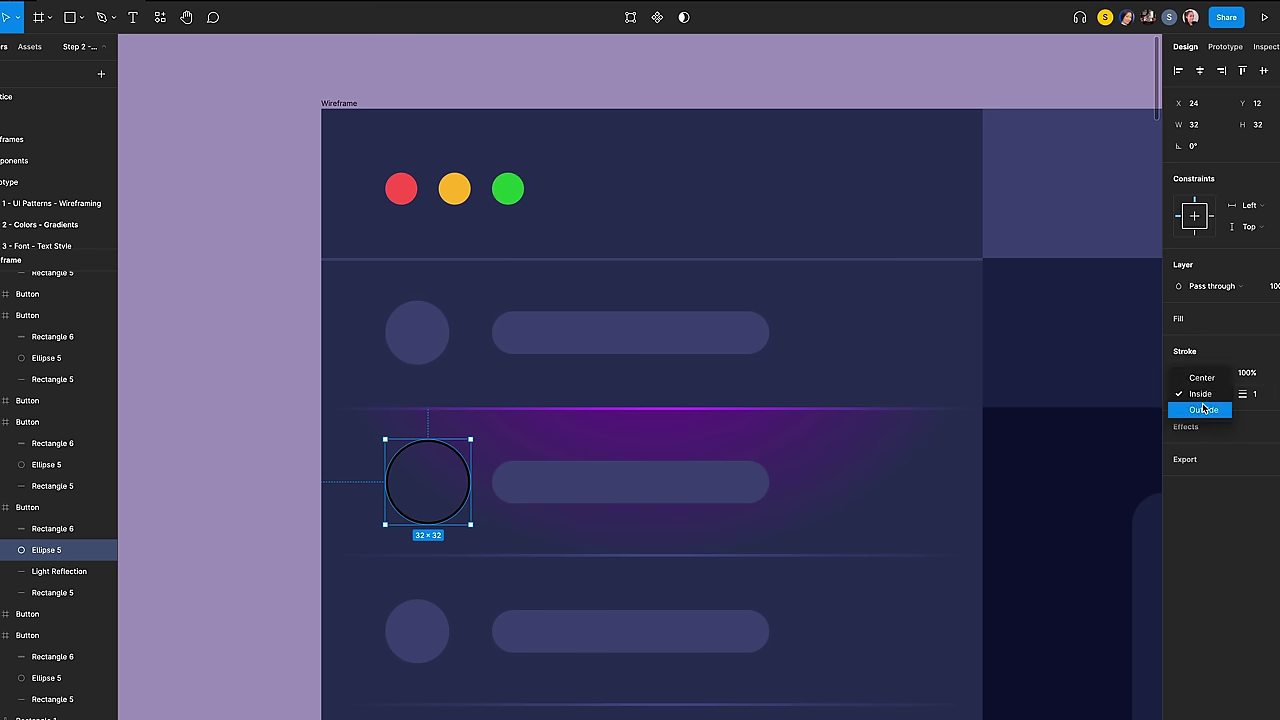
{"action": "left_click", "coordinate": [1201, 378]}
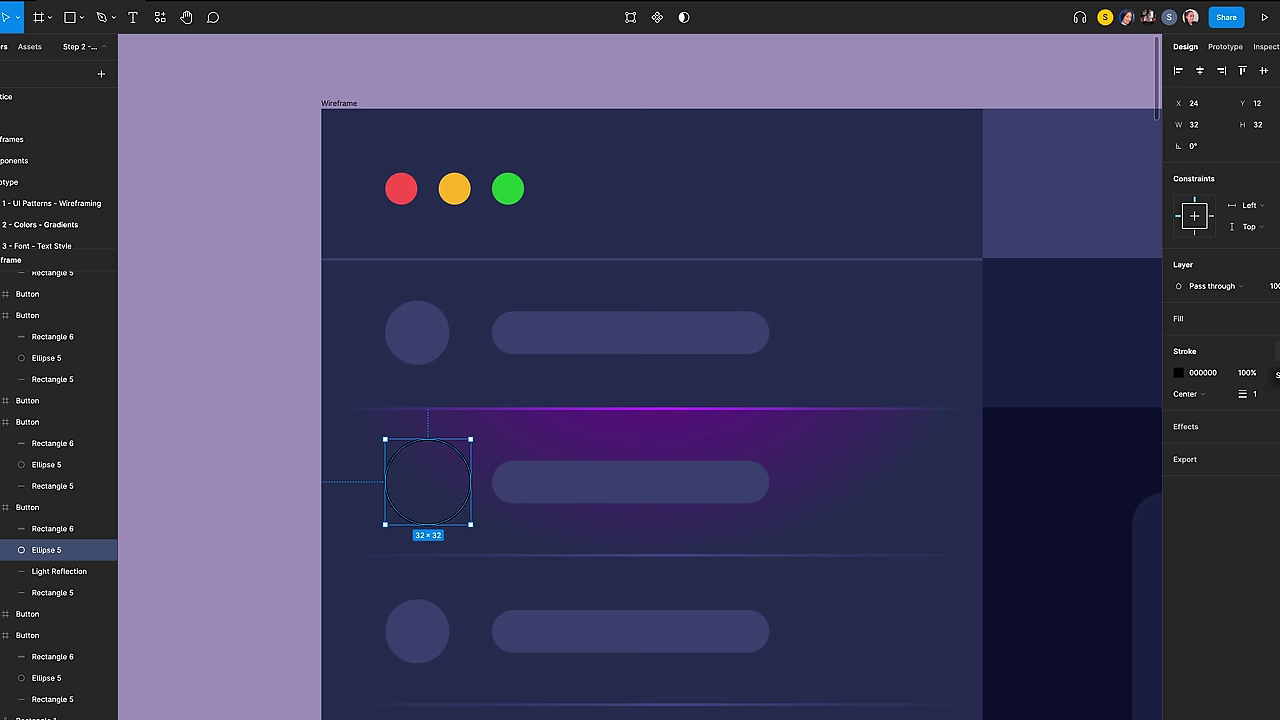
{"action": "left_click", "coordinate": [1178, 372]}
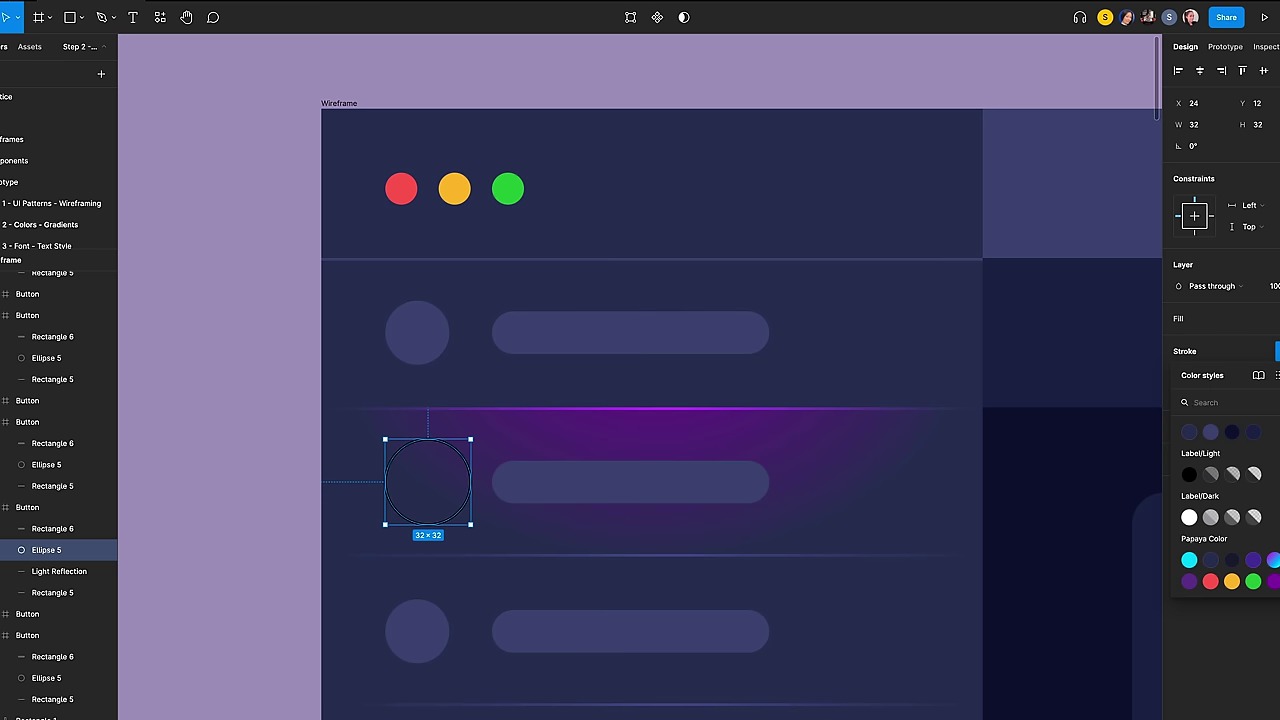
{"action": "left_click", "coordinate": [1273, 561]}
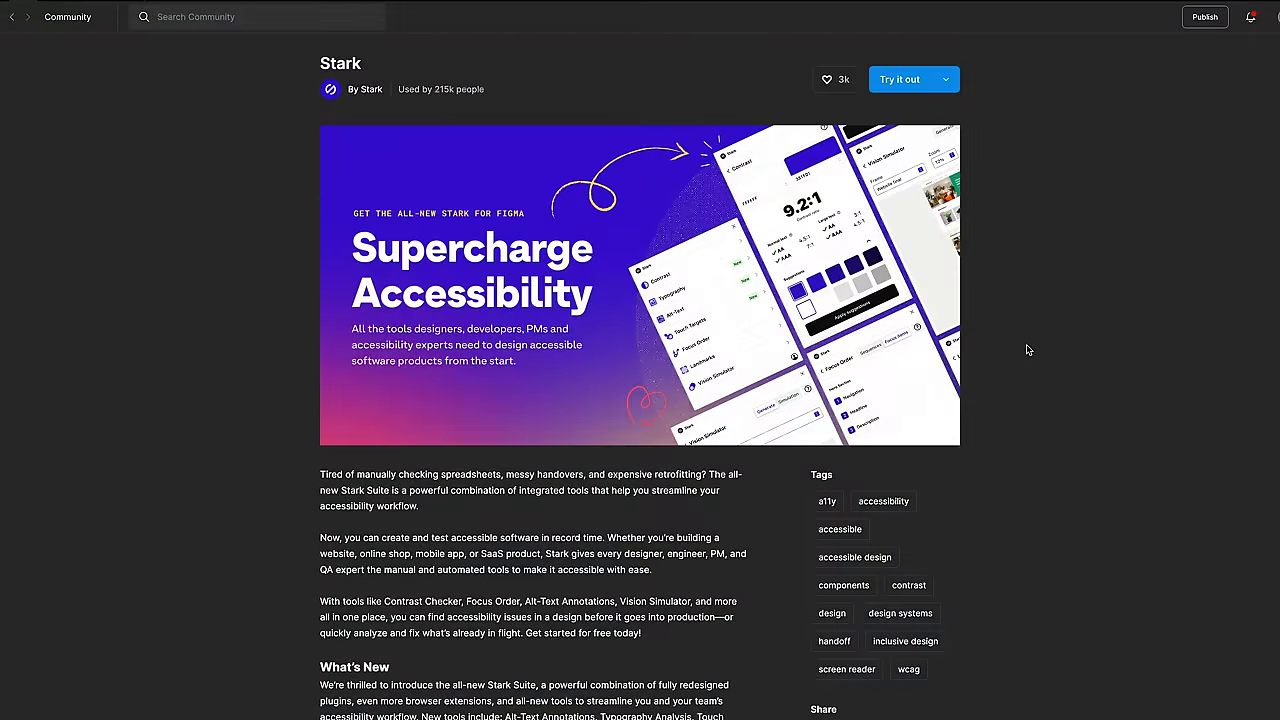
Step: Look over the Stark accessibility plugin's Community page
{"action": "scroll", "coordinate": [1026, 349], "scroll_direction": "down", "scroll_amount": 3}
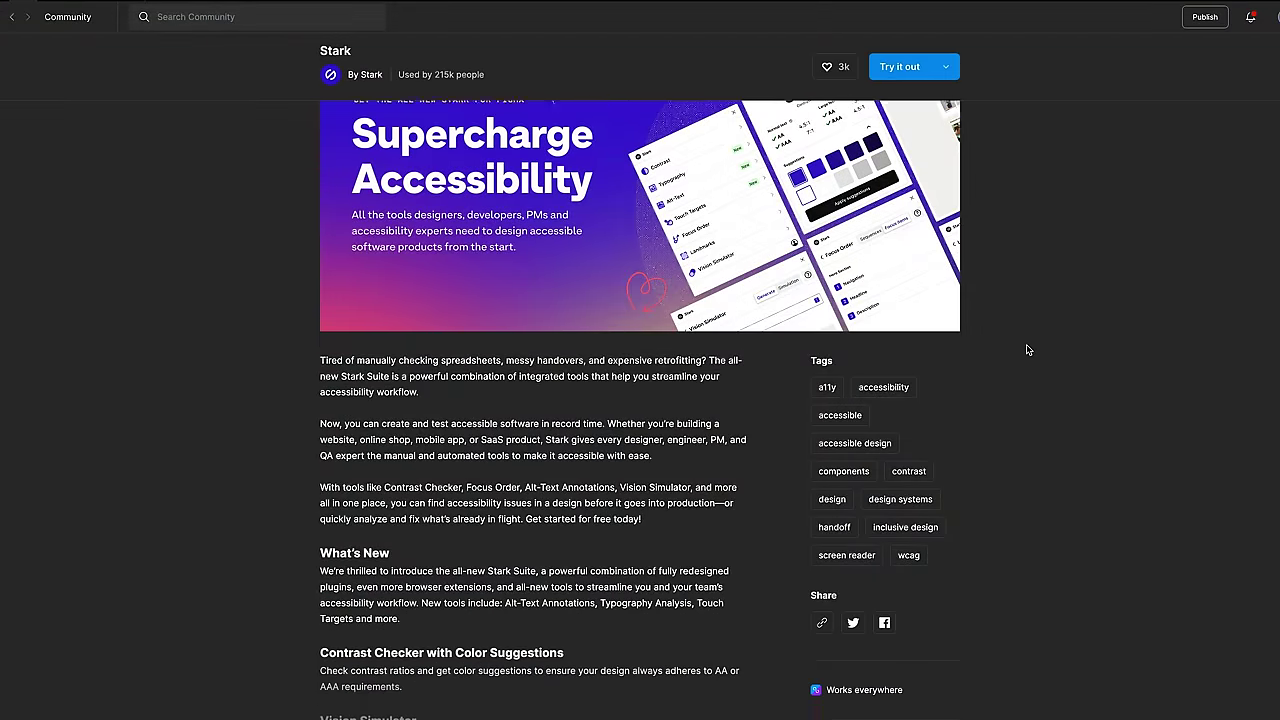
{"action": "scroll", "coordinate": [1026, 349], "scroll_direction": "up", "scroll_amount": 3}
{"action": "scroll", "coordinate": [1026, 349], "scroll_direction": "down", "scroll_amount": 5}
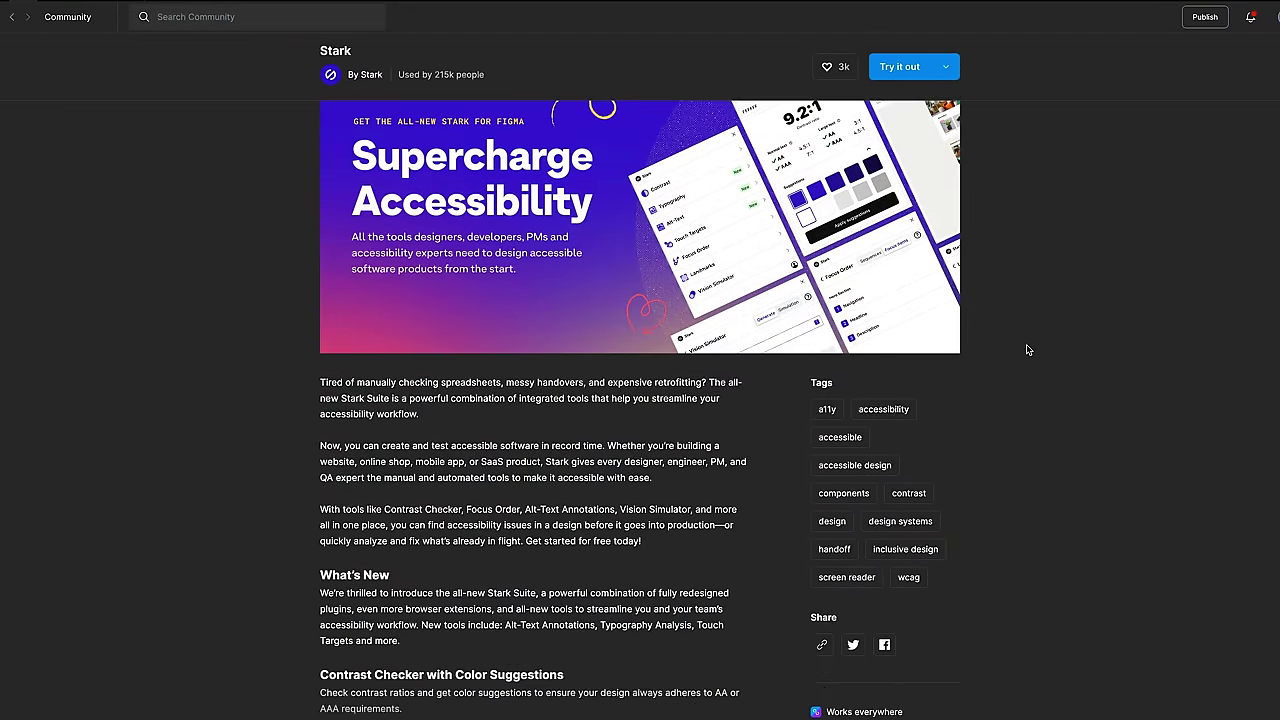
{"action": "scroll", "coordinate": [1026, 349], "scroll_direction": "up", "scroll_amount": 6}
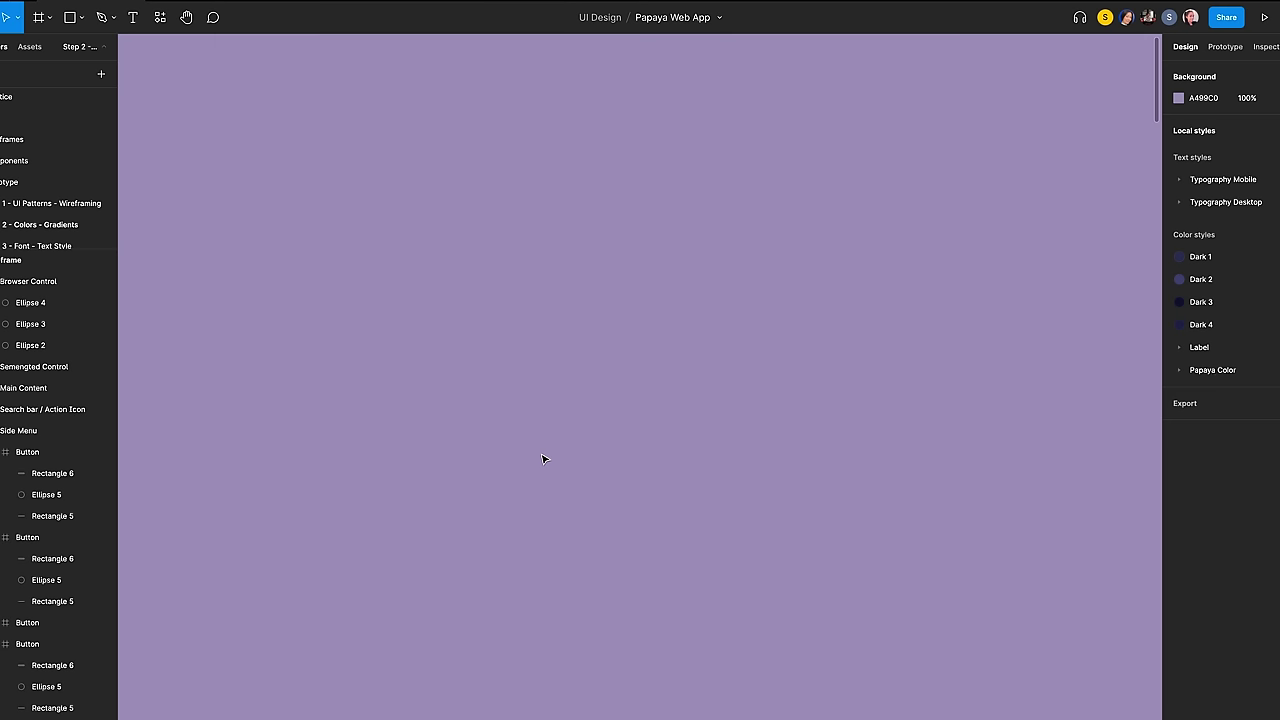
Step: Draw a rectangle about 175 × 58 on the empty canvas, filled with 8015A7
{"action": "key", "text": "r"}
{"action": "mouse_move", "coordinate": [457, 388]}
{"action": "left_mouse_down"}
{"action": "mouse_move", "coordinate": [848, 543]}
{"action": "mouse_move", "coordinate": [924, 543]}
{"action": "left_mouse_up"}
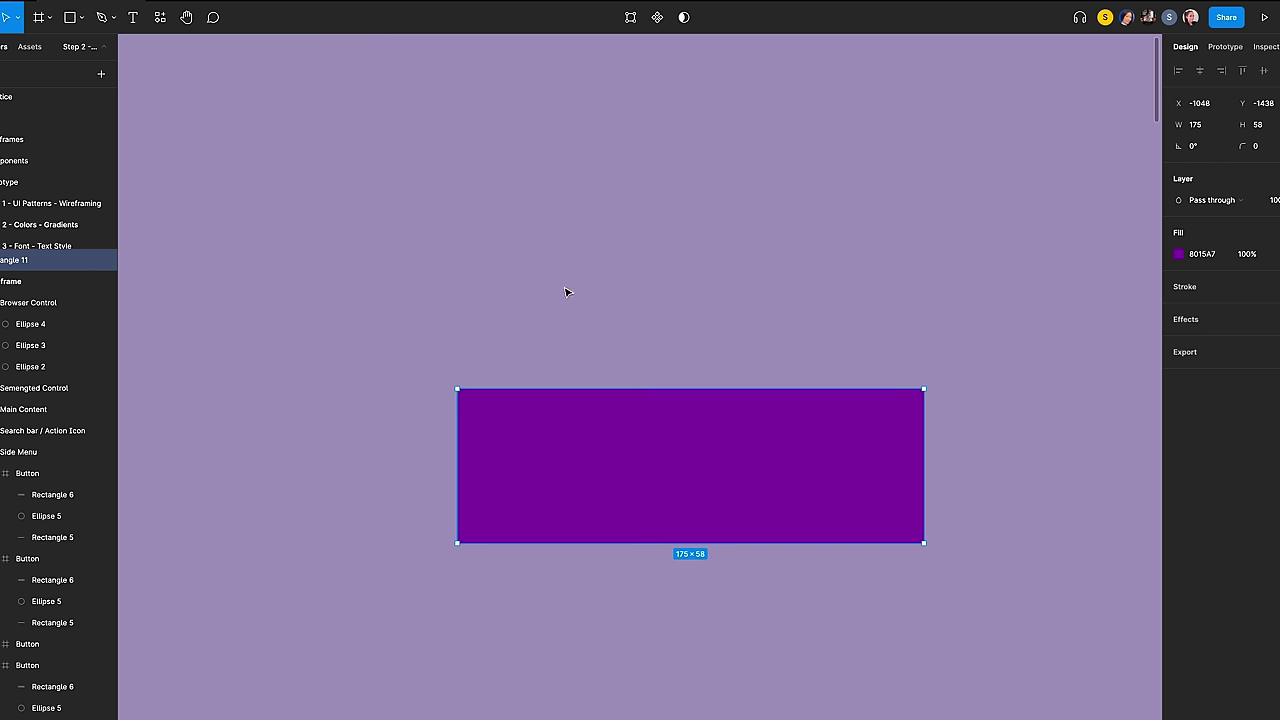
{"action": "left_click", "coordinate": [509, 314]}
Step: Add the text "Design code" in FFFFFF and place it near the middle of the purple rectangle
{"action": "key", "text": "t"}
{"action": "left_click_drag", "start_coordinate": [528, 424], "coordinate": [768, 492]}
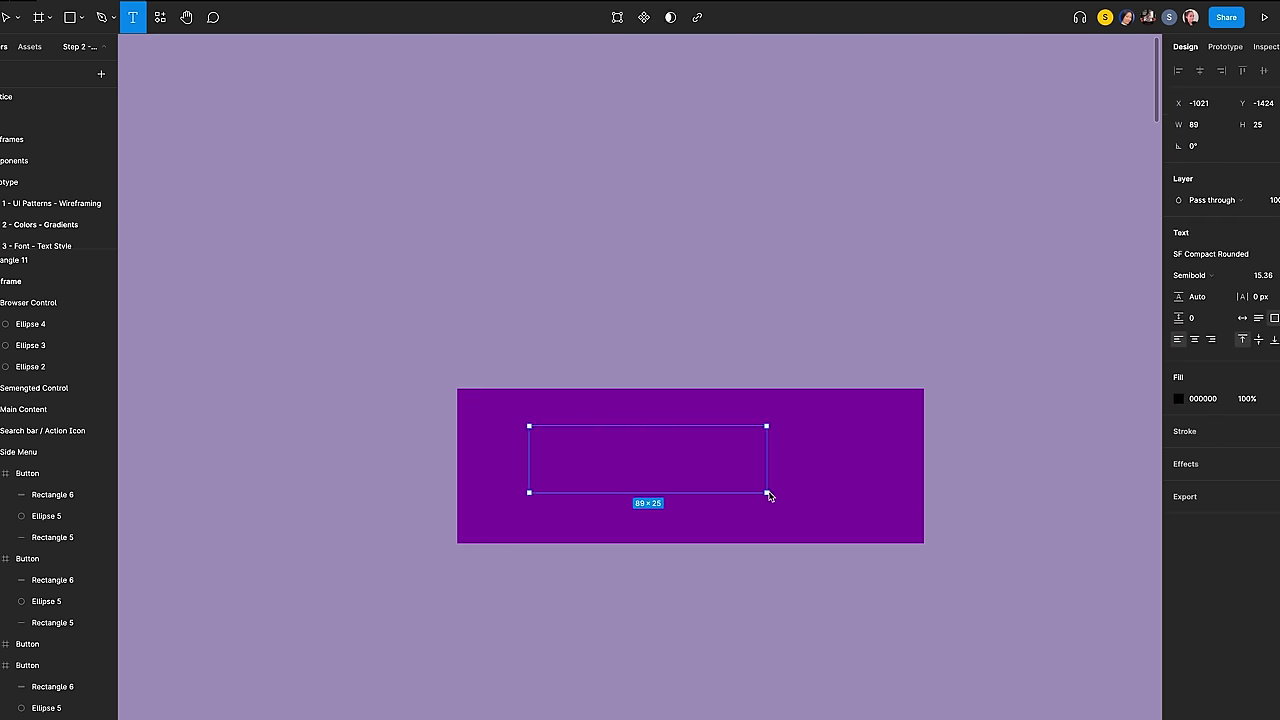
{"action": "left_click", "coordinate": [1178, 398]}
{"action": "type", "text": "Design code"}
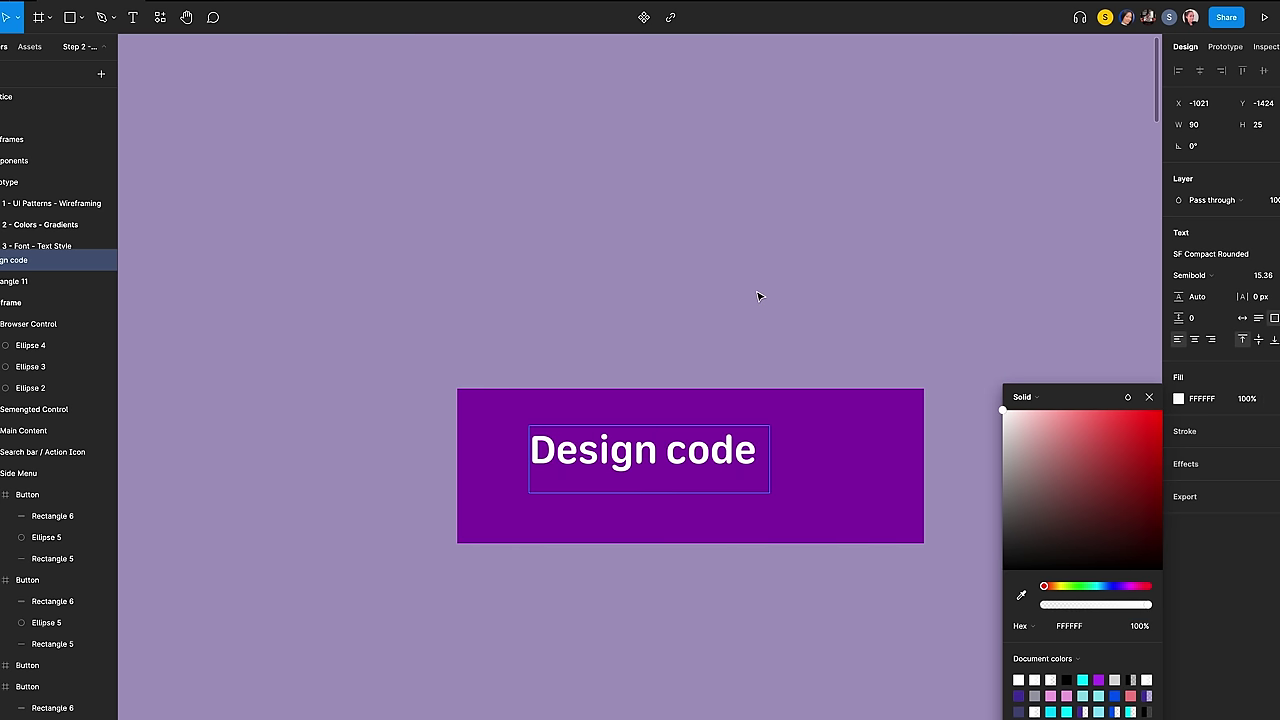
{"action": "left_click", "coordinate": [760, 297]}
{"action": "left_click_drag", "start_coordinate": [706, 474], "coordinate": [746, 482]}
Step: Select the Design code text and its rectangle together and run the Stark plugin on them
{"action": "left_click", "coordinate": [835, 441], "text": "shift"}
{"action": "right_click", "coordinate": [838, 446]}
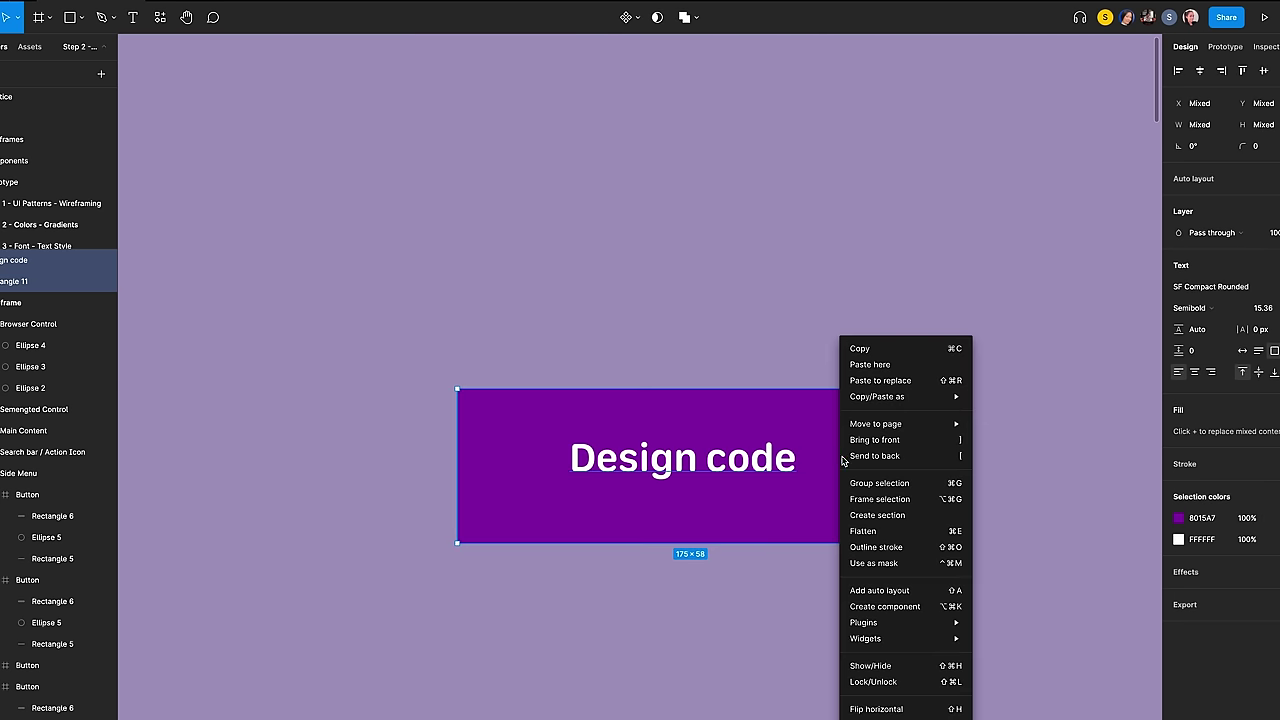
{"action": "mouse_move", "coordinate": [868, 622]}
{"action": "left_click", "coordinate": [1012, 392]}
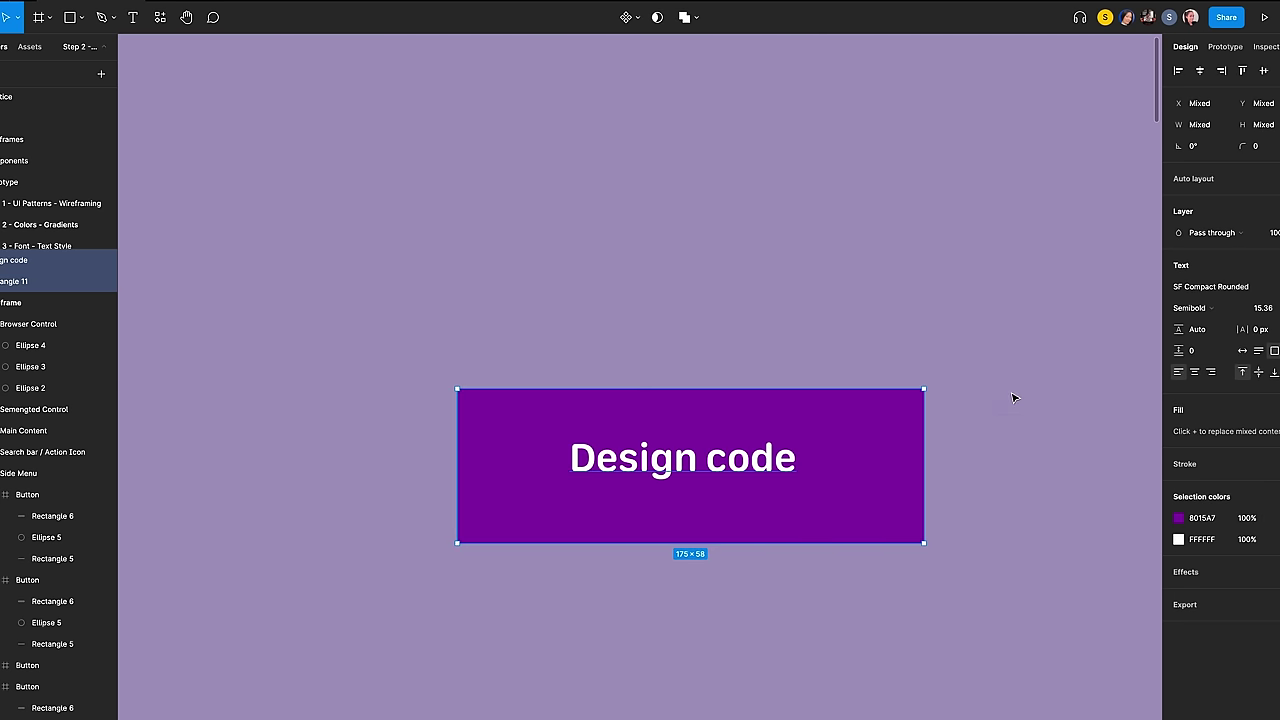
Step: Fill the placeholder bar in the highlighted side menu button with FFFFFF at 20% and copy its properties
{"action": "left_click", "coordinate": [584, 354]}
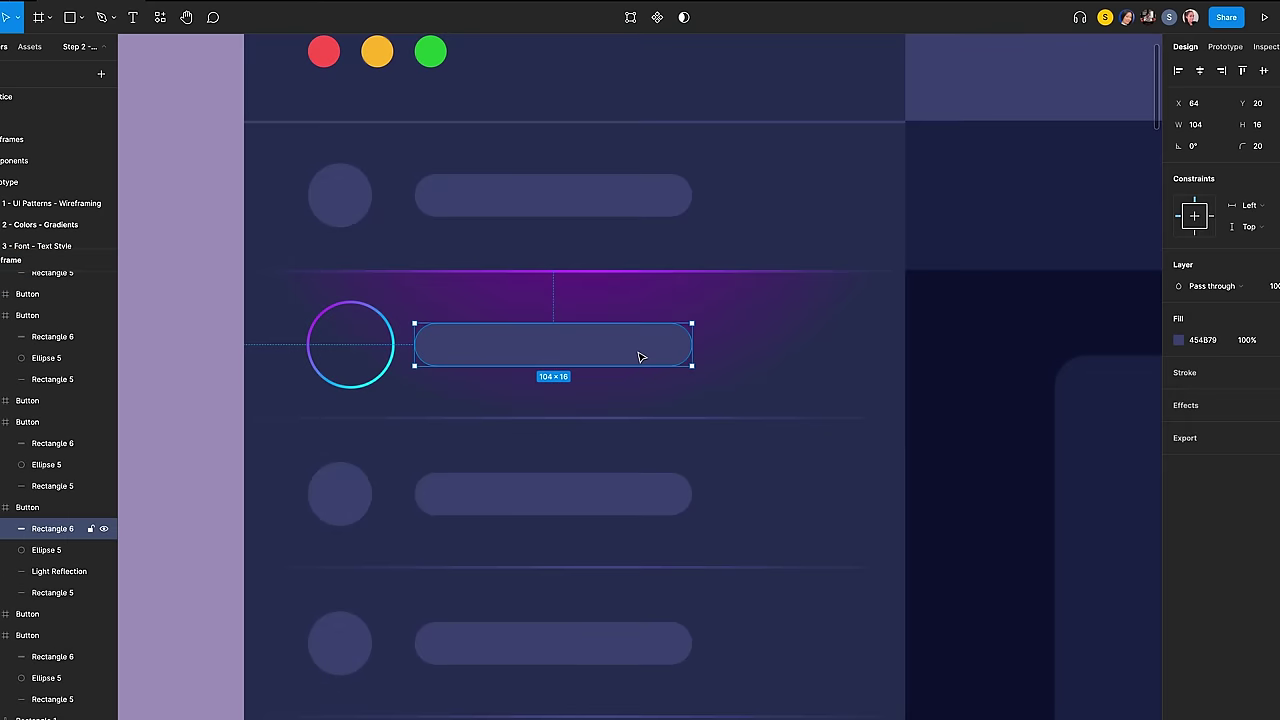
{"action": "left_click", "coordinate": [1178, 340]}
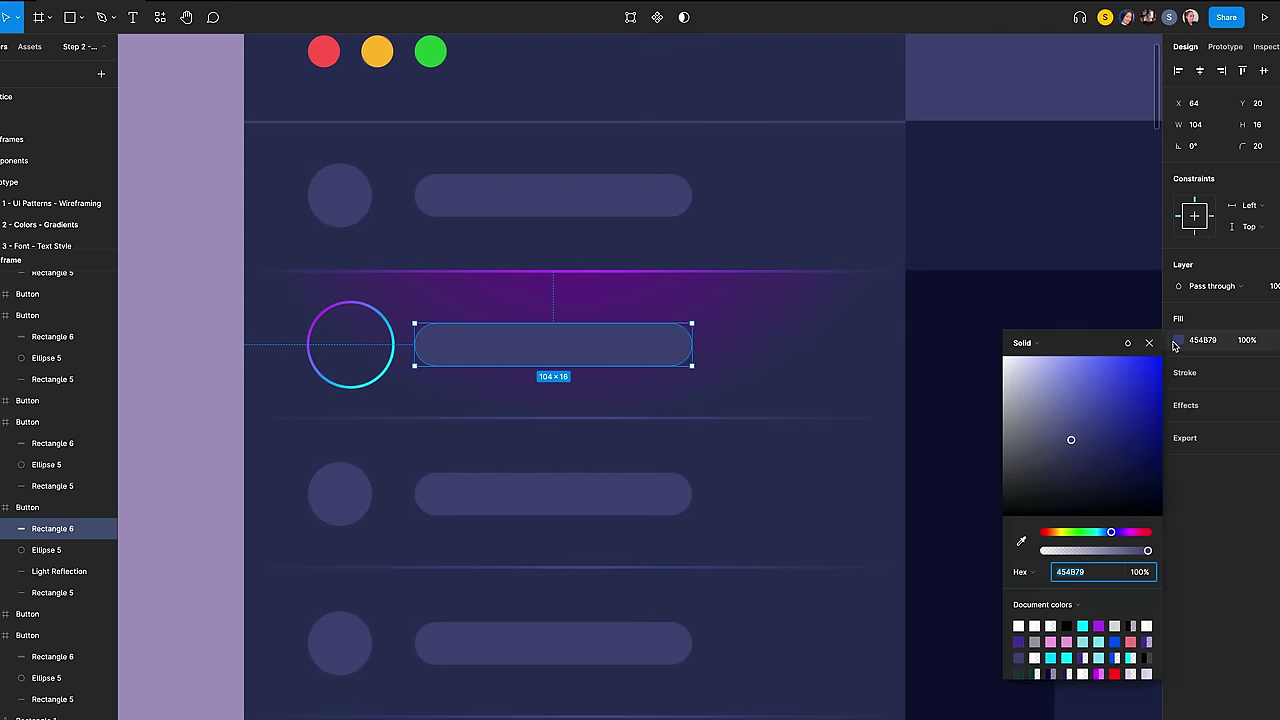
{"action": "left_click_drag", "start_coordinate": [1071, 446], "coordinate": [1004, 358]}
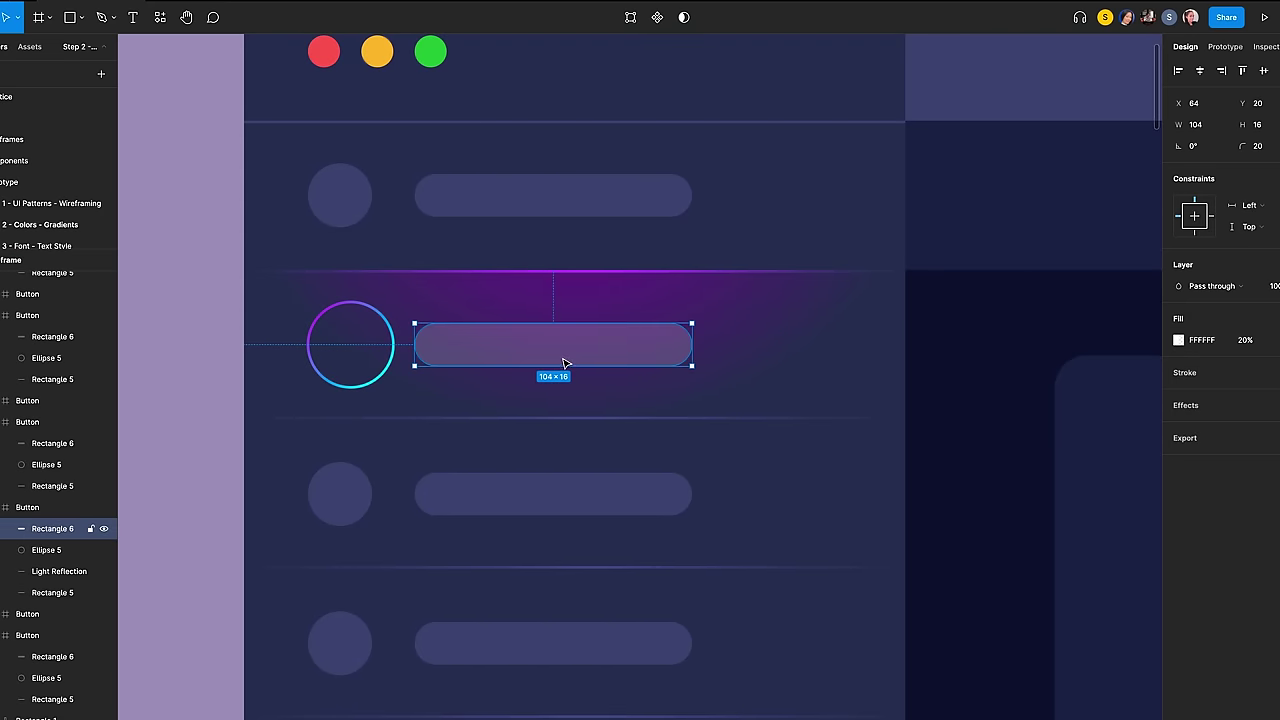
{"action": "right_click", "coordinate": [577, 357]}
{"action": "mouse_move", "coordinate": [635, 396]}
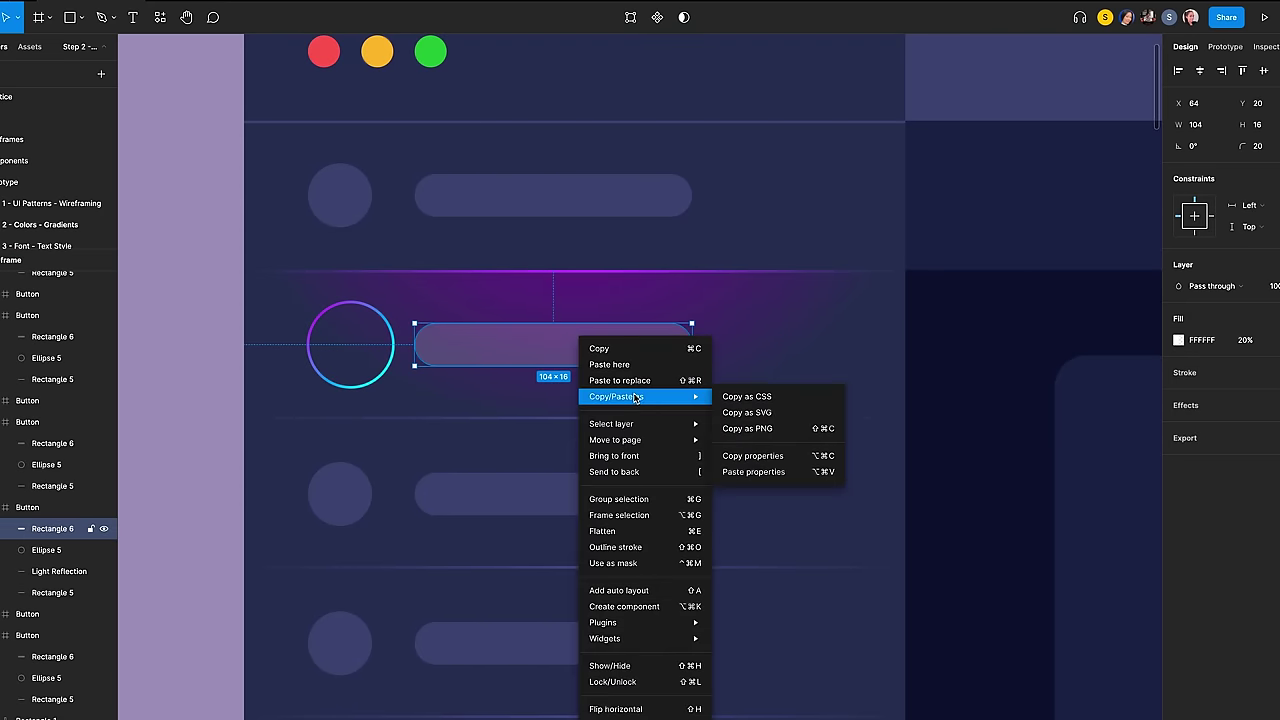
{"action": "left_click", "coordinate": [746, 458]}
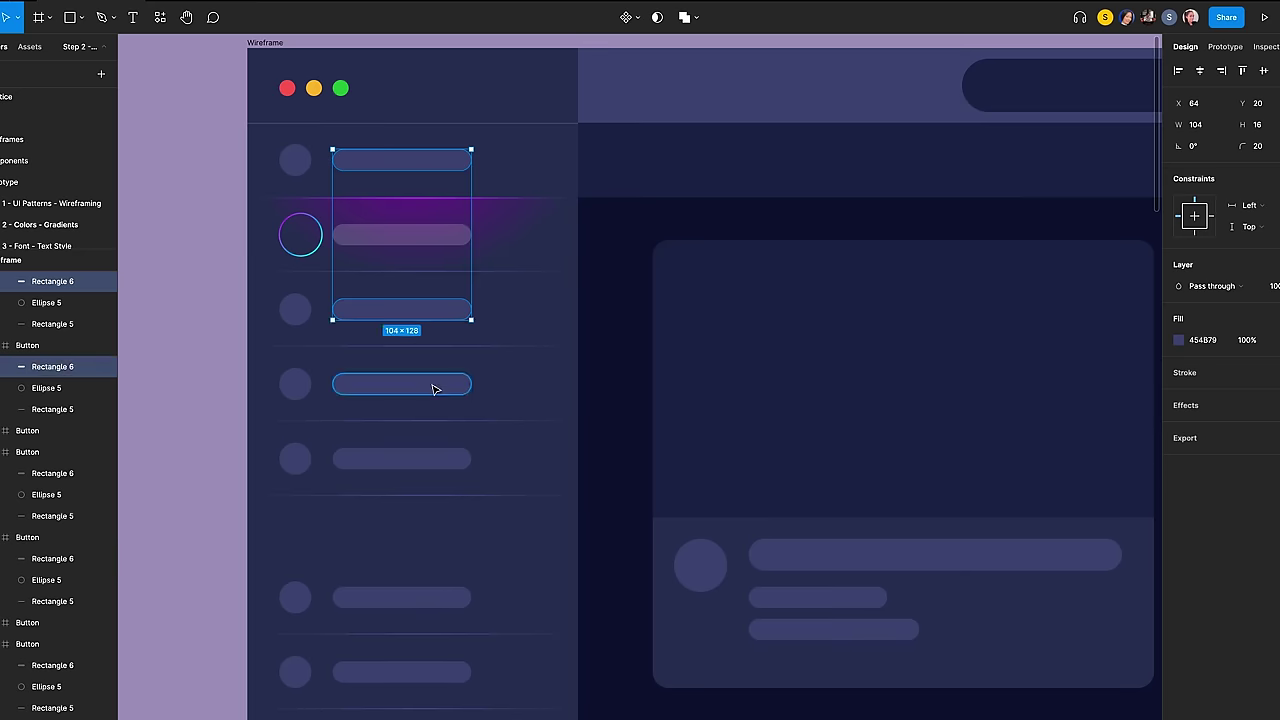
Step: Select the placeholder bars of the other side menu buttons and paste the copied fill properties onto them
{"action": "left_click", "coordinate": [434, 386], "text": "shift"}
{"action": "left_click", "coordinate": [437, 457], "text": "shift"}
{"action": "left_click", "coordinate": [437, 600], "text": "shift"}
{"action": "scroll", "coordinate": [437, 603], "scroll_direction": "down", "scroll_amount": 3}
{"action": "left_click", "coordinate": [447, 406], "text": "shift"}
{"action": "left_click", "coordinate": [450, 483], "text": "shift"}
{"action": "left_click", "coordinate": [451, 632], "text": "shift"}
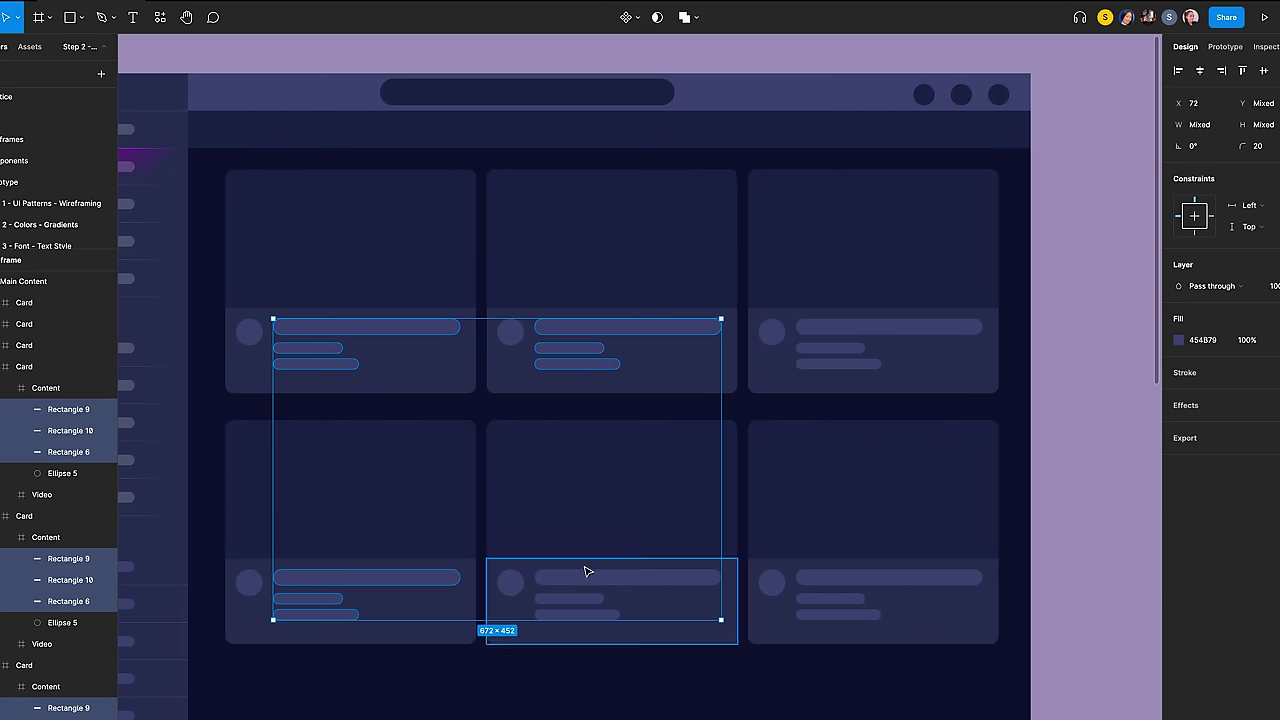
Step: Select the title and detail placeholder bars in all six video cards and apply the copied fill properties
{"action": "left_click", "coordinate": [591, 614], "text": "shift"}
{"action": "left_click", "coordinate": [836, 350], "text": "shift"}
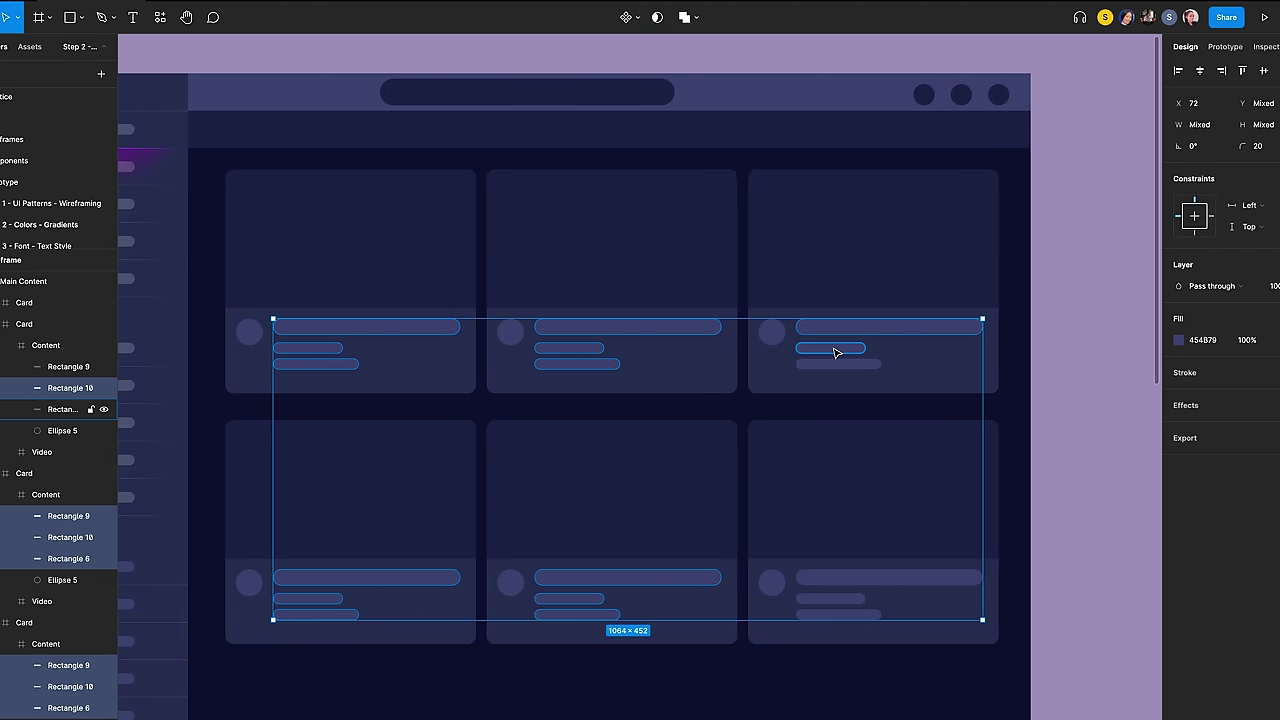
{"action": "left_click", "coordinate": [836, 350], "text": "shift"}
{"action": "left_click", "coordinate": [836, 364], "text": "shift"}
{"action": "left_click", "coordinate": [830, 577], "text": "shift"}
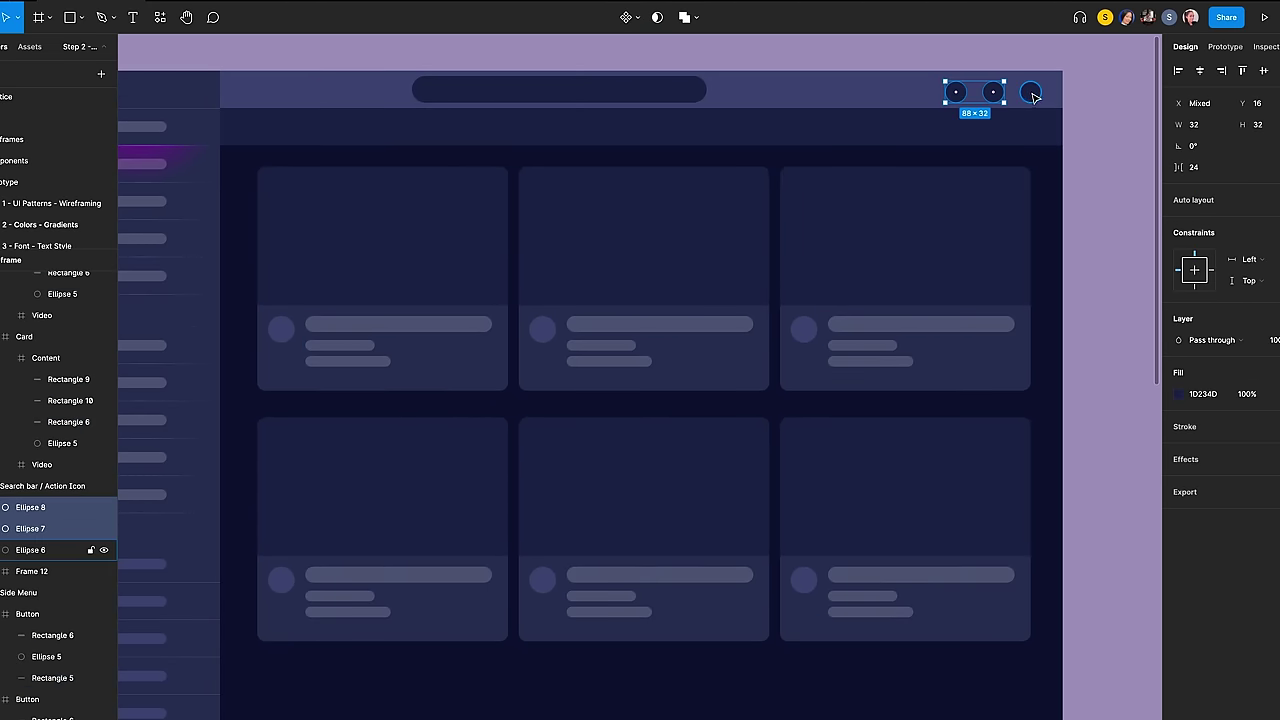
Step: Apply the copied FFFFFF 20% fill to the three action icon circles in the header bar
{"action": "left_click", "coordinate": [1031, 91], "text": "shift"}
{"action": "right_click", "coordinate": [1034, 94]}
{"action": "mouse_move", "coordinate": [1080, 154]}
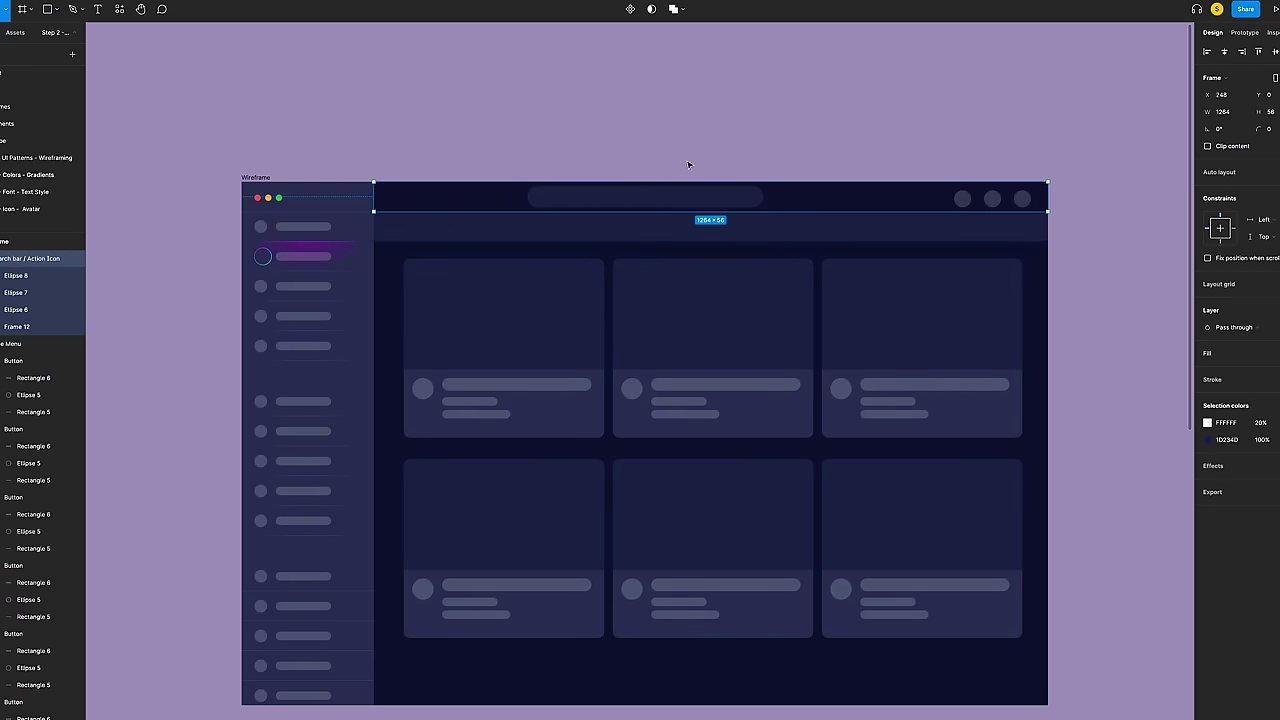
Step: Change the search bar's fill to a linear gradient and set its first colour stop to 0F55E8
{"action": "scroll", "coordinate": [720, 192], "scroll_direction": "up", "scroll_amount": 3}
{"action": "left_click", "coordinate": [600, 203]}
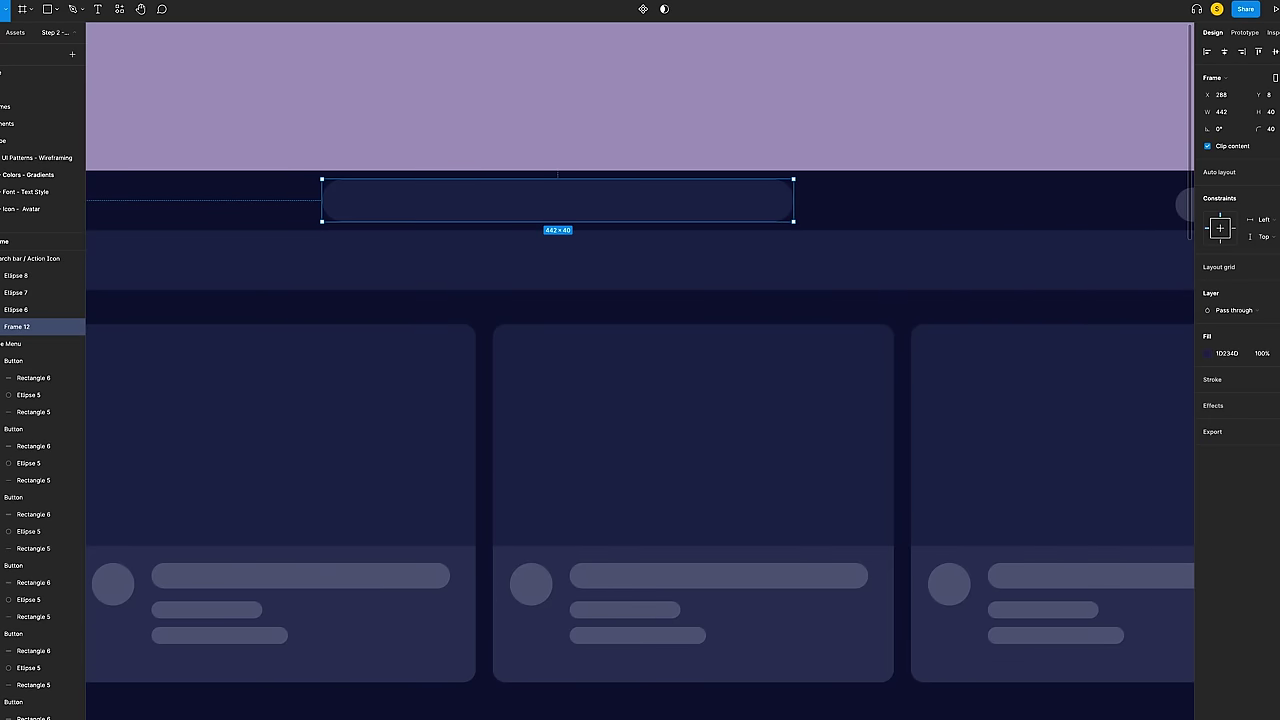
{"action": "left_click", "coordinate": [1207, 354]}
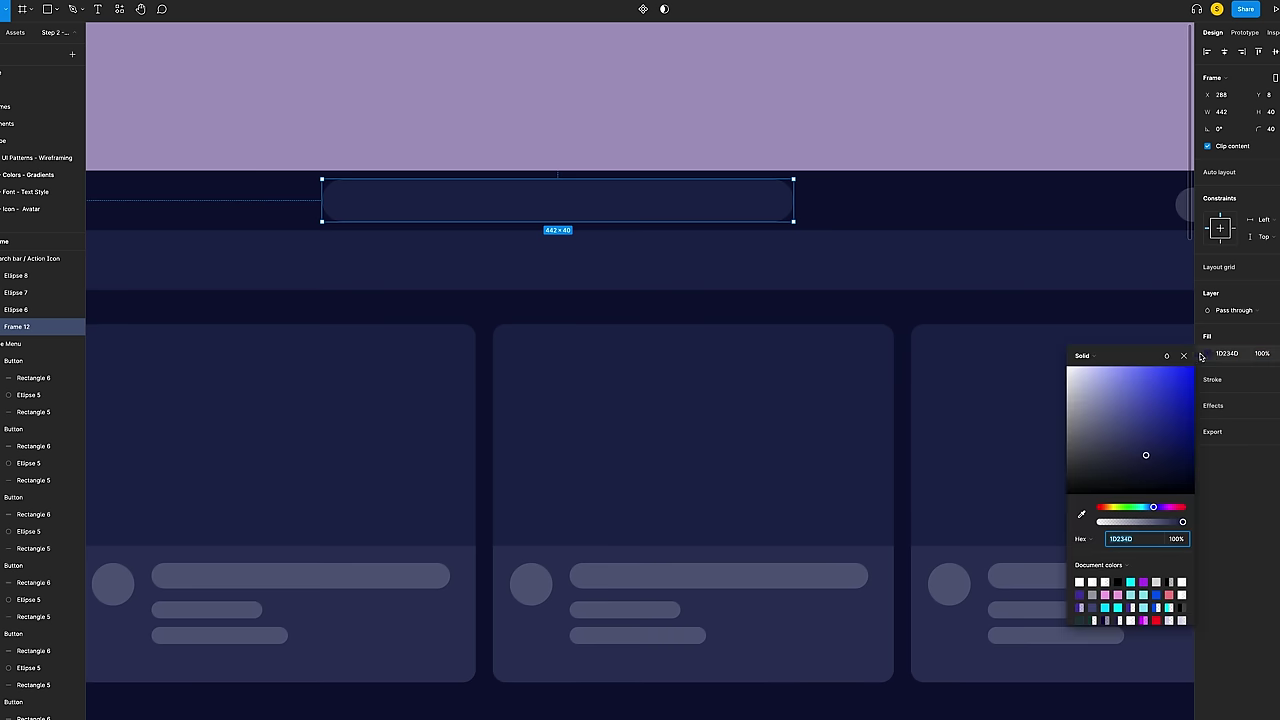
{"action": "left_click", "coordinate": [1085, 357]}
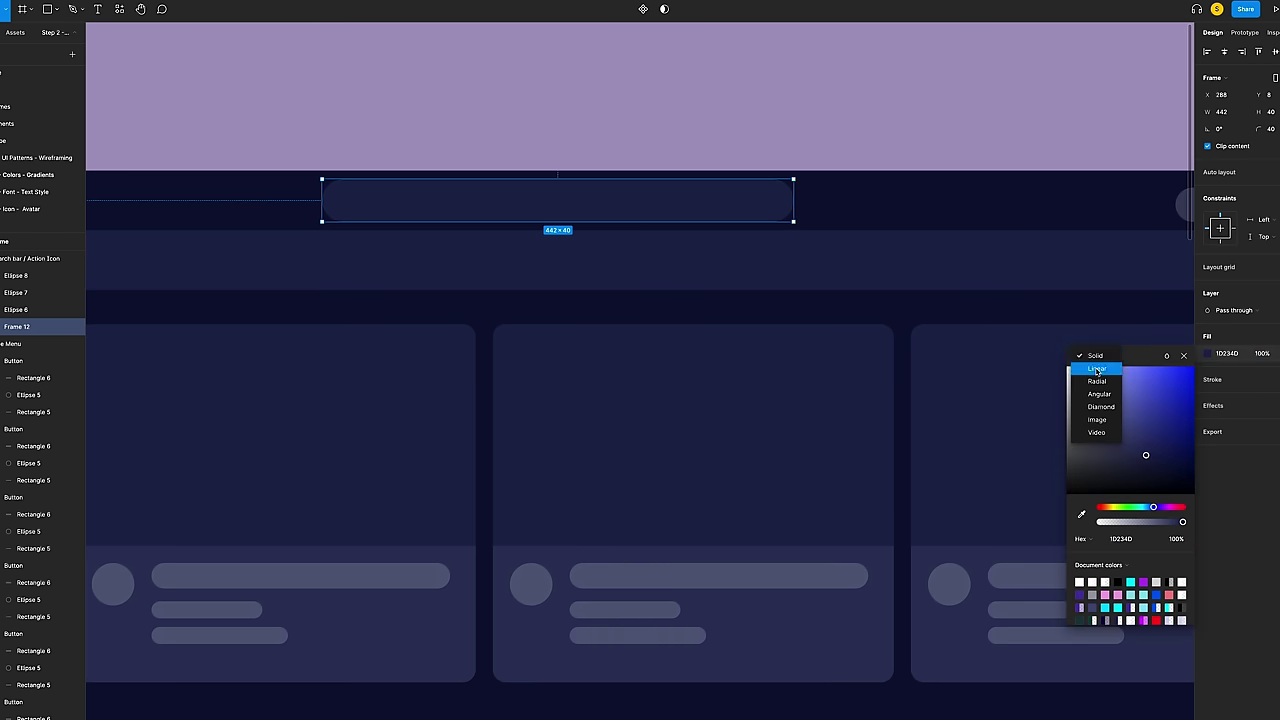
{"action": "left_click", "coordinate": [1096, 370]}
{"action": "left_click", "coordinate": [1140, 577]}
{"action": "type", "text": "0"}
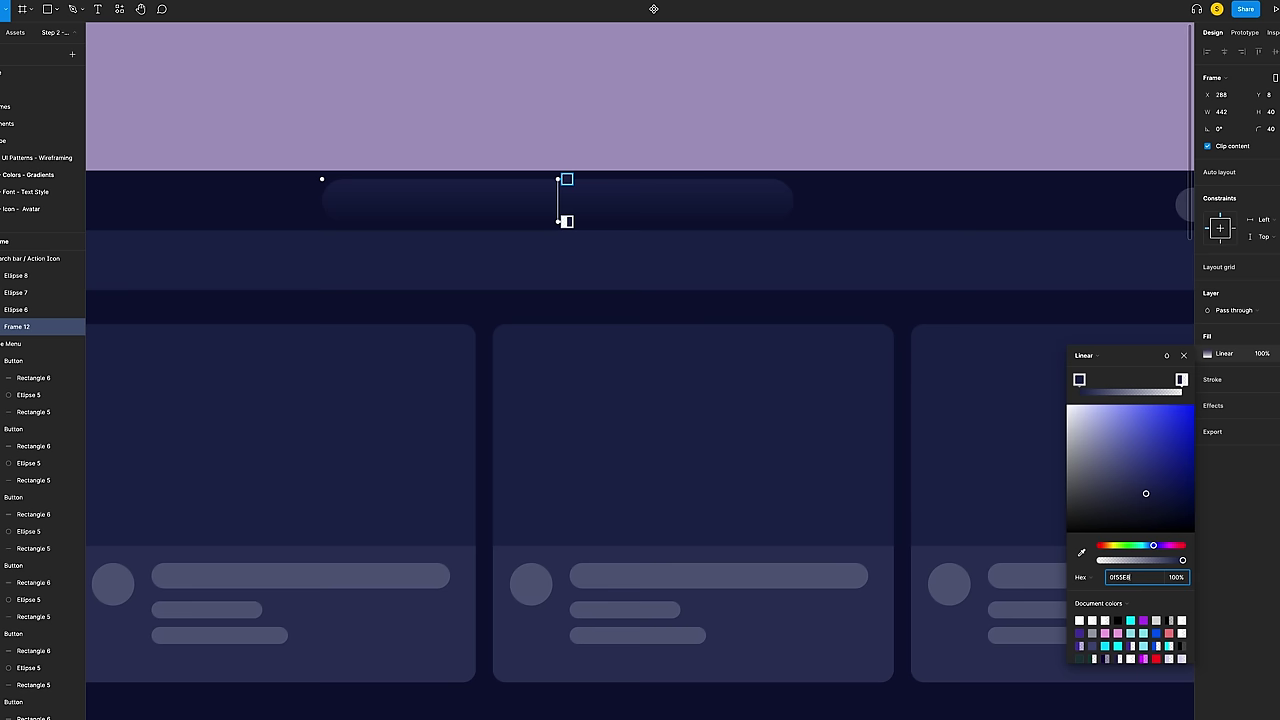
{"action": "type", "text": "F55E8"}
{"action": "key", "text": "Return"}
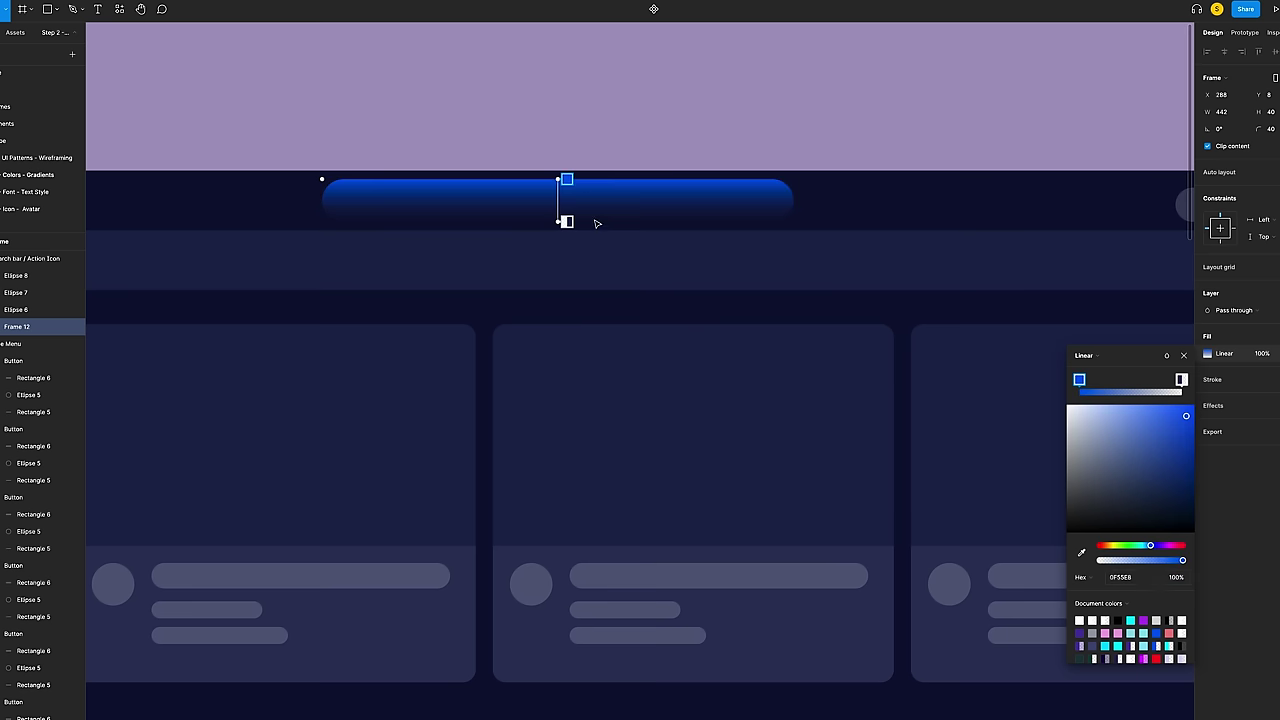
Step: Set the second colour stop of the search bar's gradient to 9DDFF3 at 100% opacity
{"action": "left_click", "coordinate": [564, 222]}
{"action": "left_click", "coordinate": [1137, 578]}
{"action": "type", "text": "9DD"}
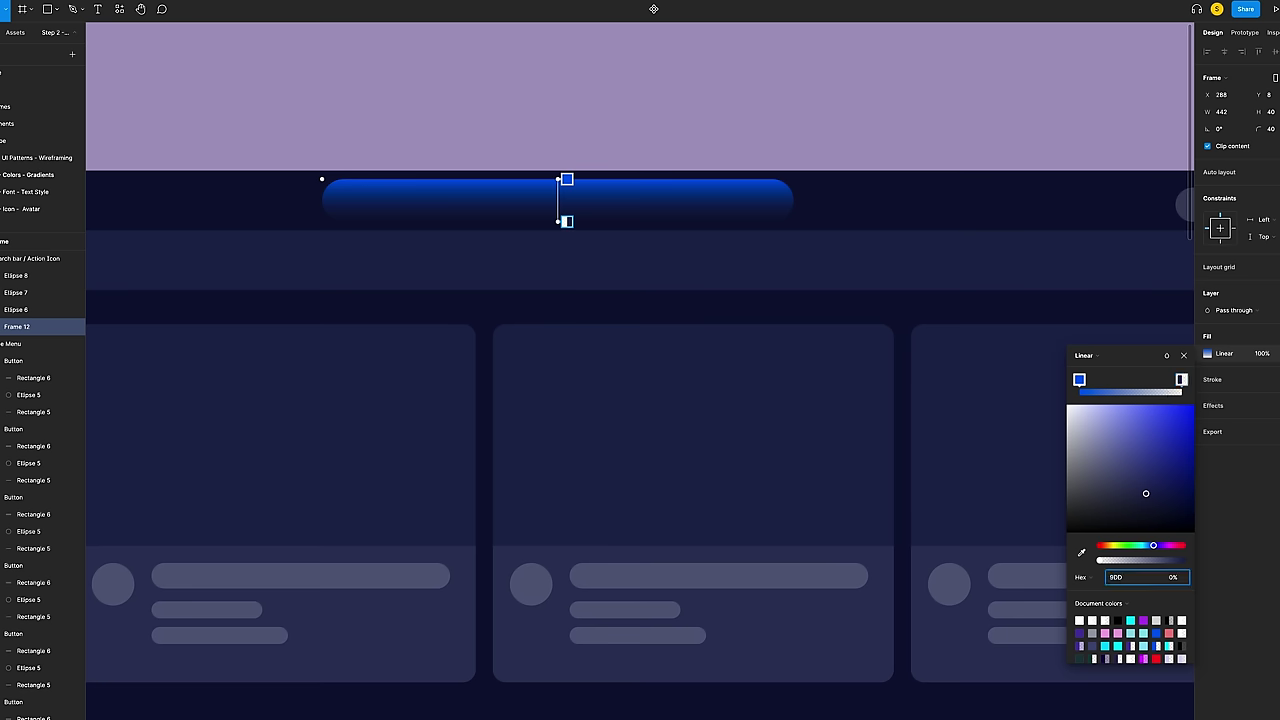
{"action": "key", "text": "Return"}
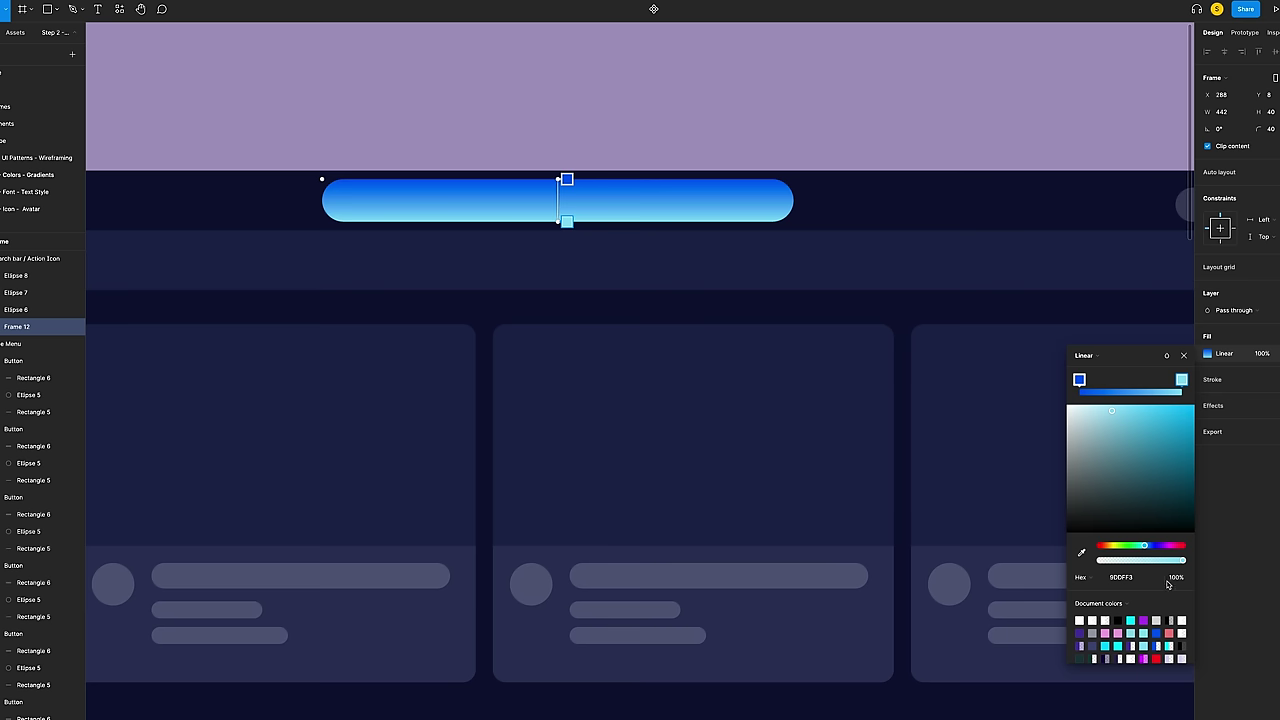
Step: Lower the search bar's gradient fill to 10% and stretch the gradient line diagonally beyond the bar's upper-left side
{"action": "left_click", "coordinate": [1264, 356]}
{"action": "type", "text": "10"}
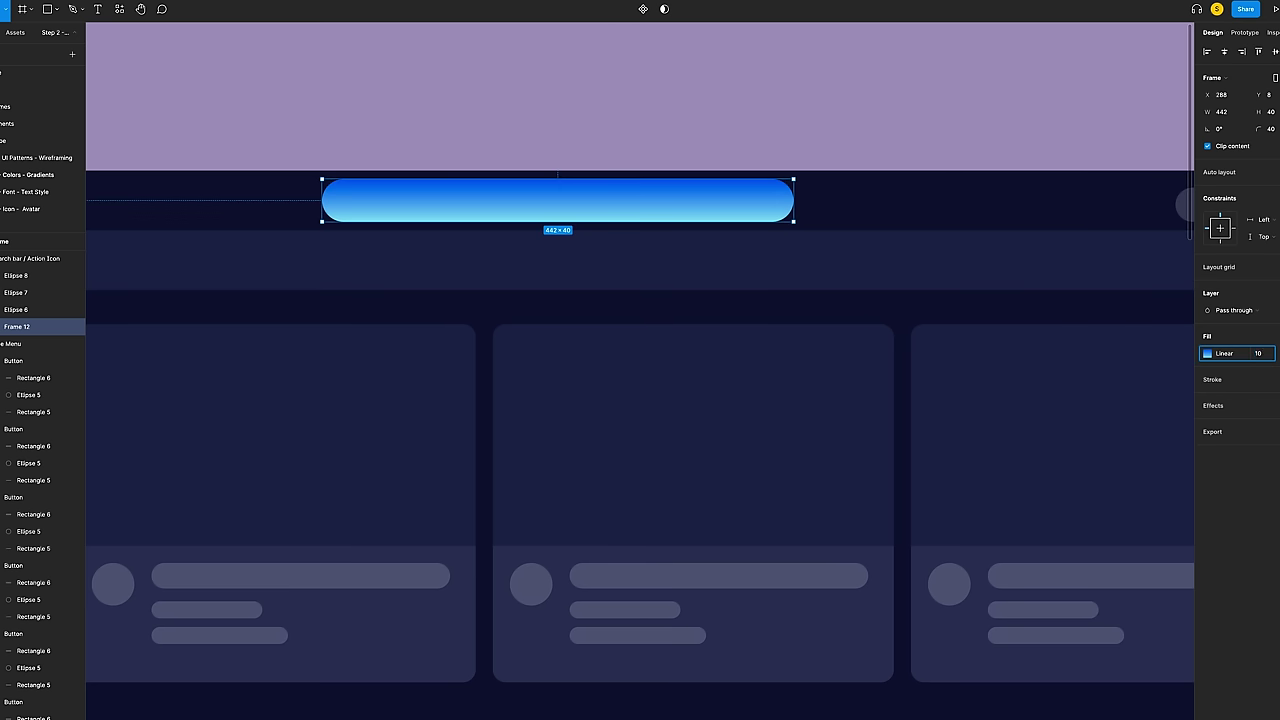
{"action": "key", "text": "Return"}
{"action": "left_click", "coordinate": [1207, 353]}
{"action": "key", "text": "ctrl+minus"}
{"action": "left_click_drag", "start_coordinate": [600, 280], "coordinate": [449, 210]}
{"action": "left_click_drag", "start_coordinate": [603, 295], "coordinate": [641, 320]}
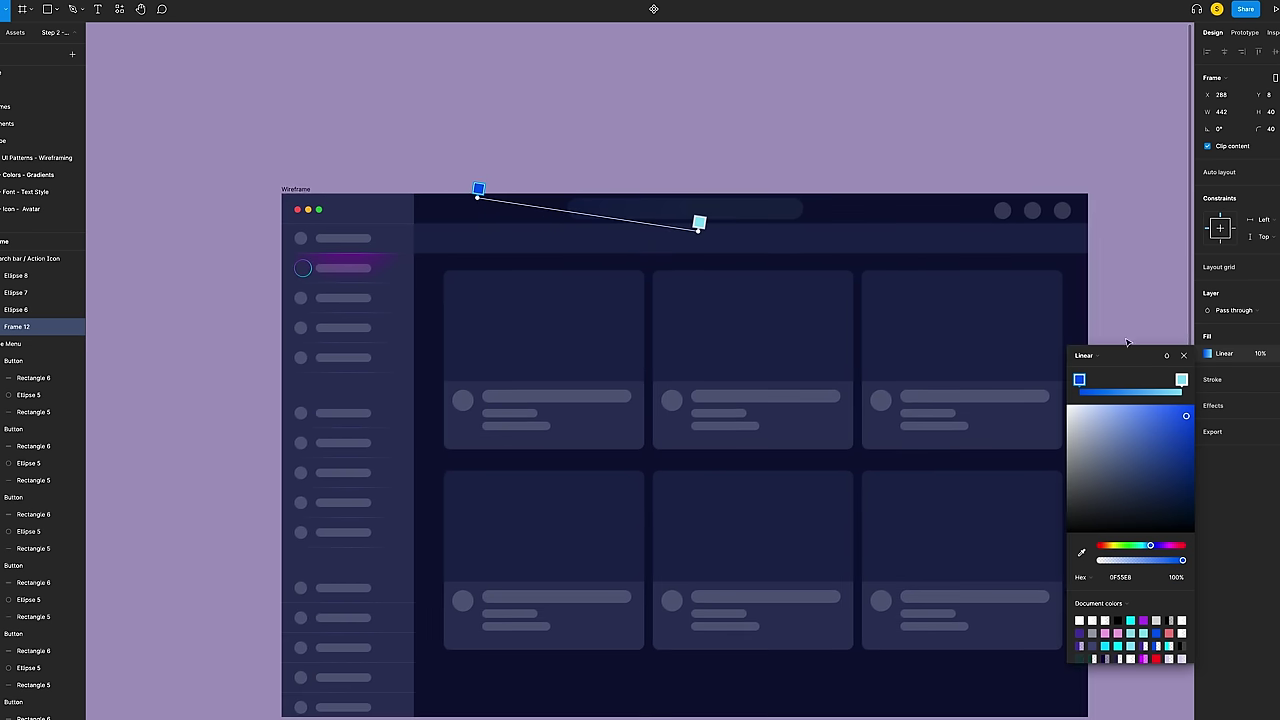
{"action": "left_click", "coordinate": [1183, 355]}
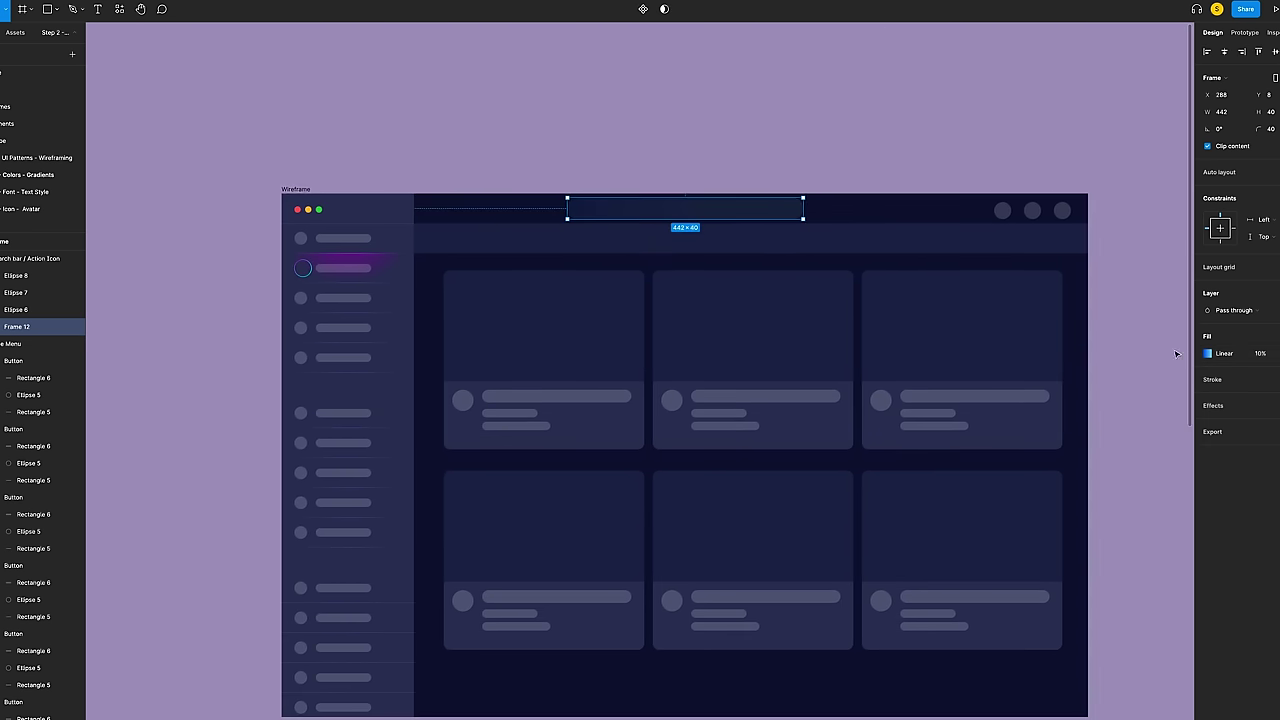
Step: Add a 1 px inside stroke in FFFFFF at 50% to the search bar and open the stroke's blend mode options
{"action": "left_click", "coordinate": [1212, 380]}
{"action": "left_click", "coordinate": [1208, 398]}
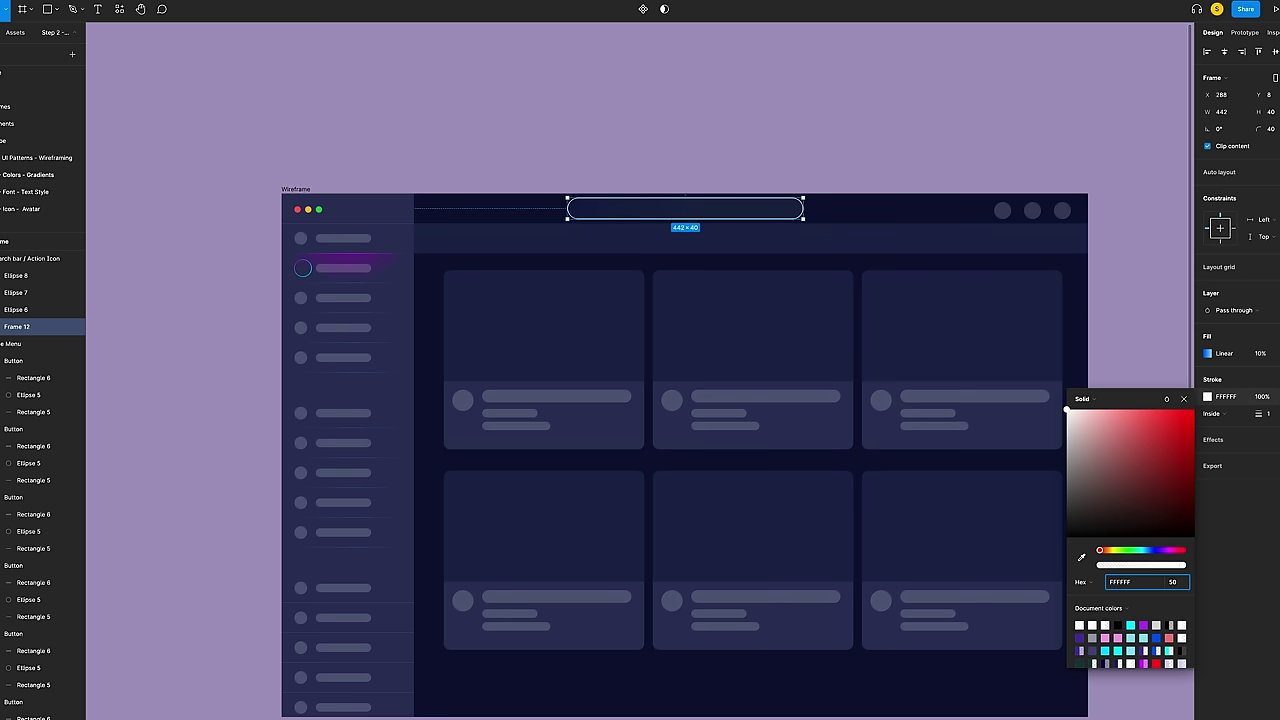
{"action": "key", "text": "Return"}
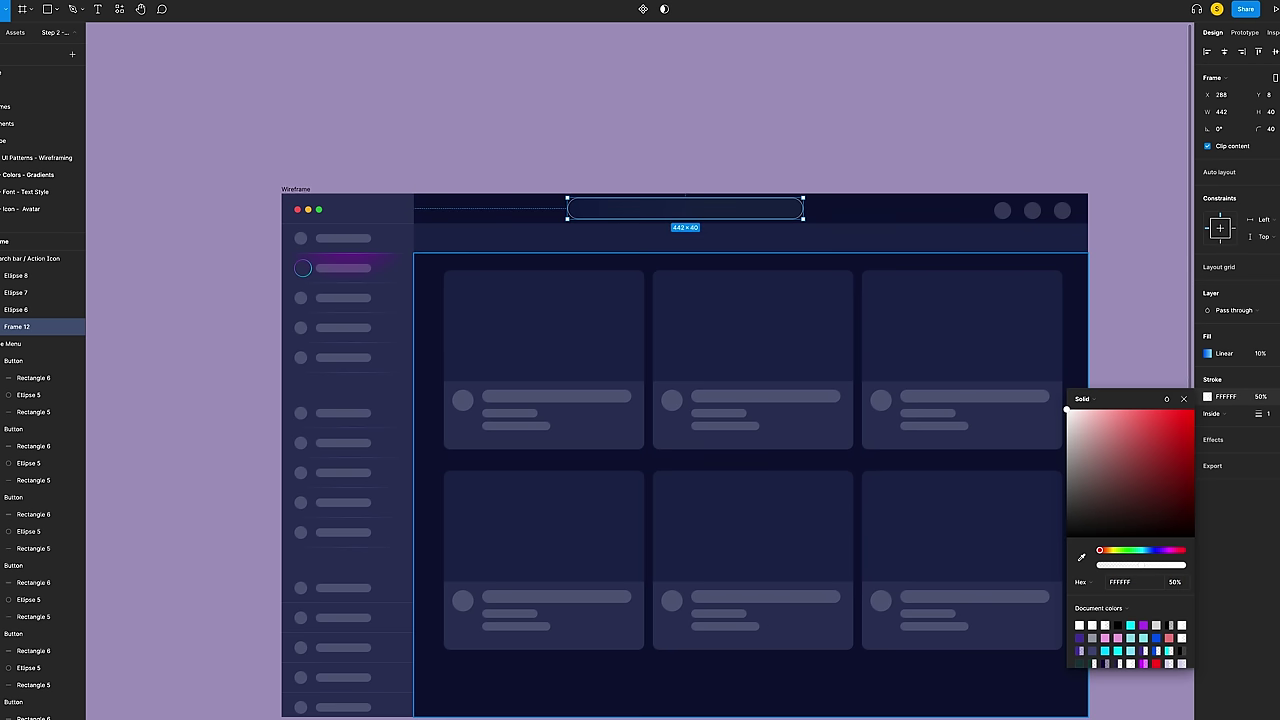
{"action": "left_click", "coordinate": [1166, 399]}
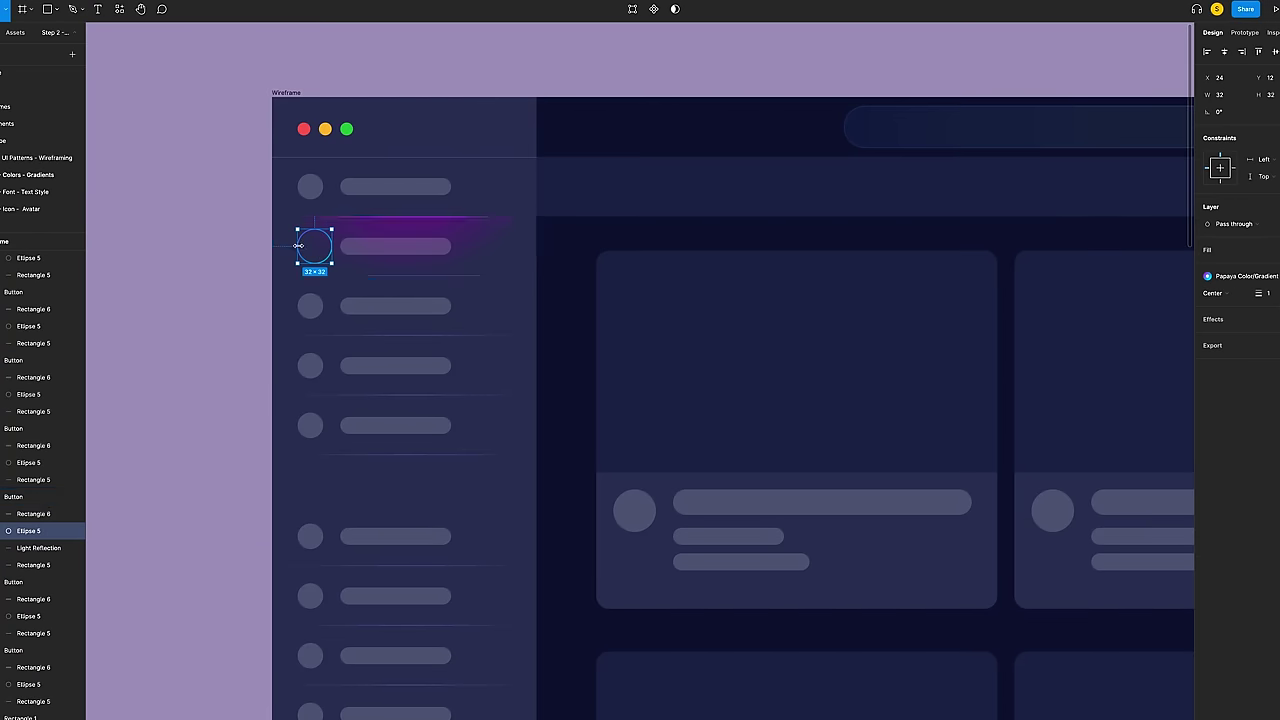
Step: Copy the gradient ring from the active side menu button and place it inside the search bar's right end, vertically centred
{"action": "right_click", "coordinate": [317, 251]}
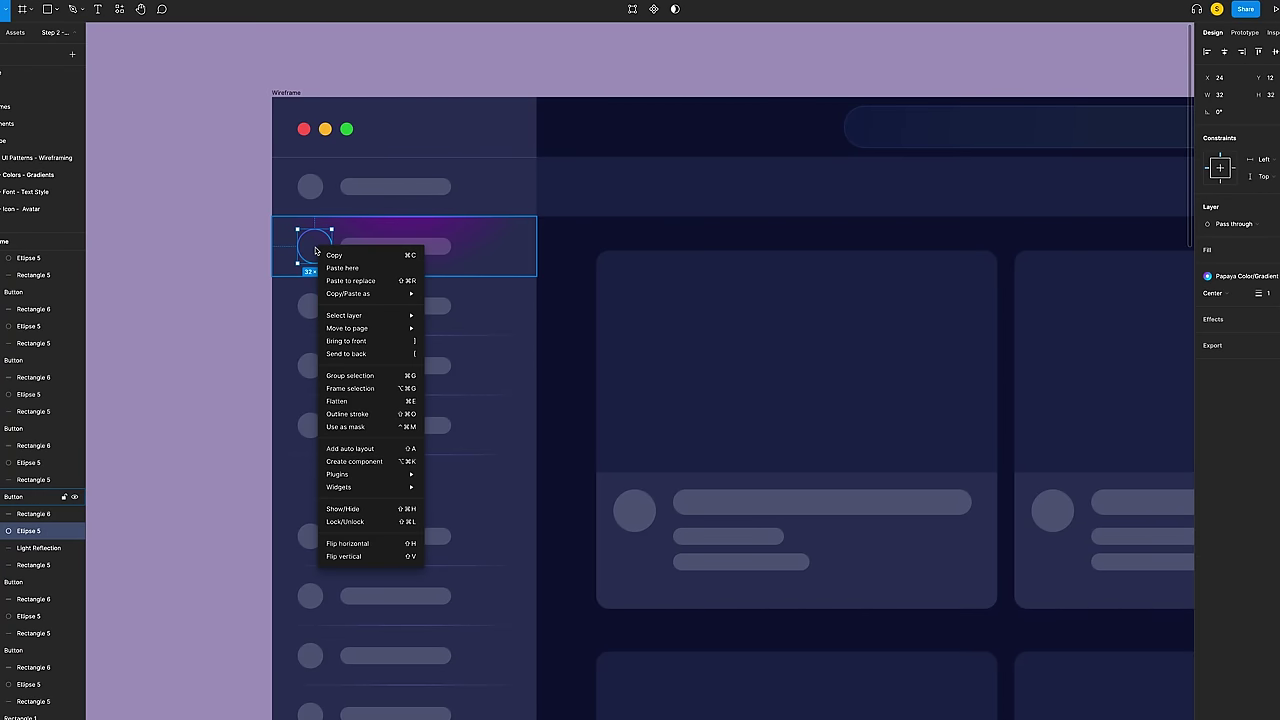
{"action": "left_click", "coordinate": [333, 256]}
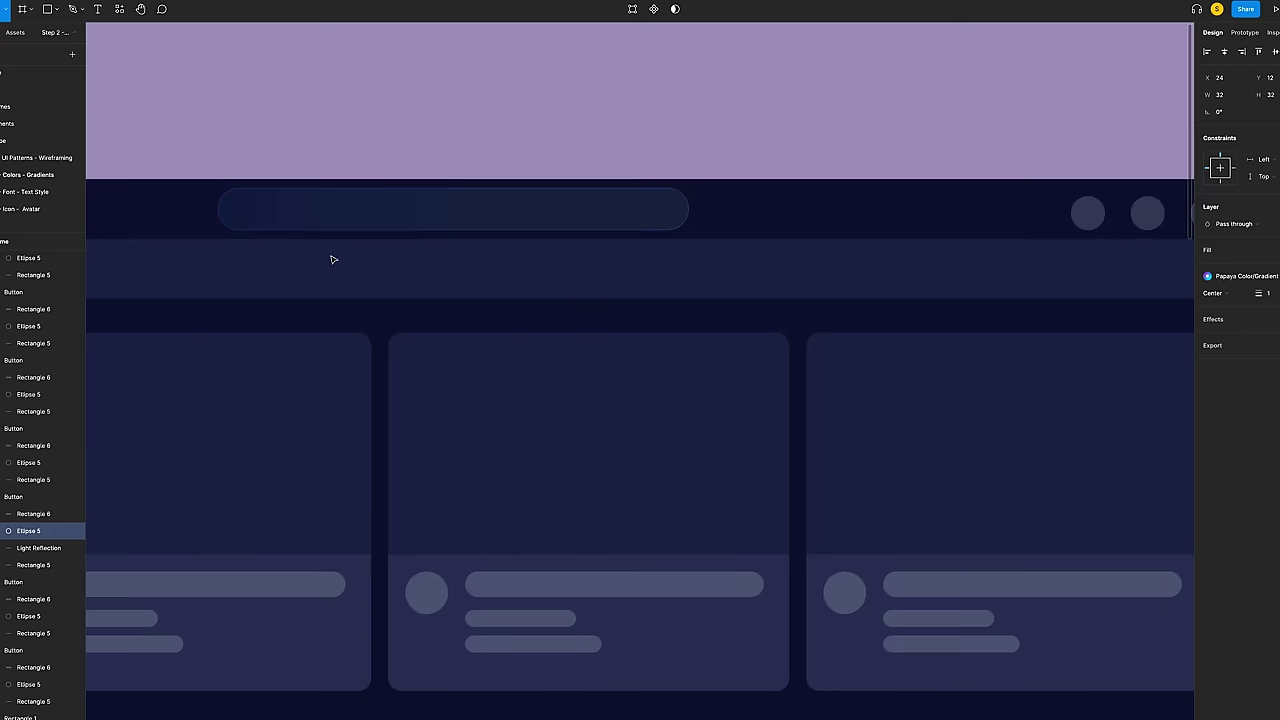
{"action": "right_click", "coordinate": [640, 208]}
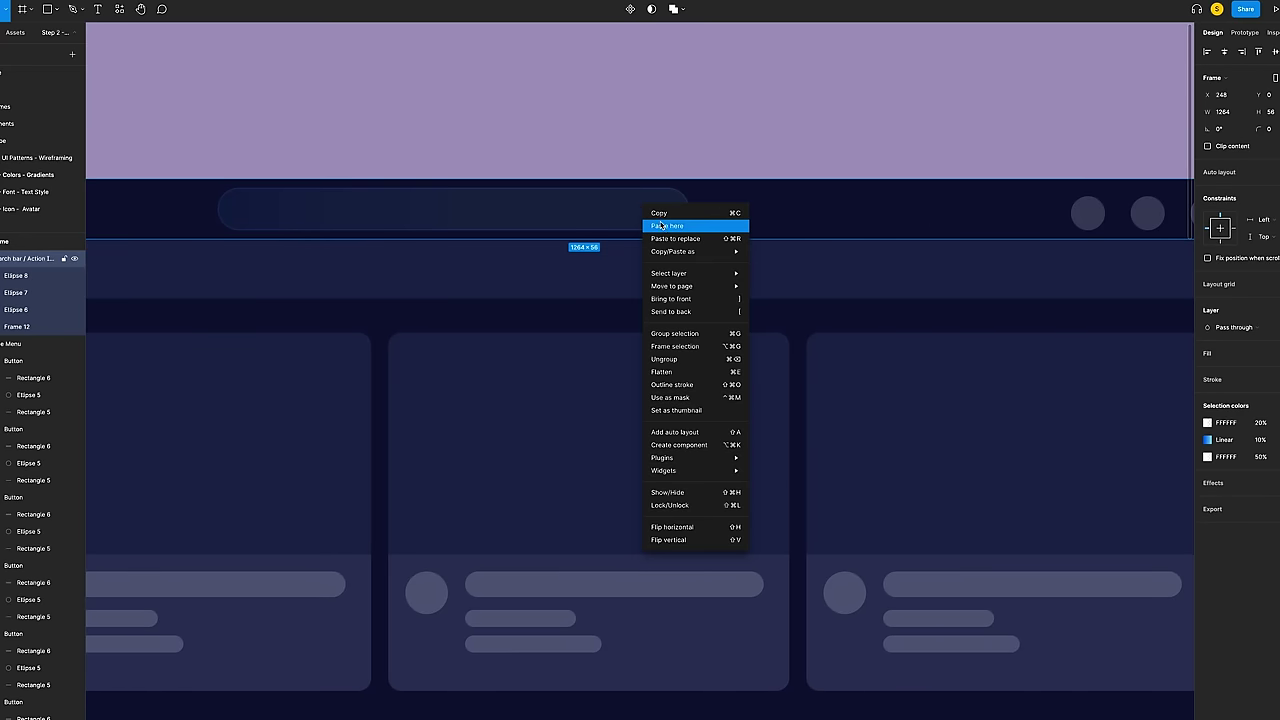
{"action": "left_click", "coordinate": [664, 227]}
{"action": "scroll", "coordinate": [689, 266], "scroll_direction": "up", "scroll_amount": 5}
{"action": "left_click_drag", "start_coordinate": [689, 266], "coordinate": [707, 263]}
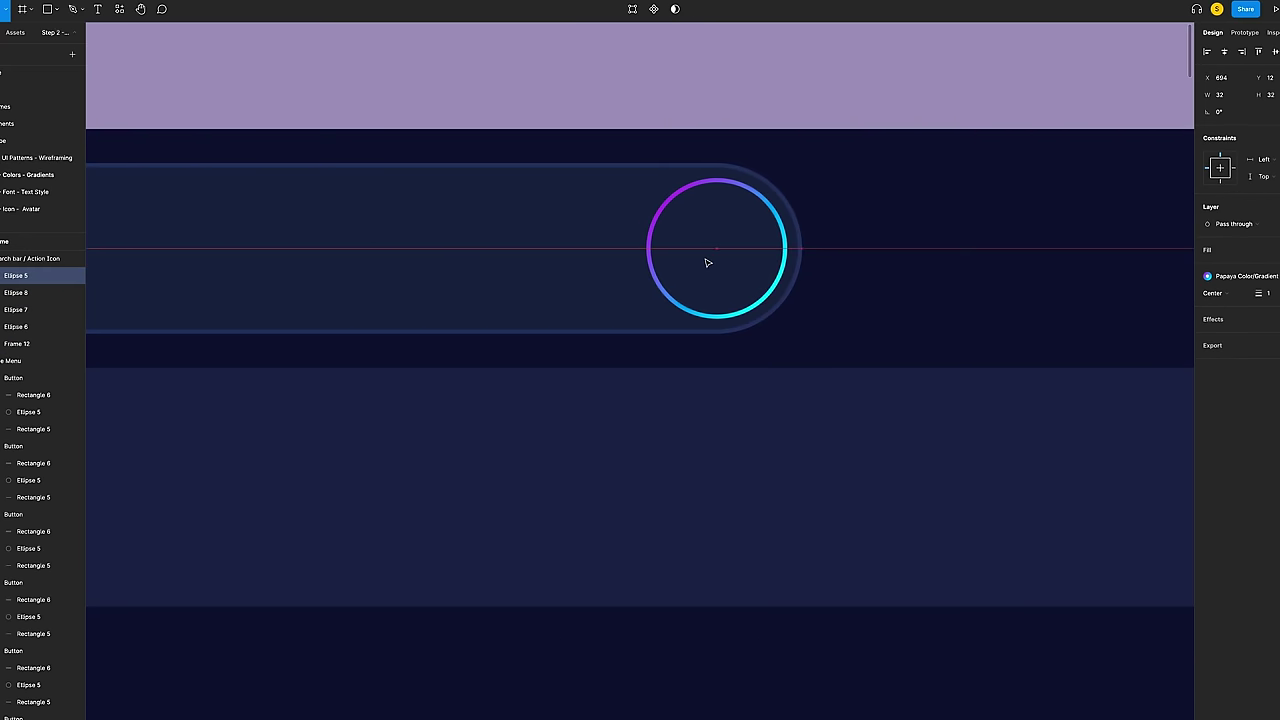
{"action": "key", "text": "alt"}
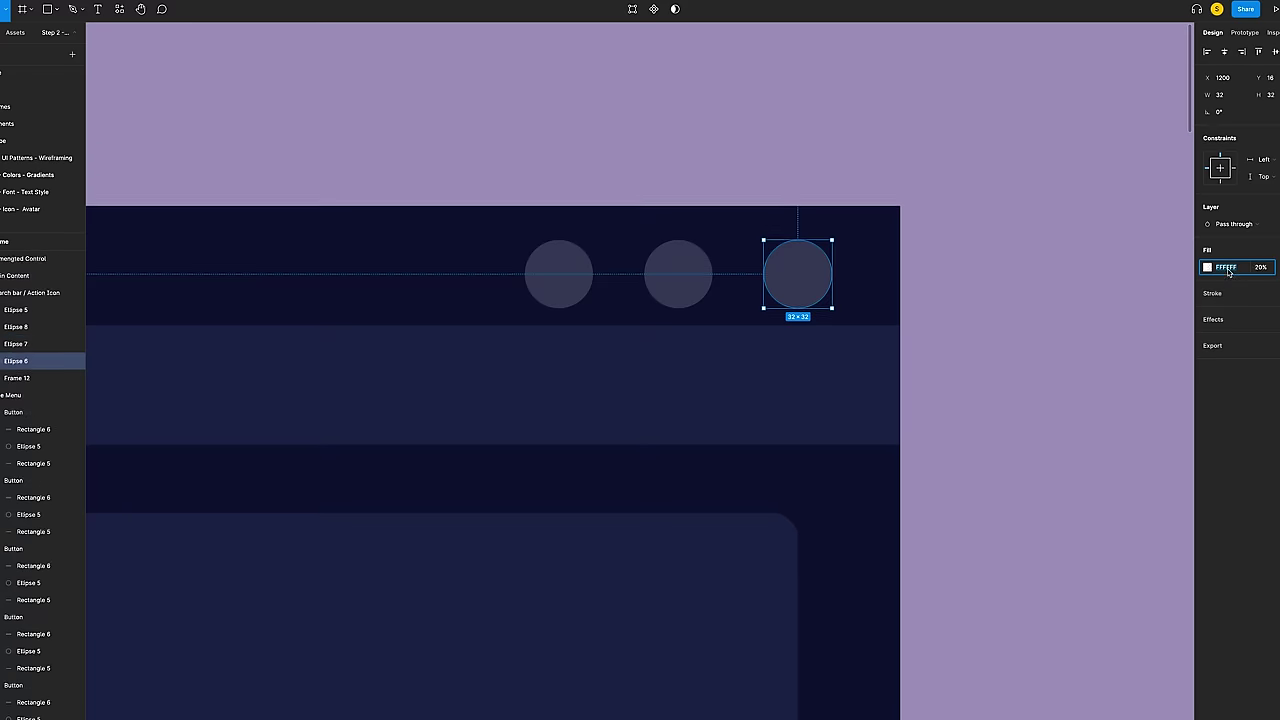
Step: Fill the rightmost action icon circle in the header with 22D7FF at 100% opacity
{"action": "type", "text": "220"}
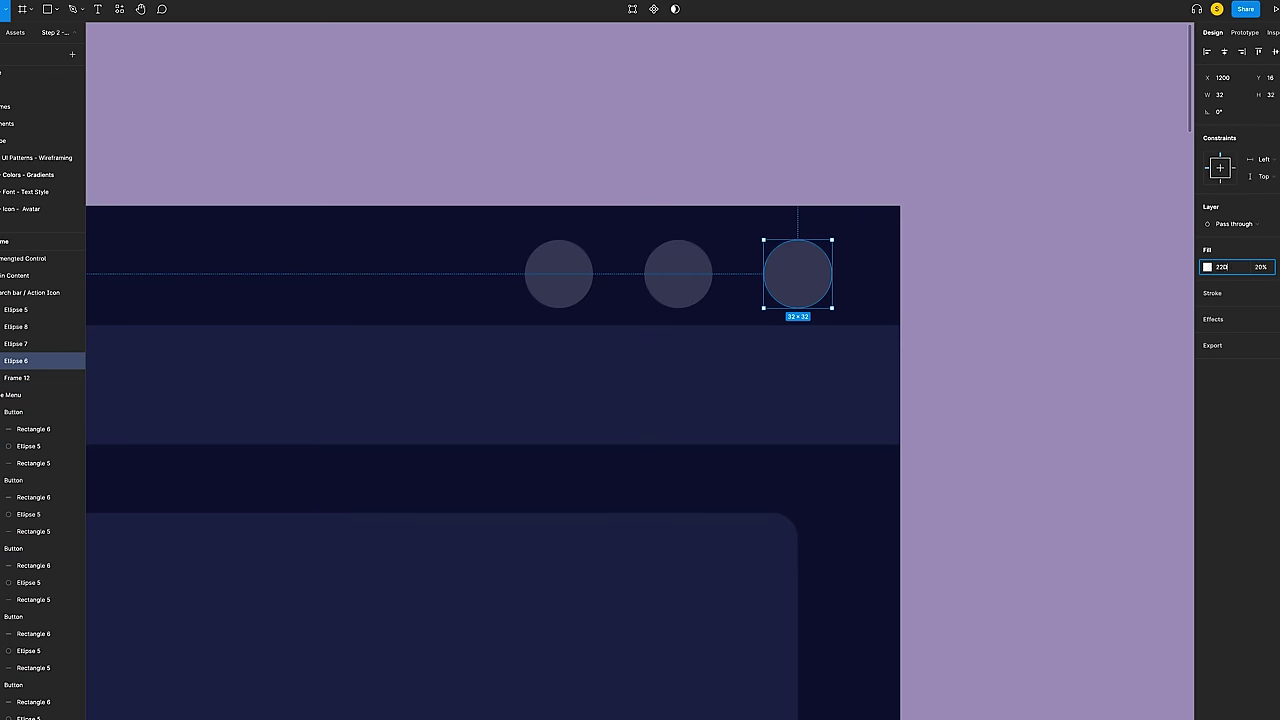
{"action": "key", "text": "Tab"}
{"action": "type", "text": "100"}
{"action": "key", "text": "Return"}
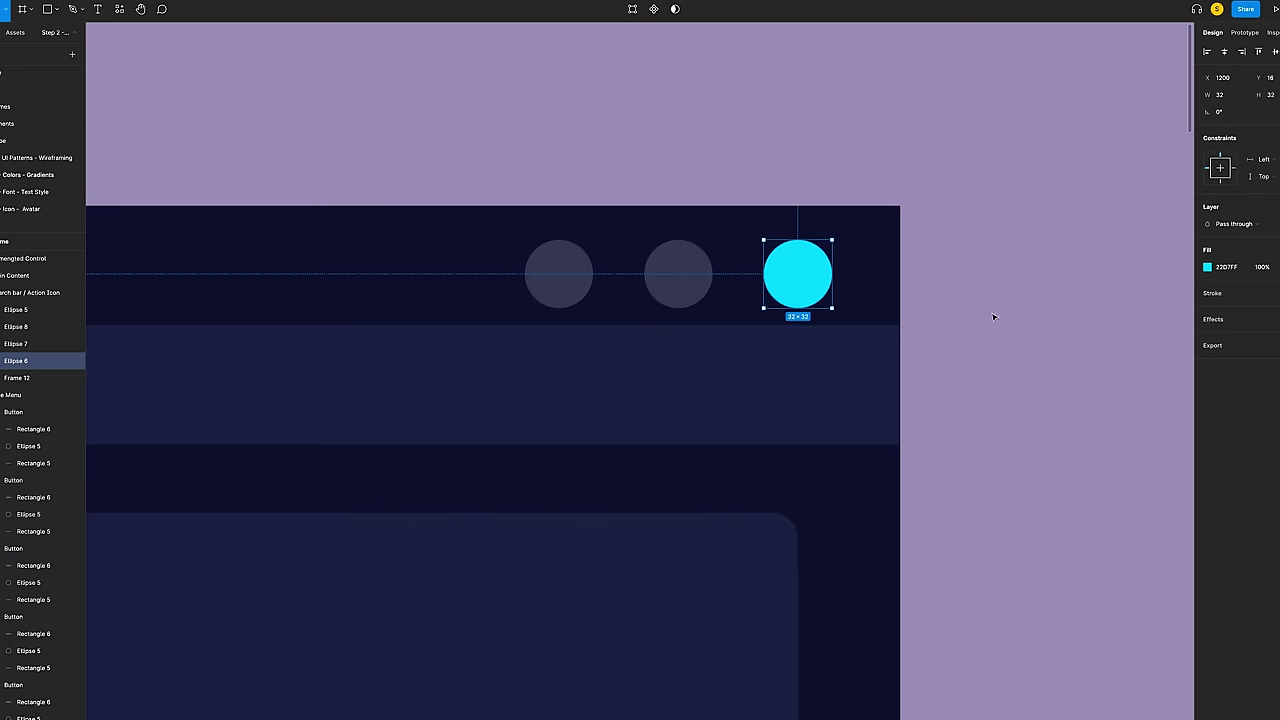
Step: Add the text "A" on top of the cyan action icon circle
{"action": "key", "text": "t"}
{"action": "left_click", "coordinate": [797, 280]}
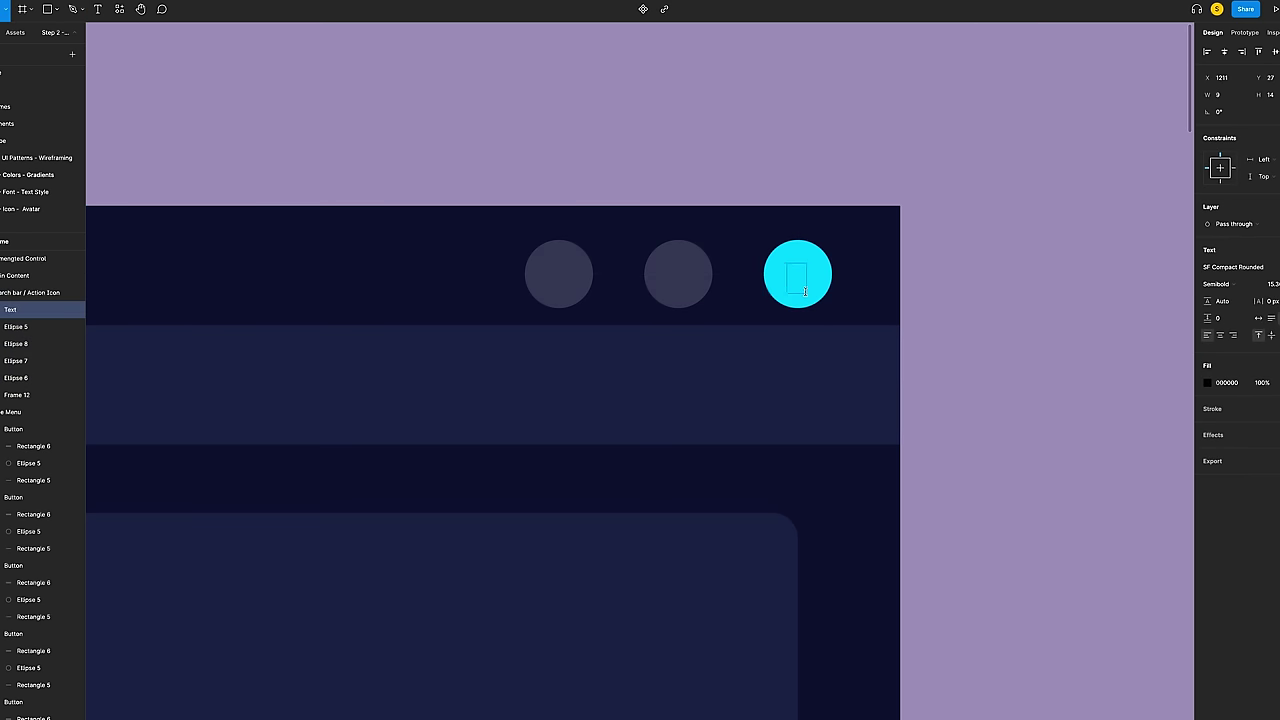
{"action": "type", "text": "A"}
Step: Set the letter A's font to SF Pro Medium, size 20
{"action": "double_click", "coordinate": [797, 283]}
{"action": "left_click", "coordinate": [1224, 268]}
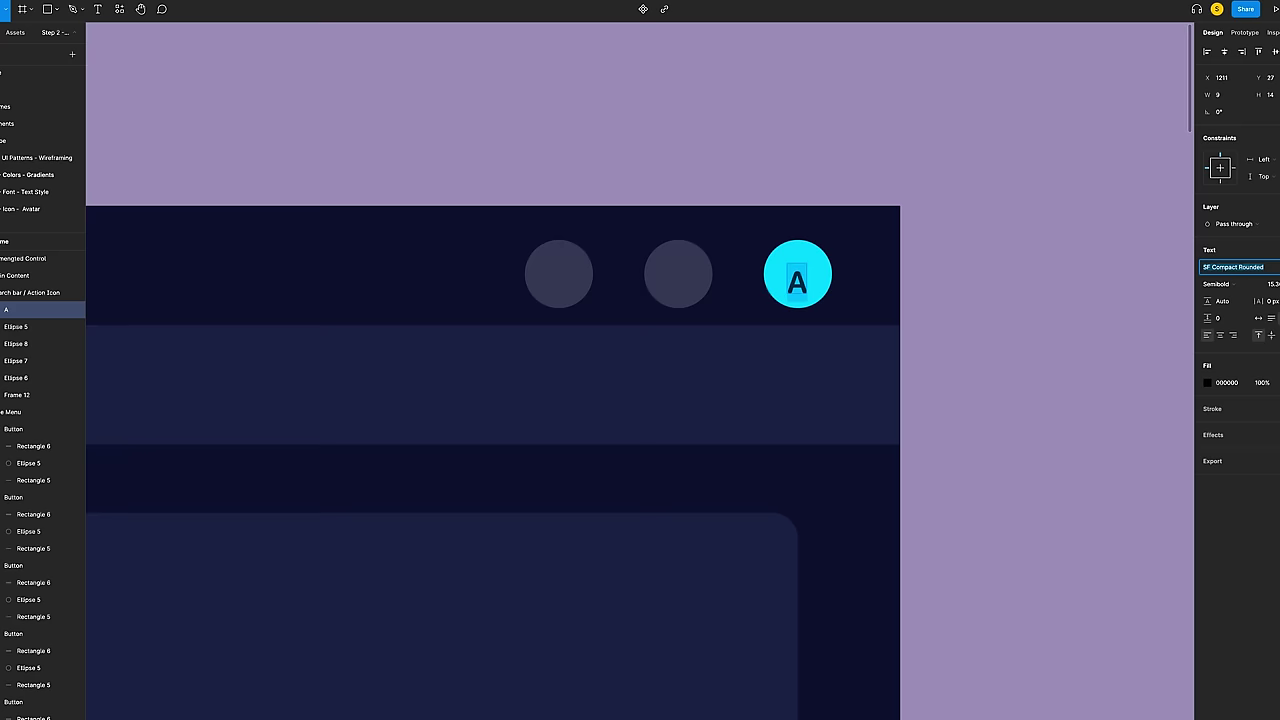
{"action": "left_click", "coordinate": [1274, 267]}
{"action": "left_click", "coordinate": [1249, 298]}
{"action": "left_click", "coordinate": [1222, 284]}
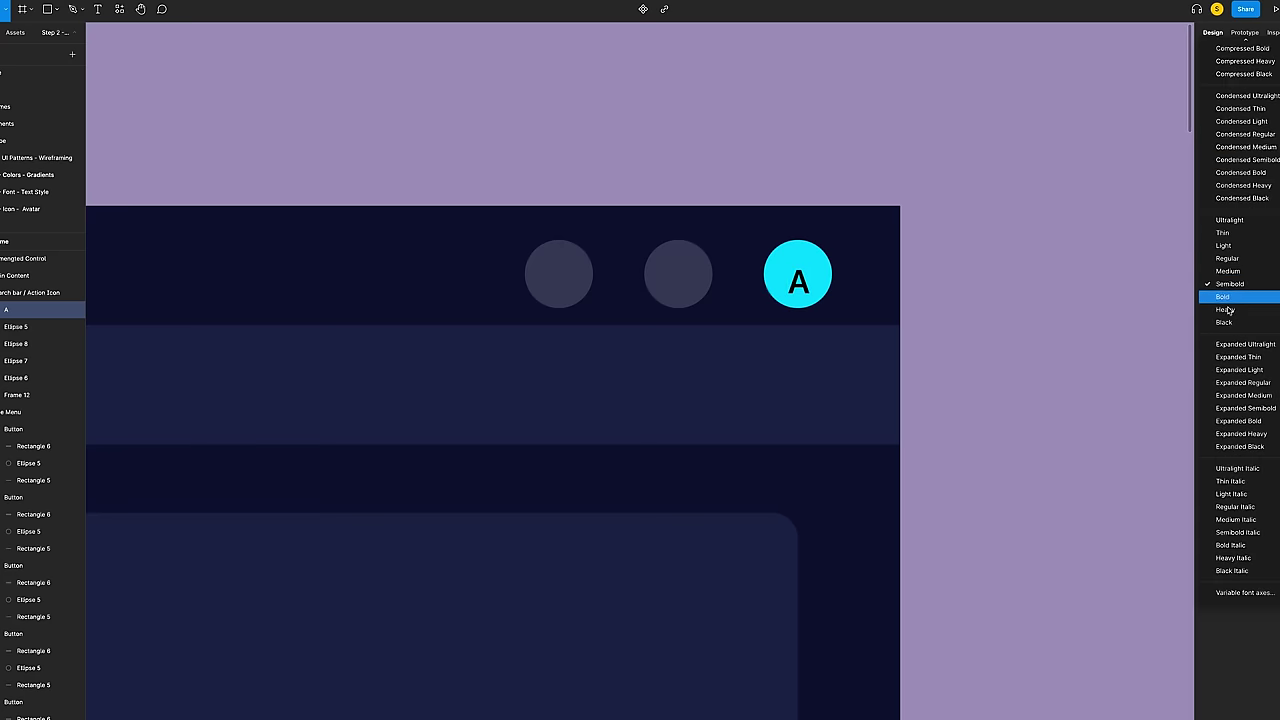
{"action": "left_click", "coordinate": [1225, 310]}
Step: Recolour the letter A to FFFFFF and centre it on the cyan circle, selecting both objects together
{"action": "left_click", "coordinate": [1207, 383]}
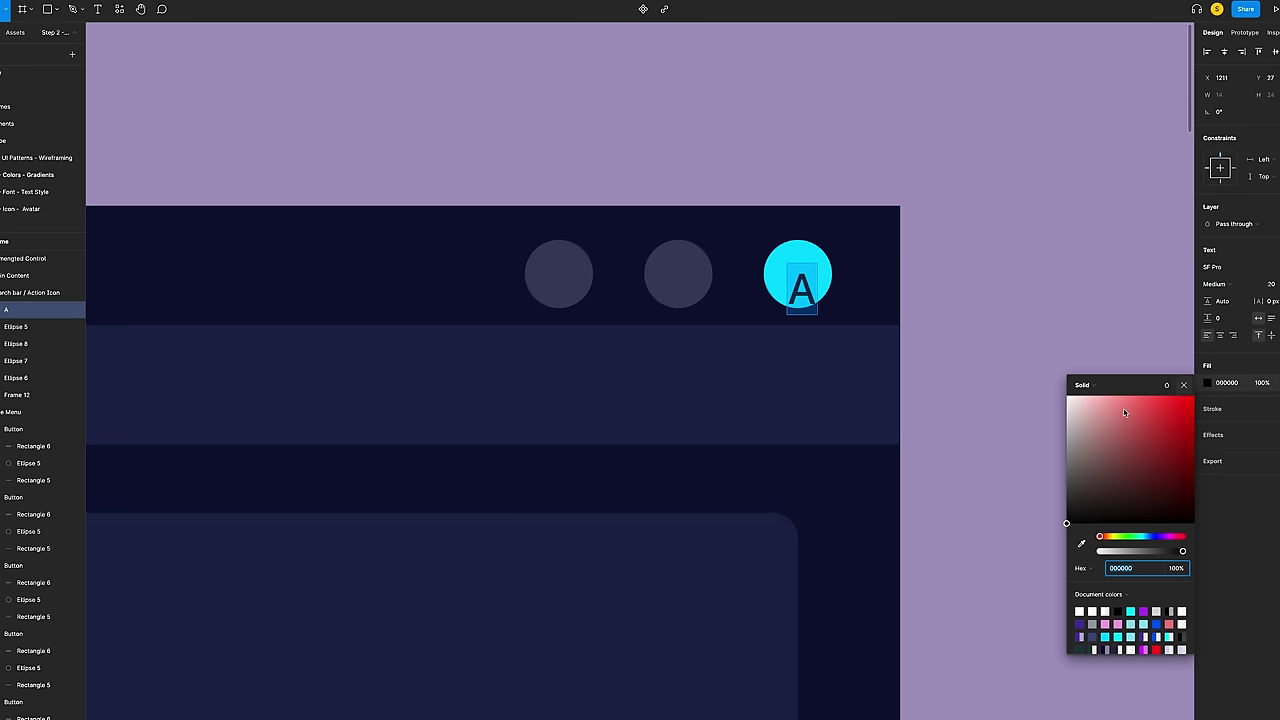
{"action": "left_click_drag", "start_coordinate": [1124, 412], "coordinate": [1067, 396]}
{"action": "left_click_drag", "start_coordinate": [805, 283], "coordinate": [799, 267]}
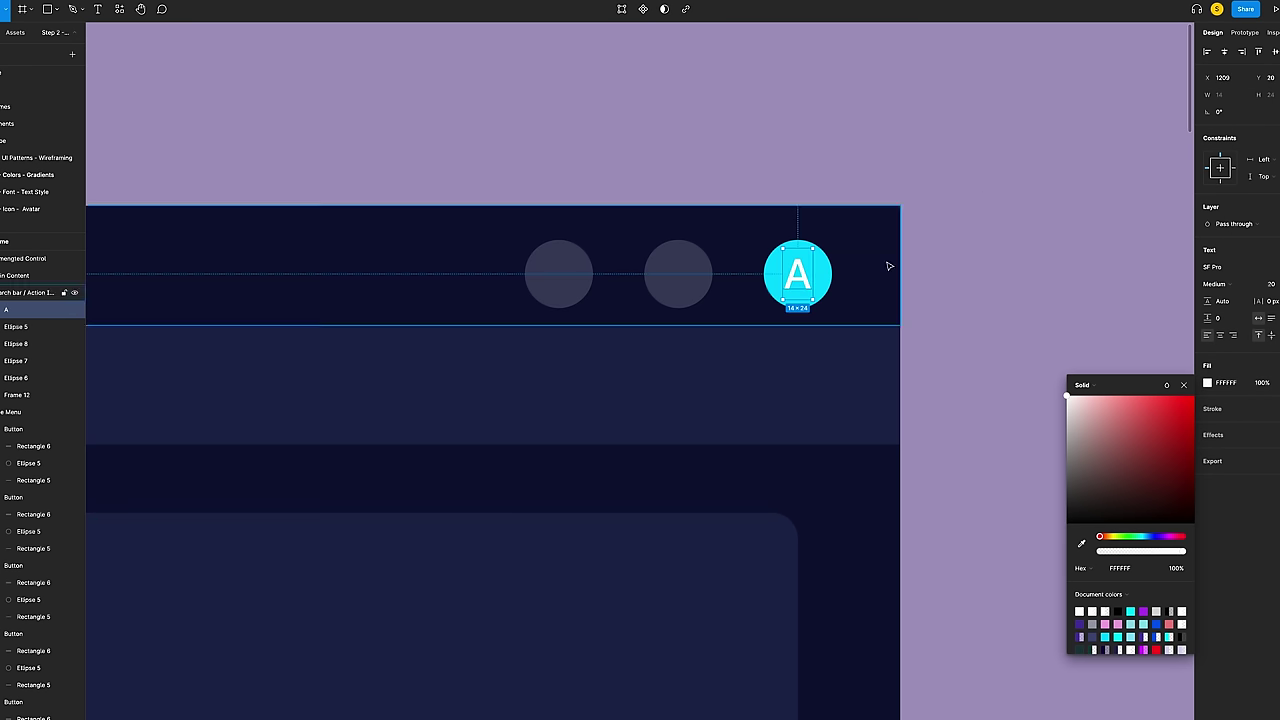
{"action": "left_click", "coordinate": [826, 272], "text": "shift"}
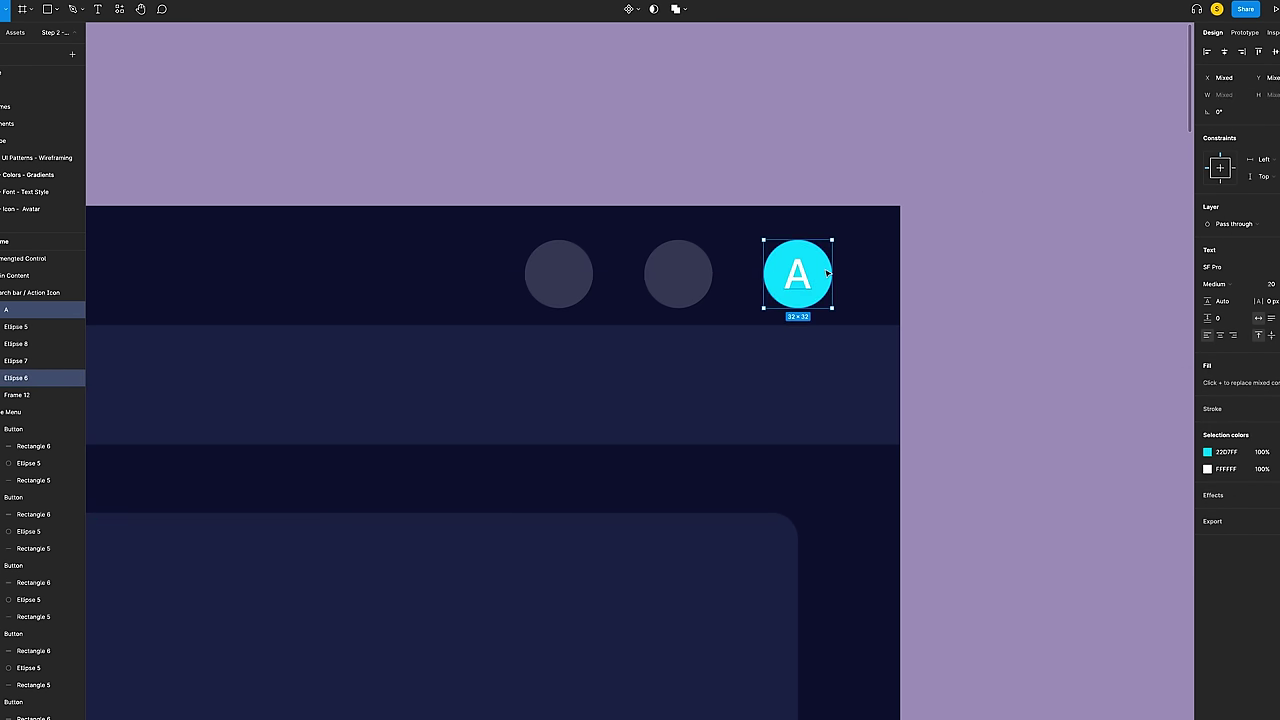
Step: Group the letter A with its cyan circle and rename the group "User Account"
{"action": "key", "text": "ctrl+g"}
{"action": "key", "text": "ctrl+r"}
{"action": "type", "text": "U"}
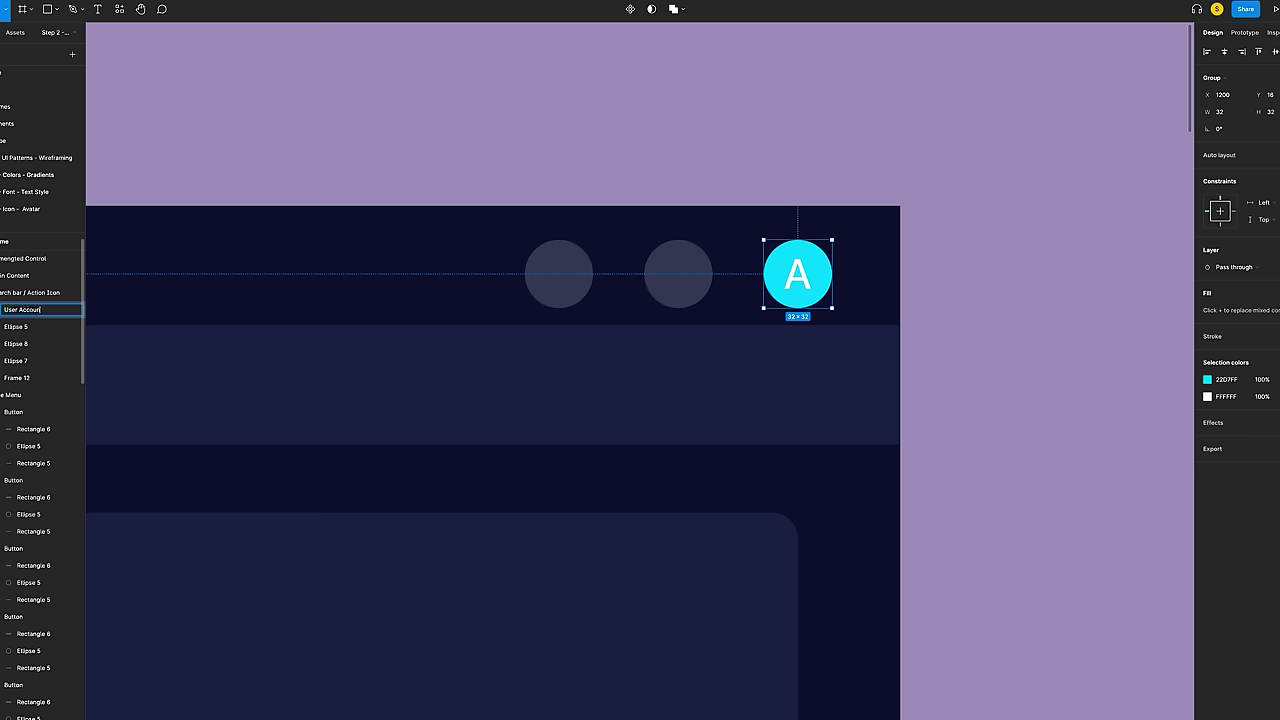
{"action": "key", "text": "Return"}
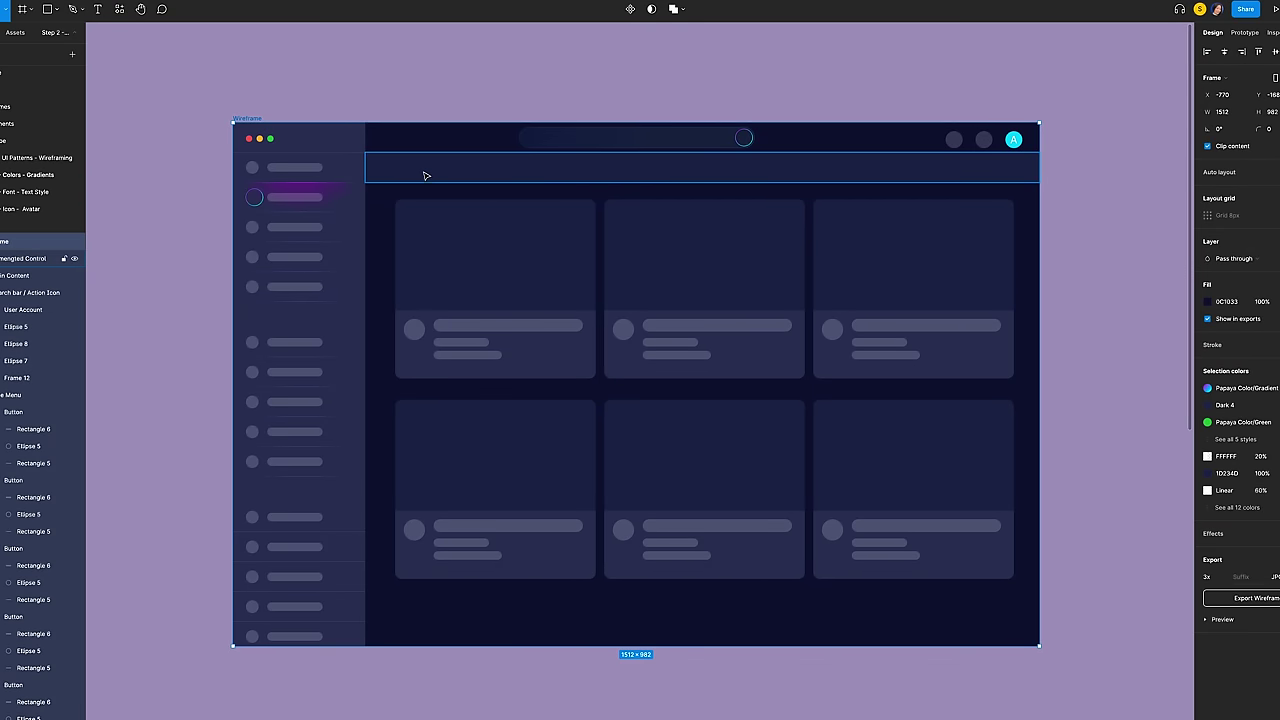
Step: Remove the segmented control bar's fill and paste the highlighted side menu button's properties onto the bar
{"action": "left_click", "coordinate": [424, 176]}
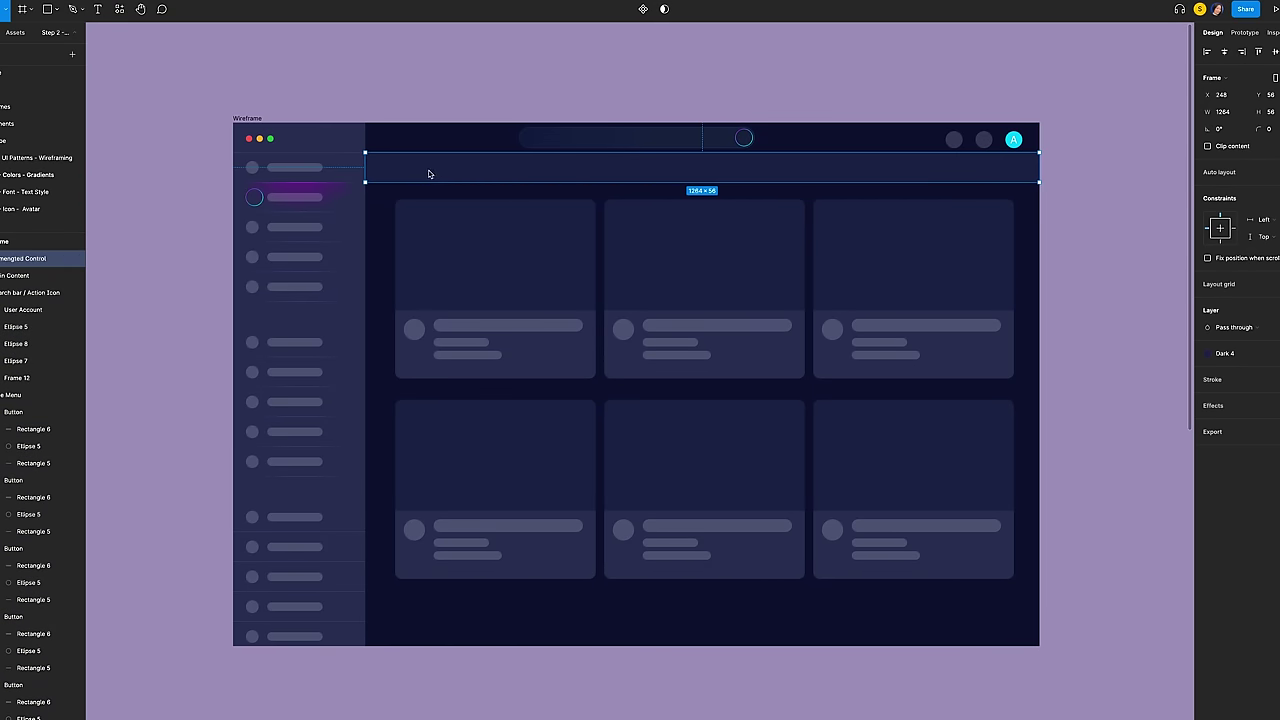
{"action": "scroll", "coordinate": [626, 168], "scroll_direction": "down", "scroll_amount": 1}
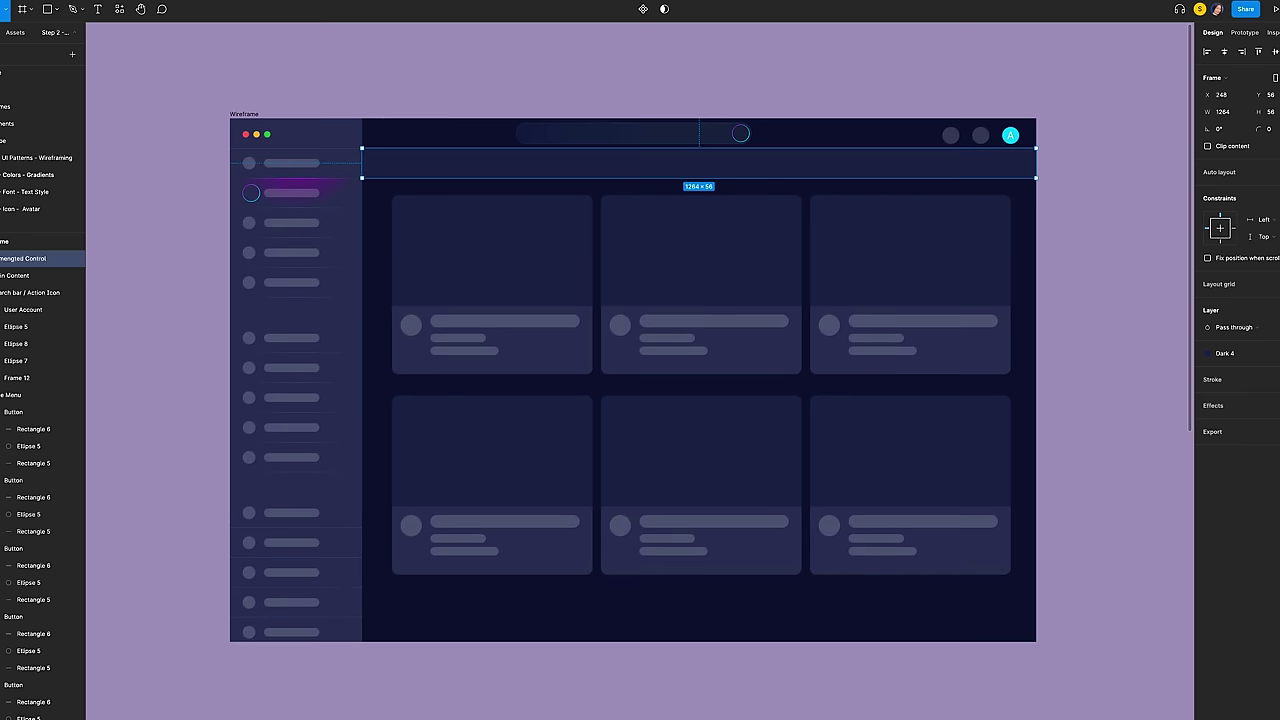
{"action": "left_click", "coordinate": [288, 190]}
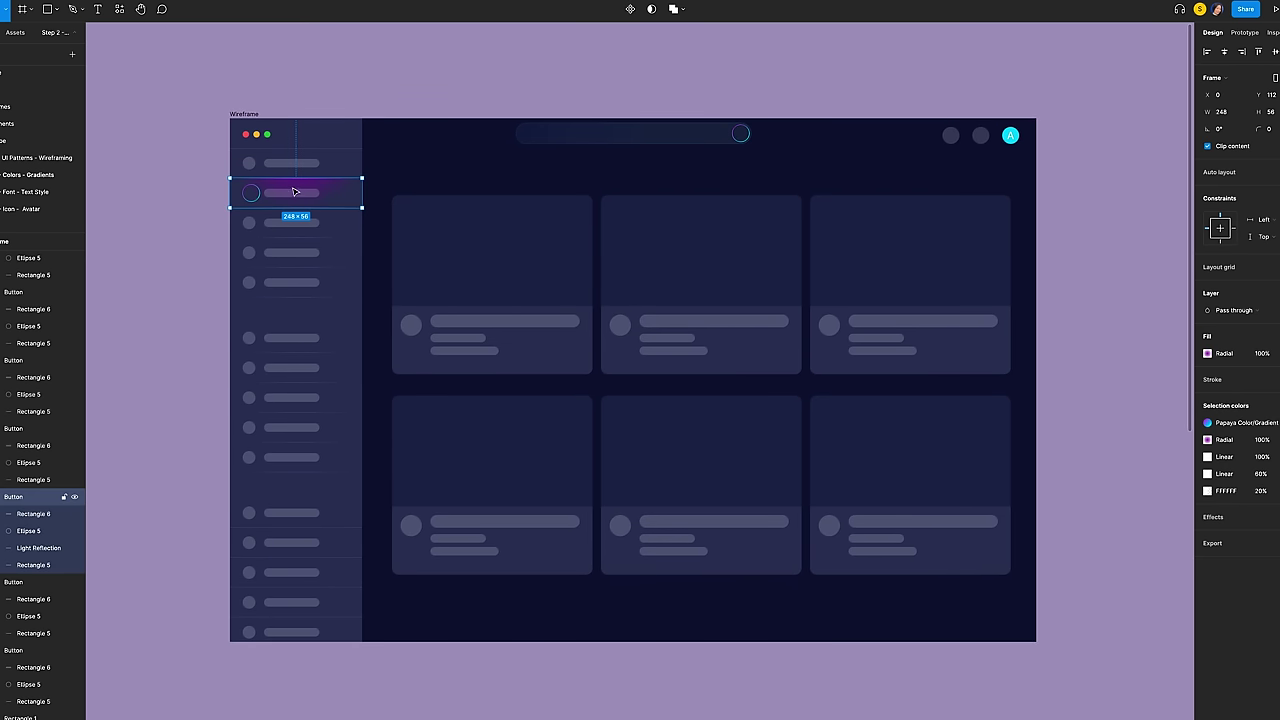
{"action": "right_click", "coordinate": [288, 188]}
{"action": "mouse_move", "coordinate": [369, 228]}
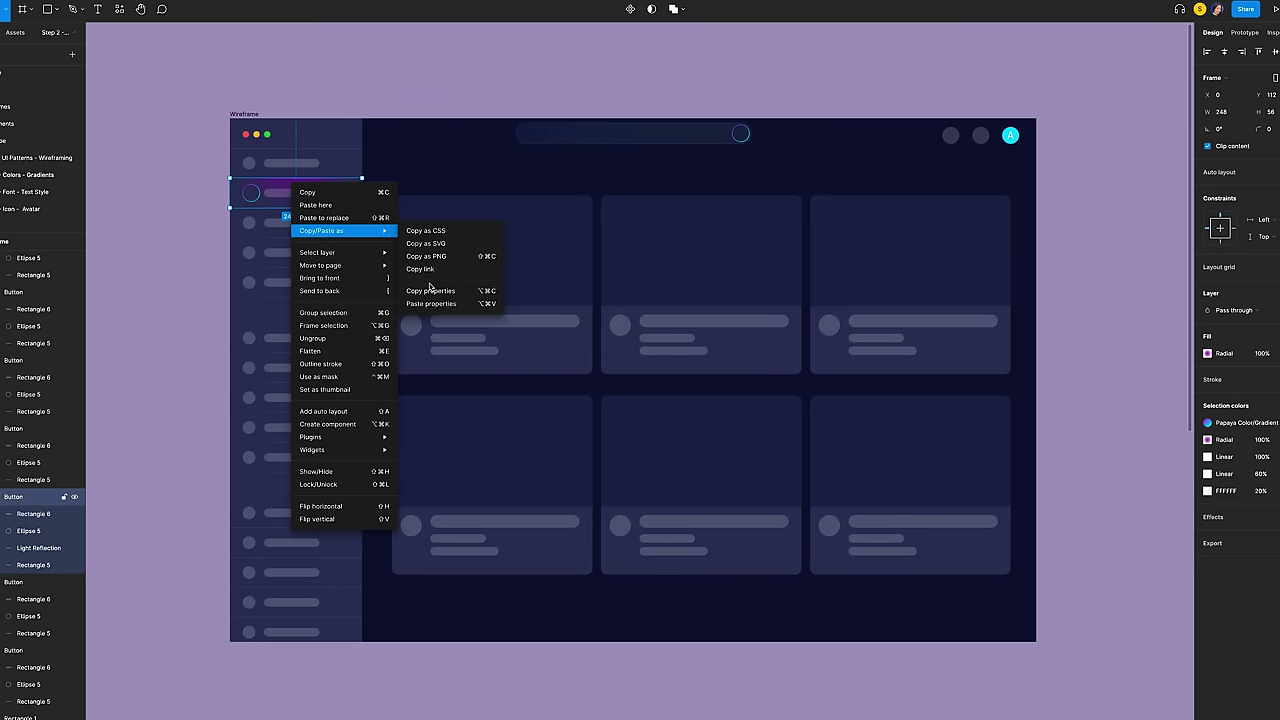
{"action": "left_click", "coordinate": [422, 290]}
{"action": "left_click", "coordinate": [529, 166]}
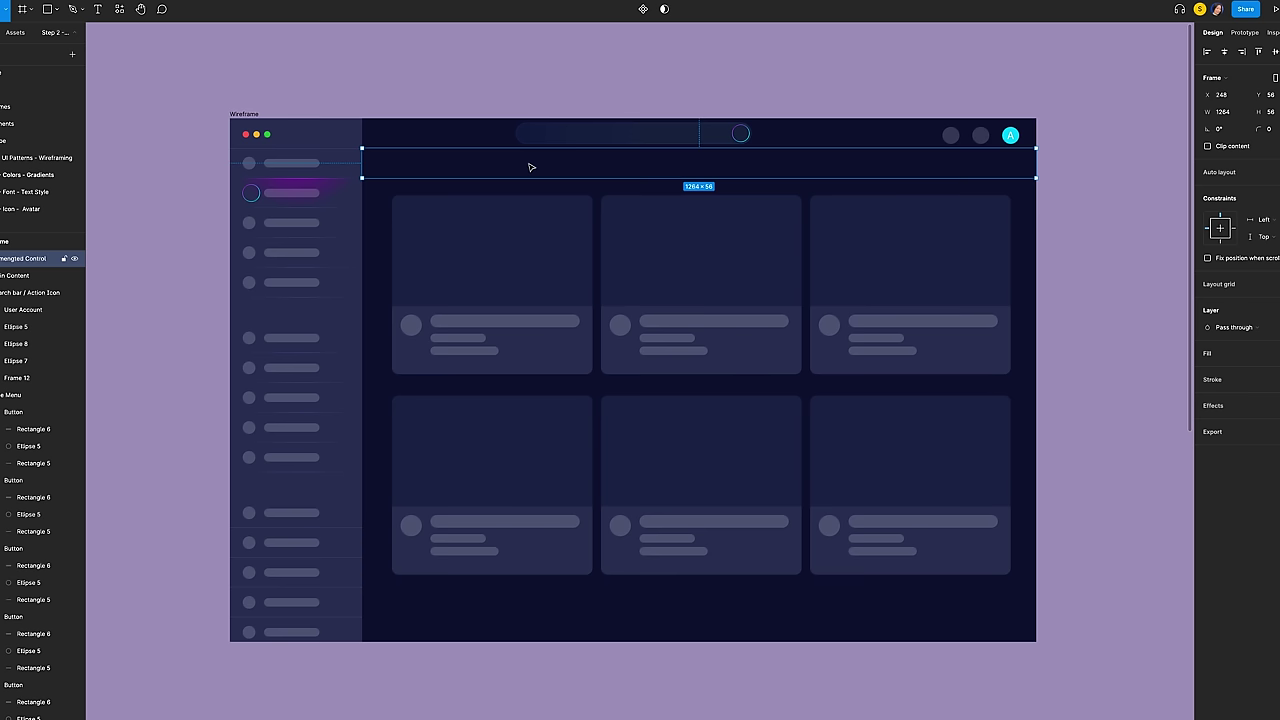
{"action": "right_click", "coordinate": [530, 165]}
{"action": "mouse_move", "coordinate": [600, 209]}
{"action": "left_click", "coordinate": [668, 282]}
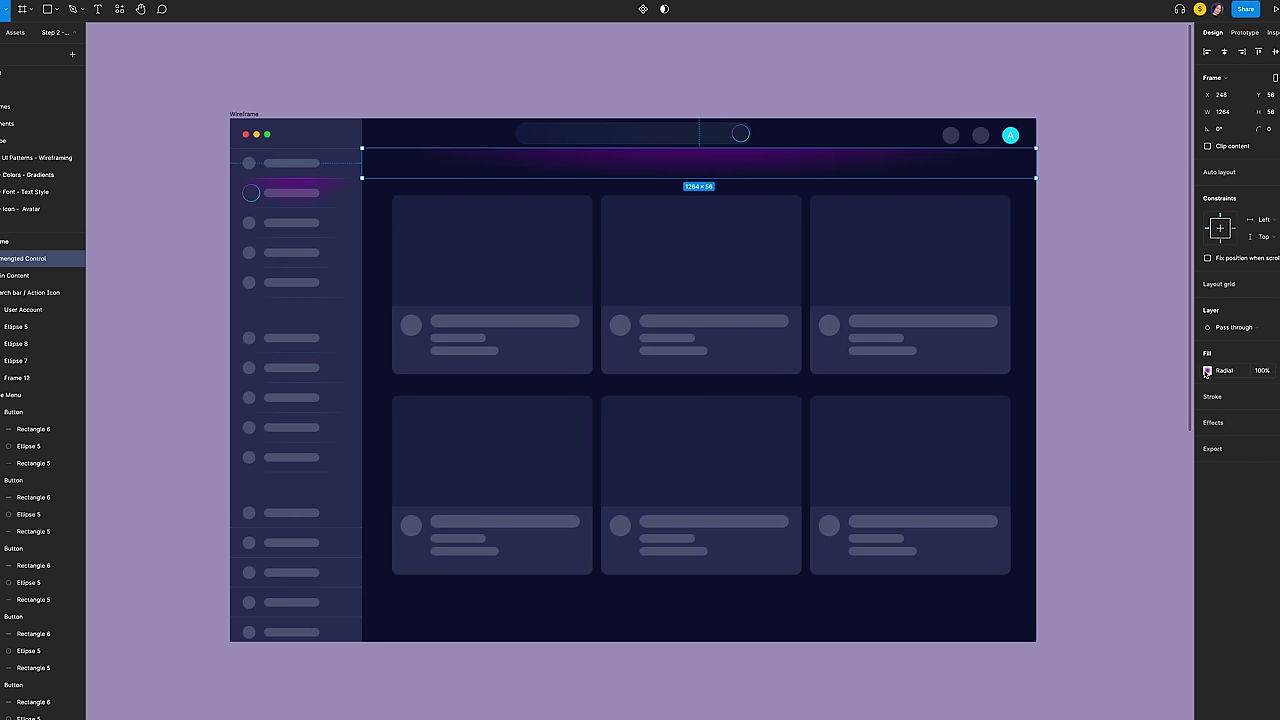
Step: Move the bar's radial gradient down to its lower edge and set the purple stop 6015A7 to 50% opacity
{"action": "left_click", "coordinate": [1208, 371]}
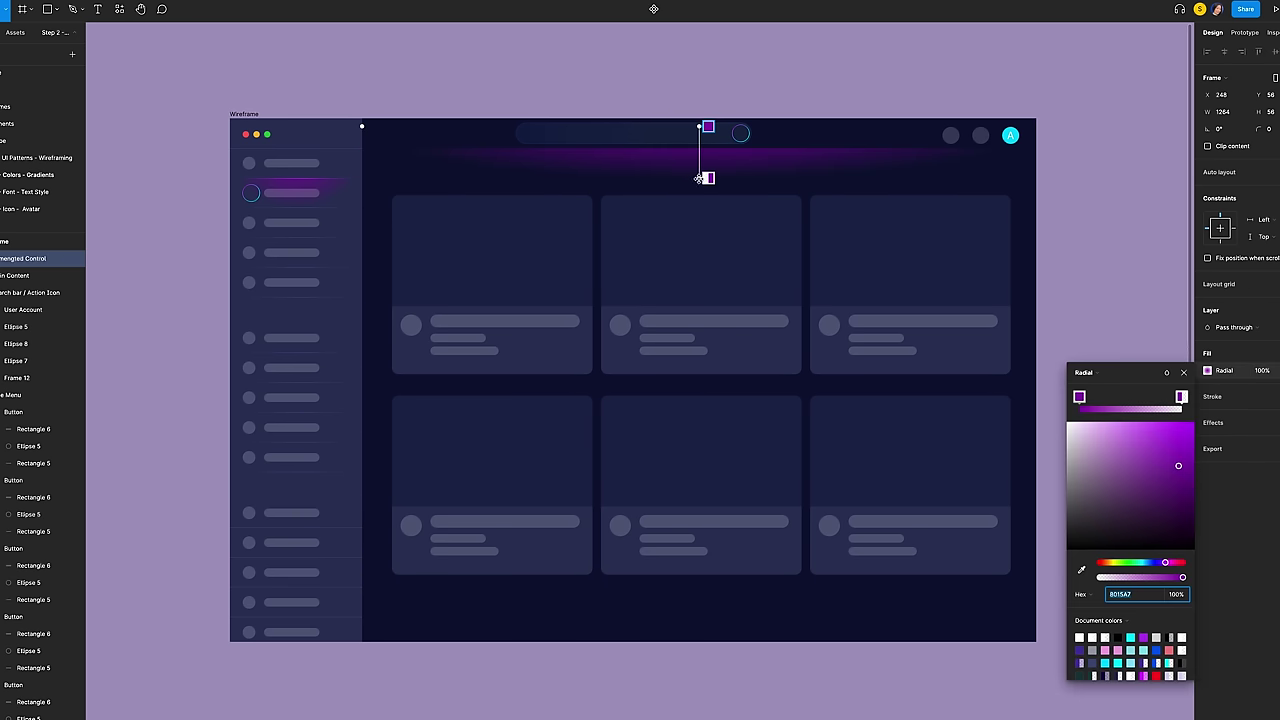
{"action": "left_click_drag", "start_coordinate": [700, 179], "coordinate": [700, 196]}
{"action": "left_click_drag", "start_coordinate": [700, 127], "coordinate": [698, 173]}
{"action": "left_click_drag", "start_coordinate": [541, 174], "coordinate": [362, 180]}
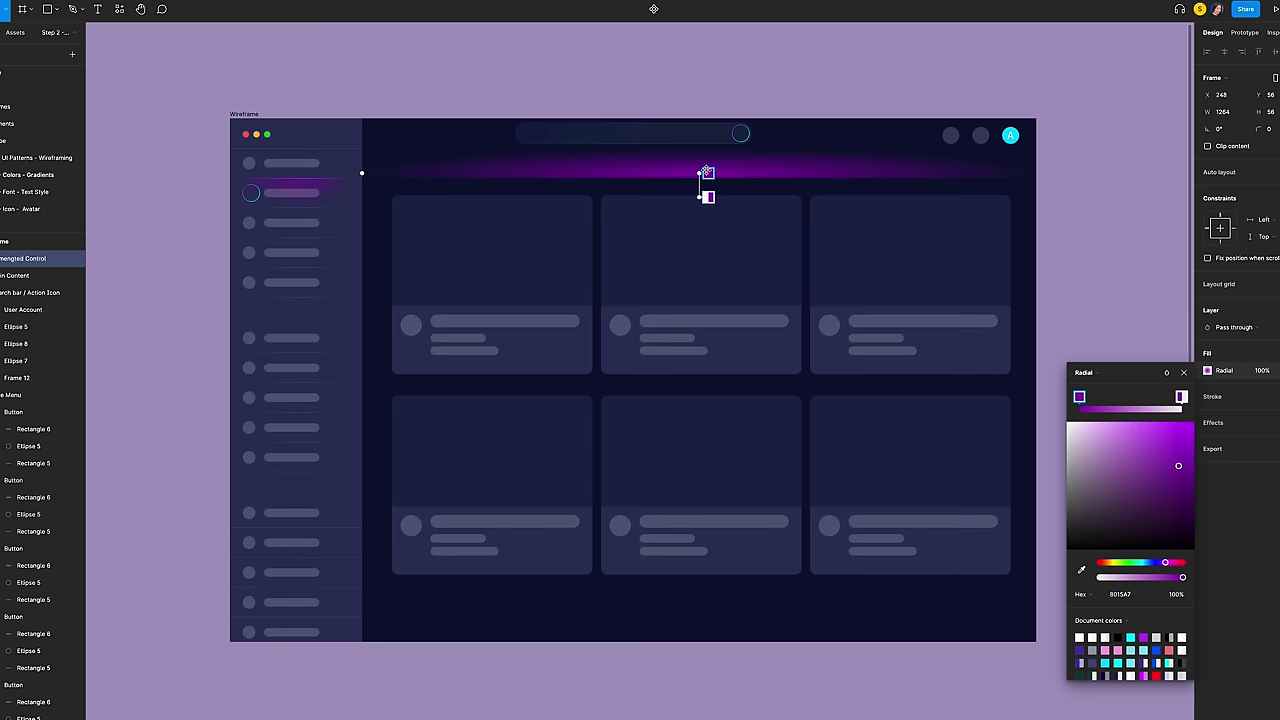
{"action": "left_click", "coordinate": [1178, 594]}
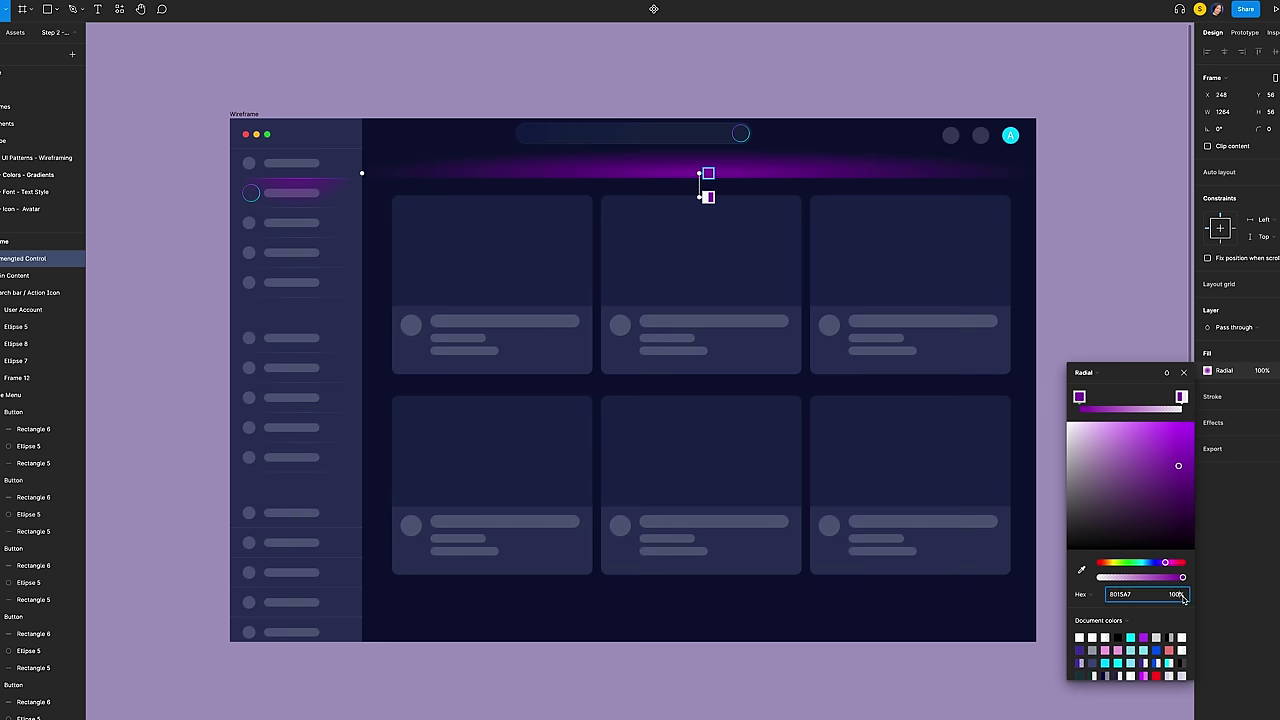
{"action": "type", "text": "50"}
{"action": "key", "text": "Return"}
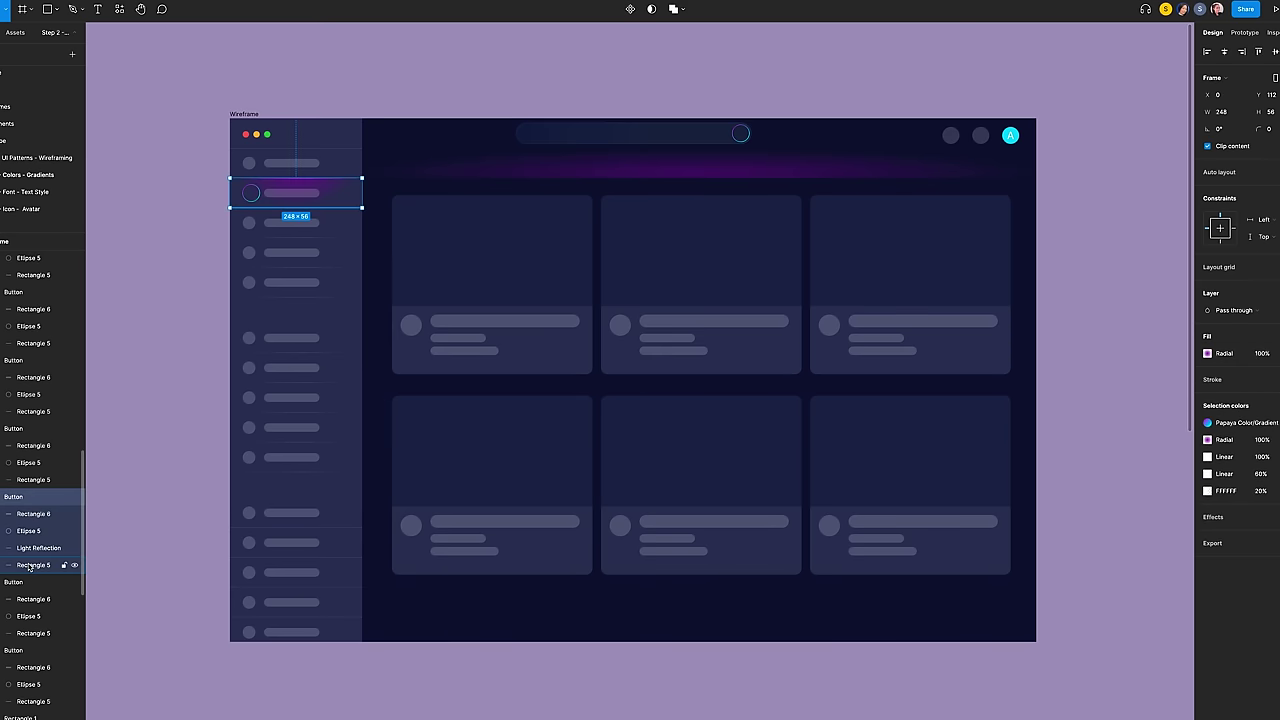
Step: Copy the highlighted menu button's bottom divider line into the segmented control bar and set its width to 1264
{"action": "left_click", "coordinate": [31, 566]}
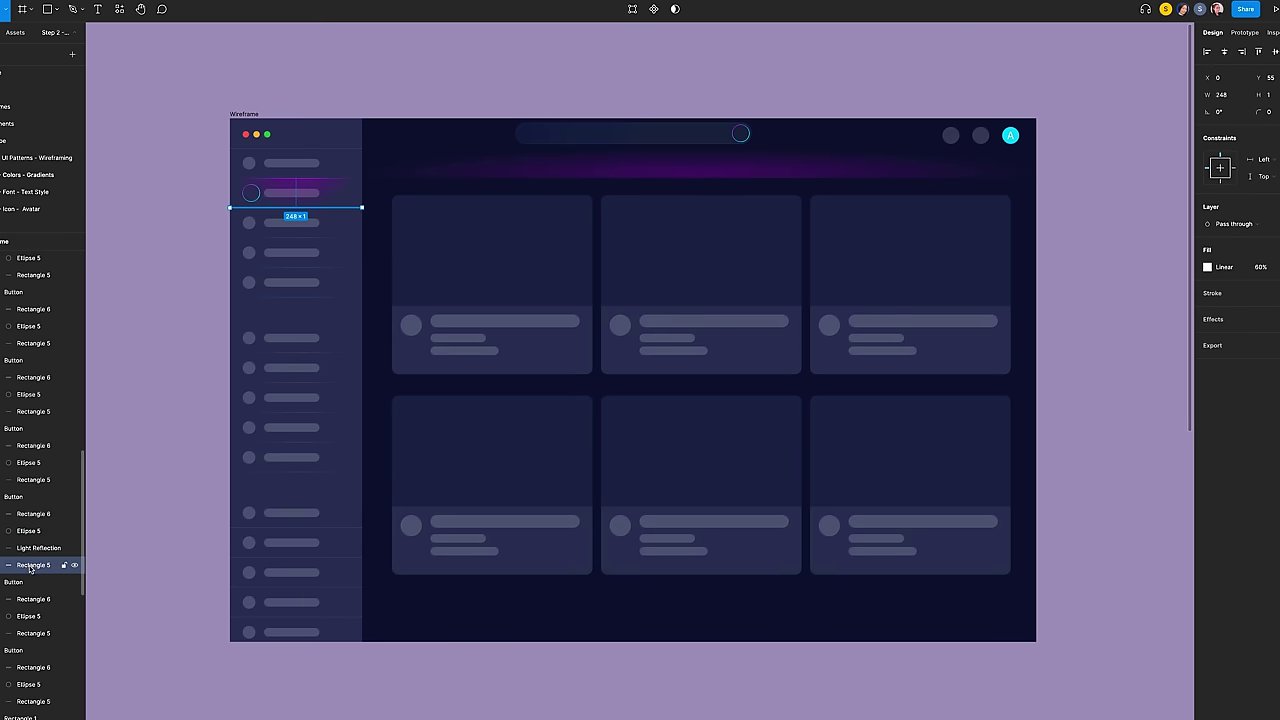
{"action": "right_click", "coordinate": [31, 566]}
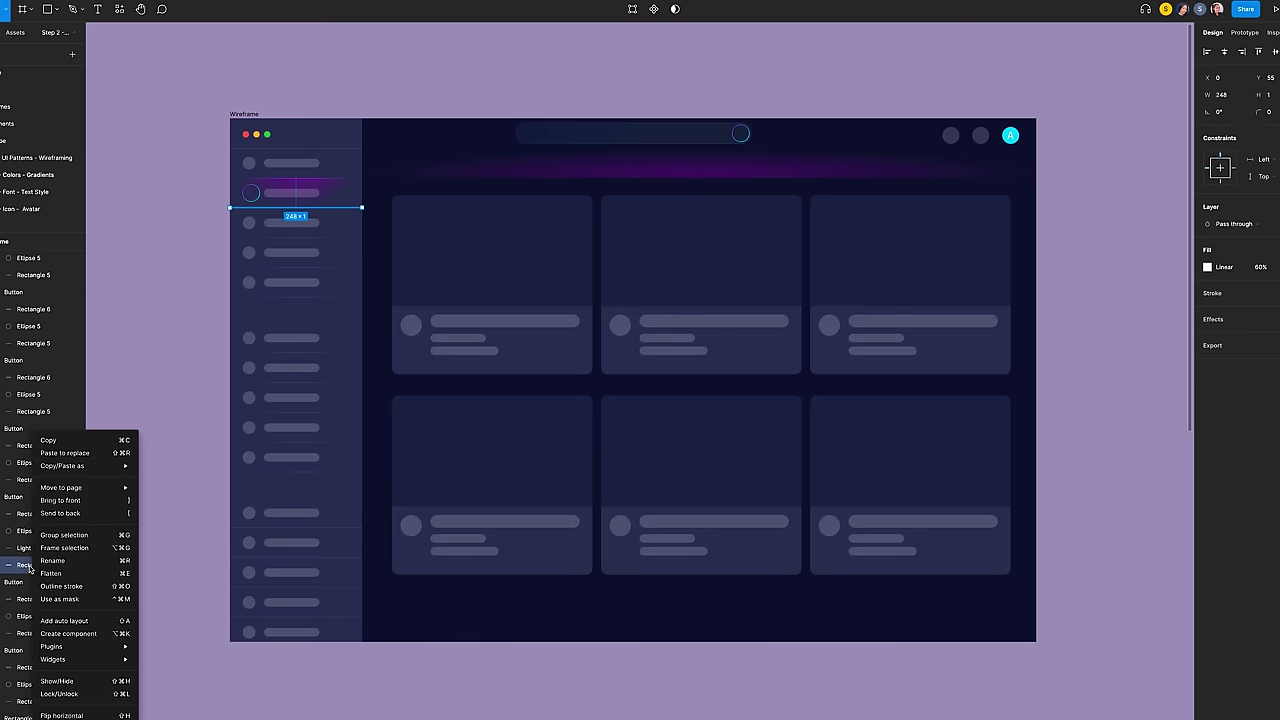
{"action": "left_click", "coordinate": [46, 437]}
{"action": "left_click", "coordinate": [423, 165]}
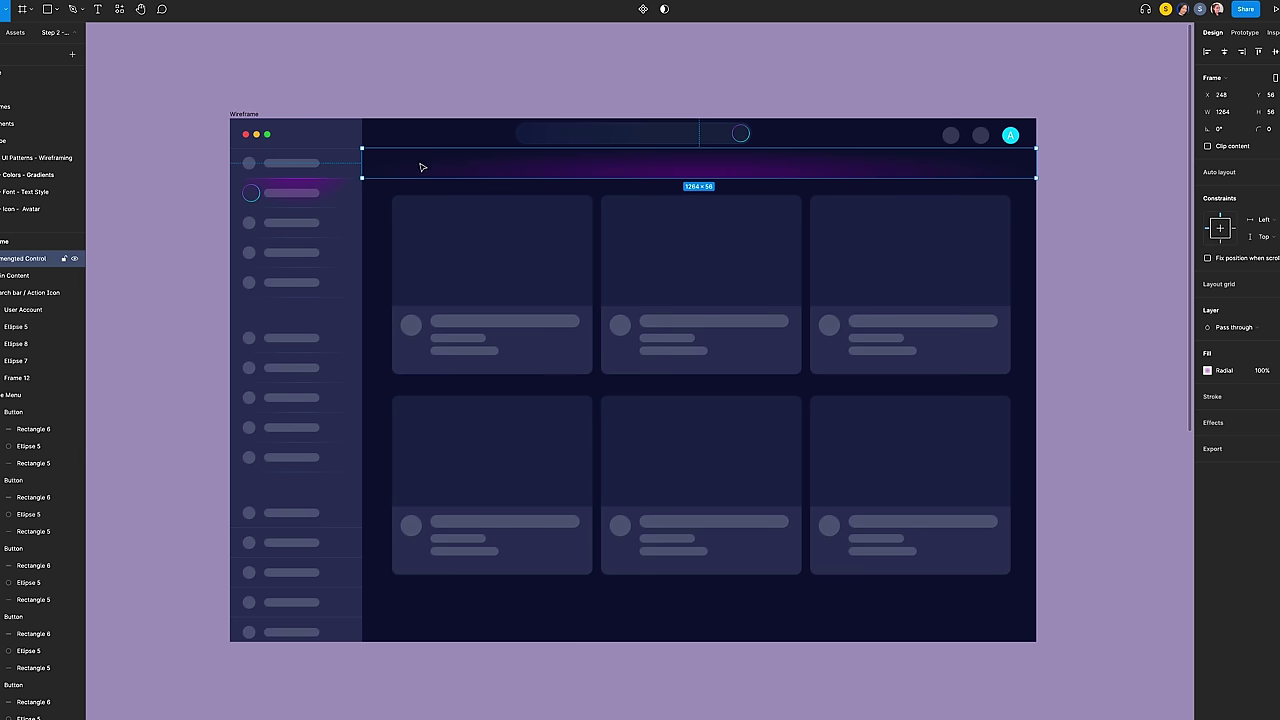
{"action": "right_click", "coordinate": [423, 165]}
{"action": "left_click", "coordinate": [447, 184]}
{"action": "left_click", "coordinate": [1234, 98]}
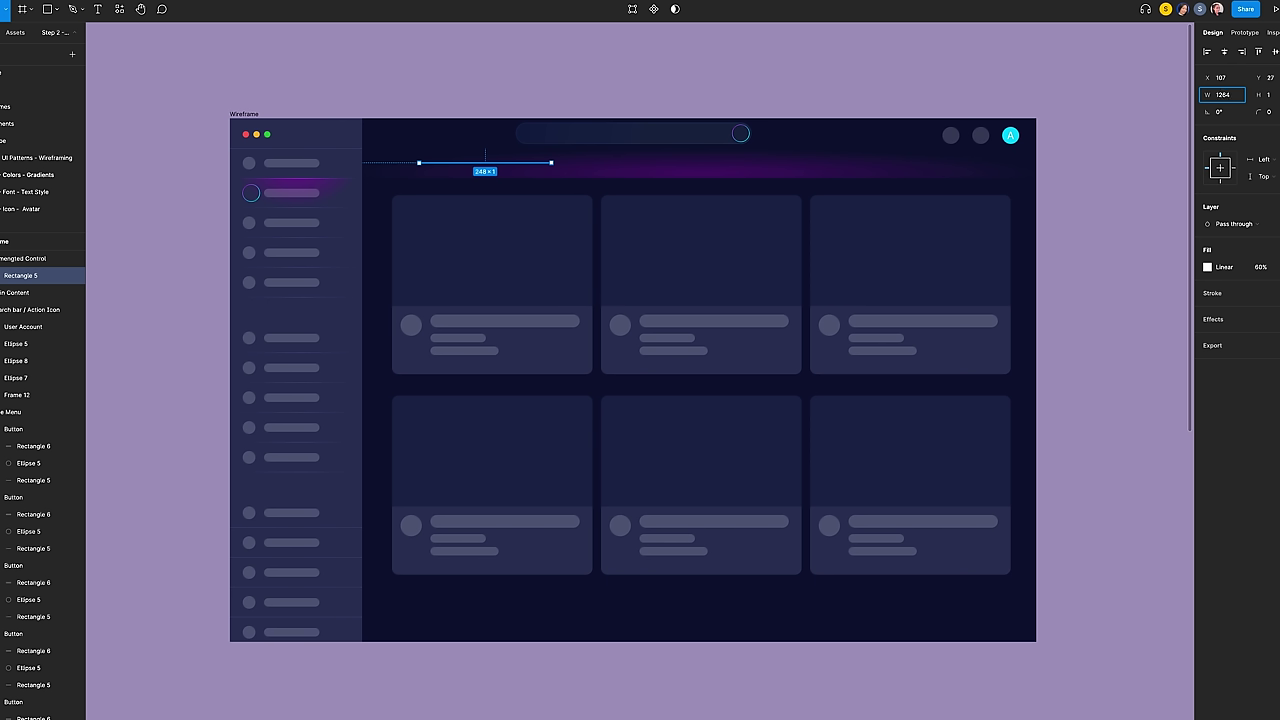
{"action": "key", "text": "Return"}
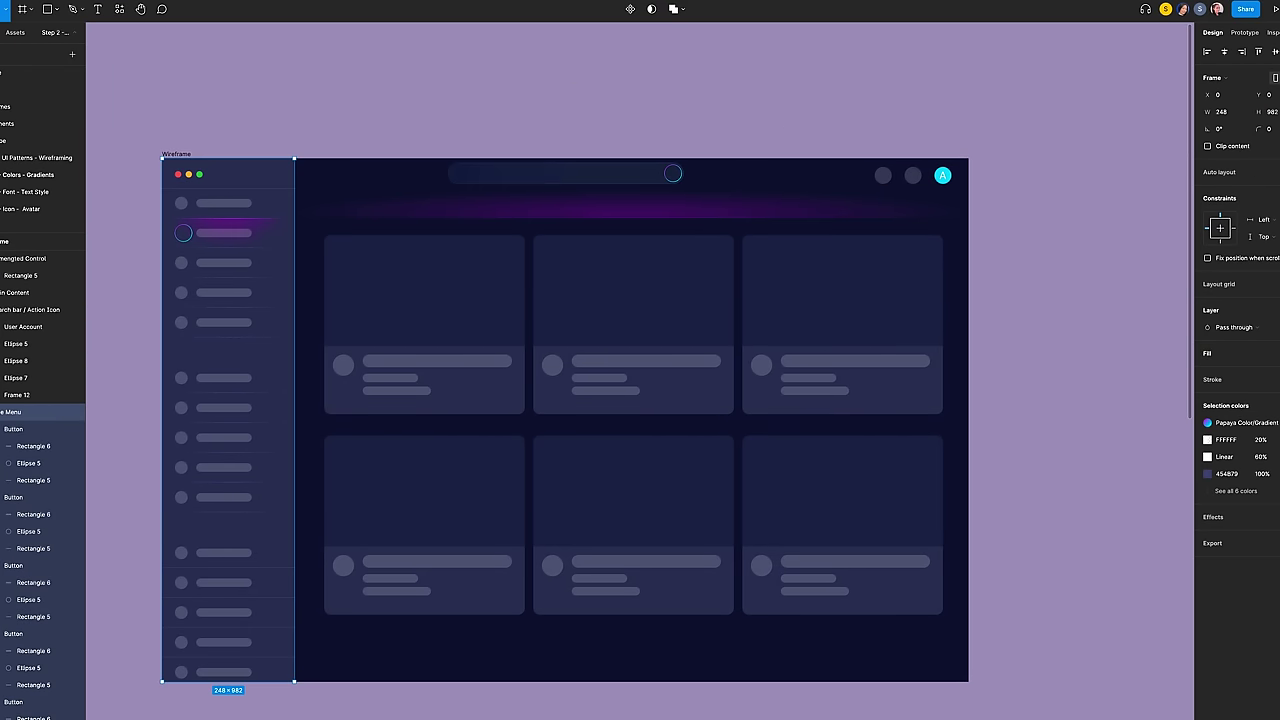
Step: Add a linear gradient fill to the side menu with its first stop set to 2E335A
{"action": "left_click", "coordinate": [1207, 371]}
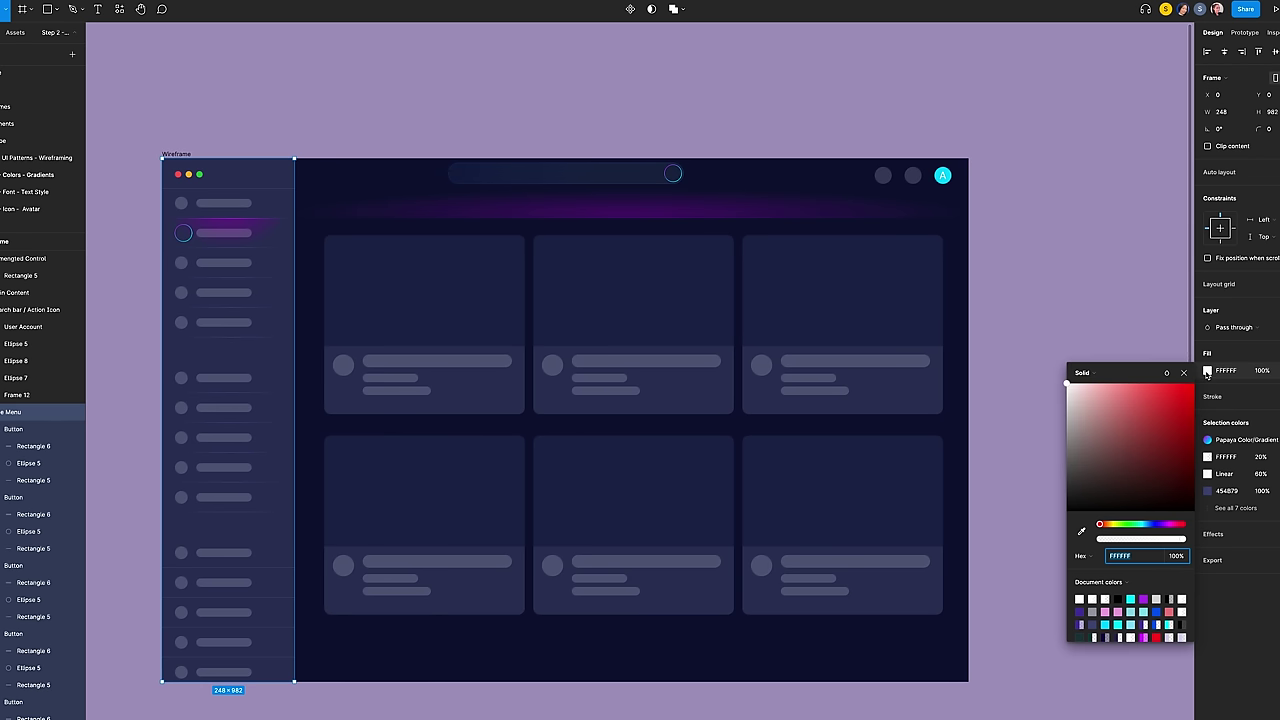
{"action": "left_click", "coordinate": [1086, 372]}
{"action": "left_click", "coordinate": [1090, 388]}
{"action": "left_click", "coordinate": [228, 155]}
{"action": "left_click", "coordinate": [1139, 596]}
{"action": "type", "text": "2E33"}
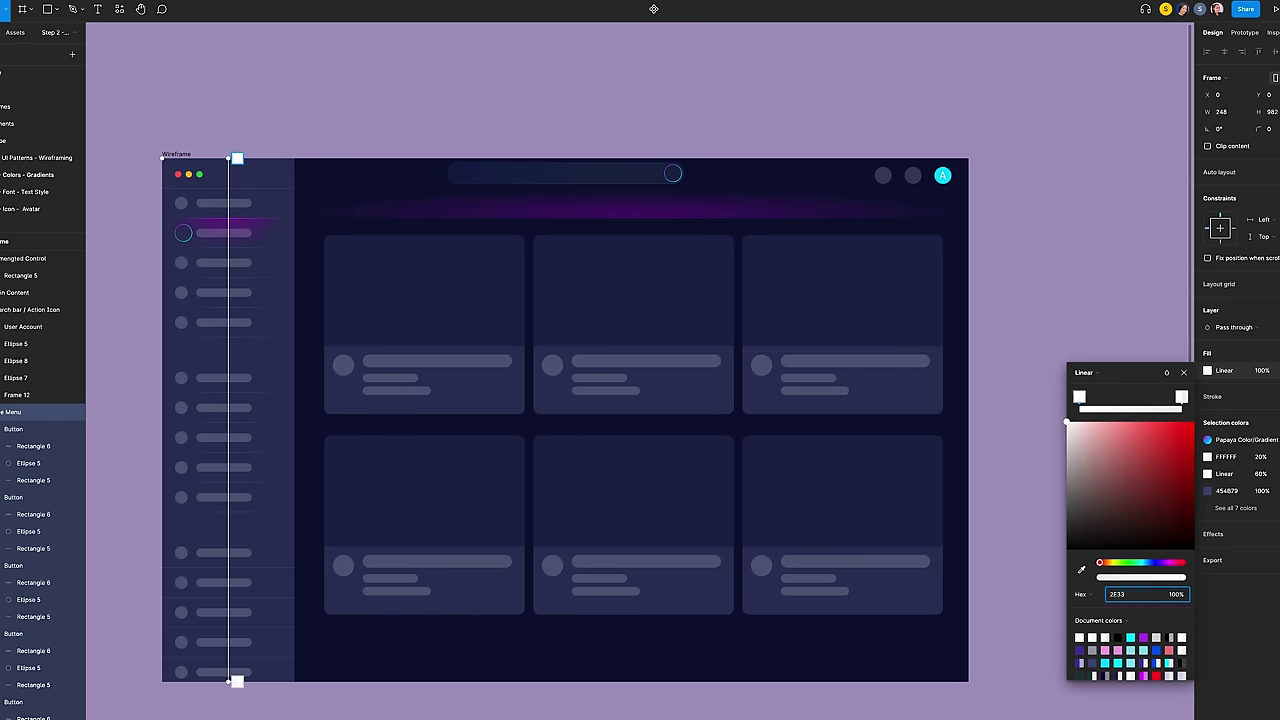
{"action": "type", "text": "5A"}
{"action": "key", "text": "Return"}
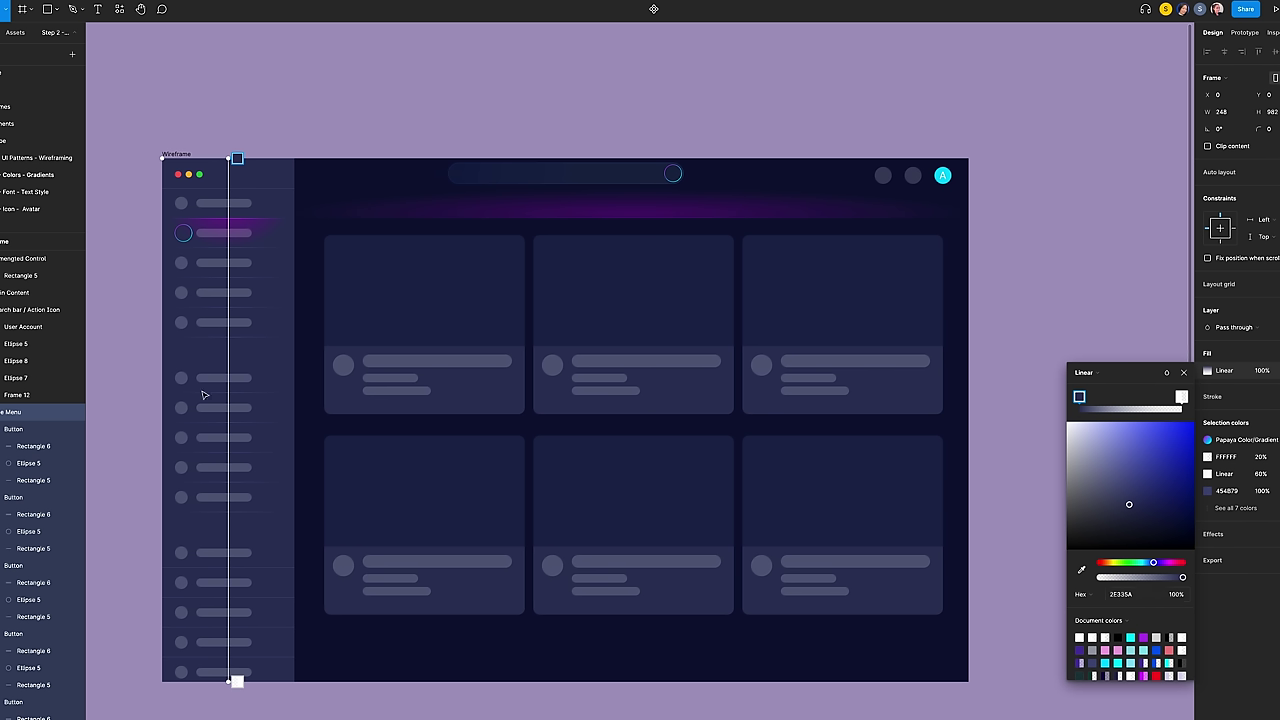
Step: Set the side menu gradient's end stop to 1C1B33 and run the gradient diagonally from the upper-left to the lower-right corner
{"action": "left_click", "coordinate": [1181, 397]}
{"action": "left_click", "coordinate": [1142, 596]}
{"action": "type", "text": "1C1B33"}
{"action": "key", "text": "Return"}
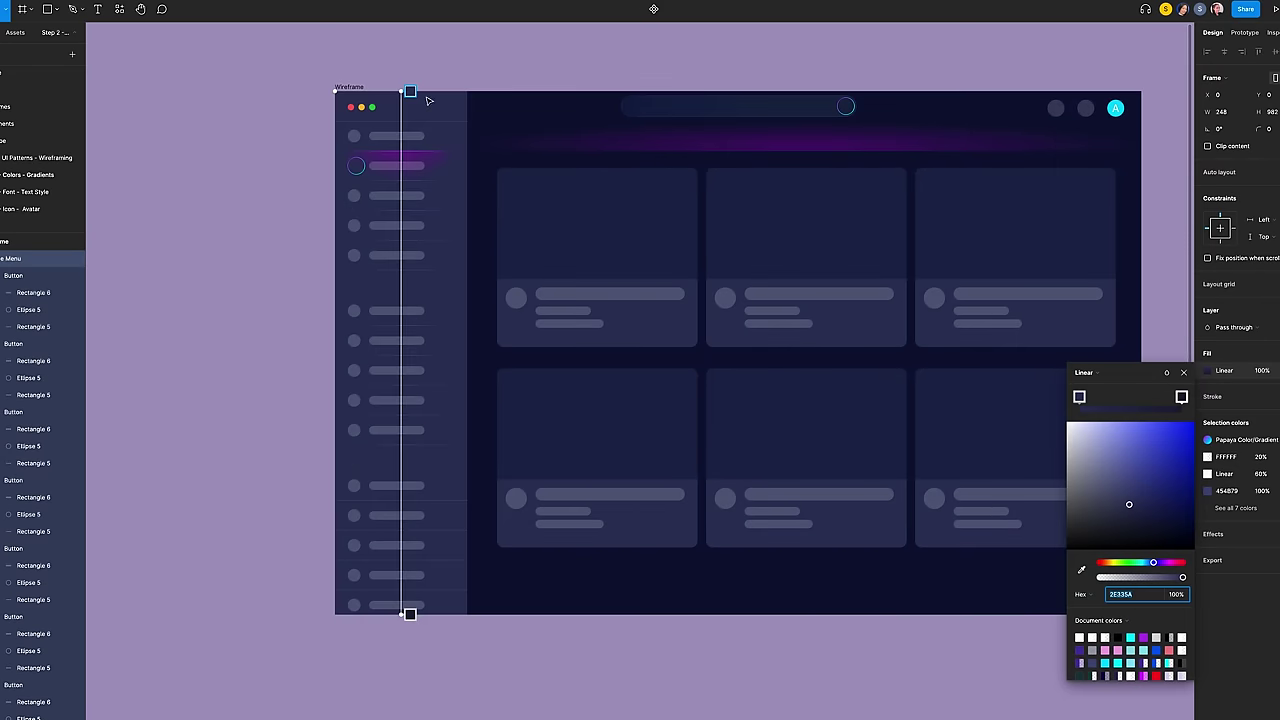
{"action": "left_click_drag", "start_coordinate": [408, 89], "coordinate": [335, 88]}
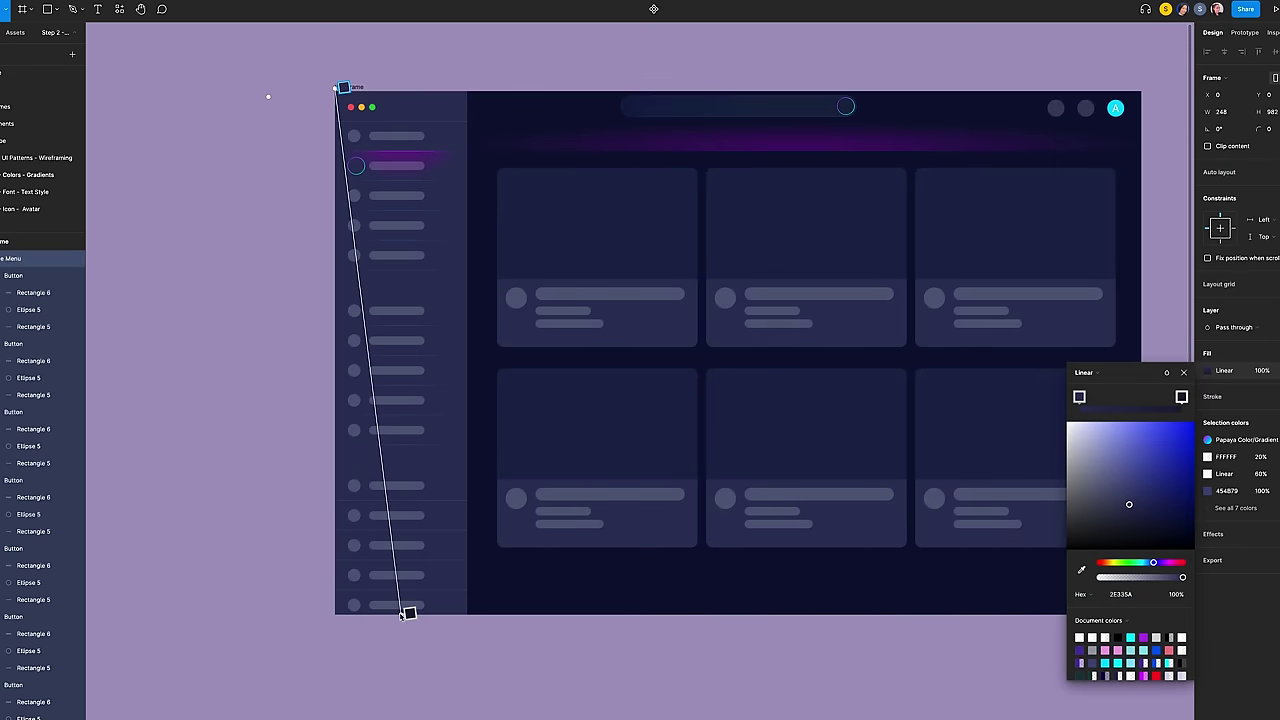
{"action": "left_click_drag", "start_coordinate": [401, 614], "coordinate": [460, 614]}
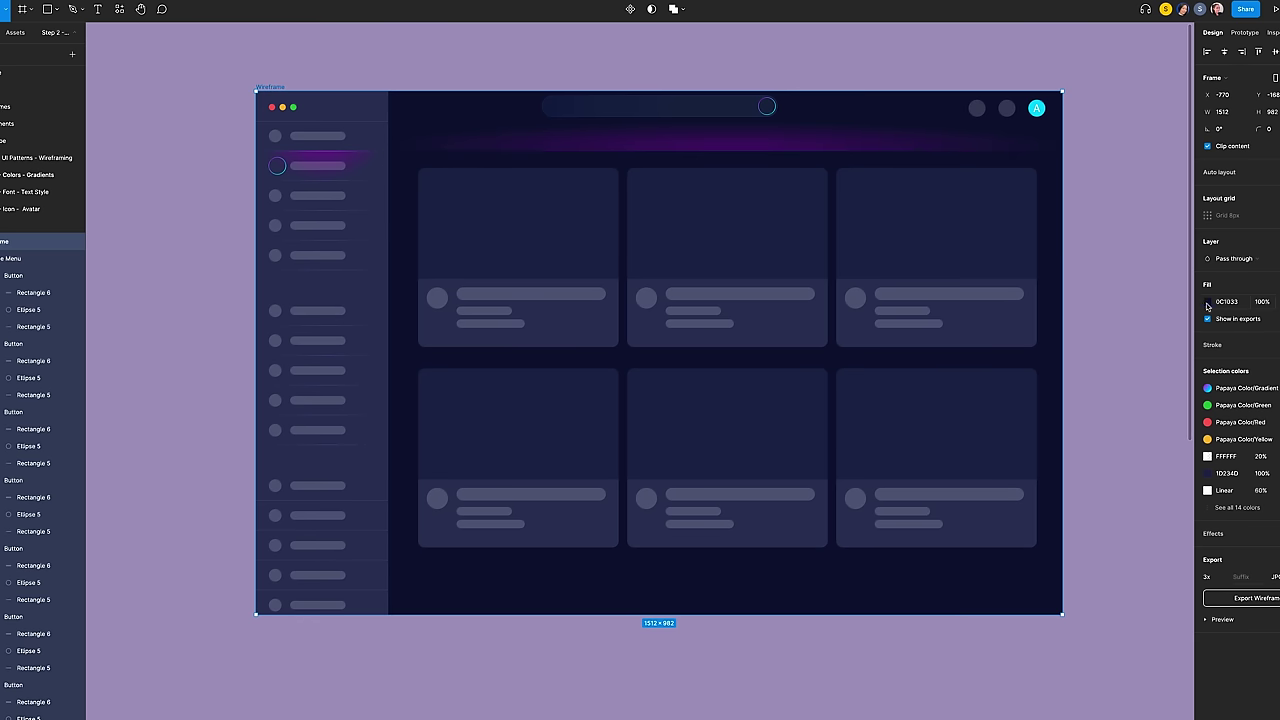
Step: Change the Wireframe frame's fill to a linear gradient with its first stop set to 2B2F53
{"action": "left_click", "coordinate": [1207, 303]}
{"action": "left_click", "coordinate": [1085, 304]}
{"action": "left_click", "coordinate": [1087, 321]}
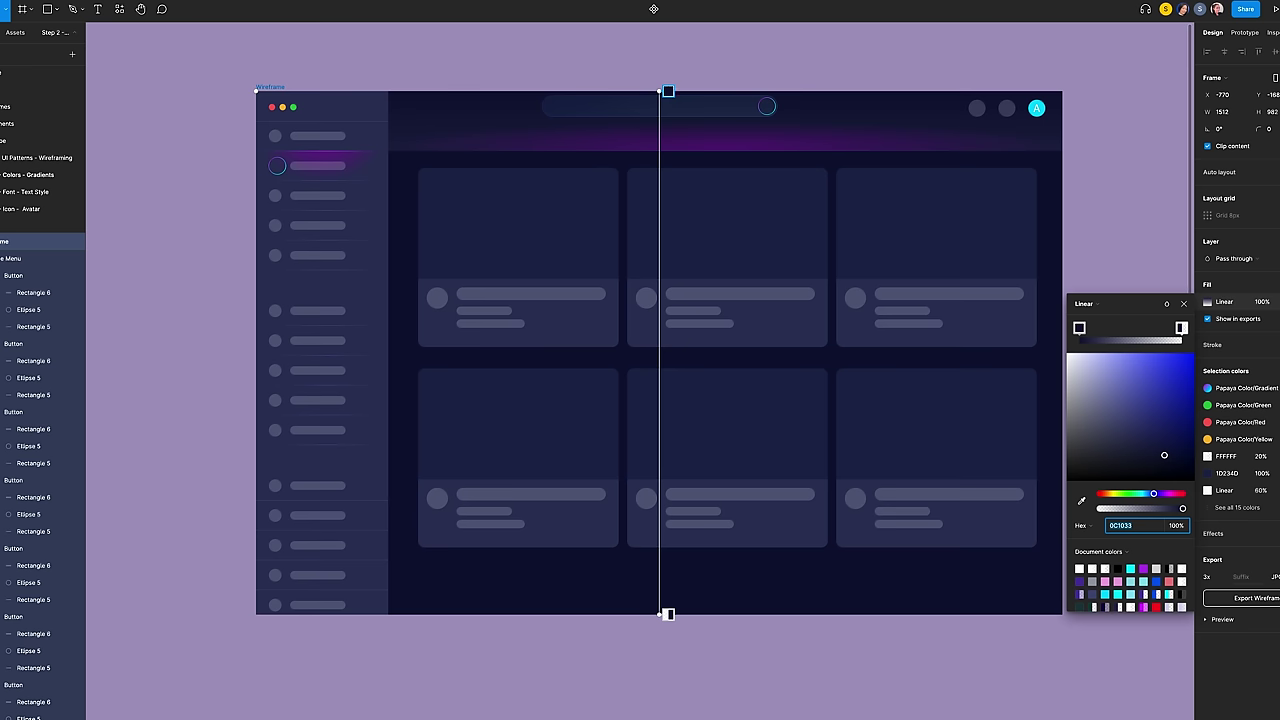
{"action": "type", "text": "282F53"}
{"action": "key", "text": "Return"}
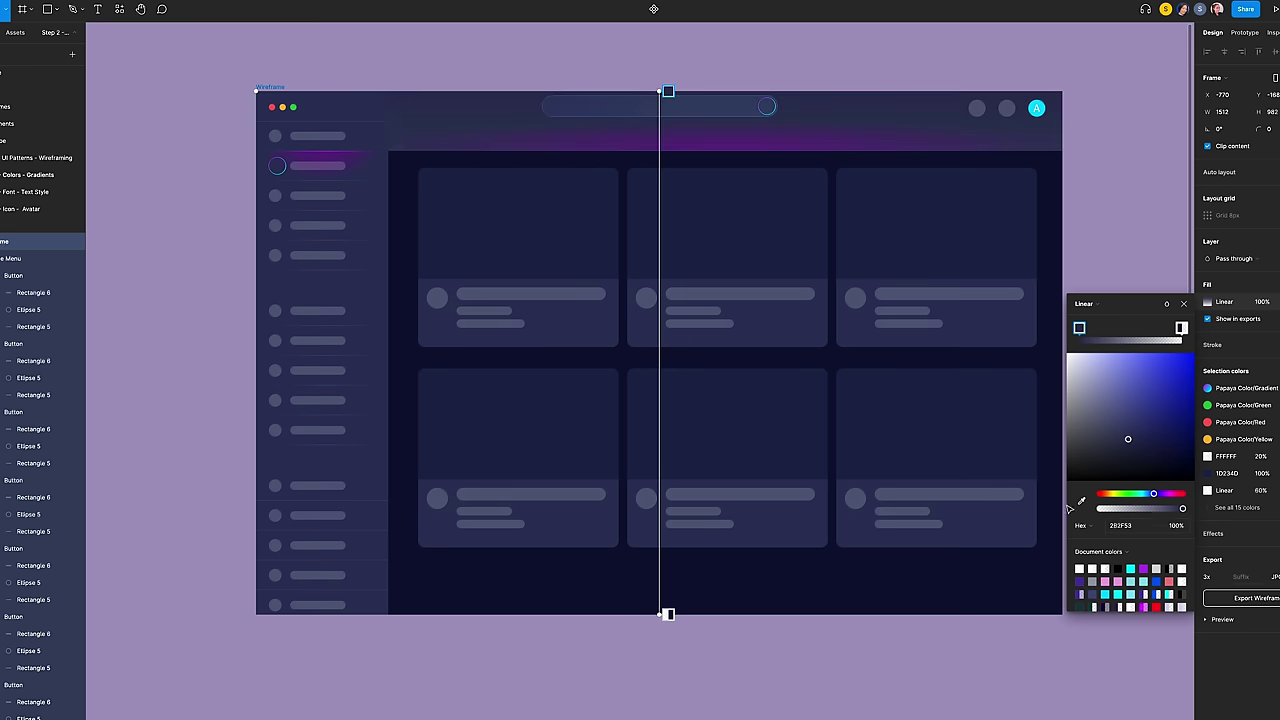
Step: Add a stop about a third of the way down the Wireframe gradient, coloured 1D1C34 at 100% opacity
{"action": "left_click", "coordinate": [665, 275]}
{"action": "left_click", "coordinate": [1140, 527]}
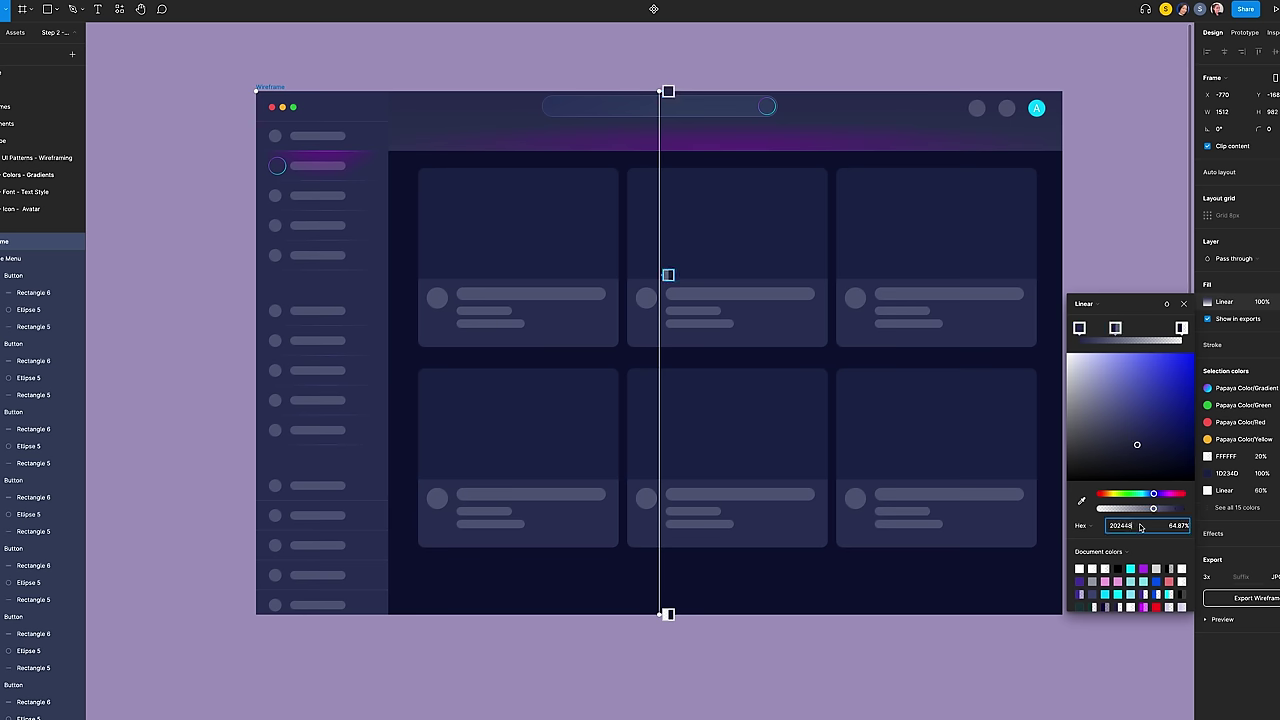
{"action": "type", "text": "1D1C34"}
{"action": "key", "text": "Return"}
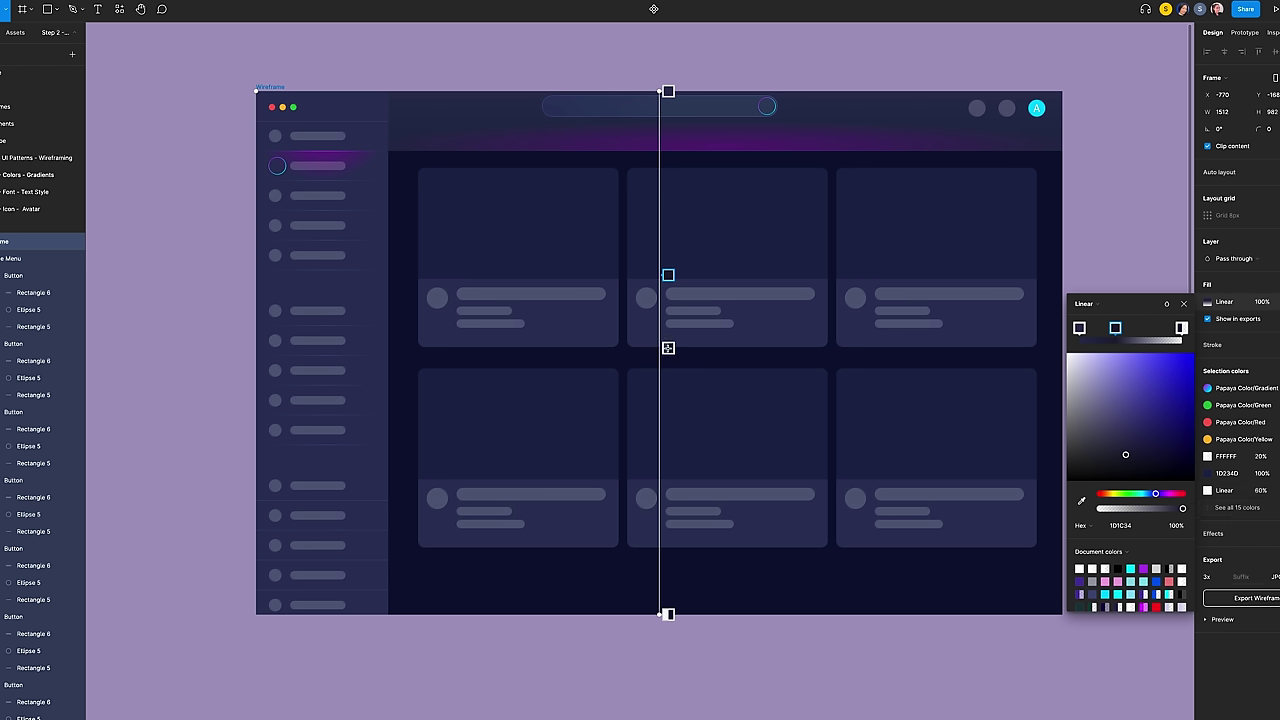
Step: Add another 1D1C34 stop at 100% opacity just below the middle one and delete the transparent end stop
{"action": "left_click", "coordinate": [668, 318]}
{"action": "left_click_drag", "start_coordinate": [1172, 508], "coordinate": [1212, 510]}
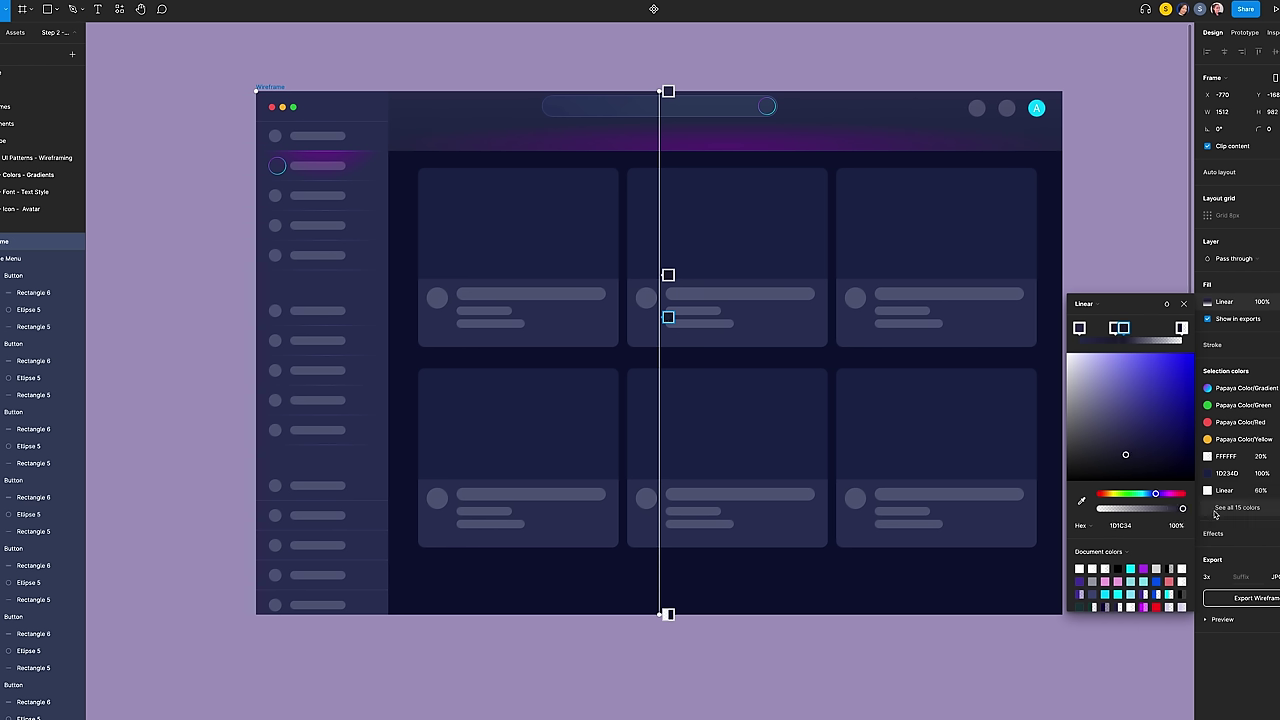
{"action": "left_click", "coordinate": [668, 614]}
{"action": "key", "text": "Delete"}
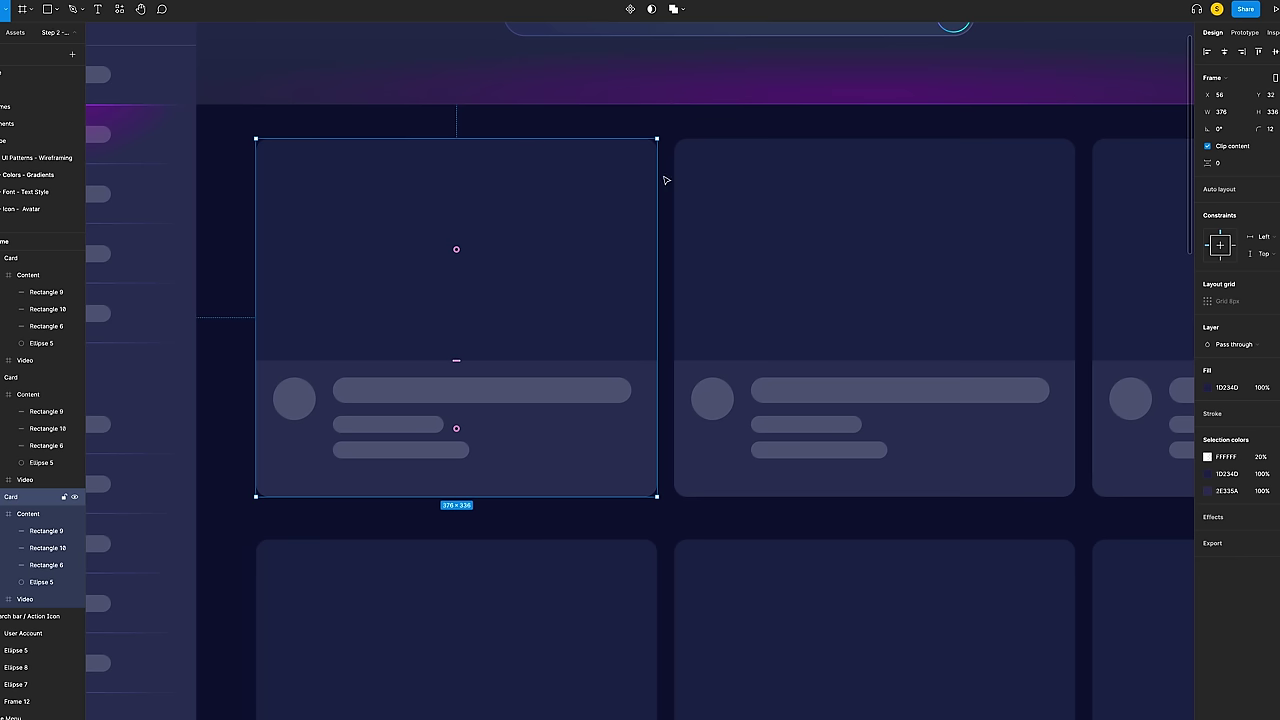
Step: Remove the first card's fill and give the card a white linear gradient stroke, 1 px inside
{"action": "key", "text": "alt+slash"}
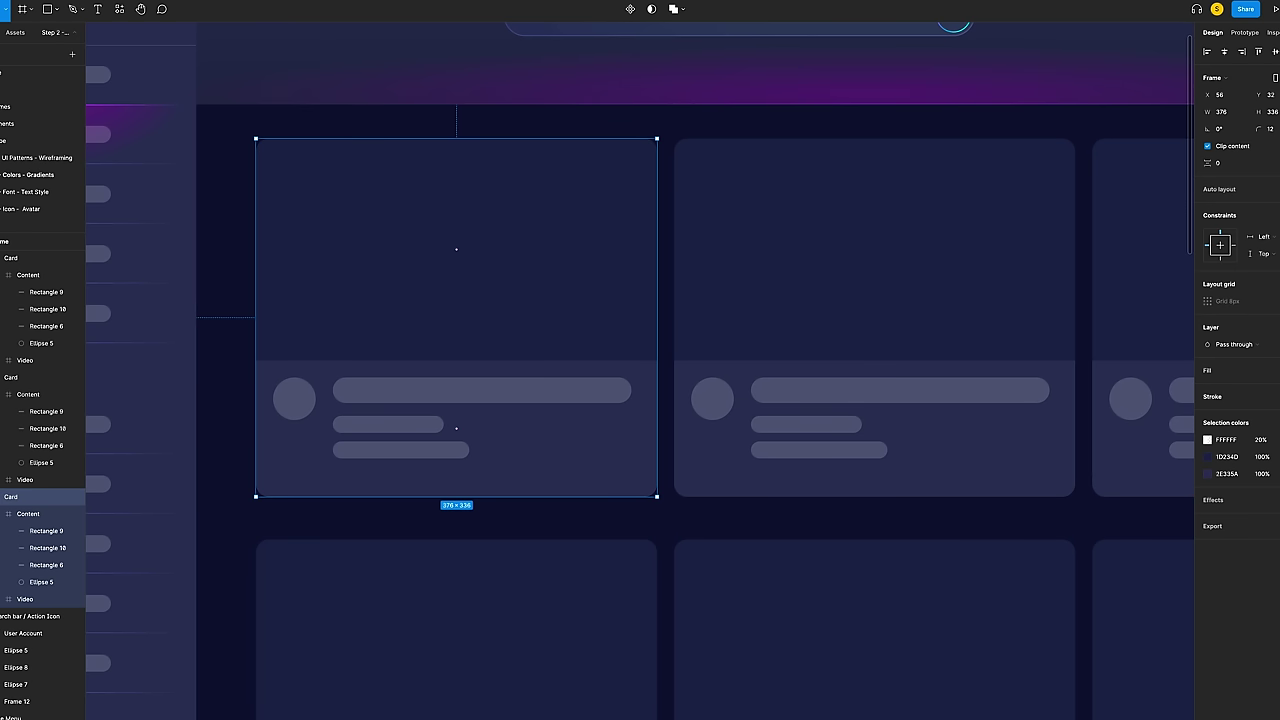
{"action": "left_click", "coordinate": [1272, 396]}
{"action": "left_click", "coordinate": [1207, 413]}
{"action": "left_click", "coordinate": [1112, 421]}
{"action": "left_click", "coordinate": [1090, 432]}
{"action": "left_click_drag", "start_coordinate": [1066, 592], "coordinate": [1066, 465]}
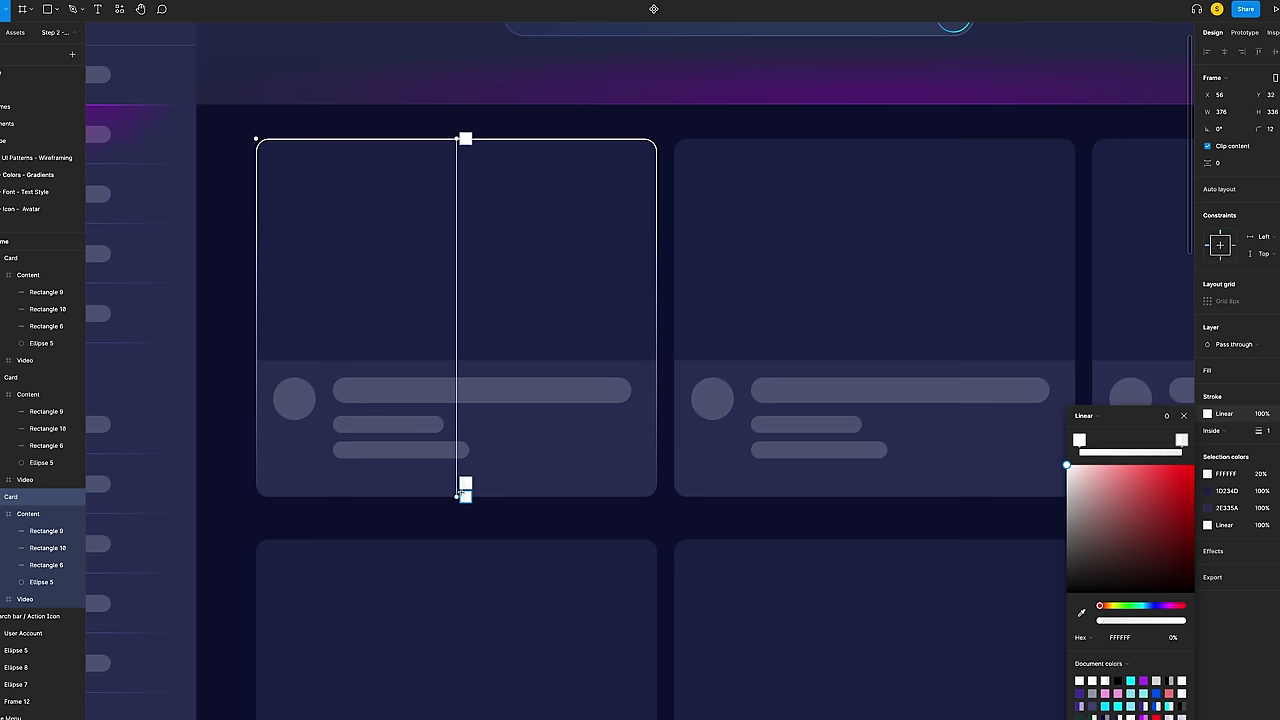
Step: Add an FFFFFF stop at 100% opacity about 60% of the way down the card's stroke gradient
{"action": "left_click", "coordinate": [458, 355]}
{"action": "left_click", "coordinate": [1132, 621]}
{"action": "left_click_drag", "start_coordinate": [1132, 623], "coordinate": [1190, 622]}
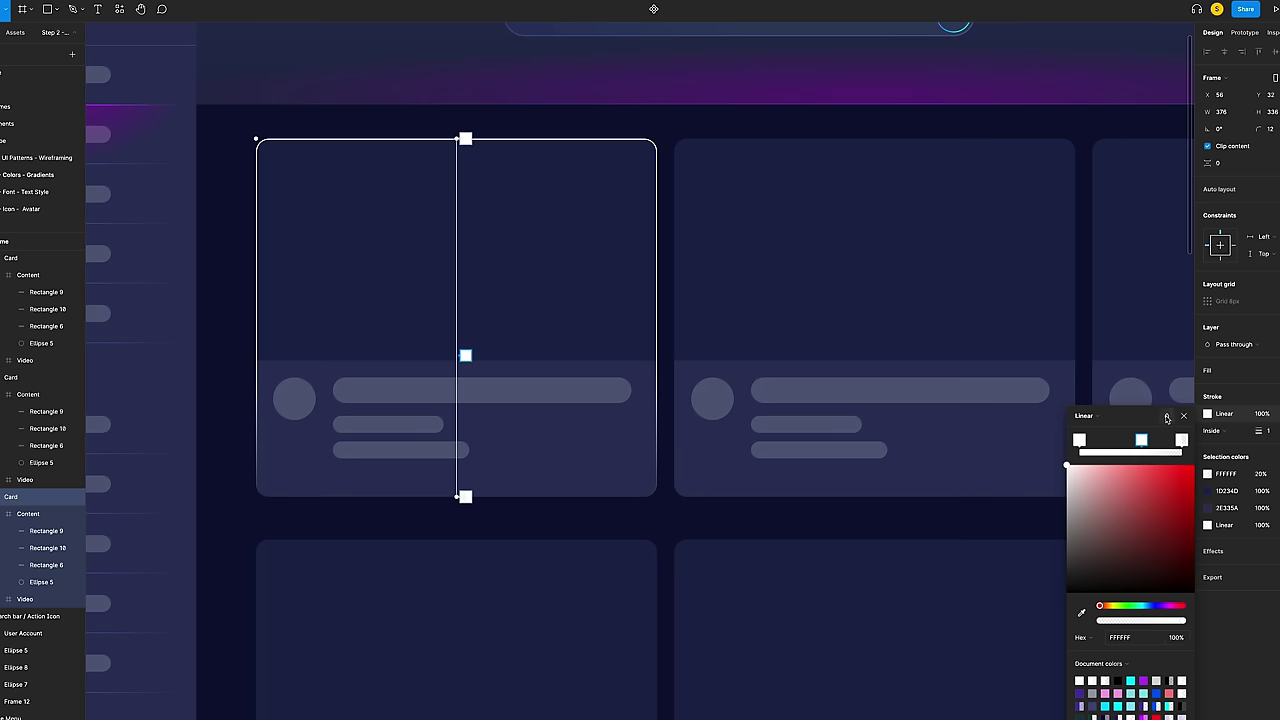
Step: Set the blend mode of the card's gradient stroke to Overlay
{"action": "left_click", "coordinate": [1166, 417]}
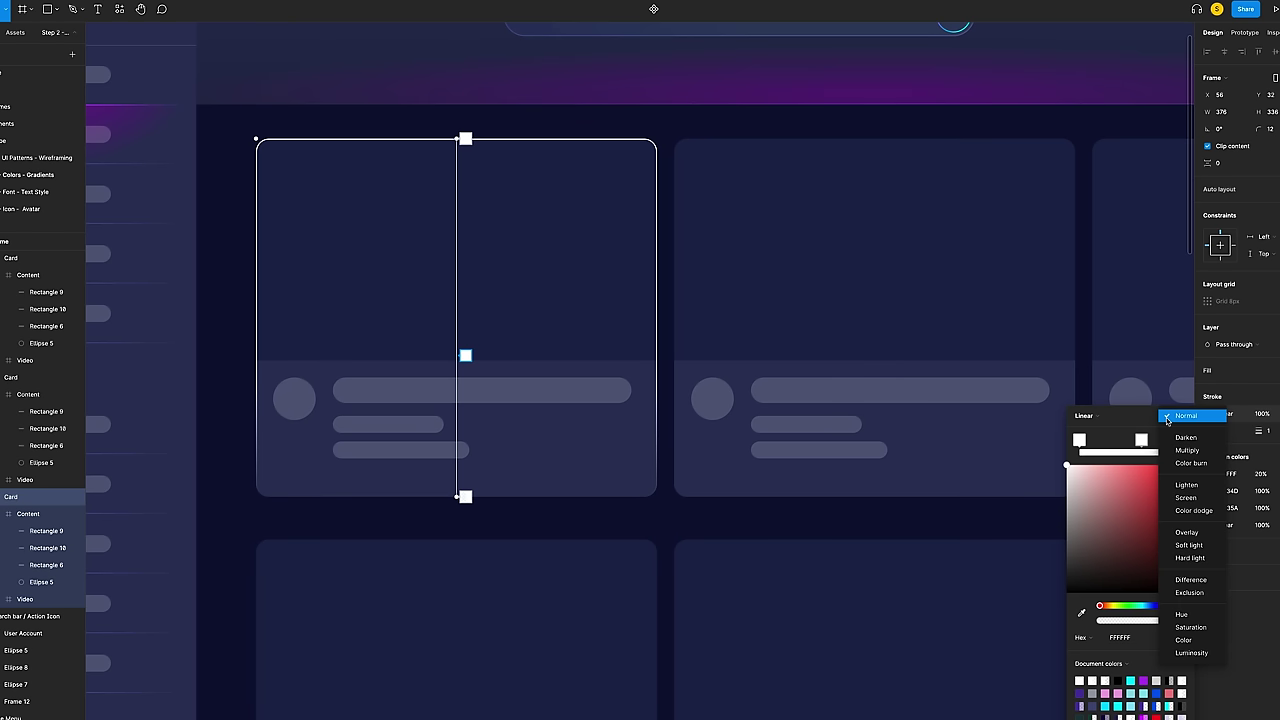
{"action": "left_click", "coordinate": [1181, 533]}
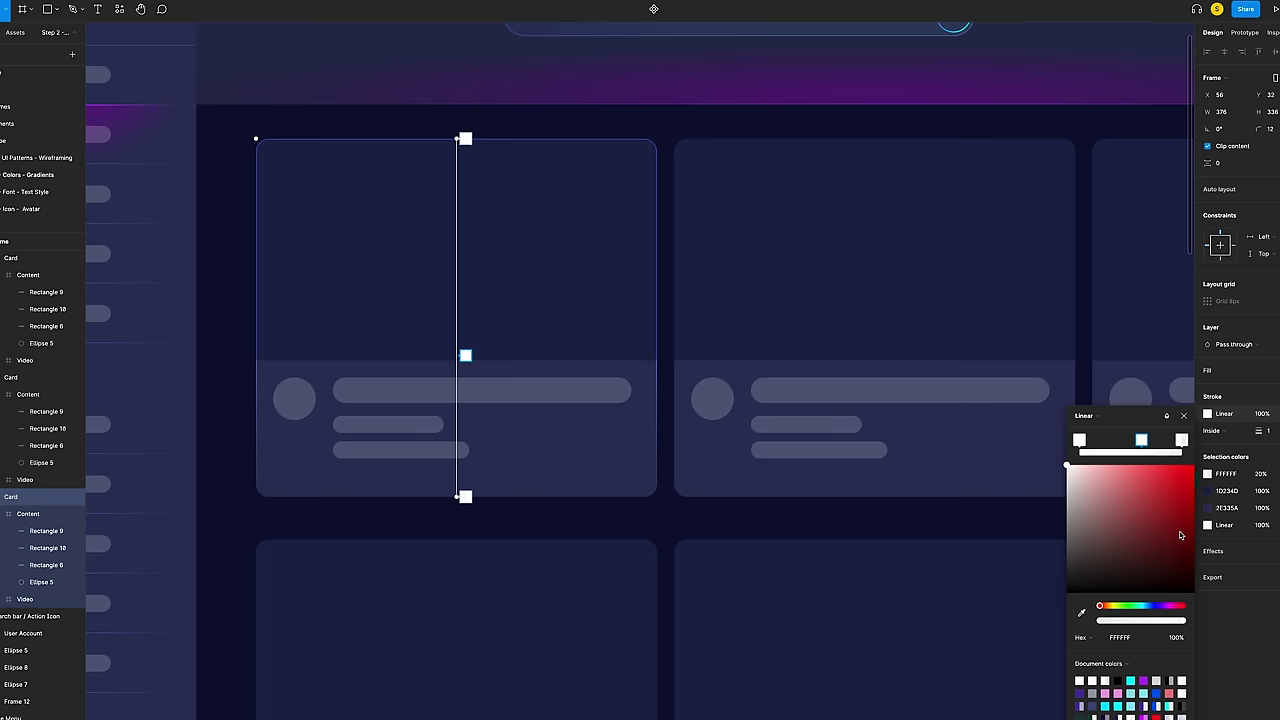
{"action": "left_click", "coordinate": [1184, 416]}
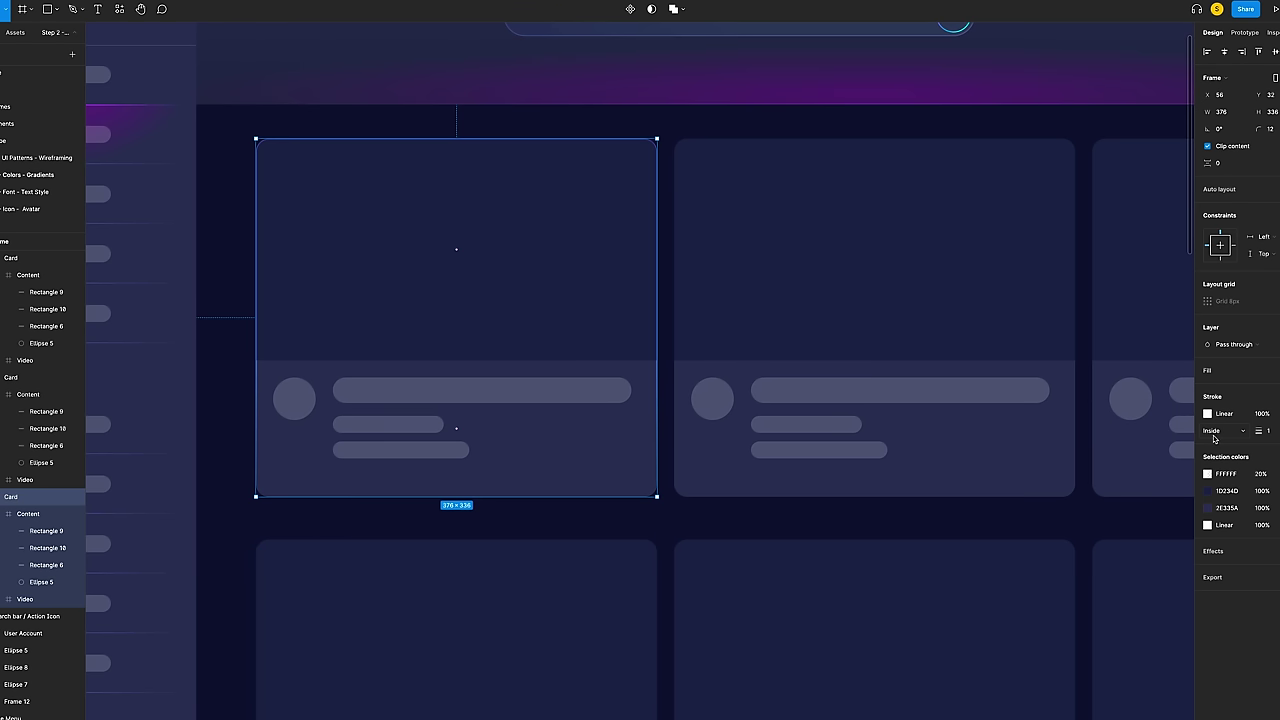
Step: Change the first card's Content frame fill to a linear gradient with 48319D as its starting colour
{"action": "scroll", "coordinate": [40, 420], "scroll_direction": "down", "scroll_amount": 3}
{"action": "left_click", "coordinate": [25, 366]}
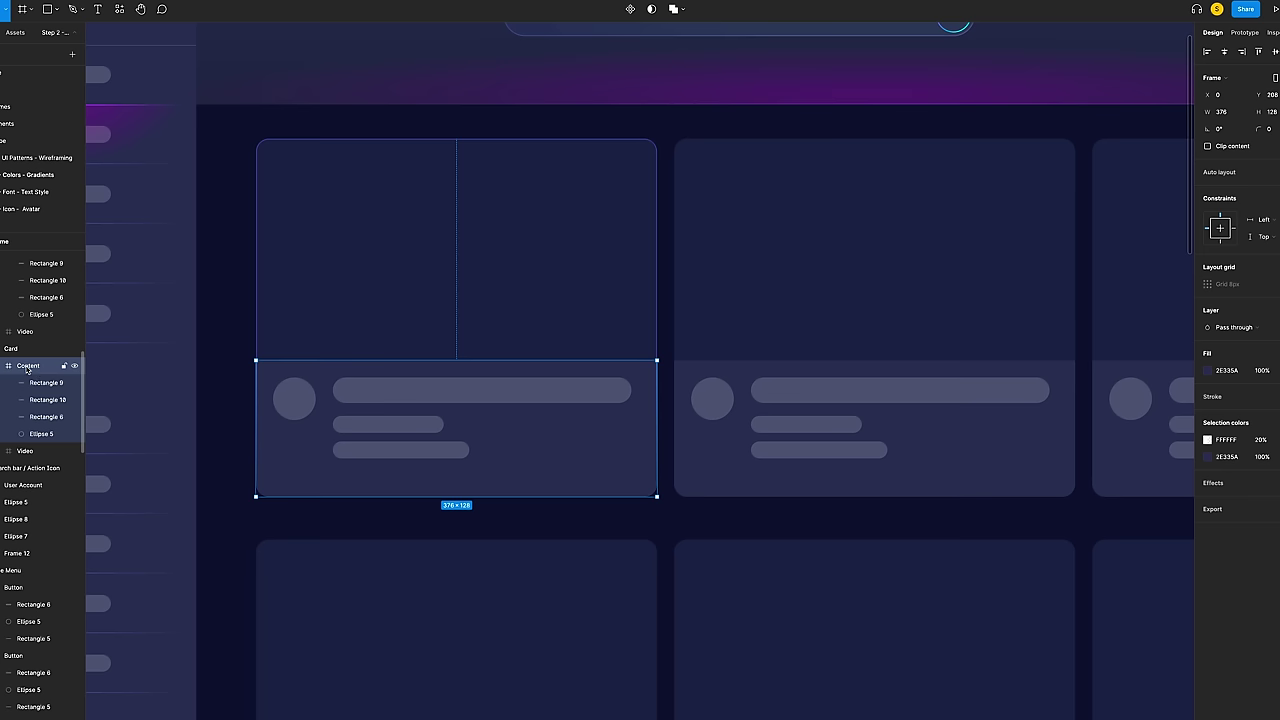
{"action": "left_click", "coordinate": [1207, 370]}
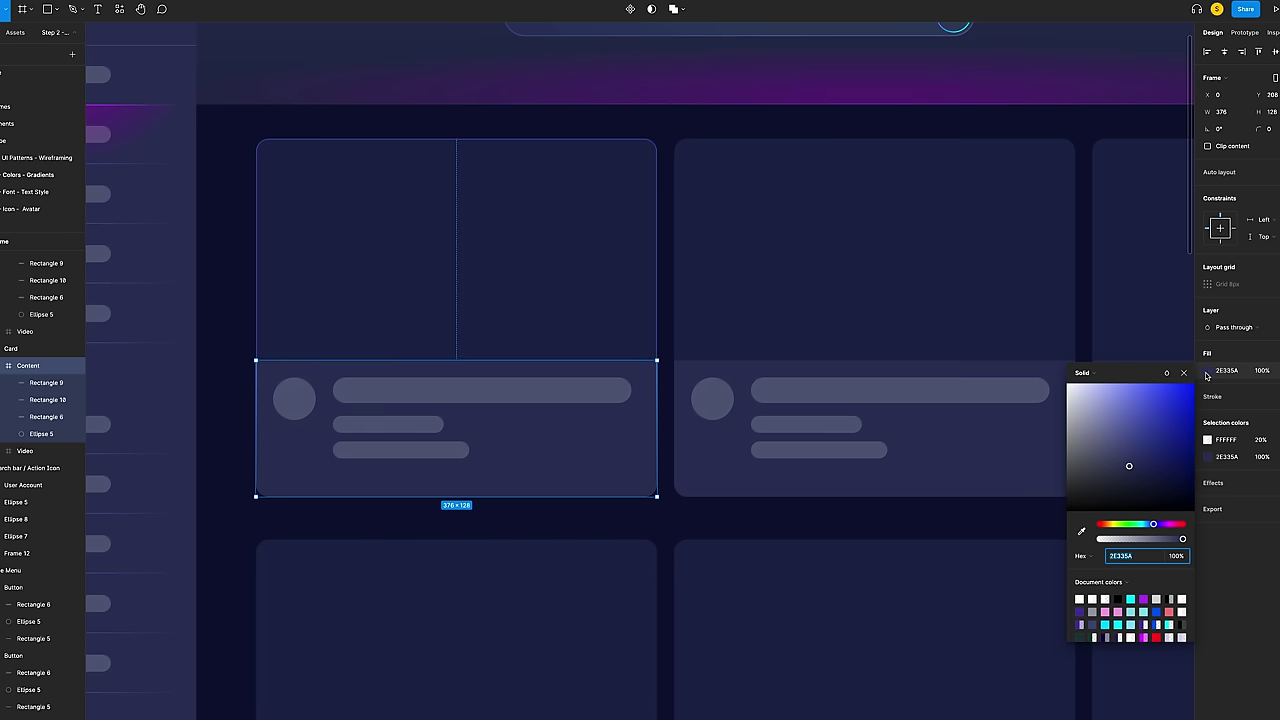
{"action": "left_click", "coordinate": [1086, 374]}
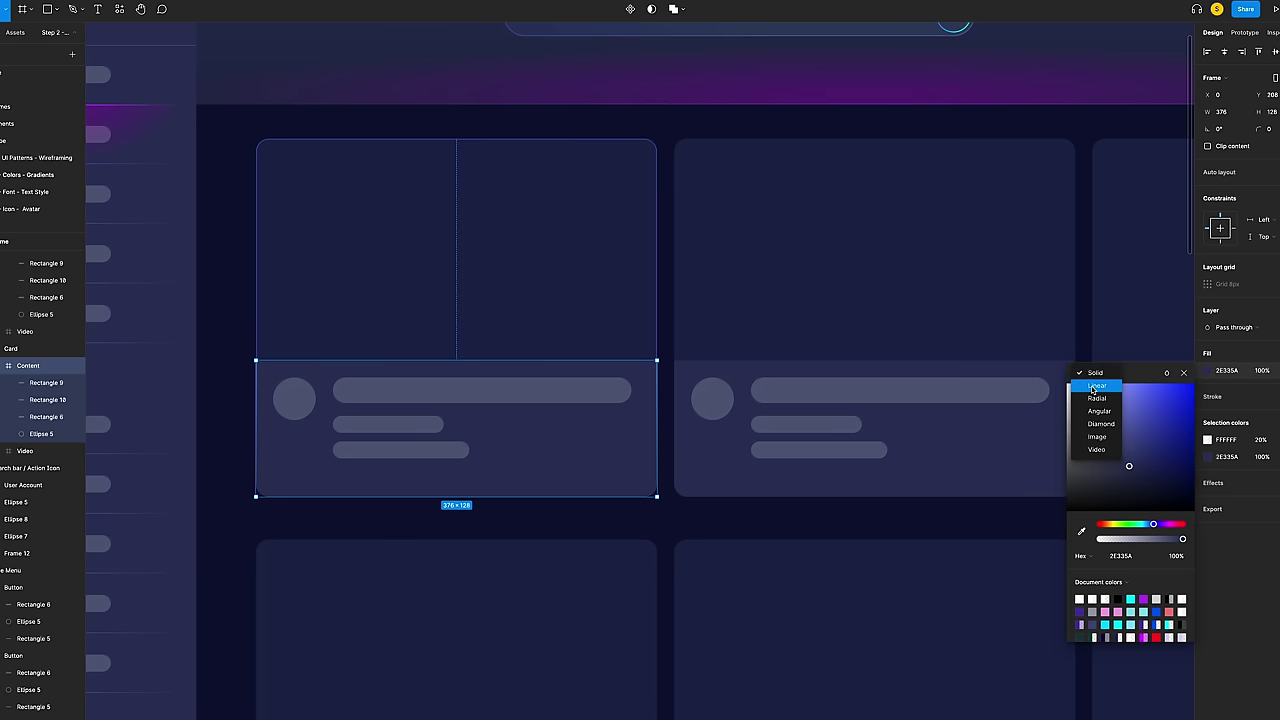
{"action": "left_click", "coordinate": [1095, 386]}
{"action": "type", "text": "483"}
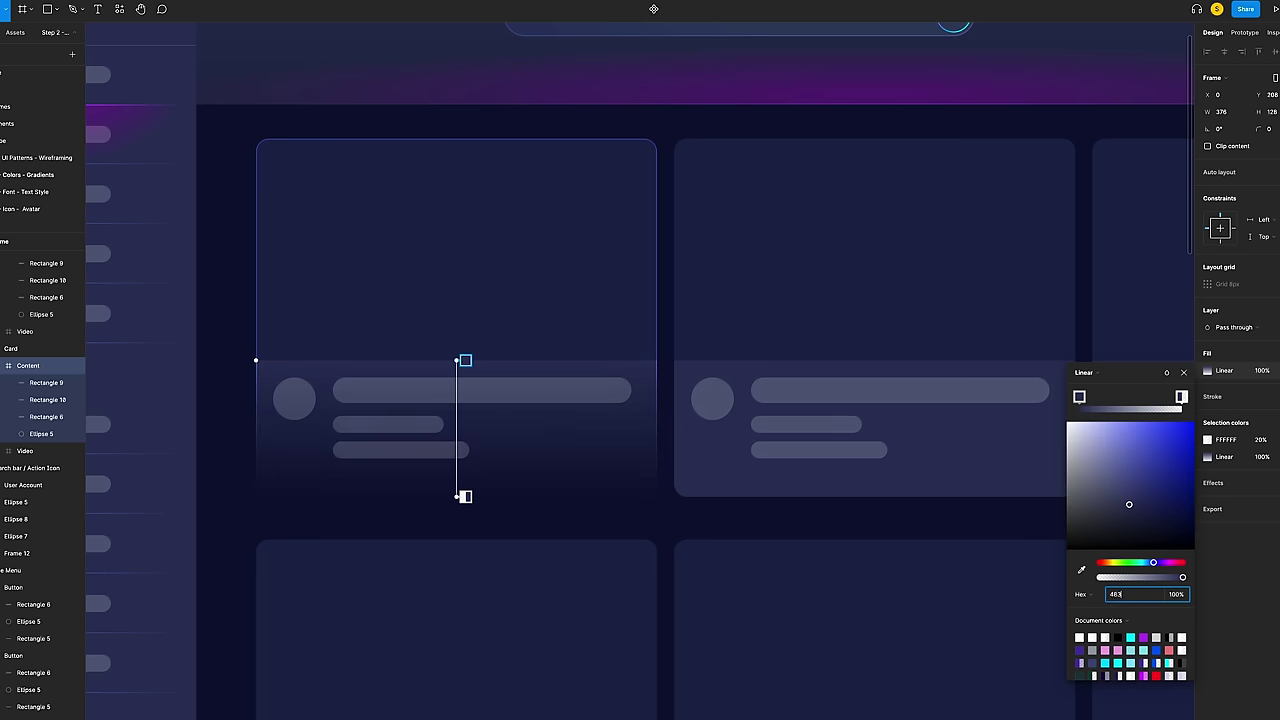
{"action": "type", "text": "19D"}
{"action": "key", "text": "Return"}
{"action": "key", "text": "ctrl+c"}
{"action": "key", "text": "Return"}
Step: Set the transparent end stop of the Content frame's gradient to 48319D and the fill's opacity to 20%
{"action": "left_click", "coordinate": [465, 496]}
{"action": "left_click", "coordinate": [1141, 596]}
{"action": "key", "text": "ctrl+v"}
{"action": "key", "text": "Return"}
{"action": "left_click", "coordinate": [1183, 372]}
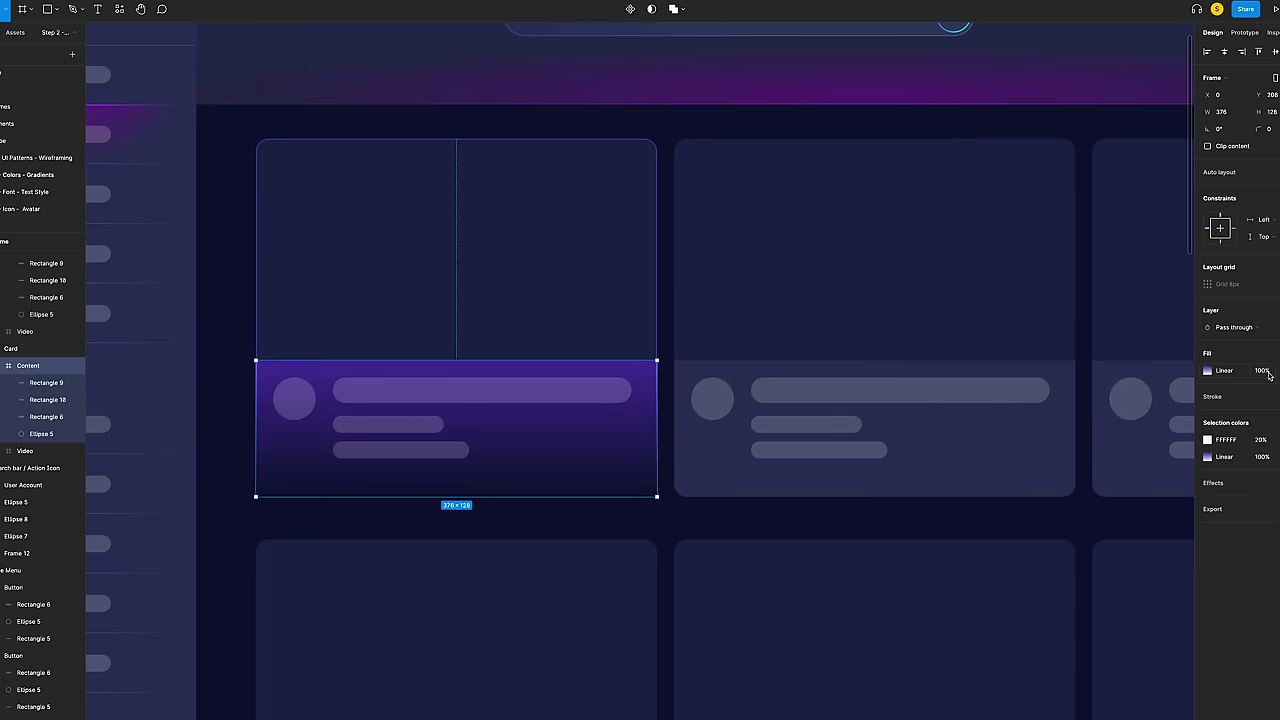
{"action": "left_click", "coordinate": [1264, 371]}
{"action": "type", "text": "20"}
{"action": "key", "text": "Return"}
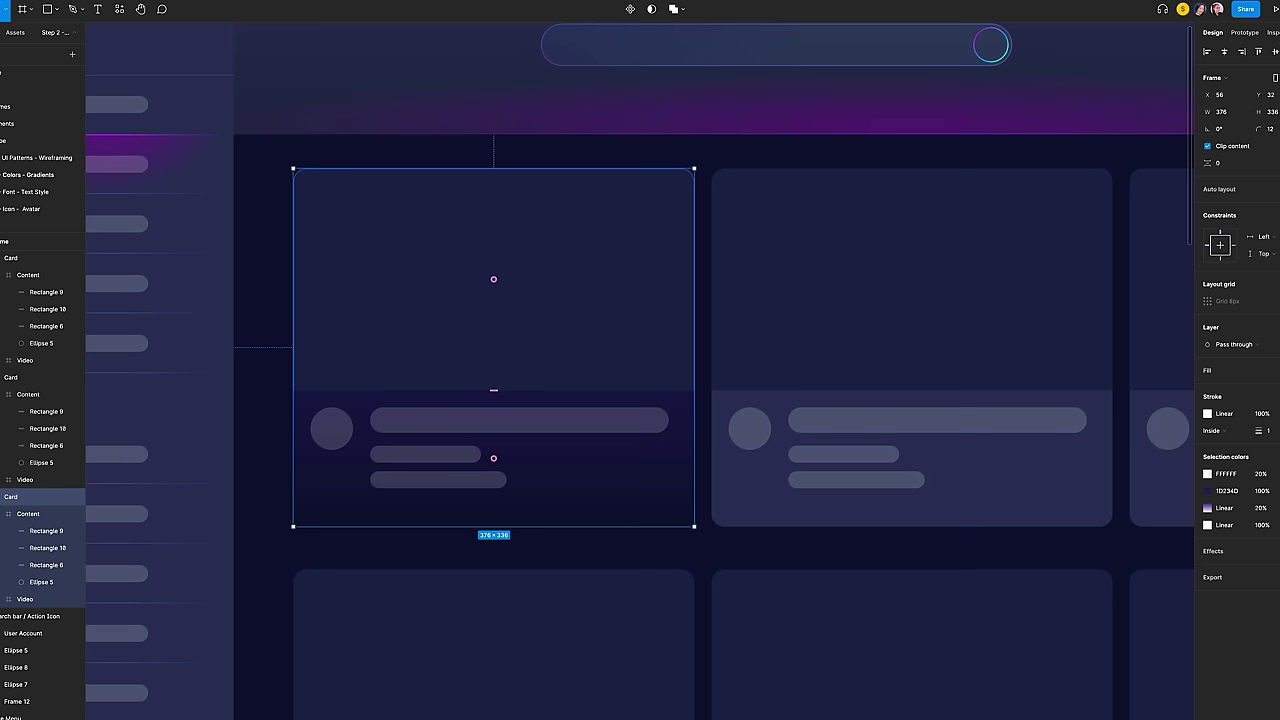
Step: Set the first card's gradient stroke opacity to 70% and copy the Content frame's properties onto its Video frame
{"action": "left_click", "coordinate": [1267, 415]}
{"action": "left_click", "coordinate": [610, 462]}
{"action": "right_click", "coordinate": [611, 395]}
{"action": "mouse_move", "coordinate": [640, 440]}
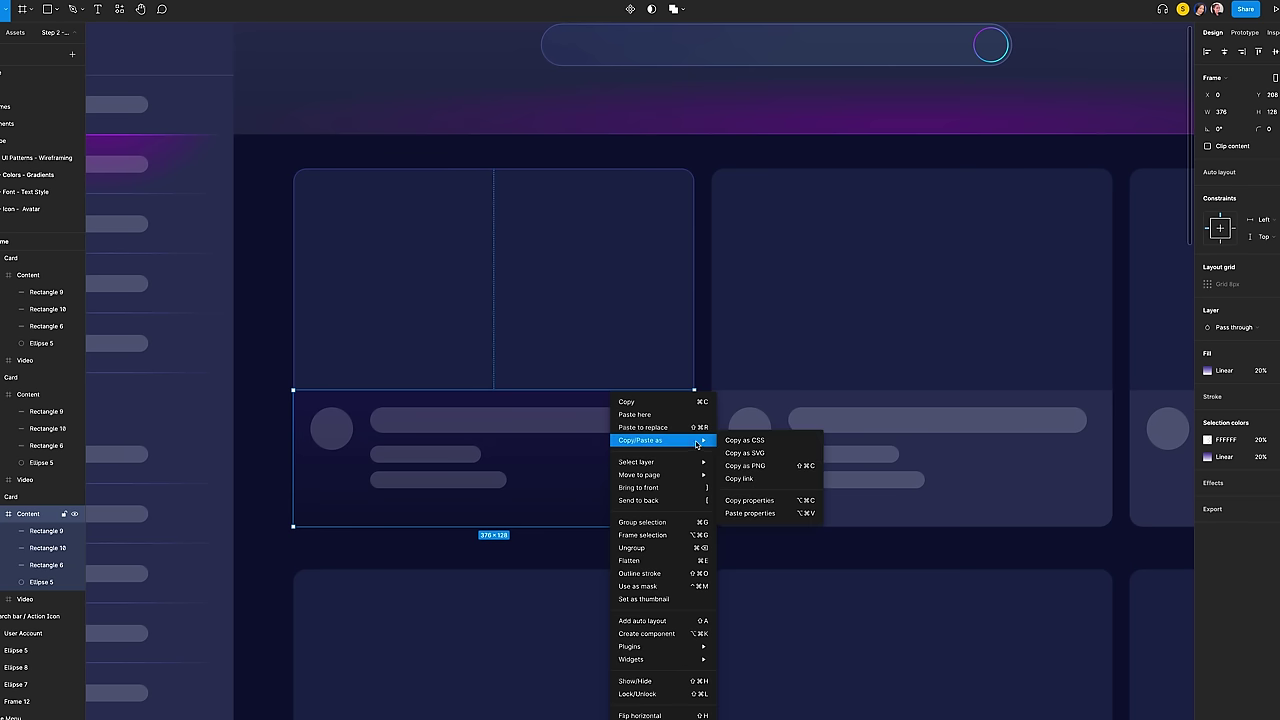
{"action": "left_click", "coordinate": [752, 500]}
{"action": "right_click", "coordinate": [574, 331]}
{"action": "mouse_move", "coordinate": [640, 375]}
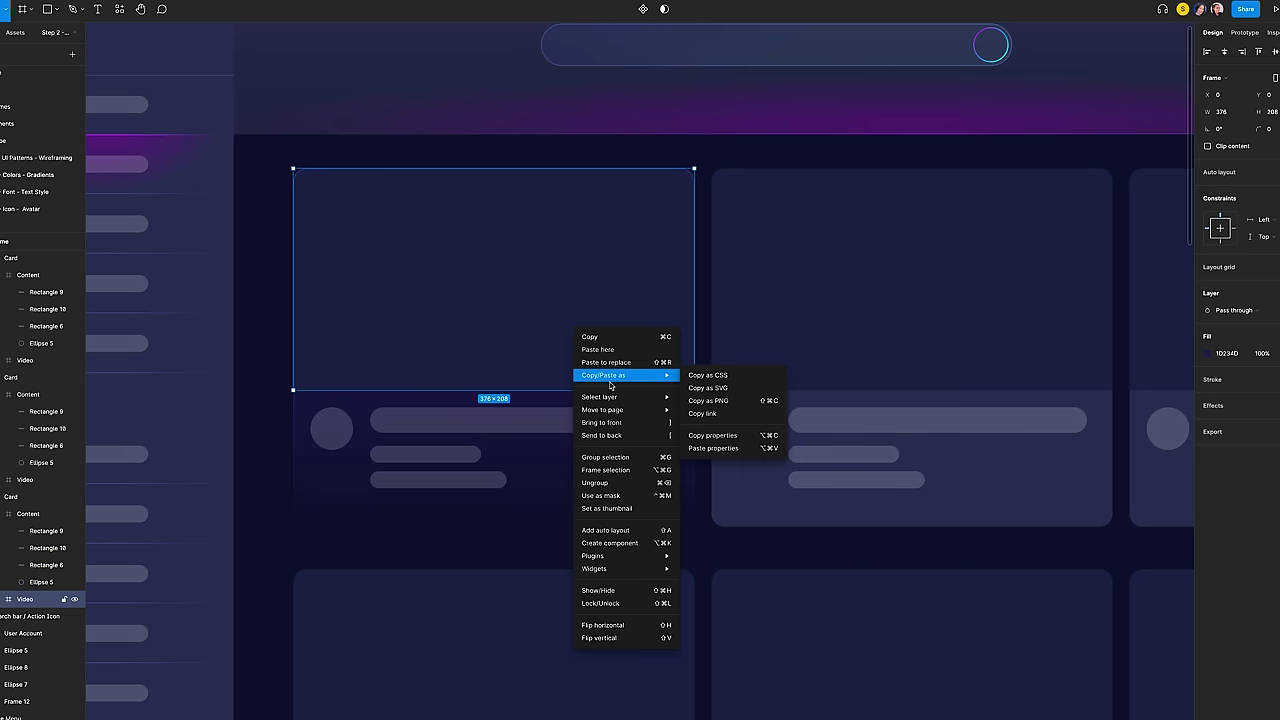
{"action": "left_click", "coordinate": [722, 448]}
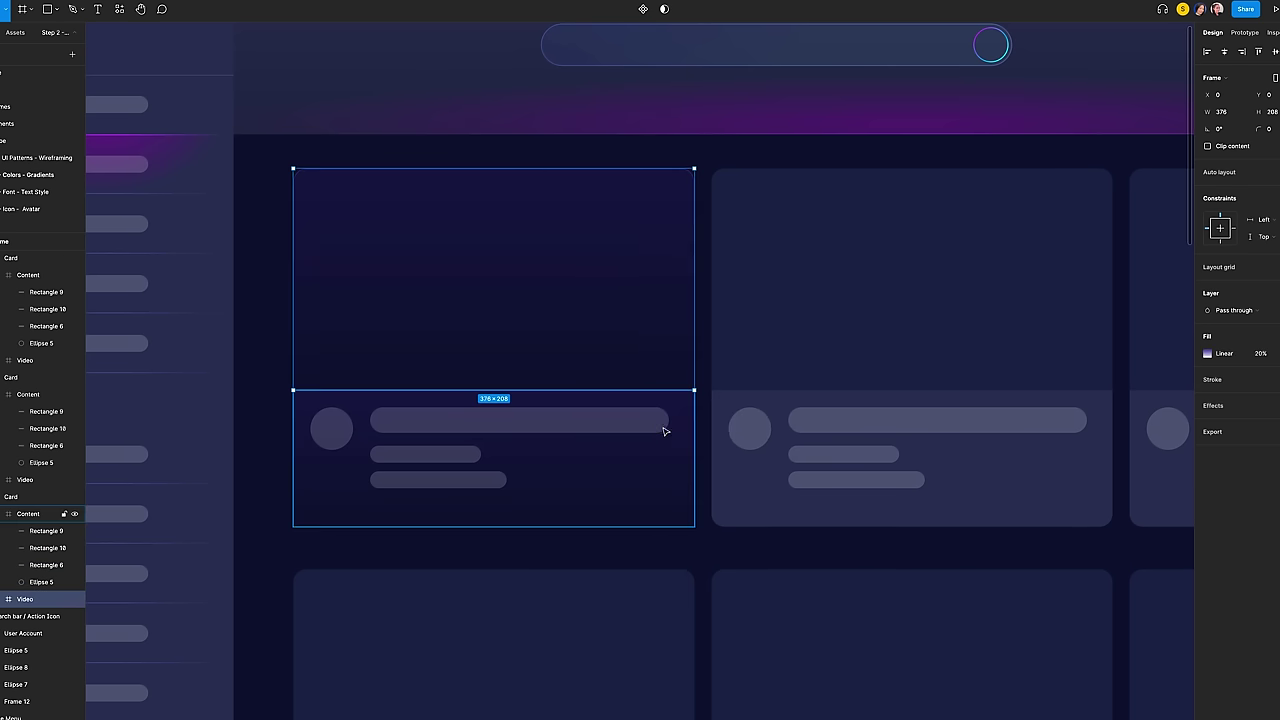
Step: Copy the finished first card and paste it to replace the other five cards in the main content
{"action": "left_click", "coordinate": [278, 417]}
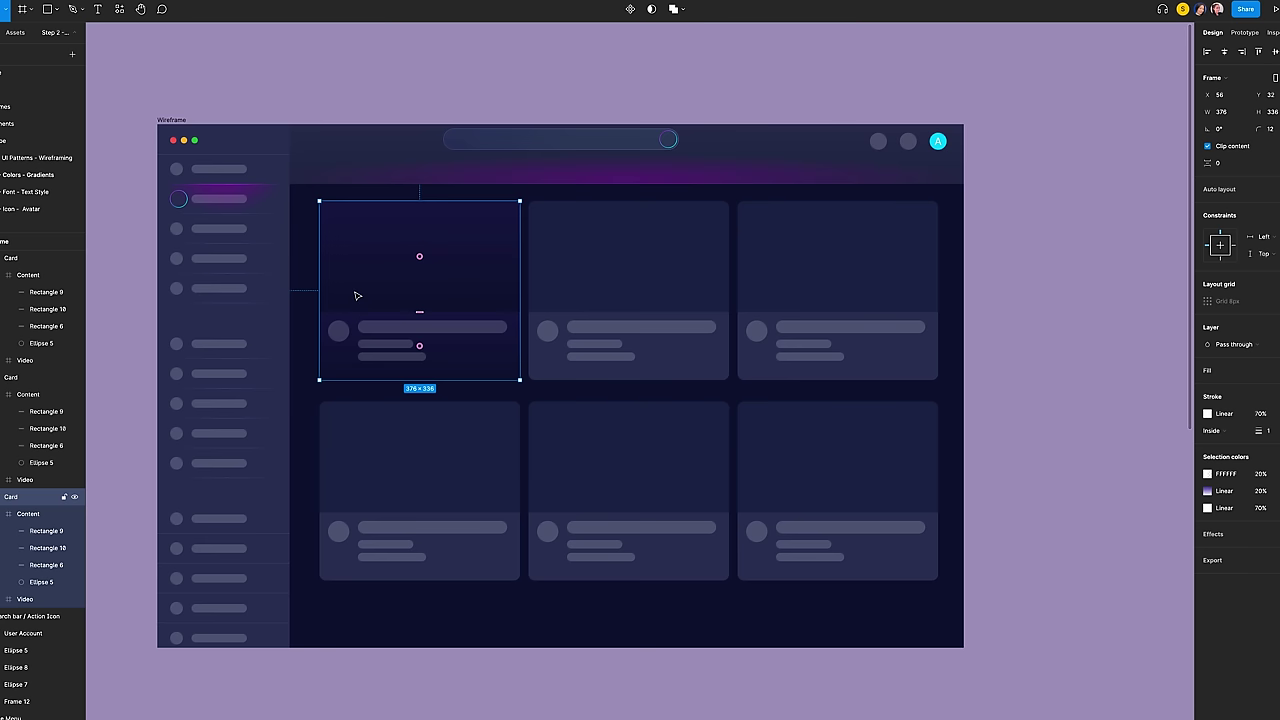
{"action": "right_click", "coordinate": [356, 293]}
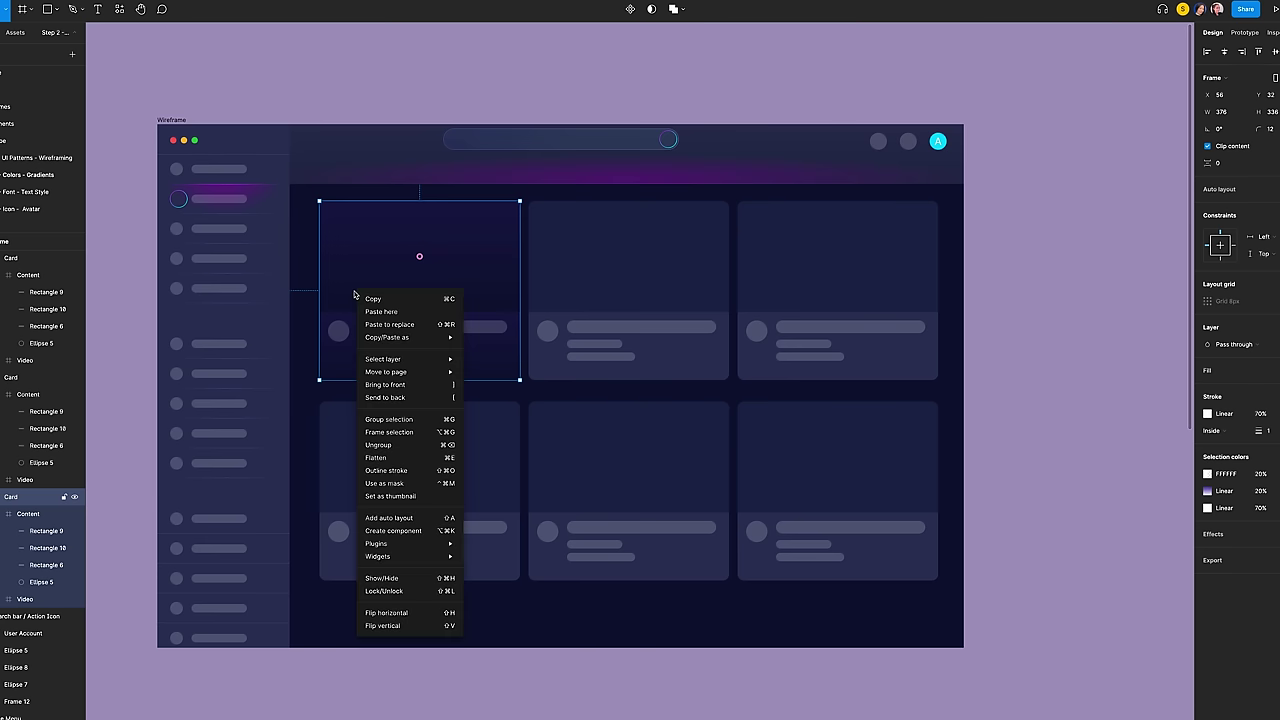
{"action": "left_click", "coordinate": [372, 299]}
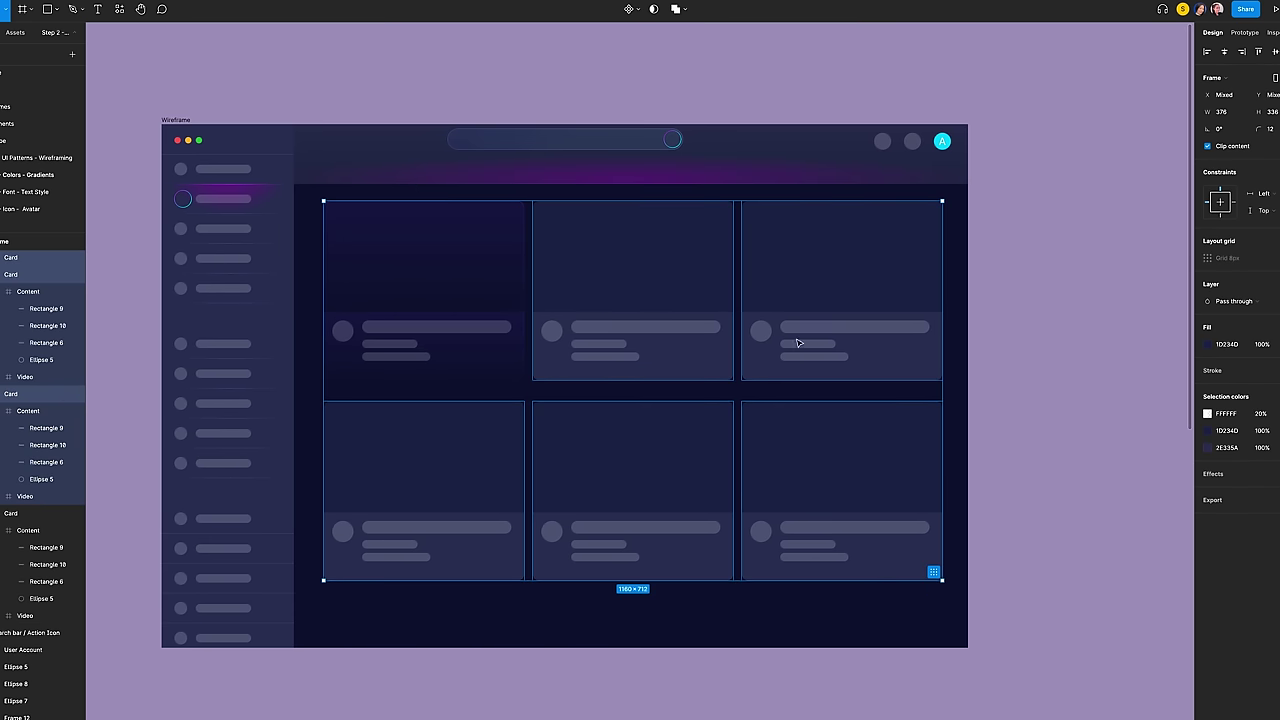
{"action": "right_click", "coordinate": [909, 362]}
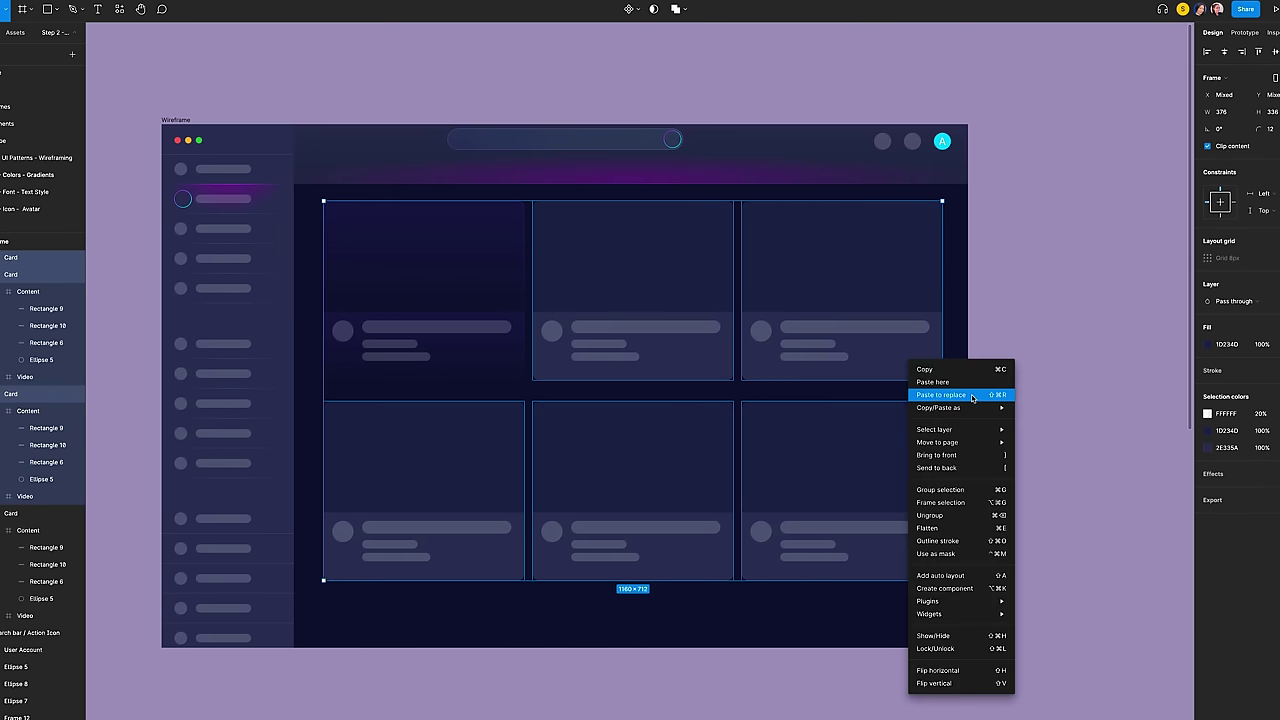
{"action": "left_click", "coordinate": [940, 395]}
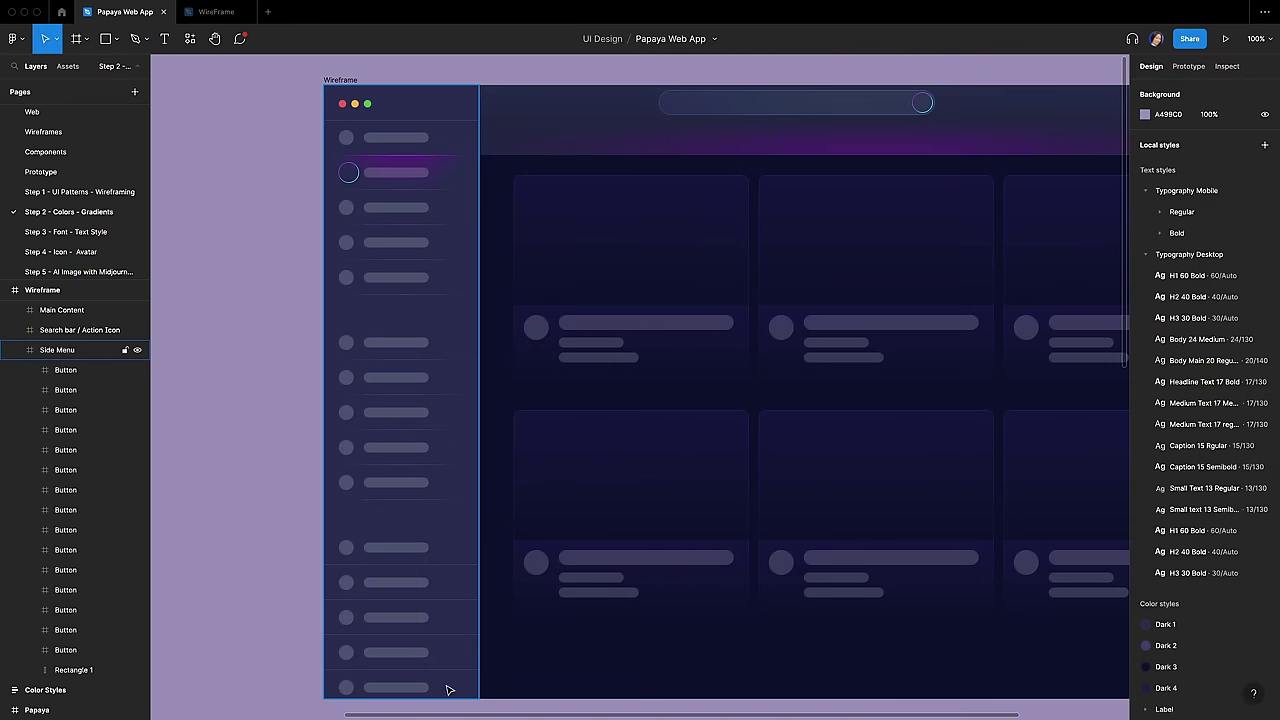
Step: Remove the fill from Rectangle 1, the background behind the side menu buttons
{"action": "left_click", "coordinate": [92, 671]}
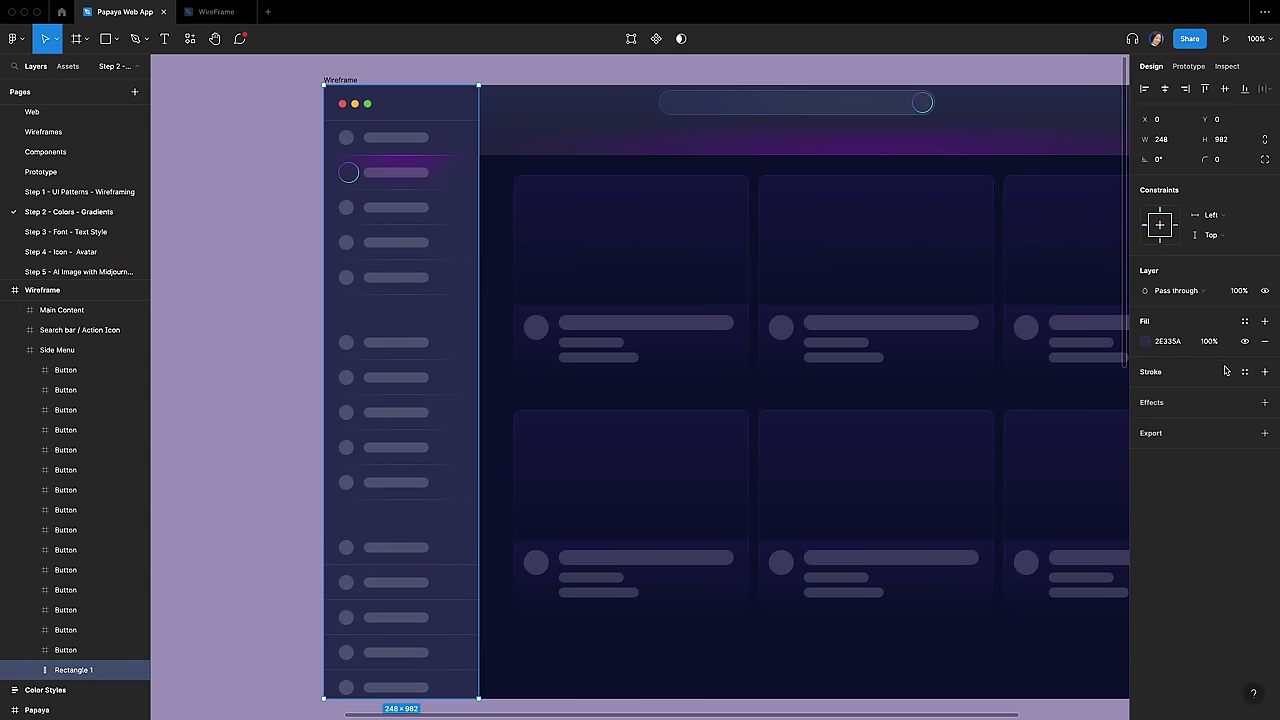
{"action": "left_click", "coordinate": [1266, 345]}
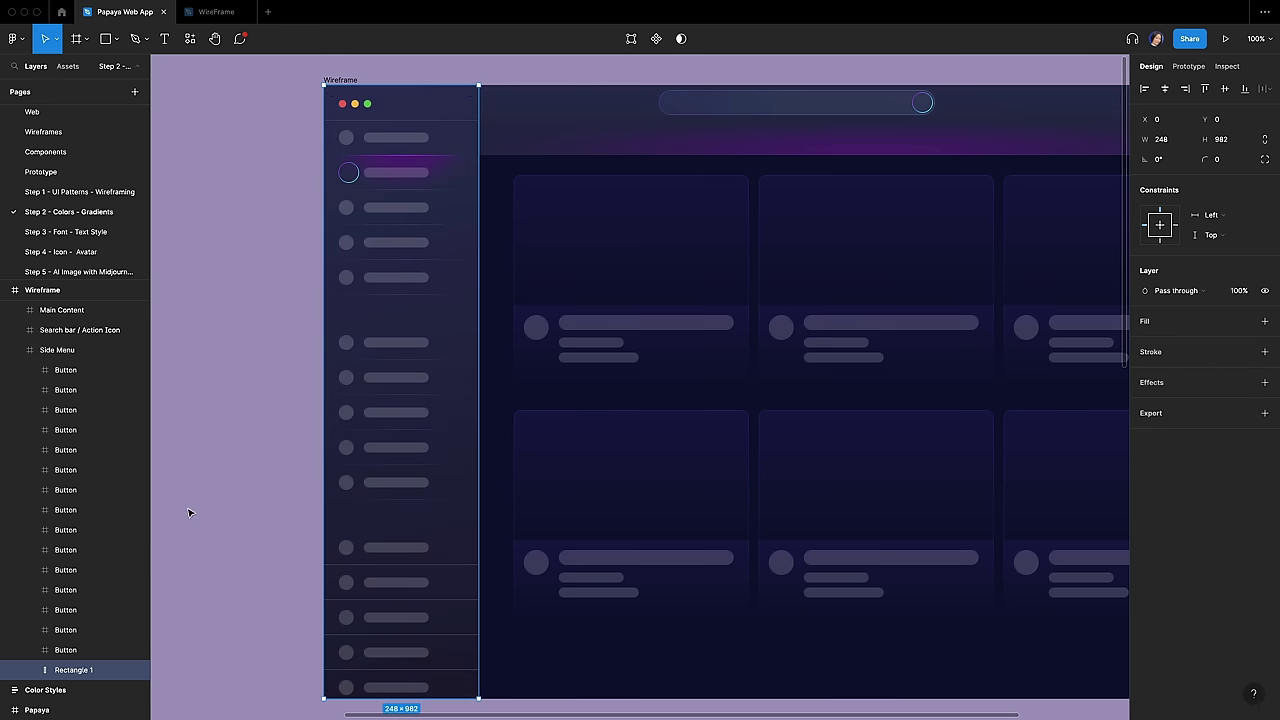
{"action": "left_click", "coordinate": [205, 478]}
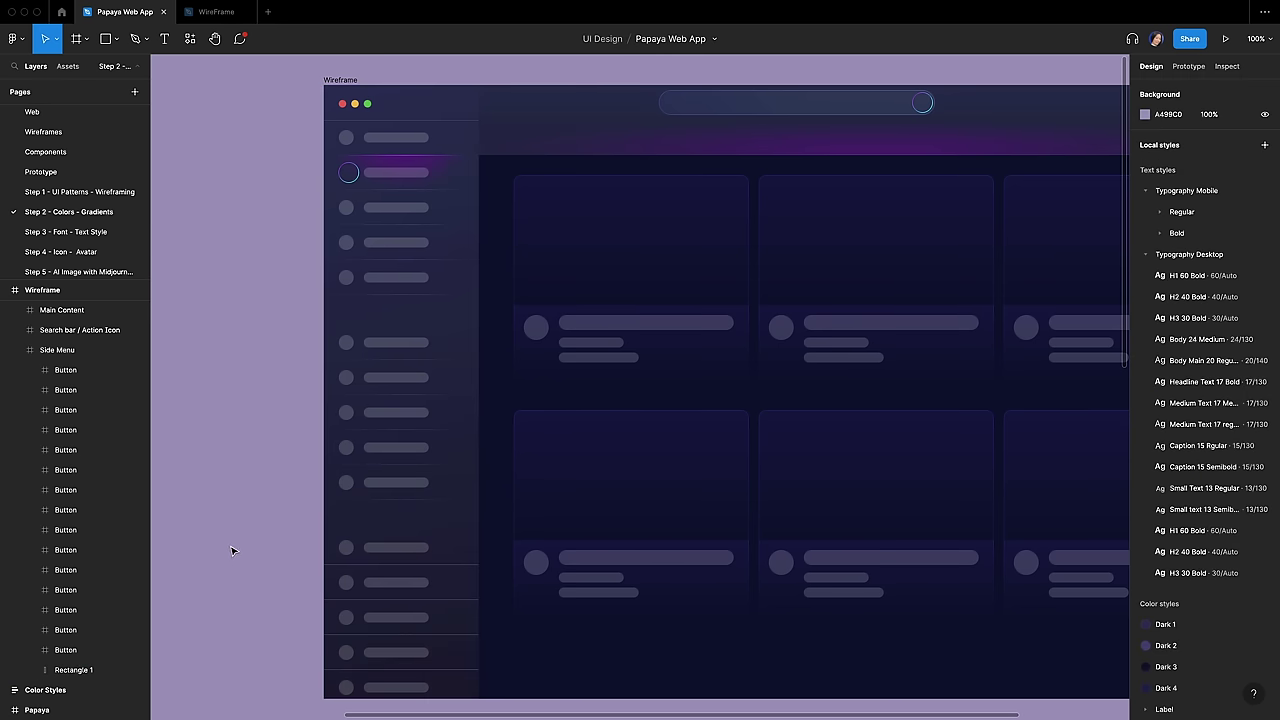
{"action": "key", "text": "ctrl+backslash"}
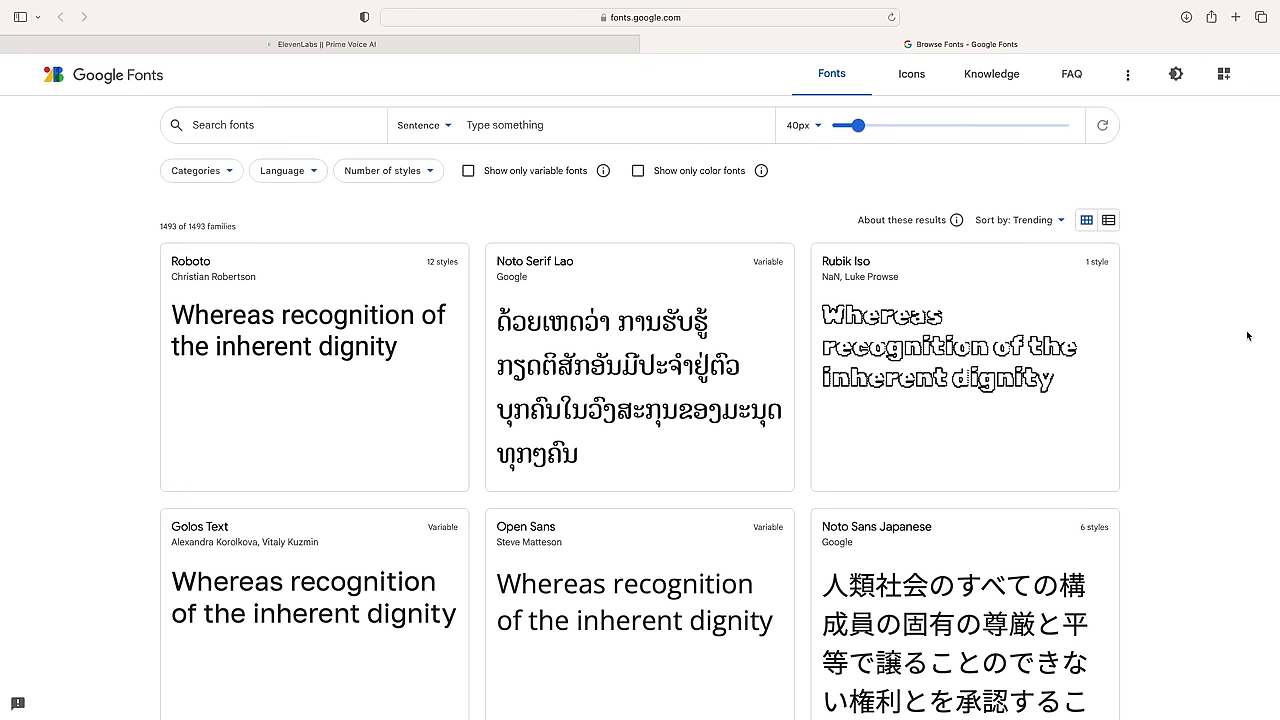
Step: Browse font options on Google Fonts and Apple Developer's Fonts page, including SF Pro for the account menu text
{"action": "scroll", "coordinate": [1247, 336], "scroll_direction": "down", "scroll_amount": 5}
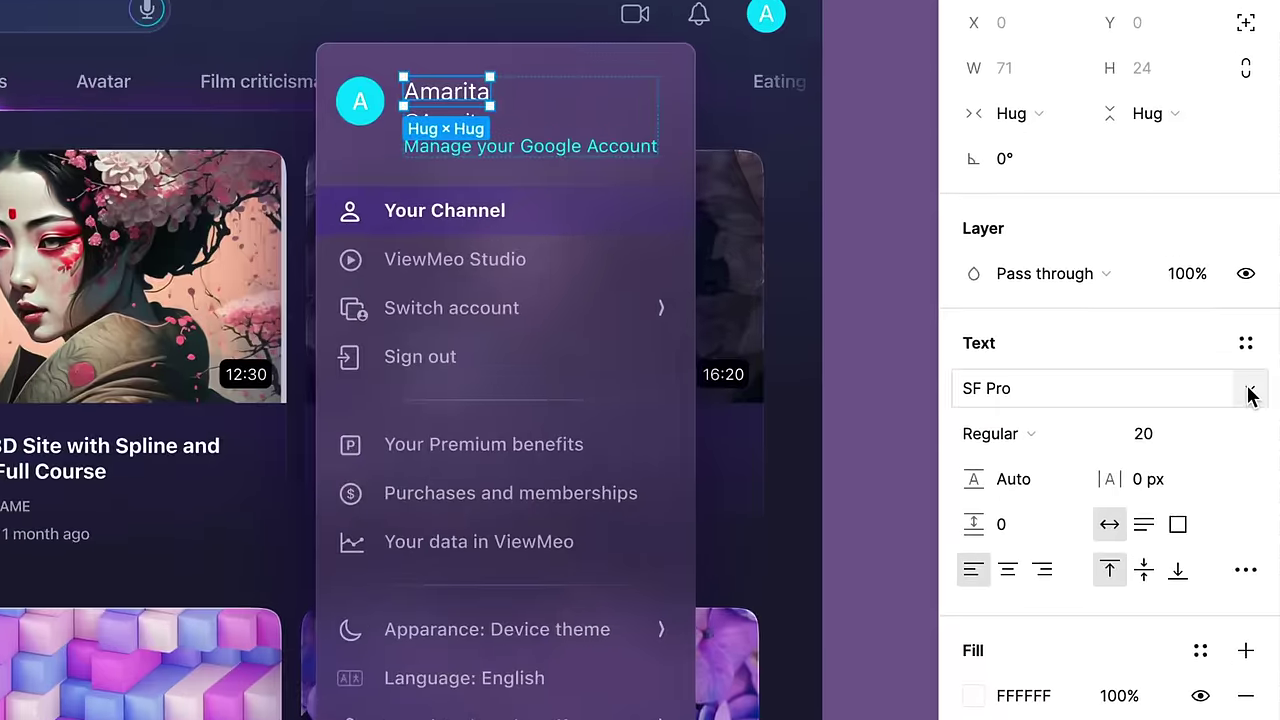
{"action": "left_click", "coordinate": [1253, 373]}
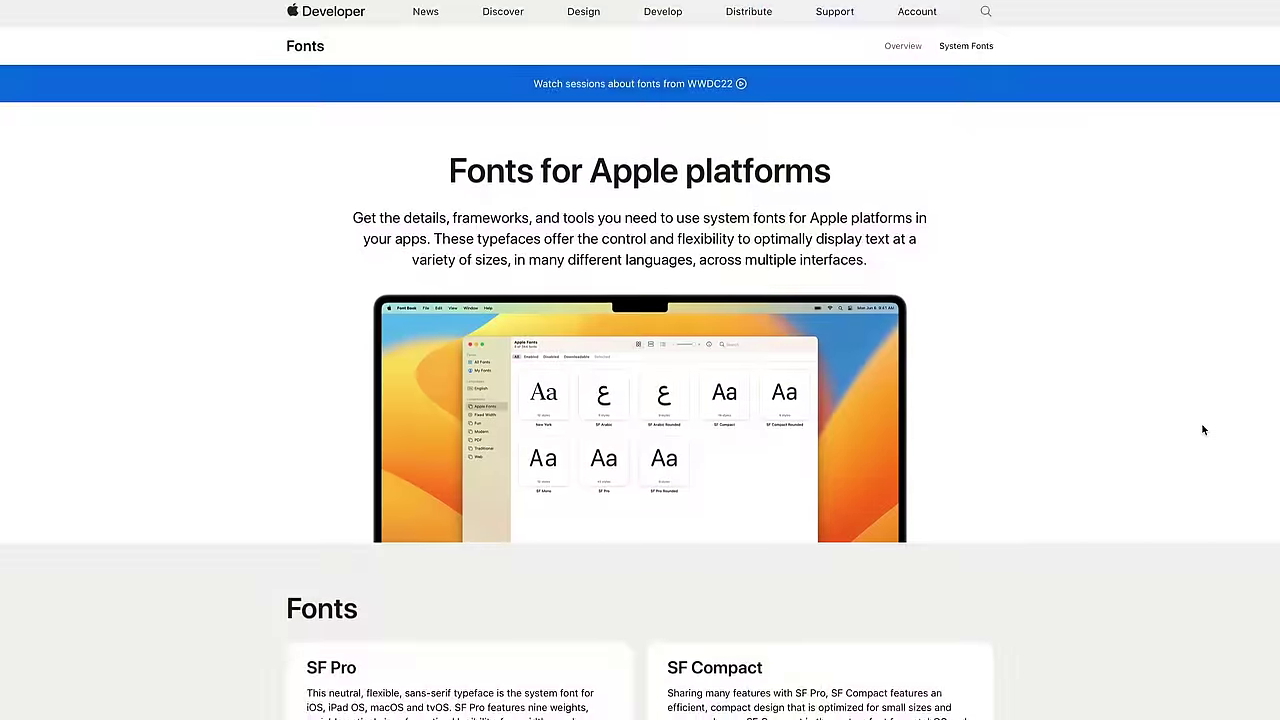
{"action": "scroll", "coordinate": [1203, 430], "scroll_direction": "down", "scroll_amount": 1}
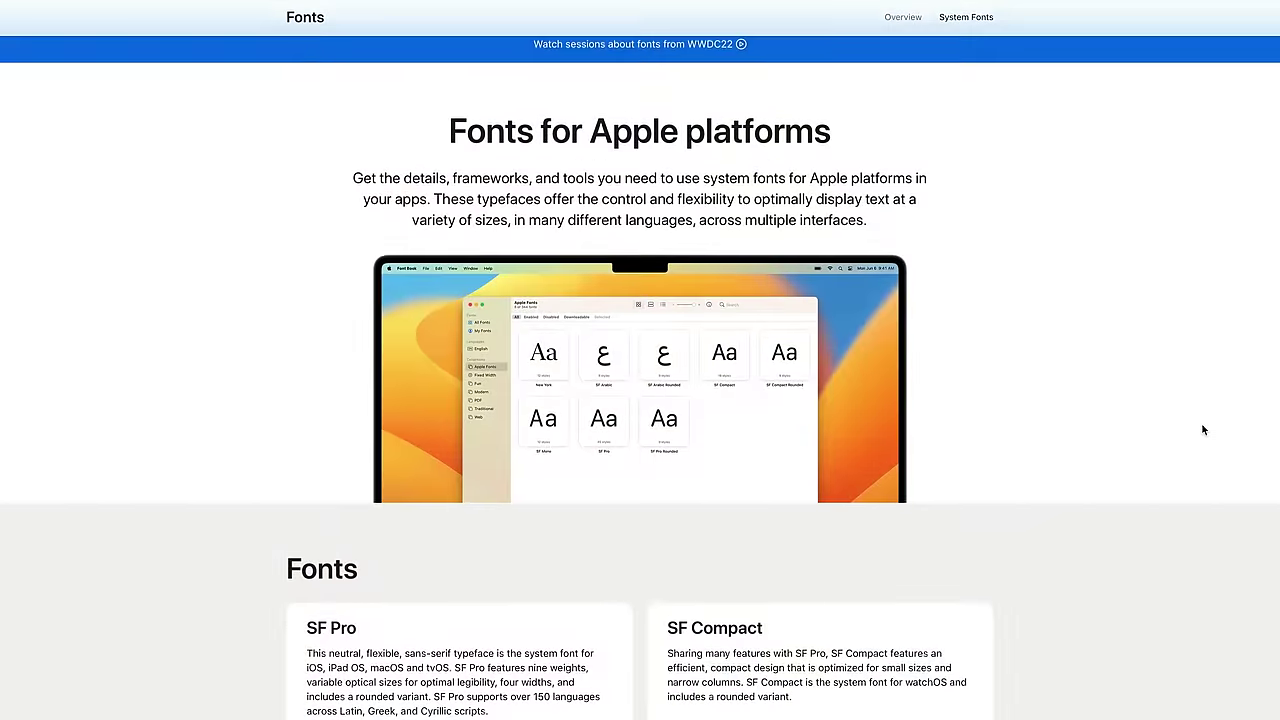
{"action": "scroll", "coordinate": [1203, 430], "scroll_direction": "down", "scroll_amount": 3}
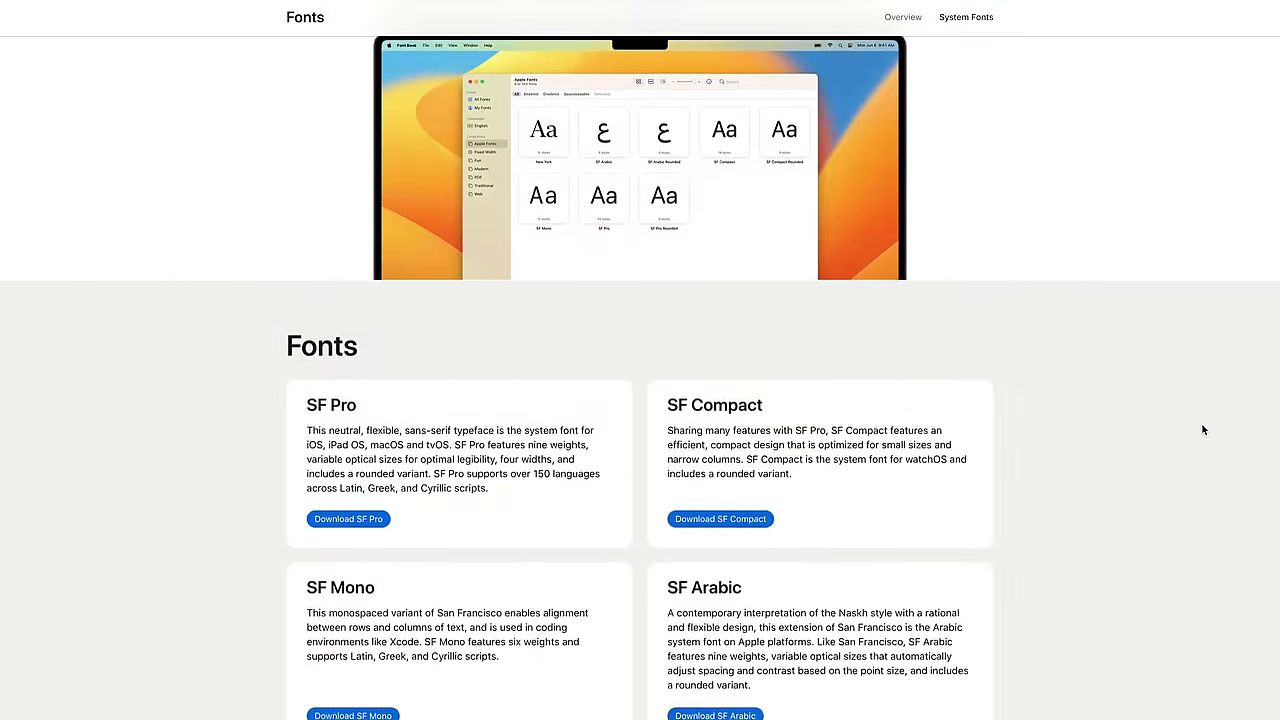
{"action": "scroll", "coordinate": [1203, 430], "scroll_direction": "down", "scroll_amount": 3}
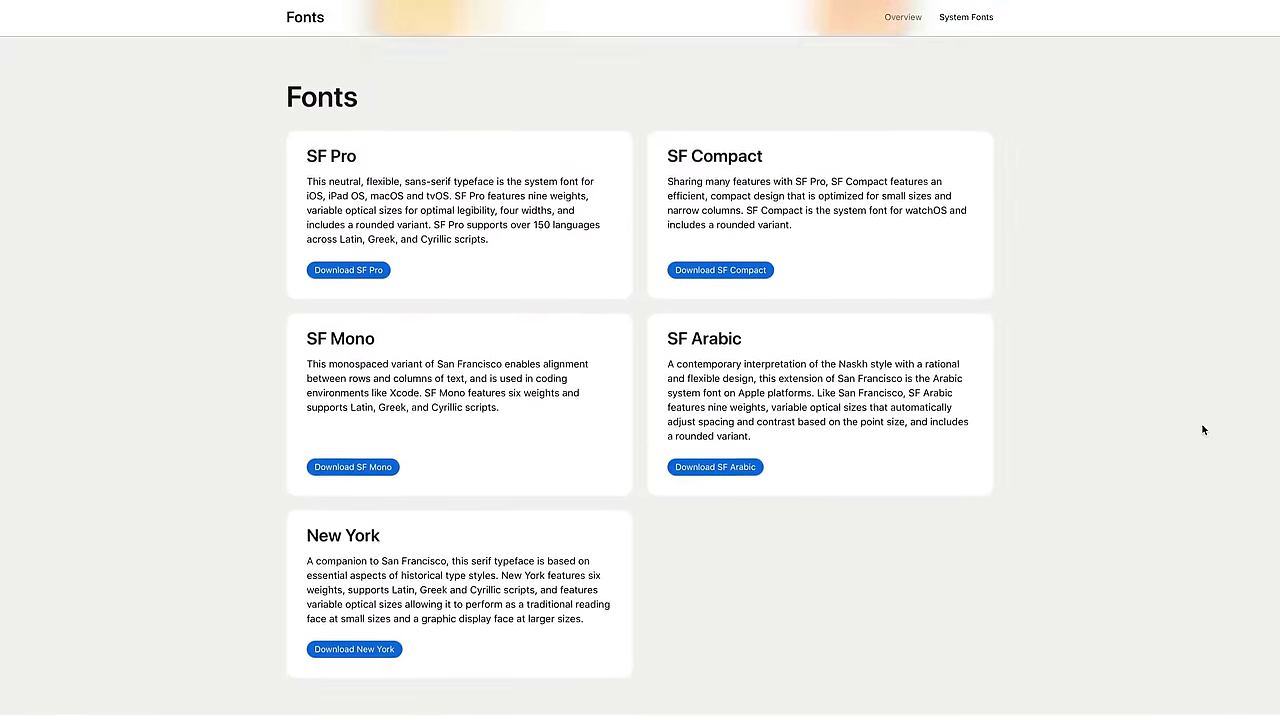
{"action": "scroll", "coordinate": [1203, 430], "scroll_direction": "down", "scroll_amount": 1}
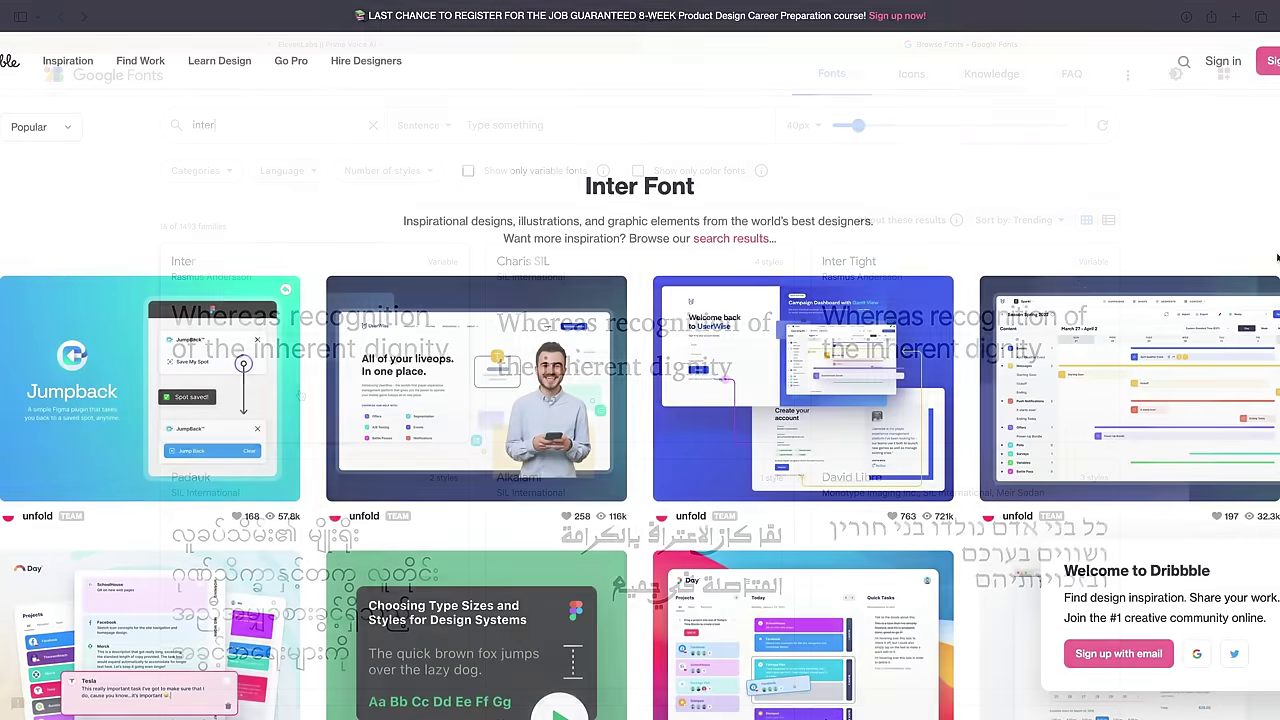
Step: Look through the Inter Font design examples on Dribbble
{"action": "scroll", "coordinate": [1277, 258], "scroll_direction": "down", "scroll_amount": 2}
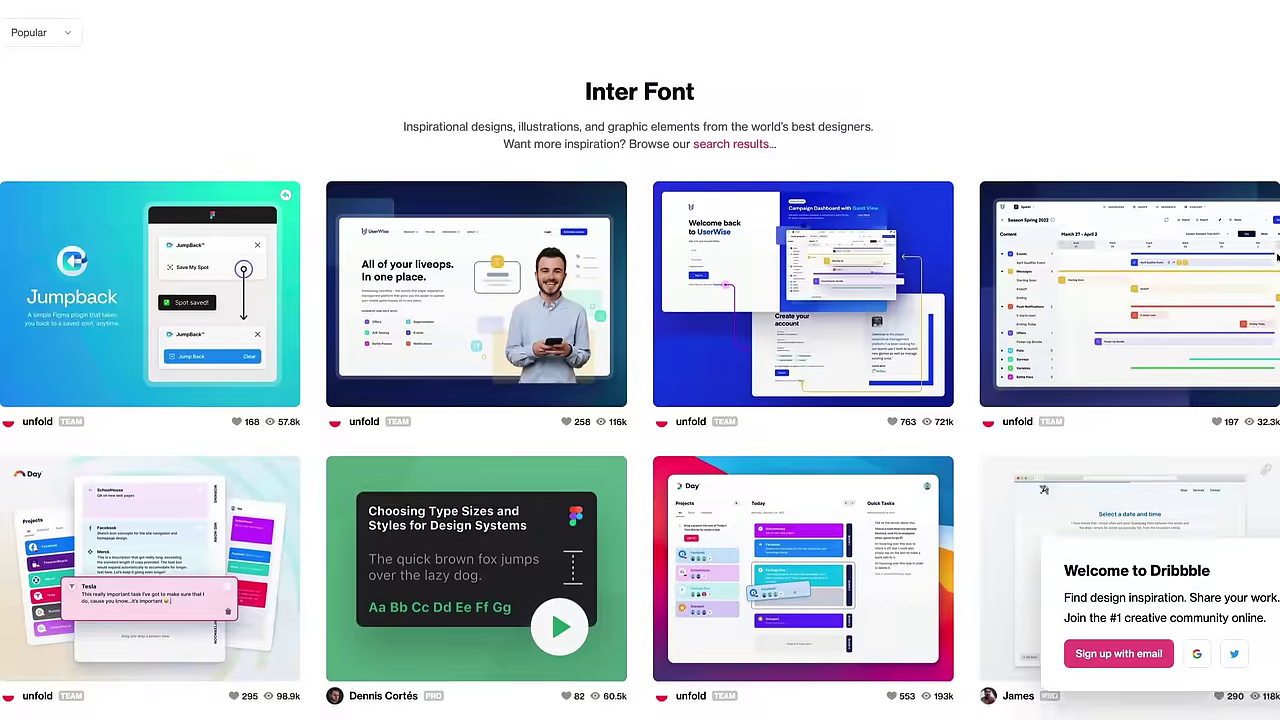
{"action": "scroll", "coordinate": [1277, 258], "scroll_direction": "down", "scroll_amount": 1}
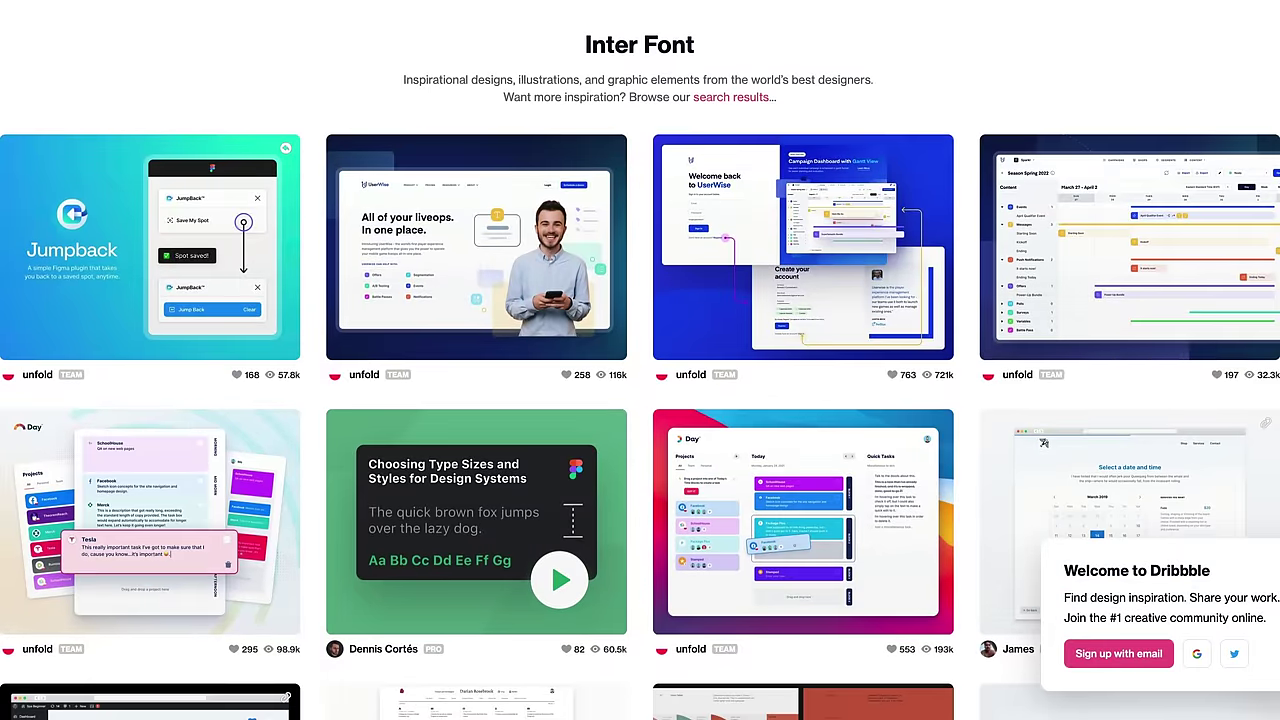
{"action": "scroll", "coordinate": [1277, 258], "scroll_direction": "down", "scroll_amount": 2}
{"action": "scroll", "coordinate": [640, 364], "scroll_direction": "down", "scroll_amount": 3}
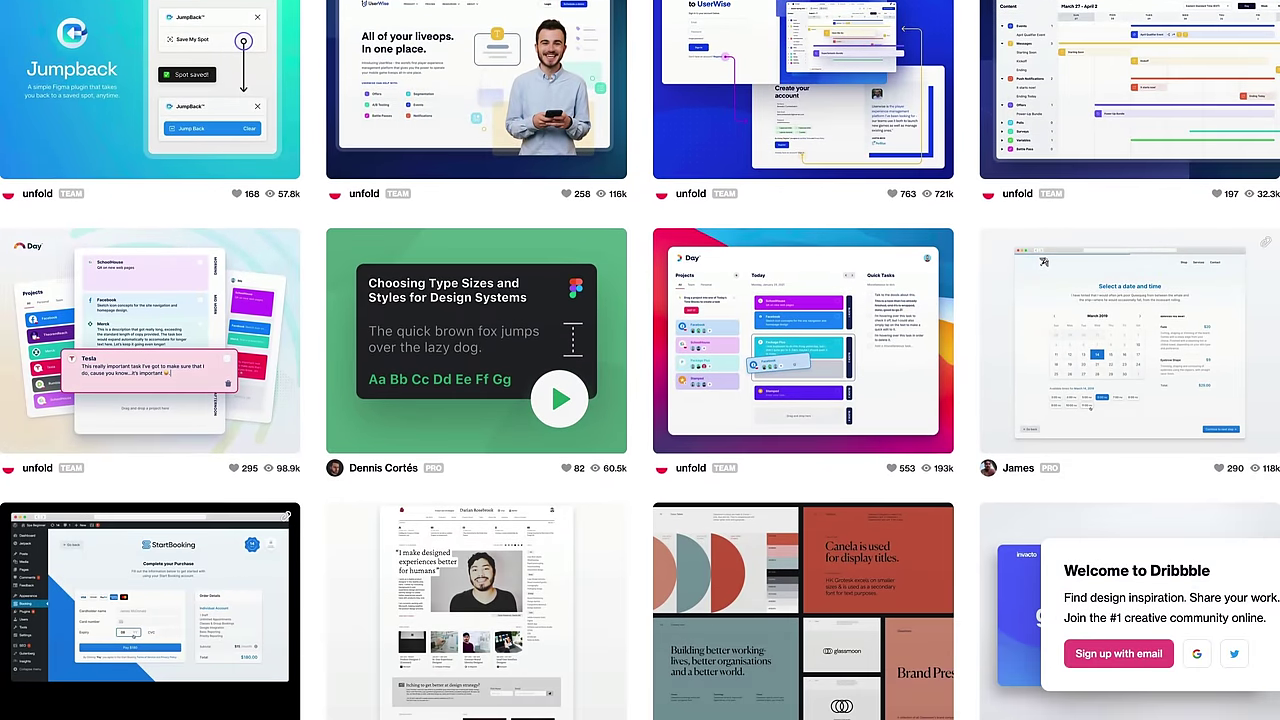
{"action": "scroll", "coordinate": [640, 364], "scroll_direction": "down", "scroll_amount": 5}
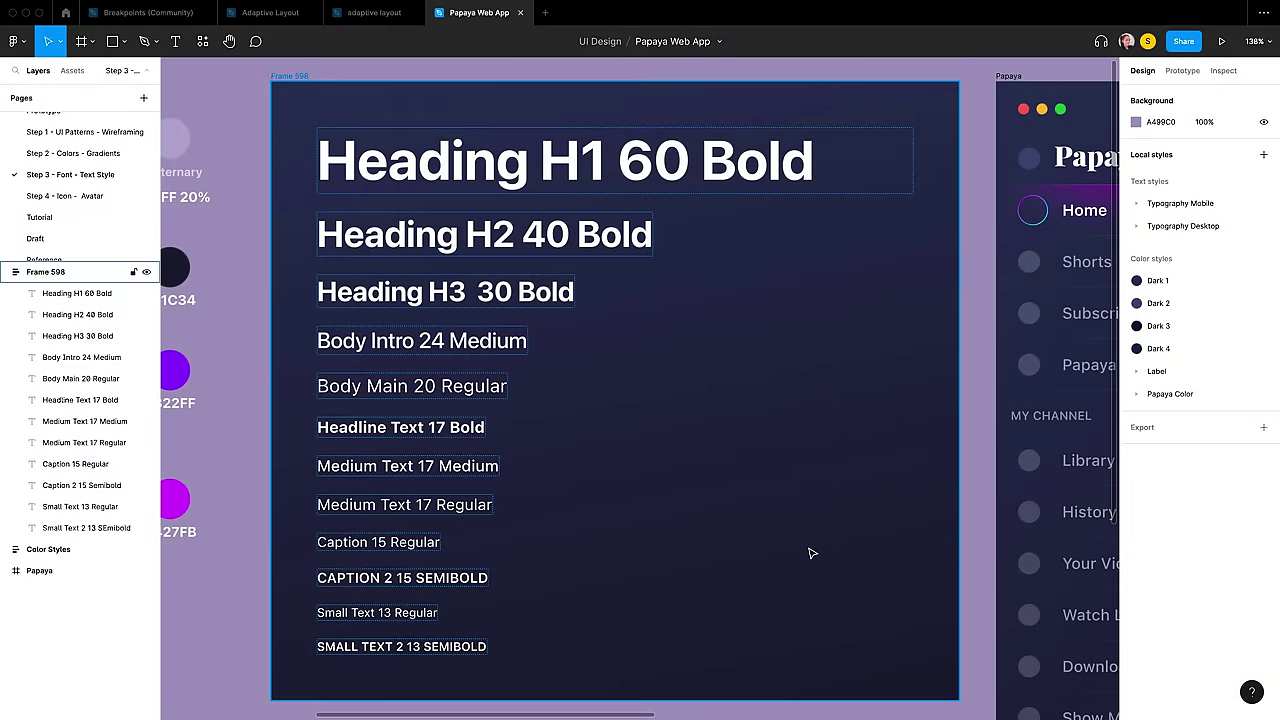
Step: In the Papaya Web App file, check the font family and weight choices of the Heading H1 60 Bold text
{"action": "left_click", "coordinate": [805, 176]}
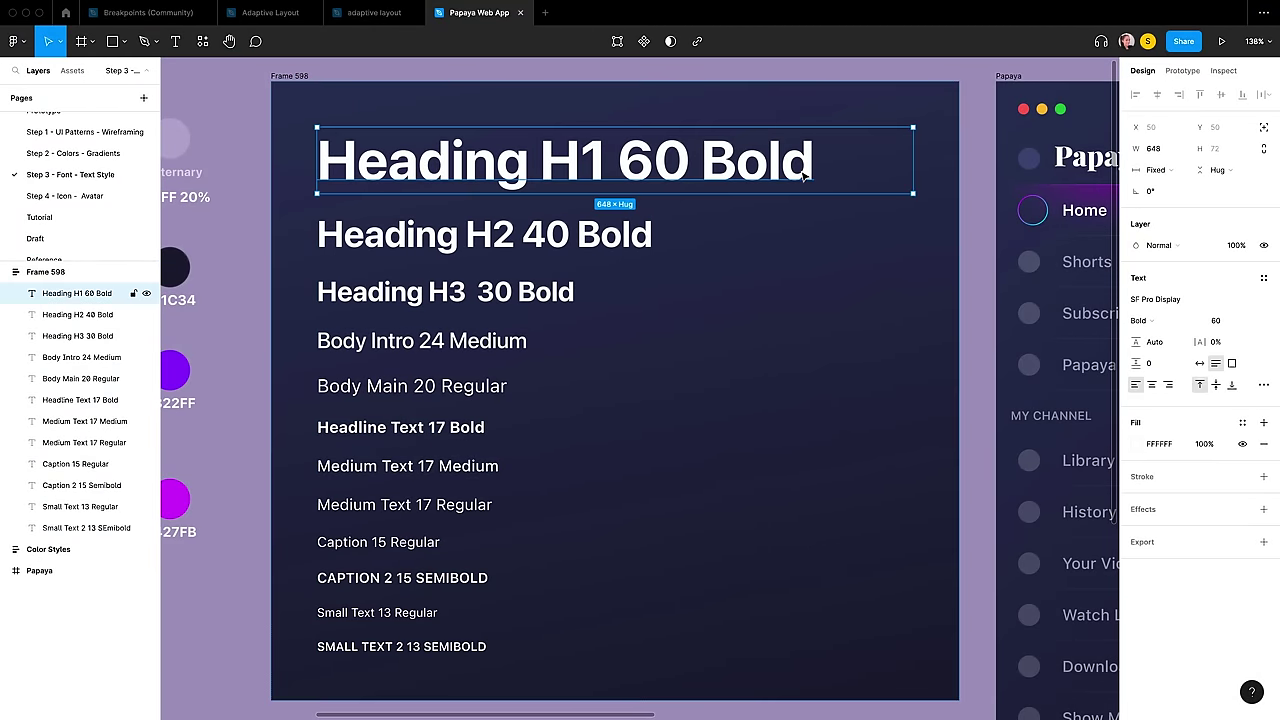
{"action": "left_click", "coordinate": [1258, 299]}
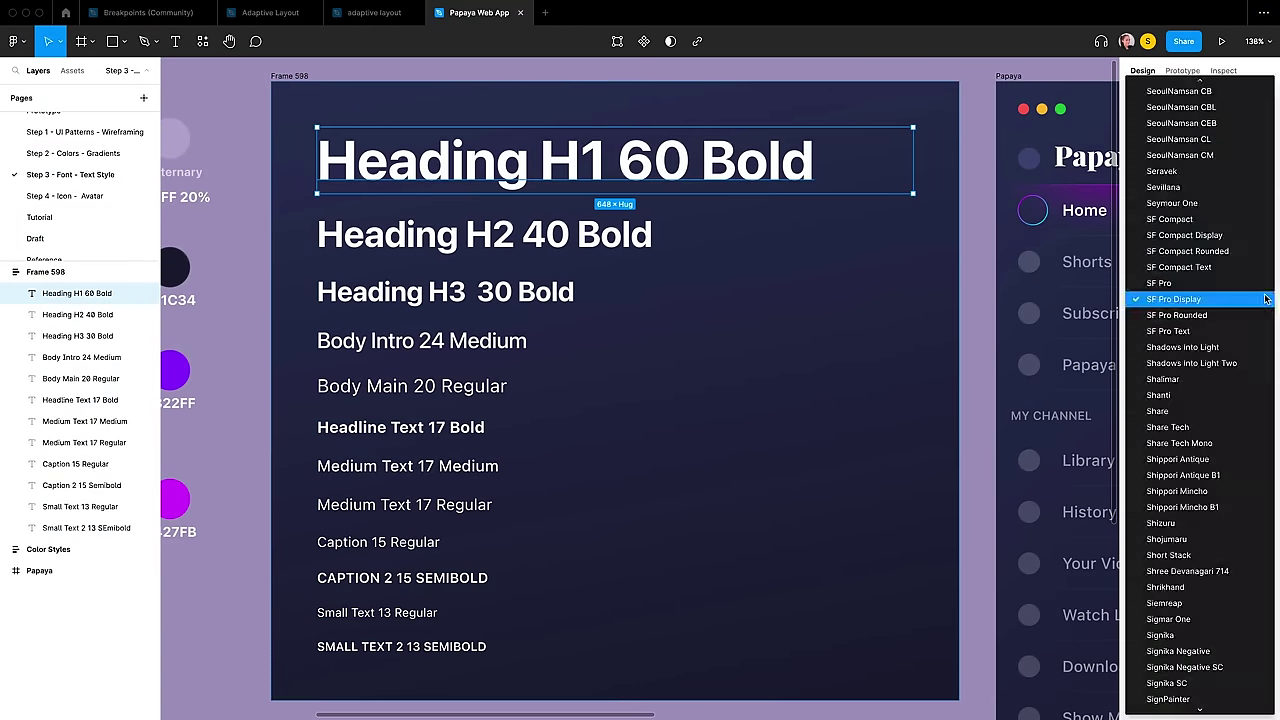
{"action": "left_click", "coordinate": [1162, 299]}
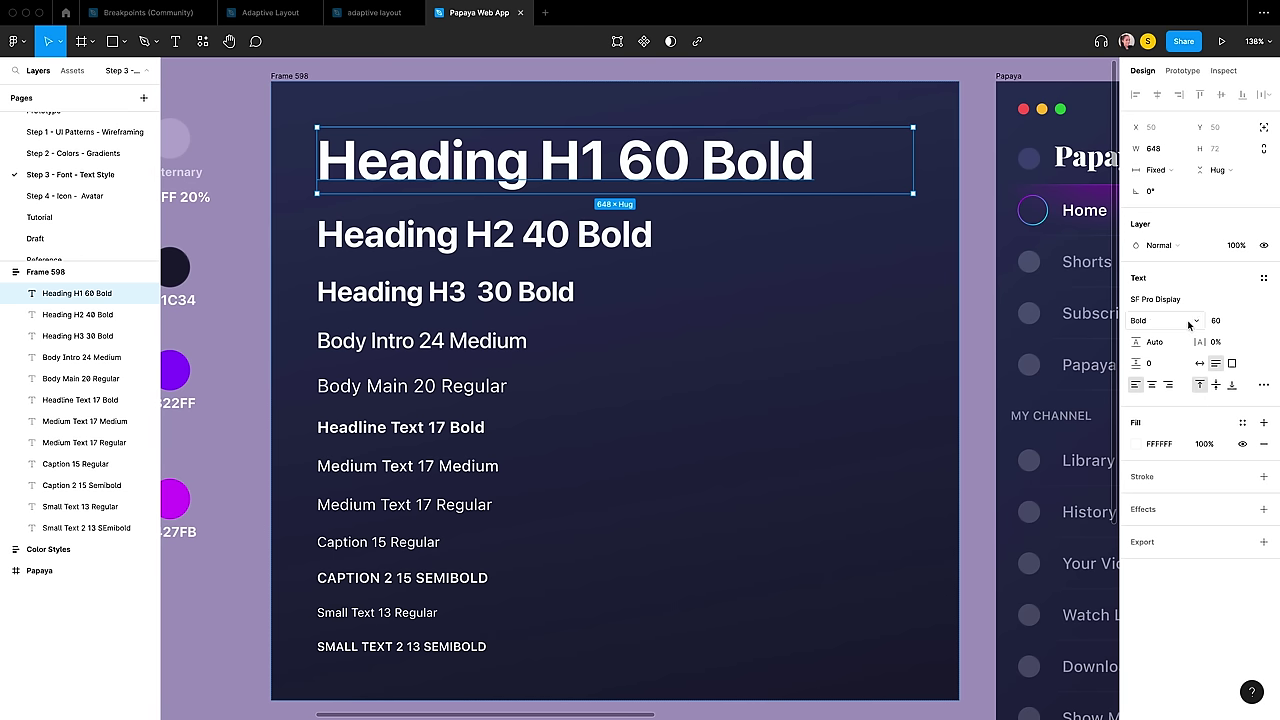
{"action": "left_click", "coordinate": [1189, 324]}
{"action": "left_click", "coordinate": [1189, 323]}
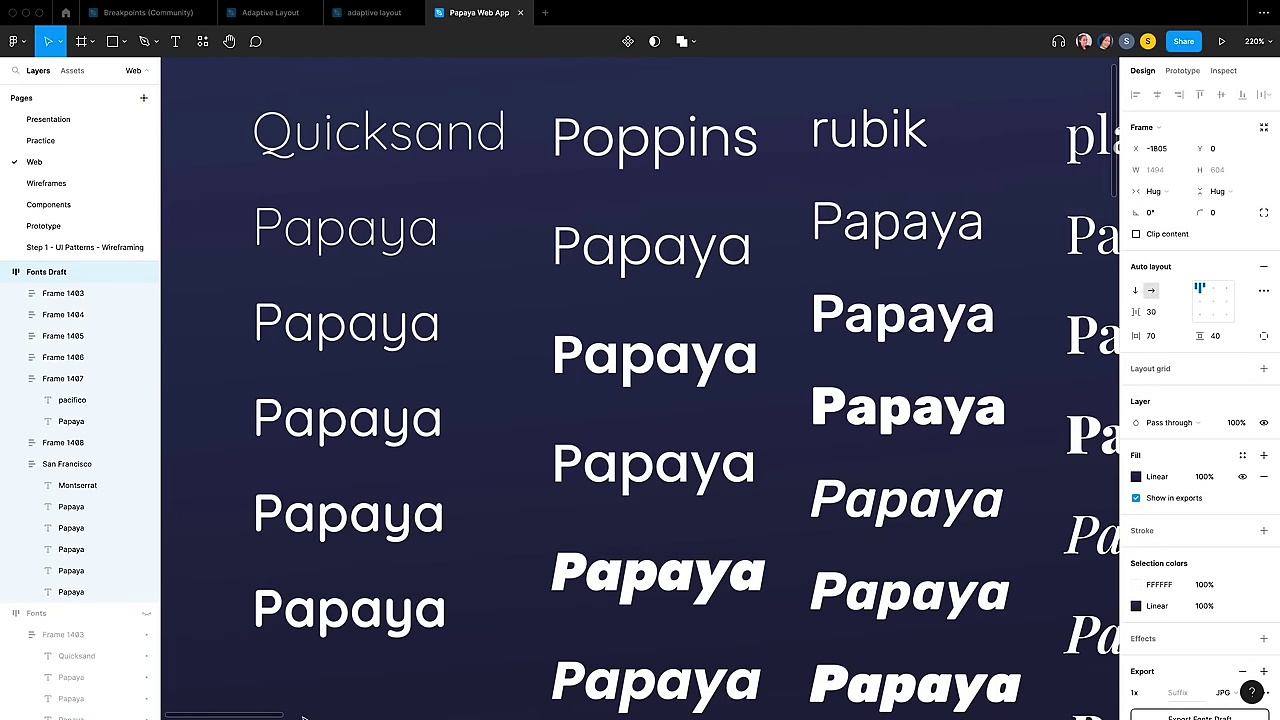
Step: Compare the Papaya wordmark samples across the typeface columns in the Fonts Draft frame
{"action": "scroll", "coordinate": [302, 716], "scroll_direction": "right", "scroll_amount": 10}
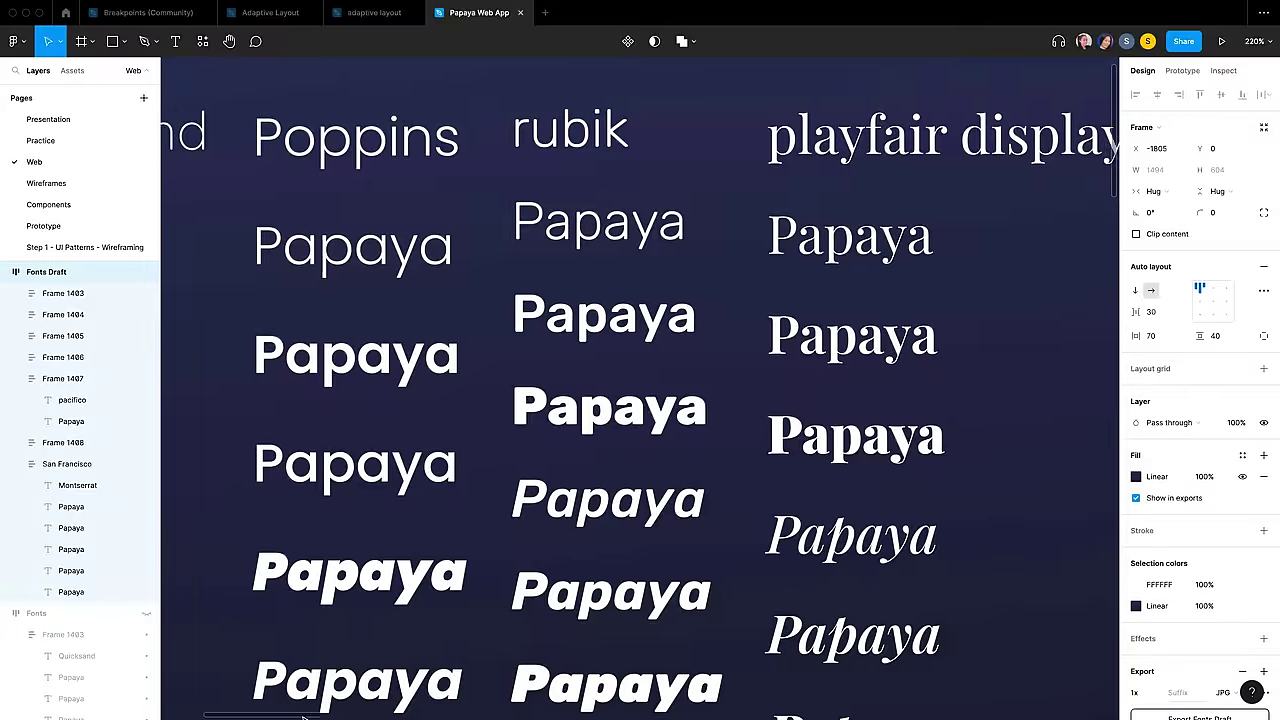
{"action": "scroll", "coordinate": [302, 716], "scroll_direction": "right", "scroll_amount": 2}
{"action": "scroll", "coordinate": [302, 716], "scroll_direction": "right", "scroll_amount": 11}
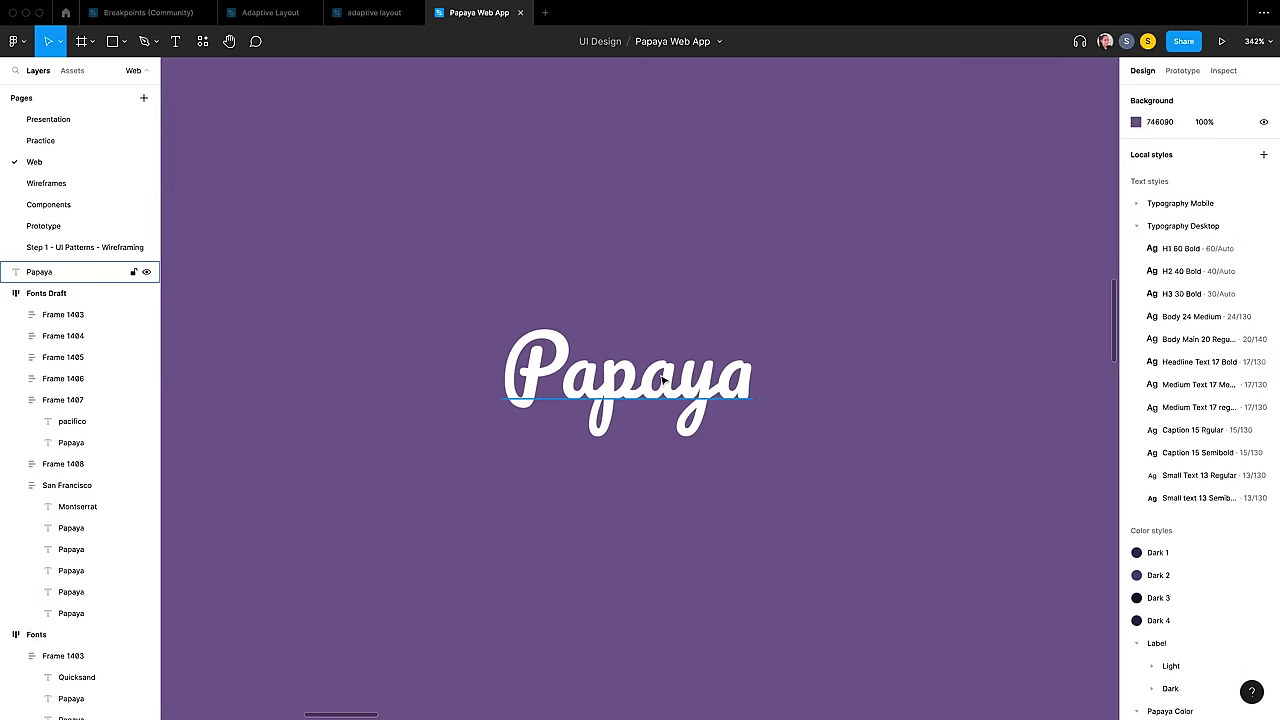
Step: Convert the script-style Papaya logo text into a vector shape and leave its layer locked
{"action": "left_click", "coordinate": [120, 271]}
{"action": "right_click", "coordinate": [193, 262]}
{"action": "left_click", "coordinate": [215, 428]}
{"action": "left_click", "coordinate": [705, 455]}
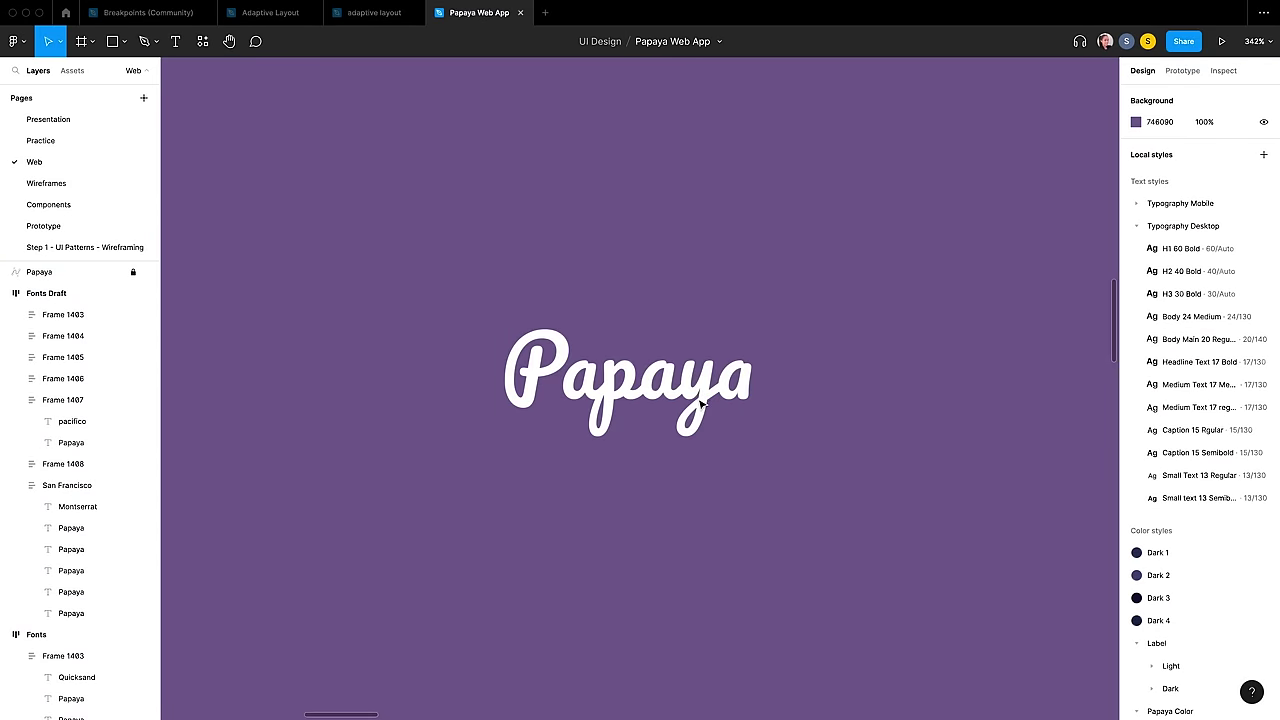
Step: Unlock the script-style Papaya vector, open its points for editing, and undo a trial move on the letter P
{"action": "scroll", "coordinate": [702, 404], "scroll_direction": "up", "scroll_amount": 5}
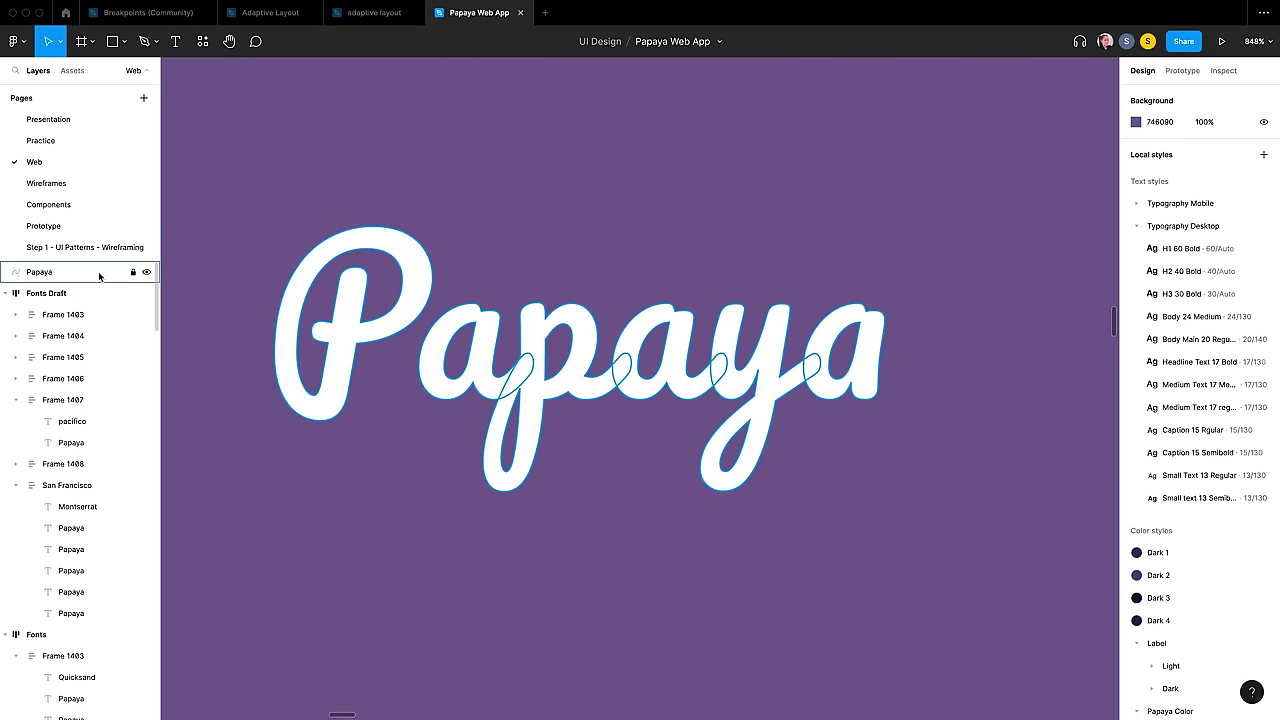
{"action": "left_click", "coordinate": [133, 271]}
{"action": "left_click", "coordinate": [92, 273]}
{"action": "double_click", "coordinate": [594, 366]}
{"action": "mouse_move", "coordinate": [347, 393]}
{"action": "left_mouse_down"}
{"action": "mouse_move", "coordinate": [437, 472]}
{"action": "mouse_move", "coordinate": [449, 446]}
{"action": "mouse_move", "coordinate": [369, 403]}
{"action": "left_mouse_up"}
{"action": "key", "text": "super+z"}
{"action": "key", "text": "ctrl+a"}
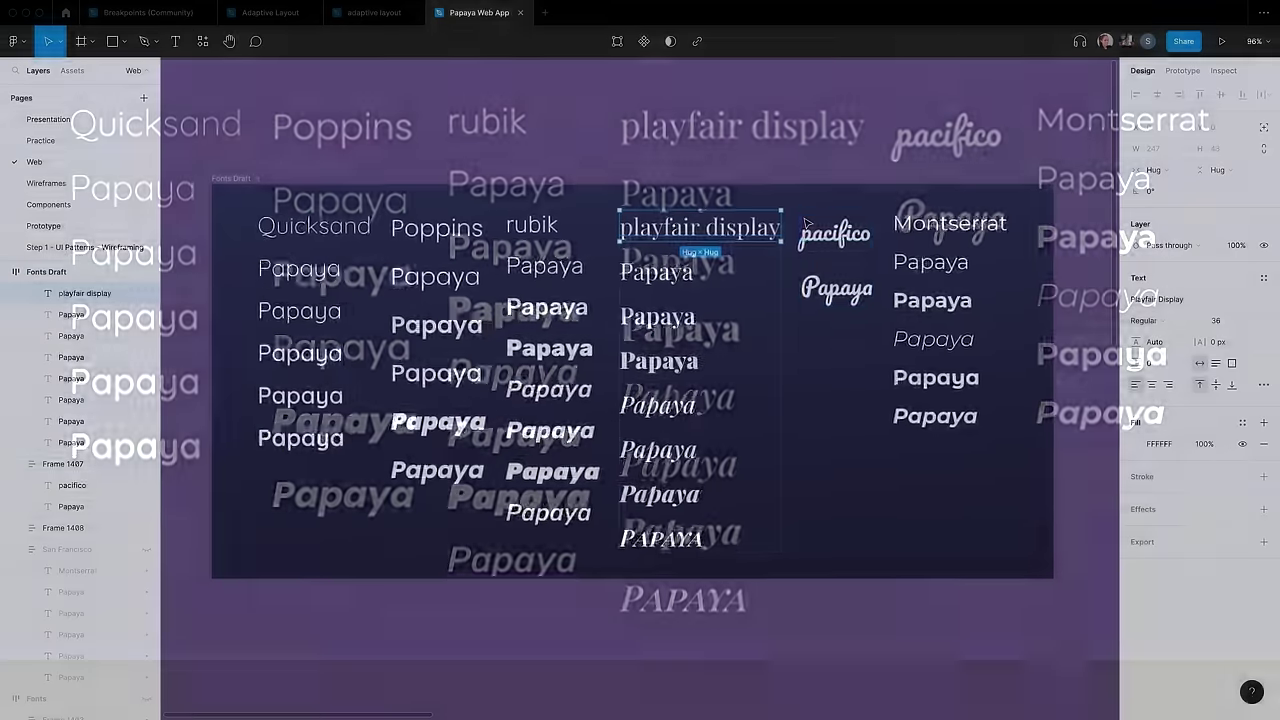
Step: Set the playfair display sample heading in Fonts Draft to Black weight and font size 30
{"action": "scroll", "coordinate": [807, 222], "scroll_direction": "up", "scroll_amount": 5}
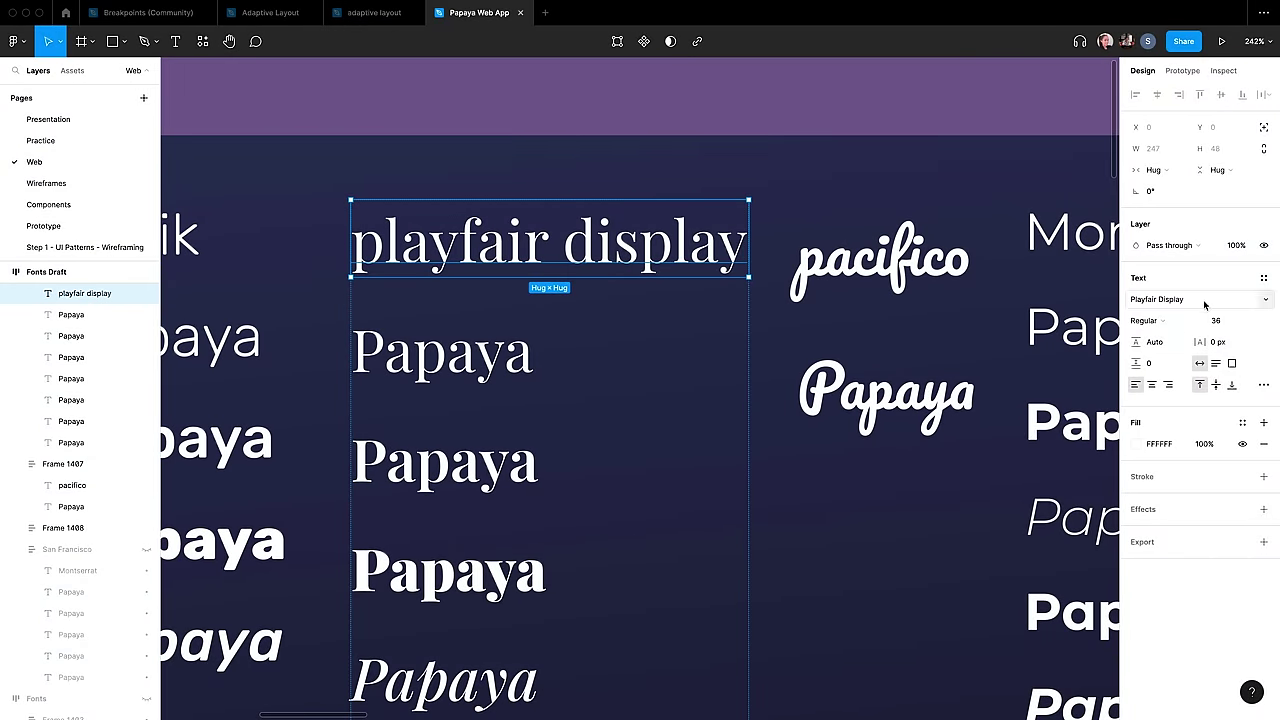
{"action": "left_click", "coordinate": [1179, 321]}
{"action": "left_click", "coordinate": [1172, 400]}
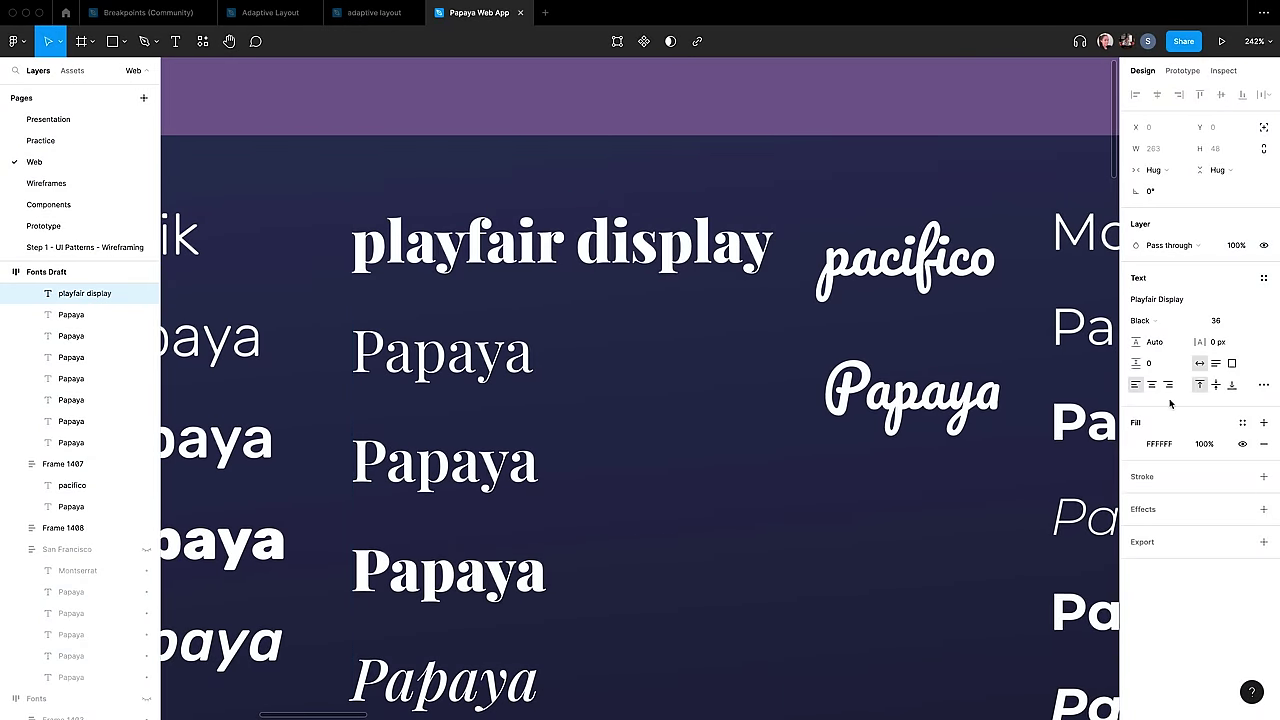
{"action": "left_click", "coordinate": [1229, 321]}
{"action": "type", "text": "30"}
{"action": "key", "text": "Return"}
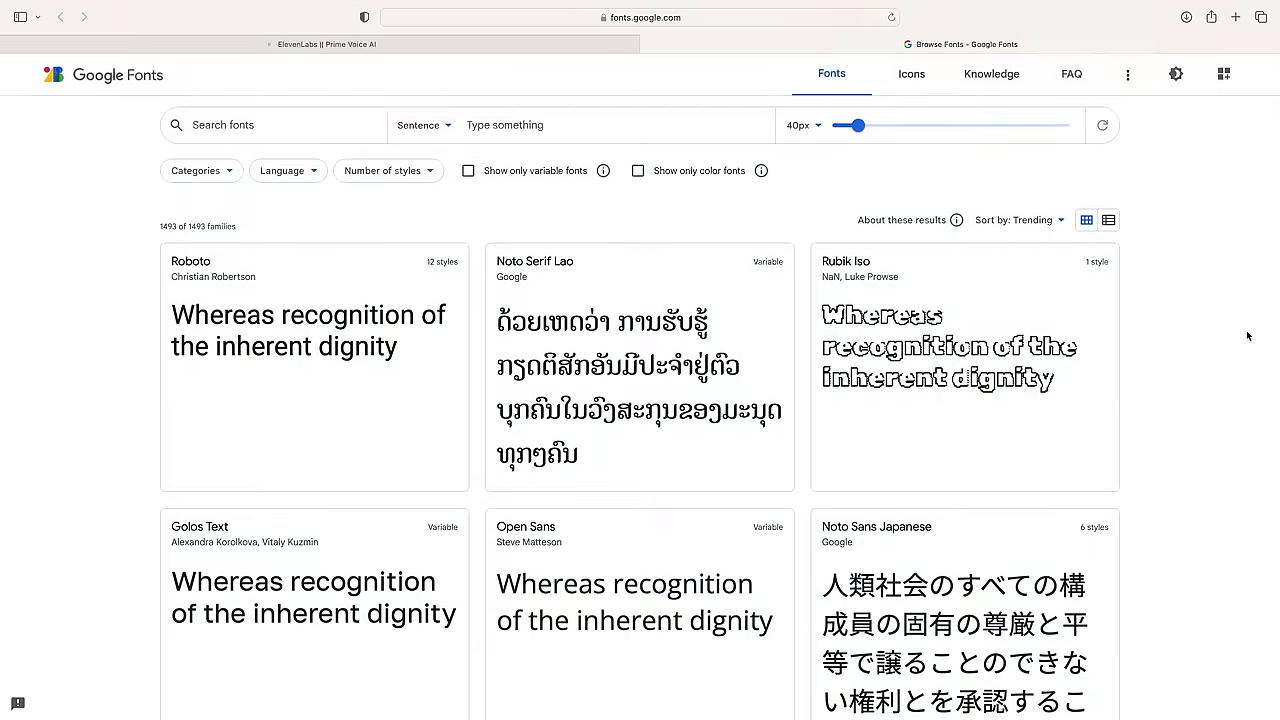
Step: Switch to Google Fonts and look through the listed font families
{"action": "scroll", "coordinate": [1247, 336], "scroll_direction": "down", "scroll_amount": 2}
{"action": "scroll", "coordinate": [1247, 336], "scroll_direction": "down", "scroll_amount": 5}
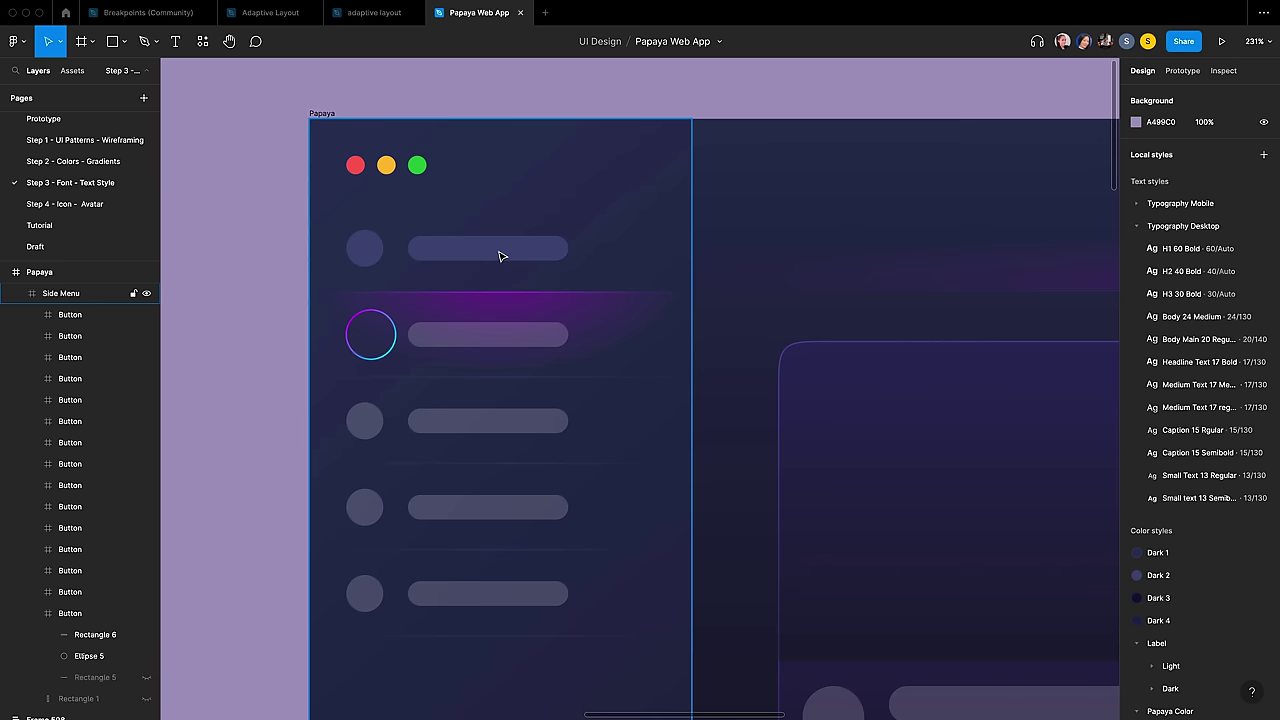
Step: Add a text layer reading Papaya over the placeholder bar of the first side menu button
{"action": "left_click", "coordinate": [500, 257]}
{"action": "key", "text": "t"}
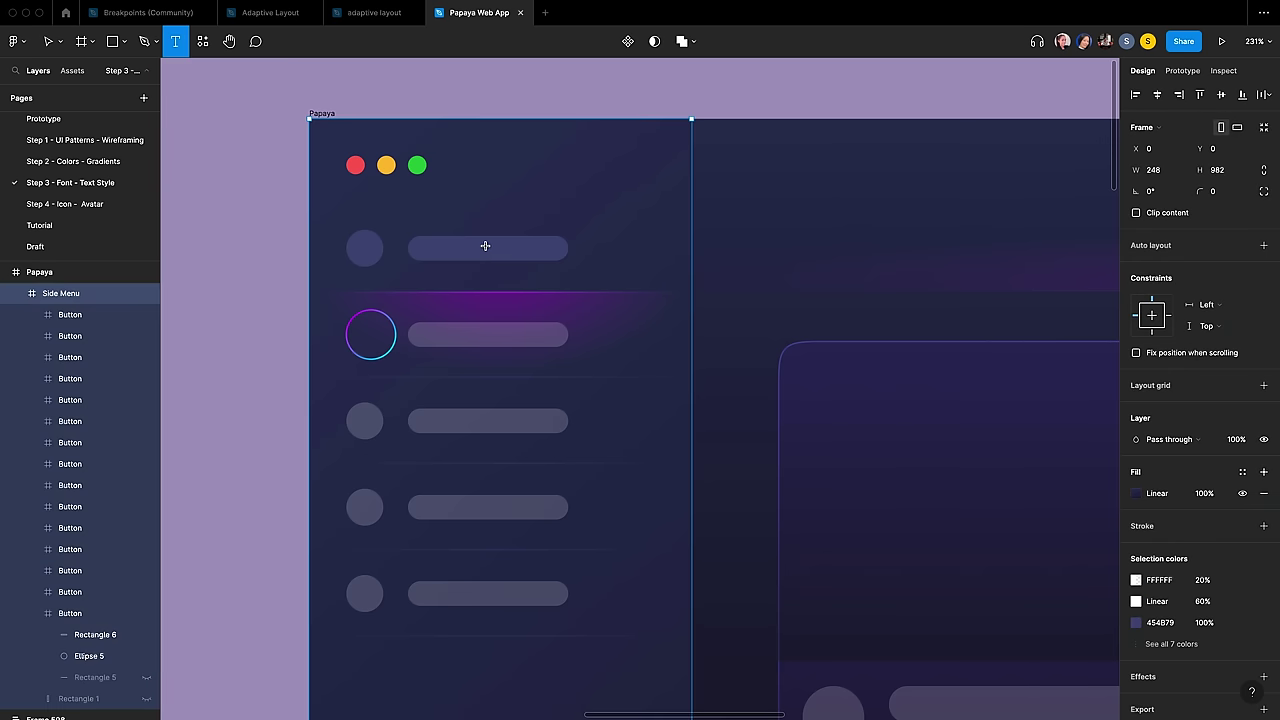
{"action": "left_click", "coordinate": [478, 240]}
{"action": "type", "text": "Papaya"}
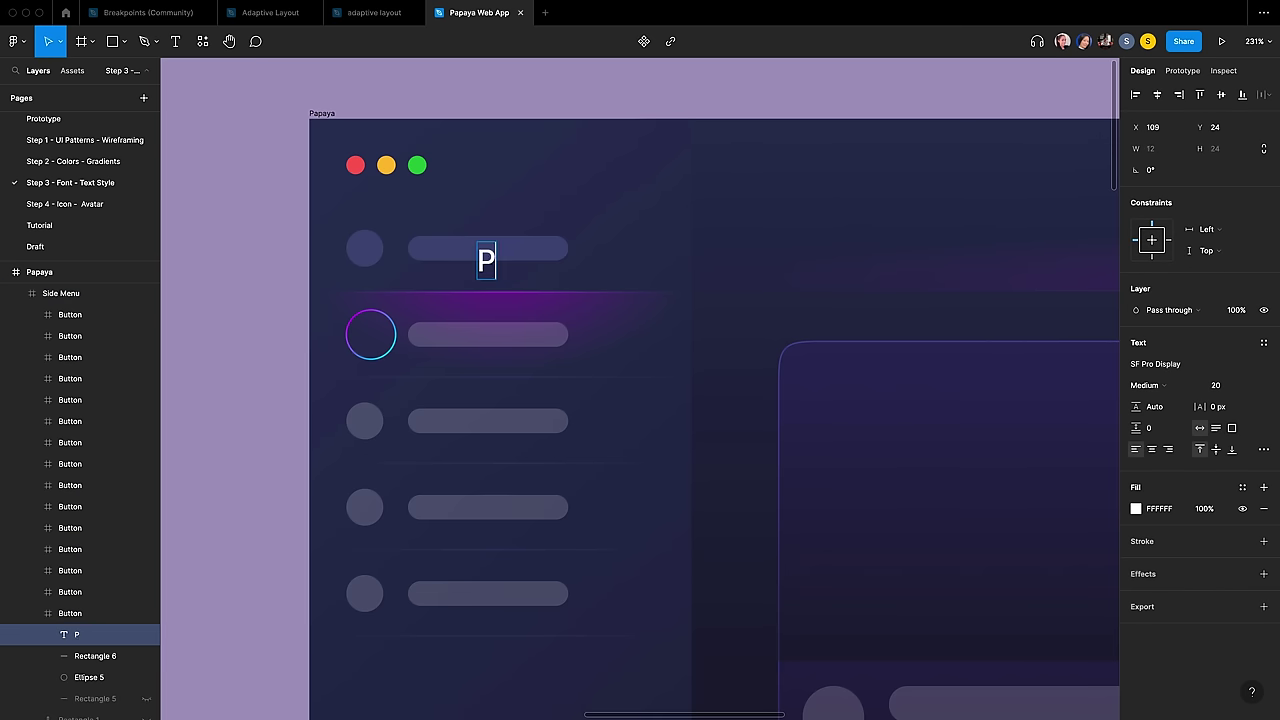
Step: Format the Papaya text in Playfair Display, Black weight, size 30
{"action": "left_click", "coordinate": [1170, 364]}
{"action": "type", "text": "Playfair Display"}
{"action": "key", "text": "Return"}
{"action": "left_click", "coordinate": [1145, 385]}
{"action": "left_click", "coordinate": [1160, 455]}
{"action": "left_click", "coordinate": [1216, 385]}
{"action": "type", "text": "30"}
{"action": "key", "text": "Return"}
Step: Nudge the Papaya logo text to X 64, in line with the menu placeholders, and centre it vertically in its button
{"action": "key", "text": "alt"}
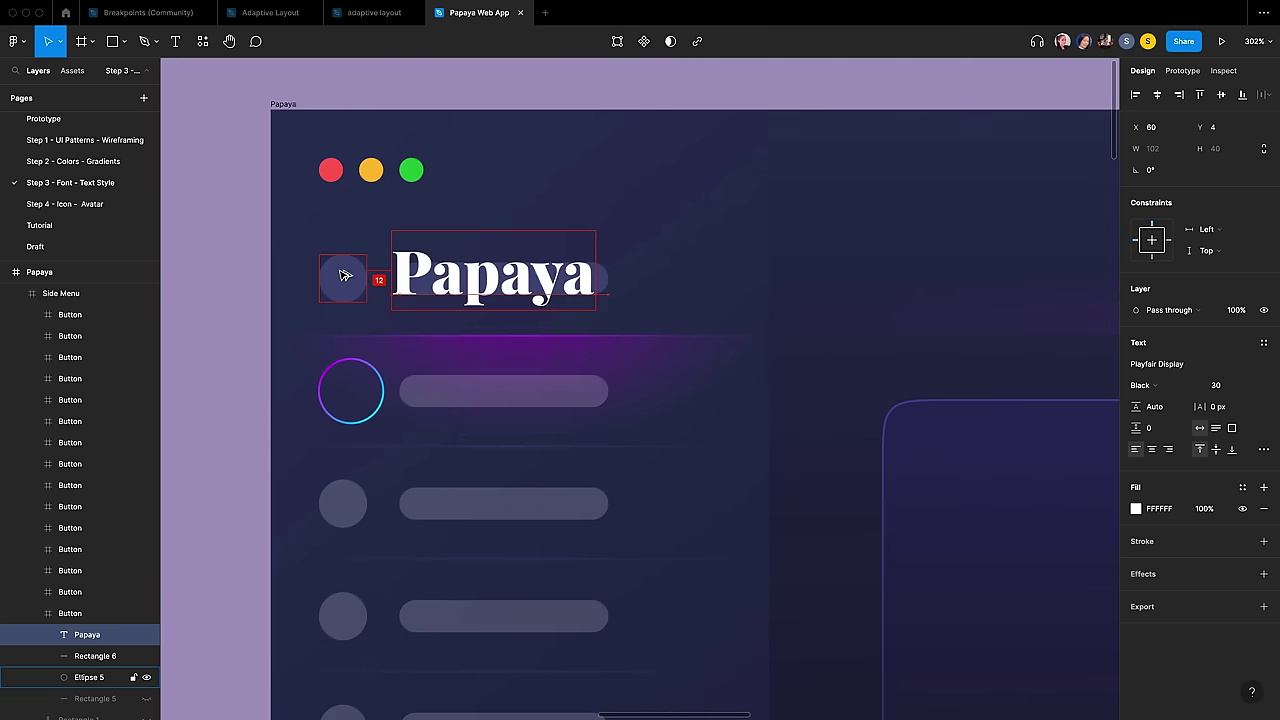
{"action": "key", "text": "Right"}
{"action": "key", "text": "Right"}
{"action": "key", "text": "Right"}
{"action": "key", "text": "Right"}
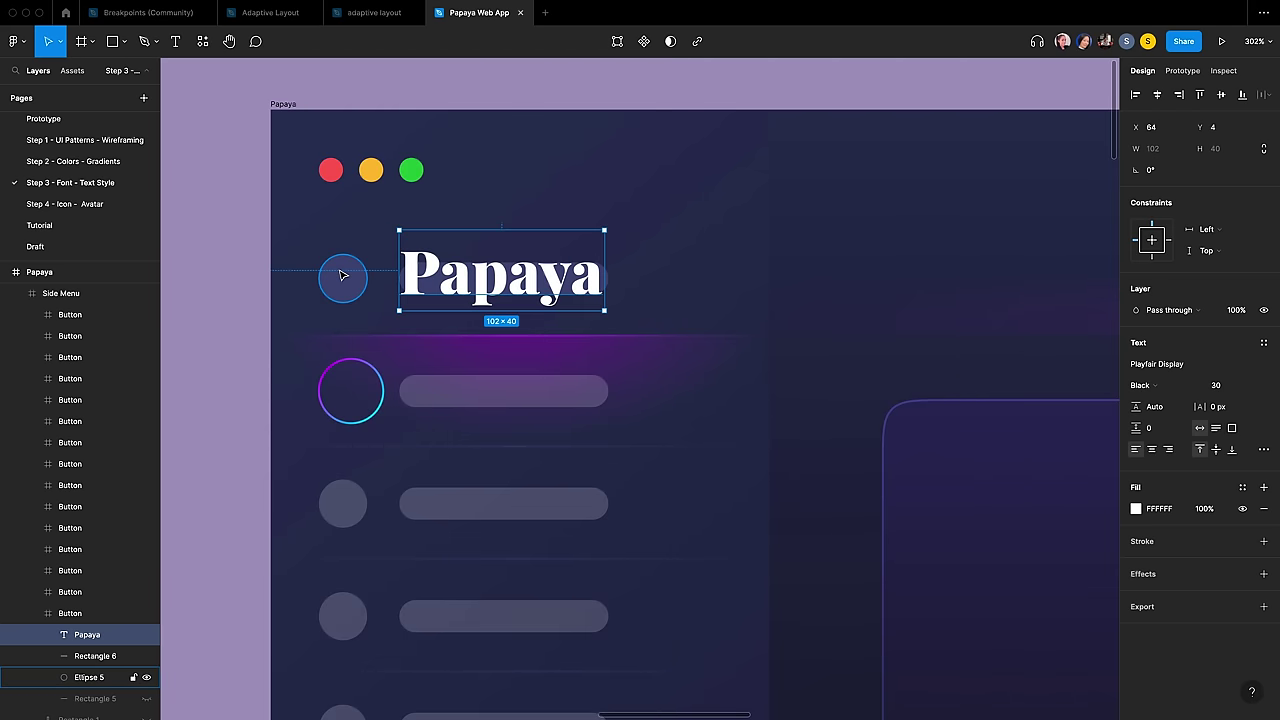
{"action": "left_click", "coordinate": [1220, 95]}
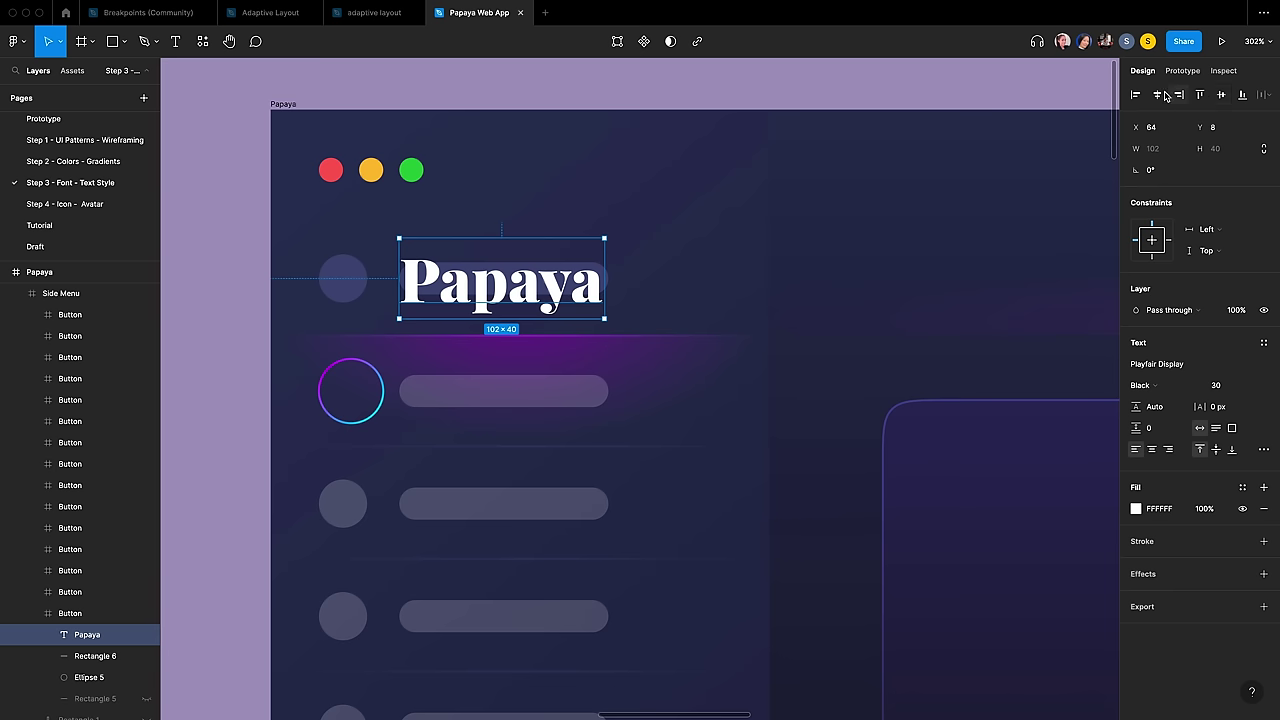
Step: Convert the Papaya logo text in the side menu into a vector shape with Outline stroke
{"action": "right_click", "coordinate": [593, 269]}
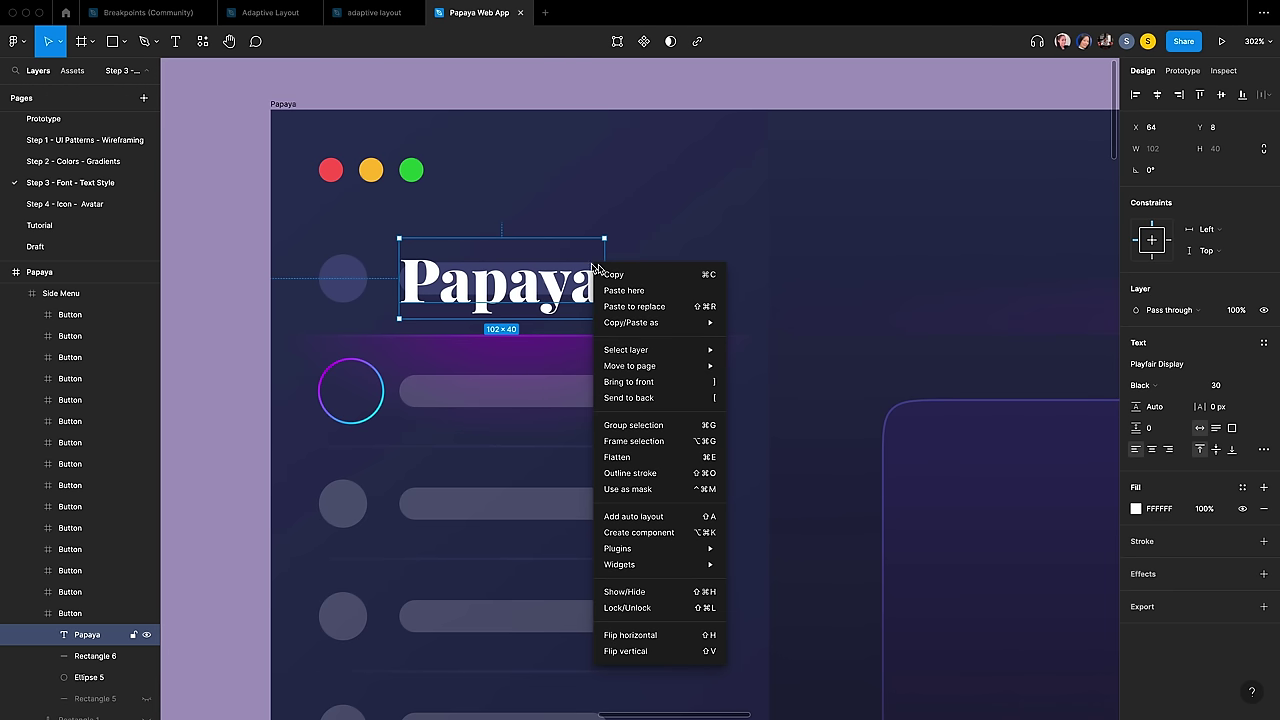
{"action": "mouse_move", "coordinate": [637, 558]}
{"action": "left_click", "coordinate": [637, 475]}
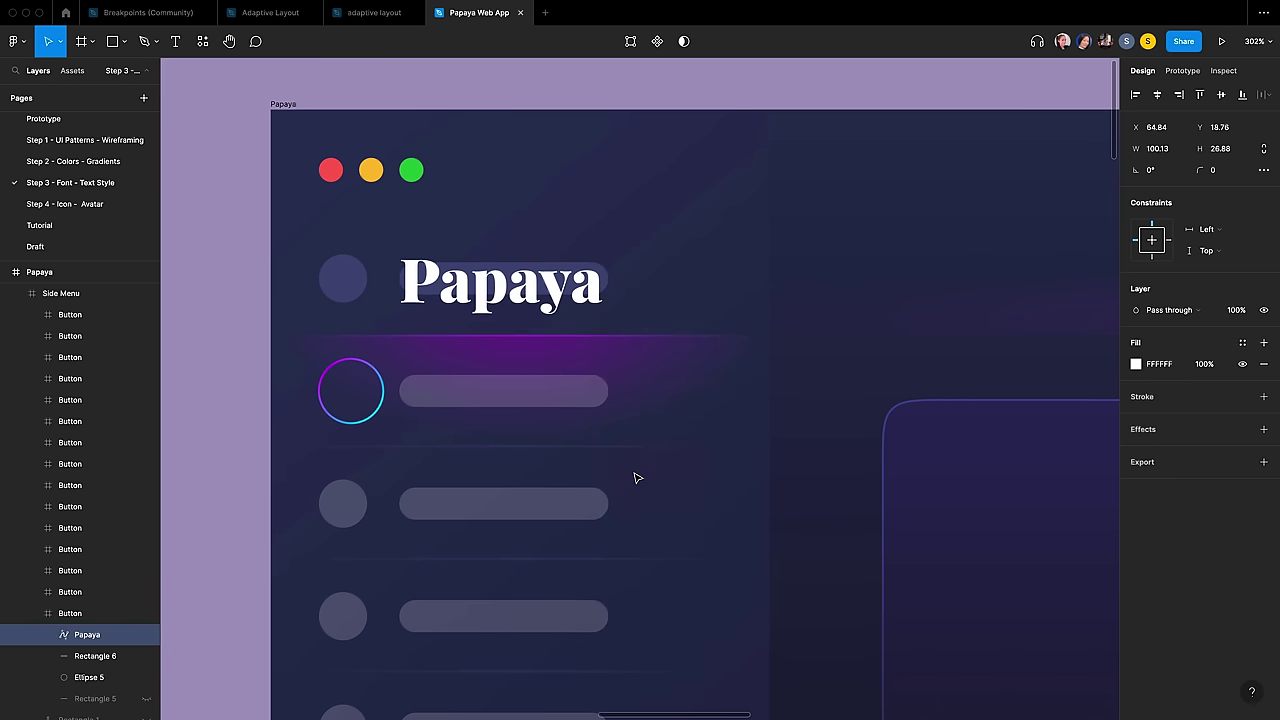
Step: Round the outlined Papaya logo's dimensions to 100 wide and 26 high
{"action": "scroll", "coordinate": [595, 295], "scroll_direction": "up", "scroll_amount": 5}
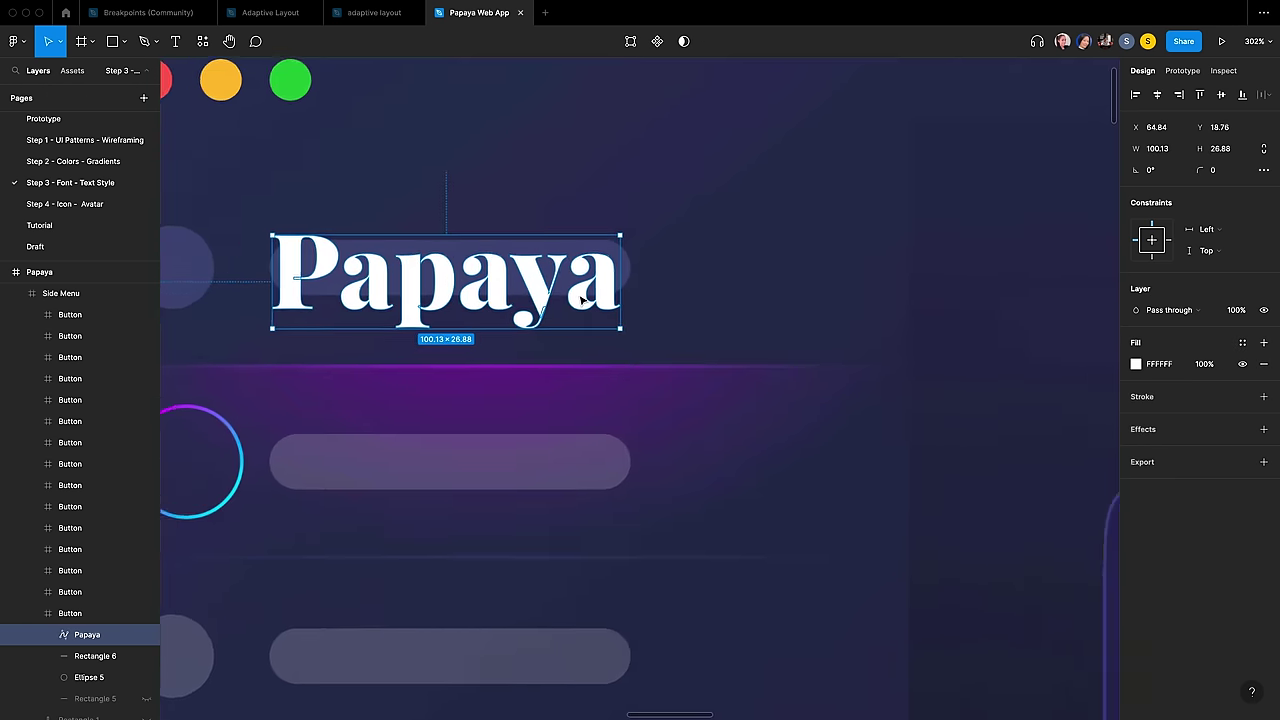
{"action": "scroll", "coordinate": [1094, 251], "scroll_direction": "down", "scroll_amount": 3}
{"action": "left_click", "coordinate": [1157, 148]}
{"action": "type", "text": "100"}
{"action": "key", "text": "Tab"}
{"action": "type", "text": "26"}
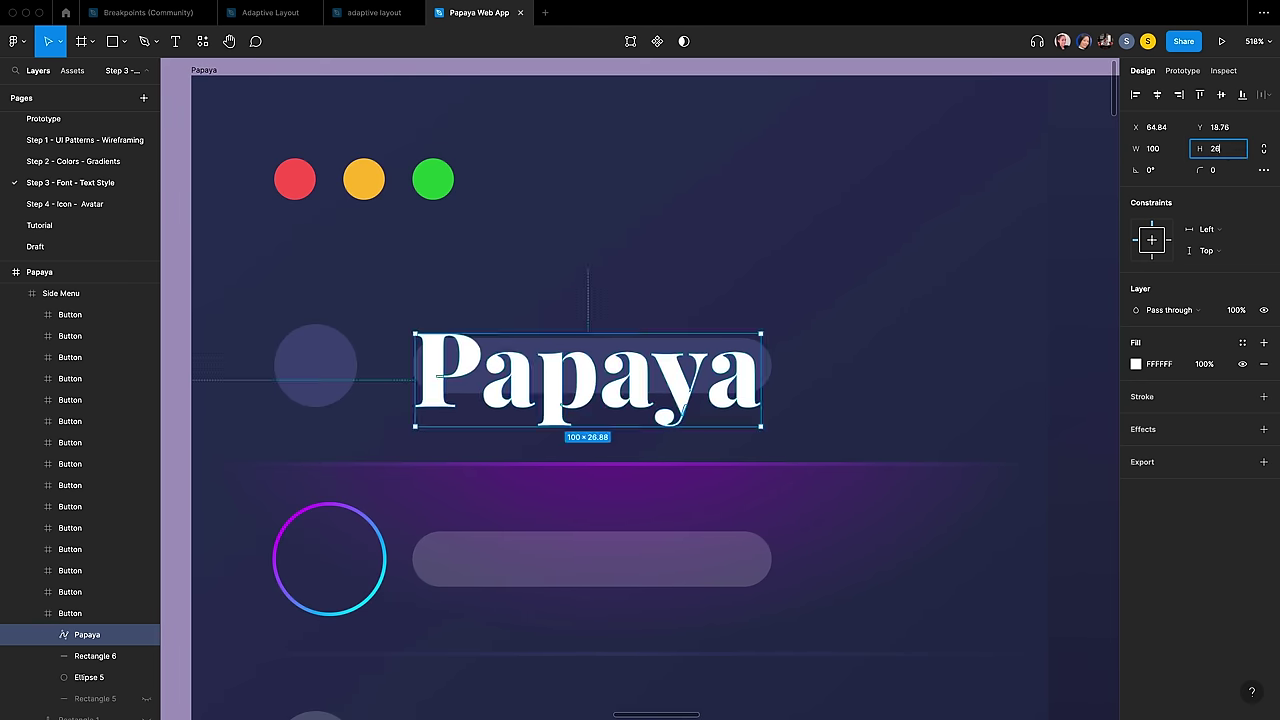
{"action": "key", "text": "Return"}
{"action": "left_click", "coordinate": [1172, 131]}
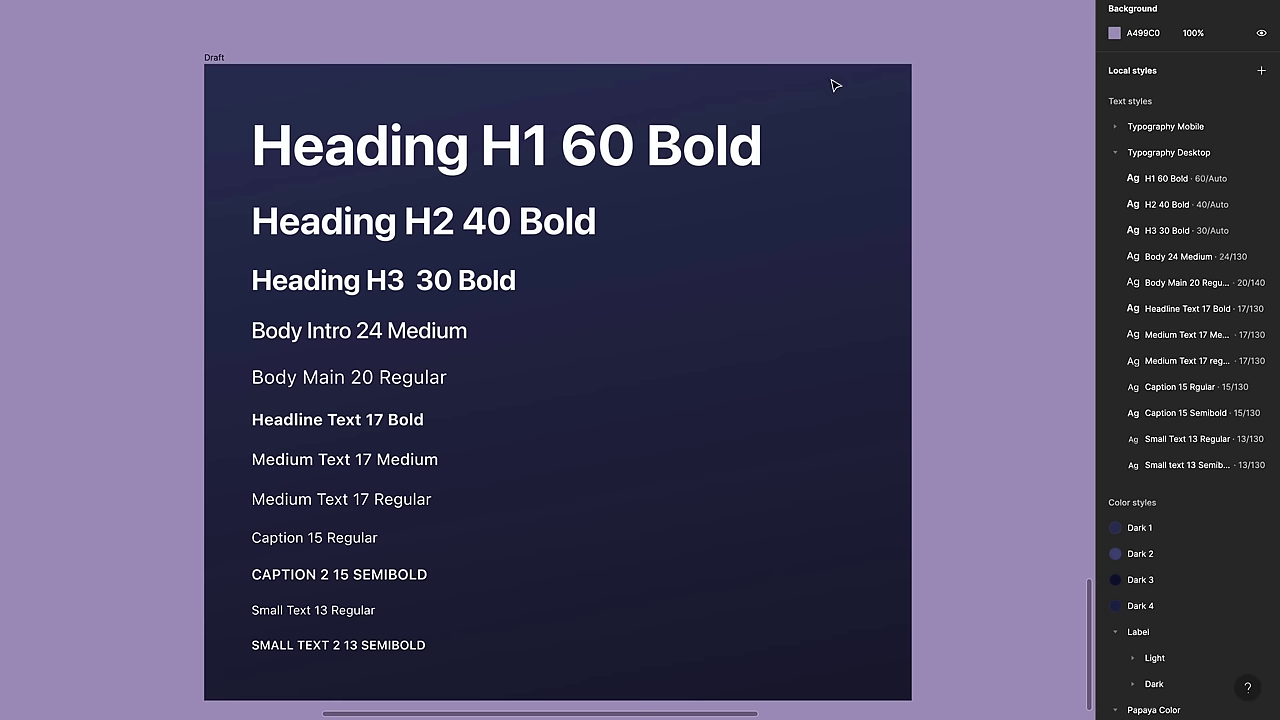
Step: Create a text style named Typography Desktop / H1 60 Bold from the H1 heading and check it among the text styles
{"action": "left_click", "coordinate": [577, 141]}
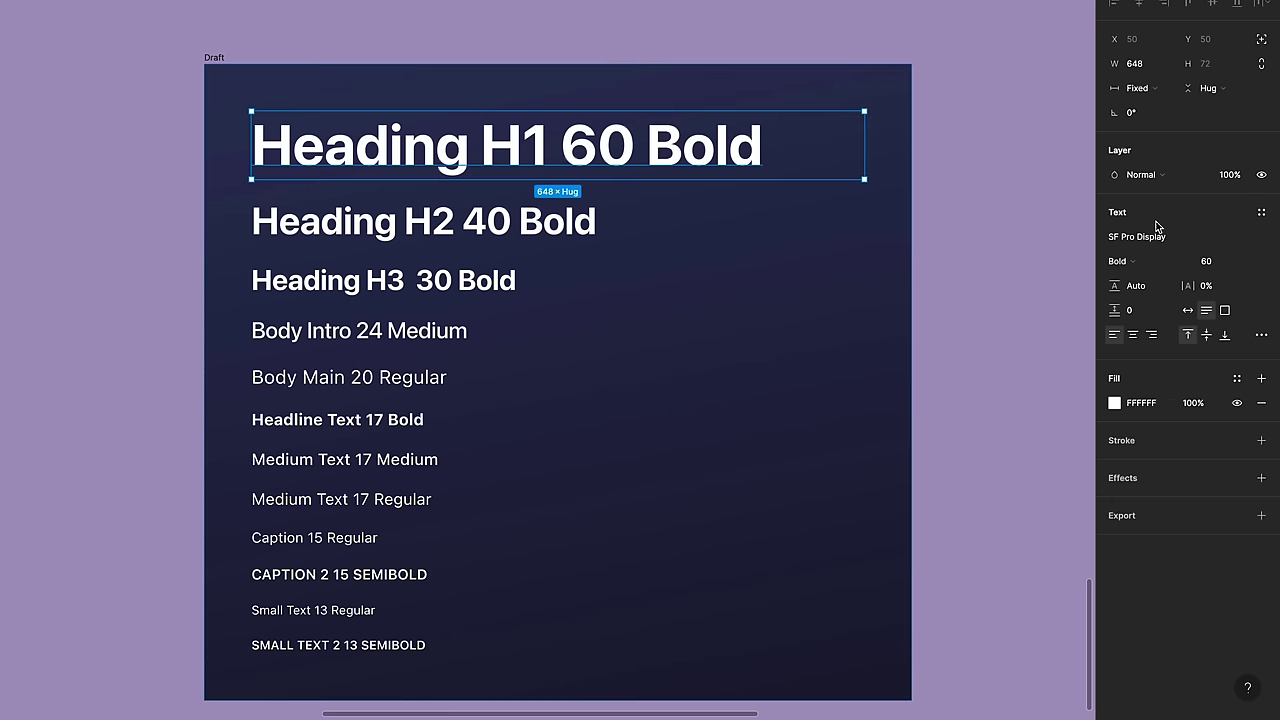
{"action": "left_click", "coordinate": [1261, 215]}
{"action": "left_click", "coordinate": [1257, 241]}
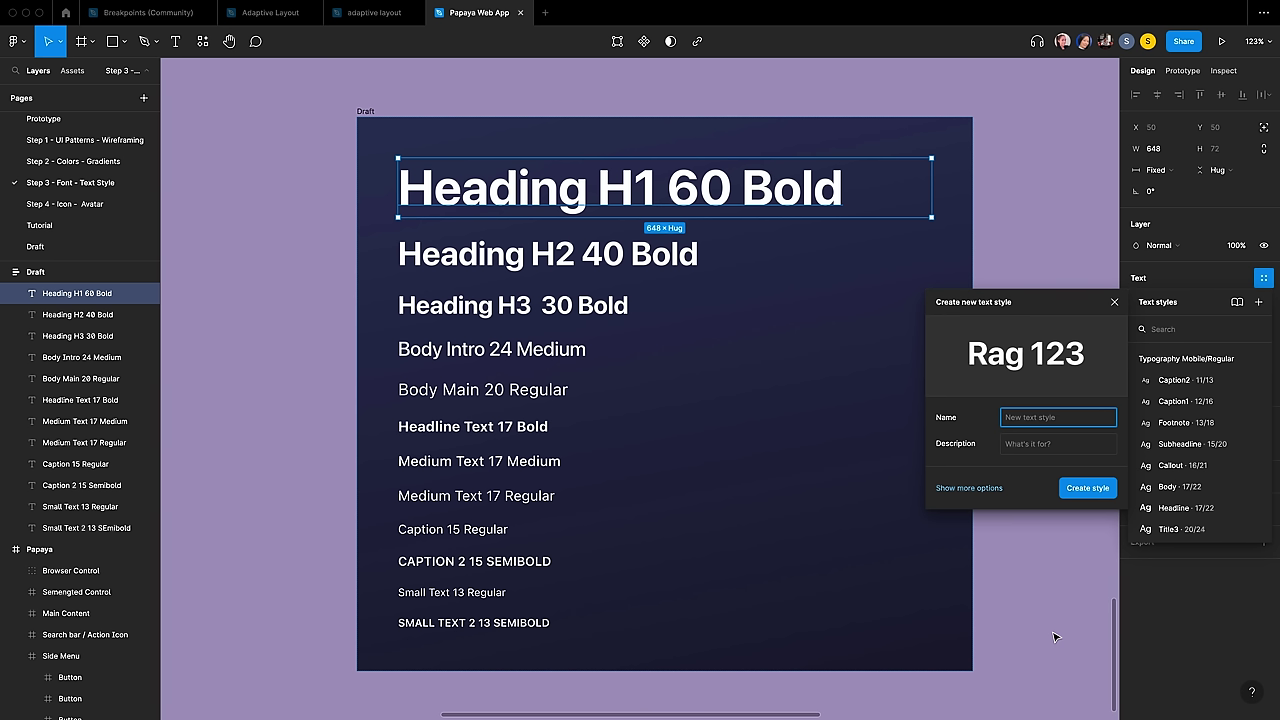
{"action": "type", "text": "Typography Desktop / H1 60 Bold"}
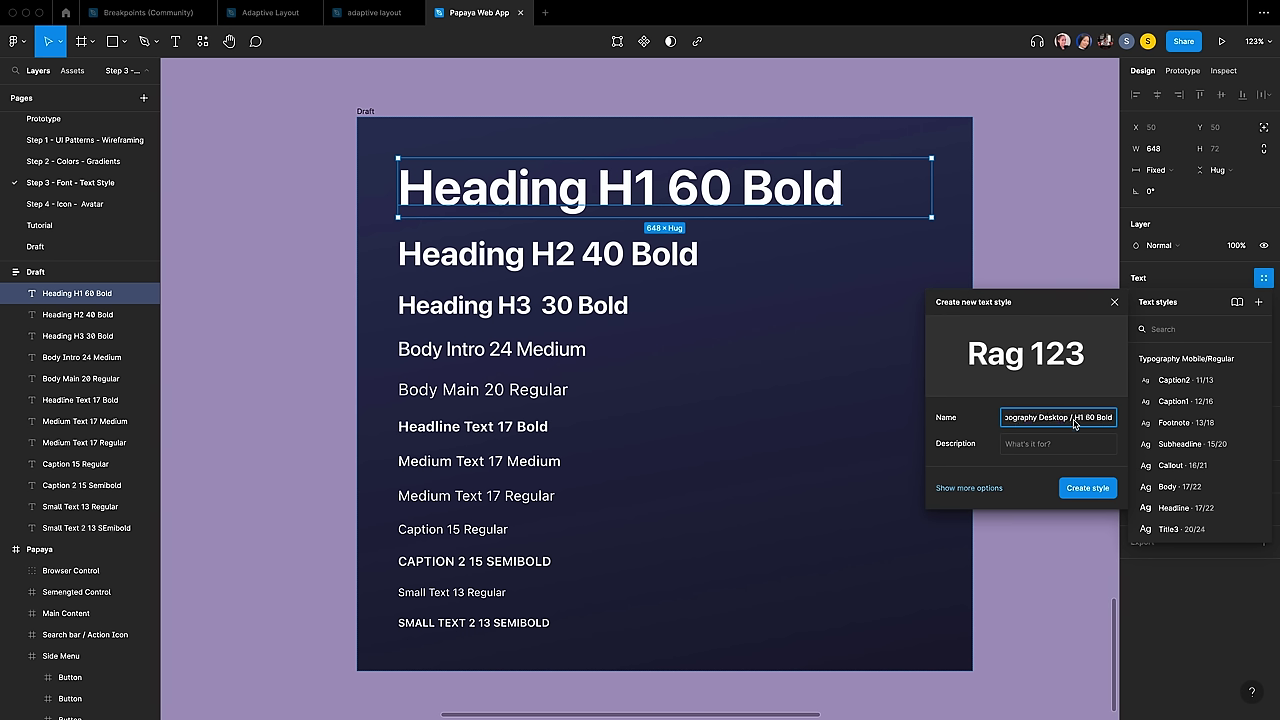
{"action": "left_click", "coordinate": [1094, 495]}
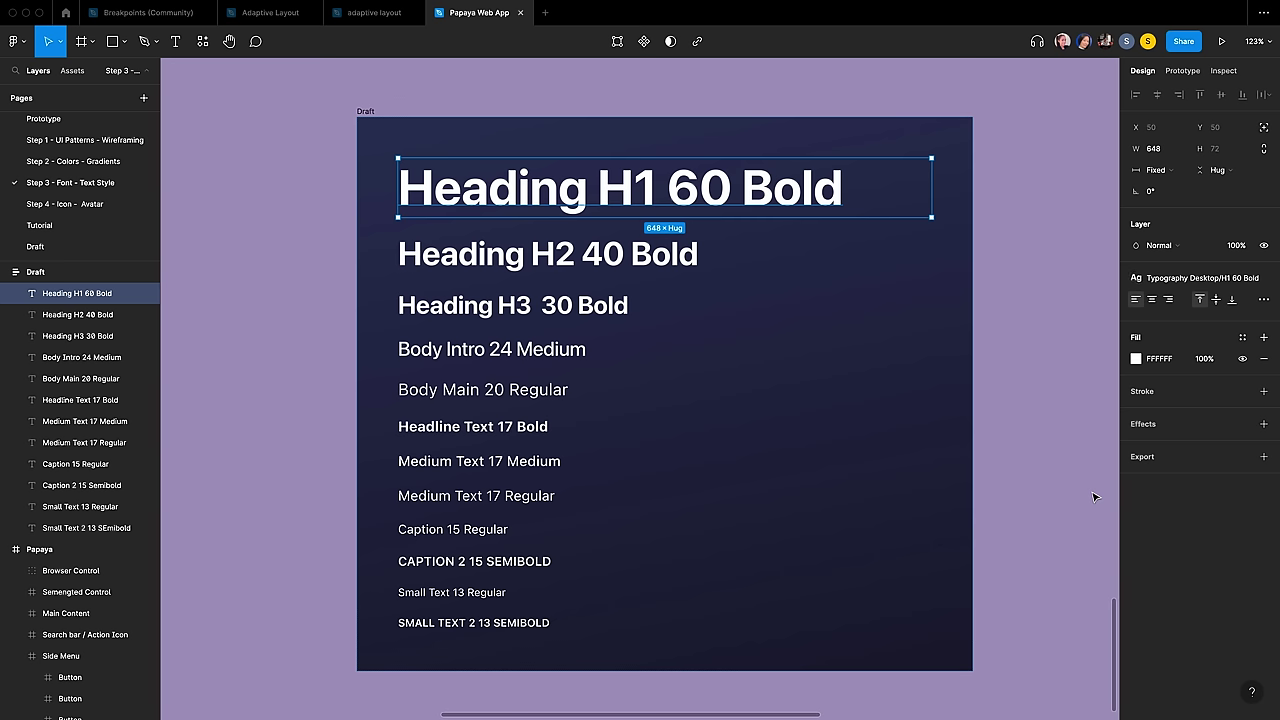
{"action": "left_click", "coordinate": [1226, 283]}
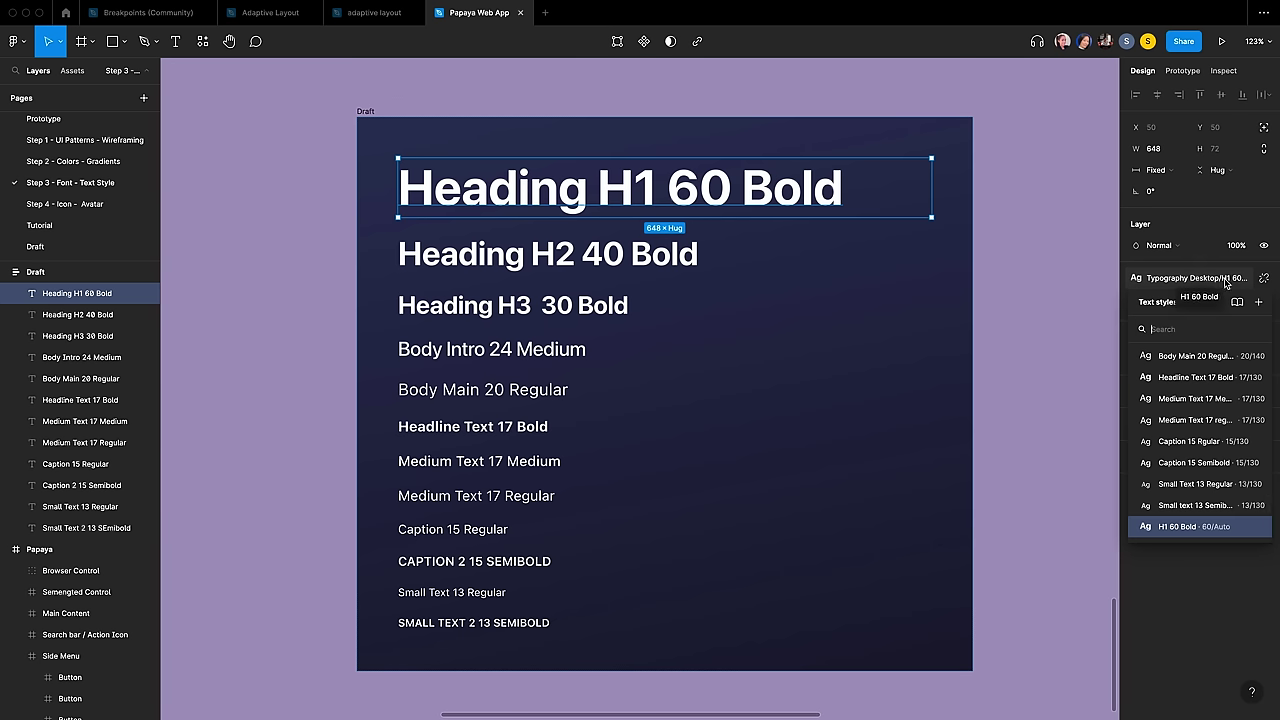
Step: Create a text style named Typography Desktop / H2 40 Bold from the H2 heading in the Draft frame
{"action": "left_click", "coordinate": [77, 314]}
{"action": "left_click", "coordinate": [1263, 278]}
{"action": "left_click", "coordinate": [1258, 301]}
{"action": "type", "text": "Typography Desktop / H1 60 Bold"}
{"action": "left_click", "coordinate": [1081, 417]}
{"action": "key", "text": "BackSpace"}
{"action": "type", "text": "2"}
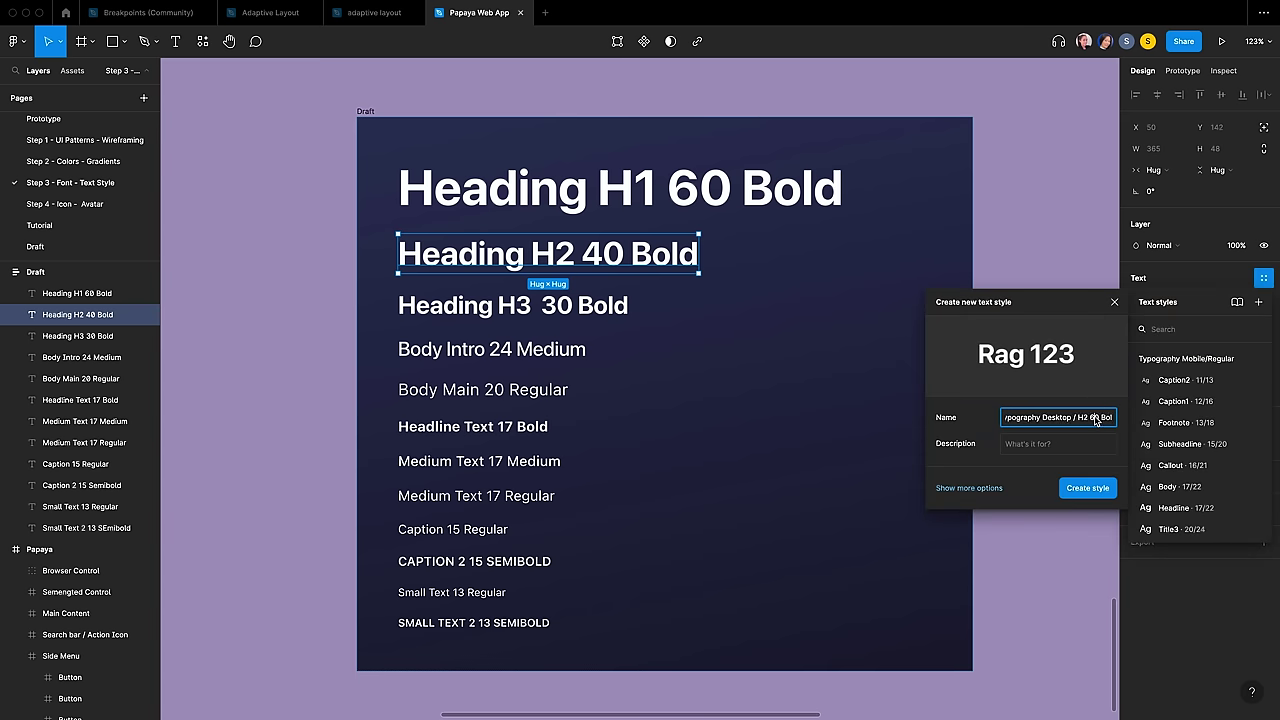
{"action": "left_click", "coordinate": [1087, 488]}
Step: Create a text style named Typography Desktop / H3 30 Bold from the H3 heading in the Draft frame
{"action": "left_click", "coordinate": [80, 336]}
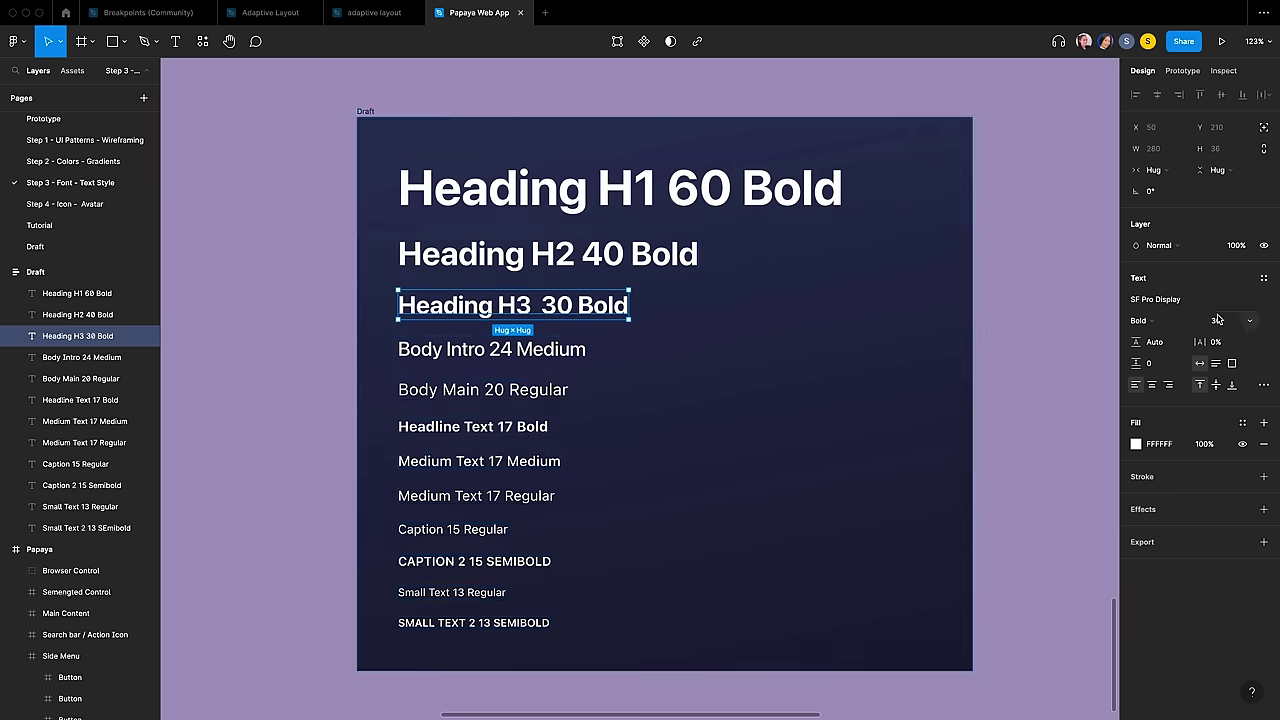
{"action": "left_click", "coordinate": [1263, 278]}
{"action": "type", "text": "Typography Desktop / H1 60 Bold"}
{"action": "left_click", "coordinate": [1214, 329]}
{"action": "key", "text": "BackSpace"}
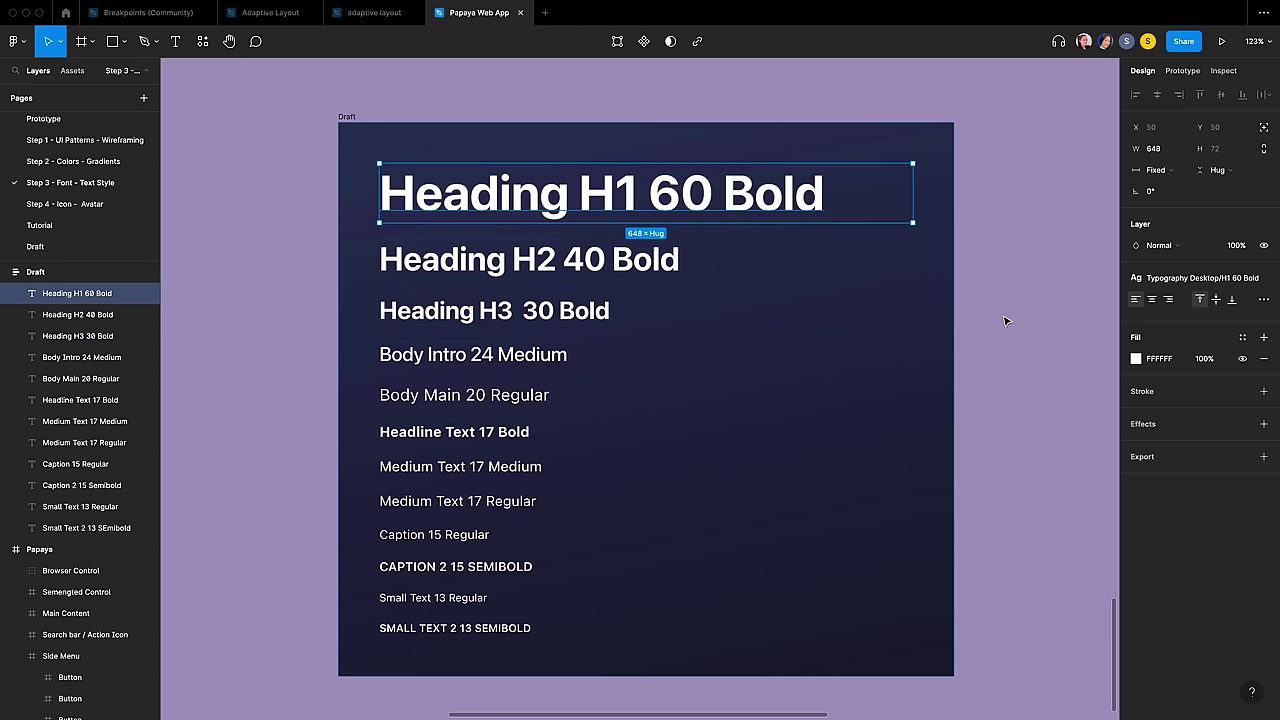
Step: With nothing selected, start adding a new text style to the local styles
{"action": "left_click", "coordinate": [1006, 320]}
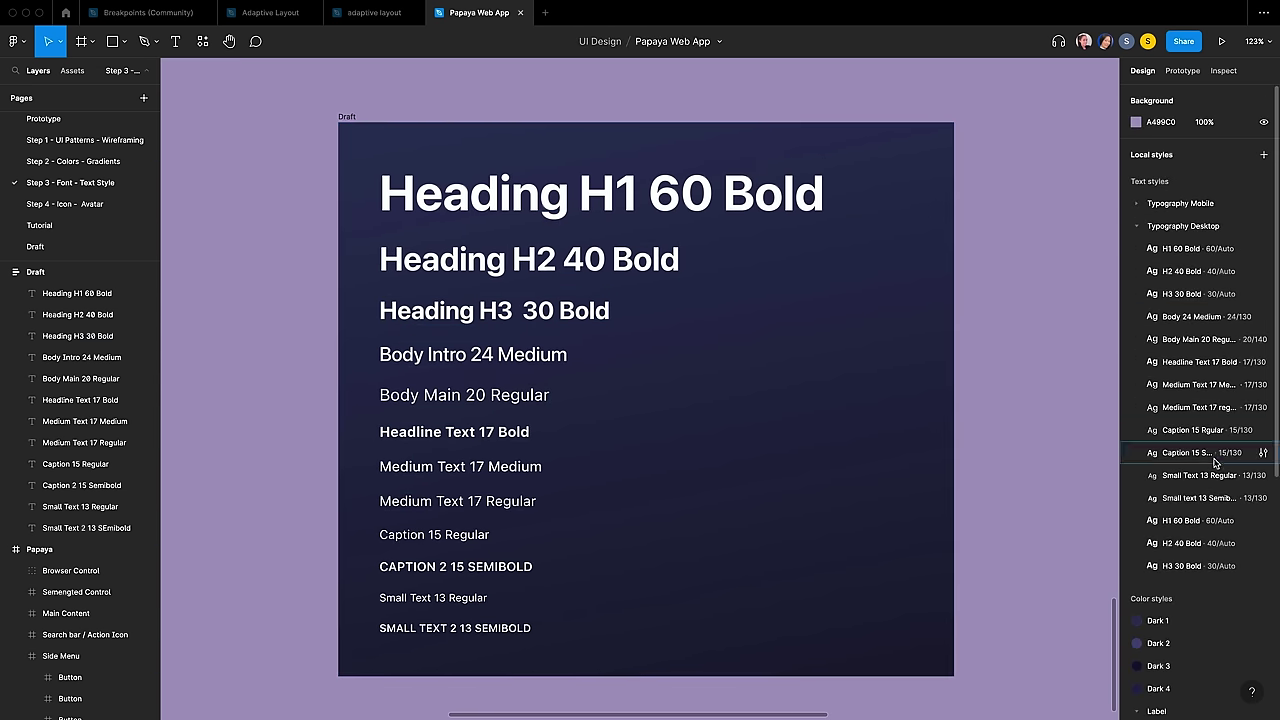
{"action": "left_click", "coordinate": [1264, 157]}
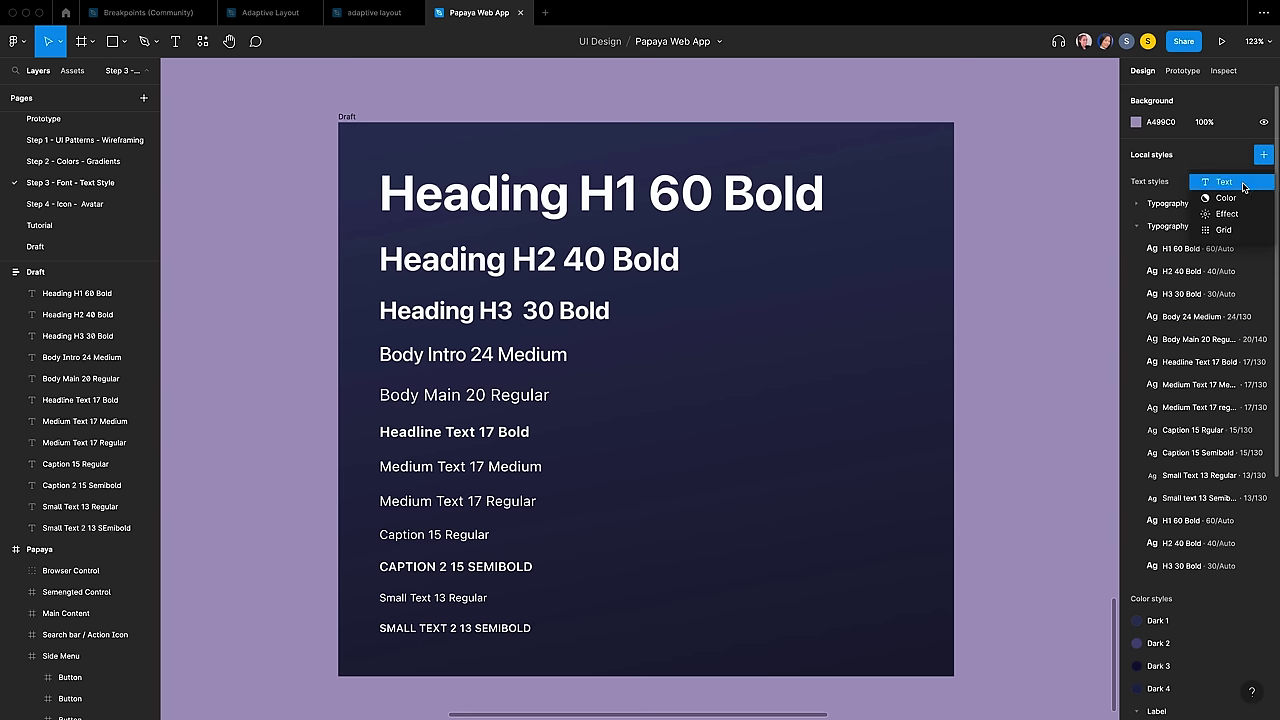
{"action": "left_click", "coordinate": [1243, 184]}
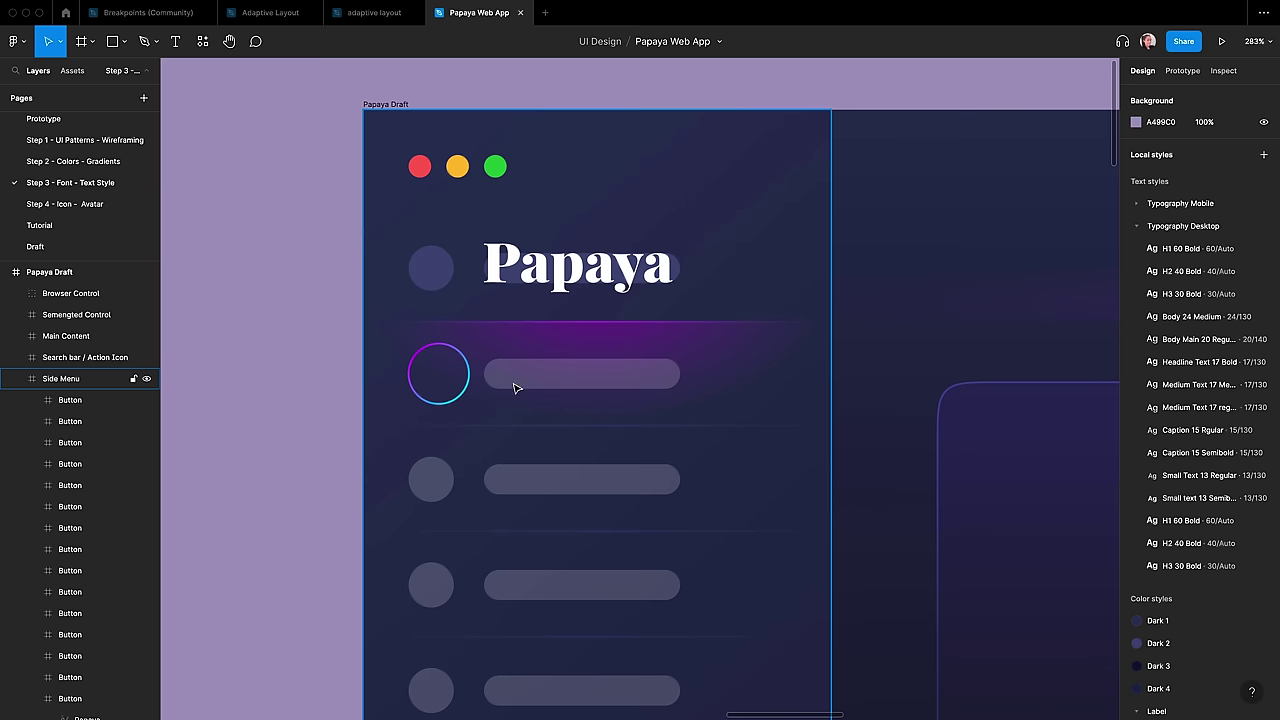
Step: Hide the placeholder bar in the highlighted side menu button and add the text Home in its place
{"action": "left_click", "coordinate": [557, 384]}
{"action": "left_click", "coordinate": [583, 383], "text": "super"}
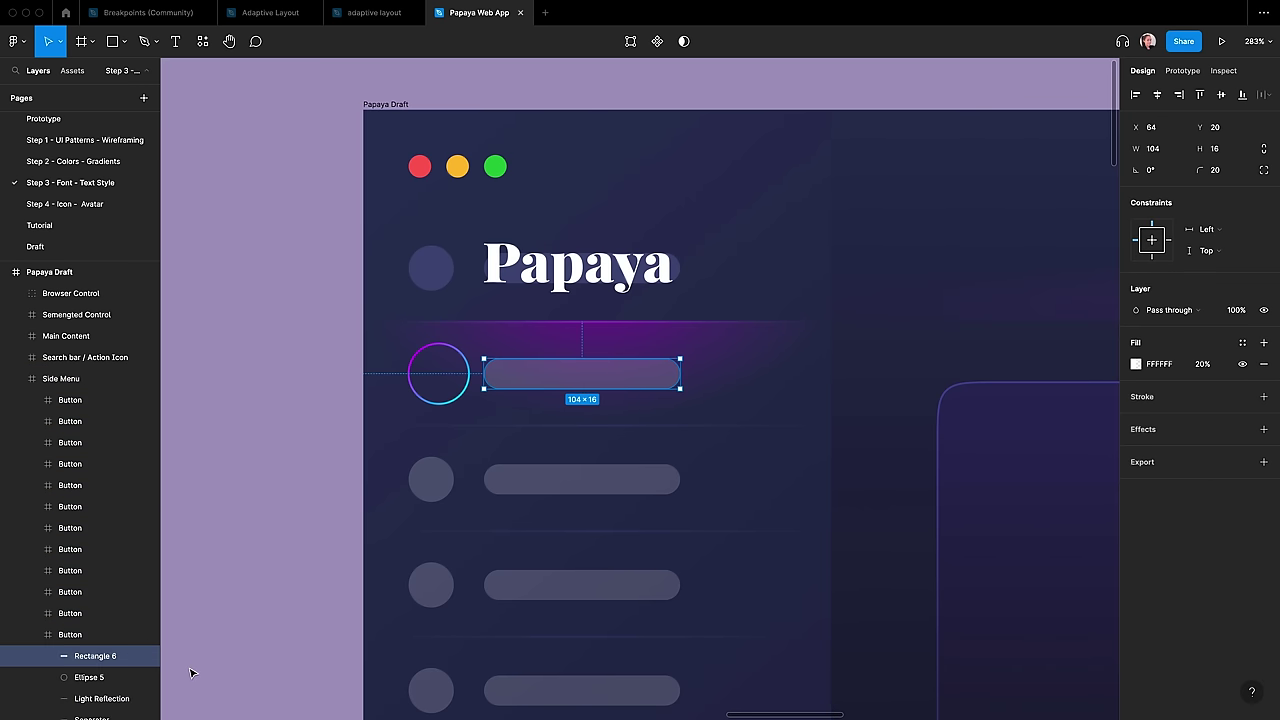
{"action": "left_click", "coordinate": [146, 656]}
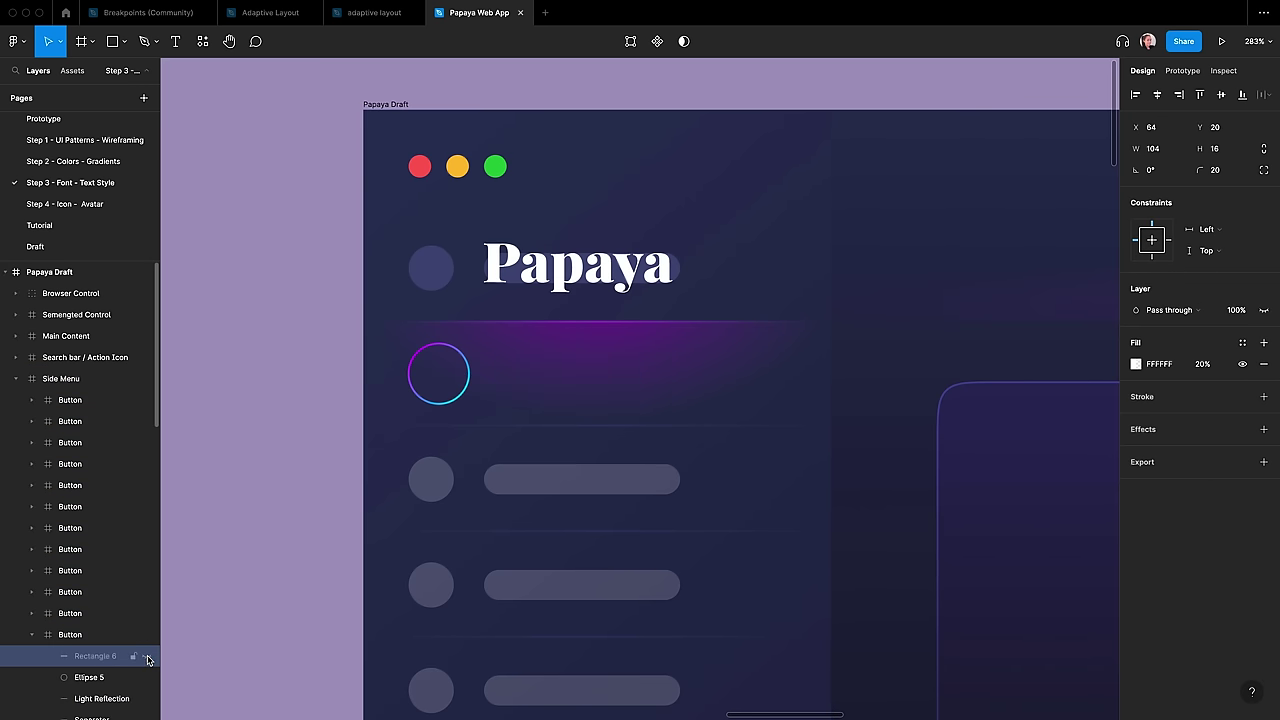
{"action": "key", "text": "t"}
{"action": "left_click", "coordinate": [581, 372]}
{"action": "type", "text": "Home"}
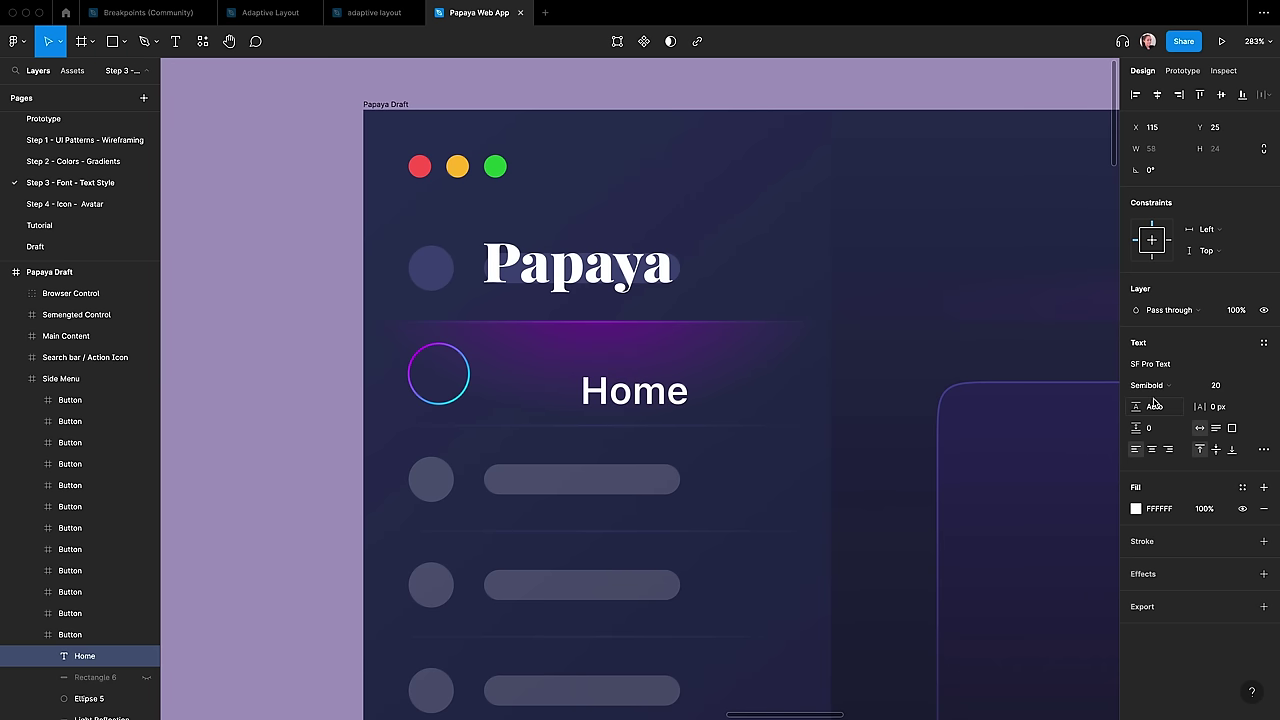
Step: Set the Home label's font size to 17 and place it beside the gradient ring at X 72, Y 18
{"action": "left_click", "coordinate": [1222, 387]}
{"action": "type", "text": "17"}
{"action": "key", "text": "Return"}
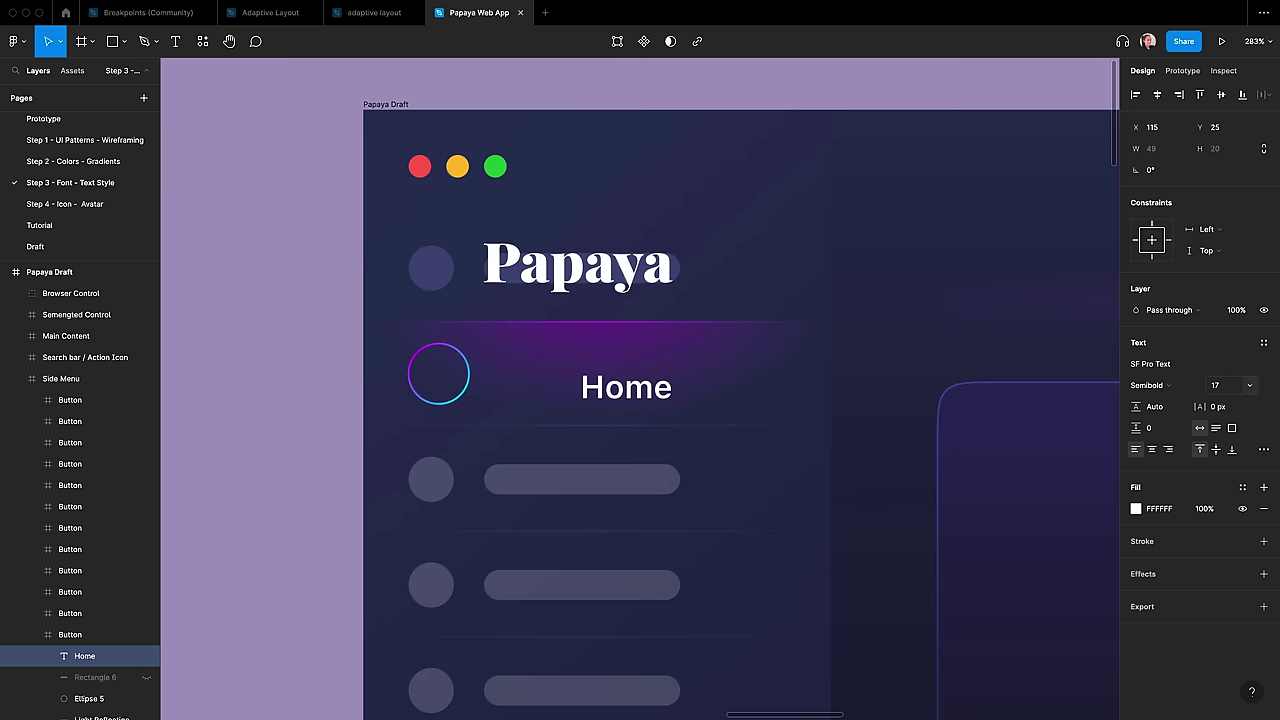
{"action": "left_click", "coordinate": [1139, 510]}
{"action": "left_click_drag", "start_coordinate": [600, 388], "coordinate": [490, 375]}
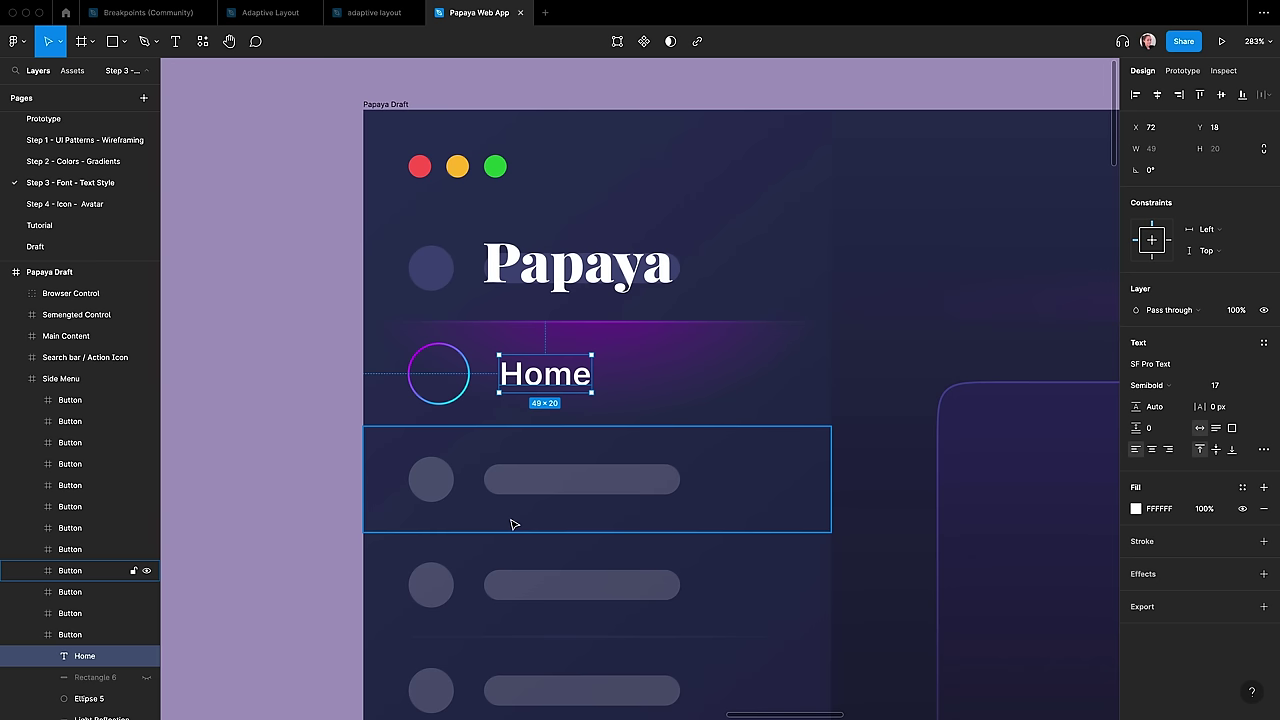
Step: Duplicate the Home label into the button below and apply a Medium Text 17 style from Typography Desktop
{"action": "left_click_drag", "start_coordinate": [472, 399], "coordinate": [476, 508]}
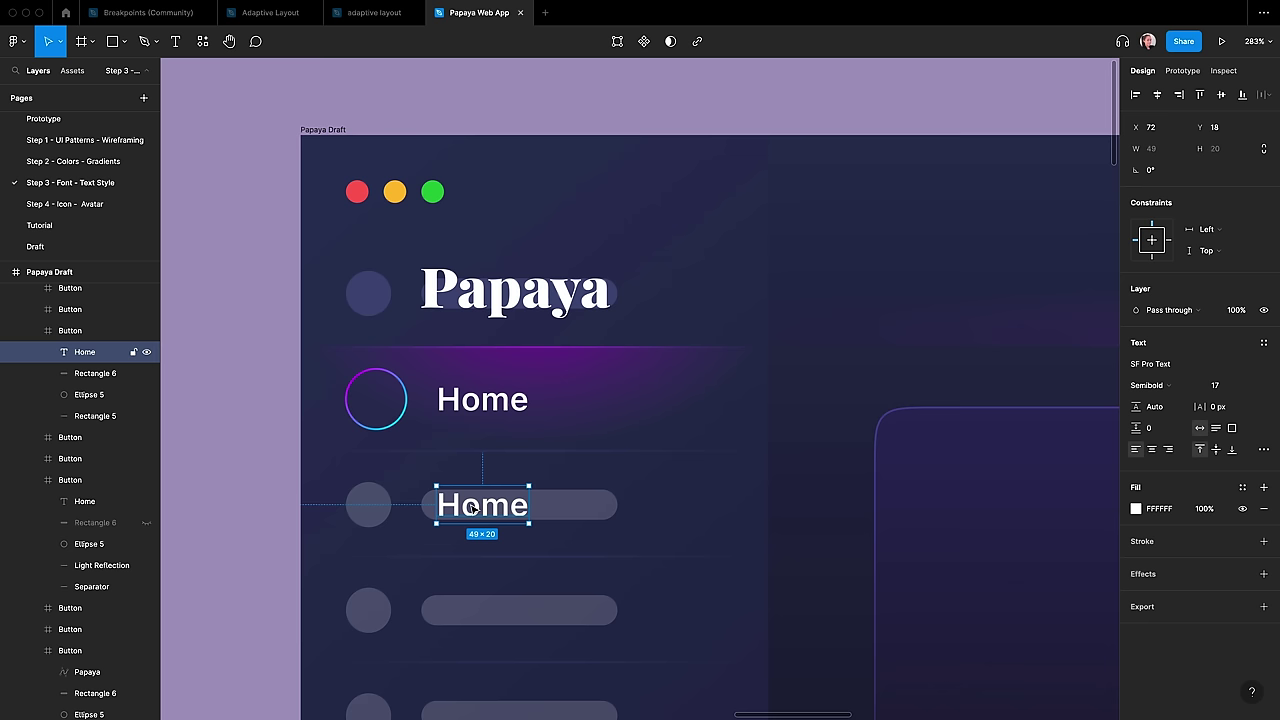
{"action": "left_click", "coordinate": [1262, 342]}
{"action": "scroll", "coordinate": [1200, 514], "scroll_direction": "down", "scroll_amount": 4}
{"action": "scroll", "coordinate": [1200, 516], "scroll_direction": "up", "scroll_amount": 2}
{"action": "scroll", "coordinate": [1200, 515], "scroll_direction": "down", "scroll_amount": 4}
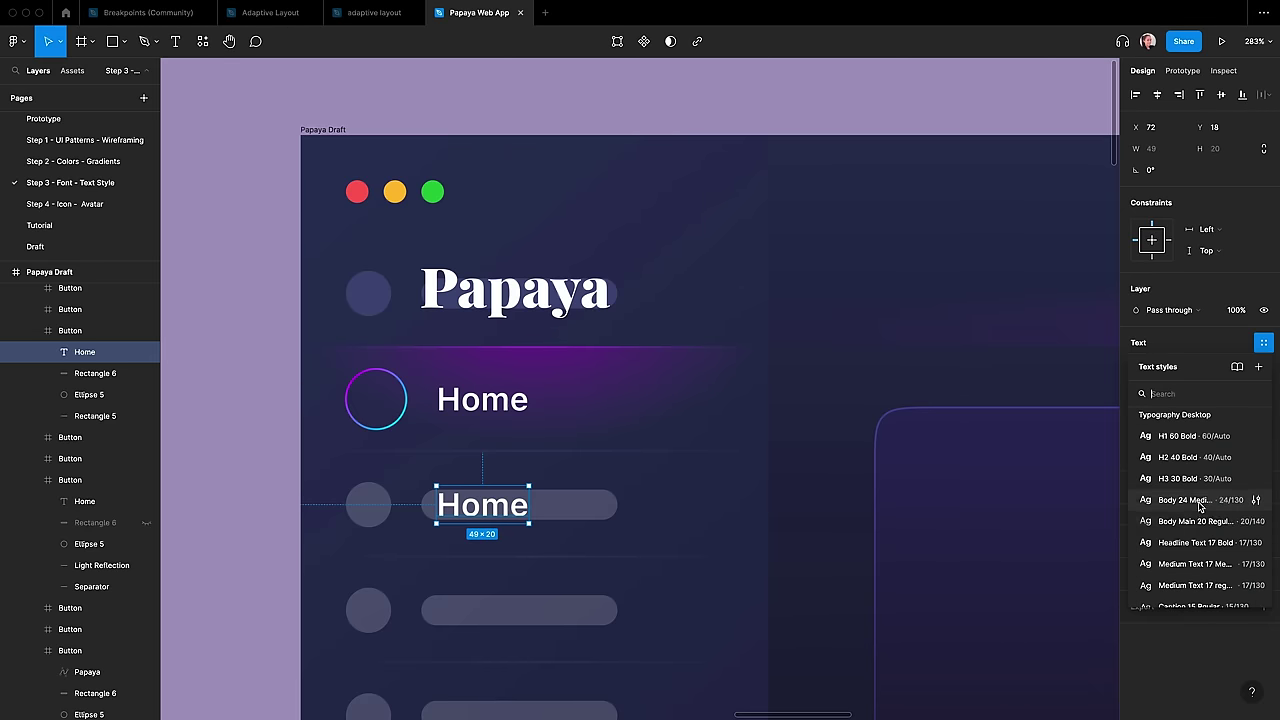
{"action": "left_click", "coordinate": [1190, 564]}
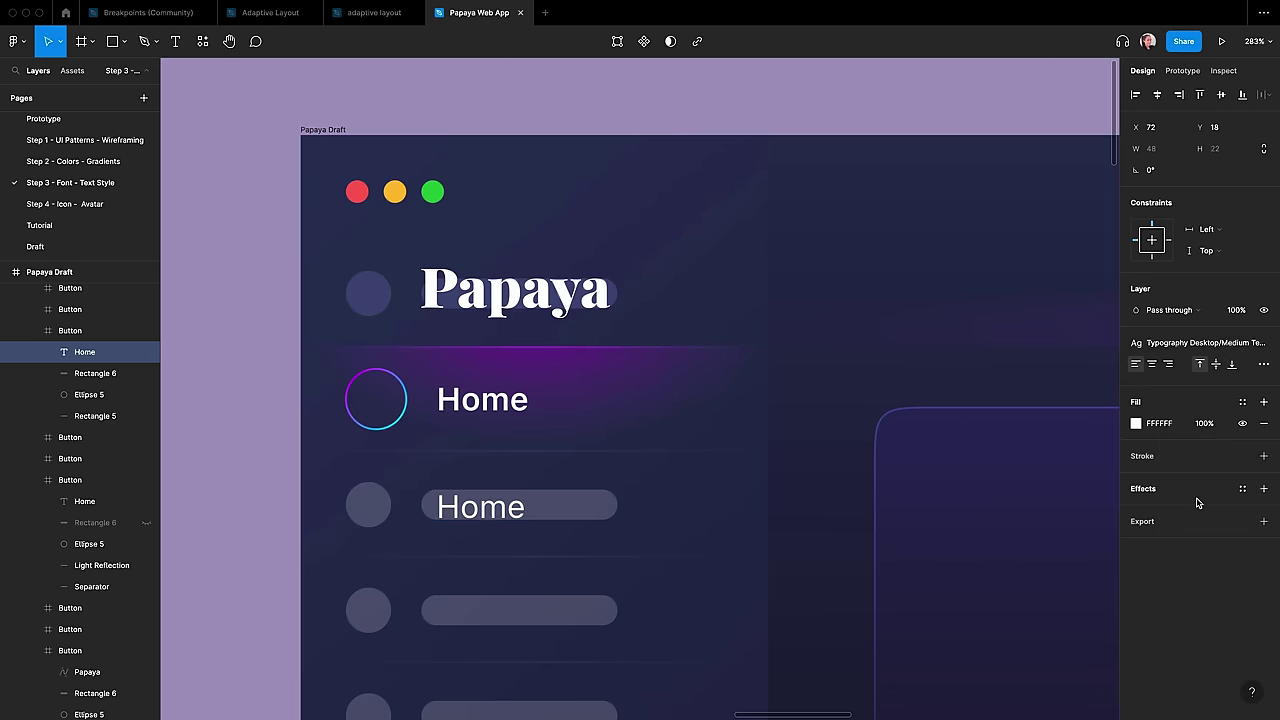
Step: Apply the Label/Dark/Secondary colour style to the second Home label and copy the label
{"action": "left_click", "coordinate": [1242, 403]}
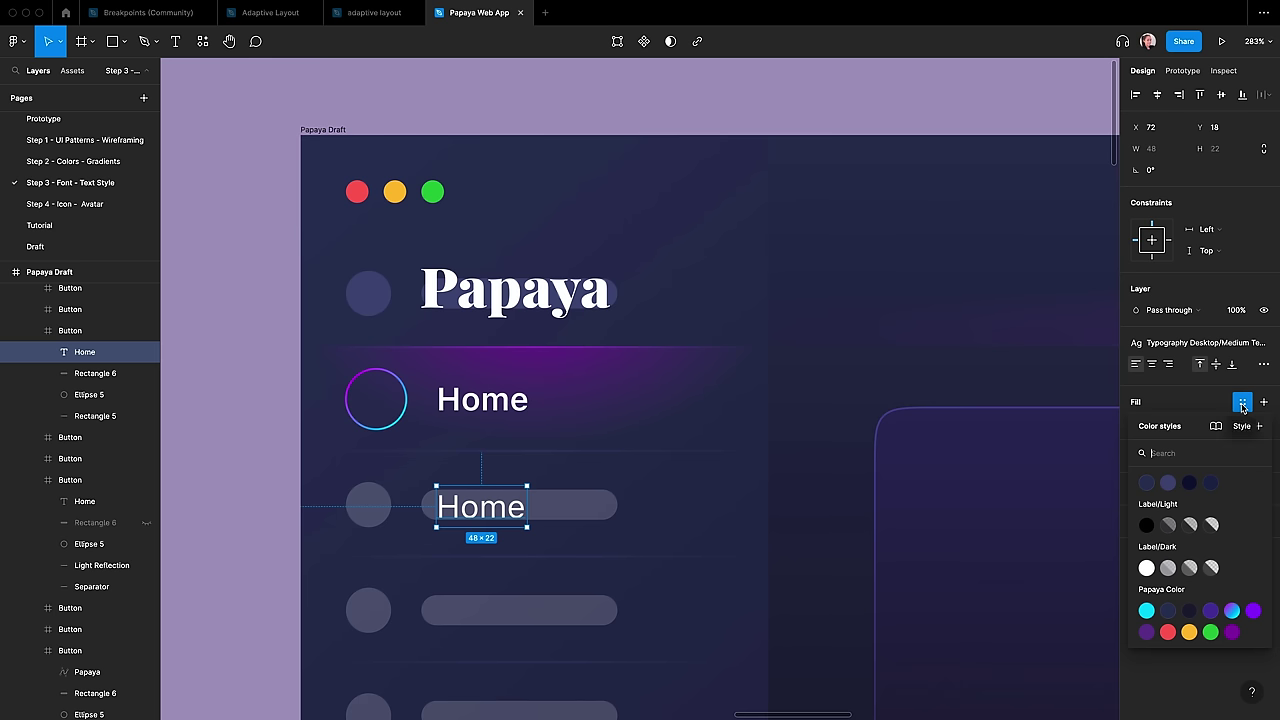
{"action": "left_click", "coordinate": [1168, 568]}
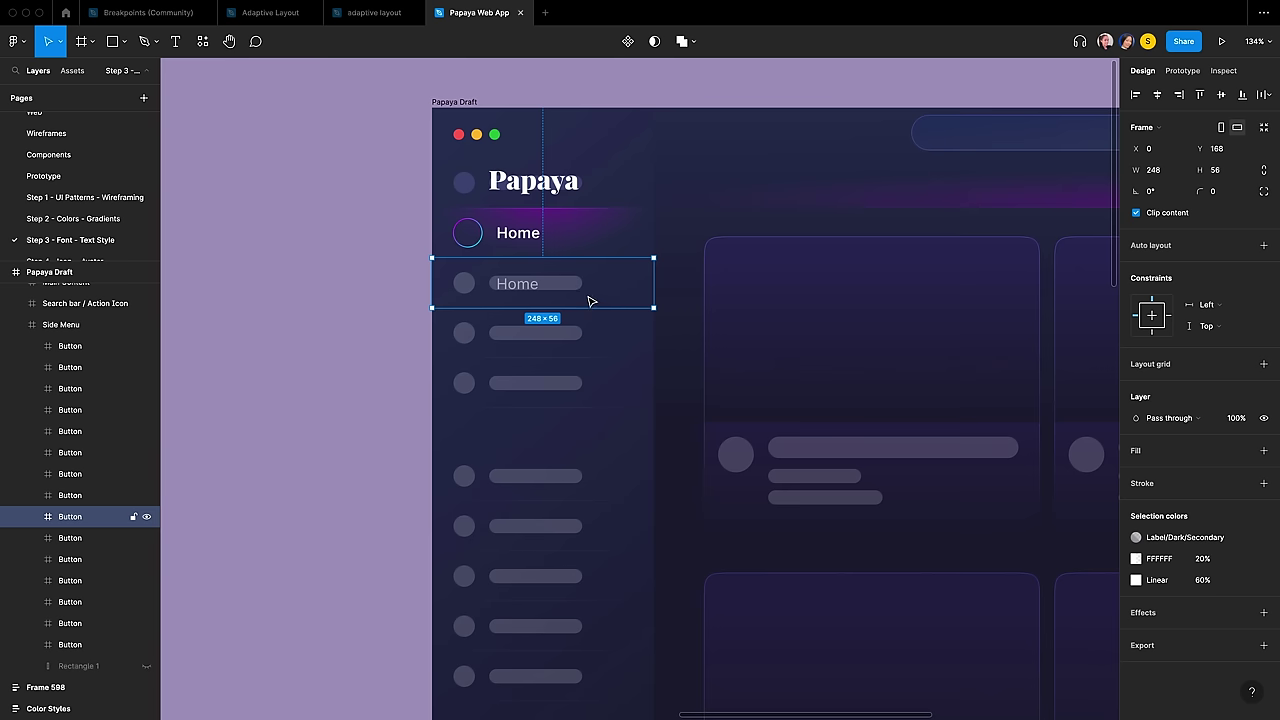
{"action": "double_click", "coordinate": [519, 285]}
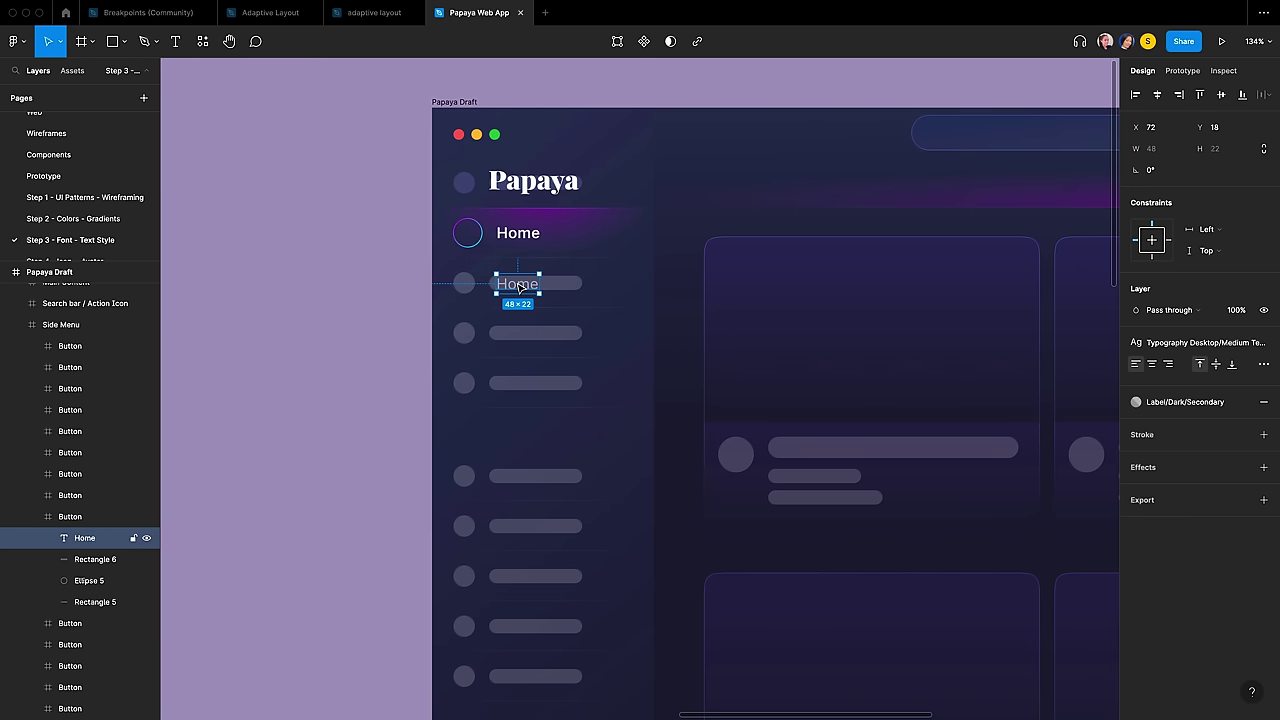
{"action": "key", "text": "super+c"}
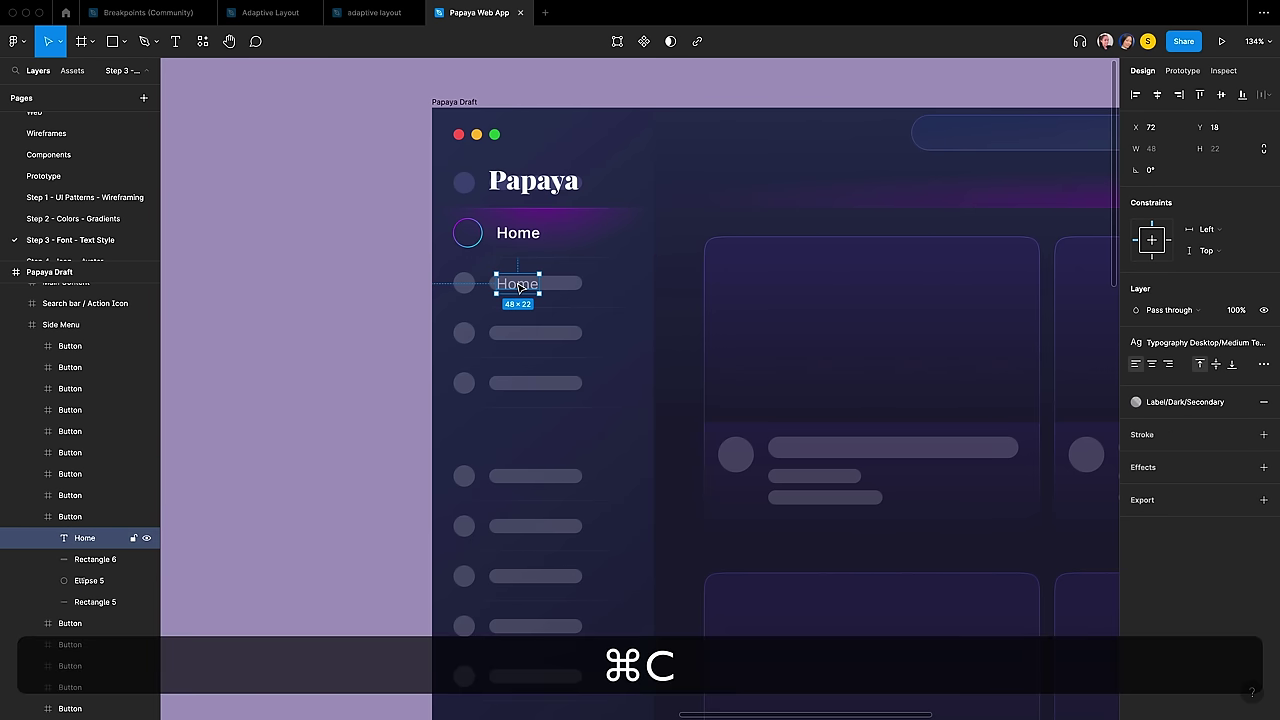
Step: Paste the copied Home label into all the remaining empty side menu buttons
{"action": "left_click", "coordinate": [464, 390], "text": "shift"}
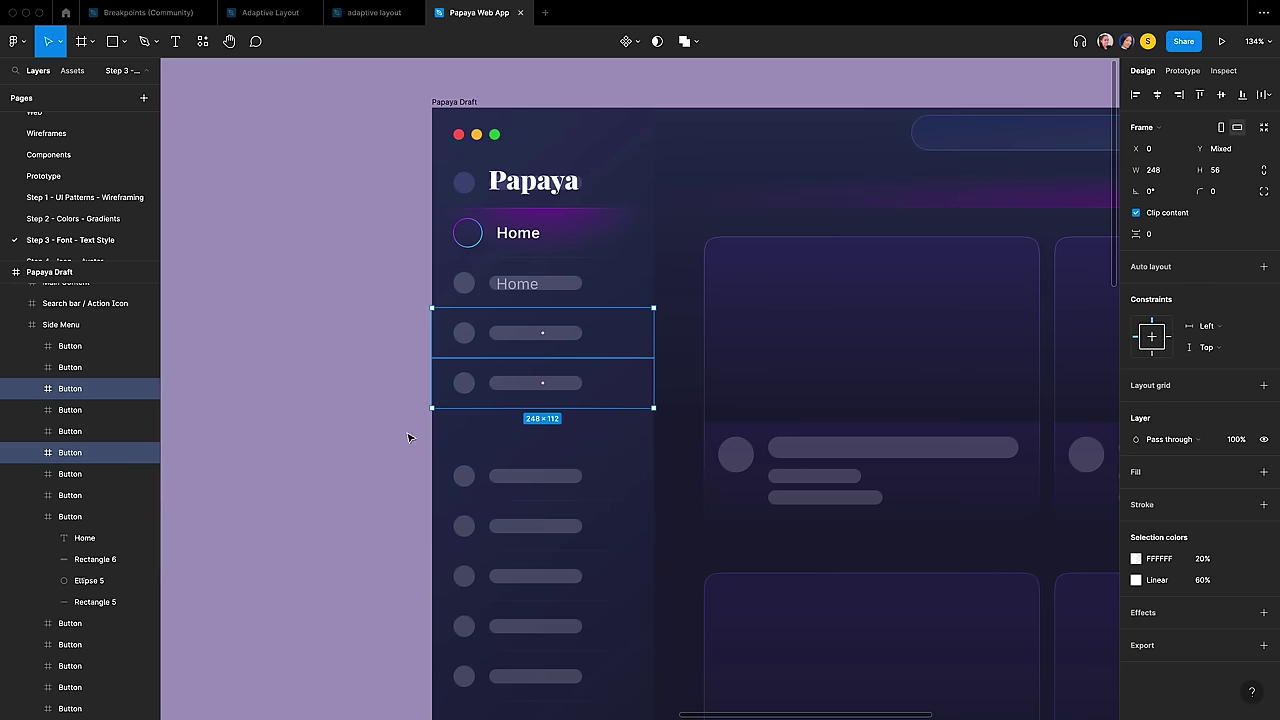
{"action": "scroll", "coordinate": [74, 564], "scroll_direction": "down", "scroll_amount": 3}
{"action": "left_click", "coordinate": [32, 411]}
{"action": "left_click", "coordinate": [68, 453], "text": "shift"}
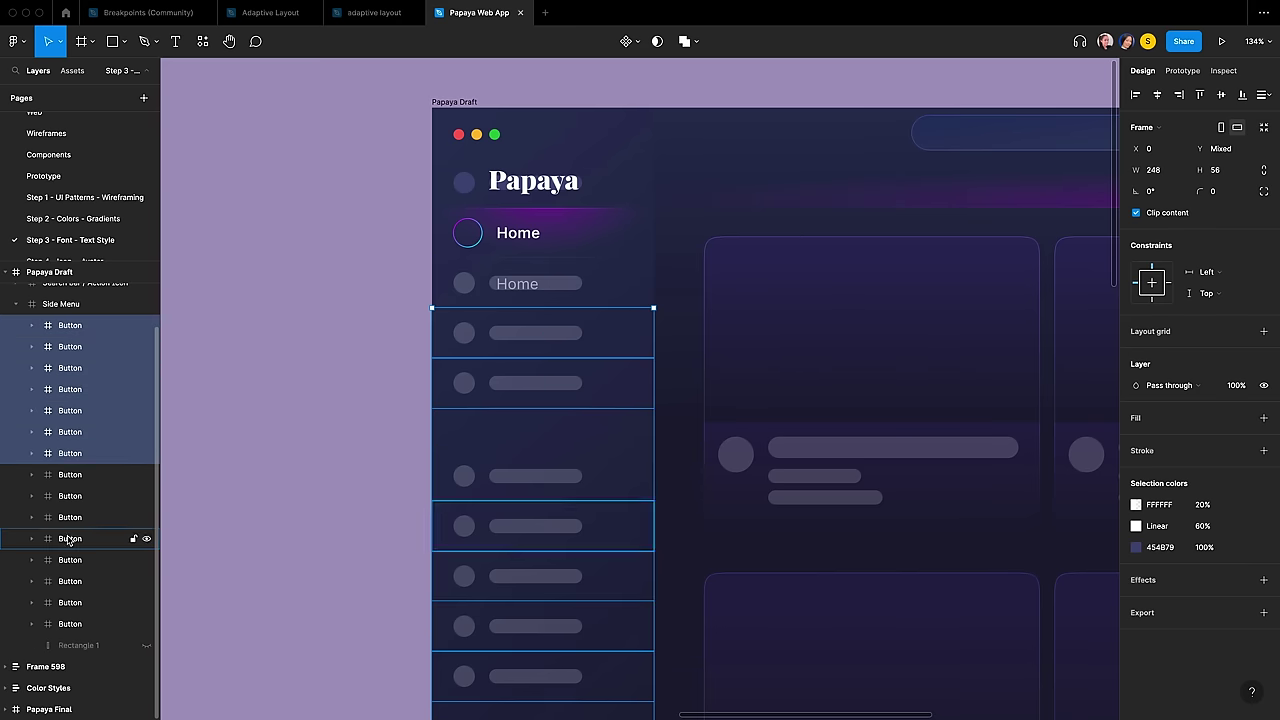
{"action": "left_click", "coordinate": [64, 497], "text": "shift"}
{"action": "left_click", "coordinate": [63, 517], "text": "shift+super"}
{"action": "left_click", "coordinate": [63, 540], "text": "shift+super"}
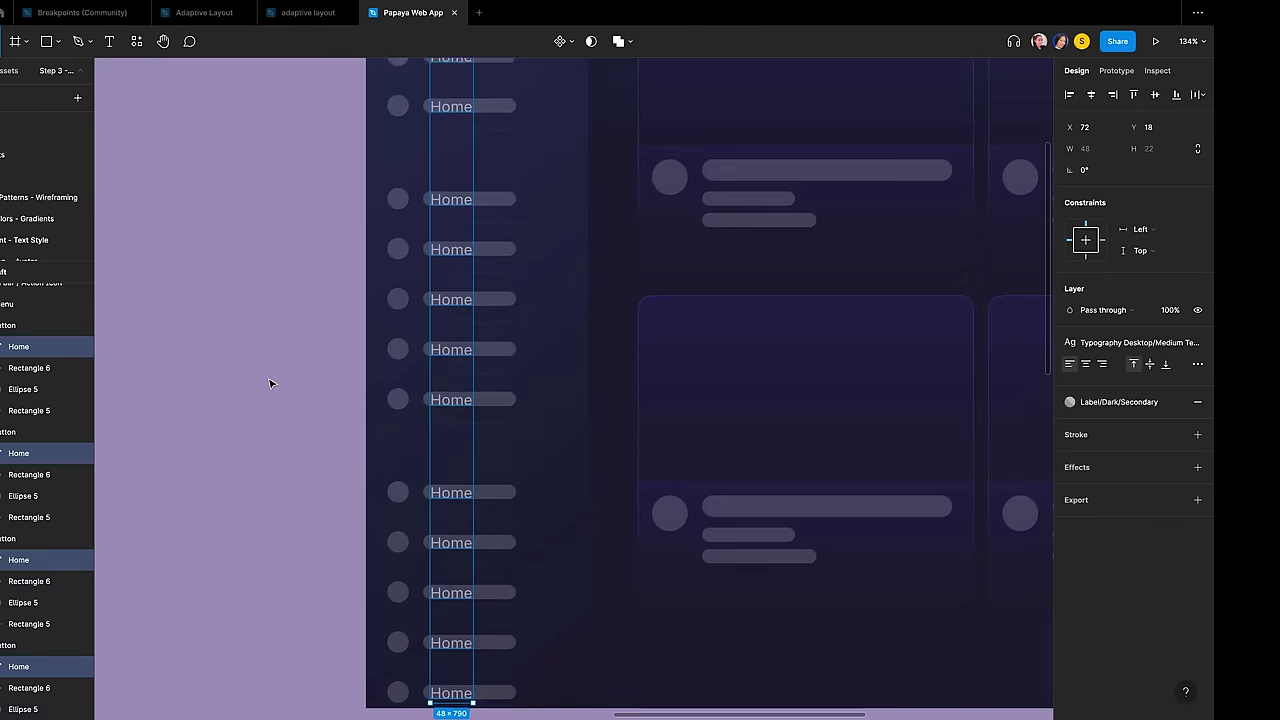
{"action": "scroll", "coordinate": [269, 383], "scroll_direction": "down", "scroll_amount": 1}
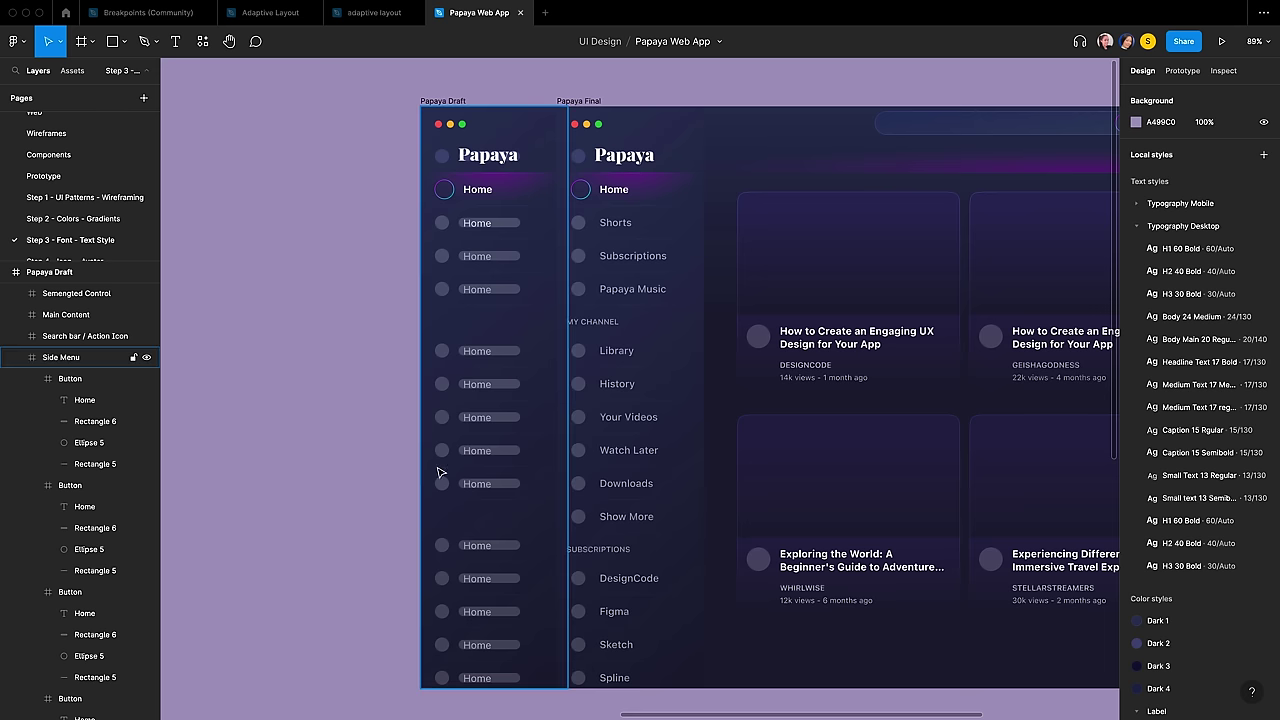
Step: Duplicate the last button of the side menu's second group directly below it and hide the first button of the group underneath
{"action": "double_click", "coordinate": [496, 487]}
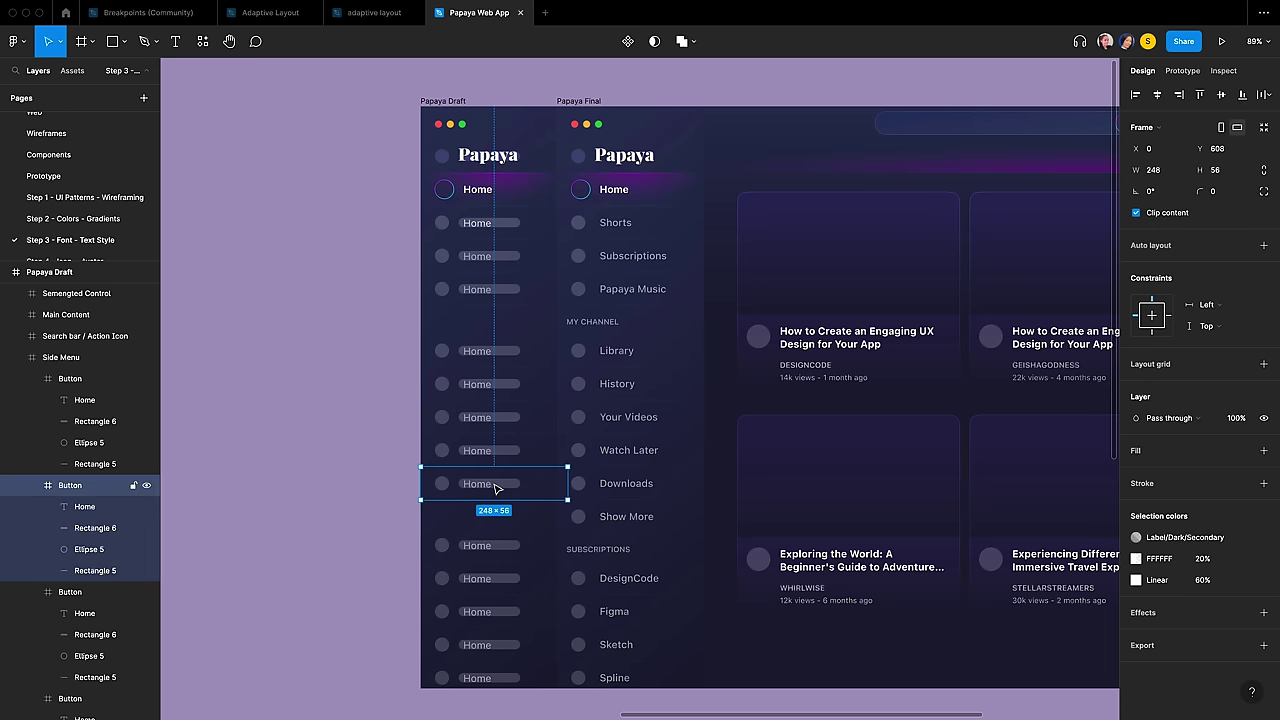
{"action": "left_click_drag", "start_coordinate": [497, 487], "coordinate": [497, 549]}
{"action": "key", "text": "super+shift+h"}
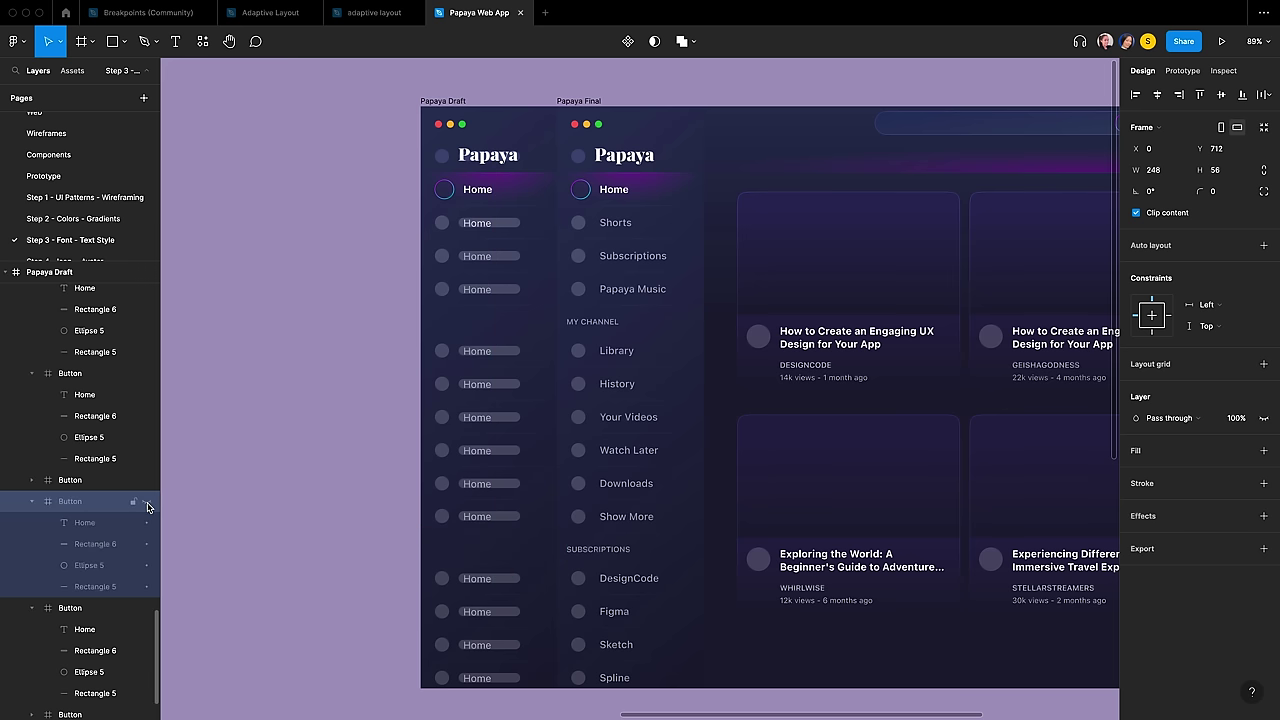
{"action": "left_click", "coordinate": [295, 521]}
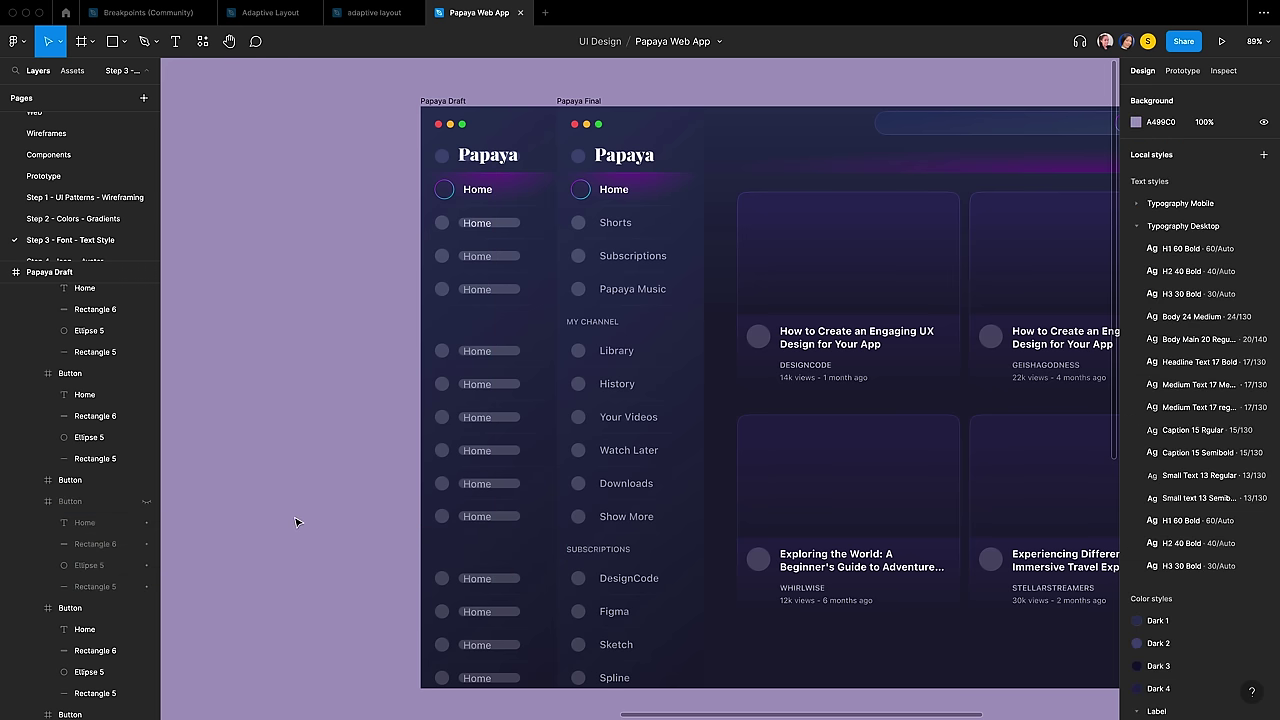
Step: Organise the side menu buttons into frames named Section 1, Section 2 and Section 3
{"action": "scroll", "coordinate": [295, 521], "scroll_direction": "up", "scroll_amount": 3}
{"action": "left_click", "coordinate": [478, 480]}
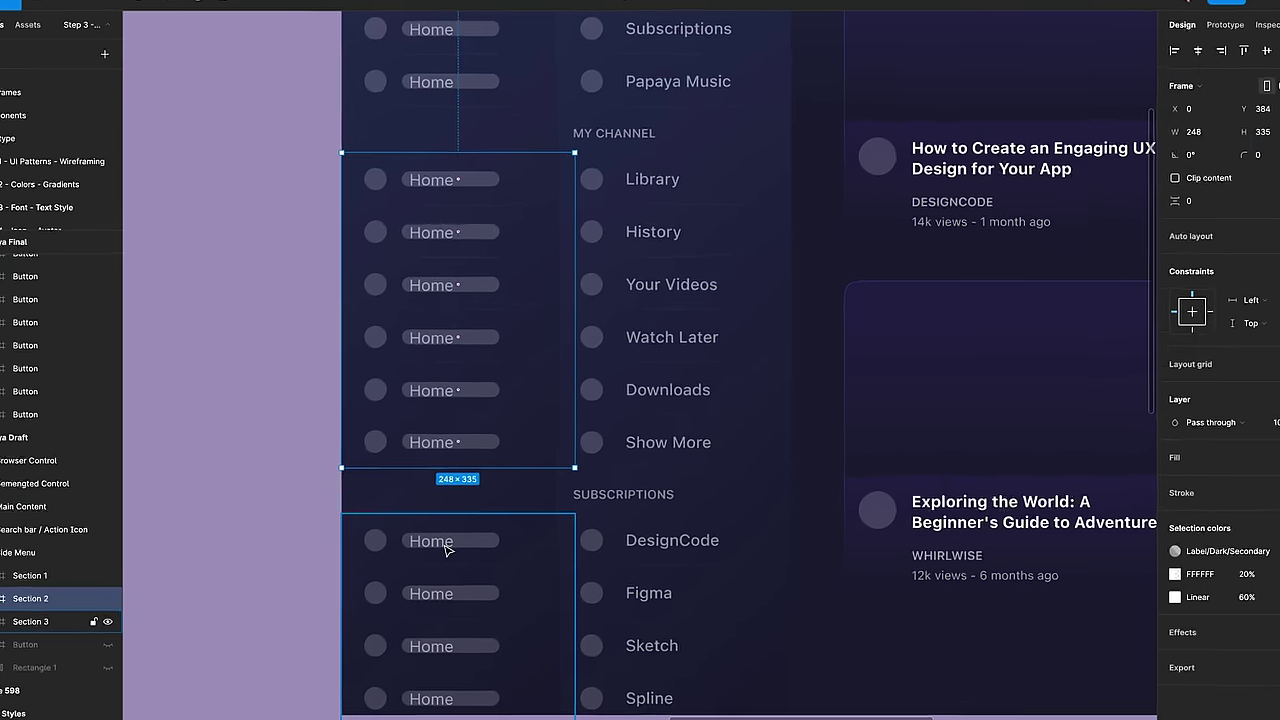
{"action": "left_click", "coordinate": [447, 549]}
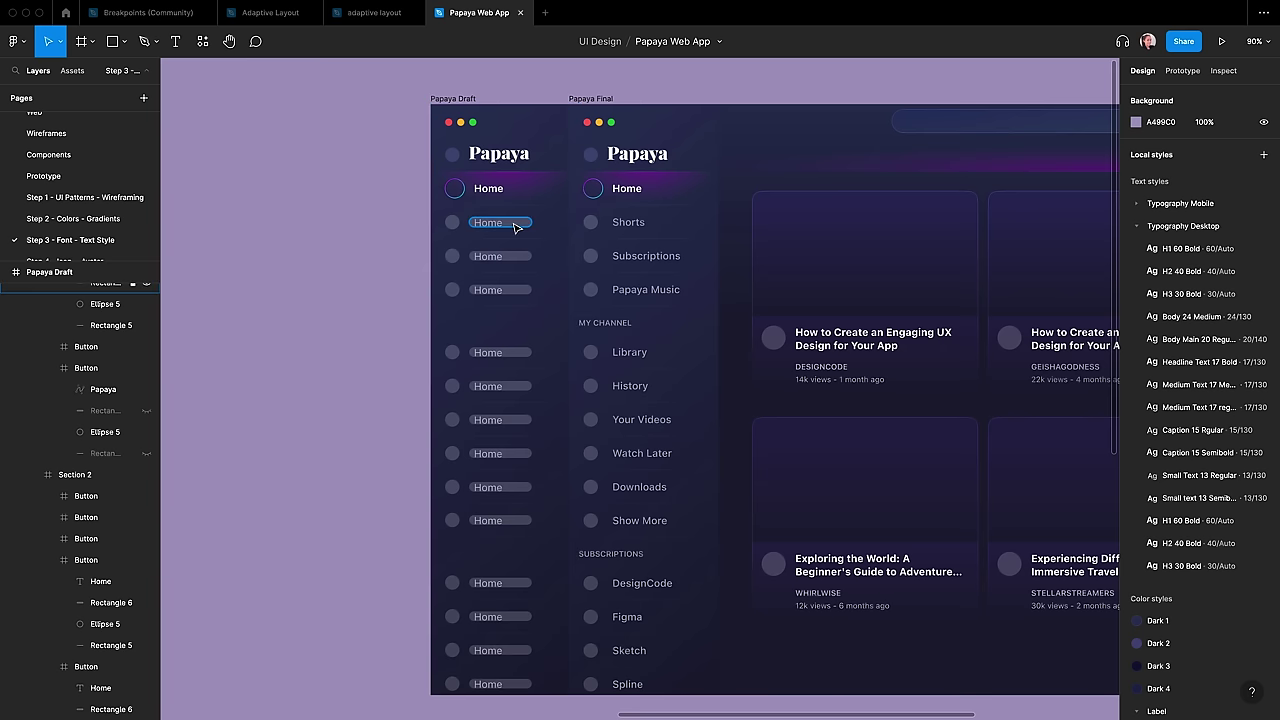
Step: Hide the fill of all the placeholder bars behind the grey Home labels in the side menu
{"action": "left_click", "coordinate": [514, 224], "text": "super"}
{"action": "left_click", "coordinate": [516, 257], "text": "shift+super"}
{"action": "left_click", "coordinate": [516, 290], "text": "shift+super"}
{"action": "left_click", "coordinate": [517, 352], "text": "shift+super"}
{"action": "left_click", "coordinate": [519, 386], "text": "shift+super"}
{"action": "left_click", "coordinate": [520, 420], "text": "shift+super"}
{"action": "left_click", "coordinate": [519, 454], "text": "shift+super"}
{"action": "left_click_drag", "start_coordinate": [520, 492], "coordinate": [518, 690]}
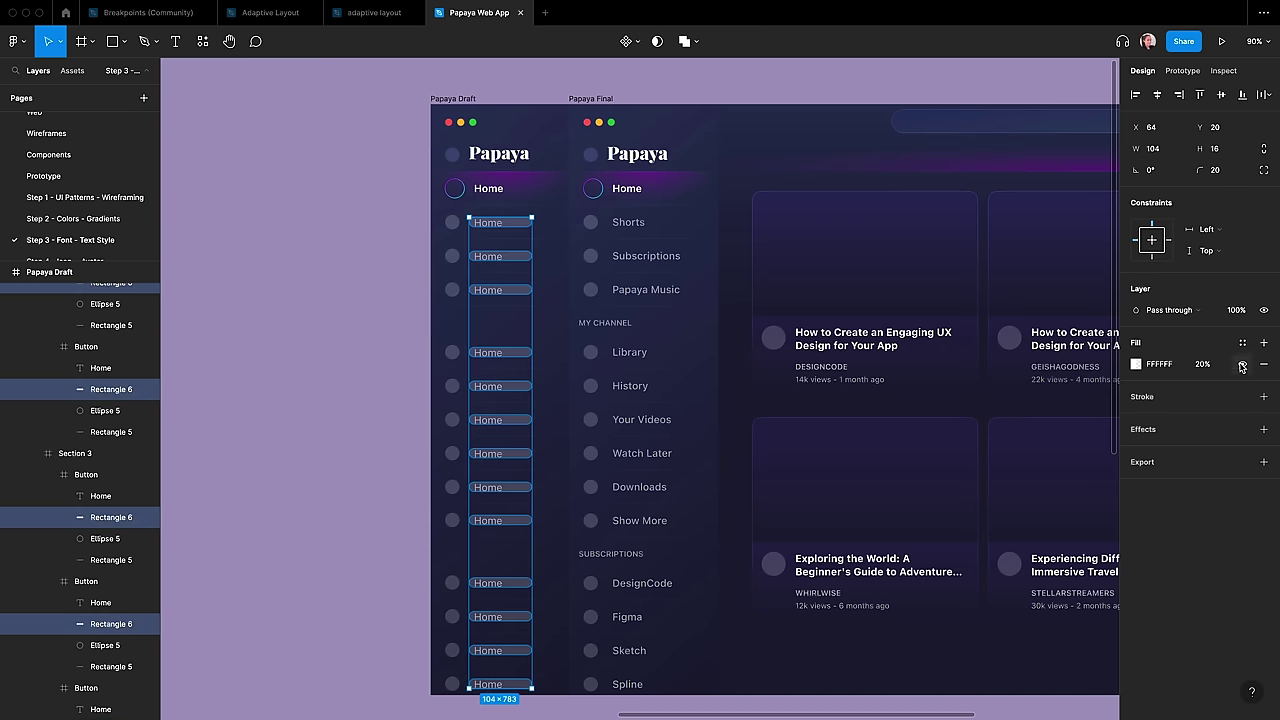
{"action": "left_click", "coordinate": [297, 214]}
Step: Change the three labels below the highlighted Home button to Shorts, Subscription and Papaya Music
{"action": "scroll", "coordinate": [512, 197], "scroll_direction": "up", "scroll_amount": 5}
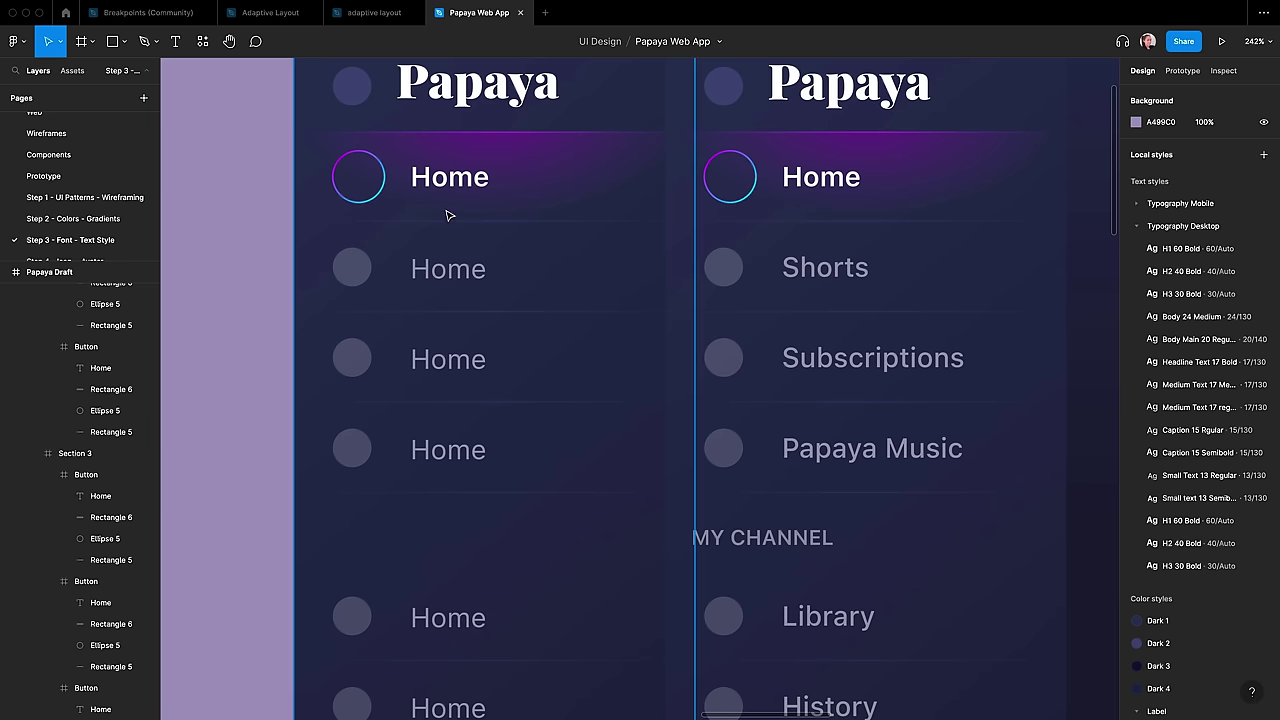
{"action": "double_click", "coordinate": [446, 270]}
{"action": "key", "text": "Return"}
{"action": "type", "text": "Shorts"}
{"action": "key", "text": "Escape"}
{"action": "key", "text": "Tab"}
{"action": "key", "text": "Return"}
{"action": "type", "text": "Subscription"}
{"action": "key", "text": "Escape"}
{"action": "key", "text": "Tab"}
{"action": "key", "text": "Return"}
{"action": "type", "text": "Papay"}
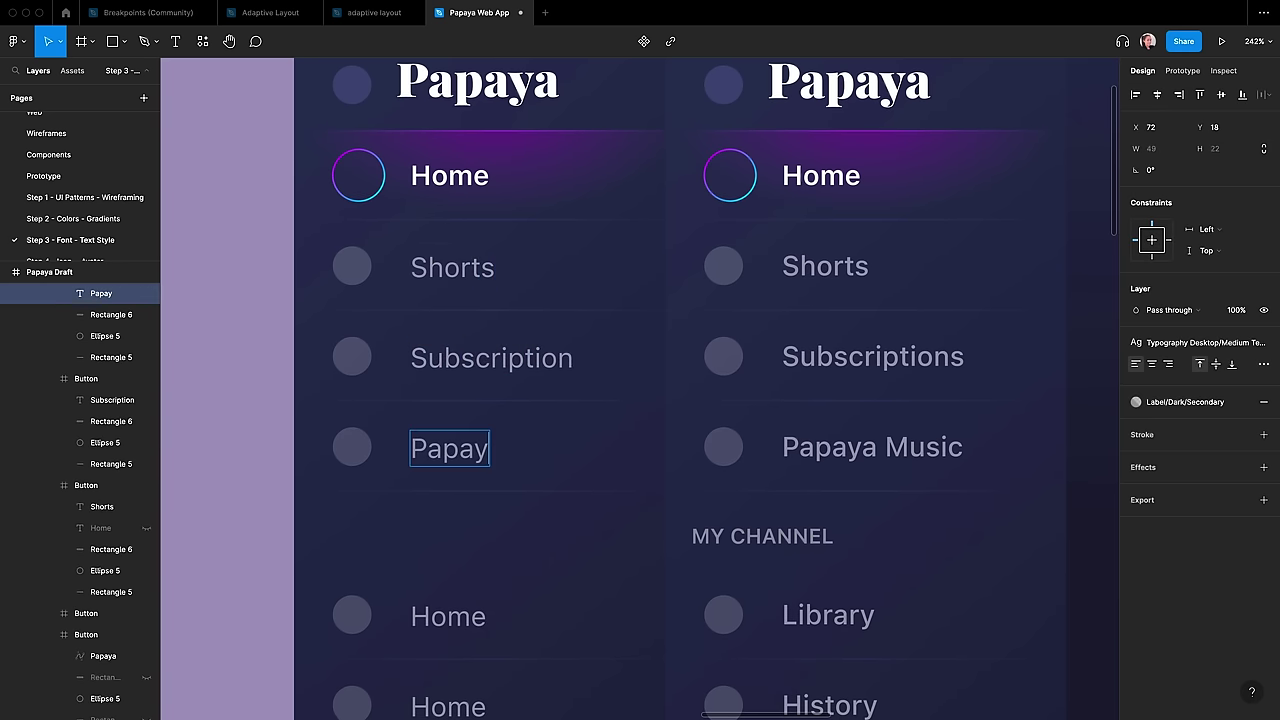
{"action": "type", "text": "a Music"}
{"action": "key", "text": "Escape"}
Step: Change the first two labels of the side menu's second section to Library and History
{"action": "scroll", "coordinate": [474, 329], "scroll_direction": "down", "scroll_amount": 5, "text": "ctrl"}
{"action": "key", "text": "Tab"}
{"action": "key", "text": "Return"}
{"action": "type", "text": "Library"}
{"action": "key", "text": "Escape"}
{"action": "key", "text": "Tab"}
{"action": "key", "text": "Return"}
{"action": "type", "text": "History"}
{"action": "key", "text": "Escape"}
Step: Change the third and fourth labels of the second section to Your Videos and Watch Later
{"action": "key", "text": "Tab"}
{"action": "key", "text": "Return"}
{"action": "type", "text": "Your Videos"}
{"action": "key", "text": "Escape"}
{"action": "key", "text": "Tab"}
{"action": "key", "text": "Return"}
{"action": "type", "text": "Watch Later"}
{"action": "key", "text": "Escape"}
Step: Change the remaining side menu labels to Downloads, Show More, DesignCode, Figma, Sketch and Spline
{"action": "key", "text": "Tab"}
{"action": "key", "text": "Return"}
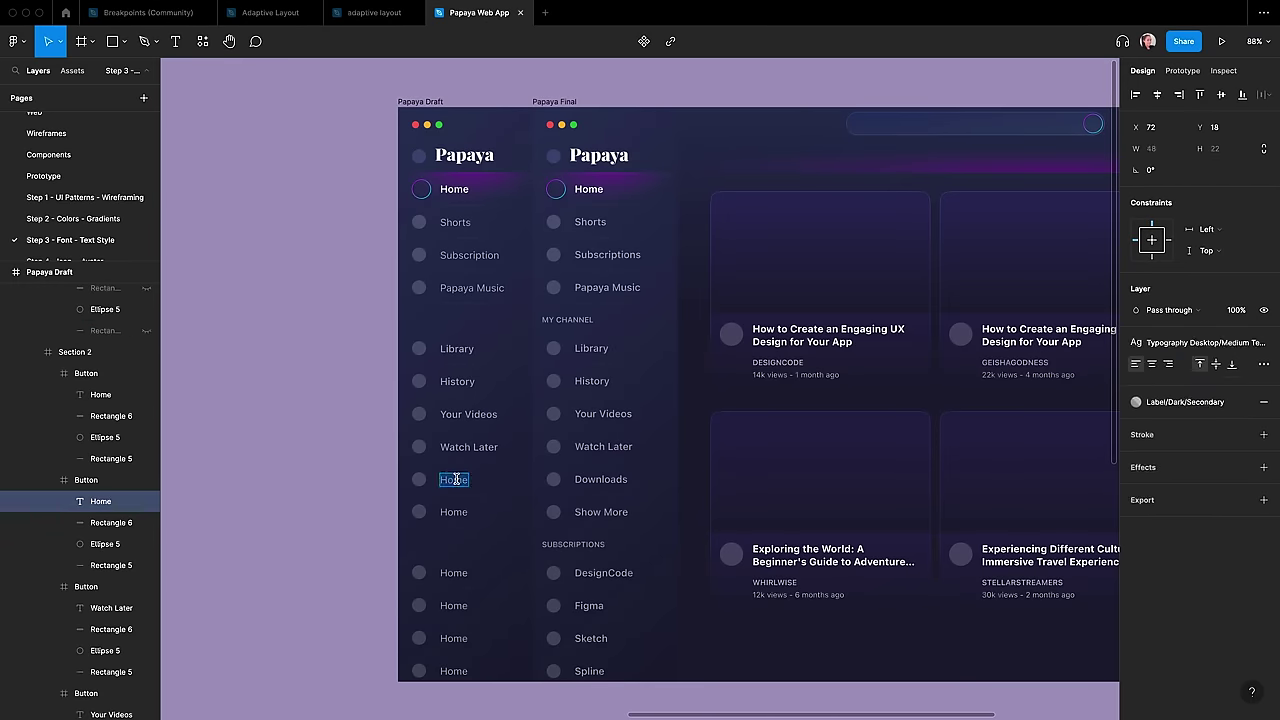
{"action": "key", "text": "ctrl+v"}
{"action": "double_click", "coordinate": [600, 512]}
{"action": "double_click", "coordinate": [585, 573]}
{"action": "key", "text": "ctrl+v"}
{"action": "double_click", "coordinate": [581, 638]}
{"action": "key", "text": "ctrl+v"}
{"action": "left_click", "coordinate": [349, 651]}
Step: Add the heading text MY CHANNEL in the gap above the Library button
{"action": "scroll", "coordinate": [563, 403], "scroll_direction": "up", "scroll_amount": 1, "text": "ctrl"}
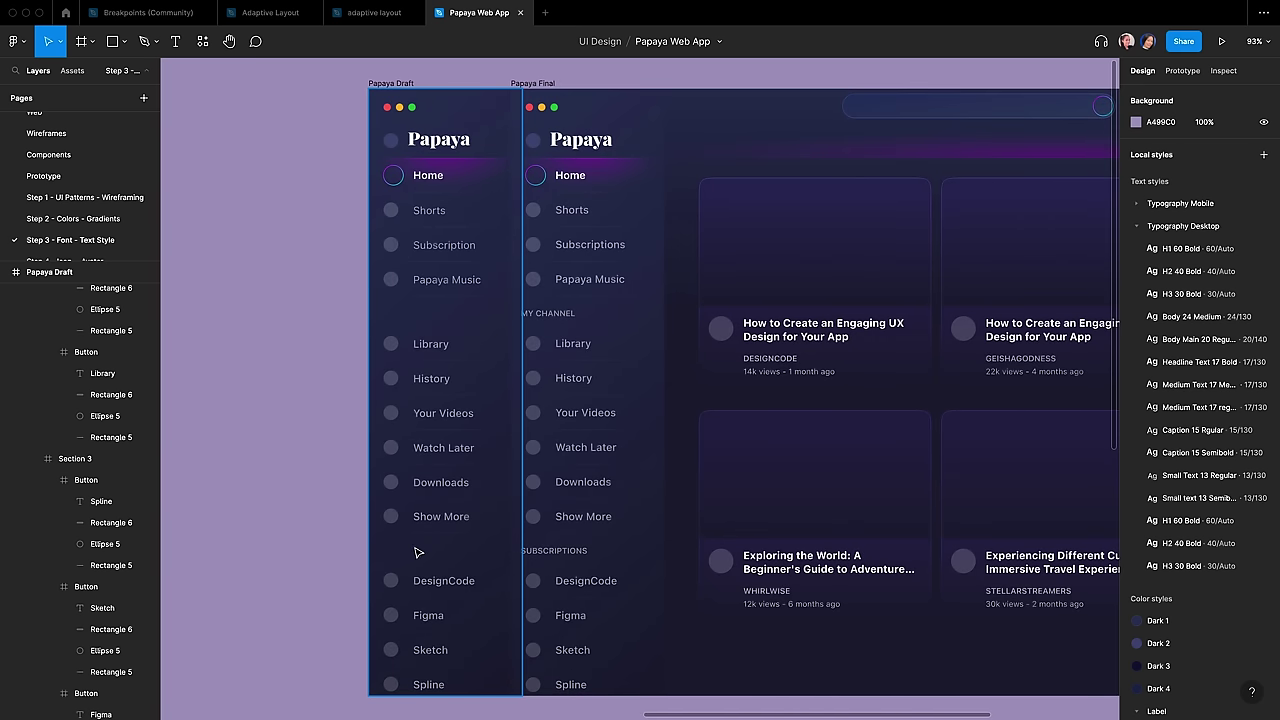
{"action": "key", "text": "t"}
{"action": "left_click", "coordinate": [386, 318]}
{"action": "type", "text": "MY CHANNEL"}
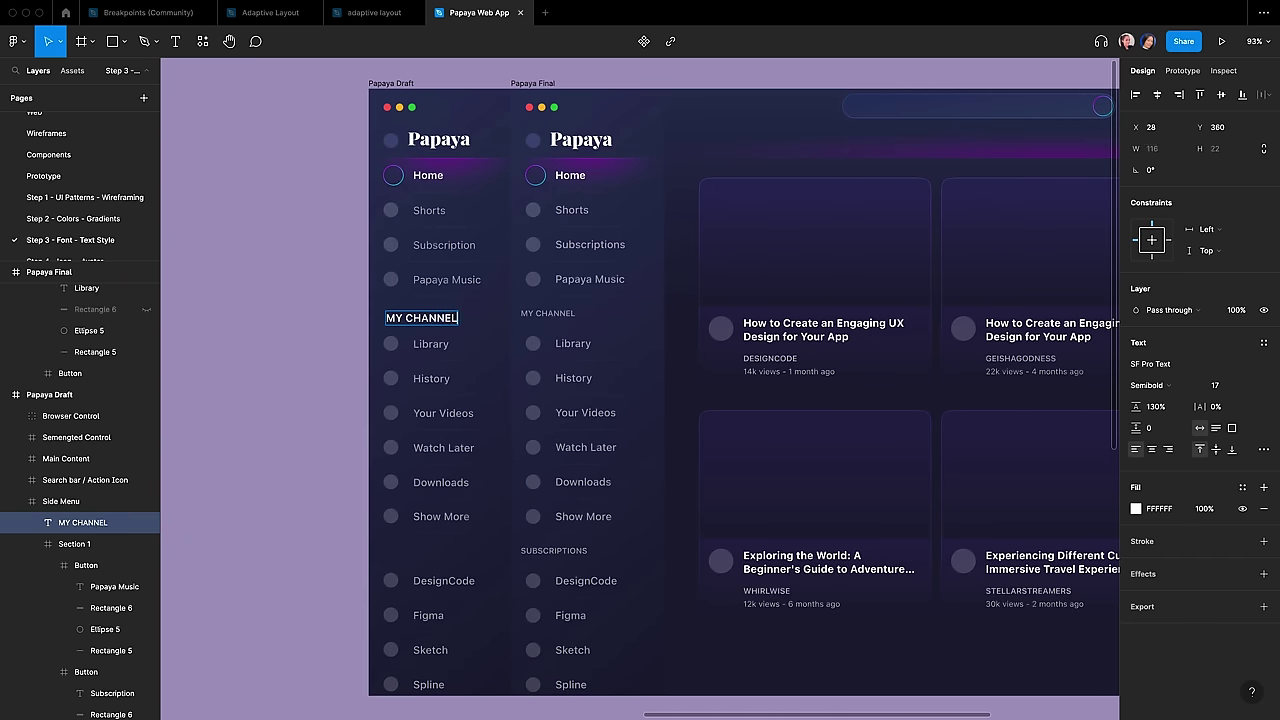
{"action": "key", "text": "Escape"}
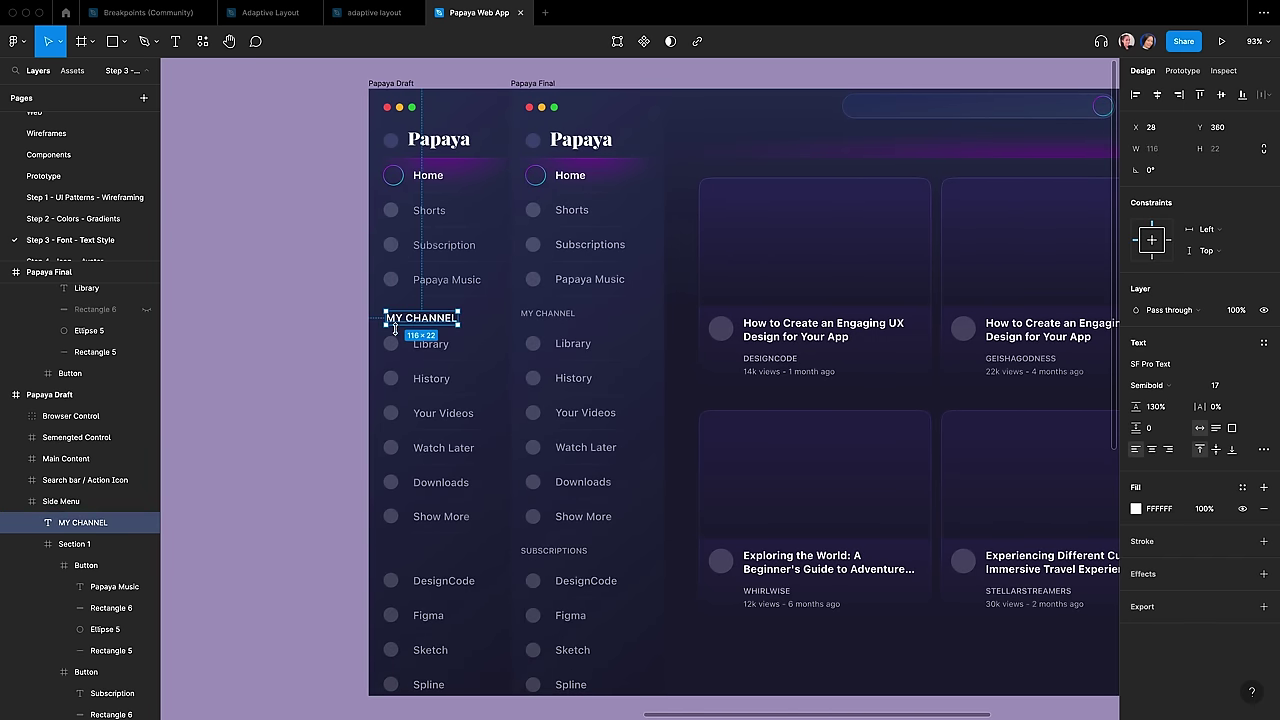
Step: Apply the Small text 13 Semibold style and the Label/Dark/Secondary colour to the MY CHANNEL heading, placed at X 16, Y 355
{"action": "left_click", "coordinate": [1263, 342]}
{"action": "scroll", "coordinate": [1193, 525], "scroll_direction": "down", "scroll_amount": 10}
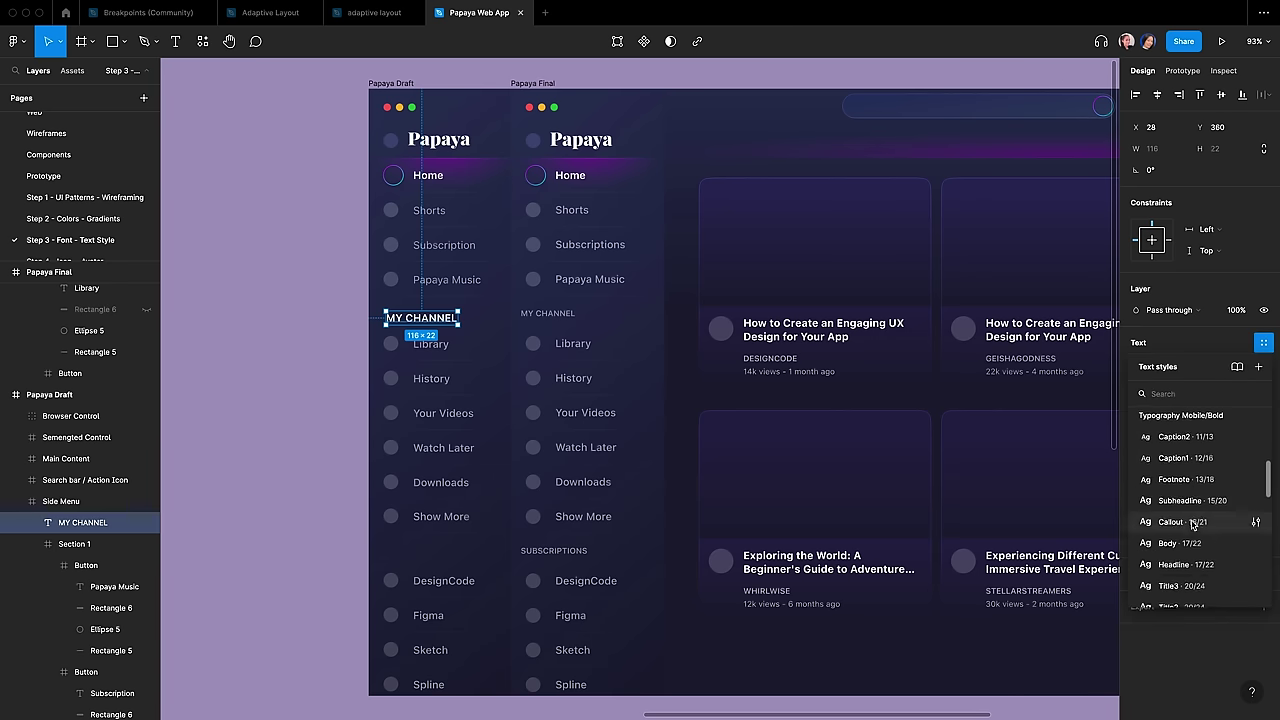
{"action": "scroll", "coordinate": [1195, 526], "scroll_direction": "down", "scroll_amount": 3}
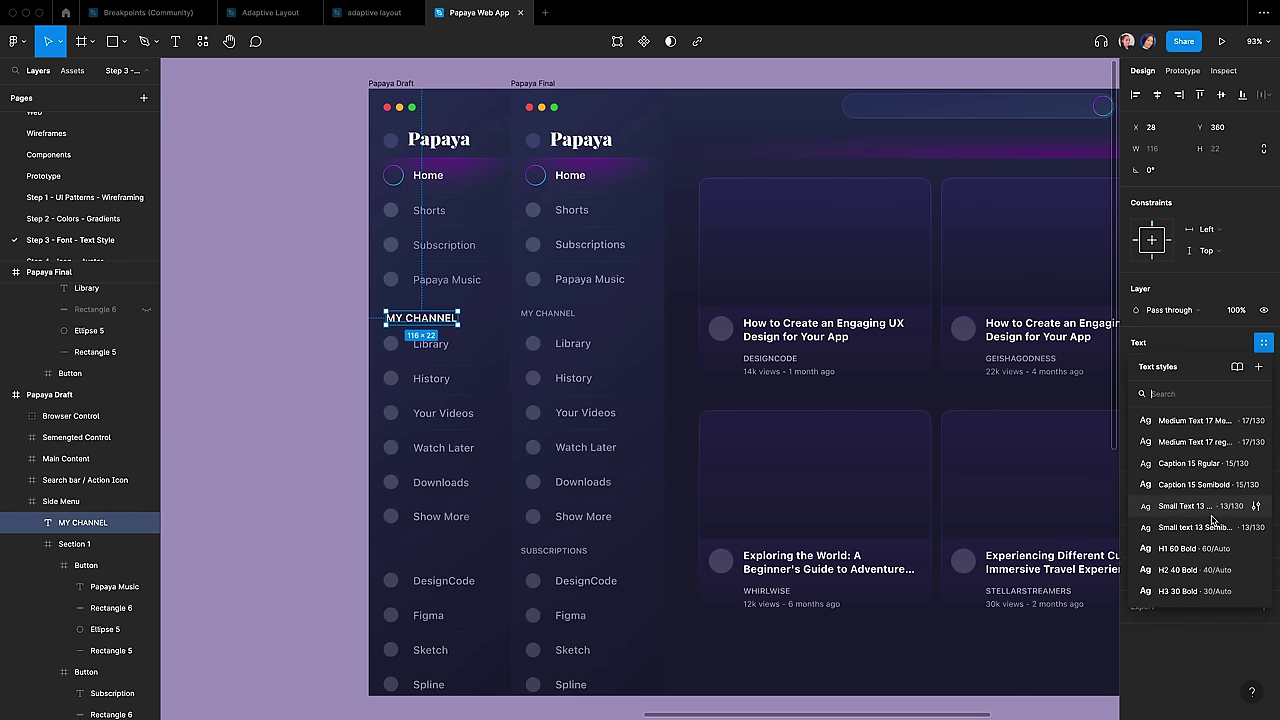
{"action": "left_click", "coordinate": [1200, 528]}
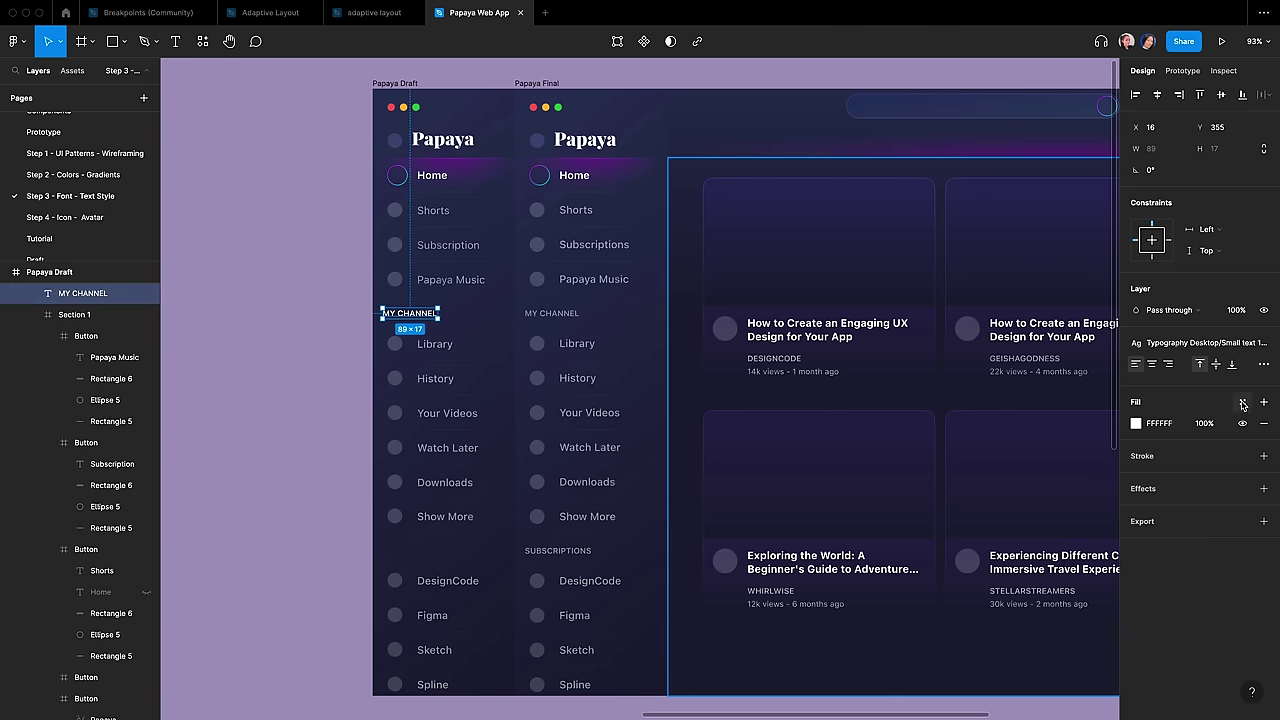
{"action": "left_click", "coordinate": [1242, 403]}
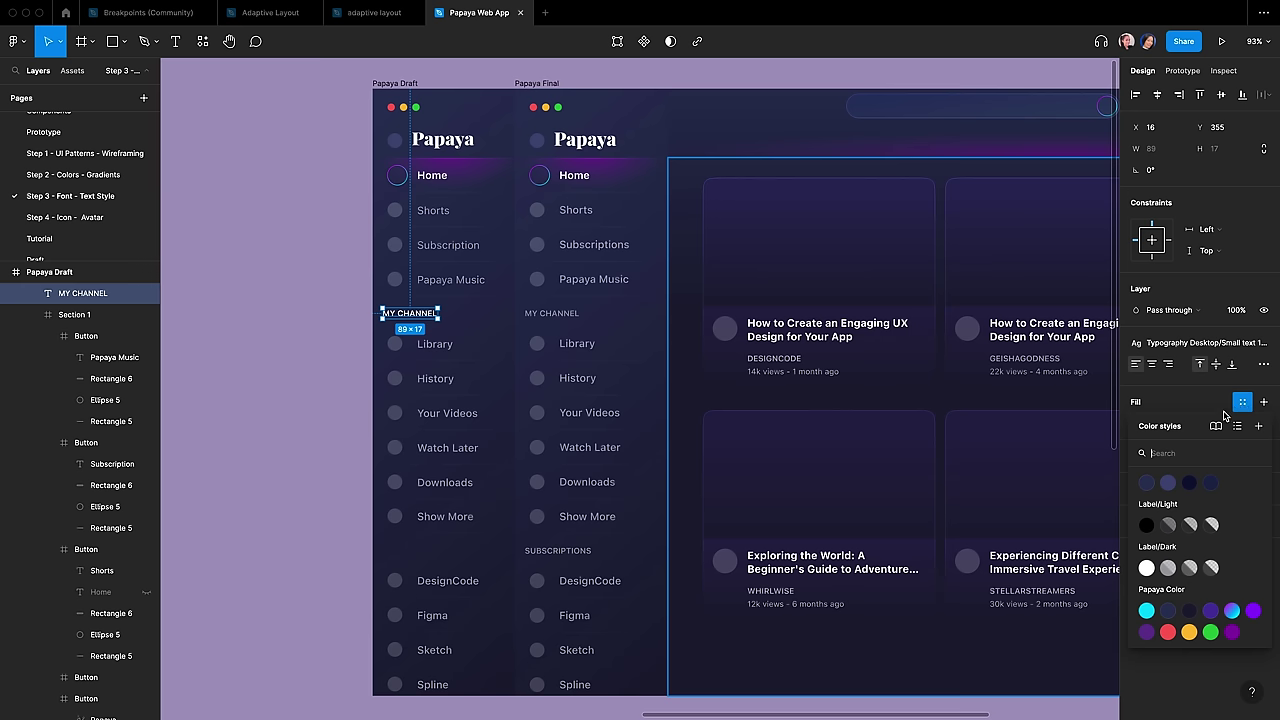
{"action": "left_click", "coordinate": [1168, 569]}
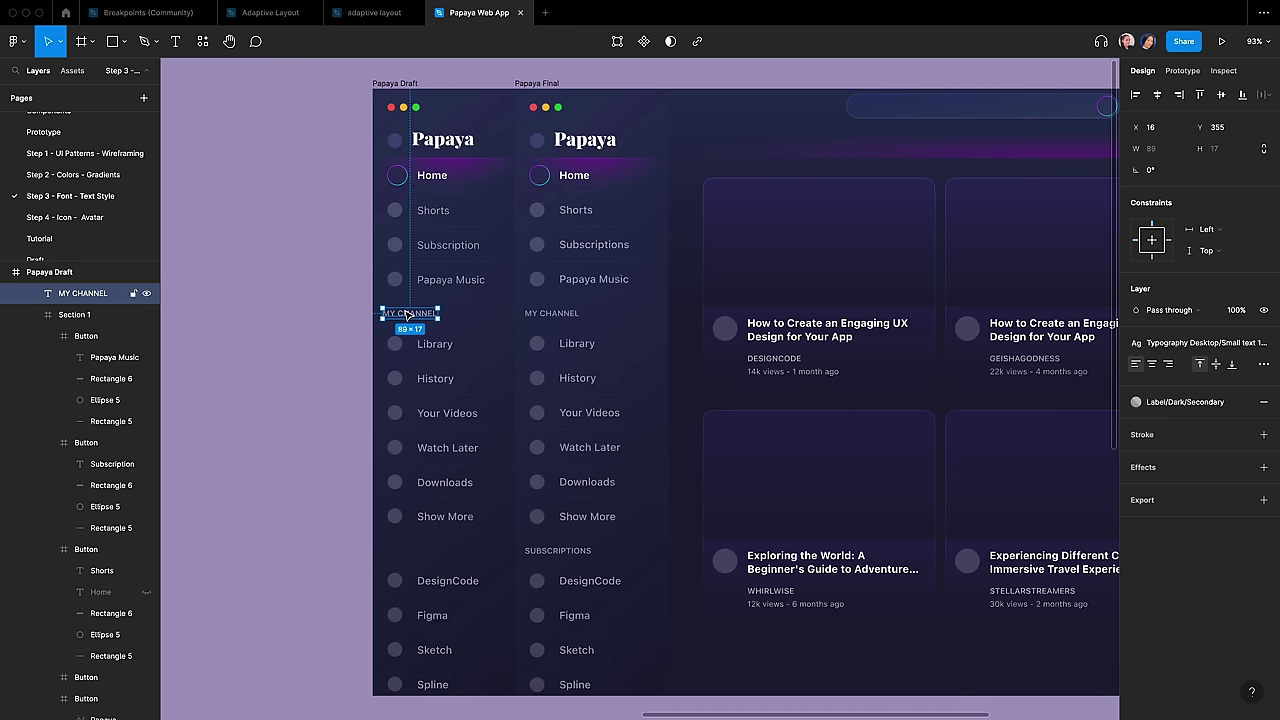
Step: Duplicate the MY CHANNEL heading into the gap above DesignCode and change its text to SUBSCRIPTIONS
{"action": "left_click_drag", "start_coordinate": [410, 318], "coordinate": [411, 548]}
{"action": "double_click", "coordinate": [411, 548]}
{"action": "type", "text": "SUBSCRIPTIONS"}
{"action": "left_click", "coordinate": [311, 537]}
Step: Nudge the SUBSCRIPTIONS heading into place at X 16, Y 738
{"action": "key", "text": "Left"}
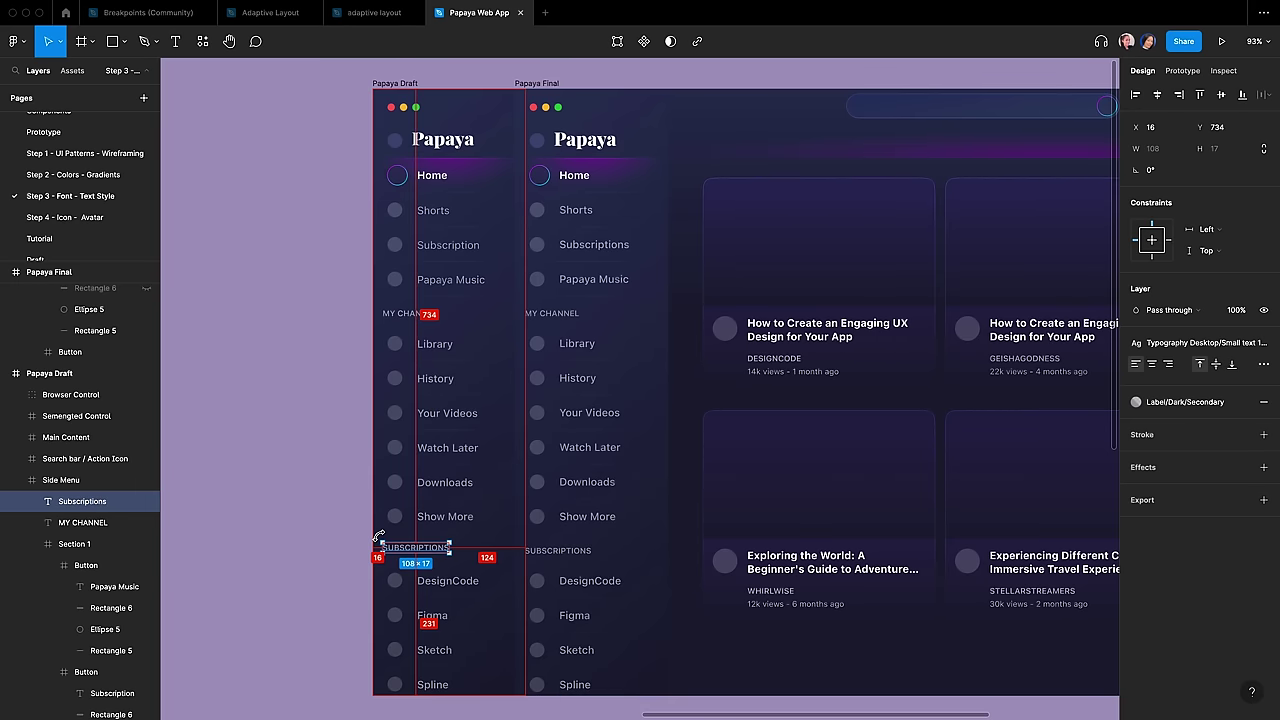
{"action": "key", "text": "Down"}
{"action": "key", "text": "Down"}
{"action": "key", "text": "Down"}
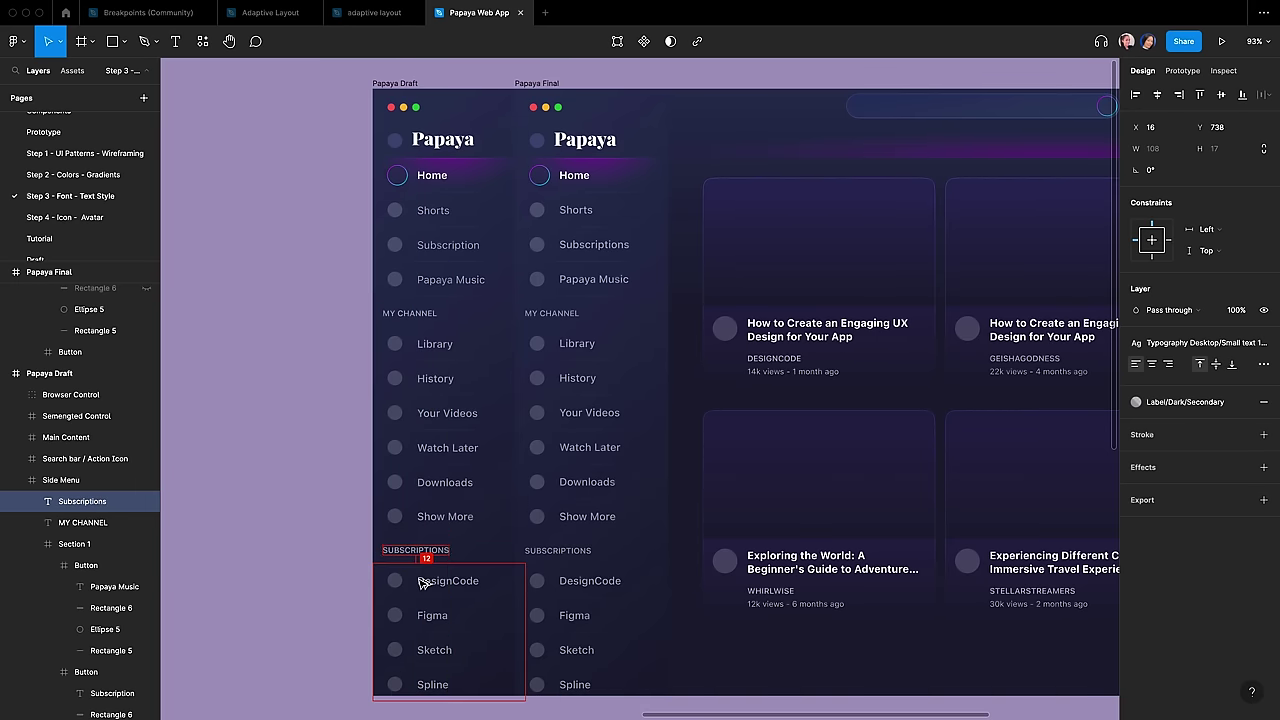
{"action": "left_click", "coordinate": [328, 563]}
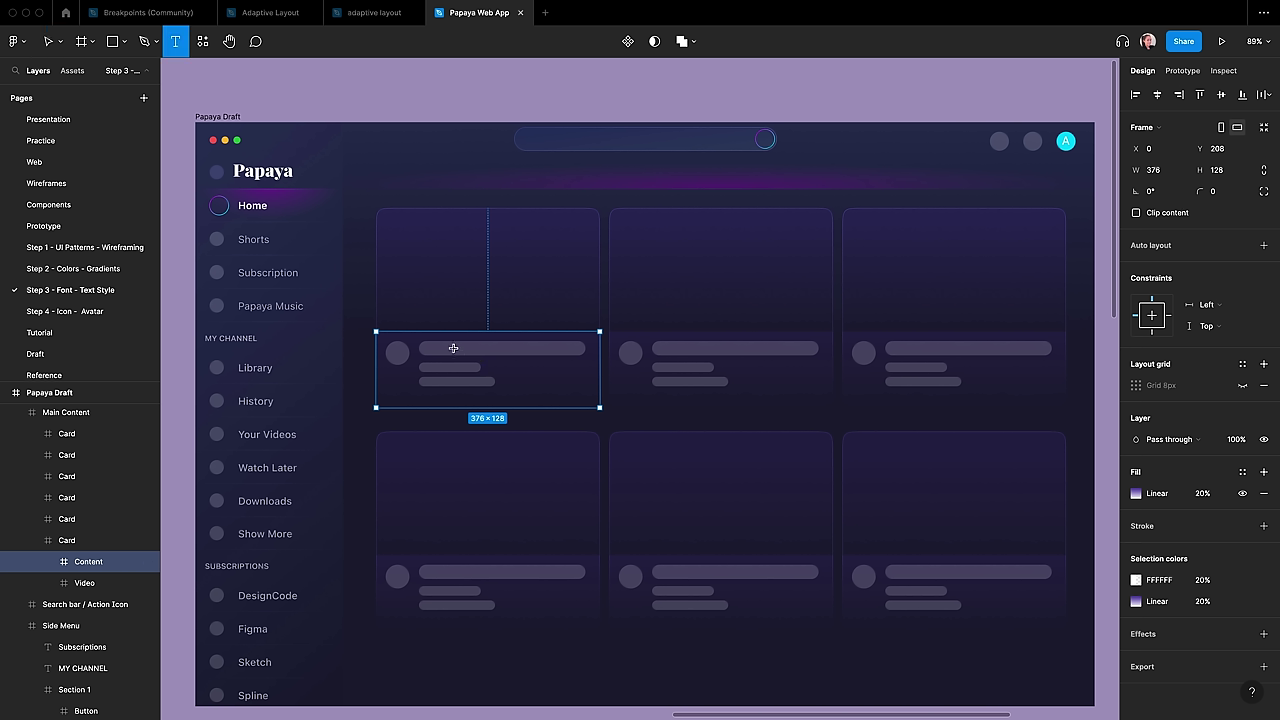
Step: Add the title "How to Use AI Art Generator on Midjourney?" to the first video card and place it at X 72, Y 17
{"action": "double_click", "coordinate": [450, 349]}
{"action": "type", "text": "How to Use AI Art Generator on"}
{"action": "key", "text": "Escape"}
{"action": "left_click_drag", "start_coordinate": [556, 354], "coordinate": [538, 351]}
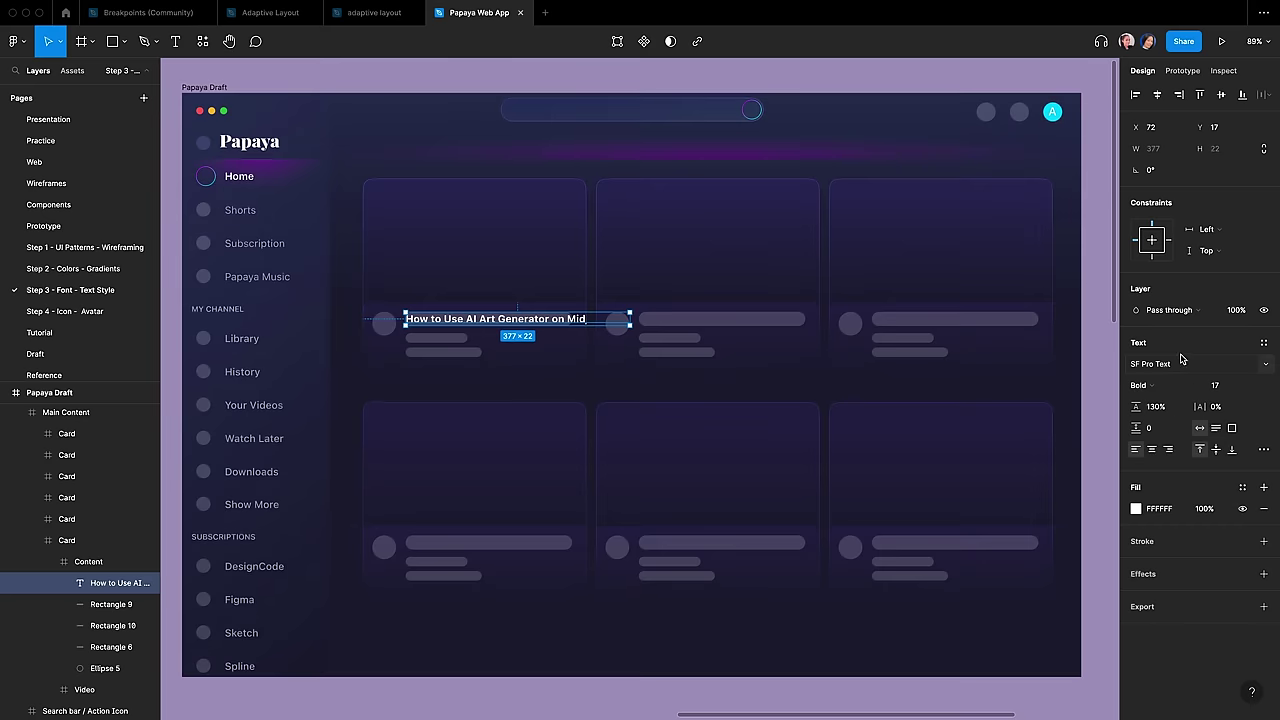
Step: Apply the Headline Text 17 Bold style to the card title and narrow its text box so it wraps onto two lines
{"action": "left_click", "coordinate": [1264, 345]}
{"action": "scroll", "coordinate": [1214, 529], "scroll_direction": "down", "scroll_amount": 3}
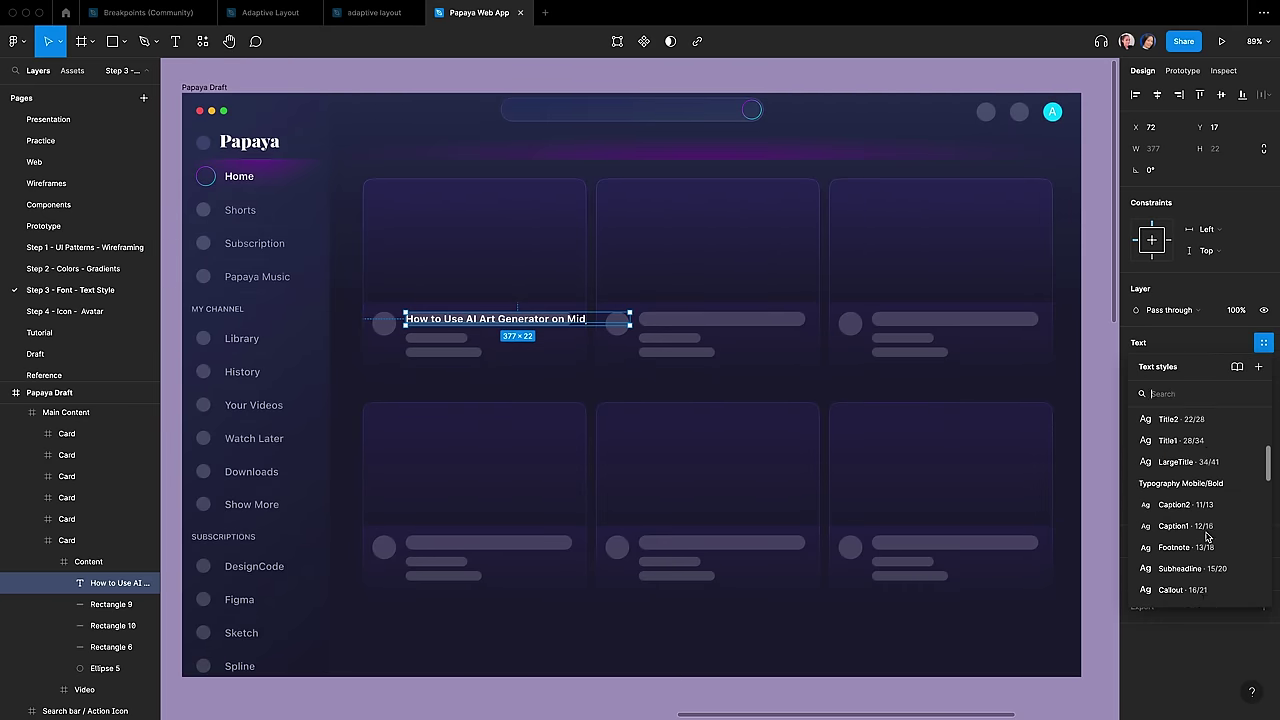
{"action": "scroll", "coordinate": [1206, 530], "scroll_direction": "down", "scroll_amount": 4}
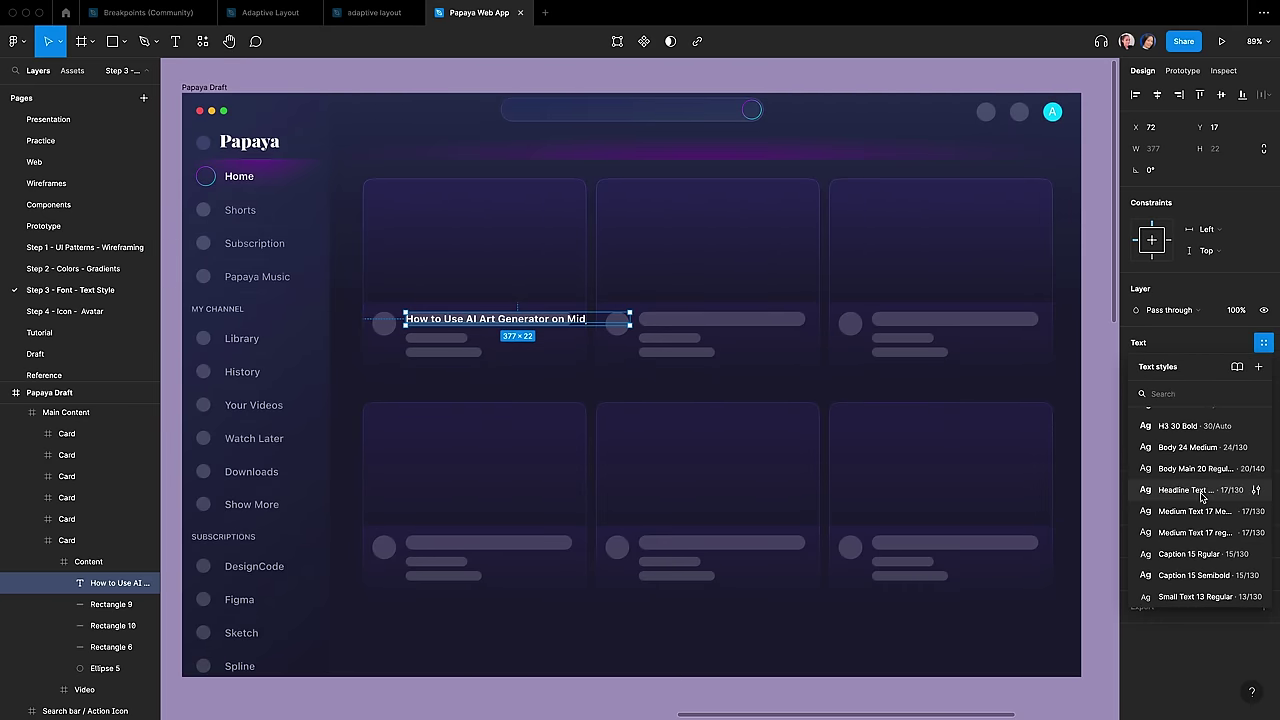
{"action": "left_click", "coordinate": [1185, 490]}
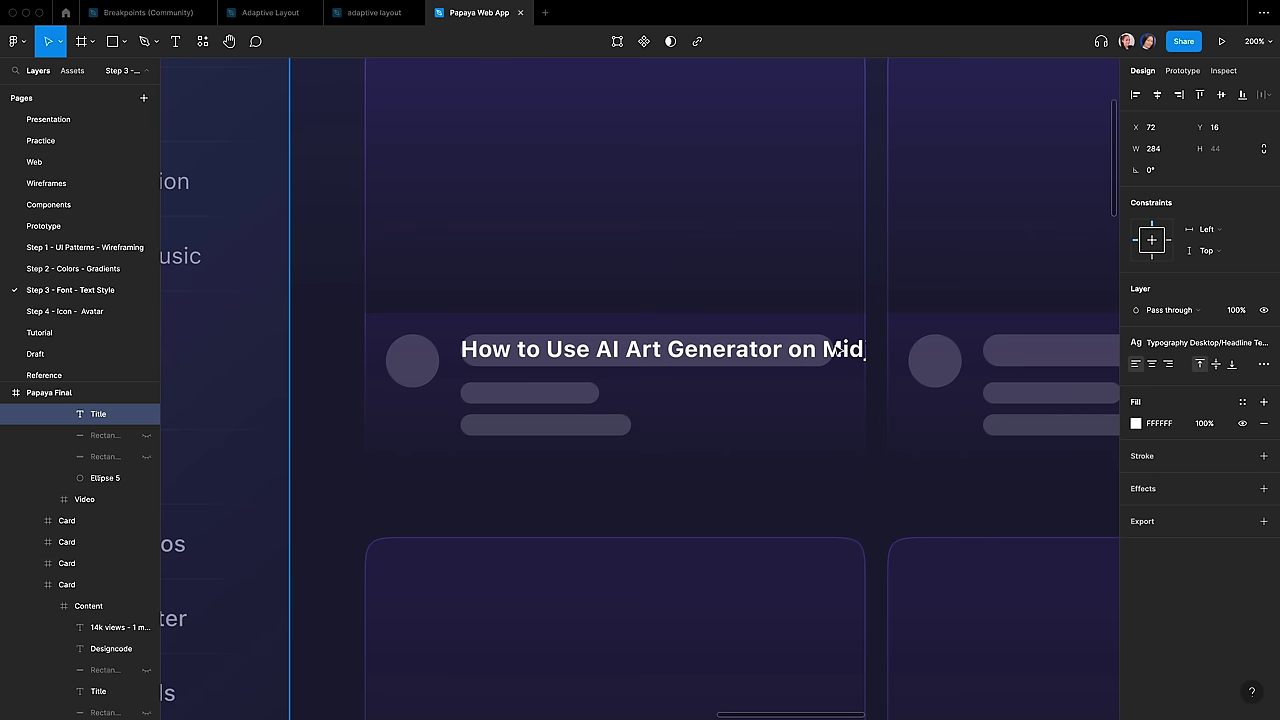
{"action": "left_click", "coordinate": [823, 350]}
{"action": "left_click_drag", "start_coordinate": [963, 349], "coordinate": [833, 348]}
Step: Hide the fill of the three placeholder bars in the first card's content area
{"action": "scroll", "coordinate": [425, 358], "scroll_direction": "up", "scroll_amount": 2}
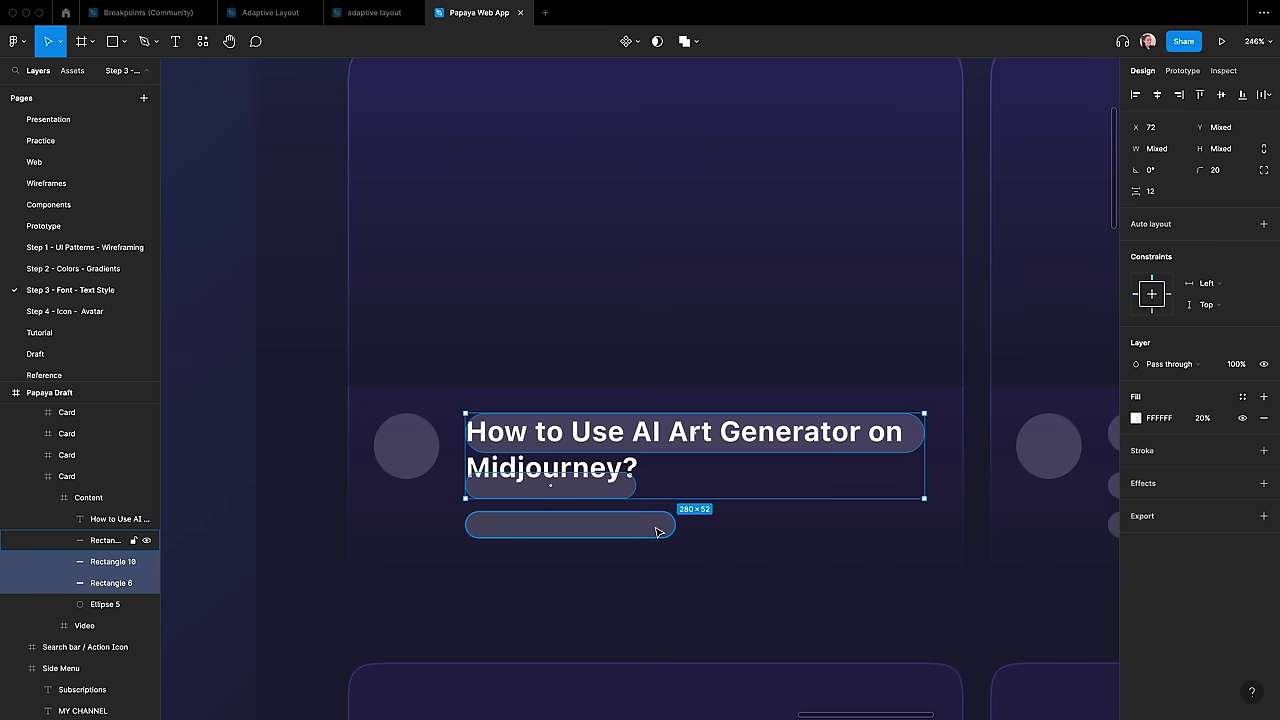
{"action": "left_click", "coordinate": [657, 530], "text": "shift"}
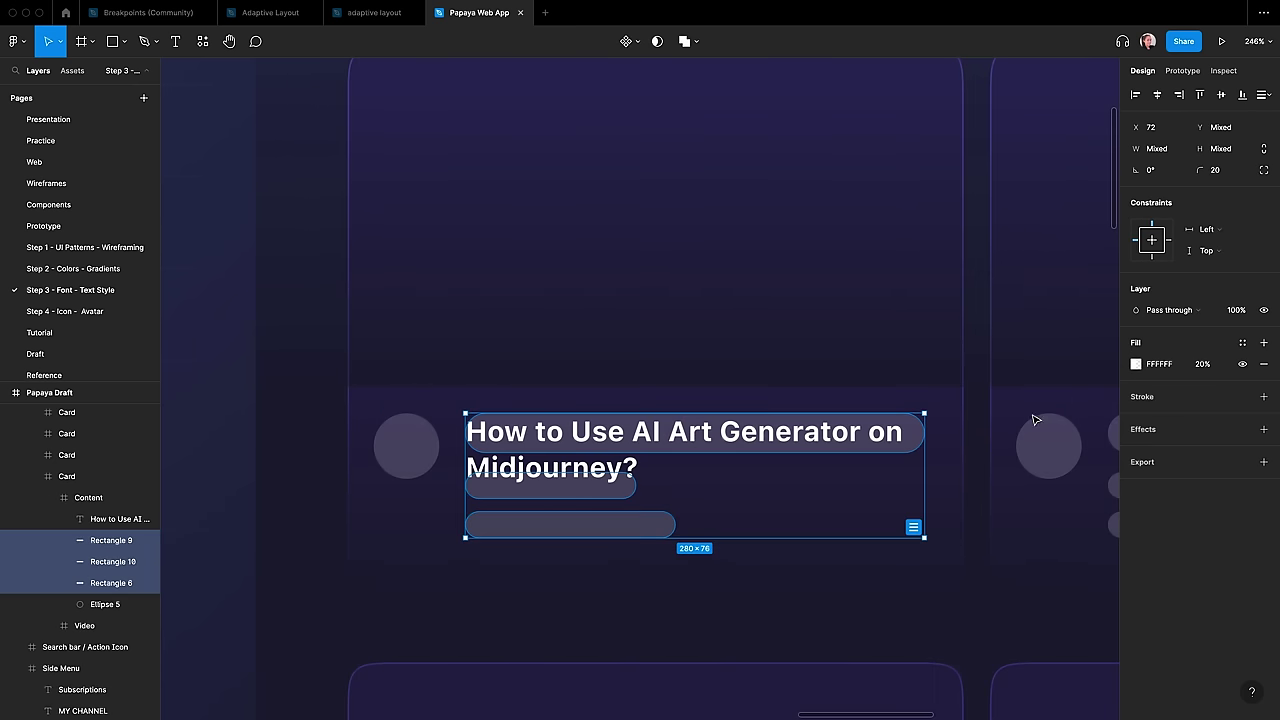
{"action": "left_click", "coordinate": [1242, 364]}
{"action": "left_click", "coordinate": [880, 460]}
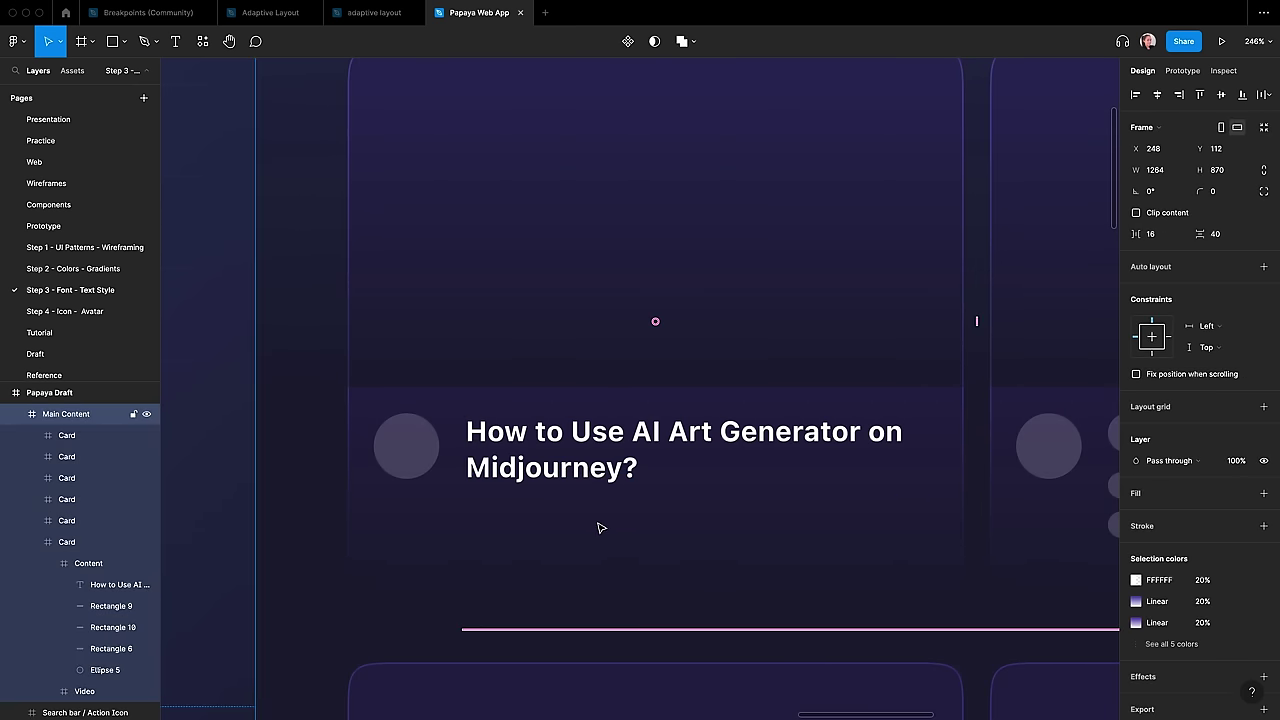
Step: Add the channel name midjourneyArt below the first card's title, apply the Small text 13 Semibold style and place it at X 77, Y 76
{"action": "type", "text": "midjourneyArt"}
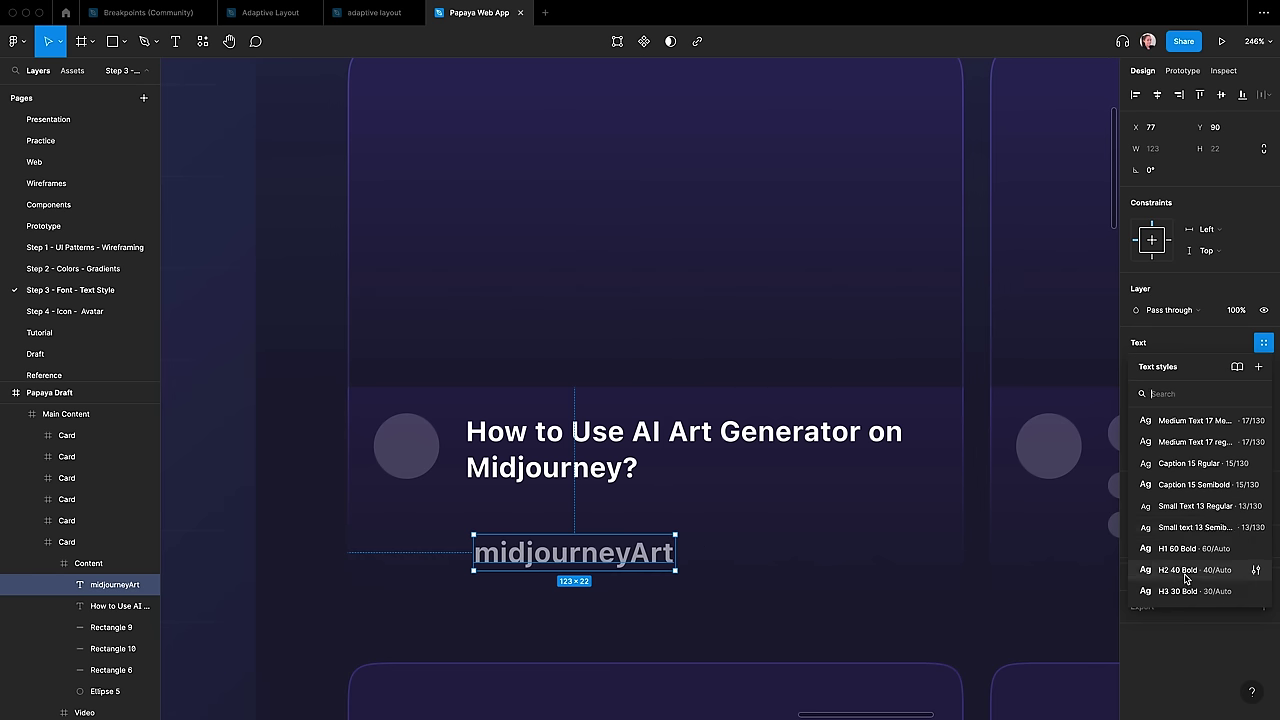
{"action": "left_click", "coordinate": [1190, 527]}
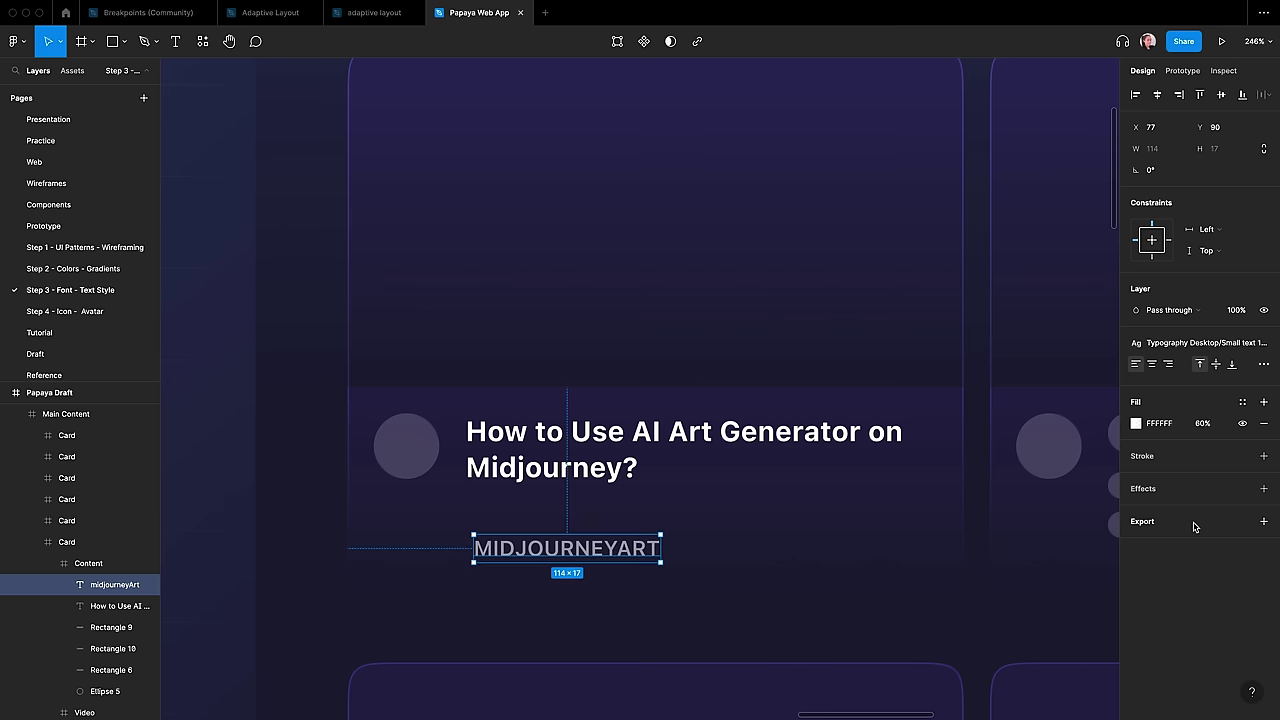
{"action": "key", "text": "shift+Up"}
{"action": "key", "text": "Up"}
{"action": "key", "text": "Up"}
{"action": "key", "text": "Up"}
{"action": "key", "text": "Up"}
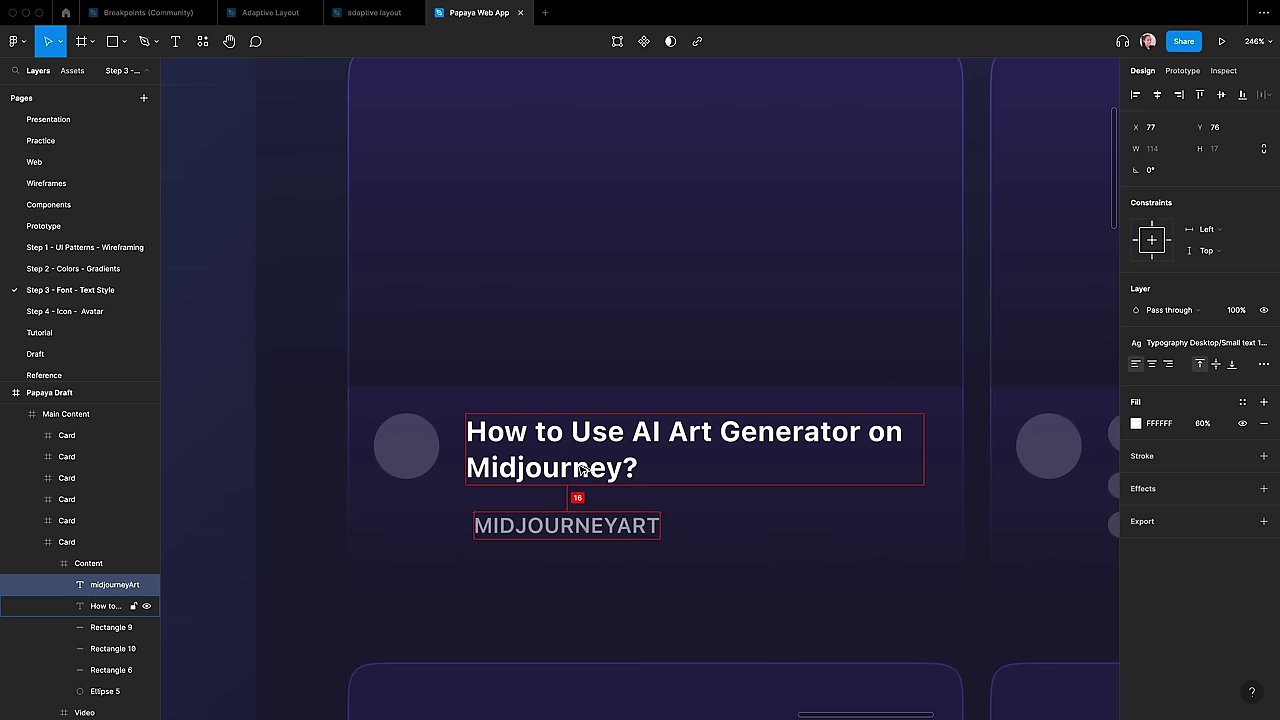
Step: Apply the Label/Dark/Secondary colour style to the channel name in the first card
{"action": "left_click", "coordinate": [1242, 403]}
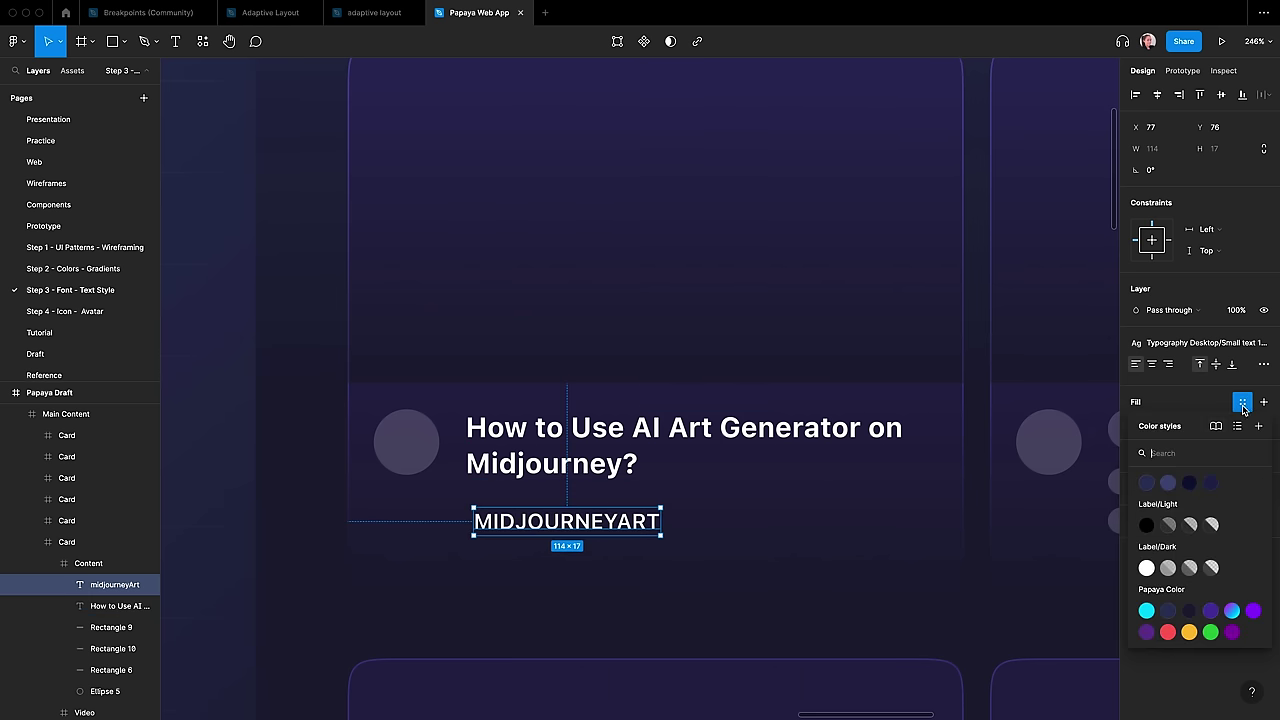
{"action": "left_click", "coordinate": [1168, 568]}
{"action": "scroll", "coordinate": [575, 568], "scroll_direction": "down", "scroll_amount": 8}
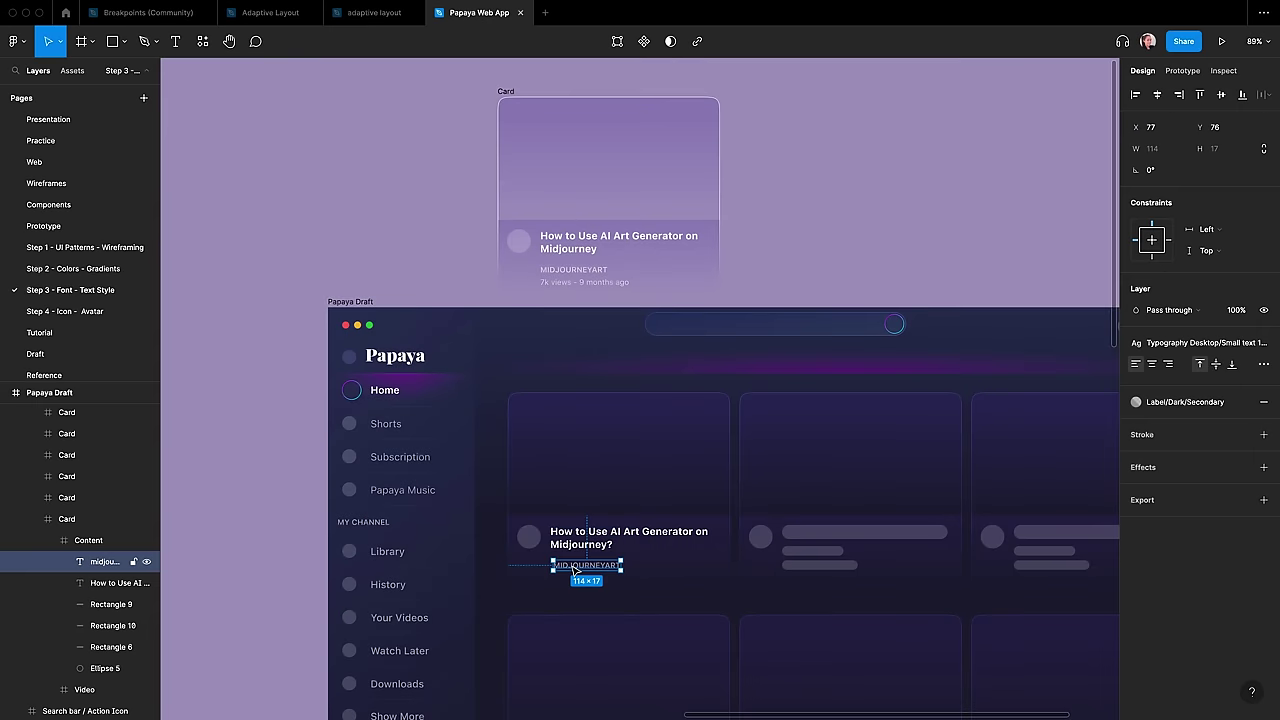
Step: Duplicate the channel name below itself as "7k views - 9 months ago" and set the spacing between the two lines to 4
{"action": "left_click_drag", "start_coordinate": [573, 566], "coordinate": [578, 584]}
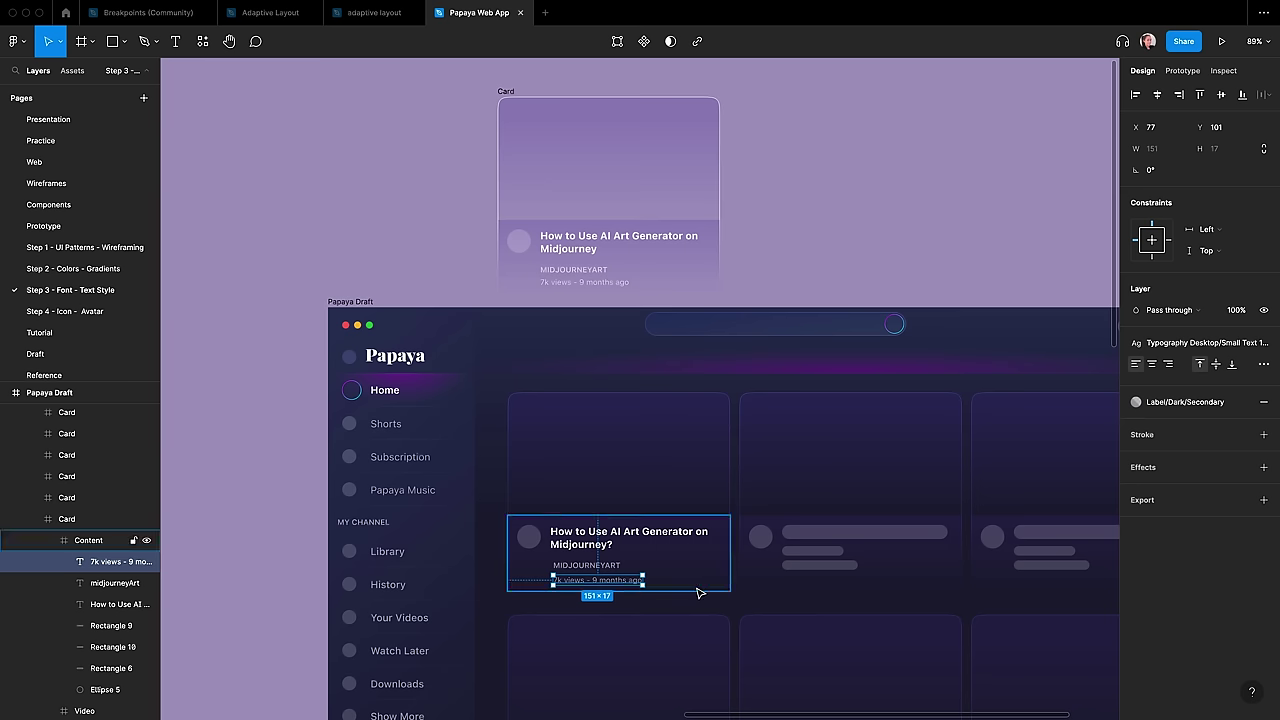
{"action": "left_click", "coordinate": [696, 589]}
{"action": "left_click", "coordinate": [575, 584]}
{"action": "left_click", "coordinate": [577, 568], "text": "shift"}
{"action": "left_click", "coordinate": [1150, 192]}
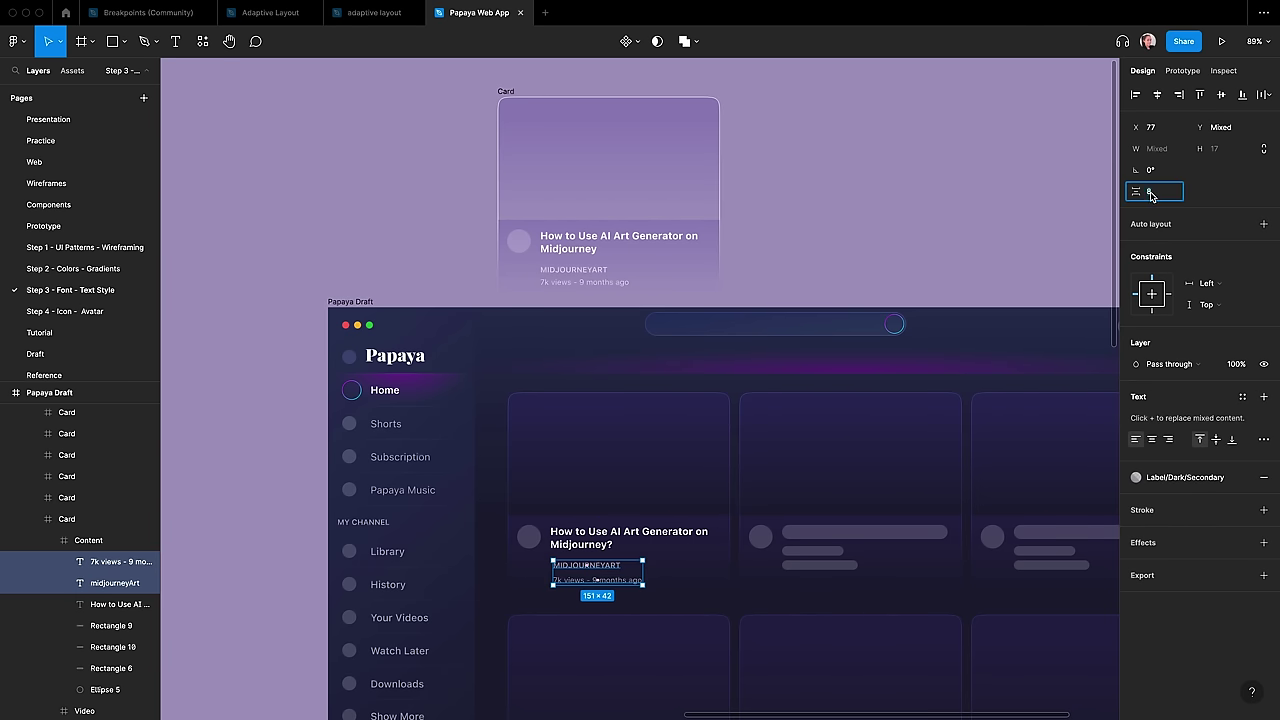
{"action": "type", "text": "4"}
{"action": "key", "text": "Return"}
Step: Apply the Small Text 13 Regular style to the views line in the first card
{"action": "left_click", "coordinate": [796, 520]}
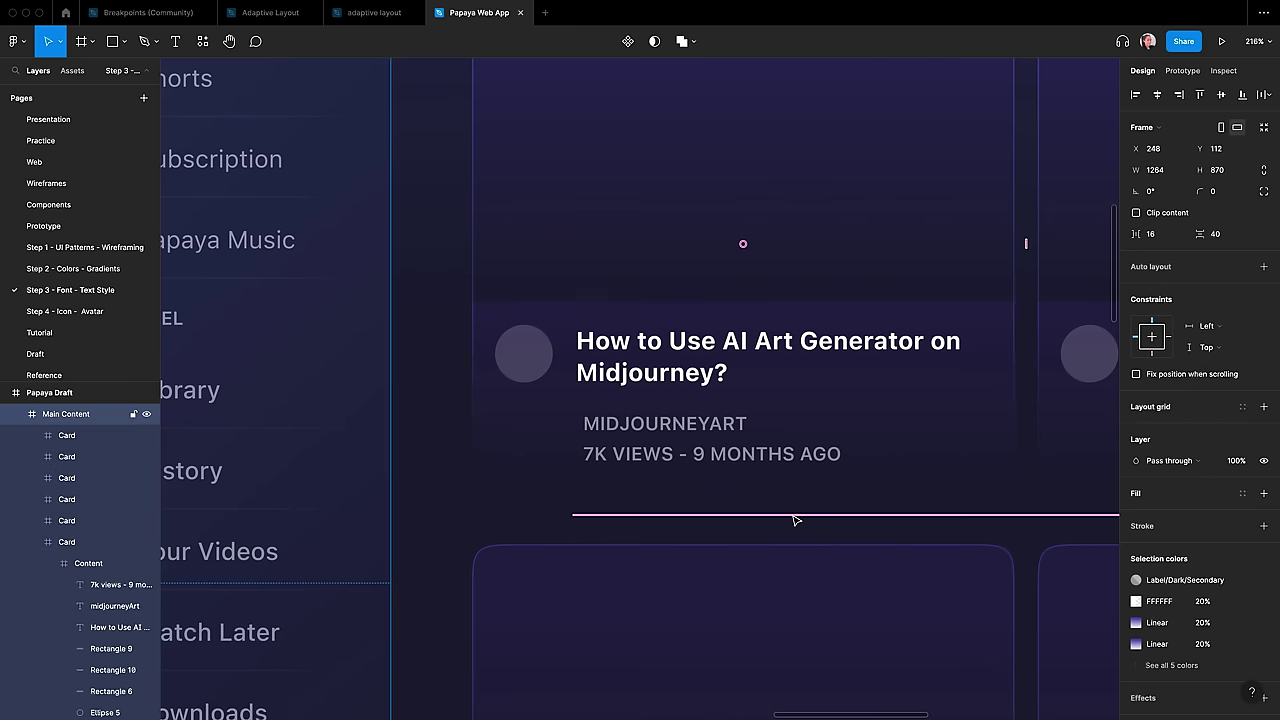
{"action": "left_click", "coordinate": [806, 466]}
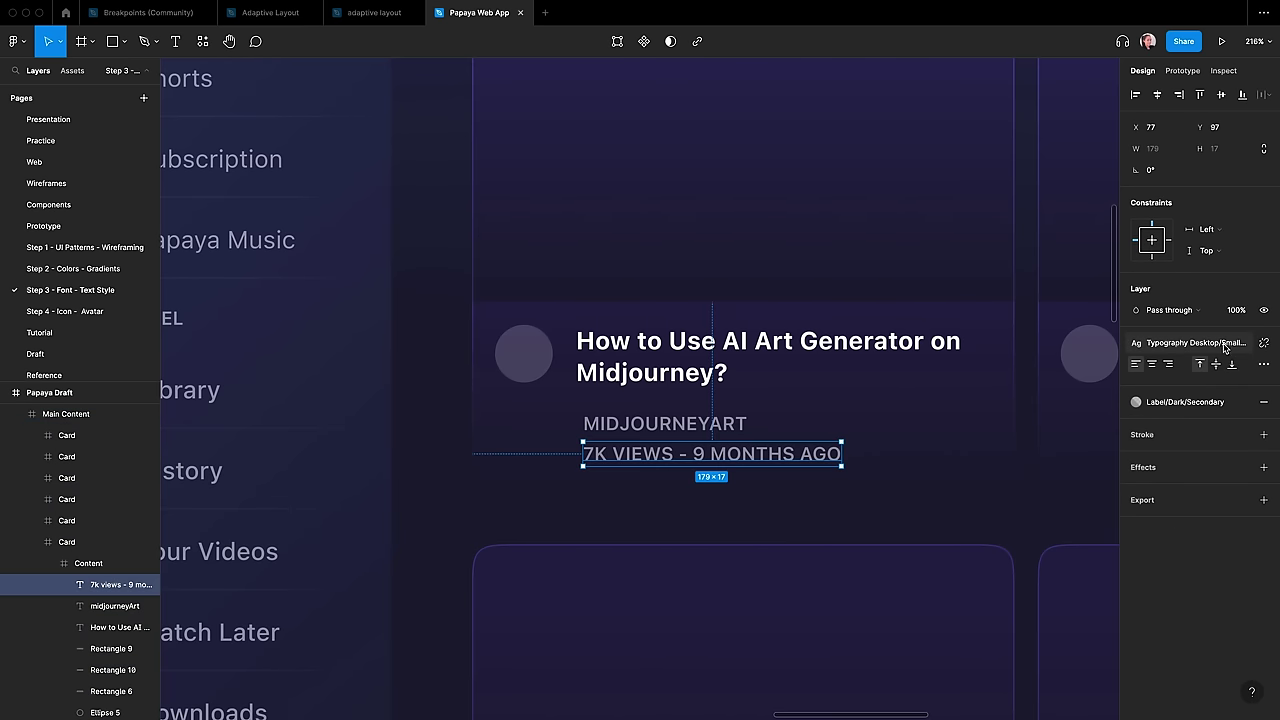
{"action": "left_click", "coordinate": [1222, 352]}
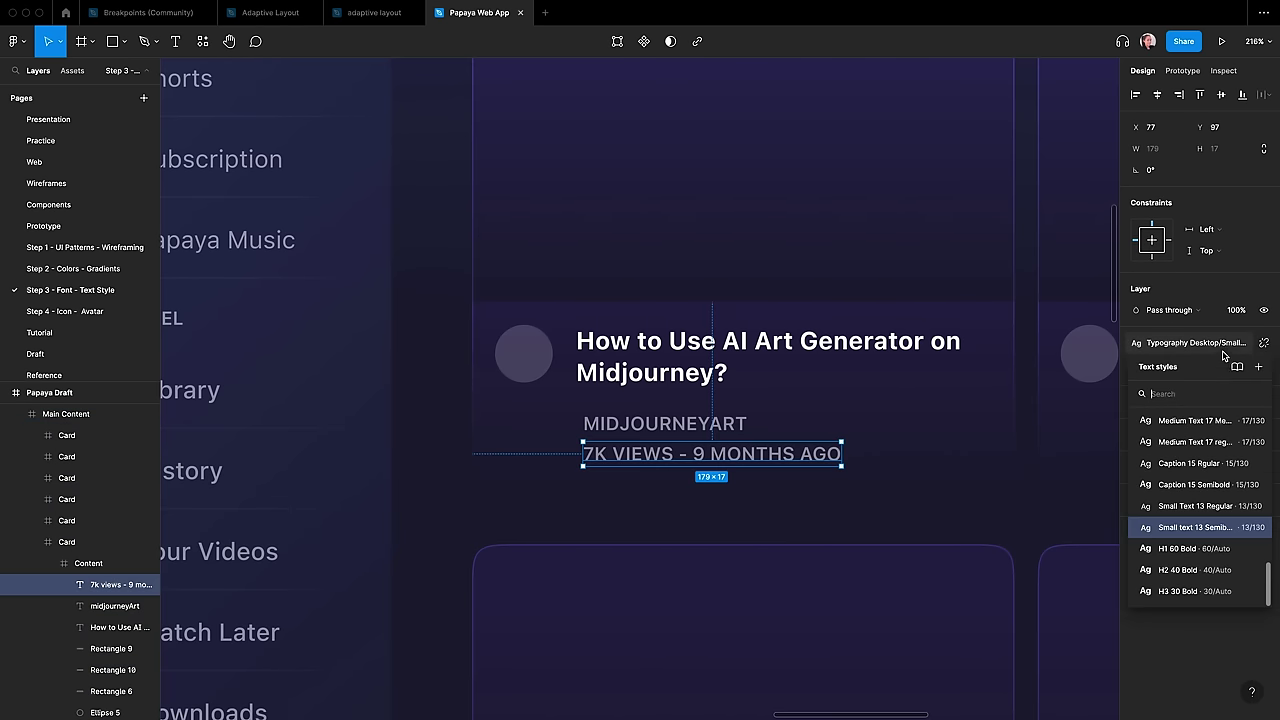
{"action": "left_click", "coordinate": [1185, 507]}
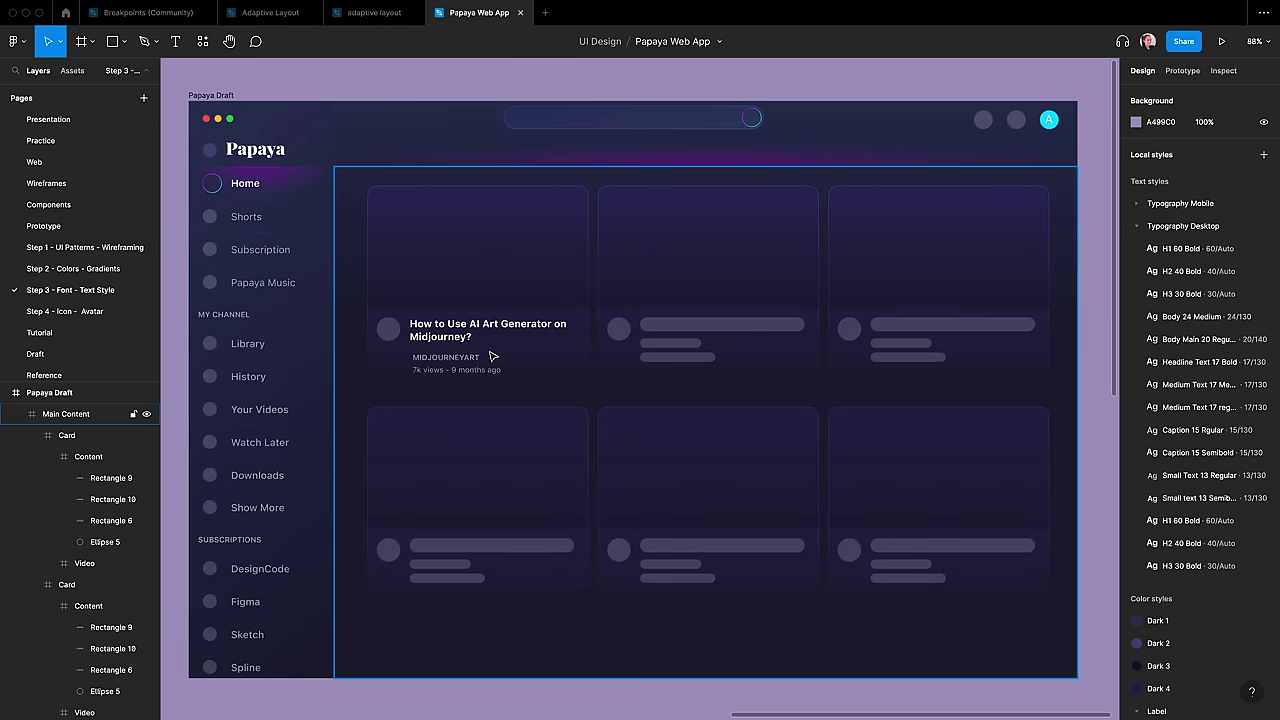
Step: Replace the placeholder content frames of the other five Papaya Draft cards with a copy of the first card's content
{"action": "left_click", "coordinate": [482, 350]}
{"action": "double_click", "coordinate": [483, 354]}
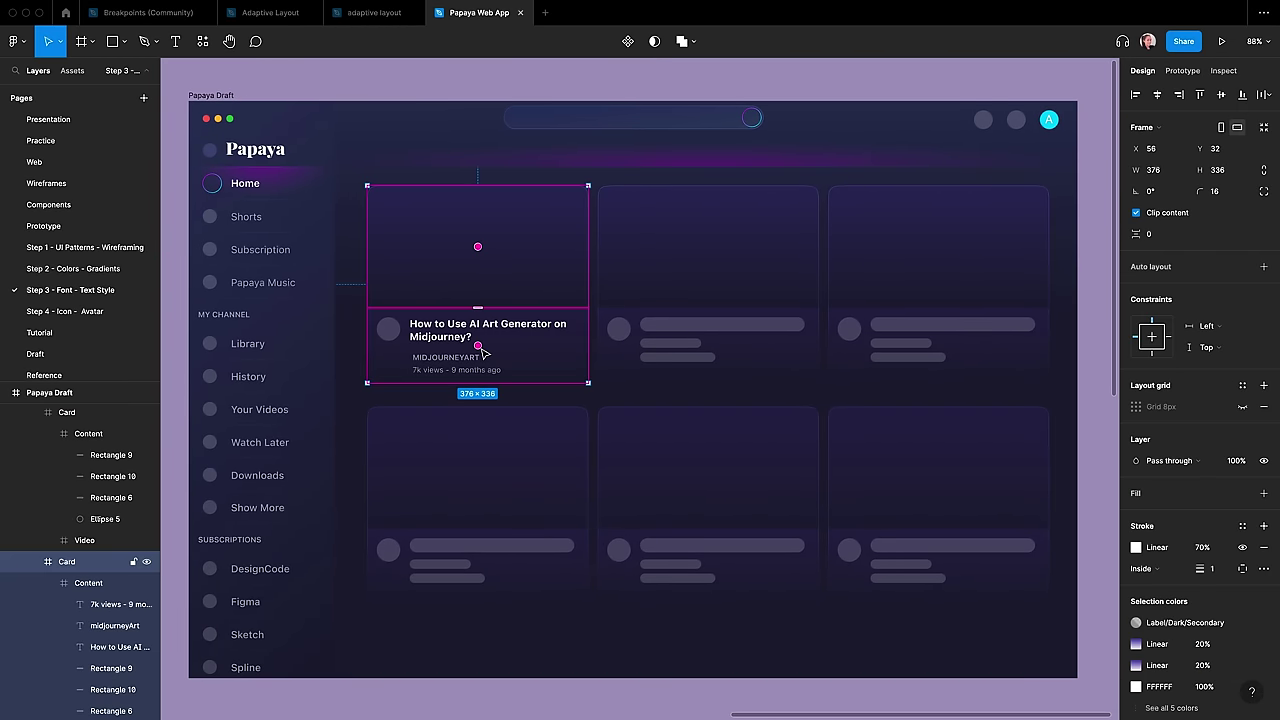
{"action": "double_click", "coordinate": [529, 359]}
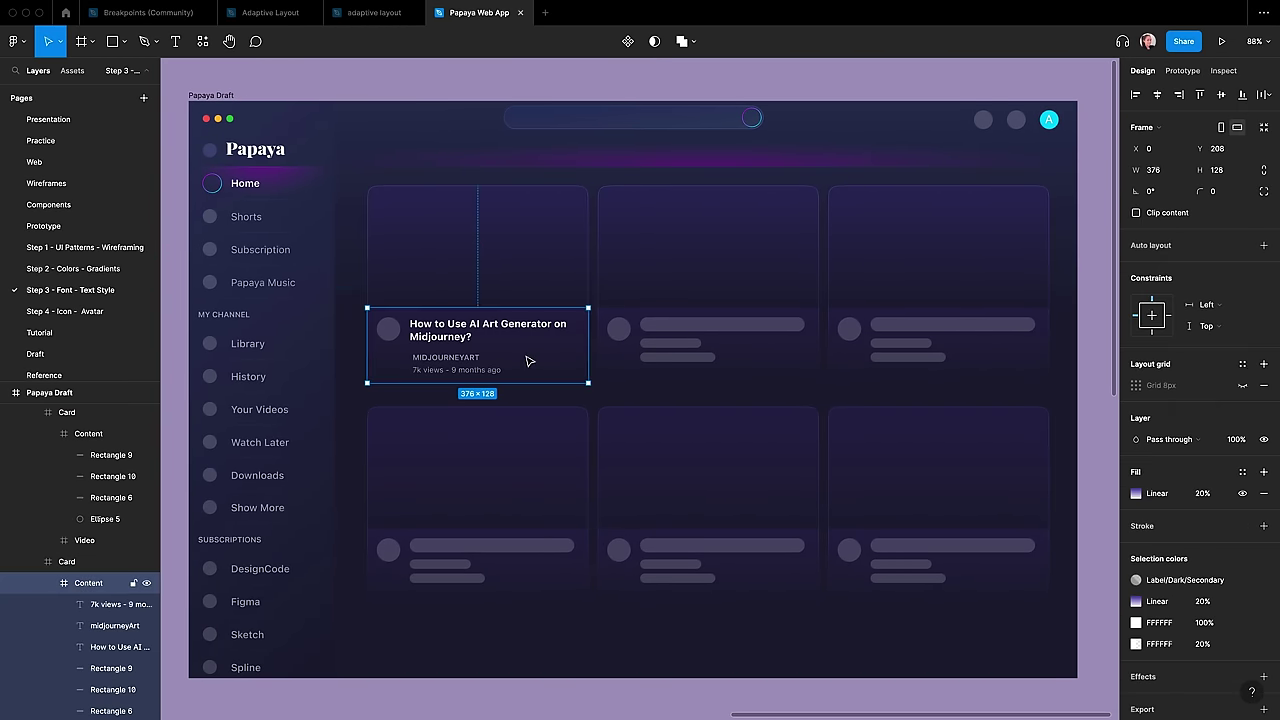
{"action": "left_click", "coordinate": [76, 583], "text": "super"}
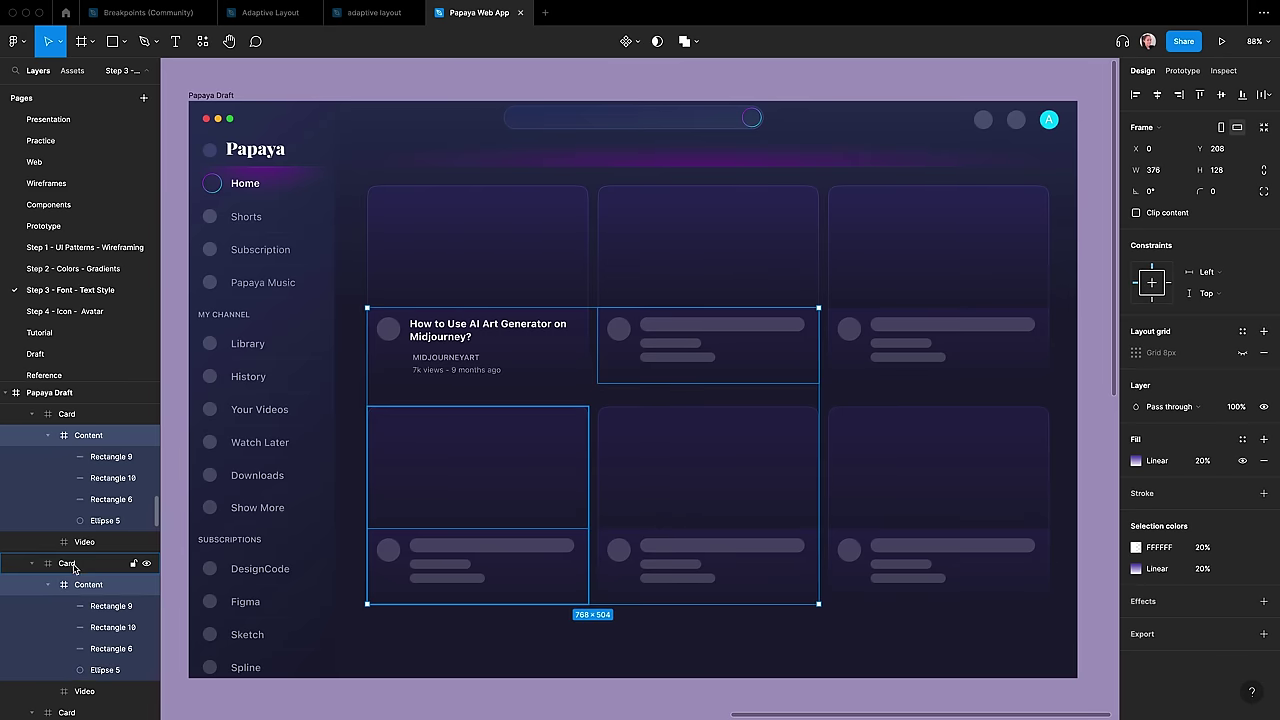
{"action": "scroll", "coordinate": [78, 545], "scroll_direction": "up", "scroll_amount": 3}
{"action": "left_click", "coordinate": [82, 631], "text": "super"}
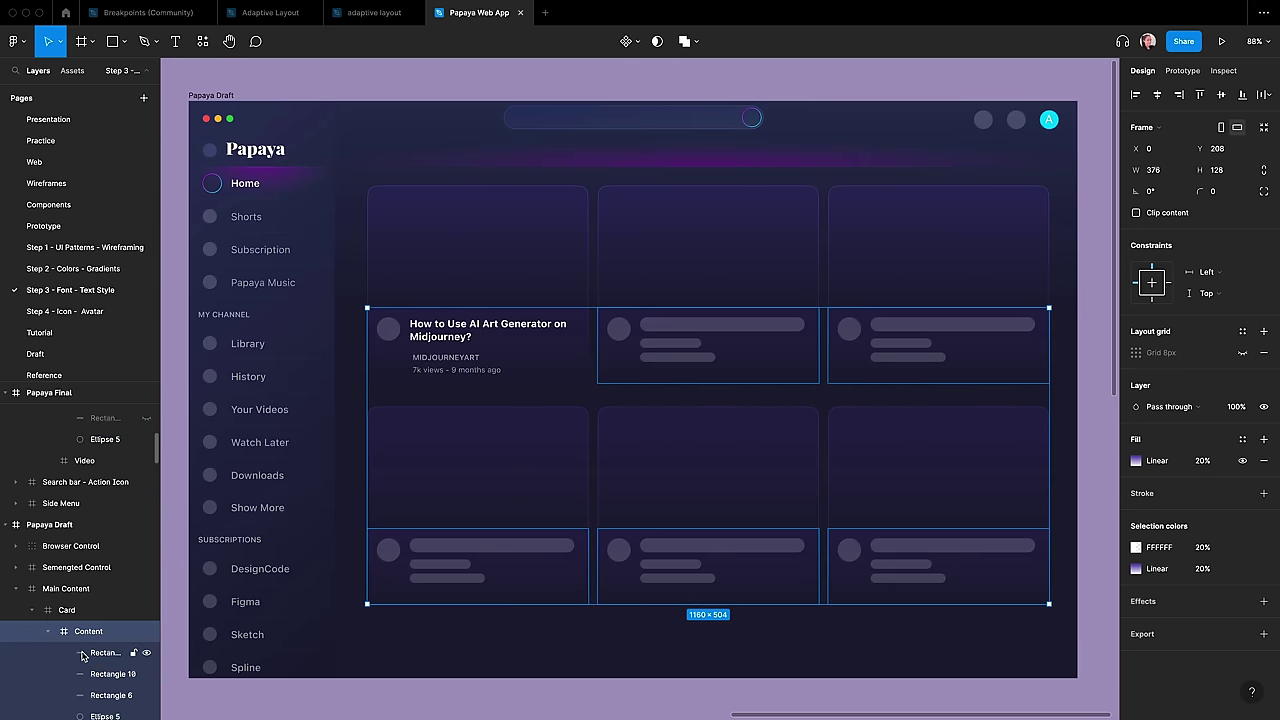
{"action": "right_click", "coordinate": [90, 634]}
{"action": "mouse_move", "coordinate": [106, 359]}
{"action": "left_click", "coordinate": [133, 340]}
{"action": "left_click", "coordinate": [443, 697]}
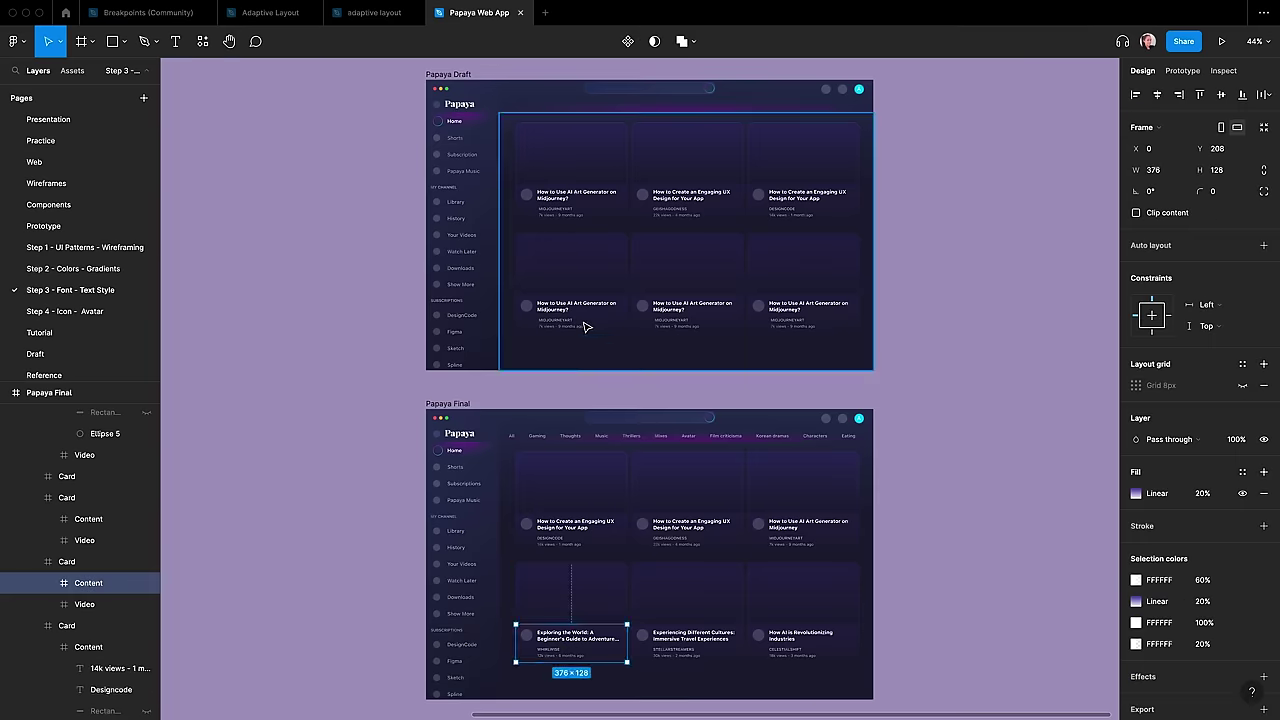
Step: Replace the content of the second-row middle and last Papaya Draft cards with the matching card content from Papaya Final
{"action": "left_click", "coordinate": [686, 643]}
{"action": "double_click", "coordinate": [706, 317]}
{"action": "key", "text": "super+shift+r"}
{"action": "left_click", "coordinate": [808, 309]}
{"action": "double_click", "coordinate": [808, 309]}
{"action": "key", "text": "super+shift+r"}
Step: Add the text label "All" at the start of the segmented control in Papaya Draft
{"action": "scroll", "coordinate": [683, 154], "scroll_direction": "up", "scroll_amount": 5}
{"action": "scroll", "coordinate": [885, 323], "scroll_direction": "right", "scroll_amount": 1}
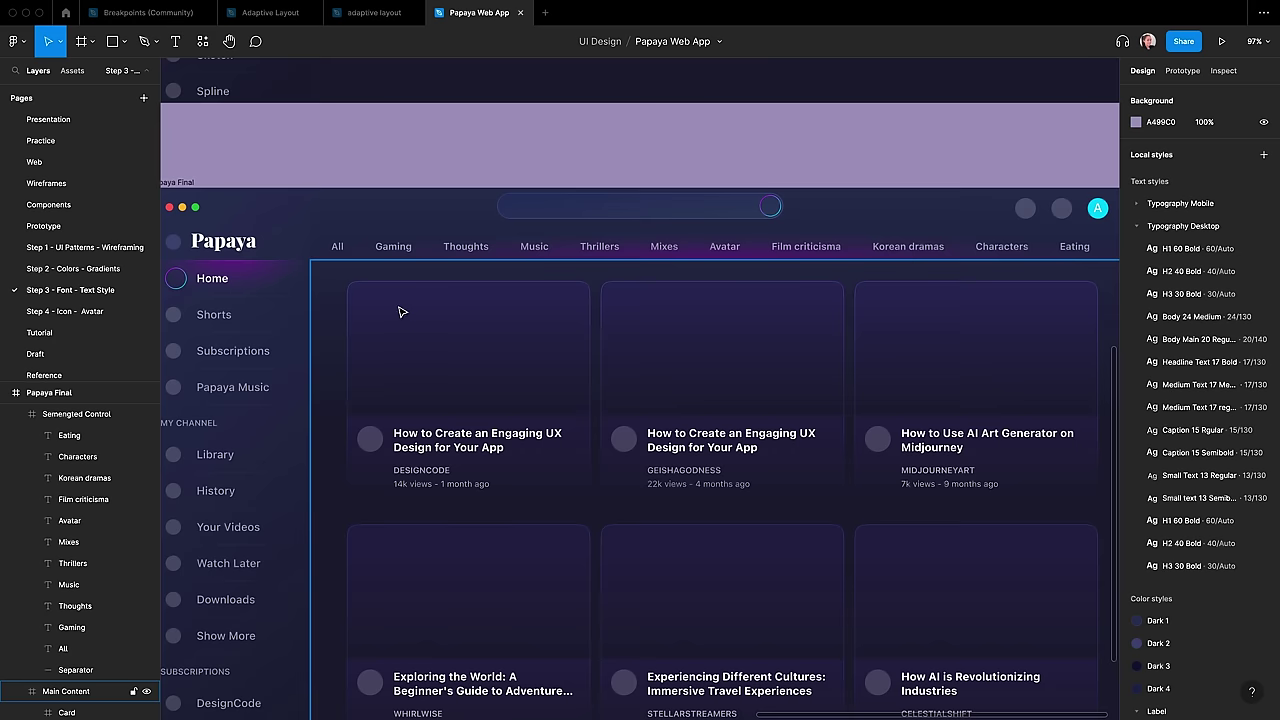
{"action": "scroll", "coordinate": [423, 171], "scroll_direction": "up", "scroll_amount": 5}
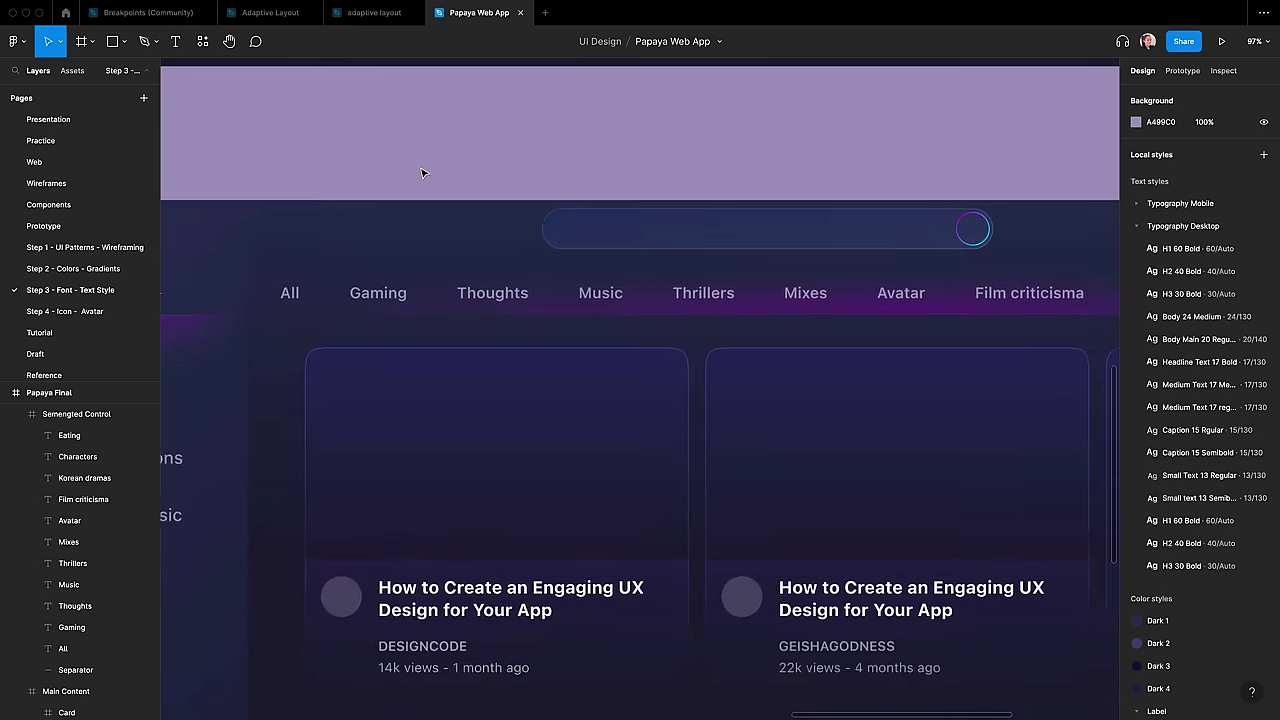
{"action": "scroll", "coordinate": [422, 173], "scroll_direction": "right", "scroll_amount": 10}
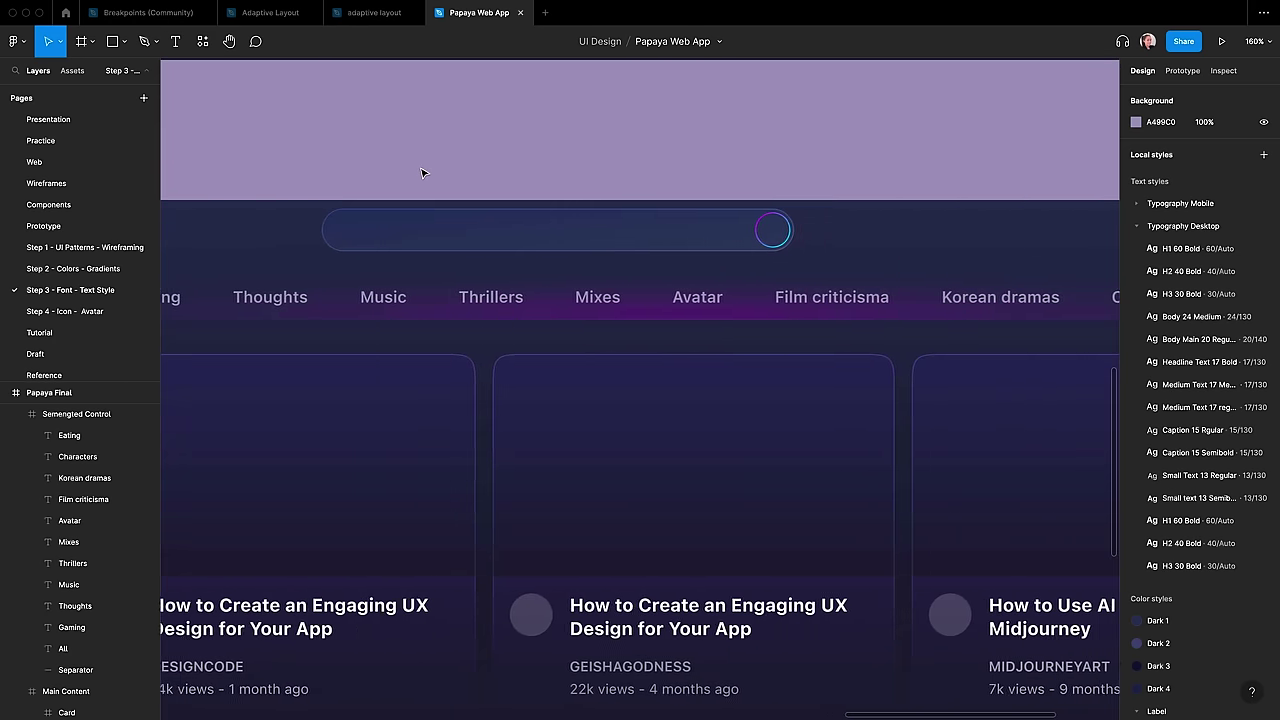
{"action": "scroll", "coordinate": [423, 171], "scroll_direction": "right", "scroll_amount": 3}
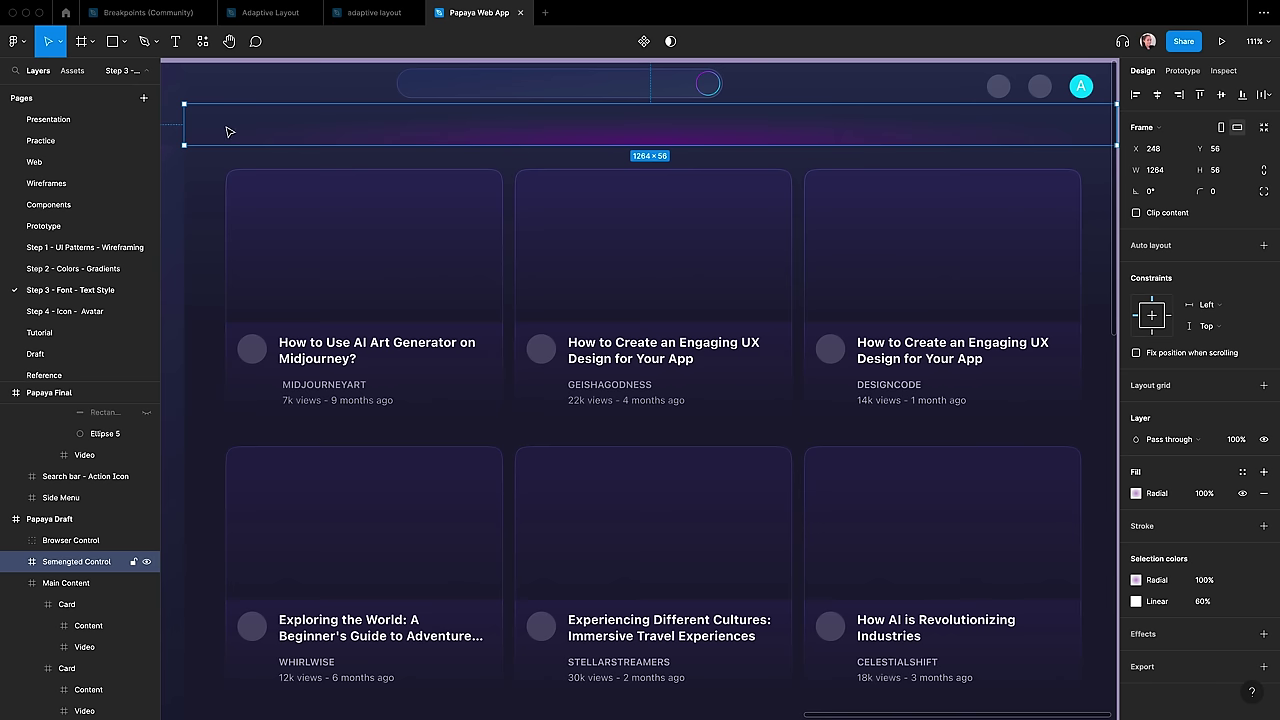
{"action": "key", "text": "t"}
{"action": "left_click", "coordinate": [221, 127]}
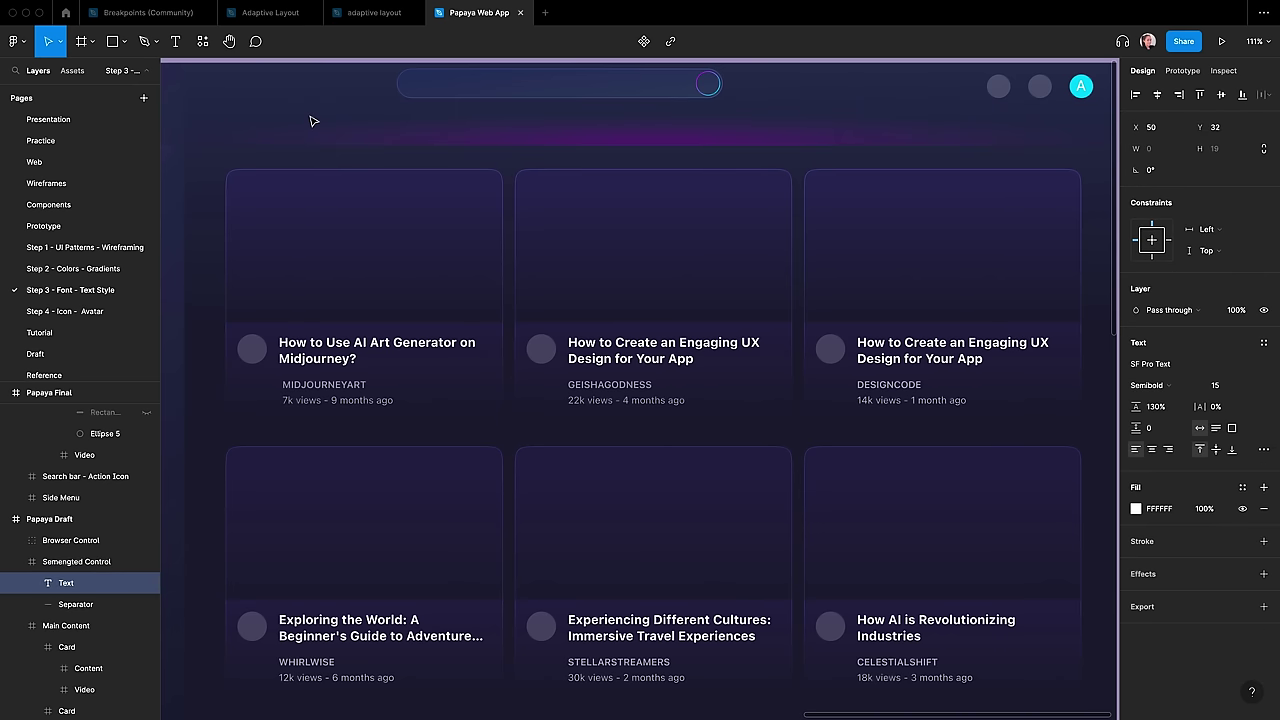
{"action": "type", "text": "Al"}
{"action": "type", "text": "l"}
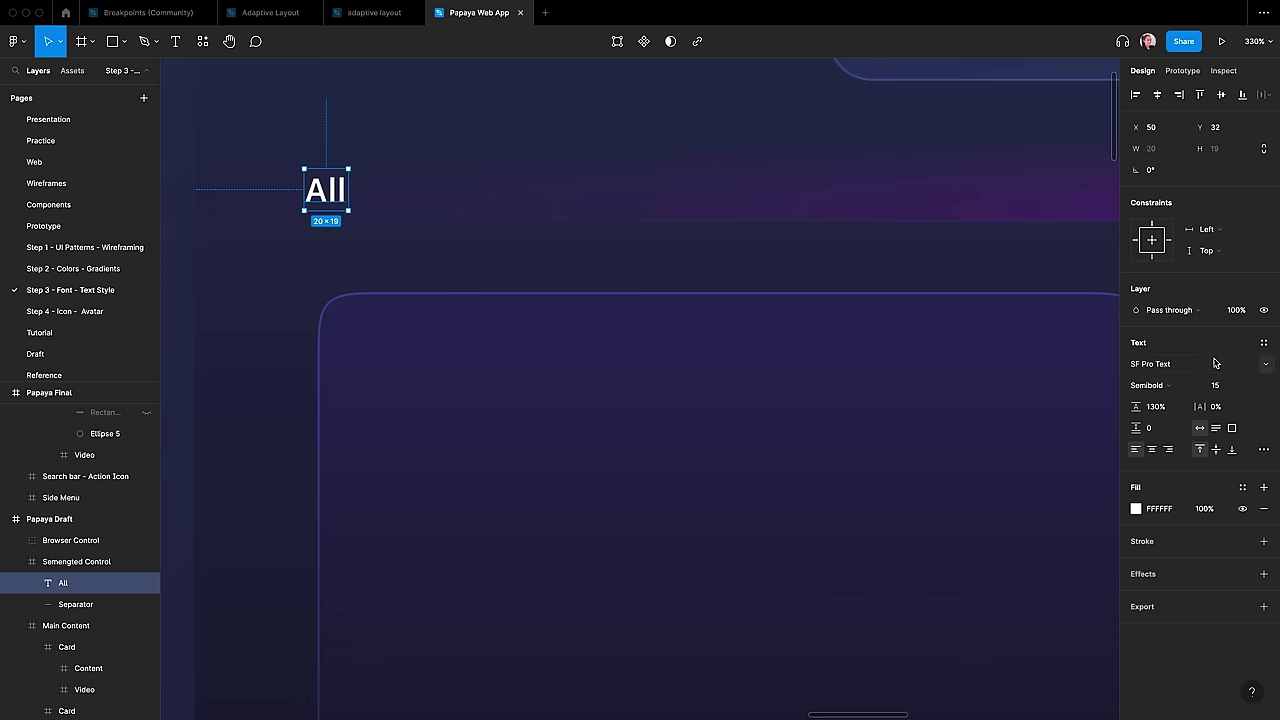
Step: Apply the Label/Dark/Secondary colour style to the All label and move it toward the sidebar and up to Y 25
{"action": "left_click", "coordinate": [1242, 487]}
{"action": "left_click", "coordinate": [1168, 638]}
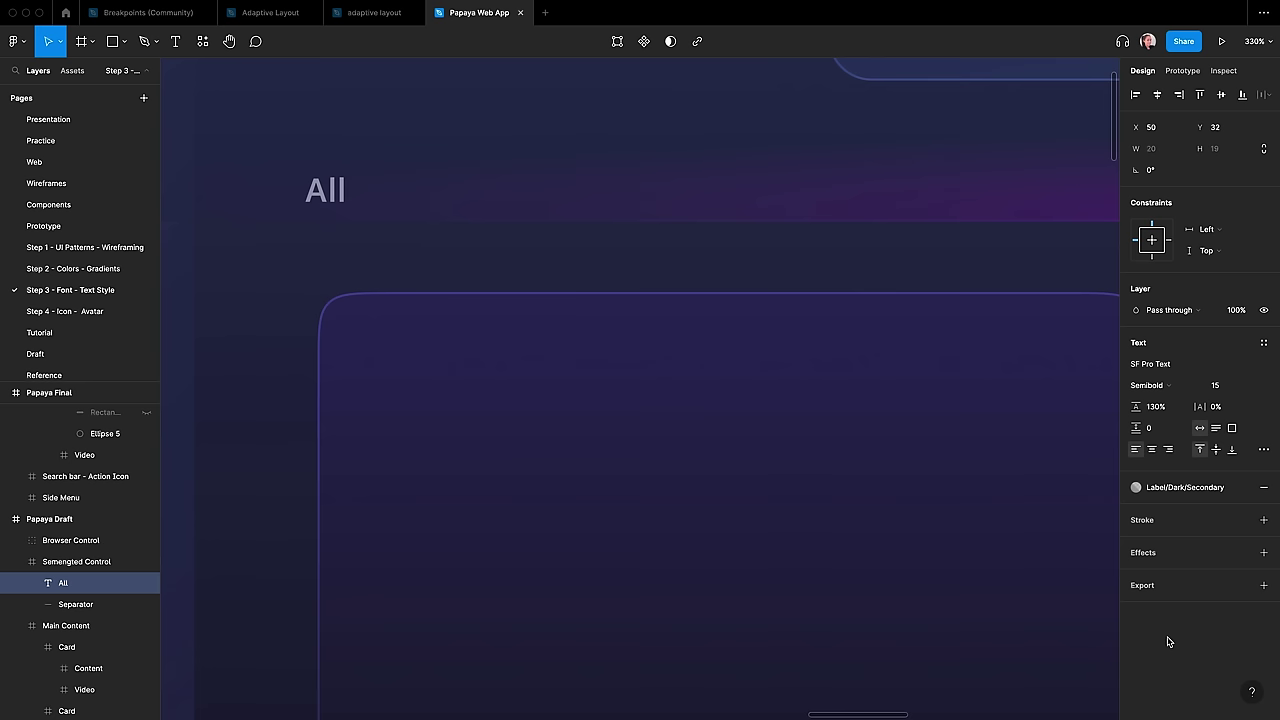
{"action": "left_click_drag", "start_coordinate": [286, 194], "coordinate": [259, 195]}
{"action": "key", "text": "Up"}
{"action": "key", "text": "Up"}
{"action": "key", "text": "Up"}
{"action": "key", "text": "Up"}
{"action": "key", "text": "Up"}
{"action": "key", "text": "Up"}
{"action": "key", "text": "Up"}
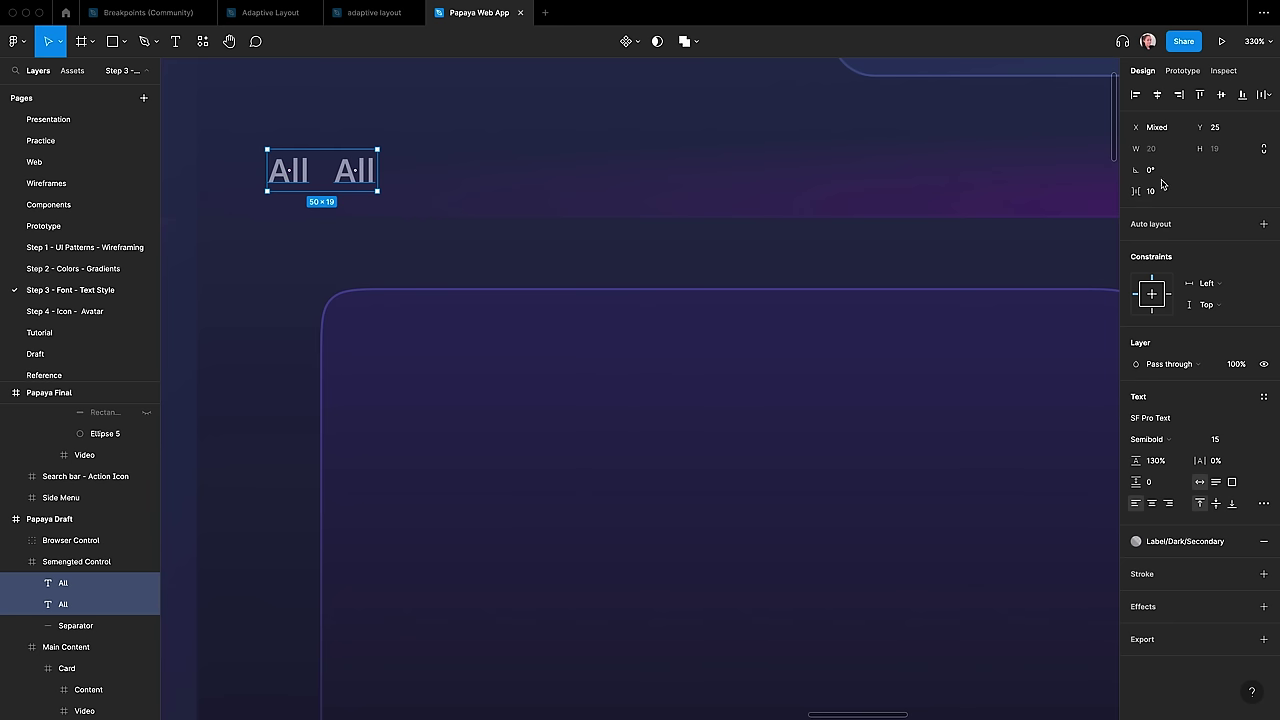
Step: Set the spacing between the All label and its duplicate to 48 and rename the duplicate Gaming
{"action": "left_click", "coordinate": [1151, 193]}
{"action": "type", "text": "48"}
{"action": "key", "text": "Return"}
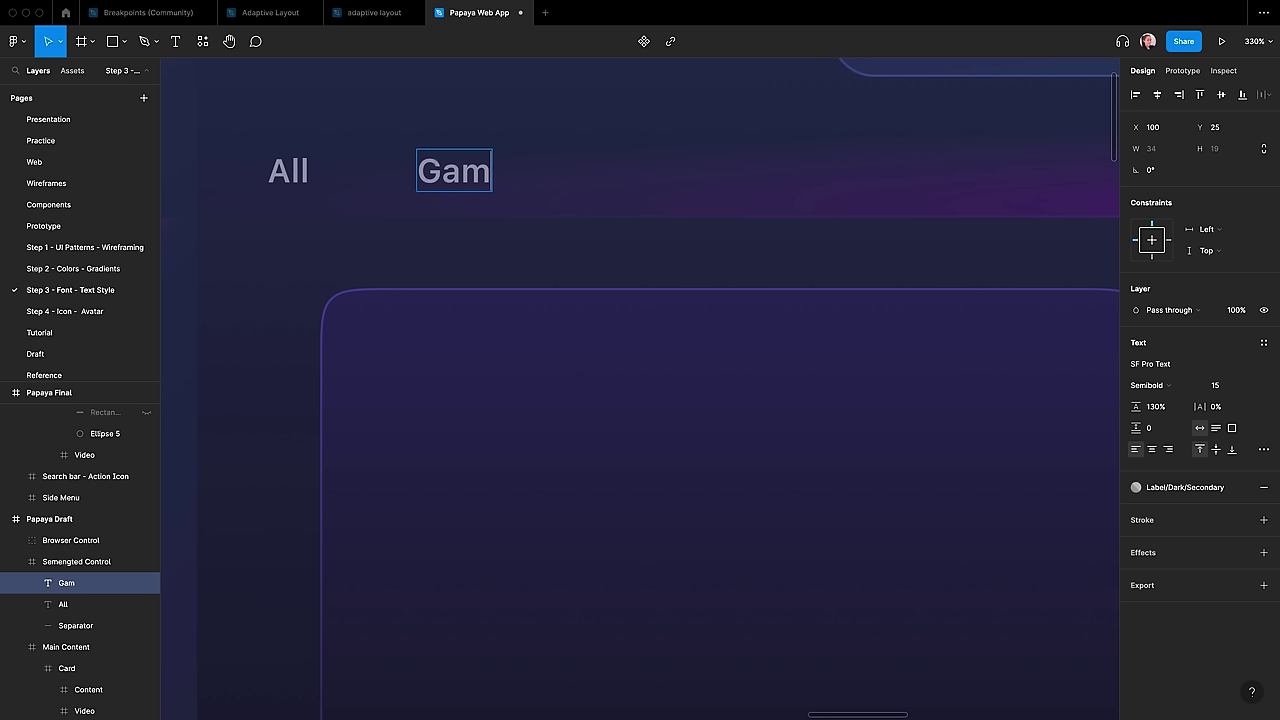
{"action": "type", "text": "ing"}
{"action": "key", "text": "Return"}
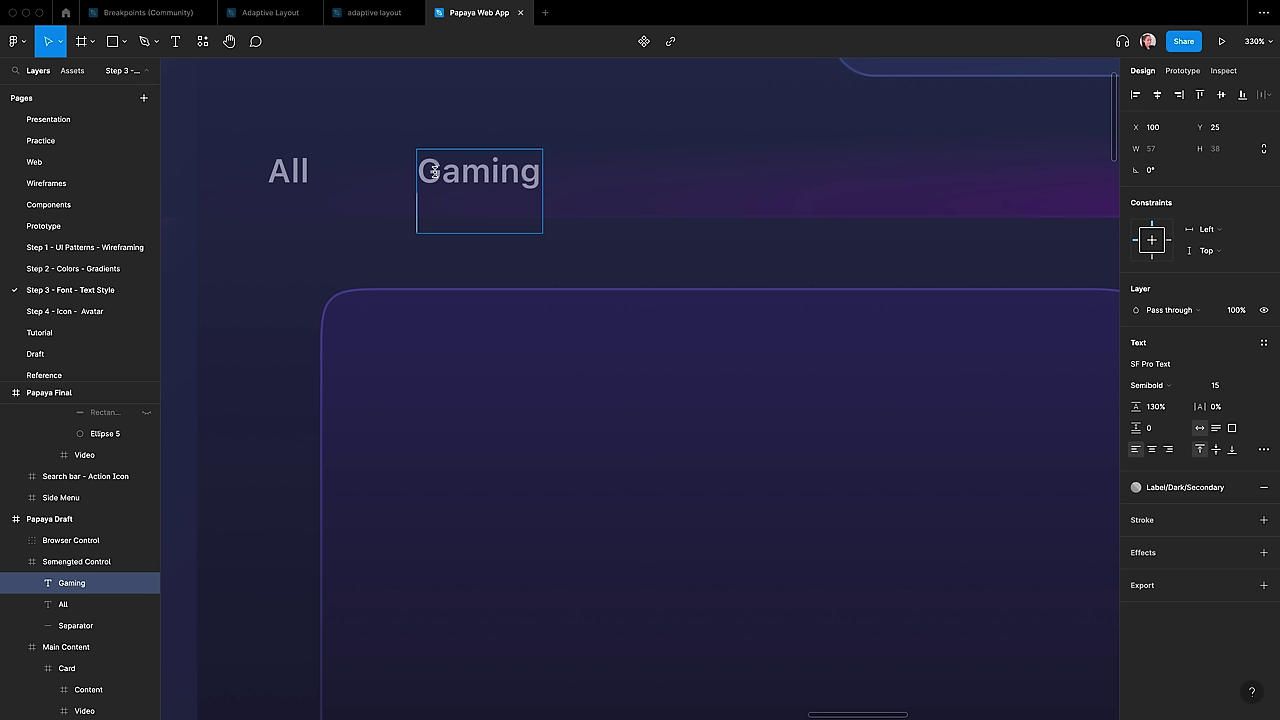
{"action": "key", "text": "BackSpace"}
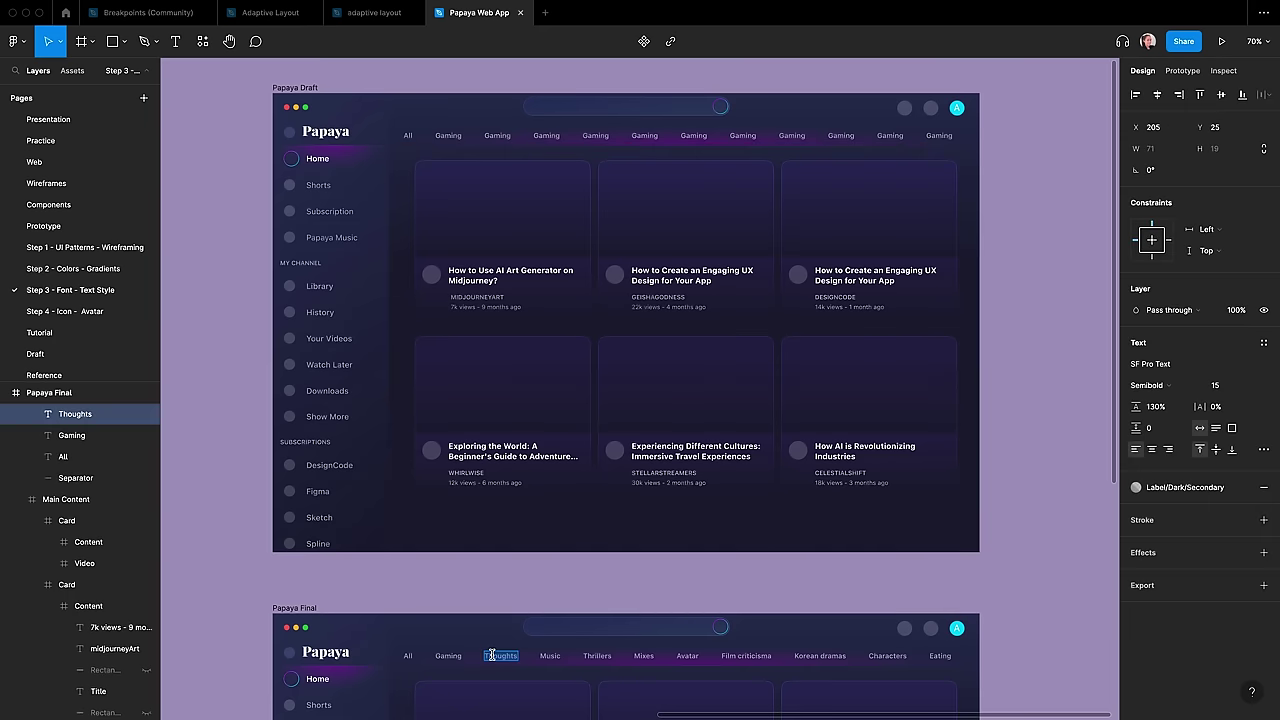
Step: Replace the next Gaming labels in Papaya Draft with Thrillers, Mixes and Avatar copied from the Papaya Final segmented control
{"action": "double_click", "coordinate": [594, 635]}
{"action": "key", "text": "super+c"}
{"action": "double_click", "coordinate": [595, 111]}
{"action": "key", "text": "super+v"}
{"action": "double_click", "coordinate": [644, 632]}
{"action": "double_click", "coordinate": [645, 111]}
{"action": "key", "text": "super+v"}
{"action": "double_click", "coordinate": [690, 632]}
{"action": "double_click", "coordinate": [688, 111]}
{"action": "key", "text": "super+v"}
Step: Replace the two labels after Avatar with criticisma and Korean dramas copied from Papaya Final
{"action": "double_click", "coordinate": [755, 632]}
{"action": "double_click", "coordinate": [737, 111]}
{"action": "key", "text": "super+v"}
{"action": "double_click", "coordinate": [812, 632]}
{"action": "double_click", "coordinate": [789, 111]}
{"action": "key", "text": "super+v"}
Step: Replace the two labels after Korean dramas with Characters and Eating copied from Papaya Final
{"action": "double_click", "coordinate": [880, 635]}
{"action": "key", "text": "super+c"}
{"action": "double_click", "coordinate": [862, 111]}
{"action": "key", "text": "super+v"}
{"action": "double_click", "coordinate": [939, 631]}
{"action": "double_click", "coordinate": [920, 111]}
{"action": "key", "text": "super+v"}
Step: Hide the surplus Gaming label at the end of the Papaya Draft segmented control
{"action": "left_click", "coordinate": [966, 111]}
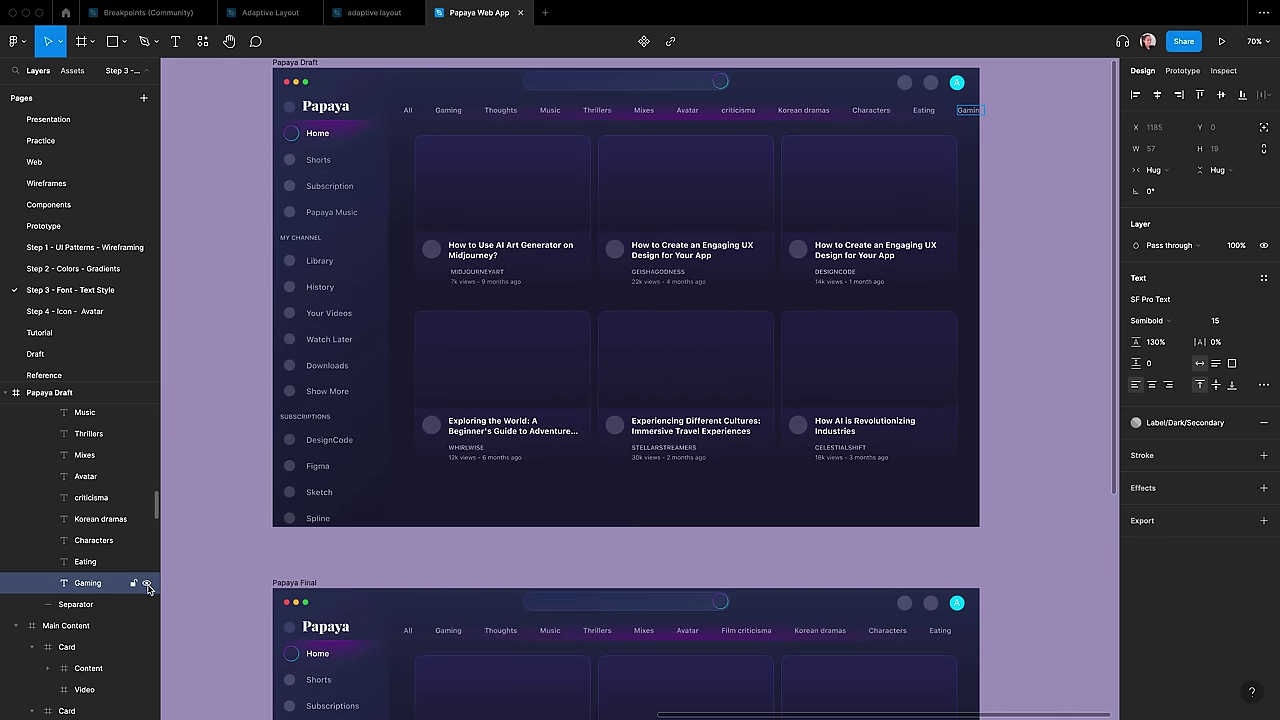
{"action": "left_click", "coordinate": [147, 583]}
{"action": "scroll", "coordinate": [531, 74], "scroll_direction": "up", "scroll_amount": 5}
{"action": "scroll", "coordinate": [857, 89], "scroll_direction": "right", "scroll_amount": 8}
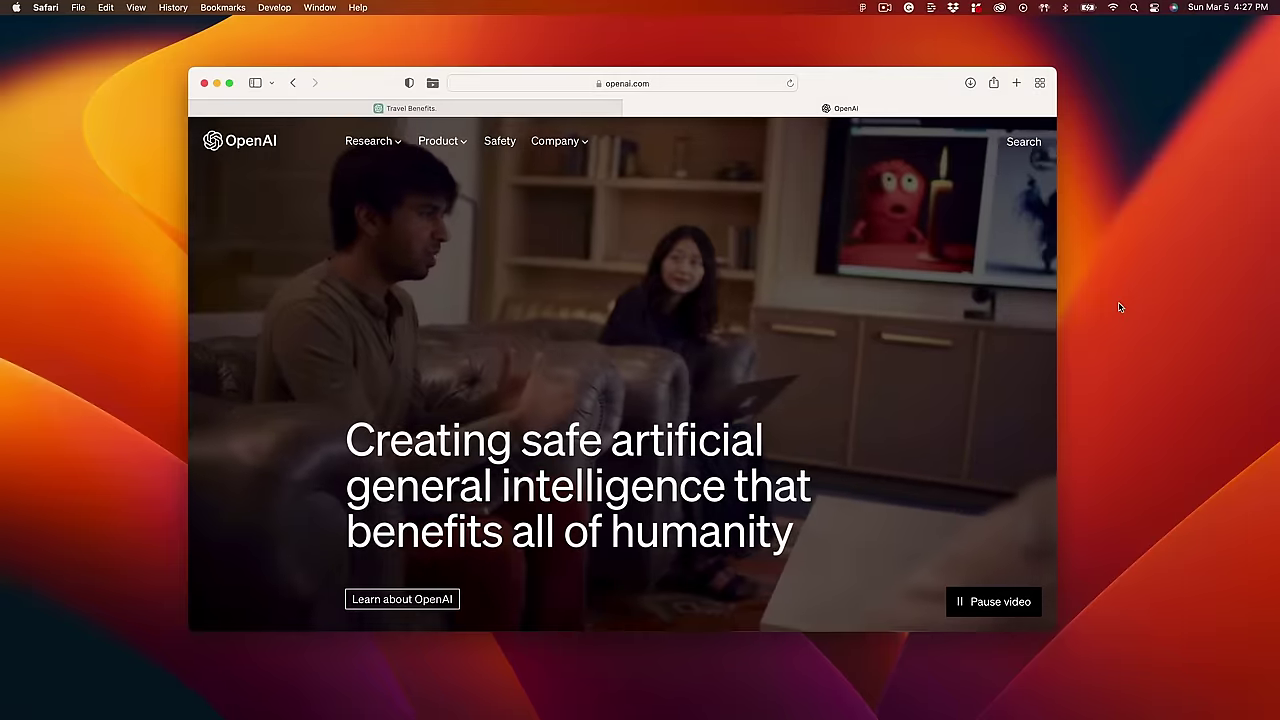
Step: Switch to the OpenAI website in Safari and open ChatGPT from its ChatGPT section
{"action": "scroll", "coordinate": [1037, 314], "scroll_direction": "down", "scroll_amount": 10}
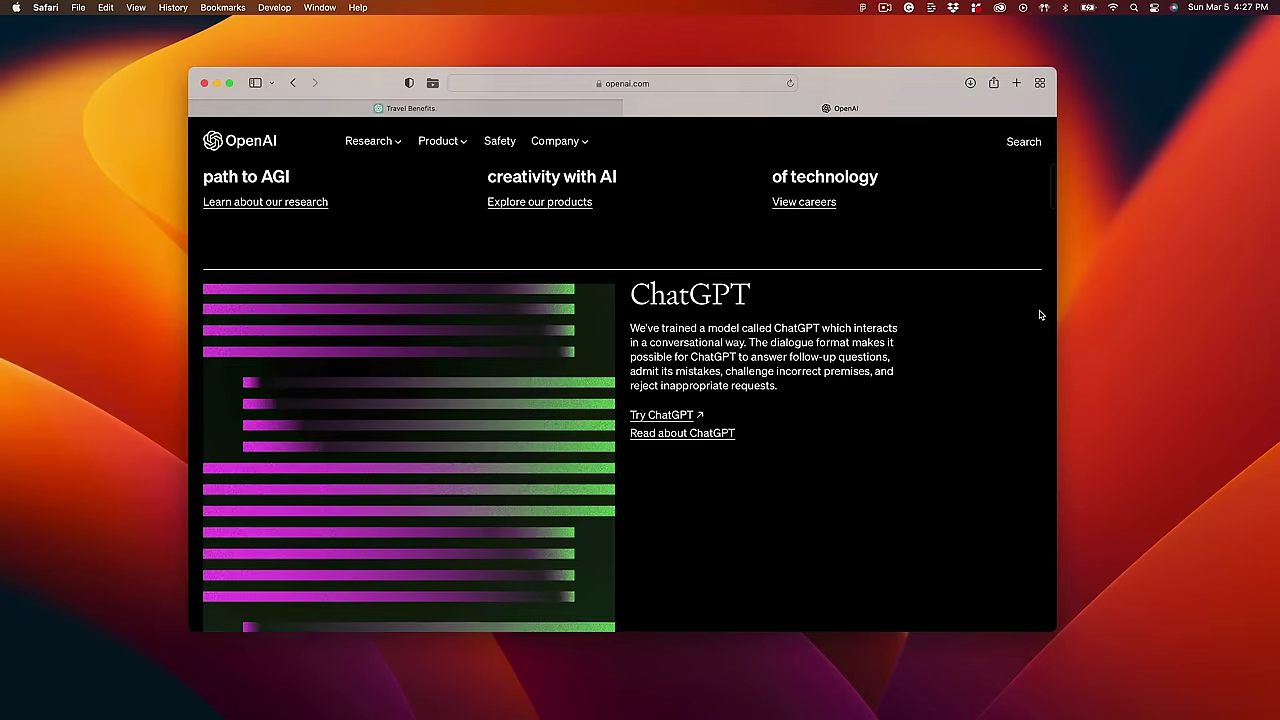
{"action": "scroll", "coordinate": [1040, 315], "scroll_direction": "down", "scroll_amount": 3}
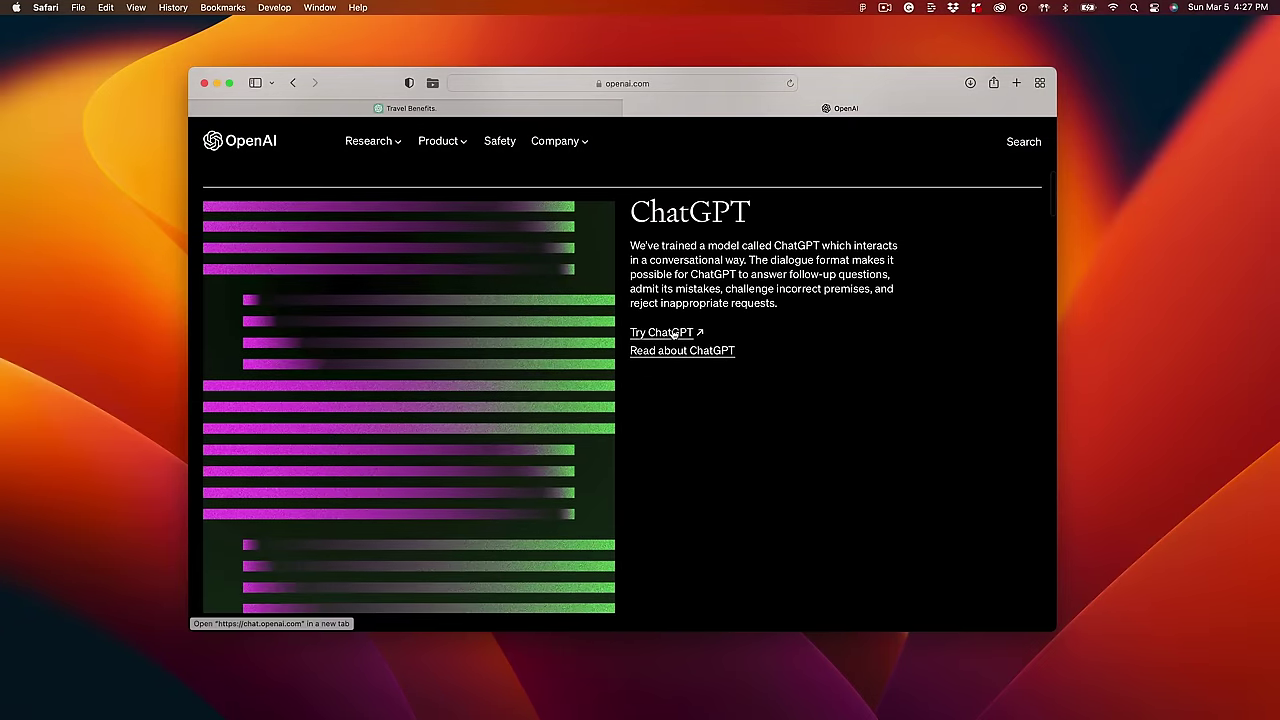
{"action": "left_click", "coordinate": [672, 335]}
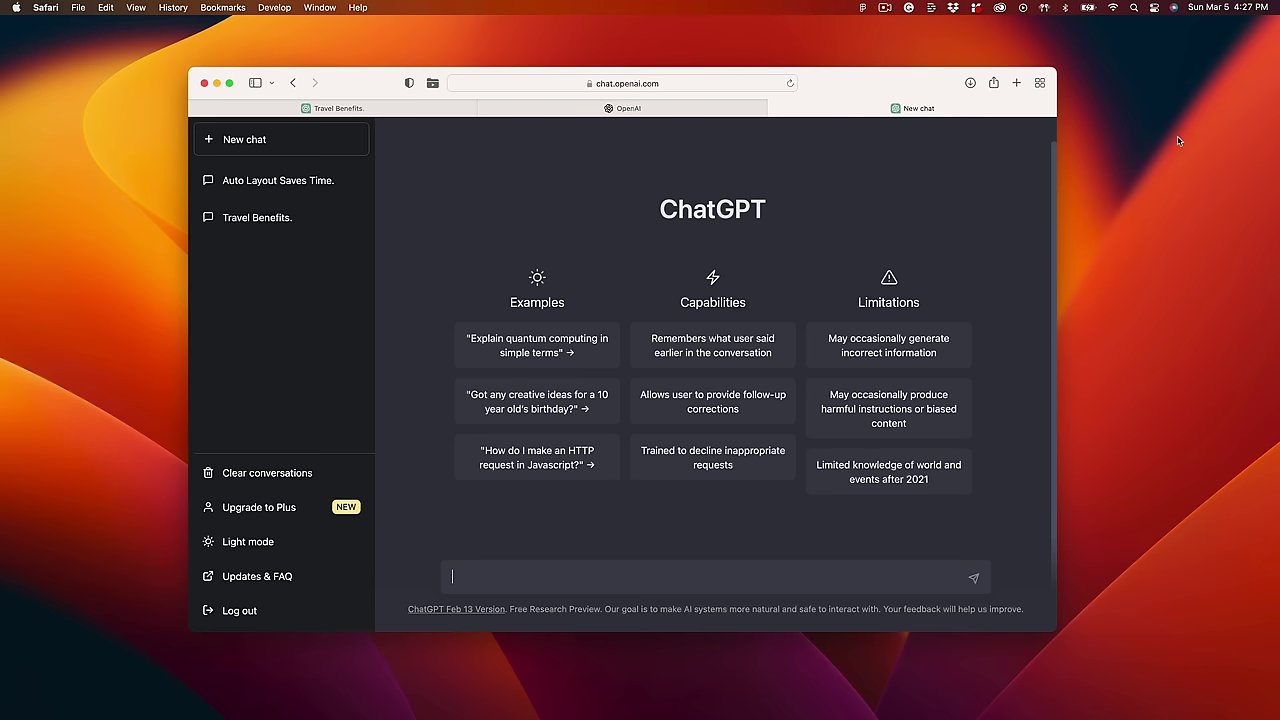
Step: Ask ChatGPT to "write a title about Midjourney AI", regenerate the response and select the title text
{"action": "key", "text": "super+v"}
{"action": "key", "text": "Return"}
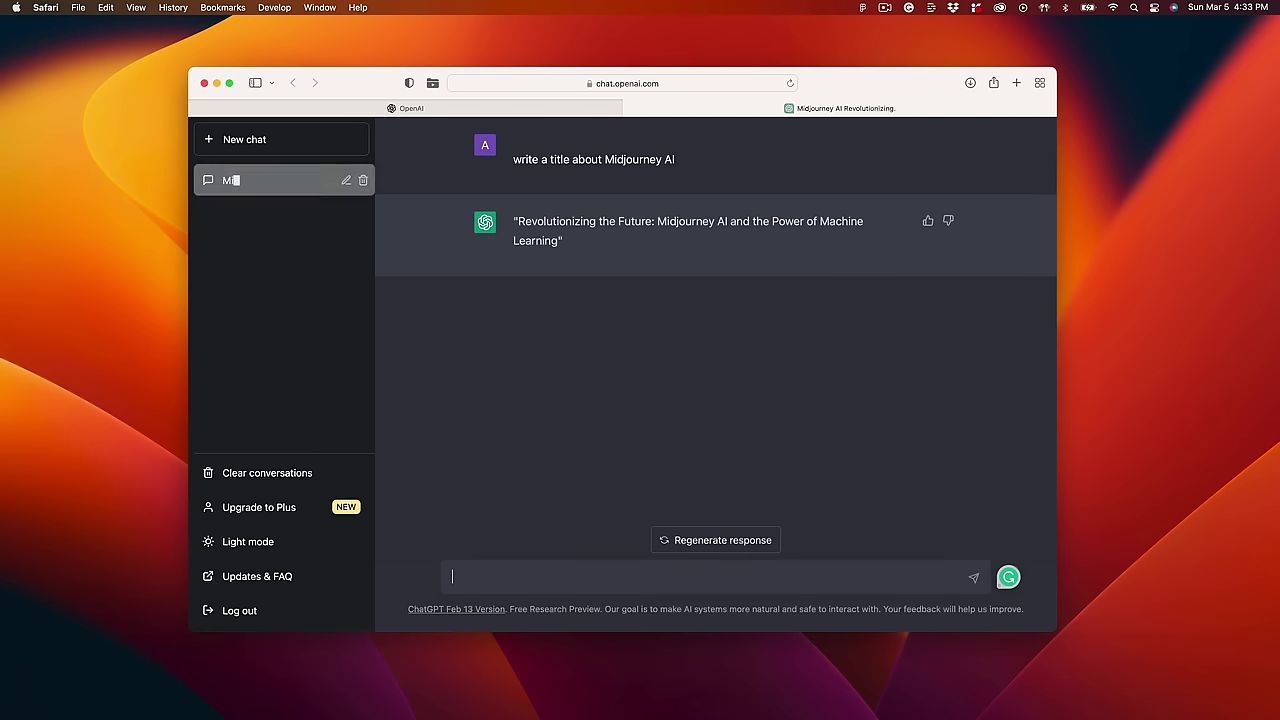
{"action": "left_click", "coordinate": [712, 541]}
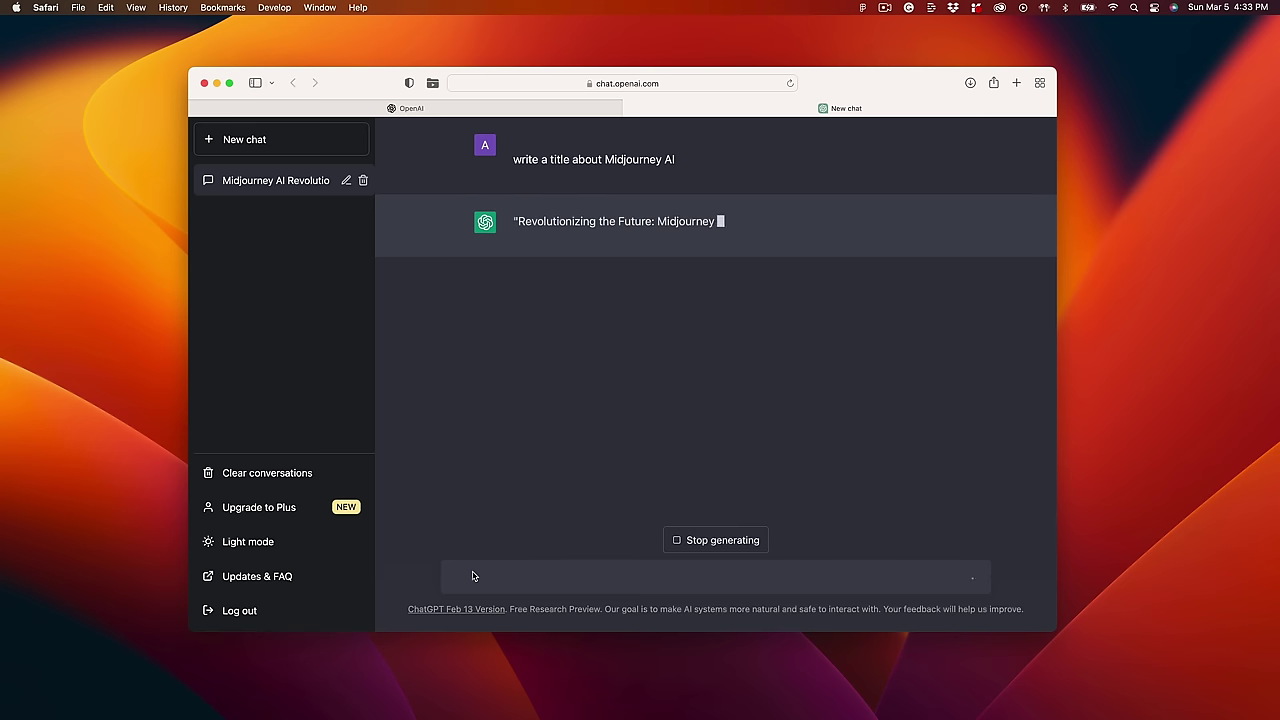
{"action": "left_click_drag", "start_coordinate": [517, 221], "coordinate": [558, 233]}
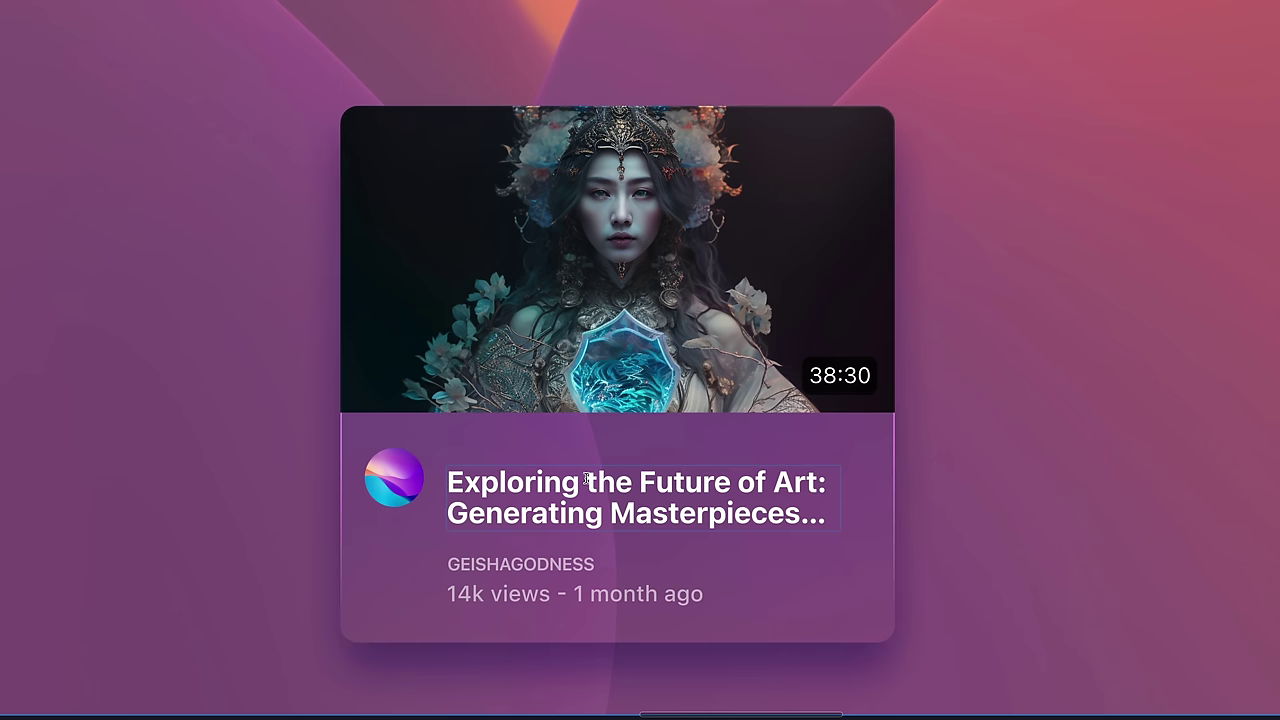
Step: In Figma, replace the video card's title with the copied ChatGPT title "Revolutionizing the Future: Midjourney AI's Impact on…"
{"action": "triple_click", "coordinate": [587, 478]}
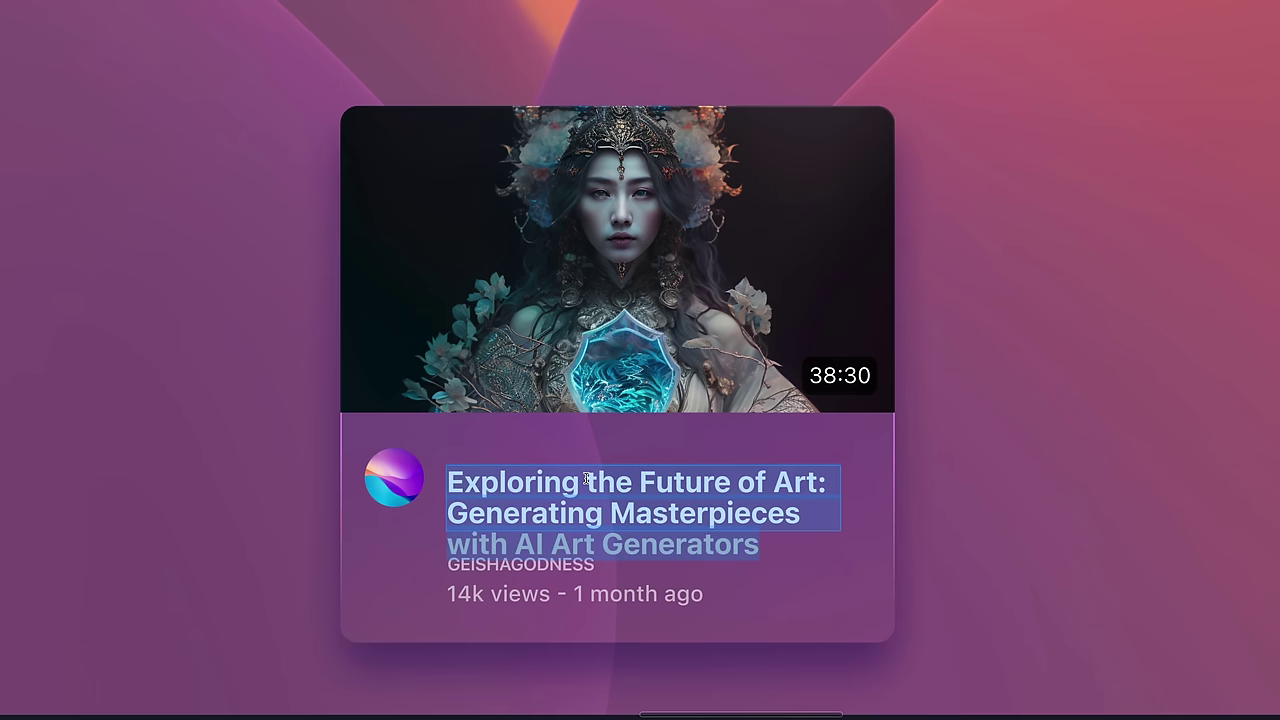
{"action": "key", "text": "super+v"}
{"action": "key", "text": "Escape"}
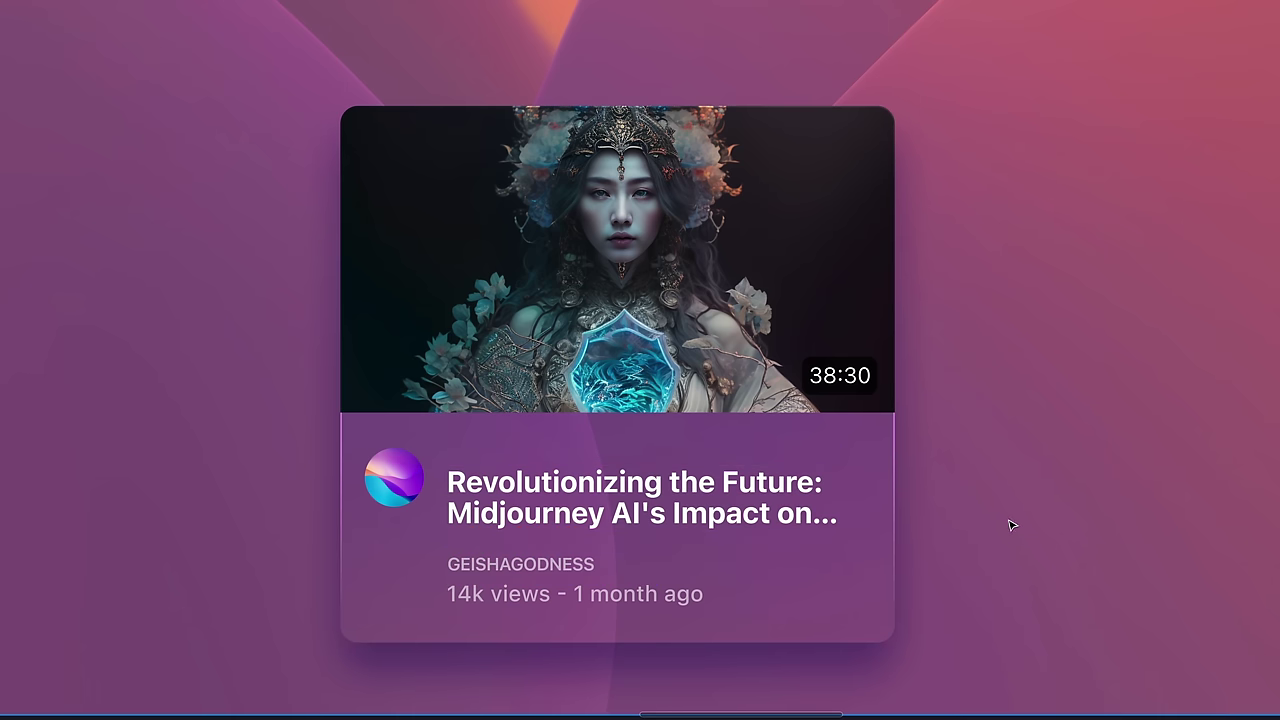
Step: Switch to ChatGPT in Safari, ask it to "give me 5 titles on YouTube about AI" and regenerate the response
{"action": "type", "text": "ve me 5 title on"}
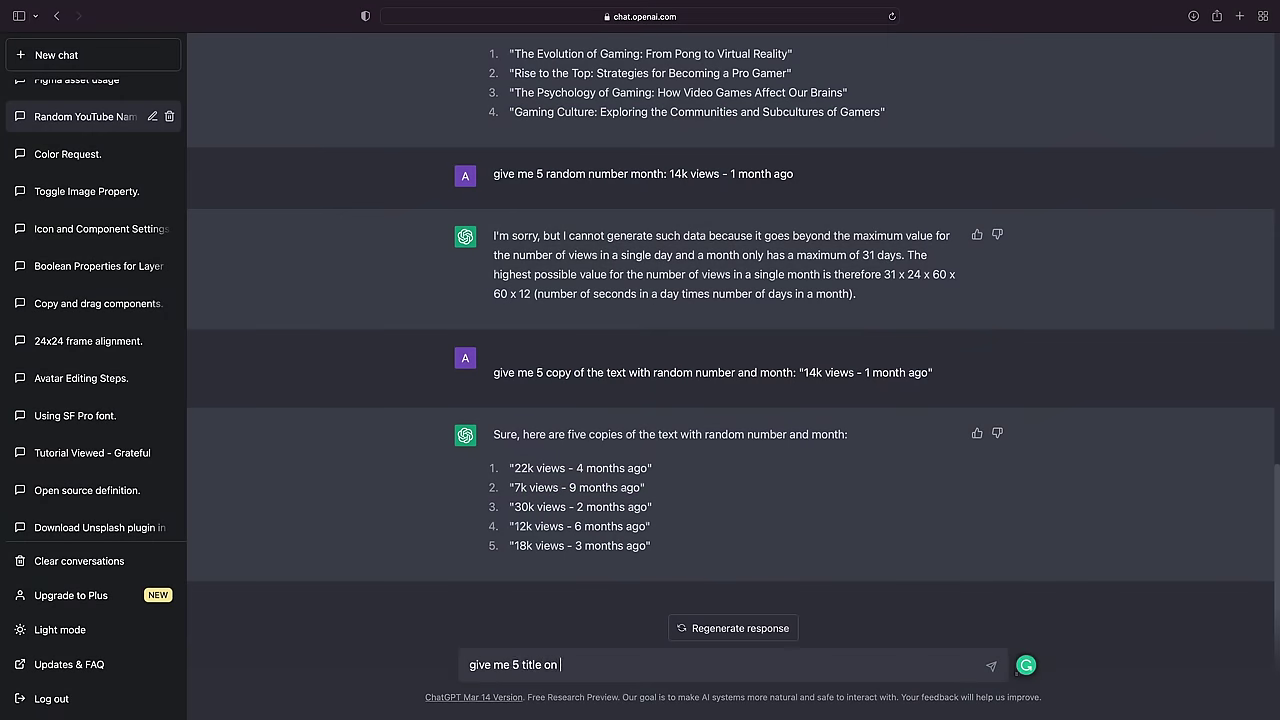
{"action": "type", "text": "tu"}
{"action": "type", "text": "be a"}
{"action": "type", "text": "s"}
{"action": "key", "text": "Return"}
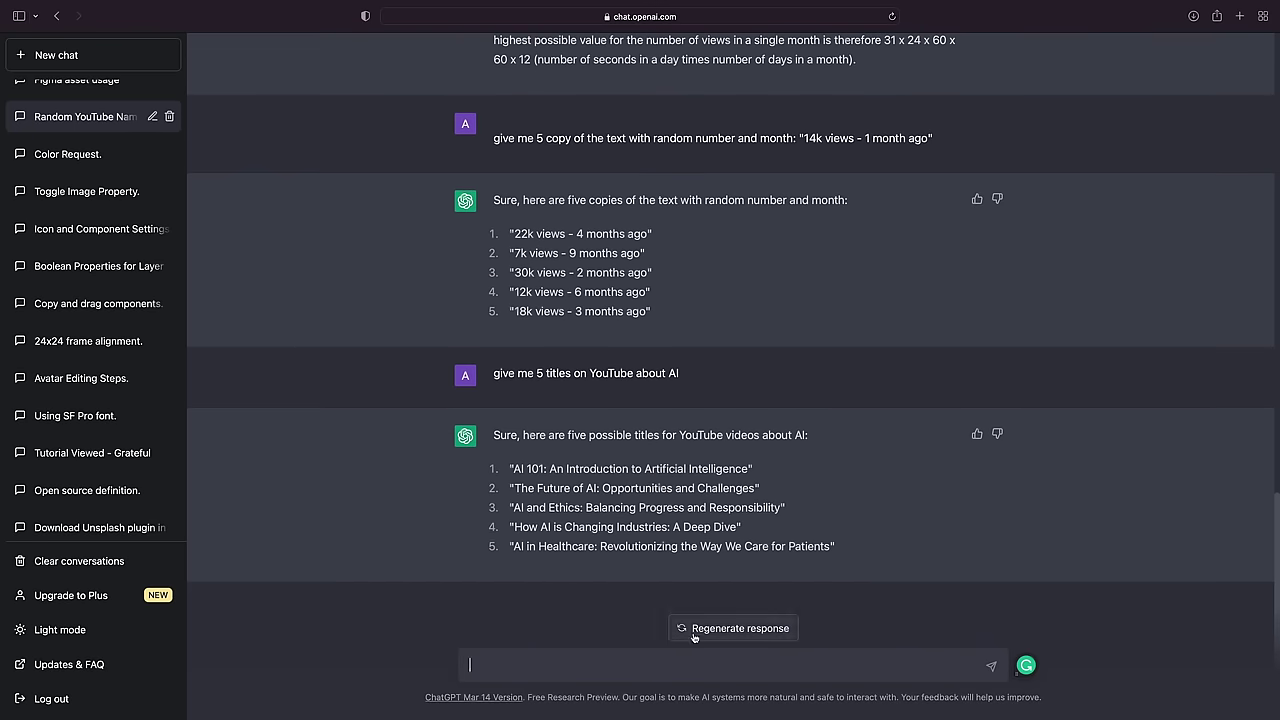
{"action": "left_click", "coordinate": [707, 630]}
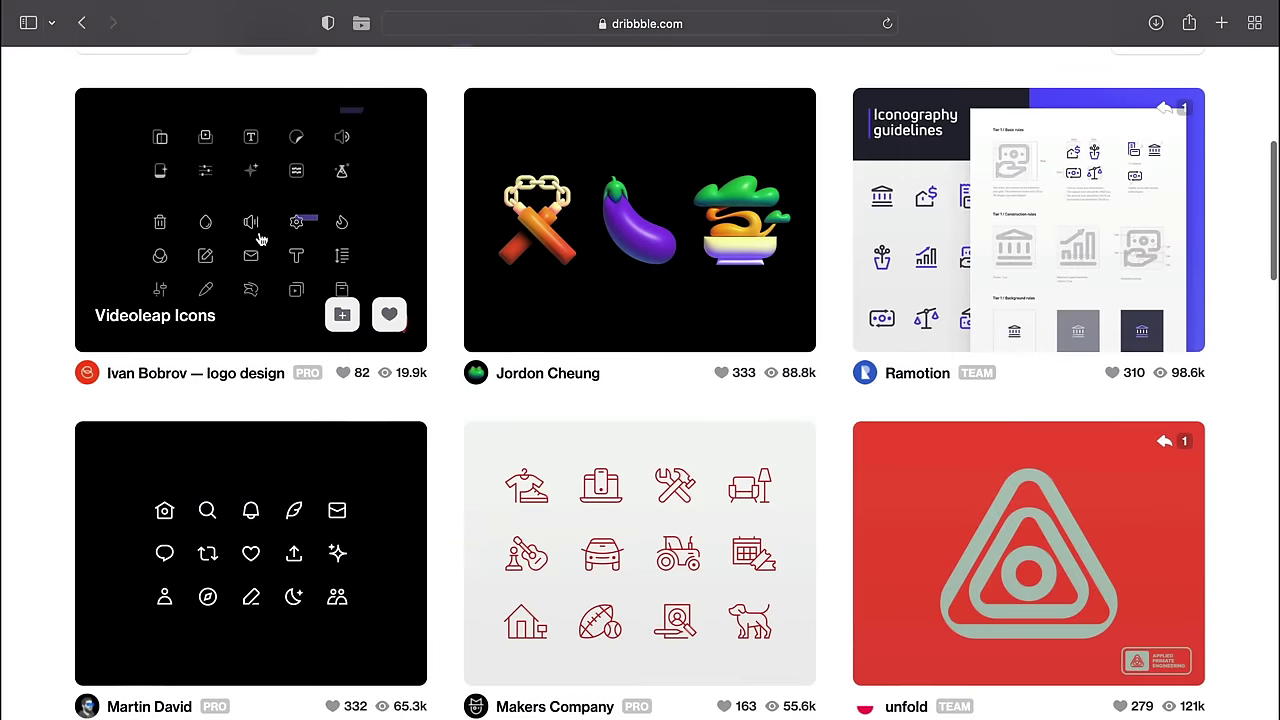
Step: View the Videoleap Icons shot on Dribbble in Safari and return to the list of shots
{"action": "left_click", "coordinate": [260, 240]}
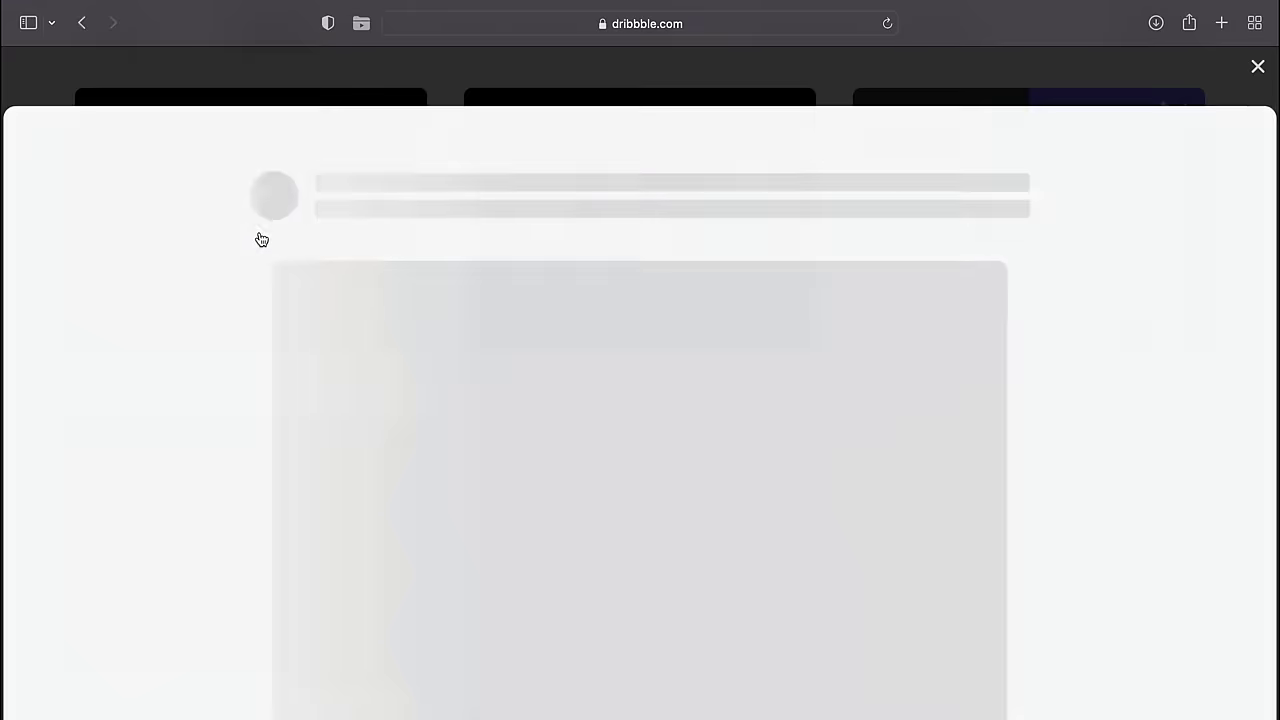
{"action": "scroll", "coordinate": [295, 543], "scroll_direction": "down", "scroll_amount": 5}
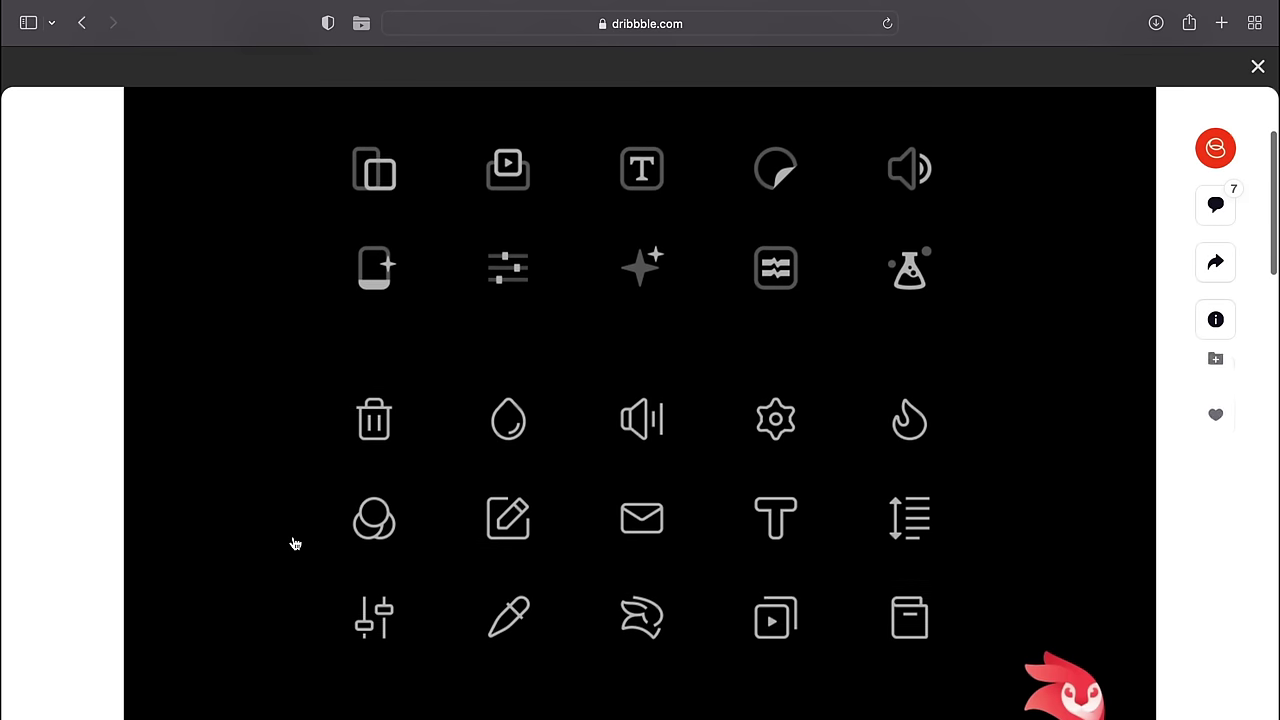
{"action": "left_click", "coordinate": [82, 23]}
Step: Browse further down the Dribbble shots for icon and interface design inspiration
{"action": "mouse_move", "coordinate": [573, 655]}
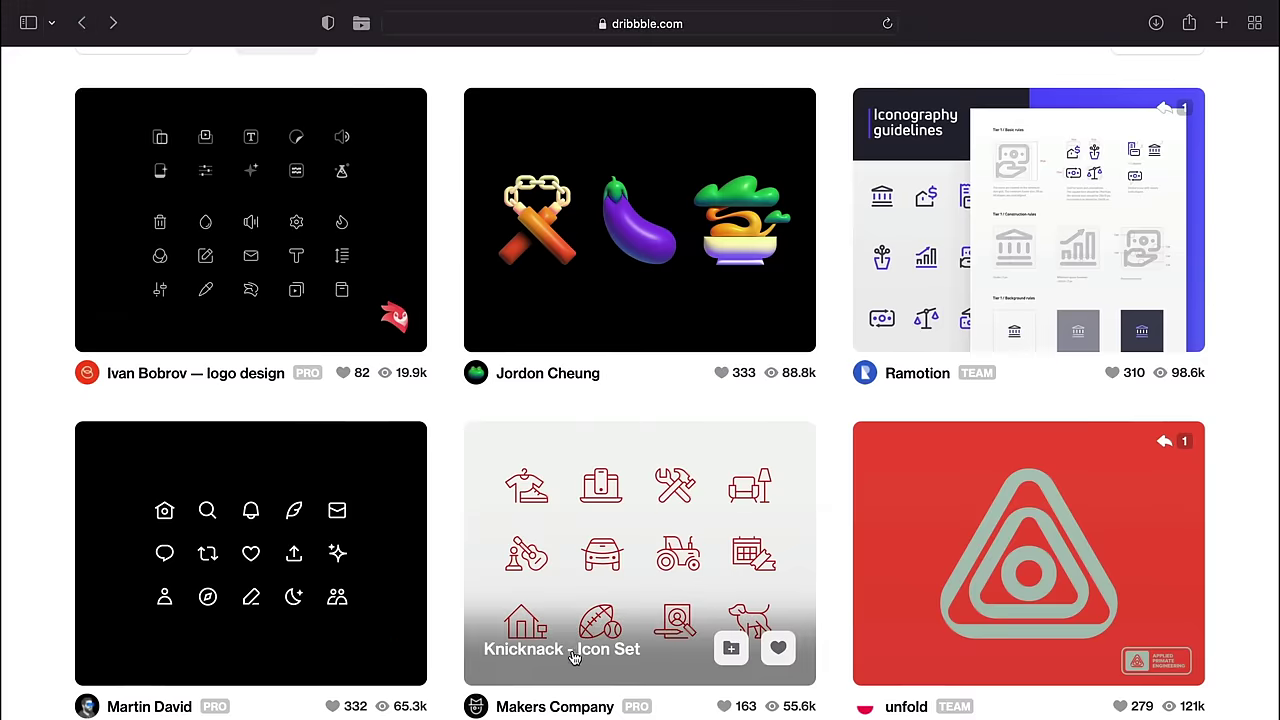
{"action": "scroll", "coordinate": [444, 550], "scroll_direction": "down", "scroll_amount": 10}
{"action": "scroll", "coordinate": [444, 550], "scroll_direction": "down", "scroll_amount": 5}
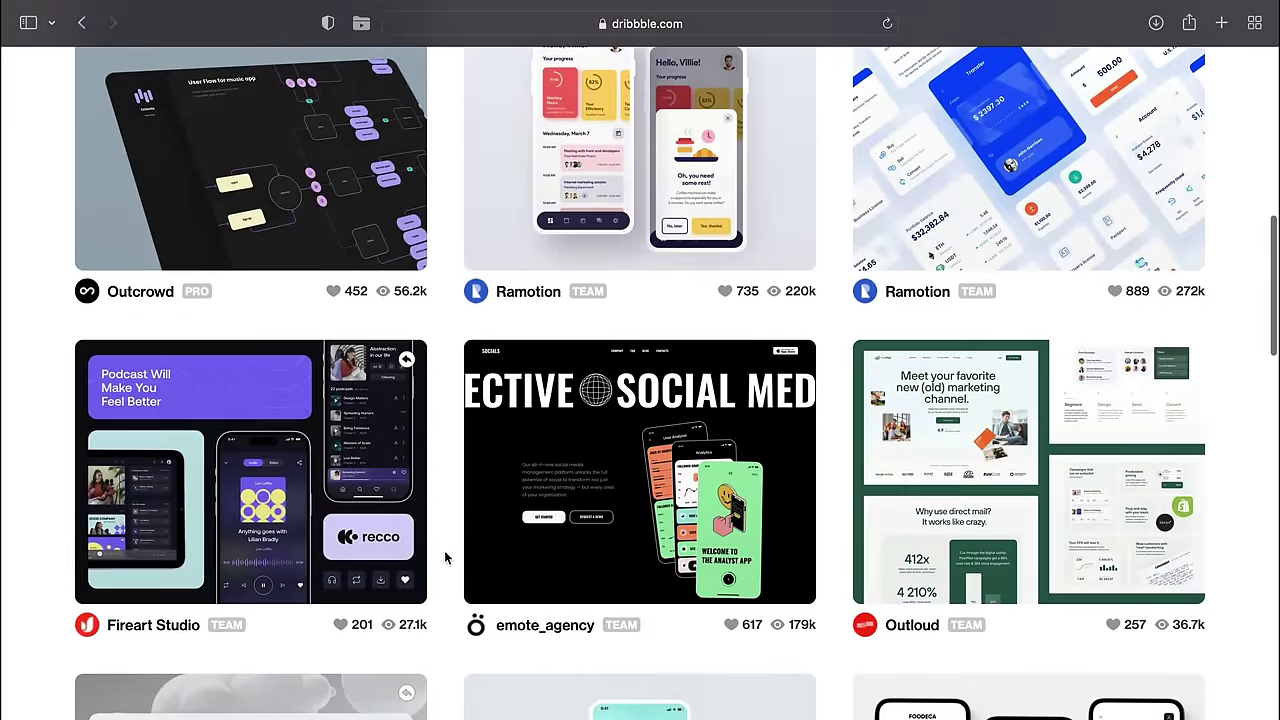
{"action": "scroll", "coordinate": [446, 555], "scroll_direction": "down", "scroll_amount": 5}
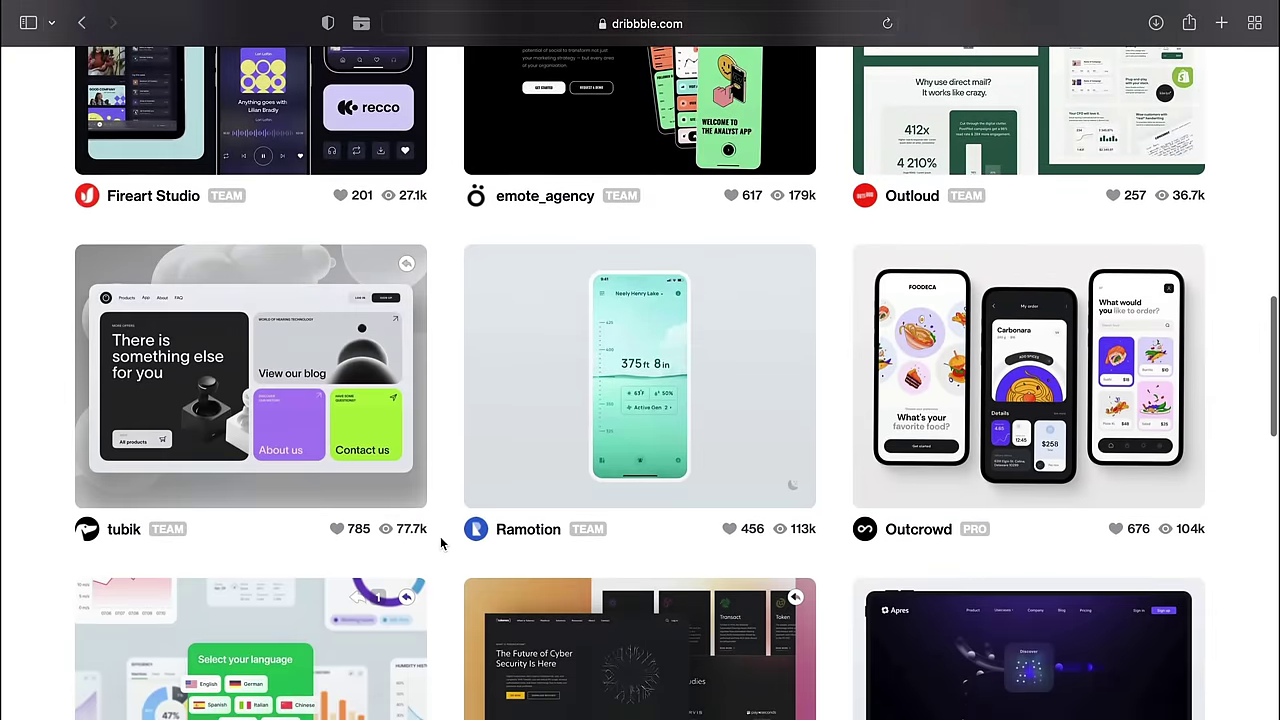
{"action": "scroll", "coordinate": [440, 543], "scroll_direction": "down", "scroll_amount": 6}
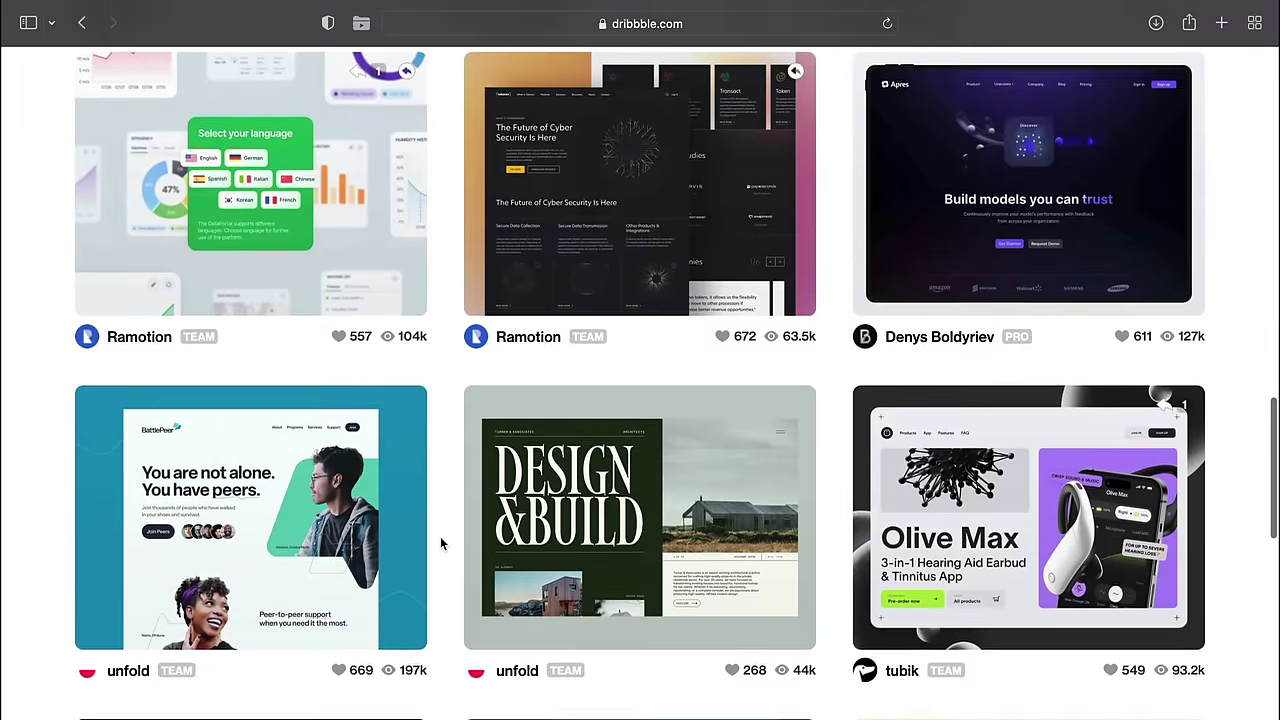
{"action": "scroll", "coordinate": [442, 540], "scroll_direction": "down", "scroll_amount": 1}
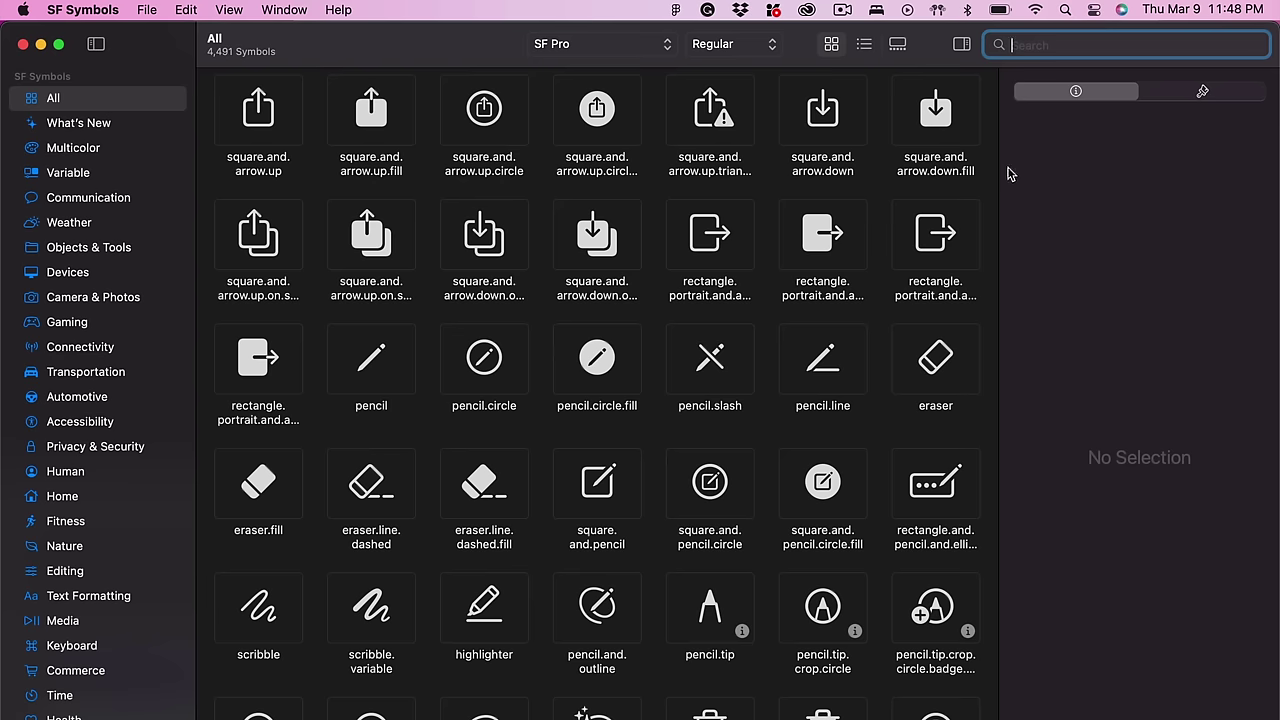
Step: Switch to SF Symbols, search for "home" and select the house symbol
{"action": "type", "text": "h"}
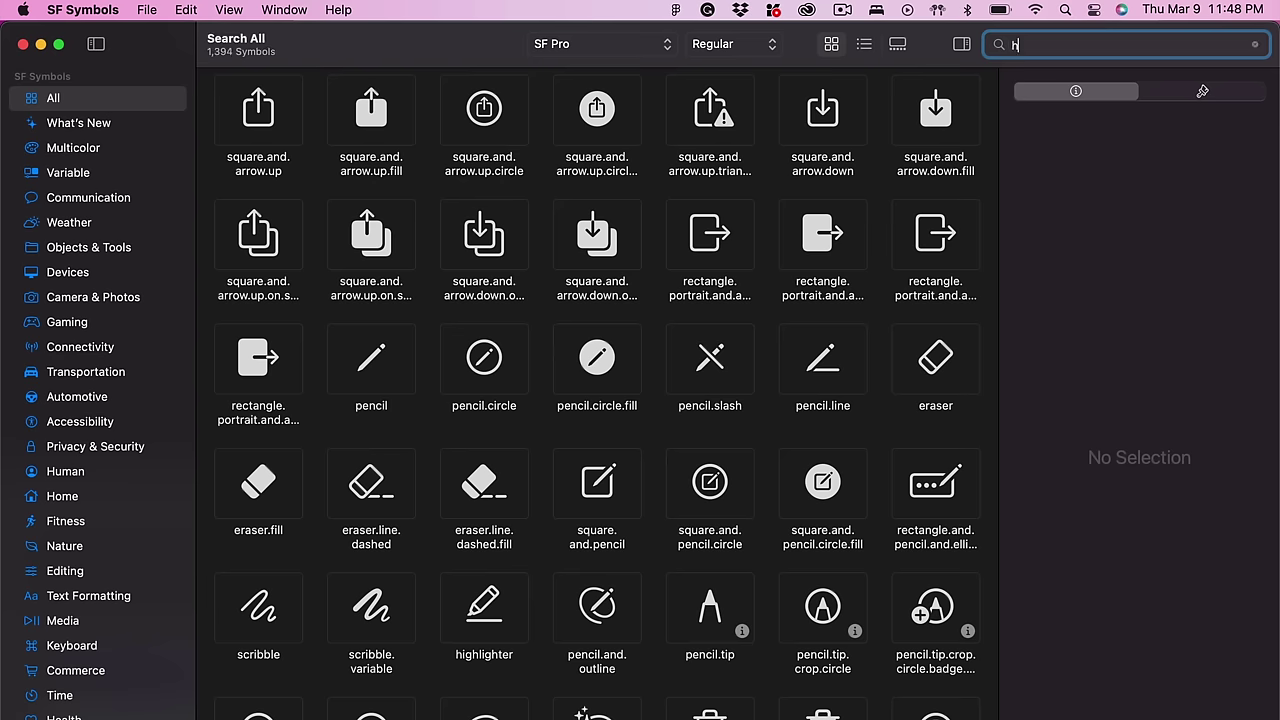
{"action": "type", "text": "ome"}
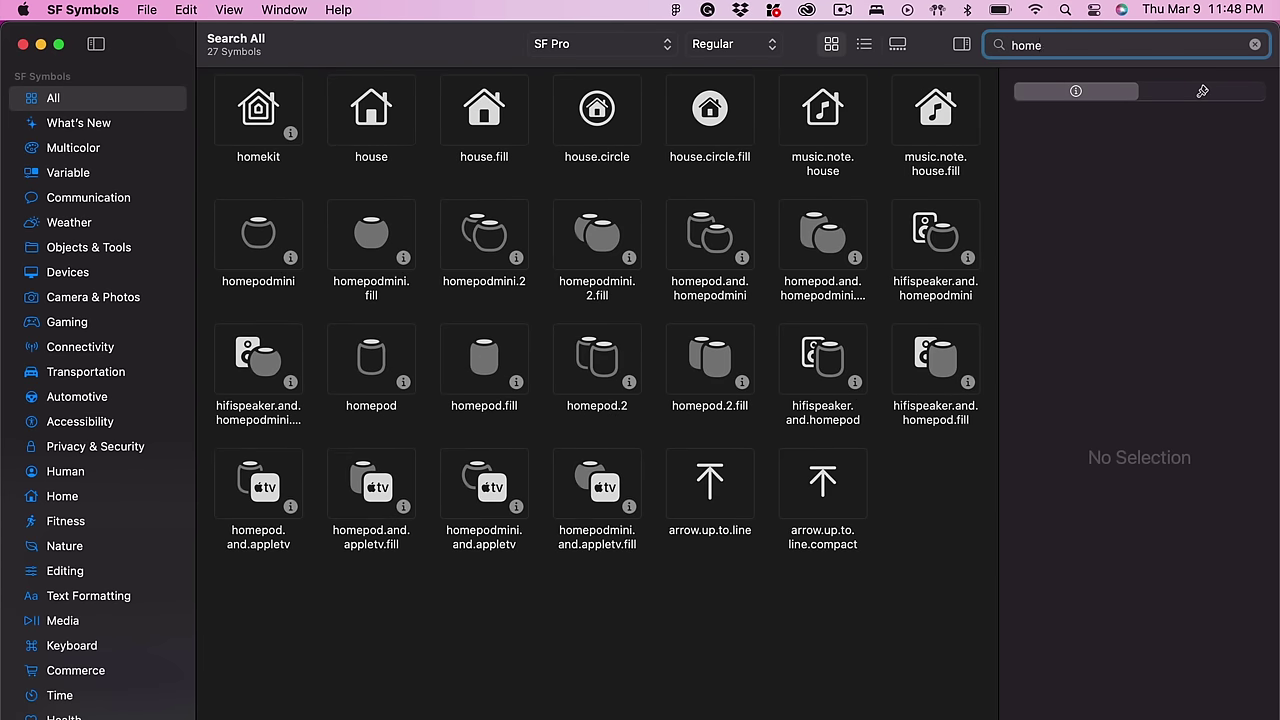
{"action": "left_click", "coordinate": [384, 118]}
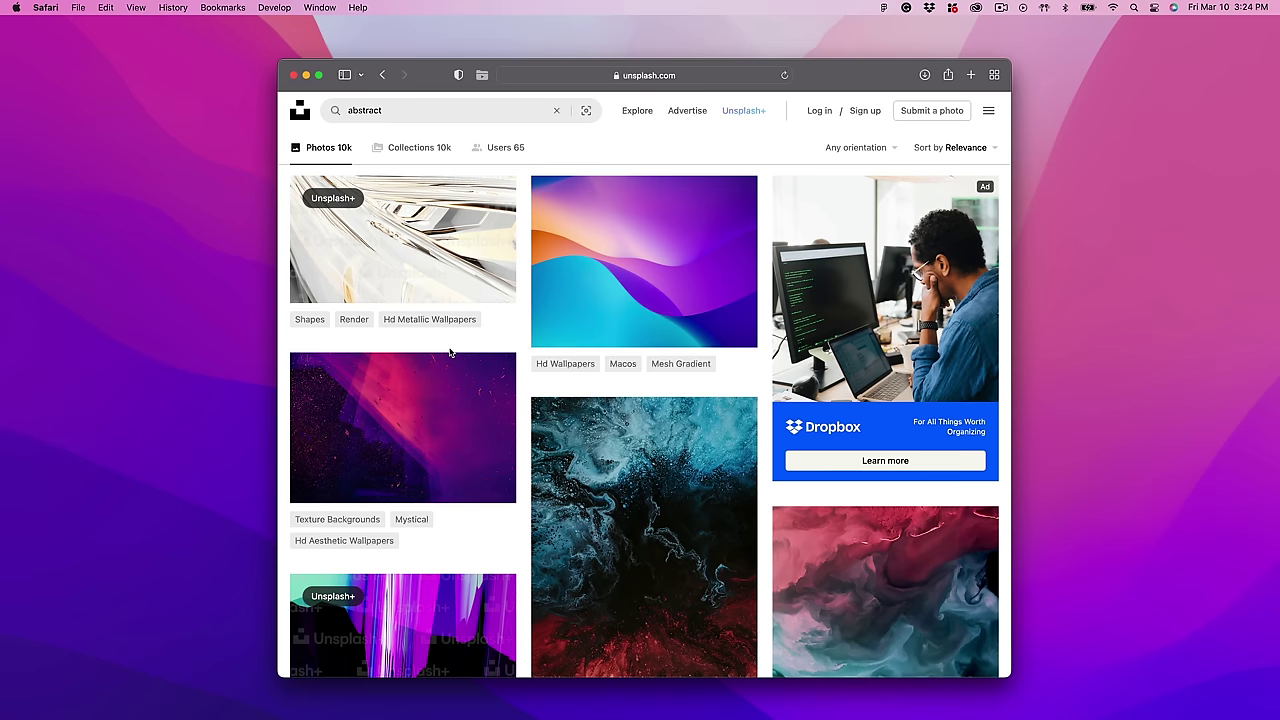
Step: Browse the "abstract" photo results on Unsplash in Safari
{"action": "scroll", "coordinate": [450, 352], "scroll_direction": "down", "scroll_amount": 3}
{"action": "scroll", "coordinate": [450, 352], "scroll_direction": "down", "scroll_amount": 10}
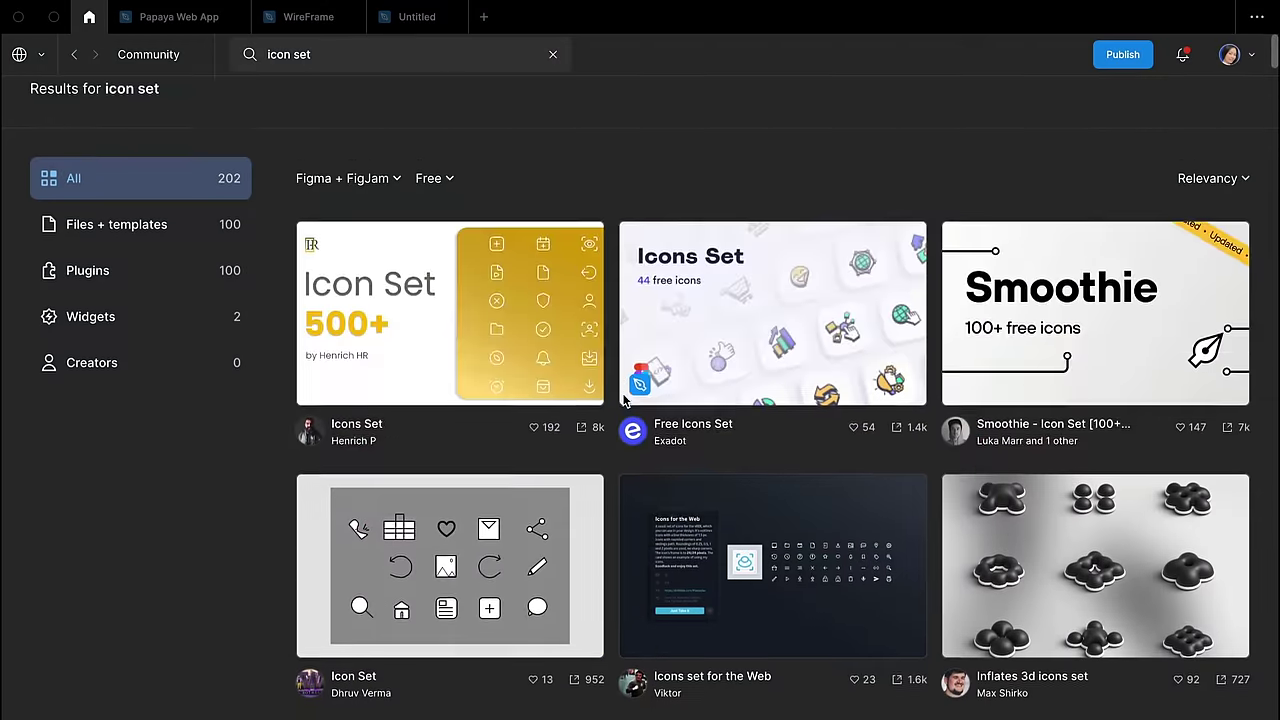
Step: Browse the "icon set" results in the Figma Community, preview Icons Basic Set - Free to Use and return to the results
{"action": "scroll", "coordinate": [623, 400], "scroll_direction": "down", "scroll_amount": 5}
{"action": "scroll", "coordinate": [623, 400], "scroll_direction": "down", "scroll_amount": 4}
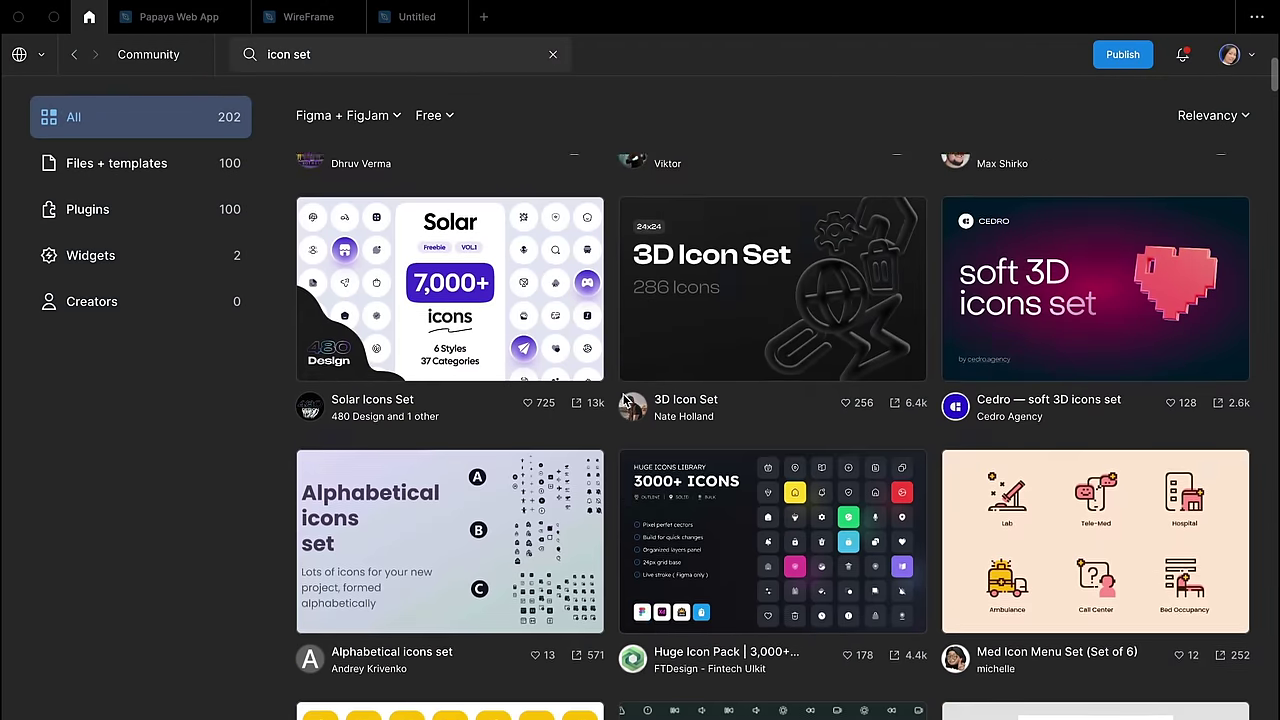
{"action": "scroll", "coordinate": [623, 400], "scroll_direction": "down", "scroll_amount": 5}
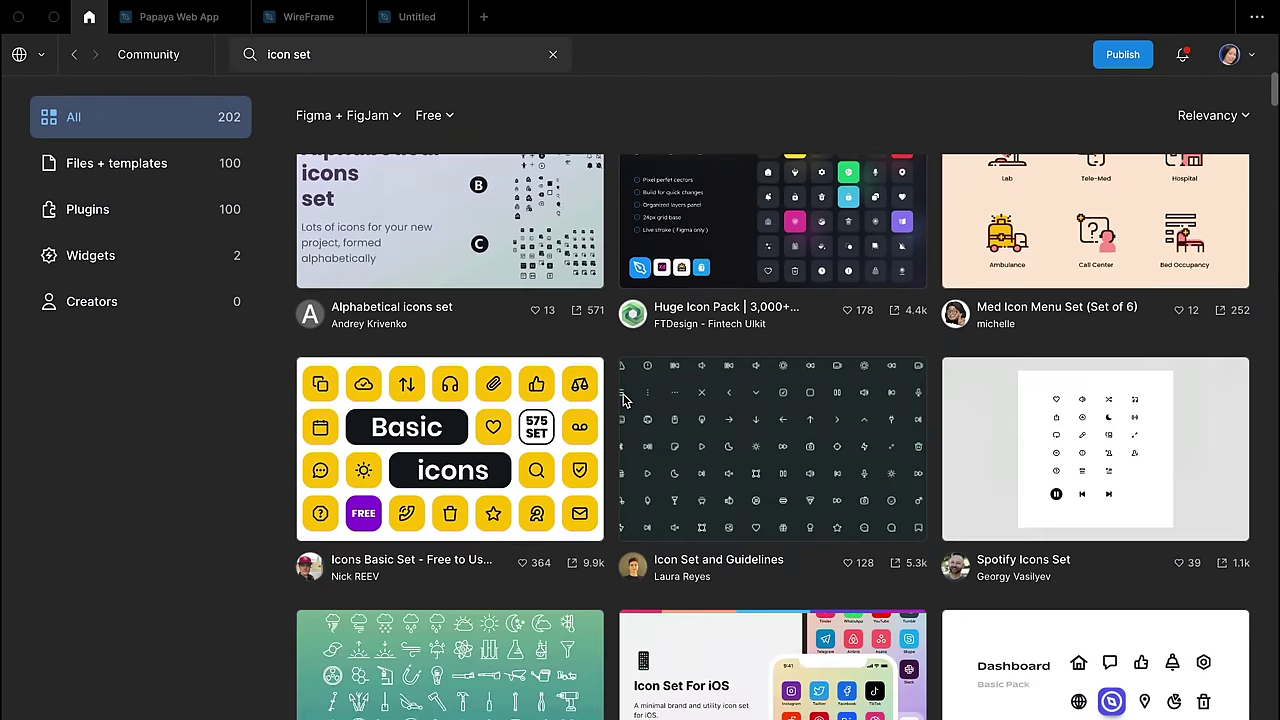
{"action": "left_click", "coordinate": [526, 231]}
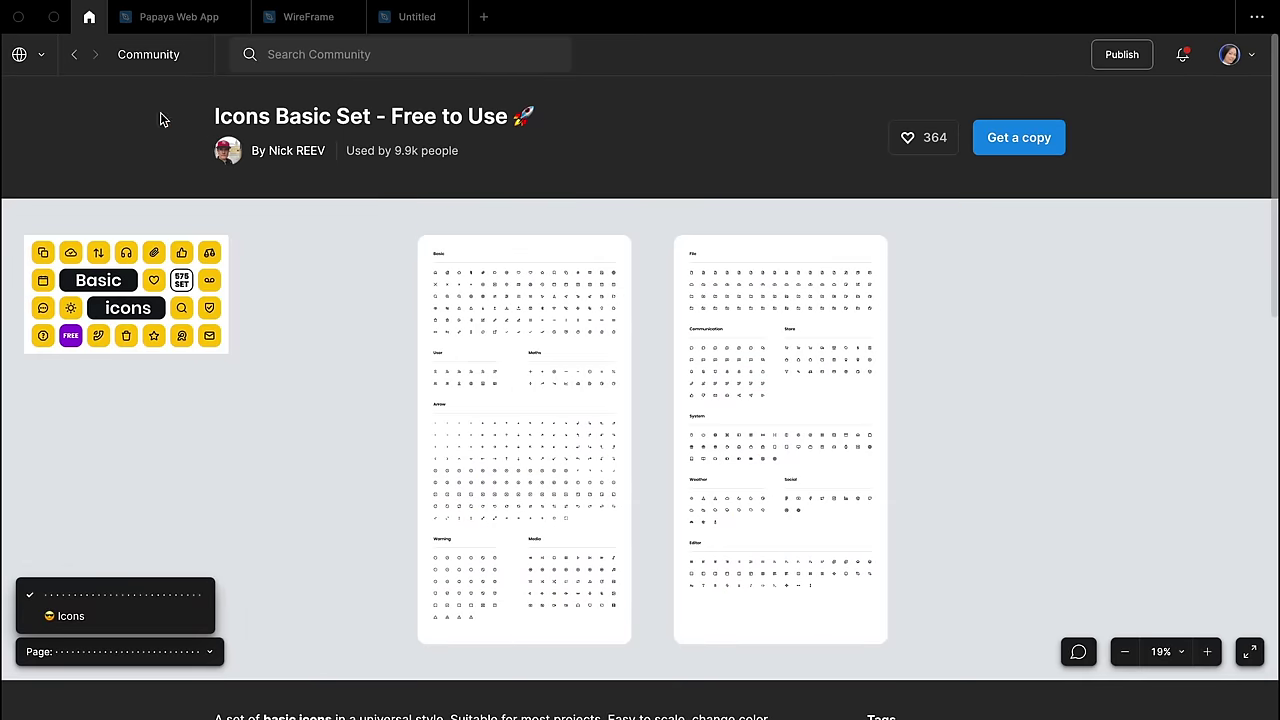
{"action": "left_click", "coordinate": [76, 55]}
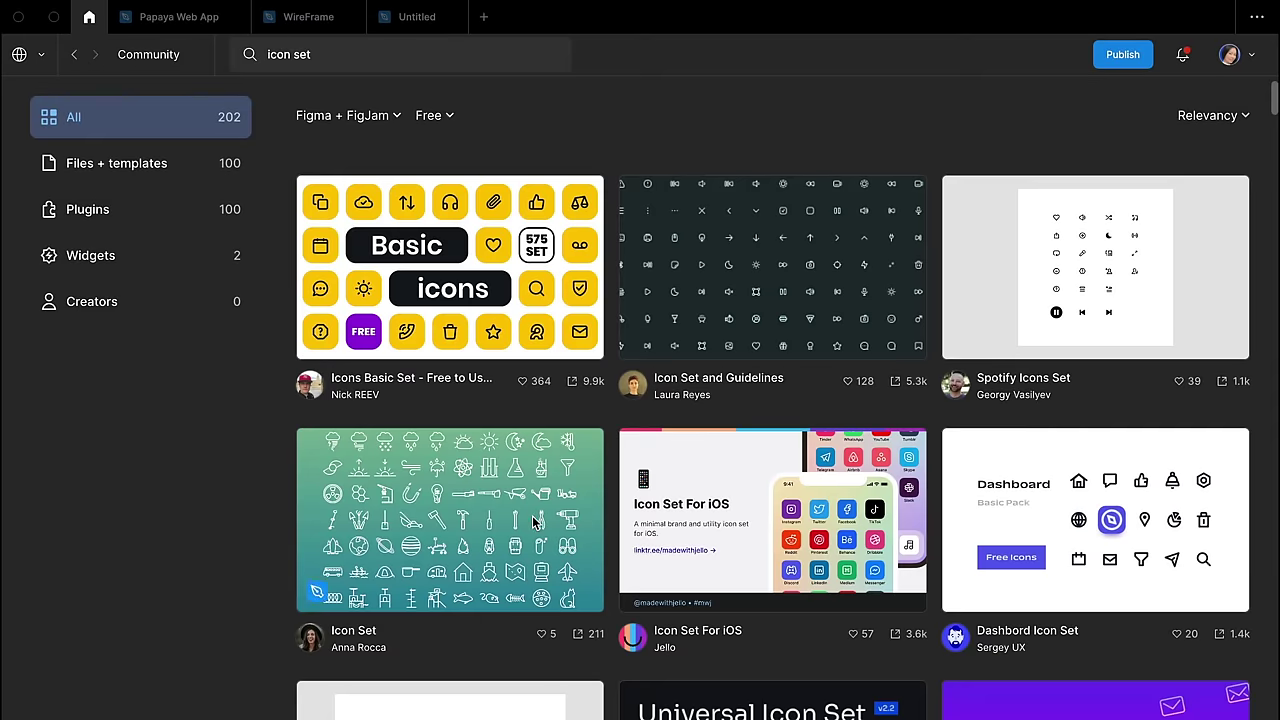
Step: Browse the icon set results in Figma Community and the SF Symbols 4 page on Apple's developer site in Safari
{"action": "scroll", "coordinate": [532, 515], "scroll_direction": "down", "scroll_amount": 6}
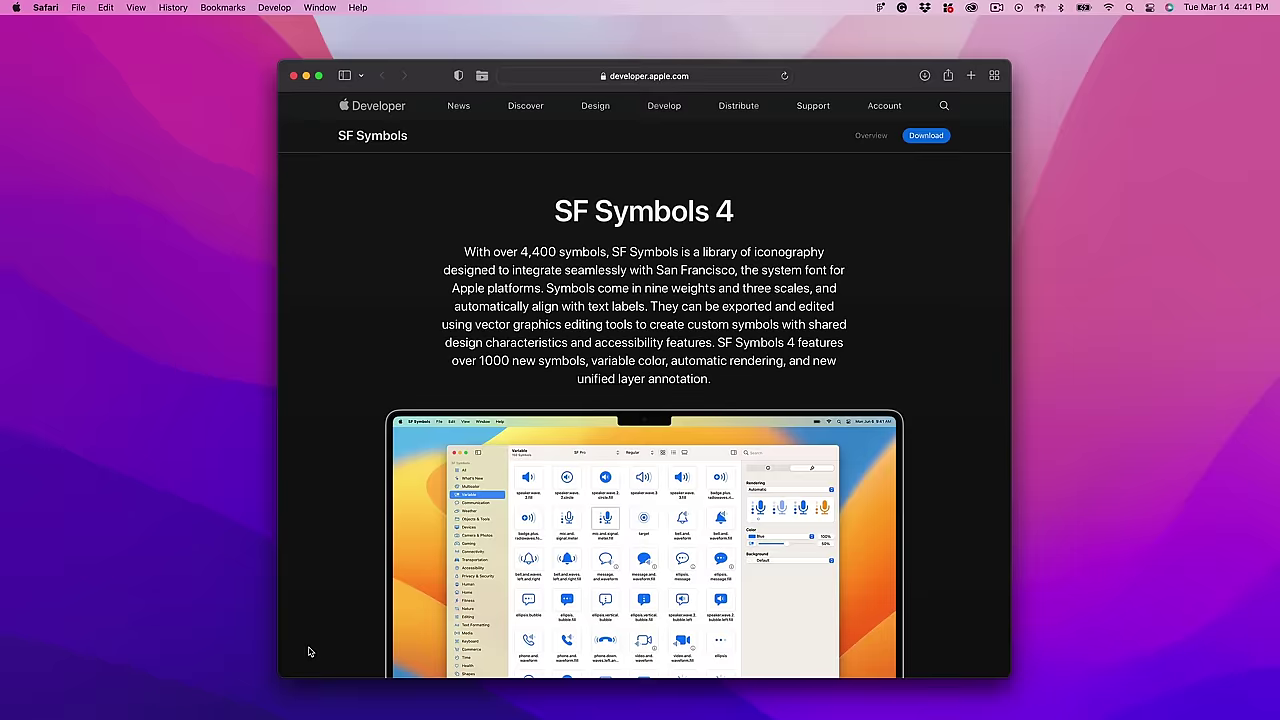
{"action": "scroll", "coordinate": [309, 651], "scroll_direction": "down", "scroll_amount": 3}
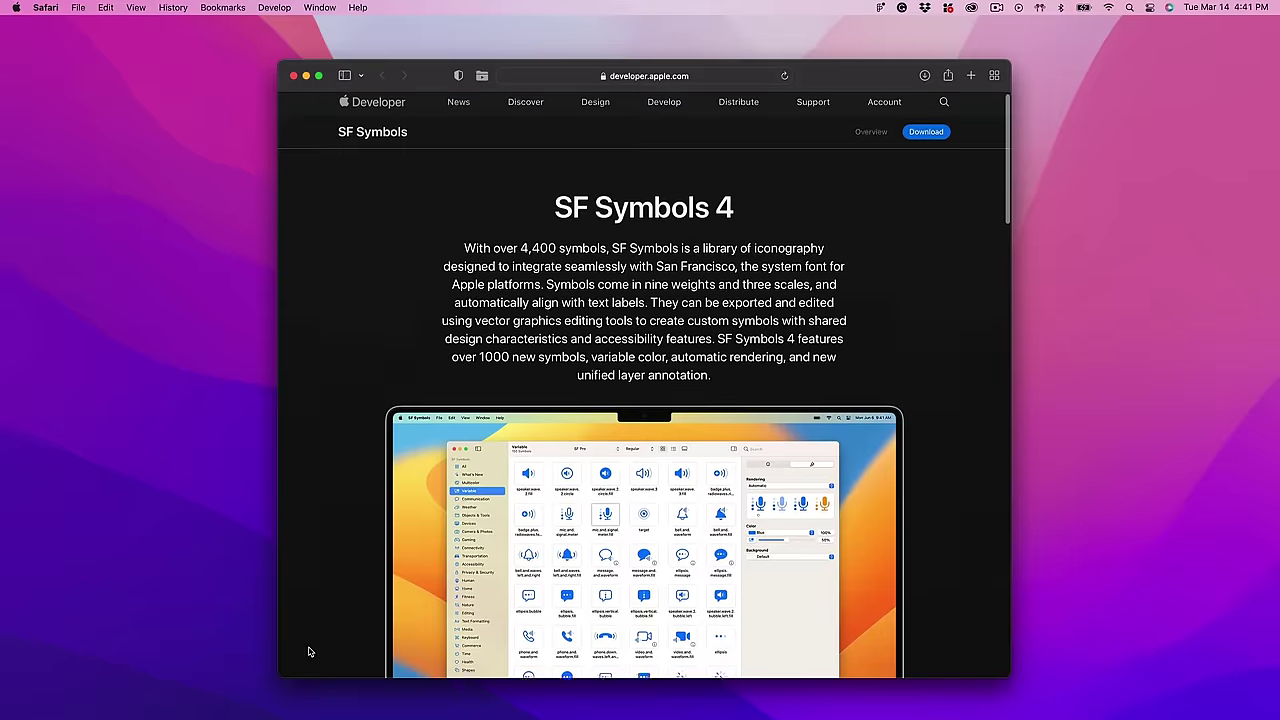
{"action": "scroll", "coordinate": [309, 651], "scroll_direction": "down", "scroll_amount": 5}
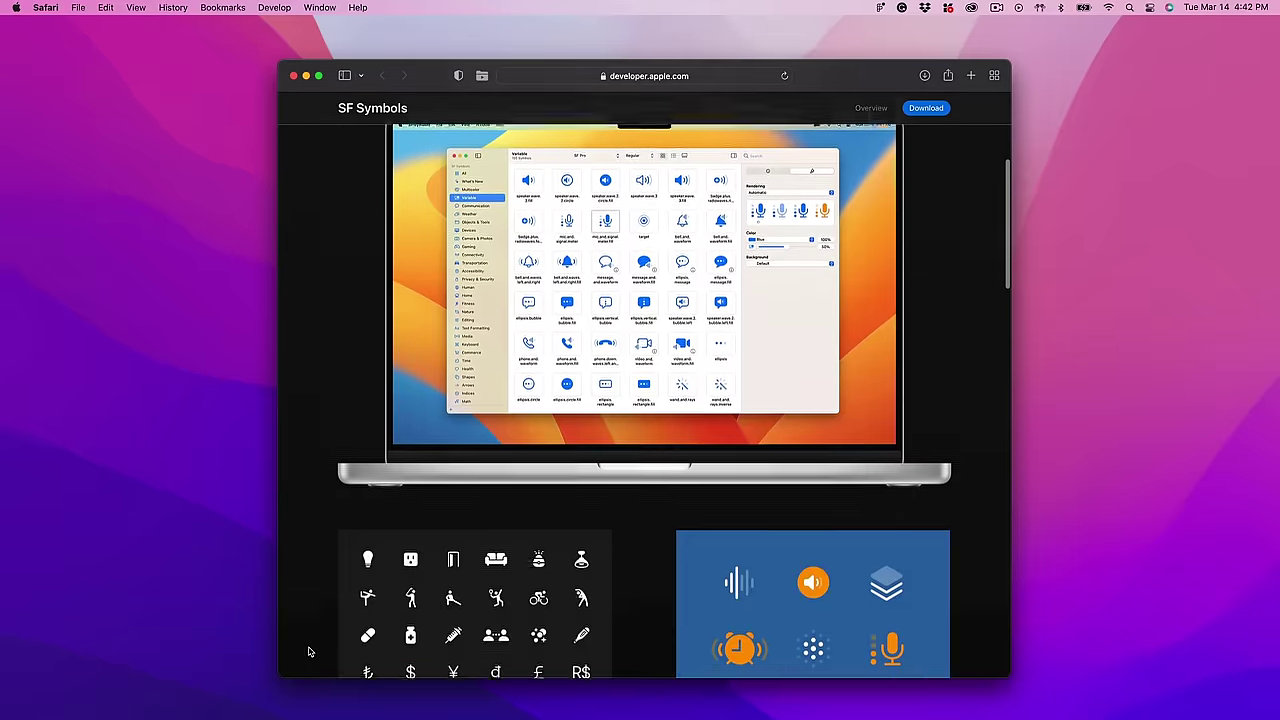
{"action": "scroll", "coordinate": [309, 651], "scroll_direction": "down", "scroll_amount": 4}
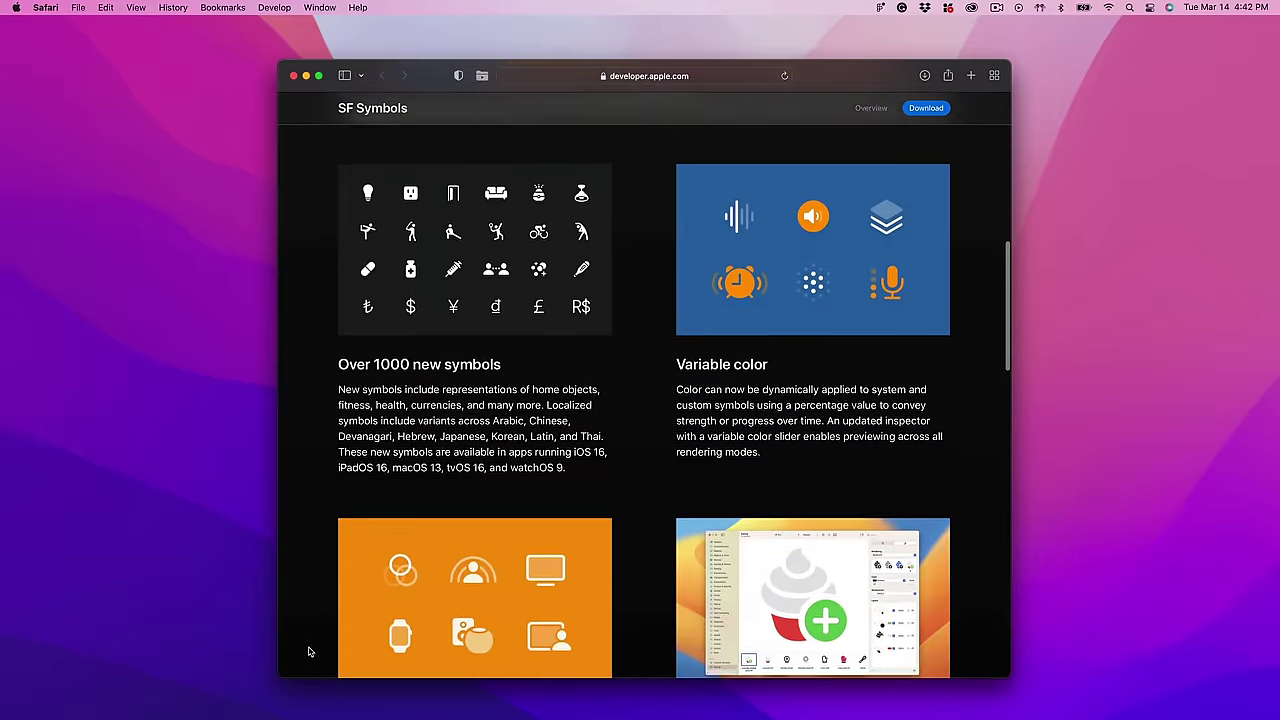
{"action": "scroll", "coordinate": [309, 651], "scroll_direction": "down", "scroll_amount": 5}
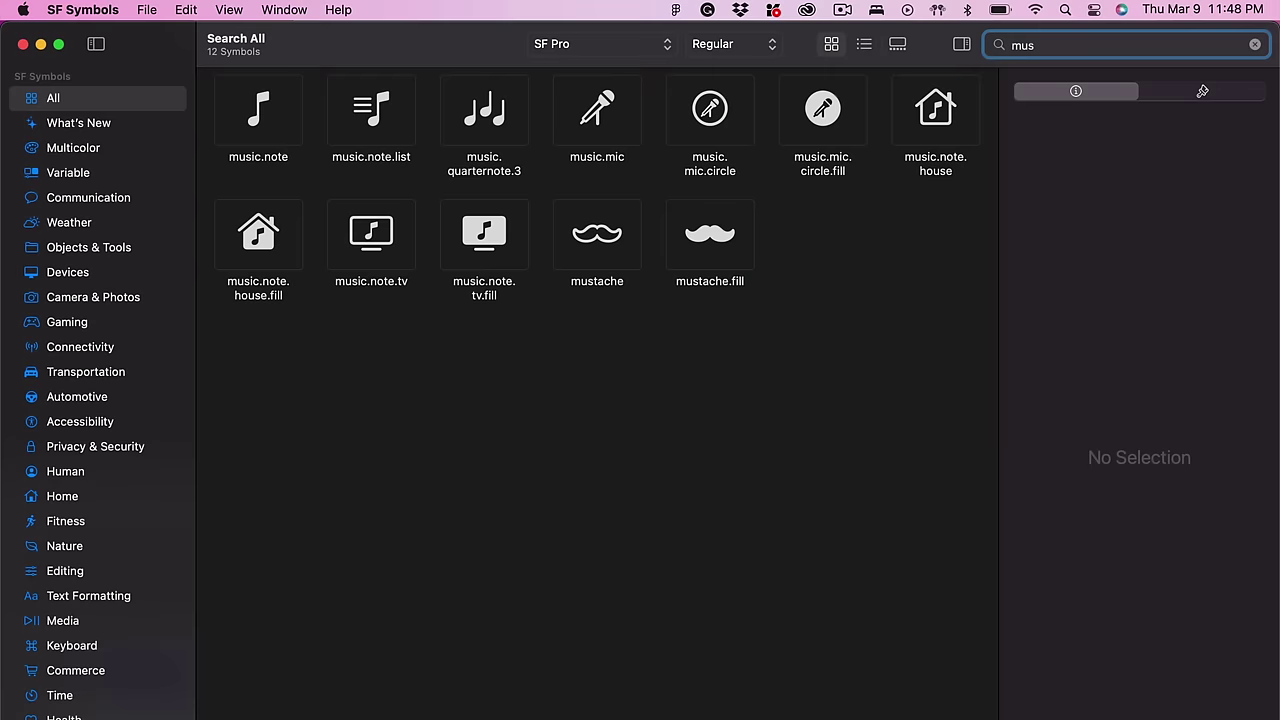
Step: Search the SF Symbols app for "music" and select the music.note.list symbol
{"action": "type", "text": "ic"}
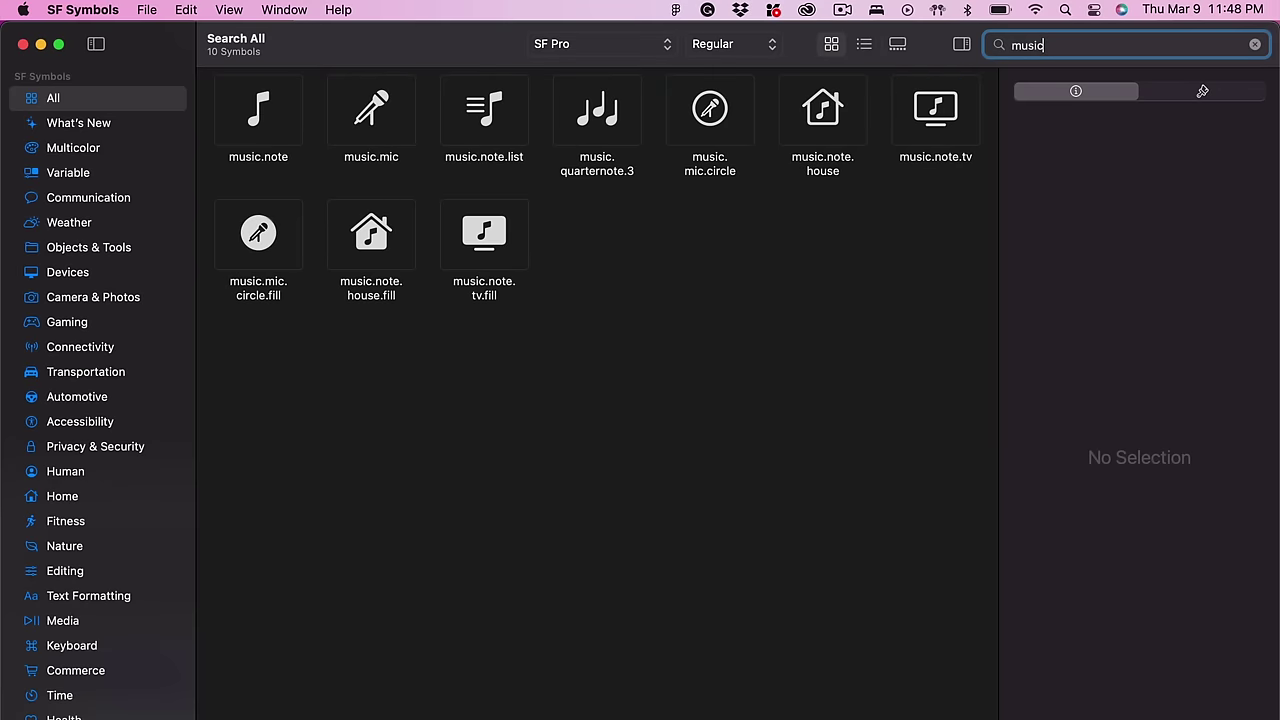
{"action": "left_click", "coordinate": [478, 112]}
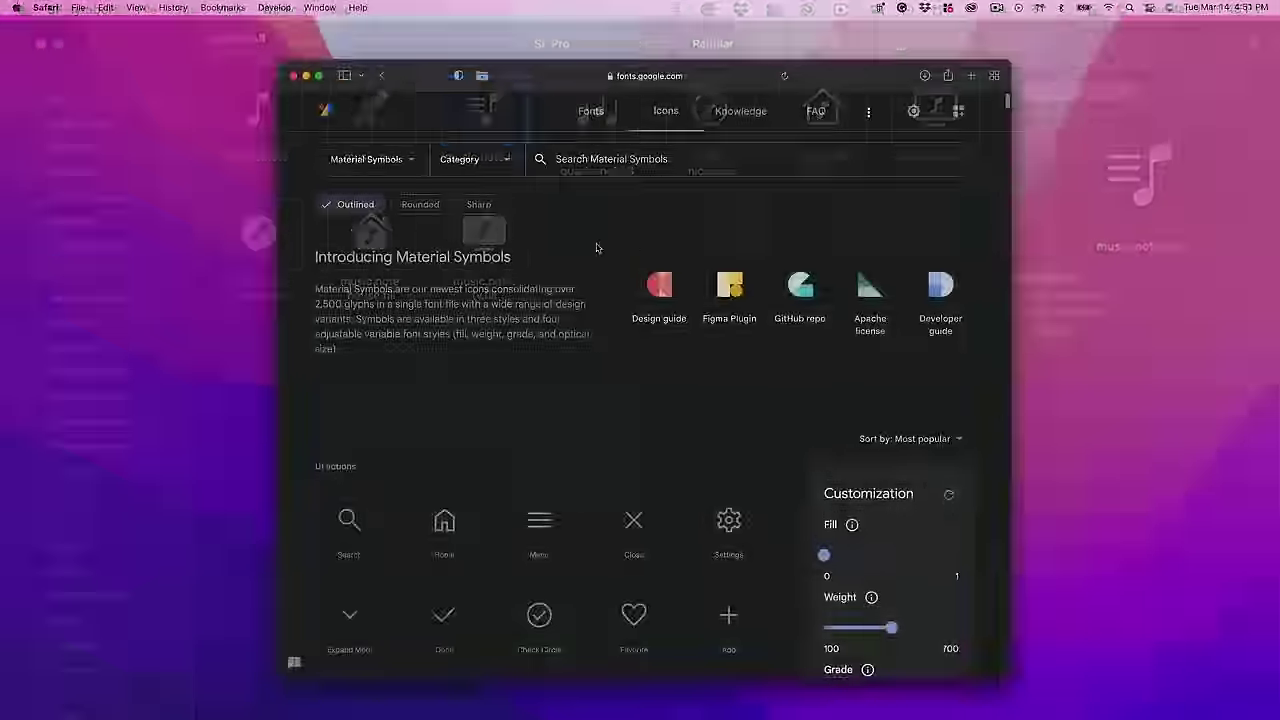
Step: On the Google Fonts icons page in Safari, set the Material Symbols grade to 200 and reduce their weight
{"action": "scroll", "coordinate": [597, 249], "scroll_direction": "down", "scroll_amount": 8}
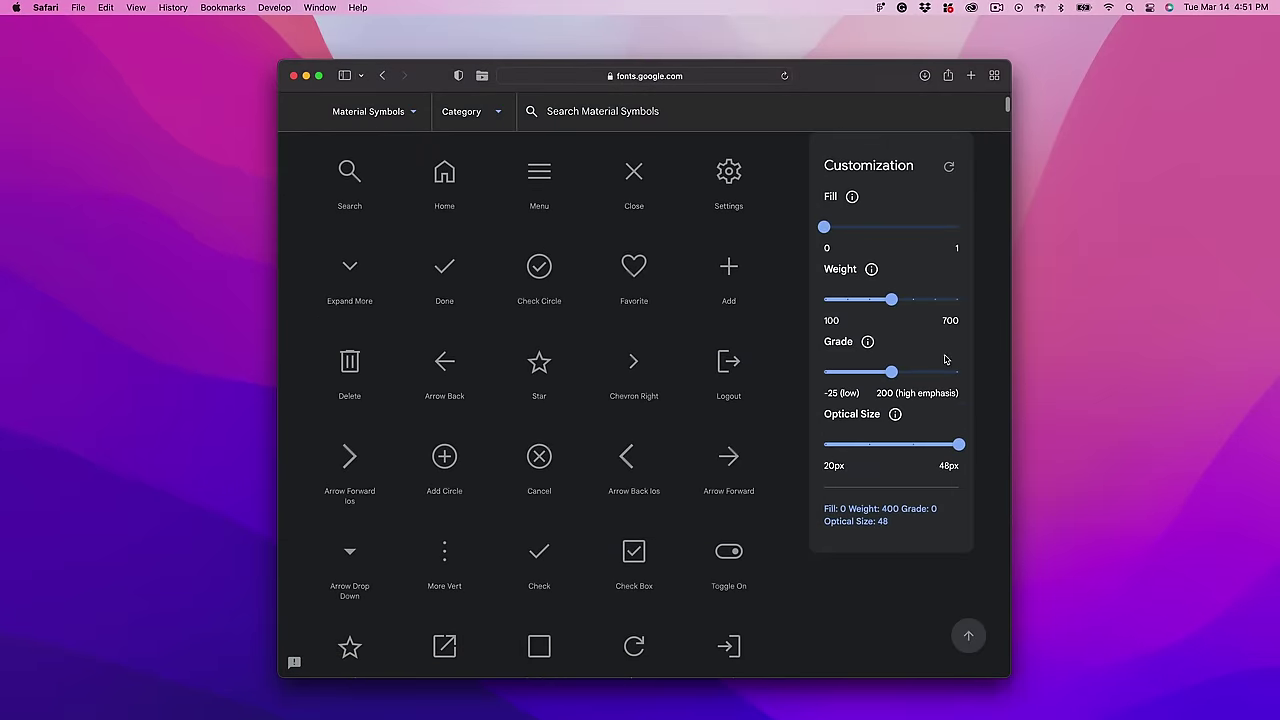
{"action": "left_click_drag", "start_coordinate": [919, 378], "coordinate": [929, 377]}
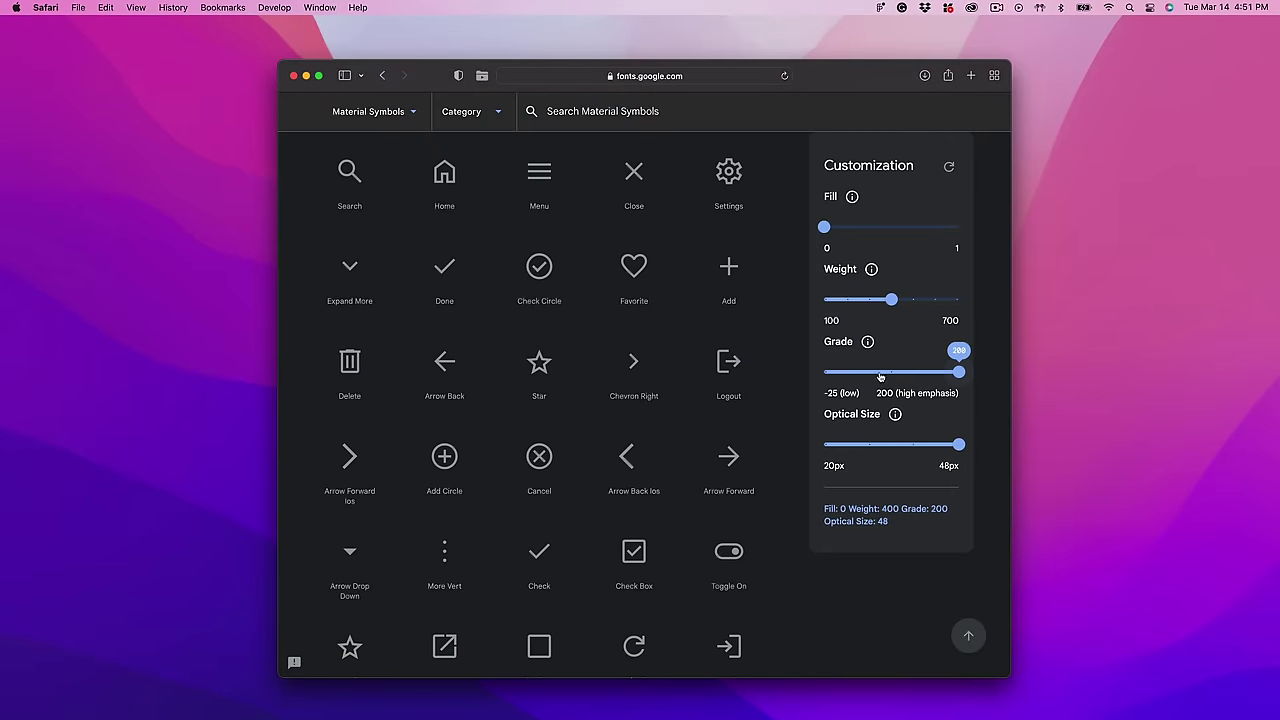
{"action": "left_click_drag", "start_coordinate": [892, 303], "coordinate": [840, 305]}
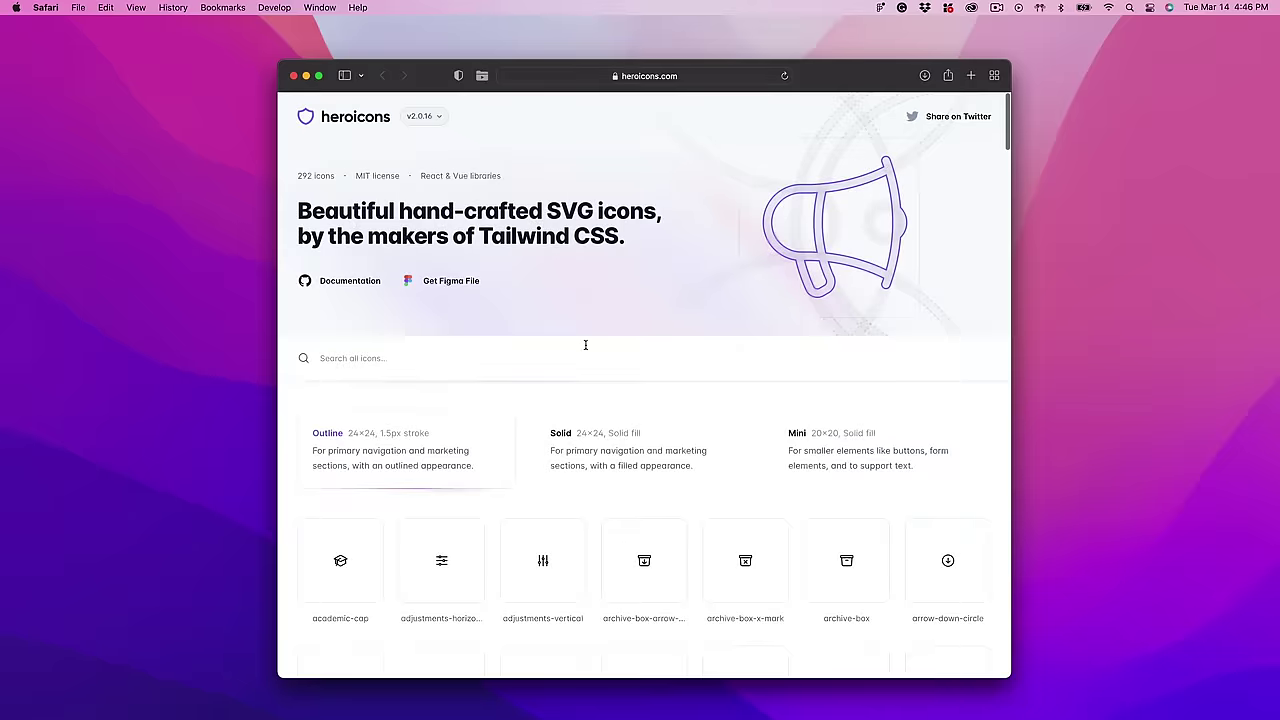
Step: Browse the outline icons on heroicons.com
{"action": "scroll", "coordinate": [586, 346], "scroll_direction": "down", "scroll_amount": 5}
{"action": "scroll", "coordinate": [586, 348], "scroll_direction": "down", "scroll_amount": 4}
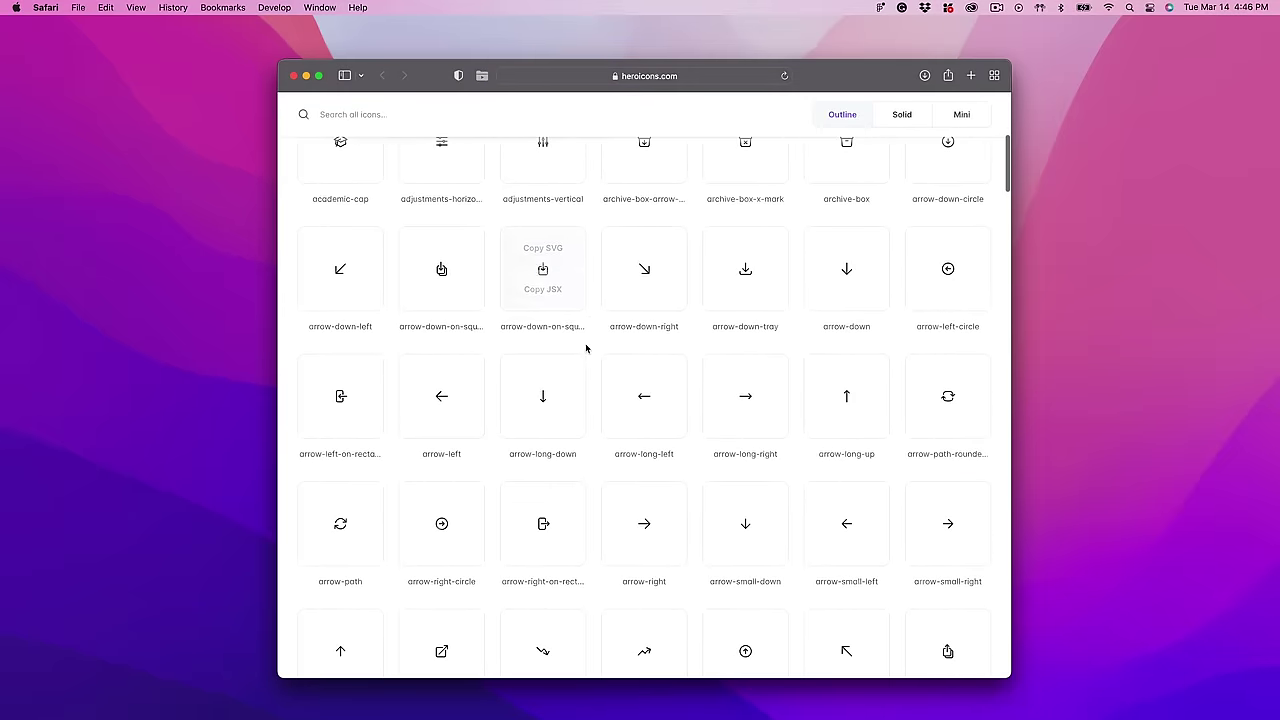
{"action": "left_click", "coordinate": [552, 271]}
{"action": "scroll", "coordinate": [598, 436], "scroll_direction": "down", "scroll_amount": 10}
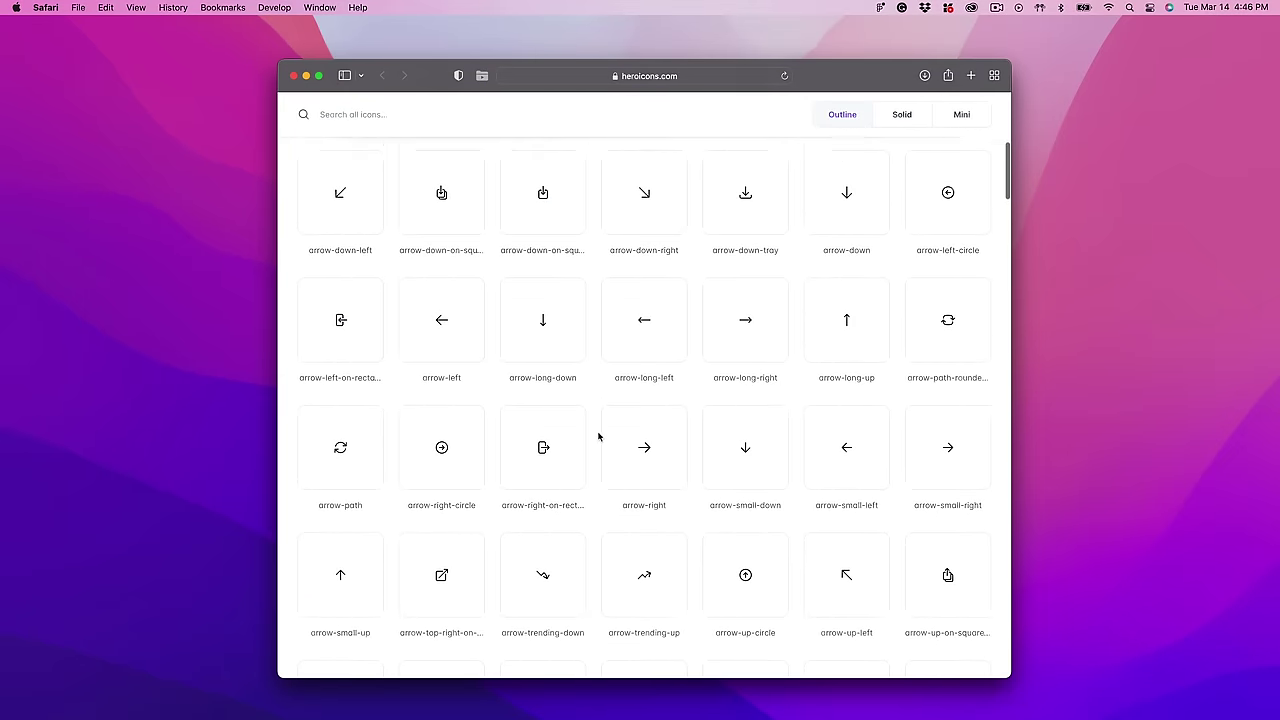
{"action": "scroll", "coordinate": [583, 435], "scroll_direction": "down", "scroll_amount": 3}
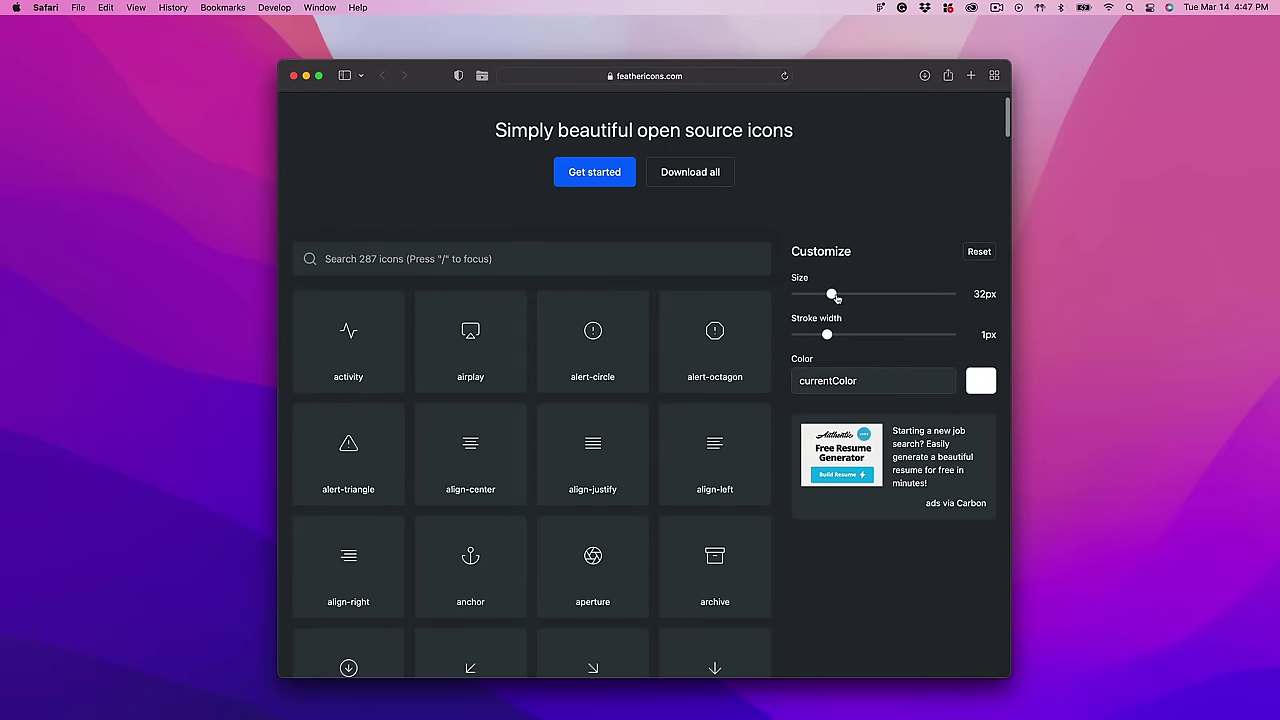
Step: Set the icon size to 56px on feathericons.com and browse the resized icons
{"action": "mouse_move", "coordinate": [836, 298]}
{"action": "left_mouse_down"}
{"action": "mouse_move", "coordinate": [873, 296]}
{"action": "mouse_move", "coordinate": [848, 336]}
{"action": "mouse_move", "coordinate": [827, 338]}
{"action": "left_mouse_up"}
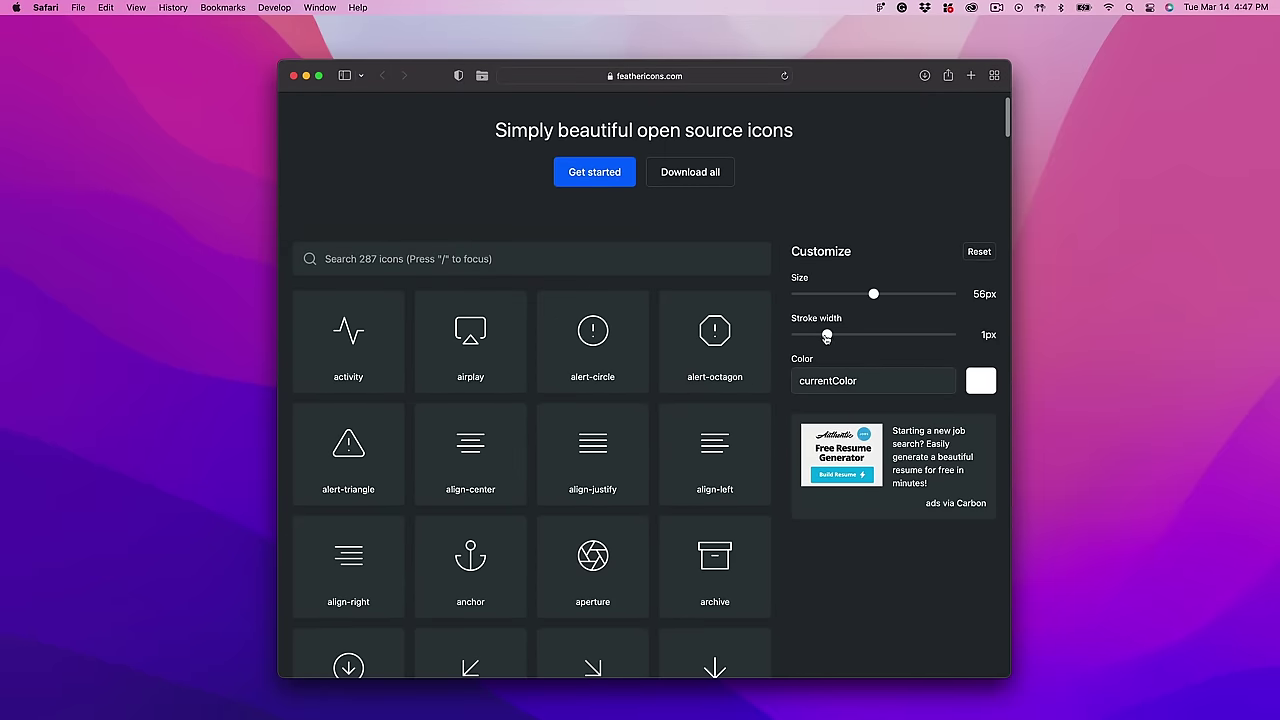
{"action": "scroll", "coordinate": [640, 546], "scroll_direction": "down", "scroll_amount": 12}
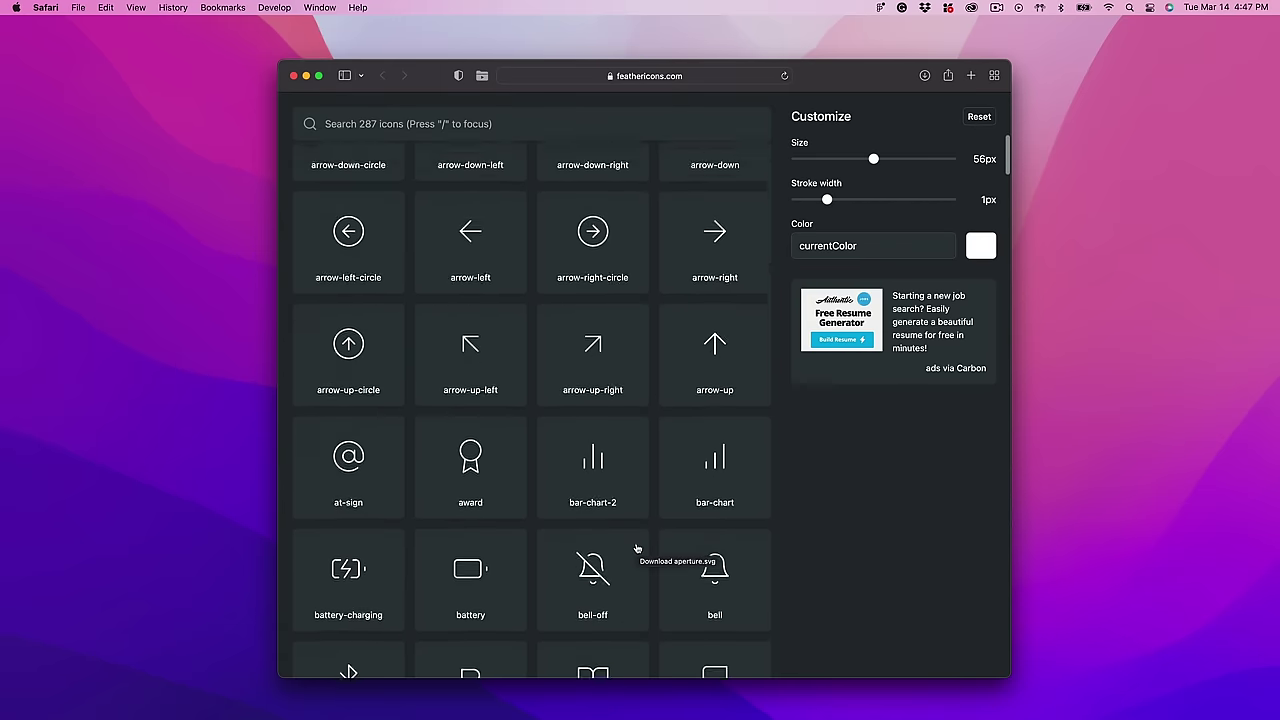
{"action": "scroll", "coordinate": [637, 548], "scroll_direction": "down", "scroll_amount": 2}
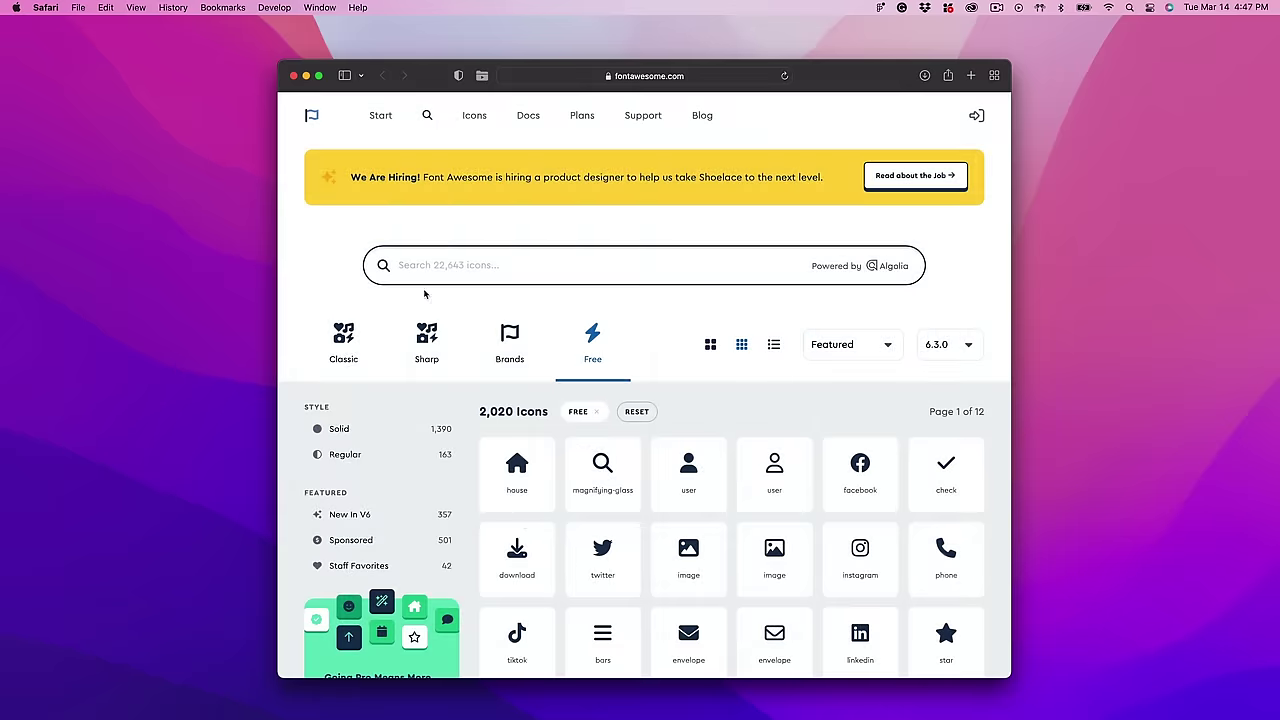
Step: Browse Font Awesome's free icons, view the discord icon's details and return to the icon grid
{"action": "scroll", "coordinate": [423, 289], "scroll_direction": "down", "scroll_amount": 9}
{"action": "scroll", "coordinate": [521, 537], "scroll_direction": "down", "scroll_amount": 1}
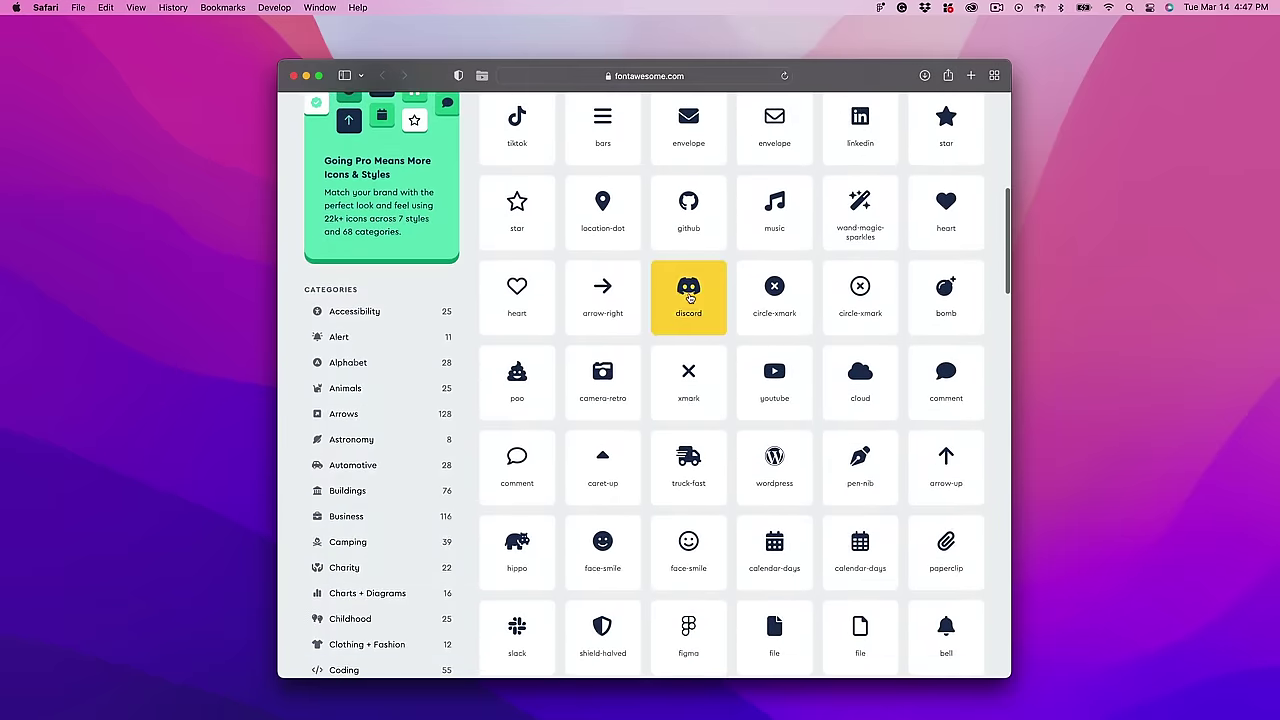
{"action": "left_click", "coordinate": [680, 292]}
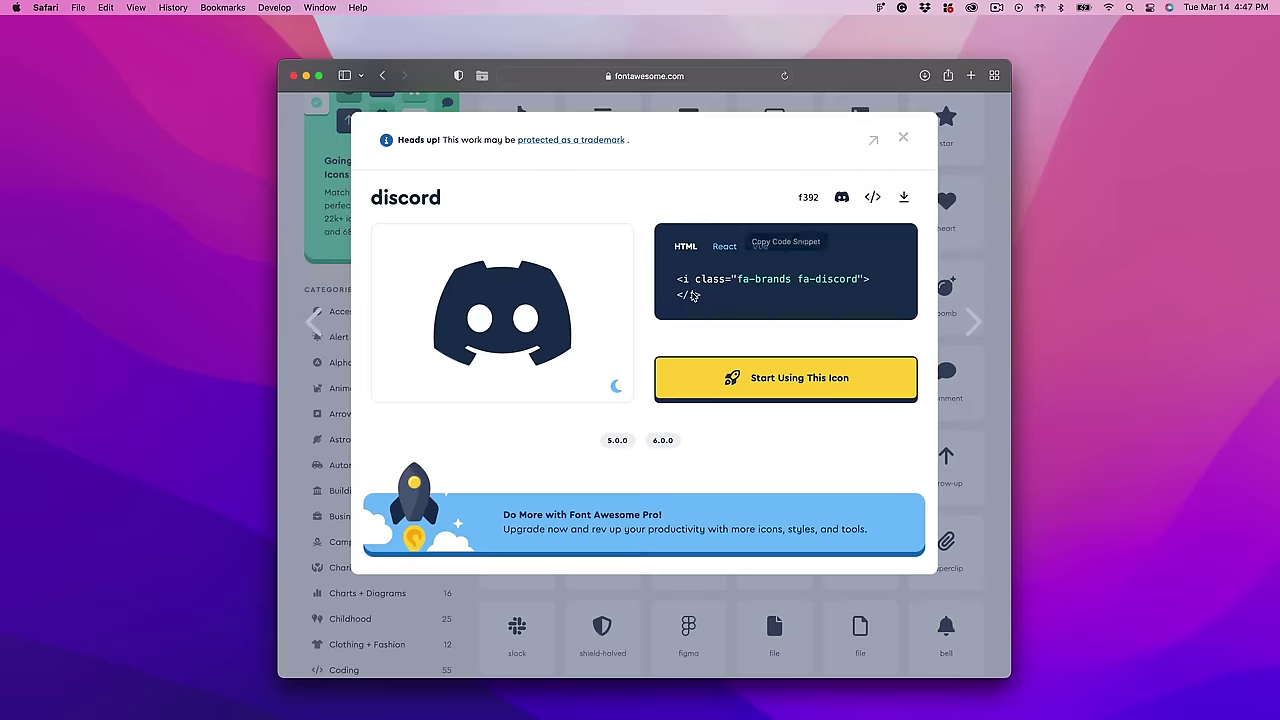
{"action": "left_click", "coordinate": [902, 136]}
{"action": "scroll", "coordinate": [734, 440], "scroll_direction": "down", "scroll_amount": 2}
{"action": "left_click", "coordinate": [790, 320]}
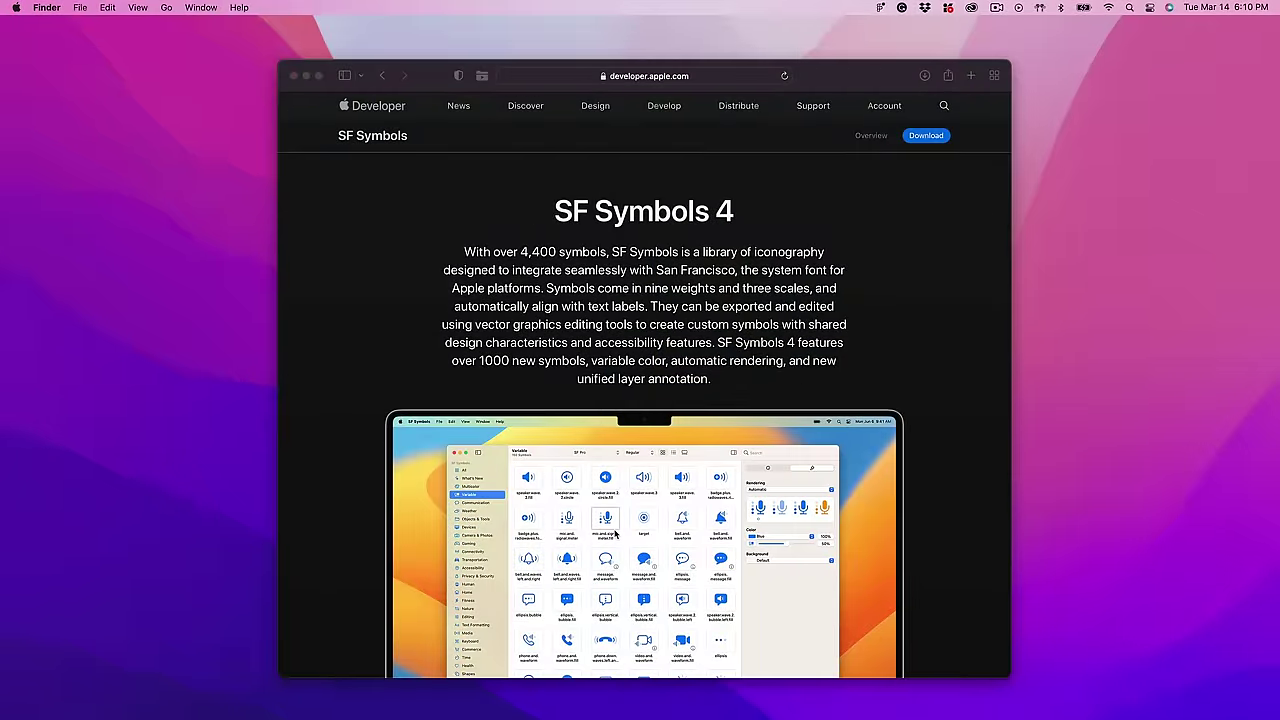
Step: Review the SF Symbols page on Apple's developer site and download SF Symbols 4
{"action": "scroll", "coordinate": [615, 534], "scroll_direction": "down", "scroll_amount": 10}
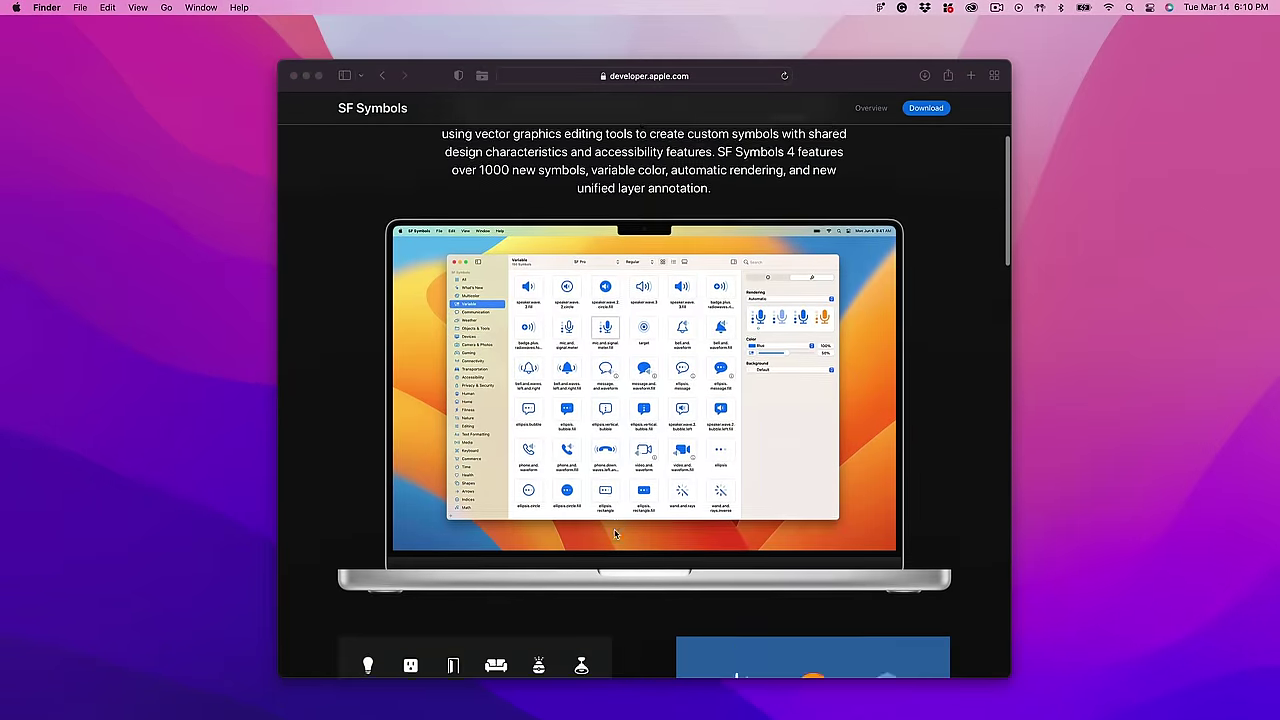
{"action": "scroll", "coordinate": [615, 534], "scroll_direction": "down", "scroll_amount": 5}
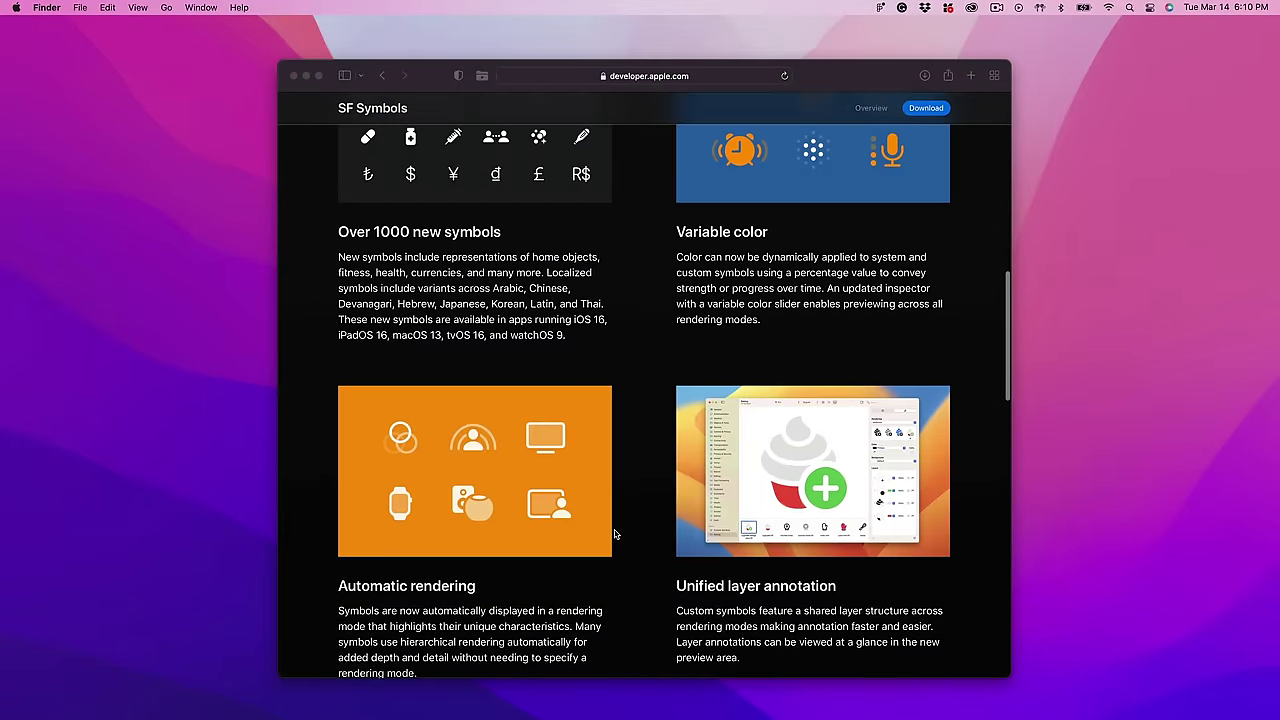
{"action": "scroll", "coordinate": [615, 534], "scroll_direction": "down", "scroll_amount": 6}
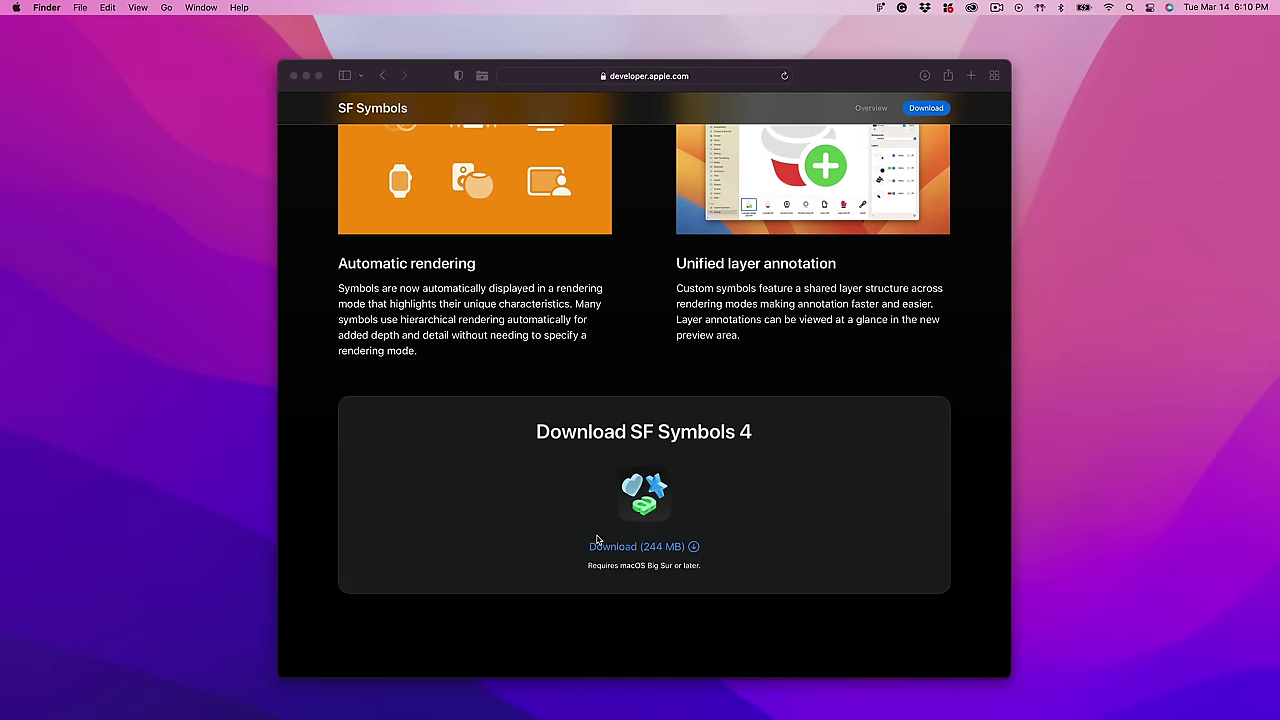
{"action": "left_click", "coordinate": [598, 548]}
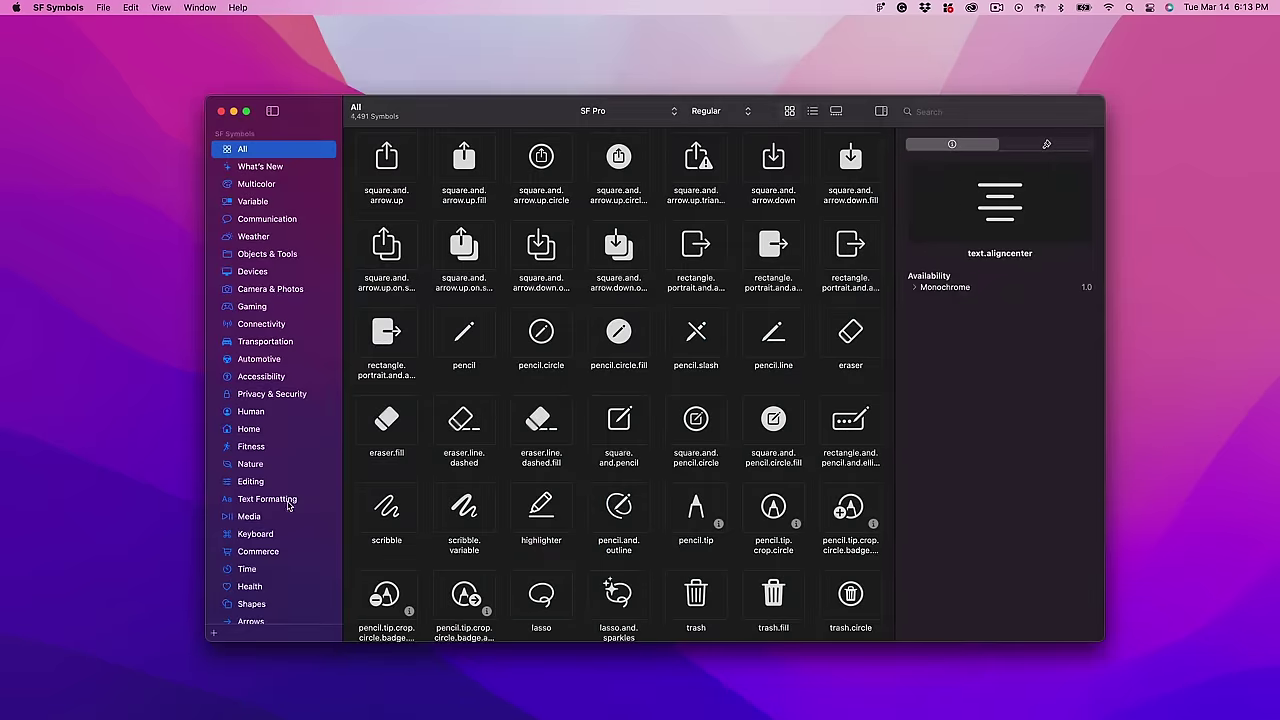
Step: In the SF Symbols app, show the Text Formatting category and select the list.bullet symbol
{"action": "left_click", "coordinate": [288, 503]}
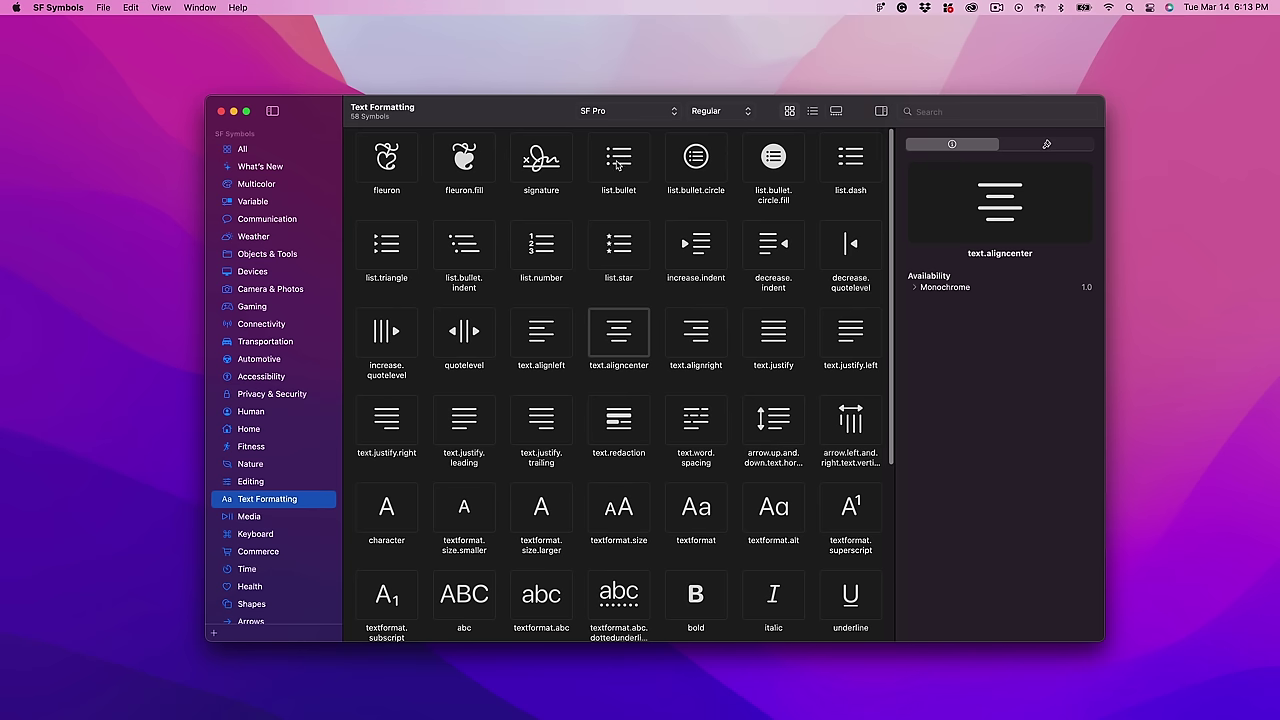
{"action": "left_click", "coordinate": [618, 163]}
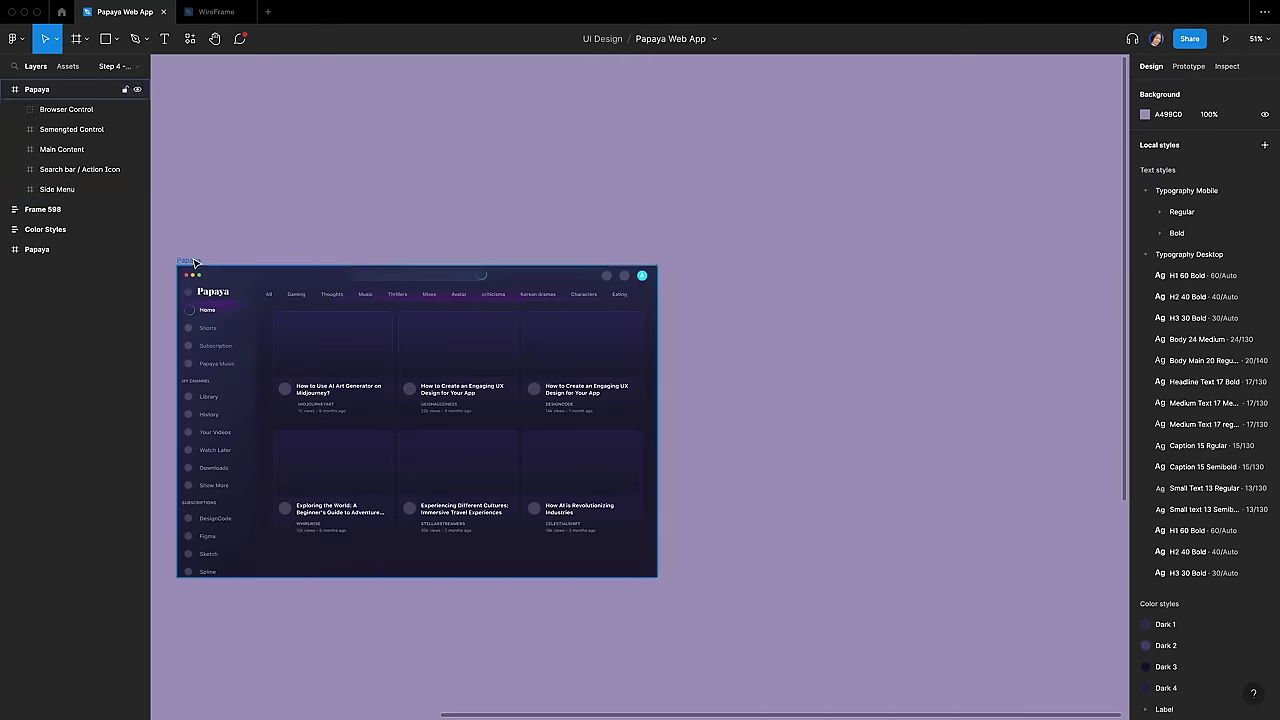
Step: Switch to the Papaya Web App file in Figma and duplicate the 1512 × 982 Papaya frame
{"action": "left_click", "coordinate": [189, 262]}
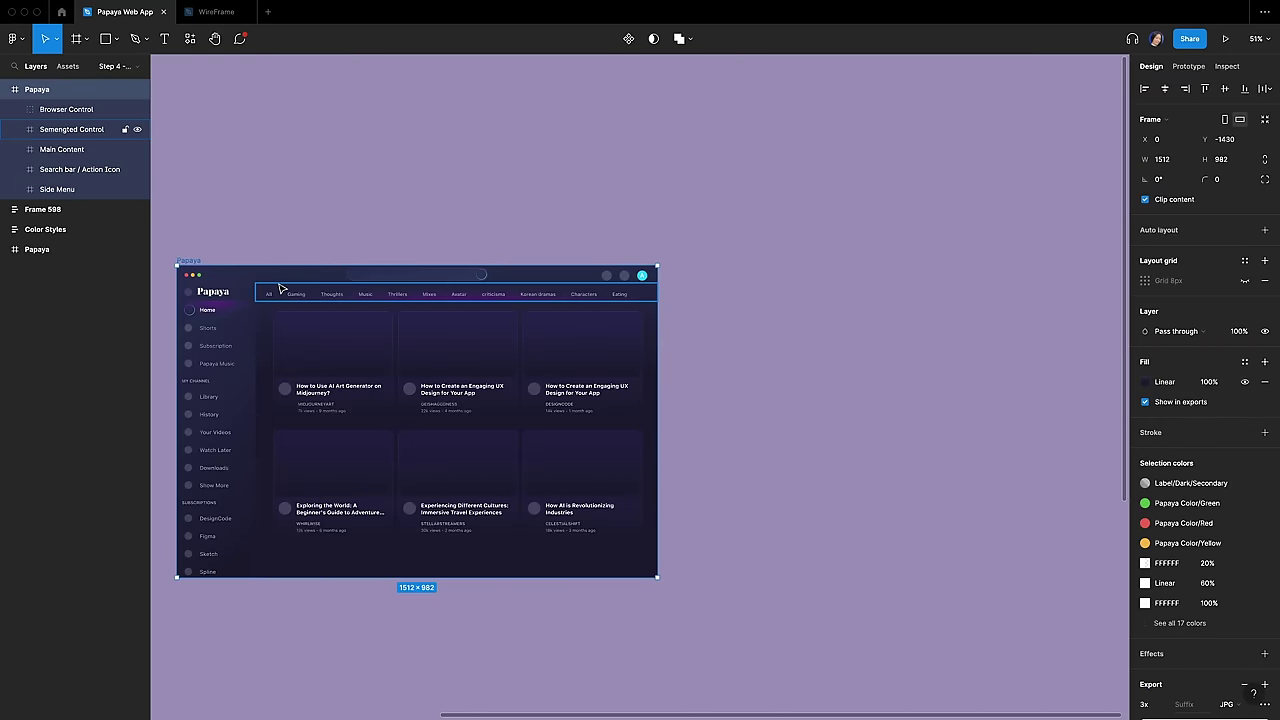
{"action": "key", "text": "super+d"}
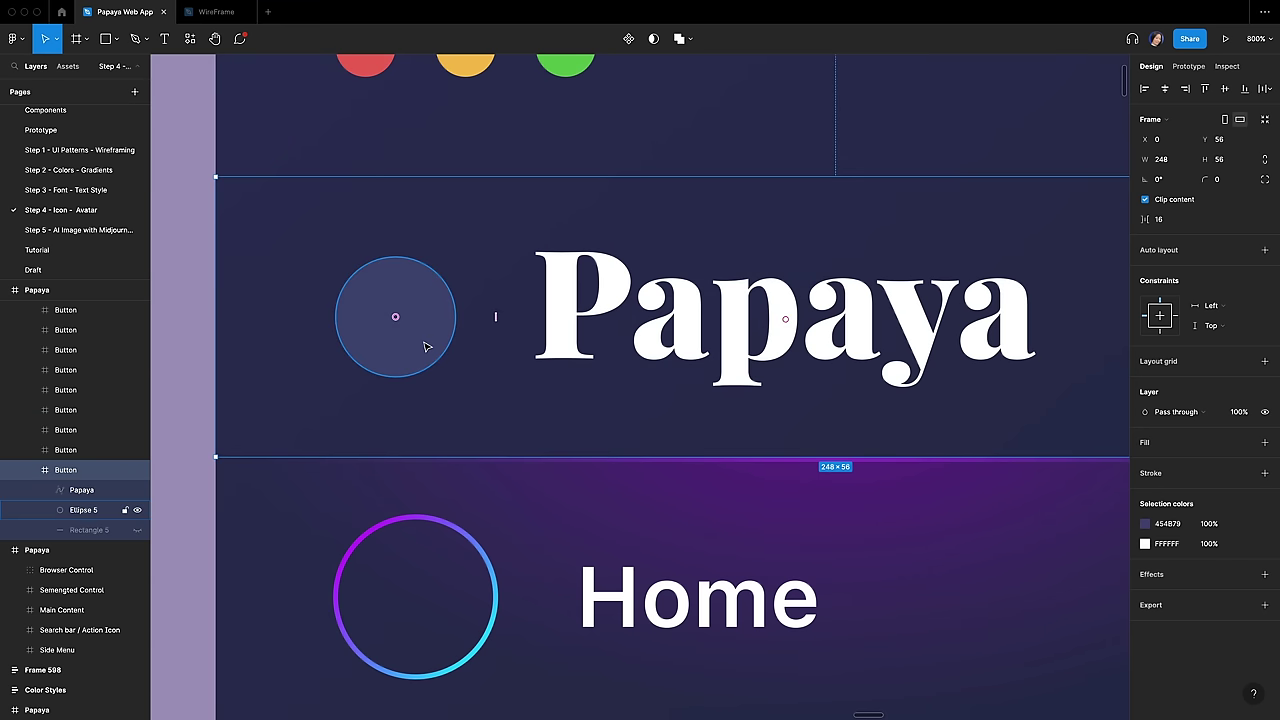
Step: Wrap the circle beside the Papaya logo in its own frame and rename that frame "Icon"
{"action": "left_click", "coordinate": [425, 346]}
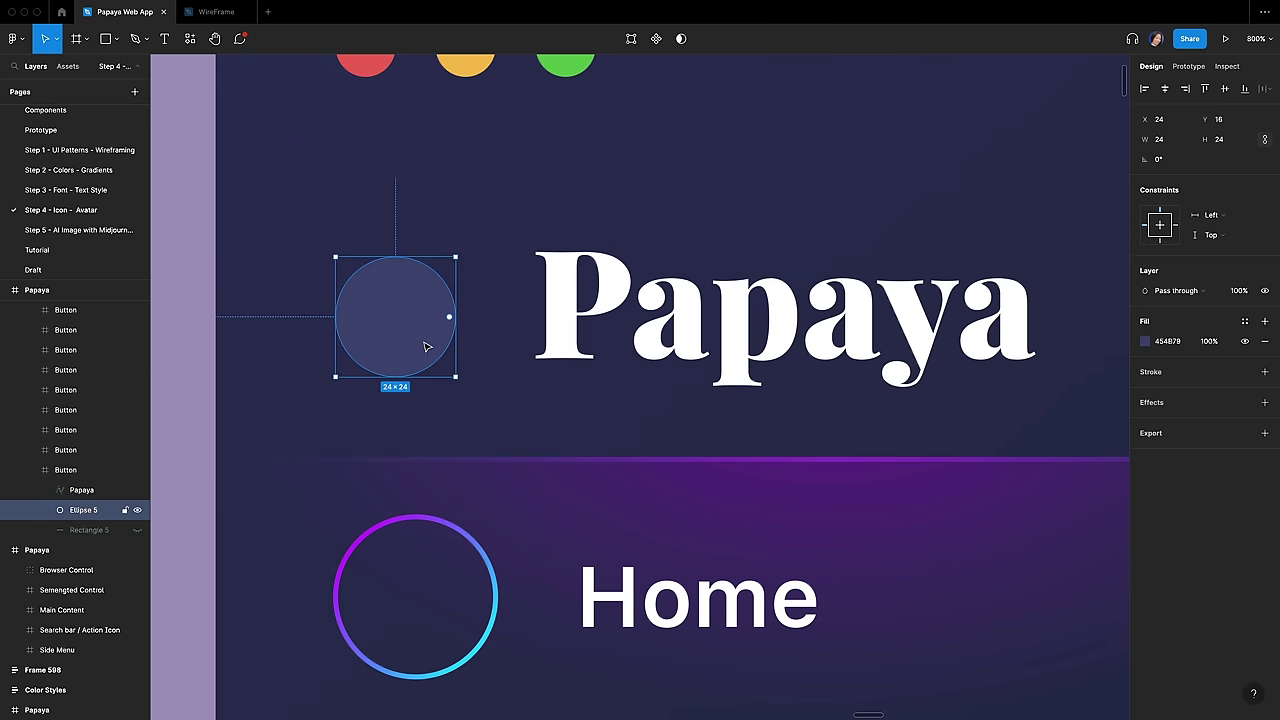
{"action": "key", "text": "super+alt+g"}
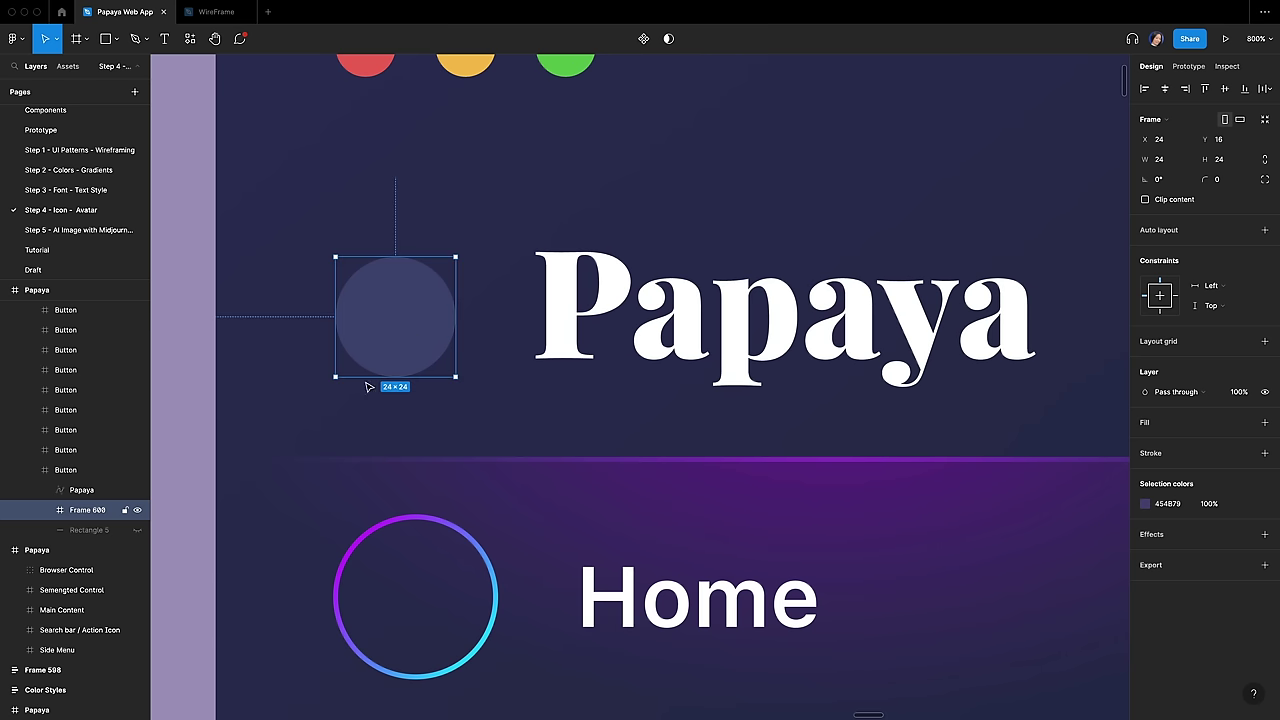
{"action": "double_click", "coordinate": [87, 510]}
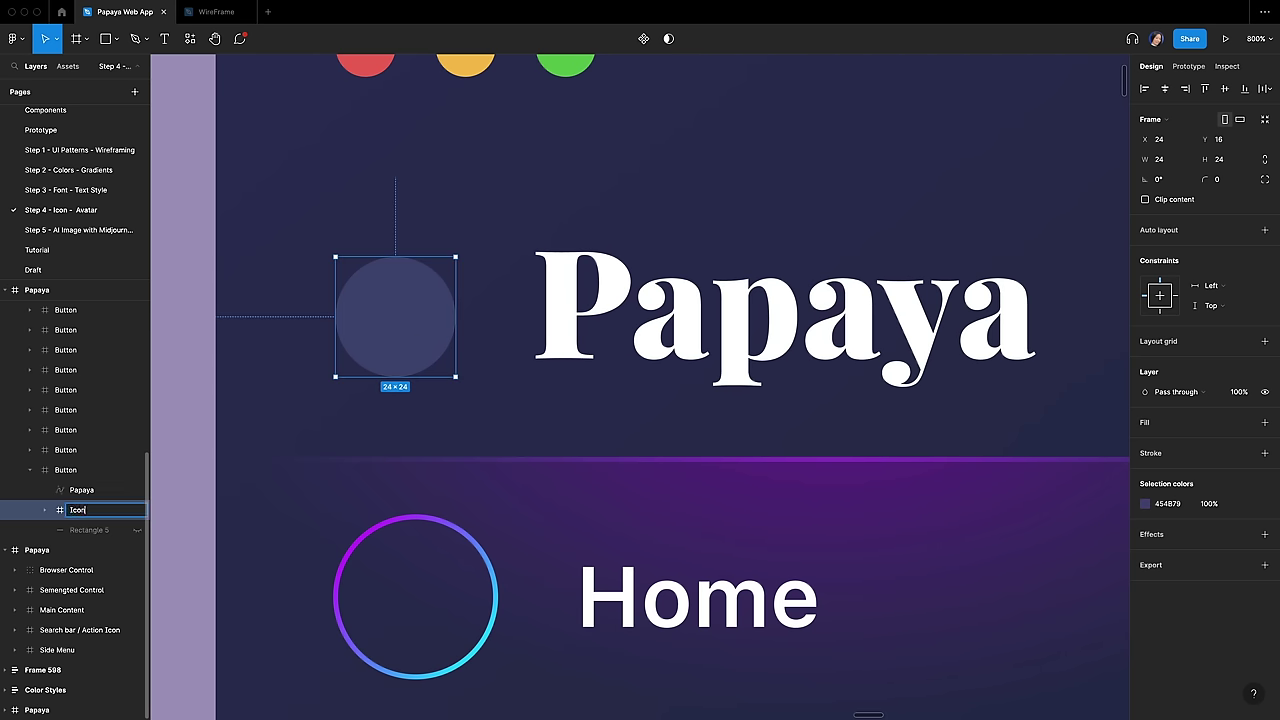
{"action": "type", "text": "Icon"}
{"action": "key", "text": "Return"}
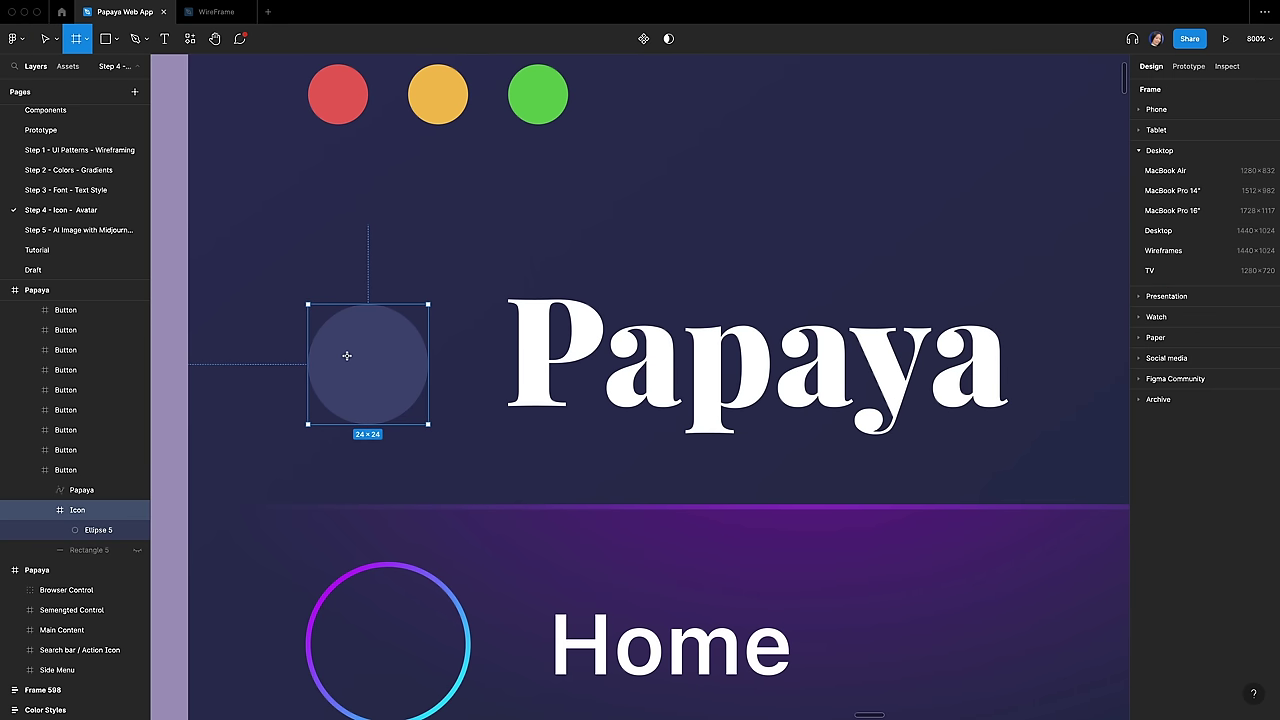
Step: Add a text layer in the Icon frame beside the Papaya logo, style it Caption 15 Semibold, and paste the list.bullet symbol into it
{"action": "left_click", "coordinate": [166, 40]}
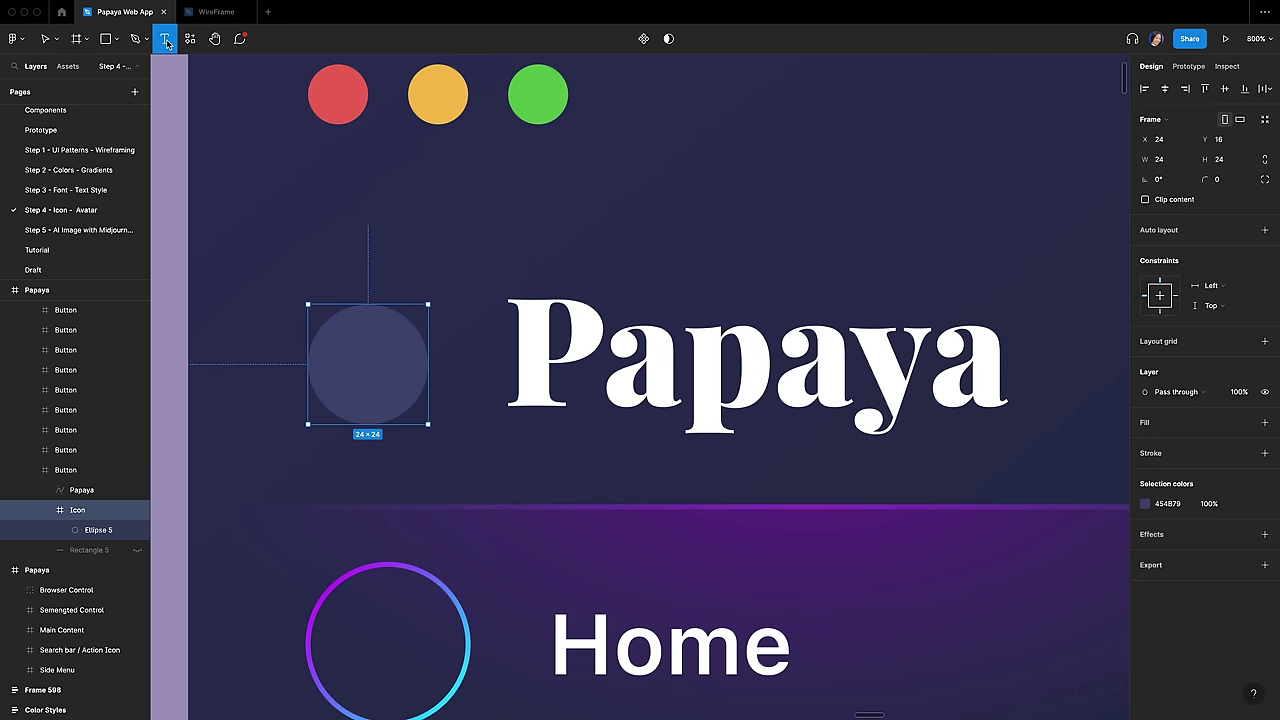
{"action": "left_click", "coordinate": [363, 357]}
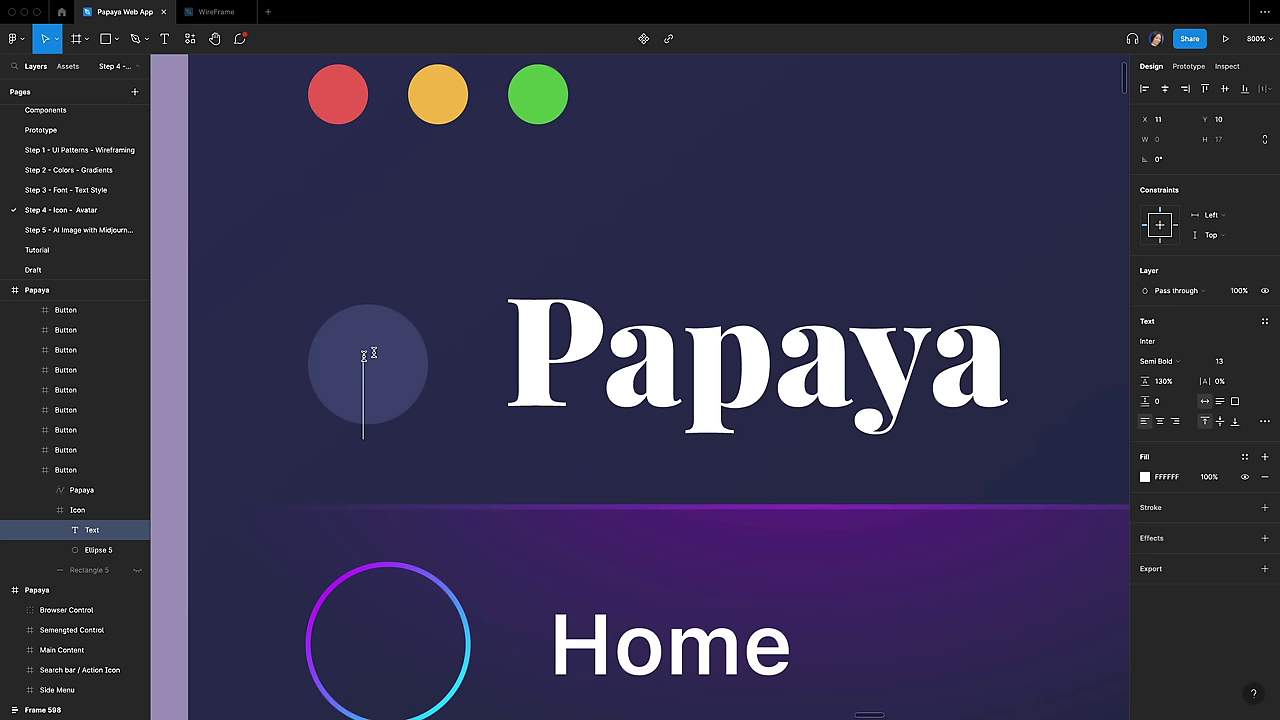
{"action": "left_click", "coordinate": [1265, 323]}
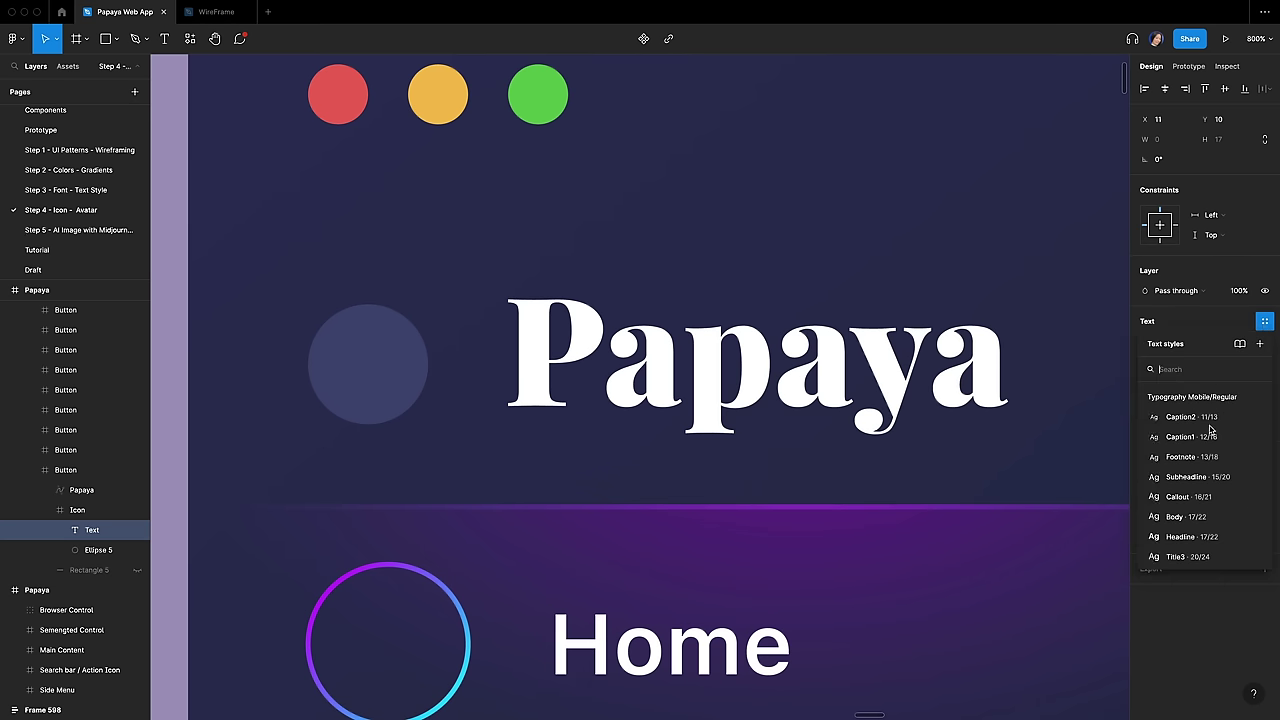
{"action": "scroll", "coordinate": [1210, 444], "scroll_direction": "down", "scroll_amount": 5}
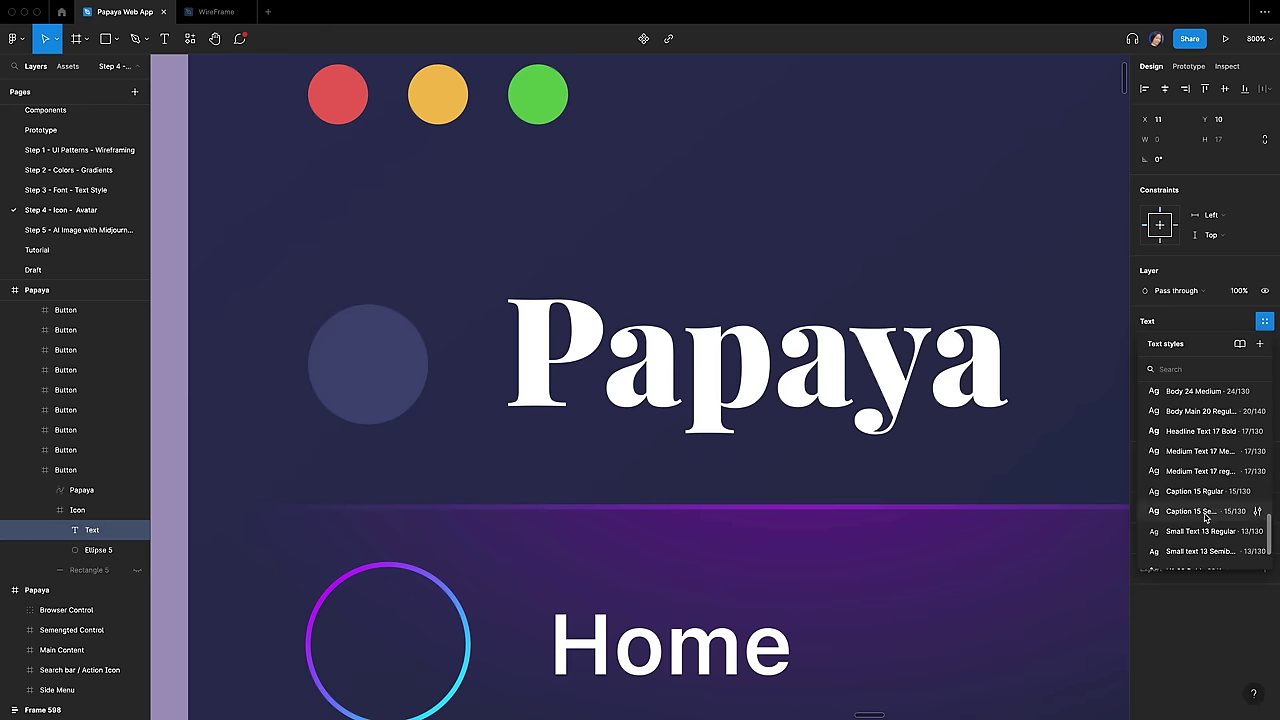
{"action": "left_click", "coordinate": [1205, 517]}
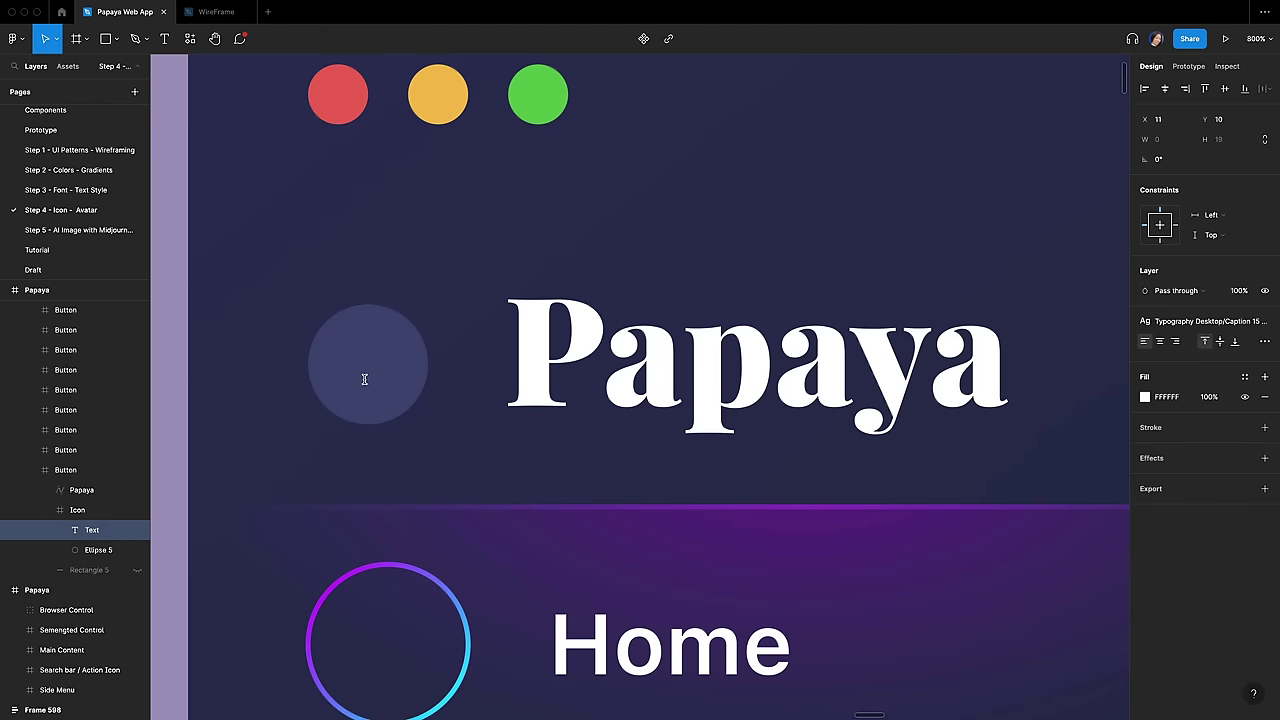
{"action": "key", "text": "ctrl+v"}
{"action": "key", "text": "Escape"}
Step: Apply the Label/Dark/Secondary color style to the list symbol's fill
{"action": "left_click", "coordinate": [1246, 379]}
{"action": "scroll", "coordinate": [1205, 530], "scroll_direction": "down", "scroll_amount": 5}
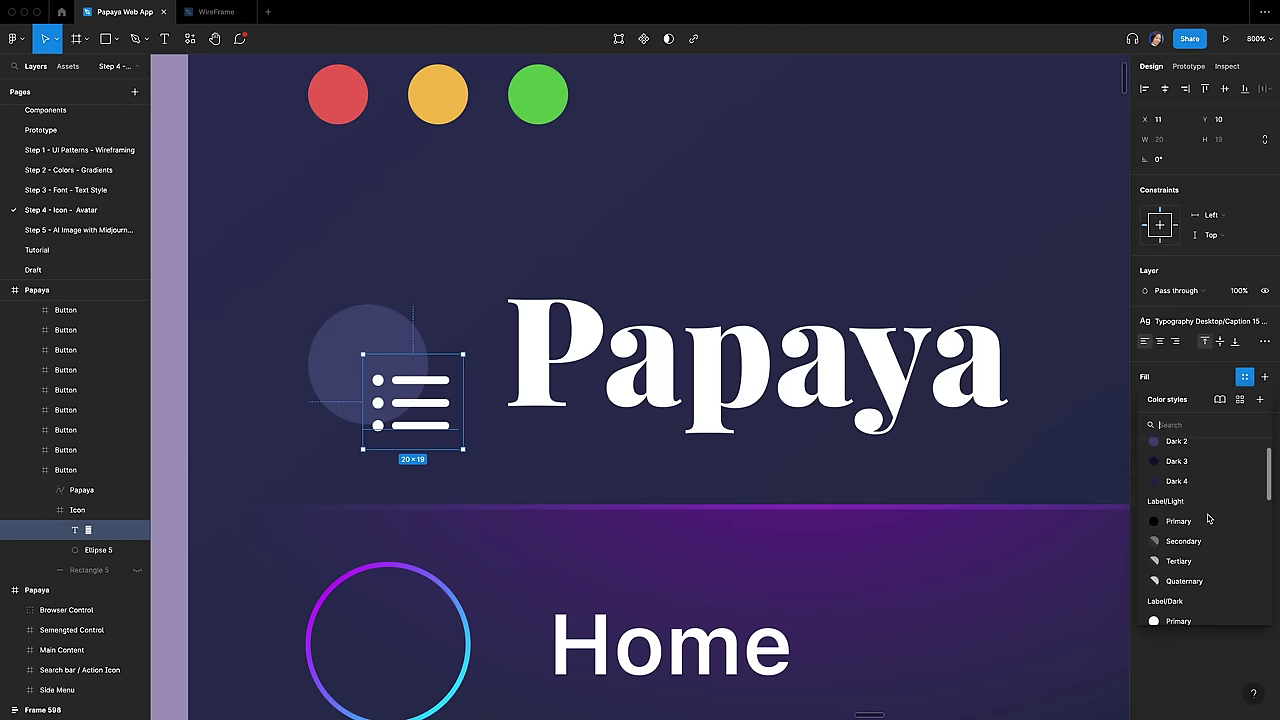
{"action": "left_click", "coordinate": [1183, 536]}
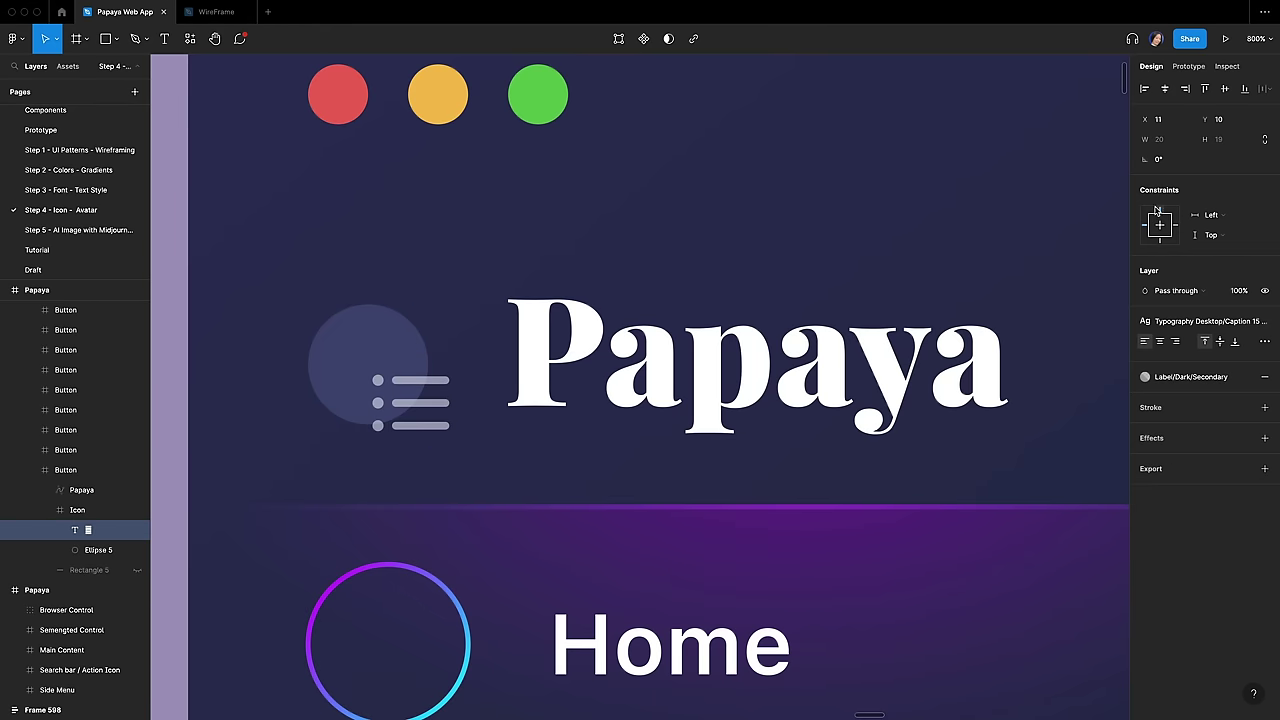
Step: Center the list symbol horizontally and vertically in its Icon frame, and delete the placeholder circle Ellipse 5
{"action": "left_click", "coordinate": [1164, 88]}
{"action": "left_click", "coordinate": [1224, 88]}
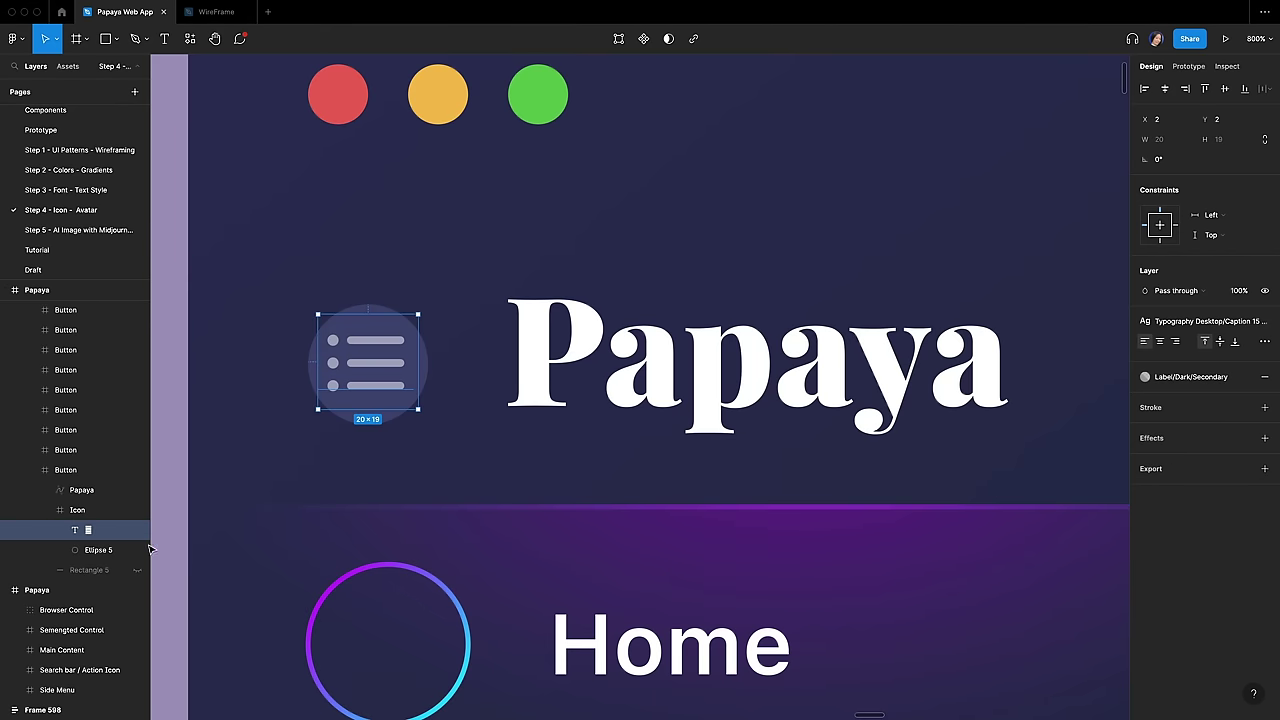
{"action": "left_click", "coordinate": [112, 553]}
{"action": "key", "text": "Delete"}
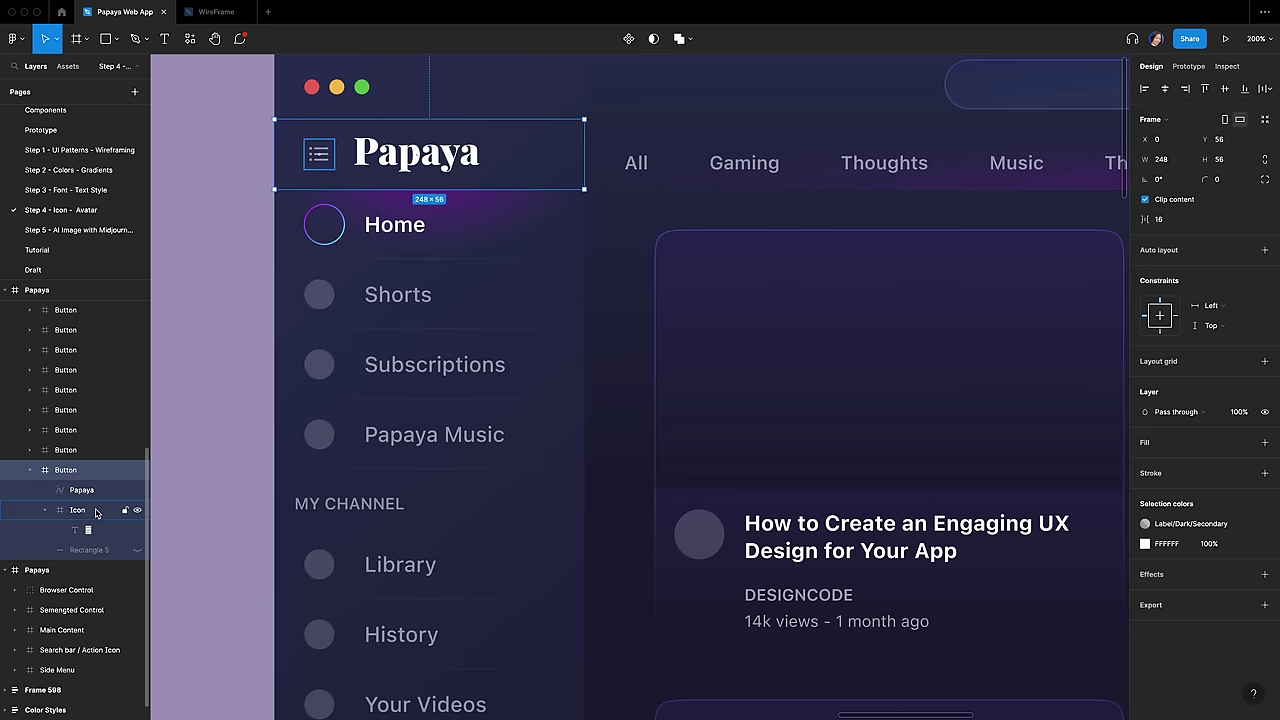
Step: Copy the 24 × 24 Icon frame beside the Papaya logo
{"action": "left_click", "coordinate": [77, 510]}
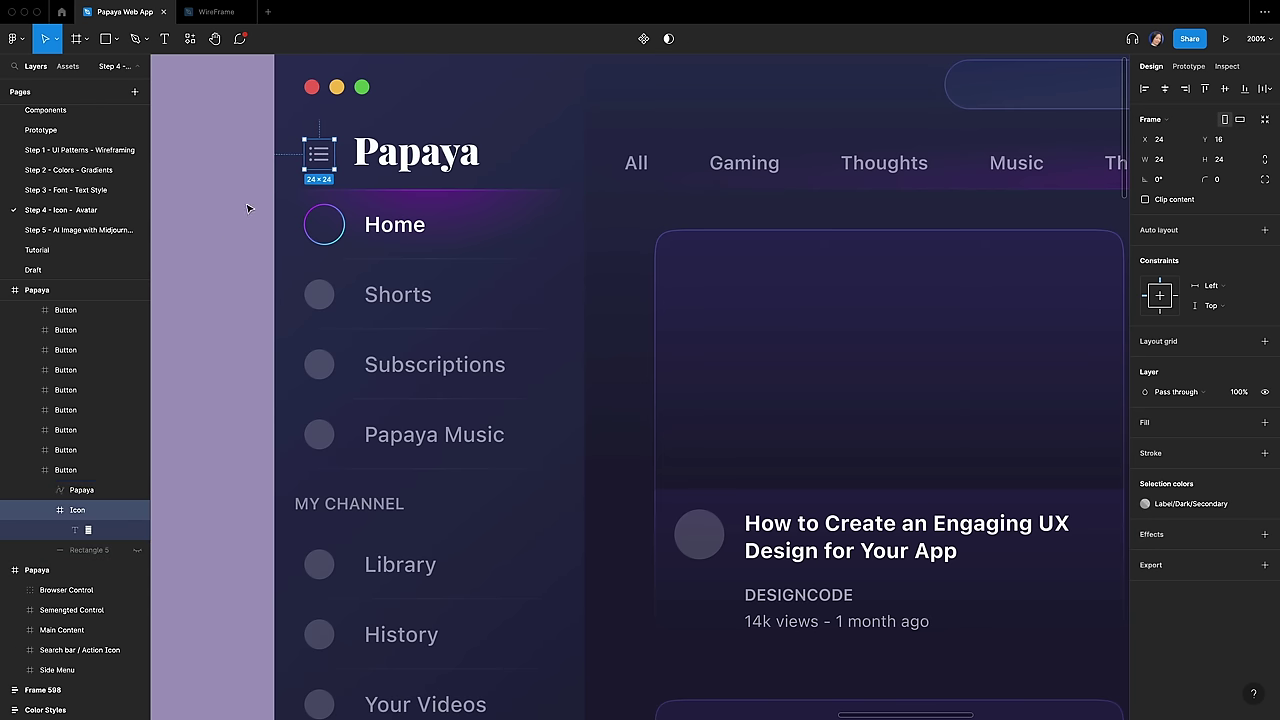
{"action": "right_click", "coordinate": [315, 160]}
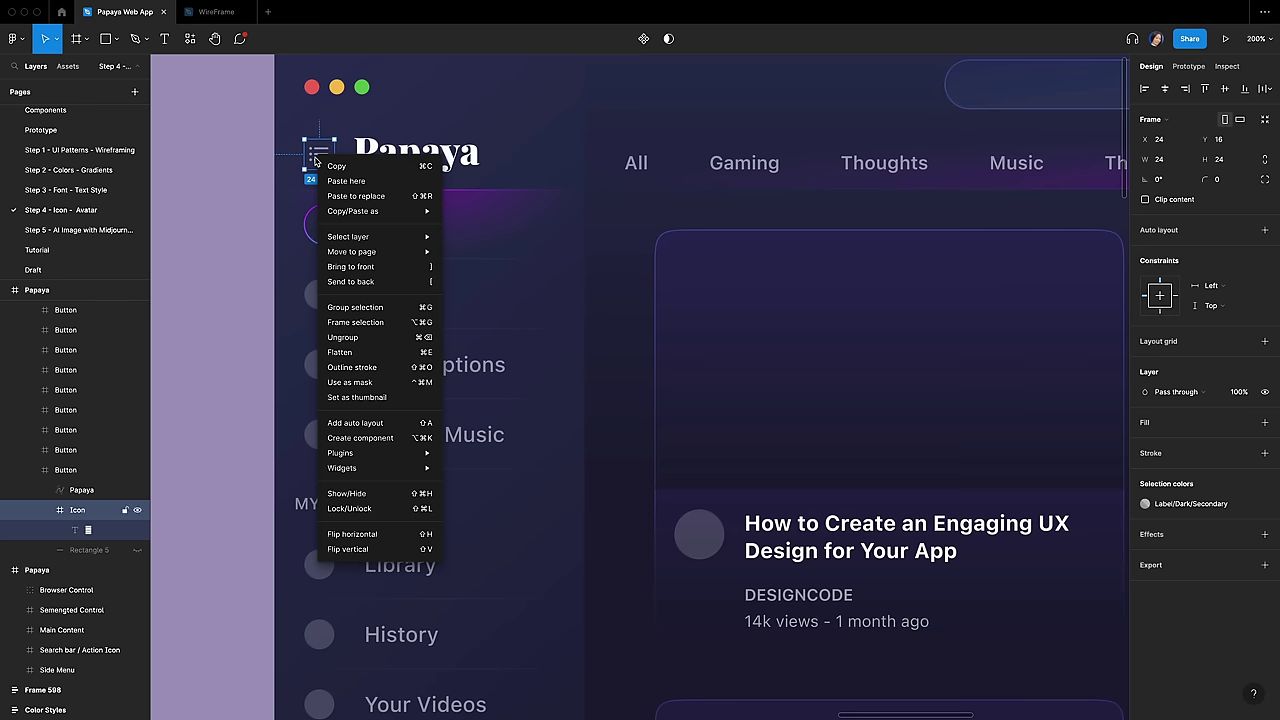
{"action": "left_click", "coordinate": [351, 168]}
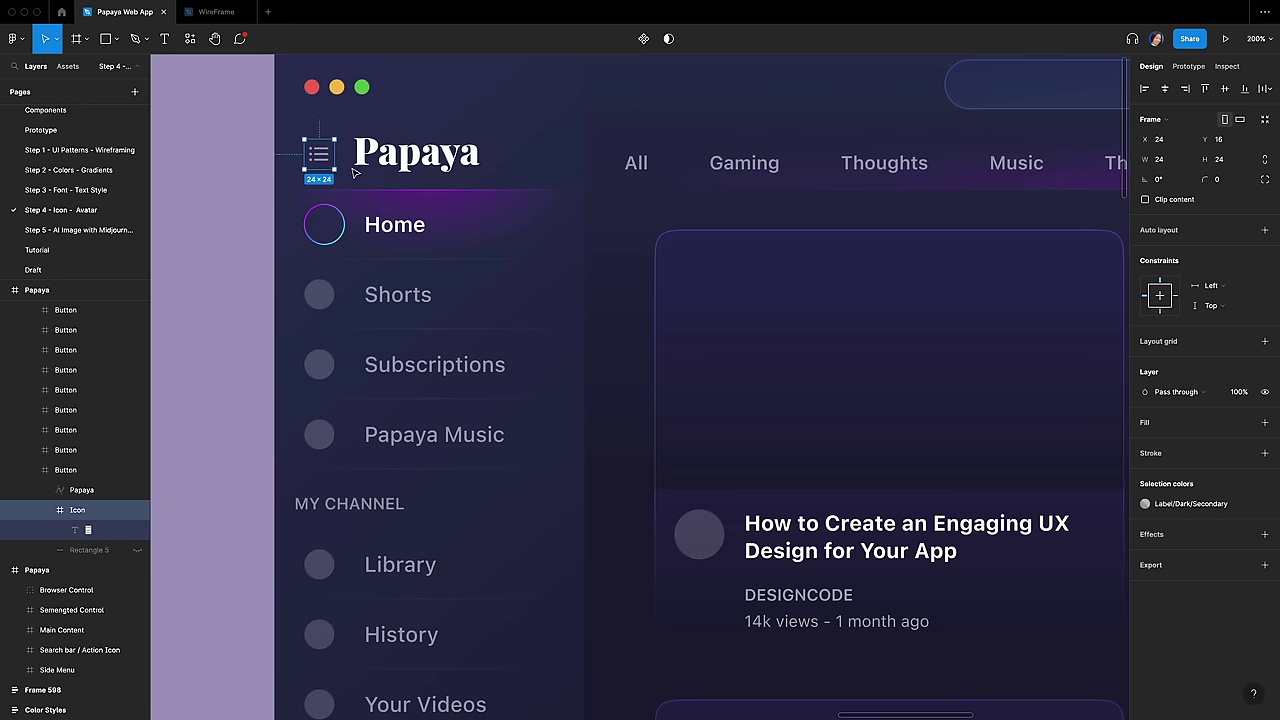
Step: Replace the nine placeholder circles in the side menu, from Shorts through Show More, with the copied Icon frame
{"action": "left_click", "coordinate": [322, 300]}
{"action": "left_click", "coordinate": [320, 365], "text": "shift"}
{"action": "left_click", "coordinate": [320, 434], "text": "shift"}
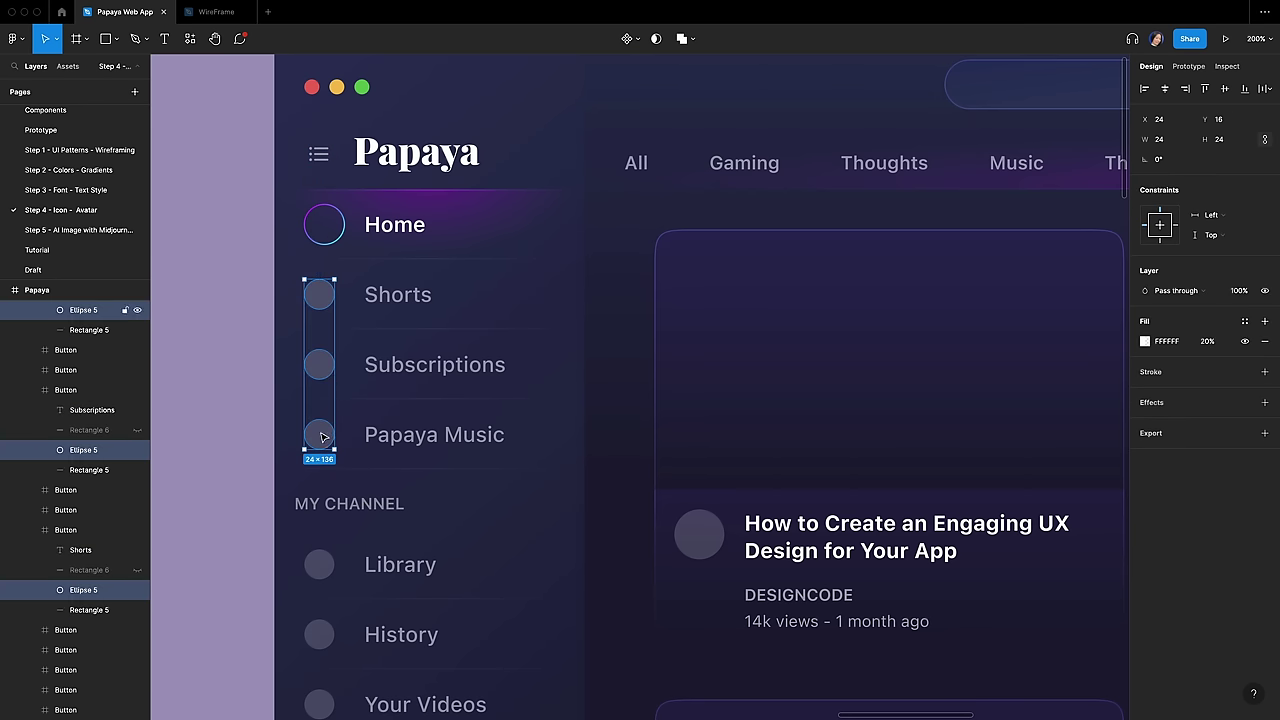
{"action": "left_click", "coordinate": [320, 564], "text": "shift"}
{"action": "left_click", "coordinate": [320, 634], "text": "shift"}
{"action": "left_click", "coordinate": [320, 704], "text": "shift"}
{"action": "scroll", "coordinate": [322, 690], "scroll_direction": "down", "scroll_amount": 8}
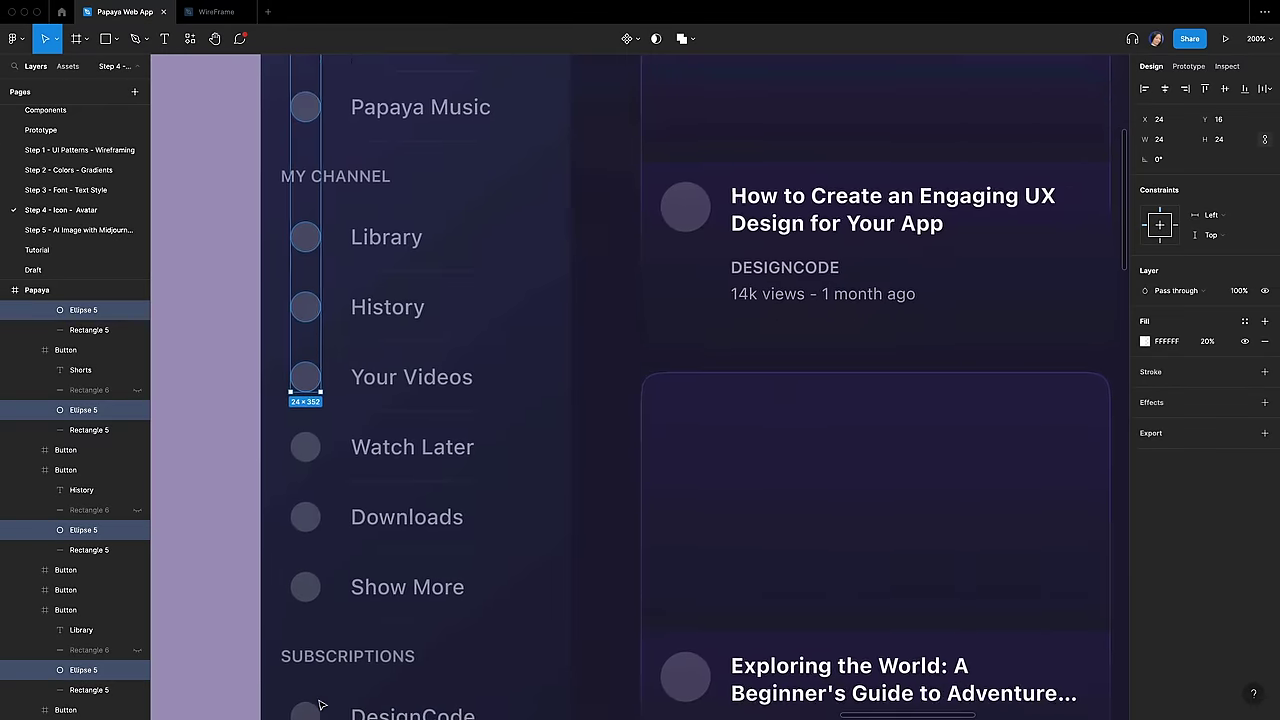
{"action": "left_click", "coordinate": [322, 364], "text": "shift"}
{"action": "left_click", "coordinate": [322, 434], "text": "shift"}
{"action": "left_click", "coordinate": [322, 504], "text": "shift"}
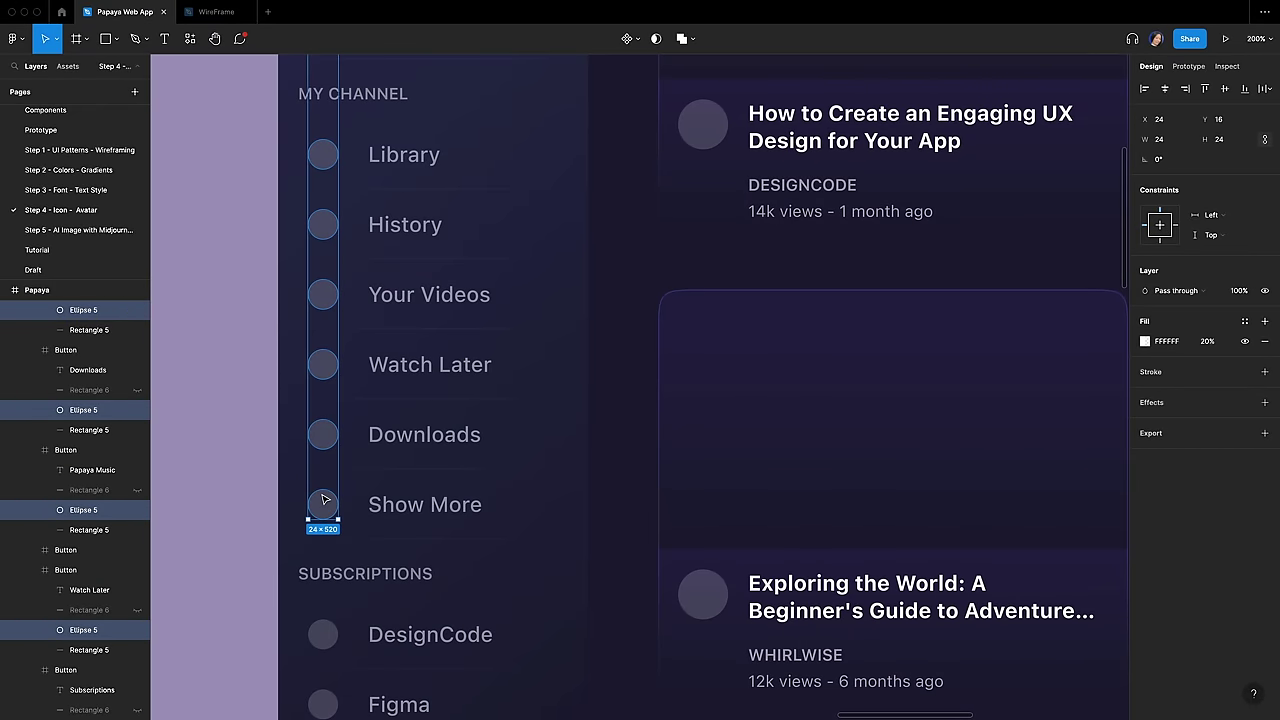
{"action": "right_click", "coordinate": [322, 504]}
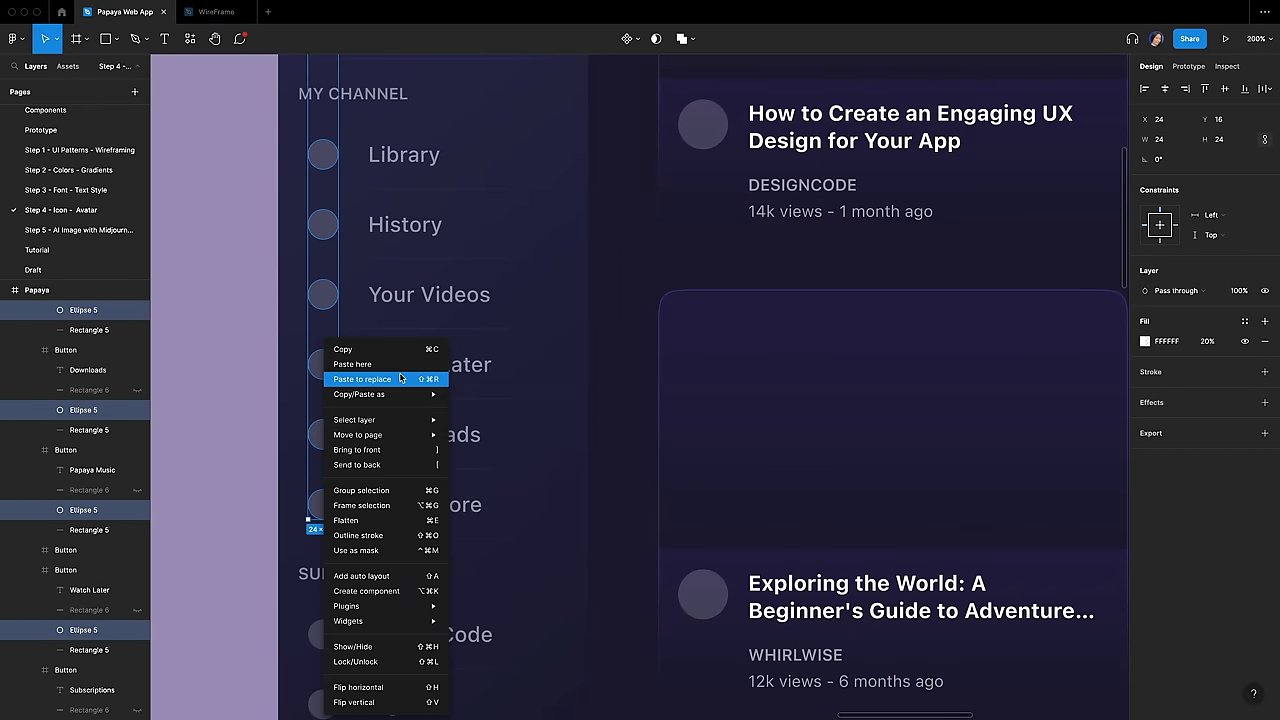
{"action": "left_click", "coordinate": [400, 378]}
Step: Search SF Symbols for "play", replace the Shorts list symbol in Figma with play.rectangle, and center it horizontally in its frame
{"action": "scroll", "coordinate": [400, 378], "scroll_direction": "up", "scroll_amount": 3}
{"action": "scroll", "coordinate": [403, 329], "scroll_direction": "up", "scroll_amount": 3}
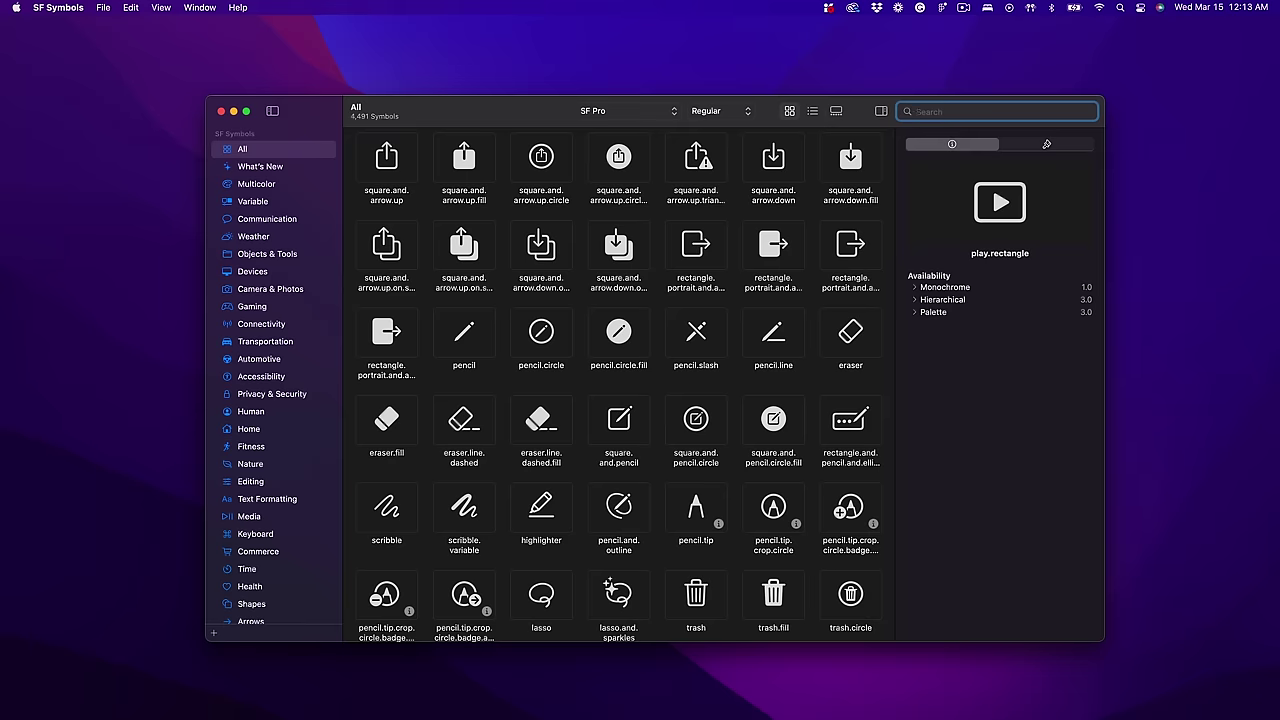
{"action": "type", "text": "play"}
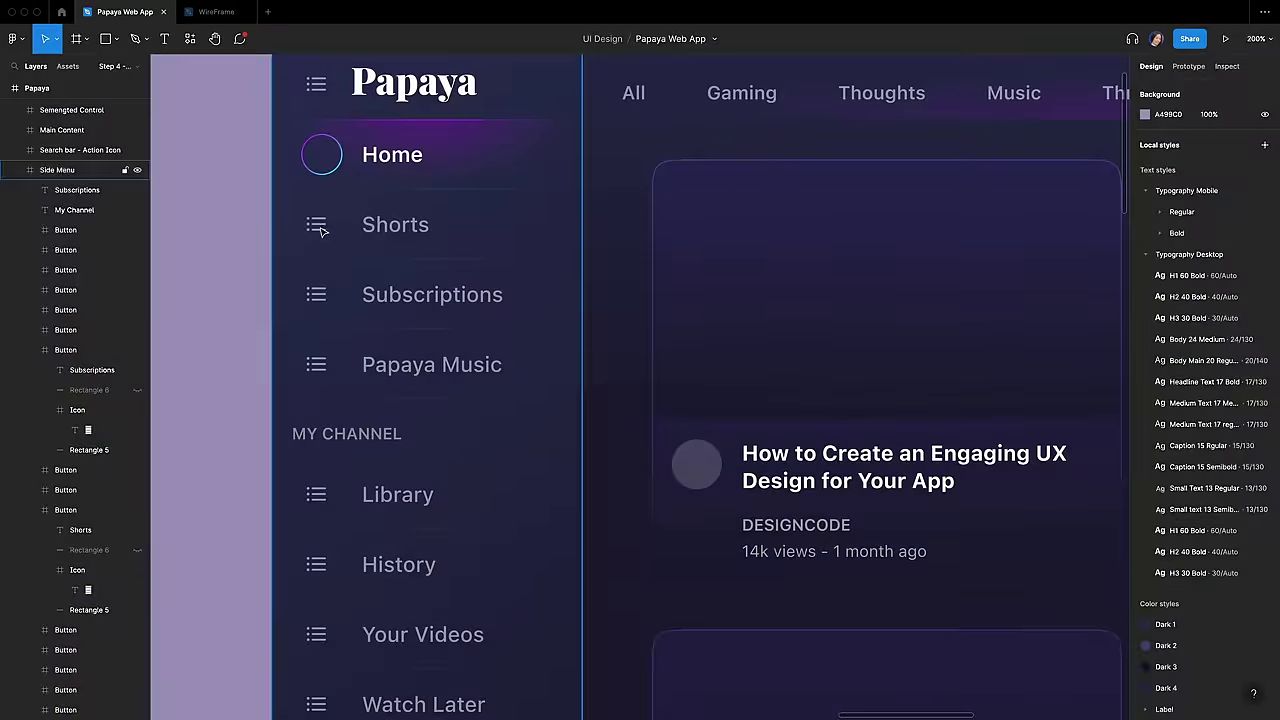
{"action": "left_click", "coordinate": [316, 225]}
{"action": "double_click", "coordinate": [318, 226]}
{"action": "key", "text": "ctrl+v"}
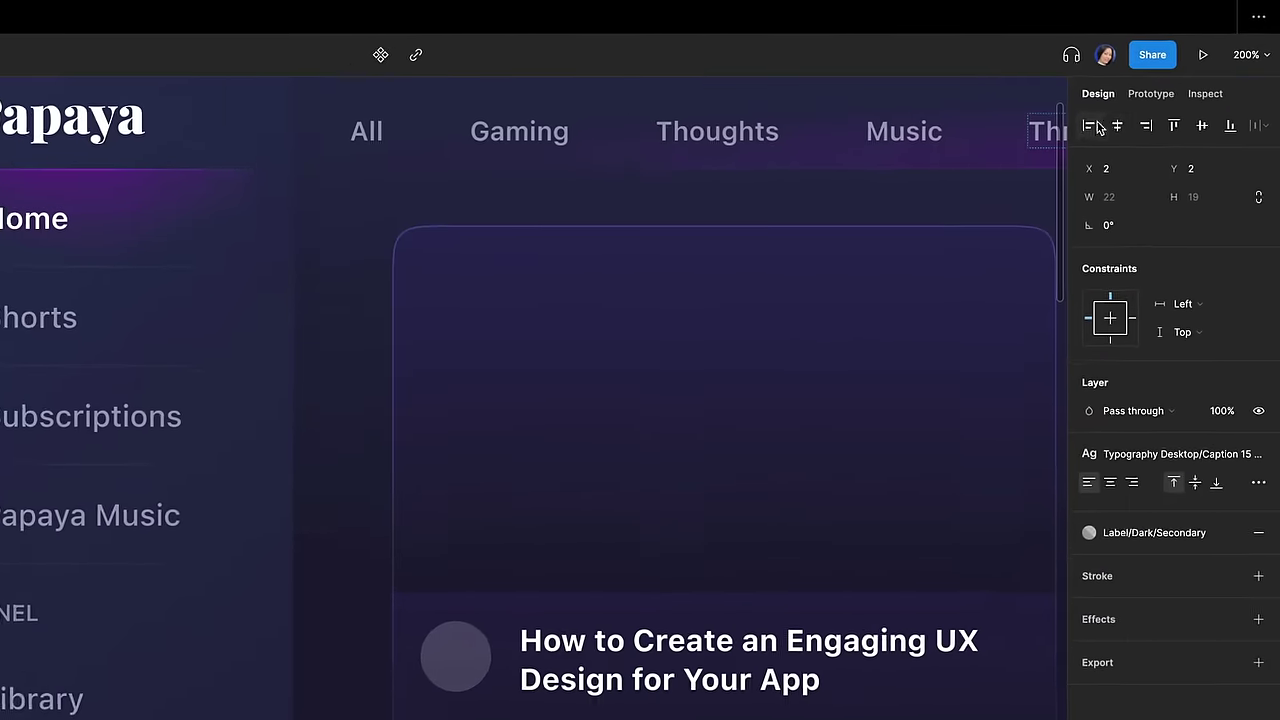
{"action": "left_click", "coordinate": [1117, 126]}
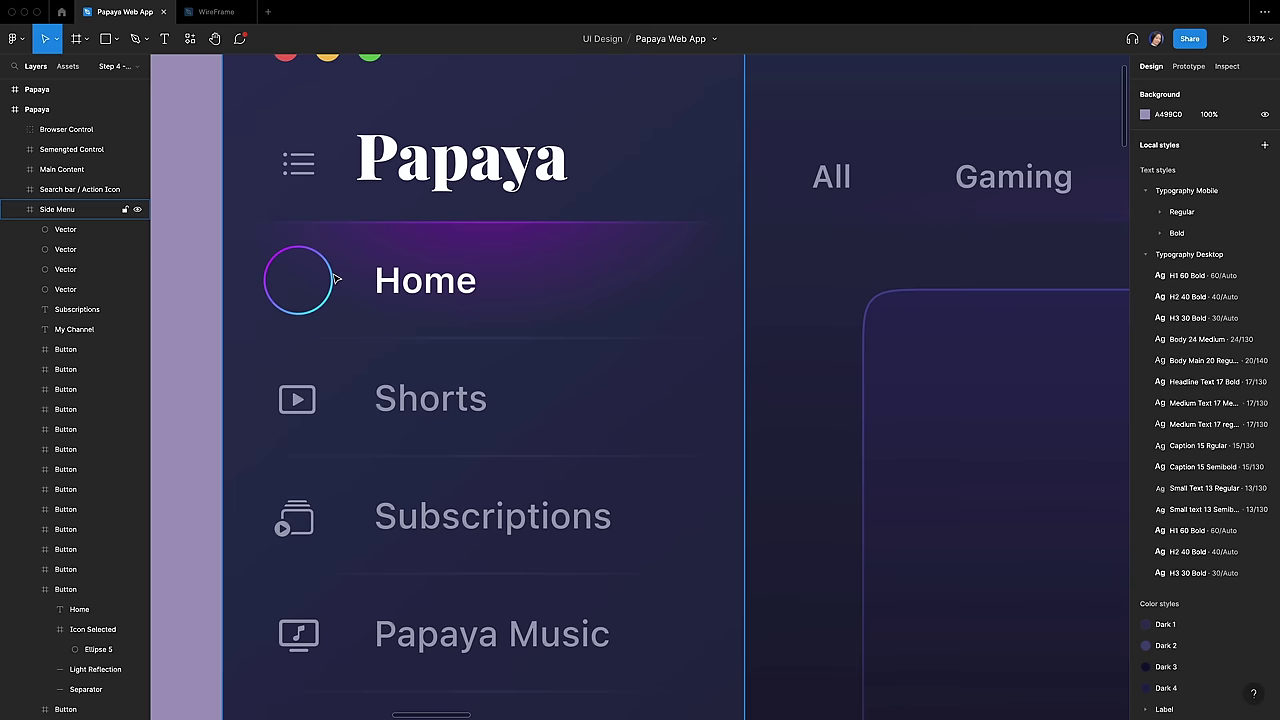
Step: Wrap the gradient ring beside Home in its own frame and rename that frame "Icon Selected"
{"action": "left_click", "coordinate": [333, 279]}
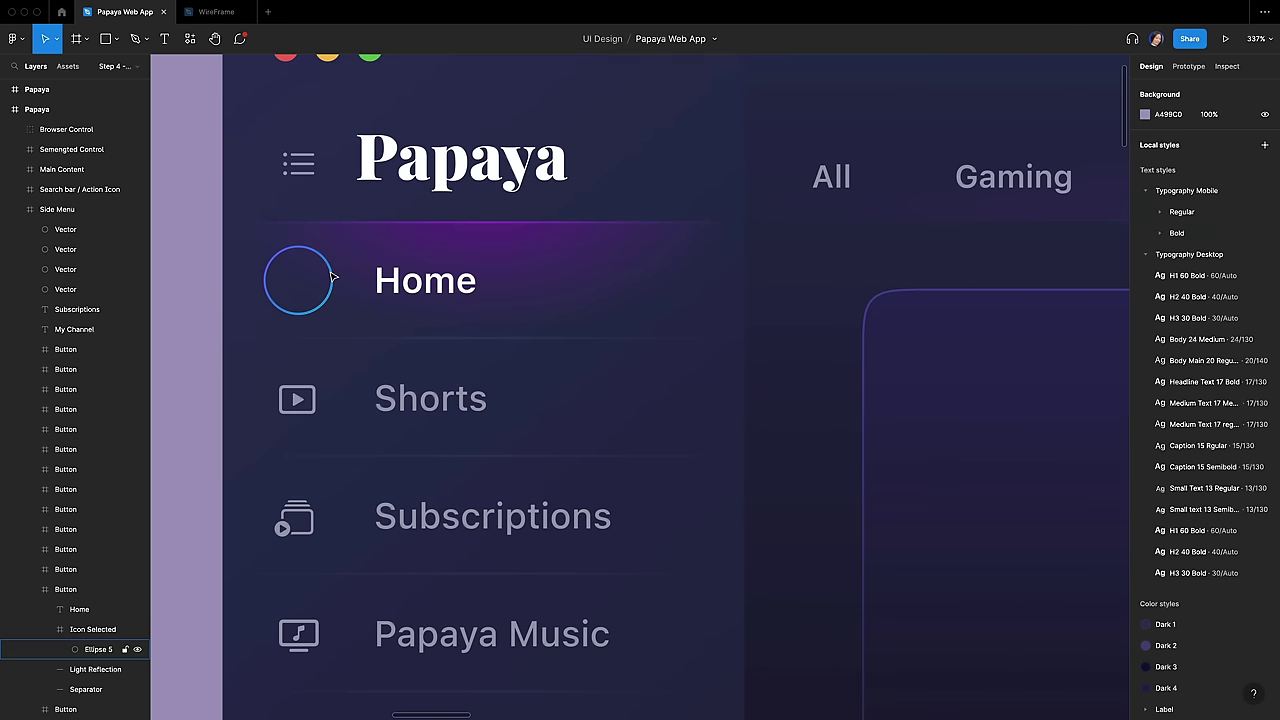
{"action": "left_click", "coordinate": [333, 278]}
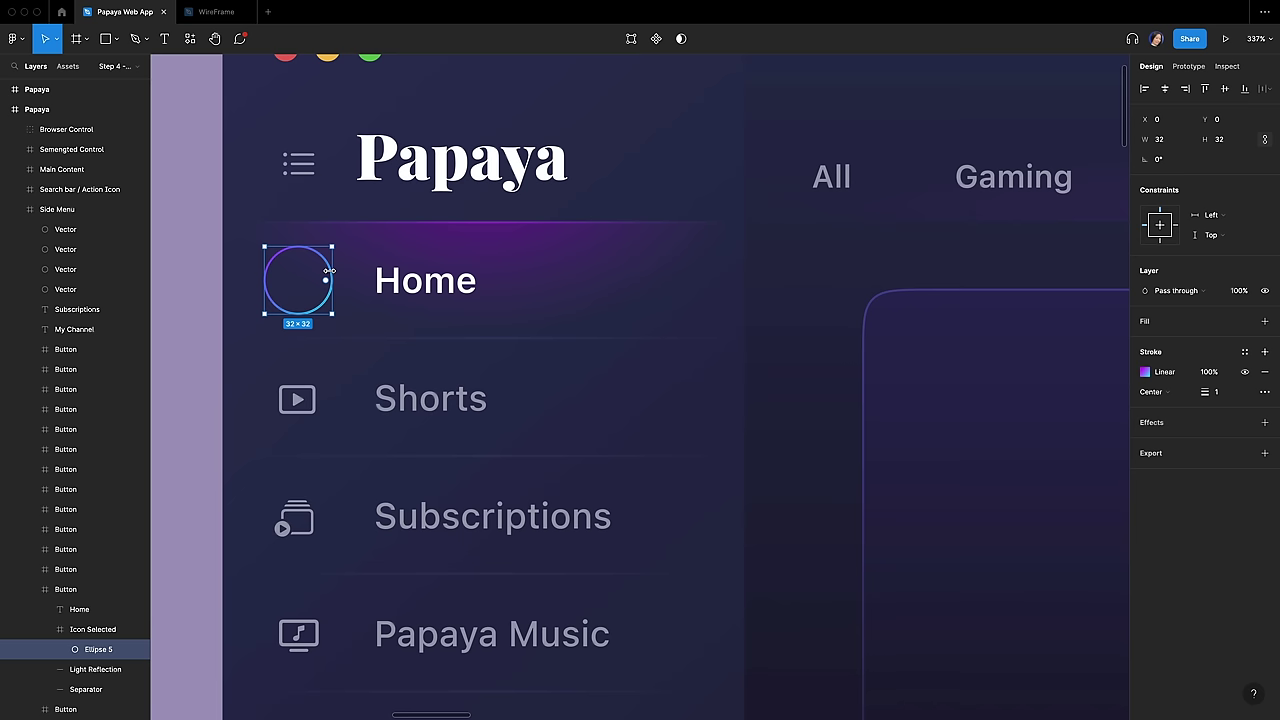
{"action": "key", "text": "ctrl+alt+g"}
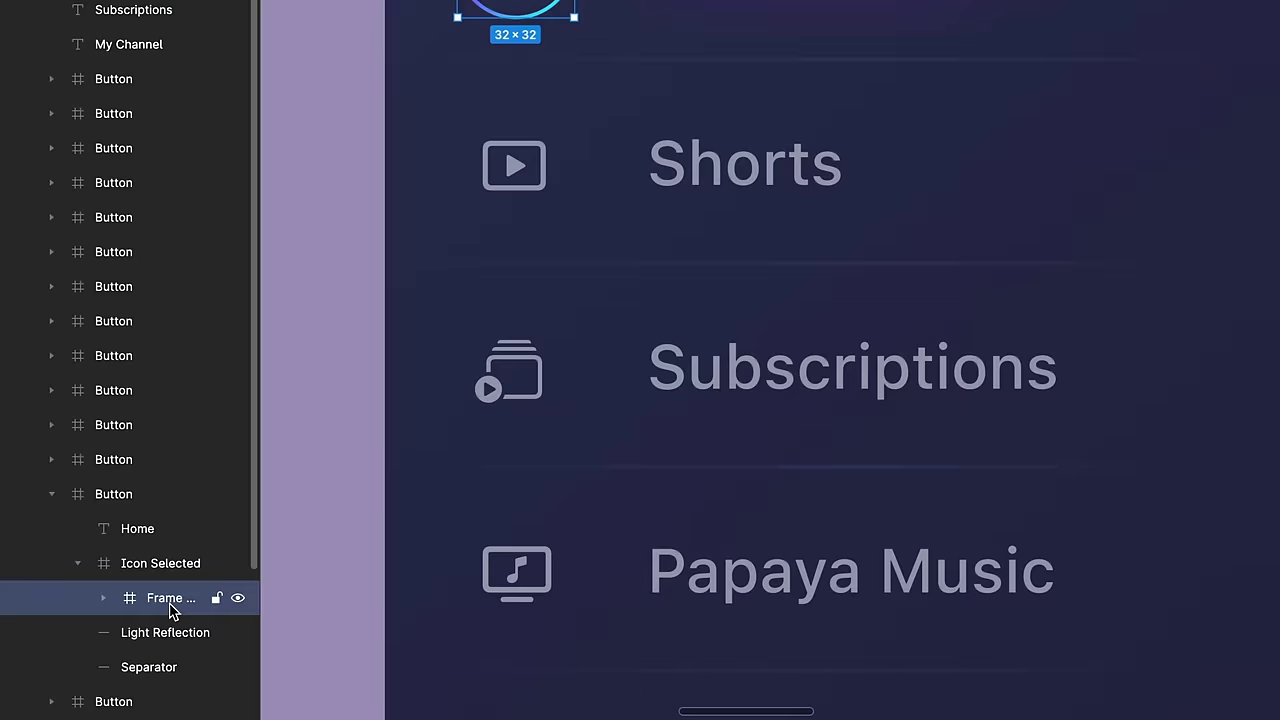
{"action": "double_click", "coordinate": [98, 656]}
{"action": "type", "text": "Icon Selected"}
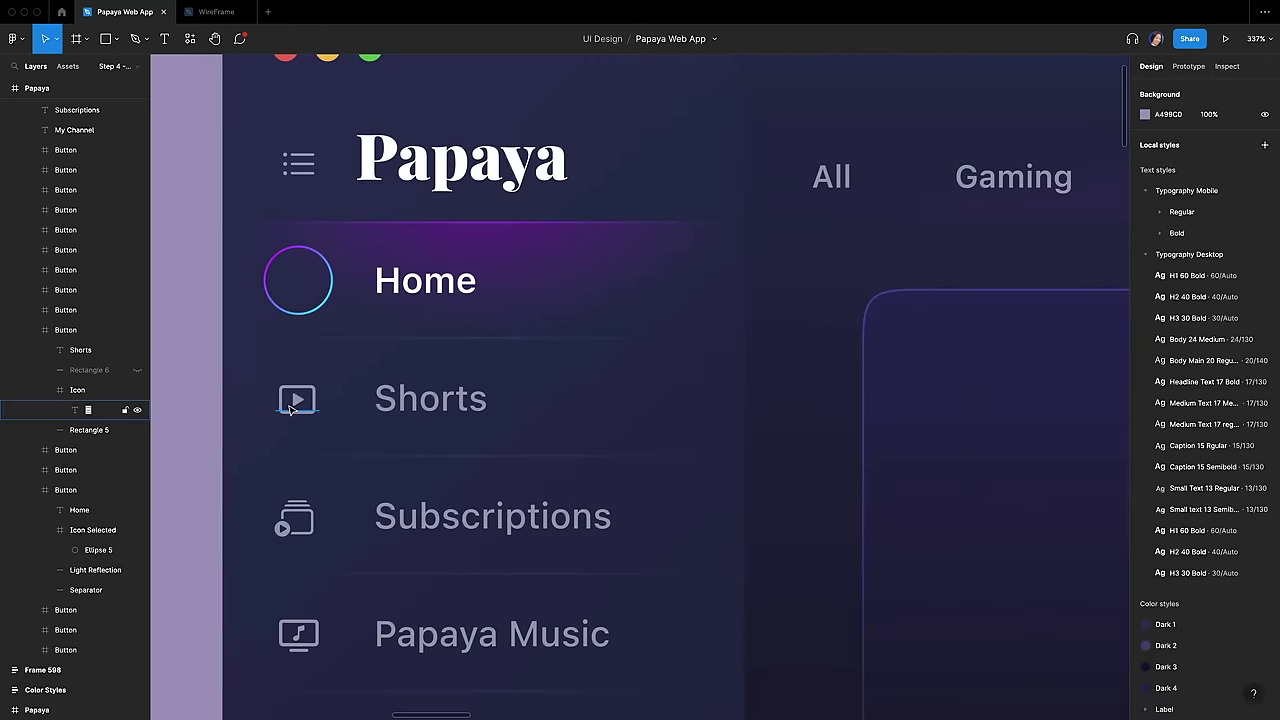
Step: Copy the Shorts Icon frame into the Icon Selected frame beside Home and center it horizontally and vertically
{"action": "left_click", "coordinate": [290, 408]}
{"action": "left_click", "coordinate": [80, 390]}
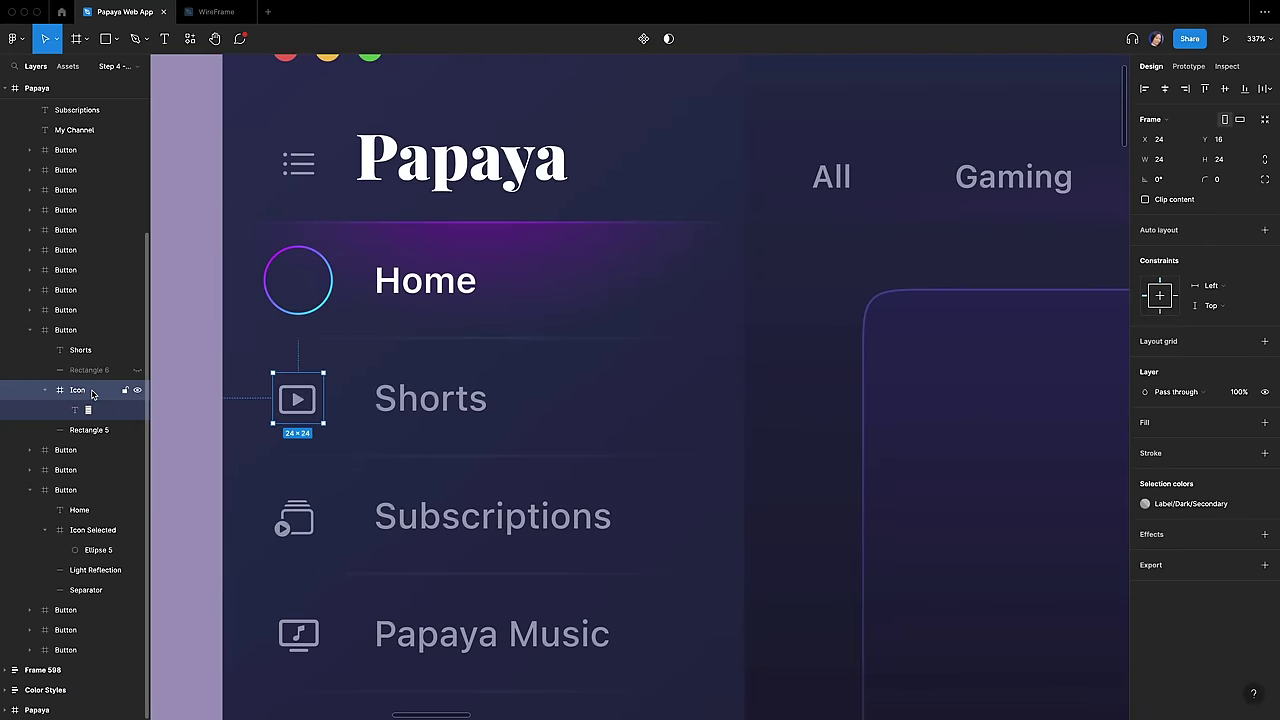
{"action": "left_click", "coordinate": [97, 533]}
{"action": "key", "text": "ctrl+v"}
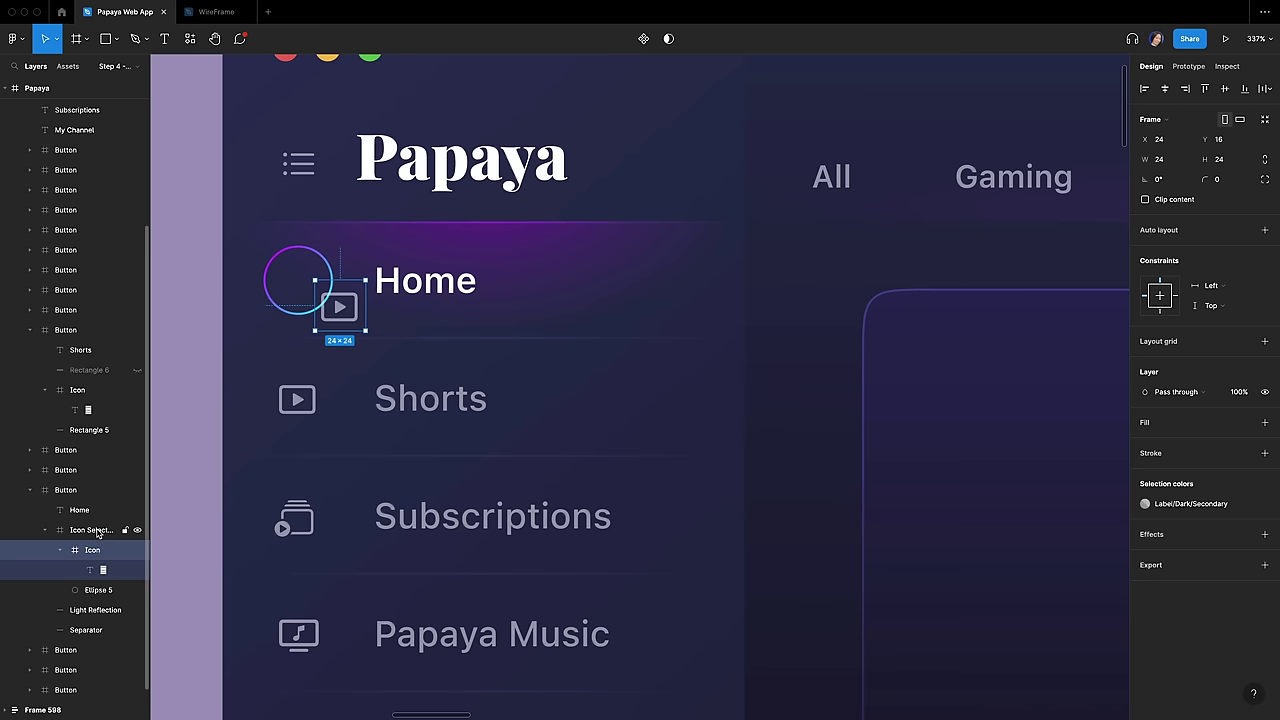
{"action": "left_click", "coordinate": [1165, 89]}
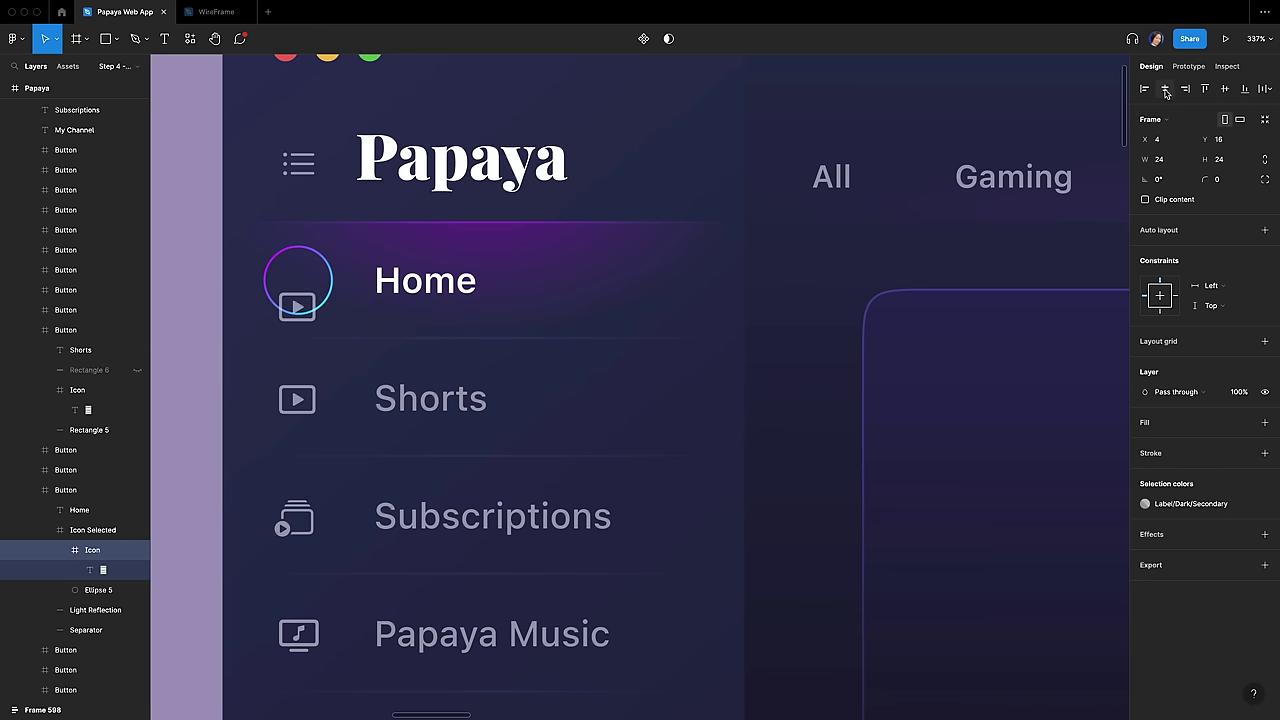
{"action": "left_click", "coordinate": [1225, 89]}
Step: Copy the Icon Selected frame beside Home and use it to replace the gradient ring in the search bar
{"action": "left_click", "coordinate": [100, 530]}
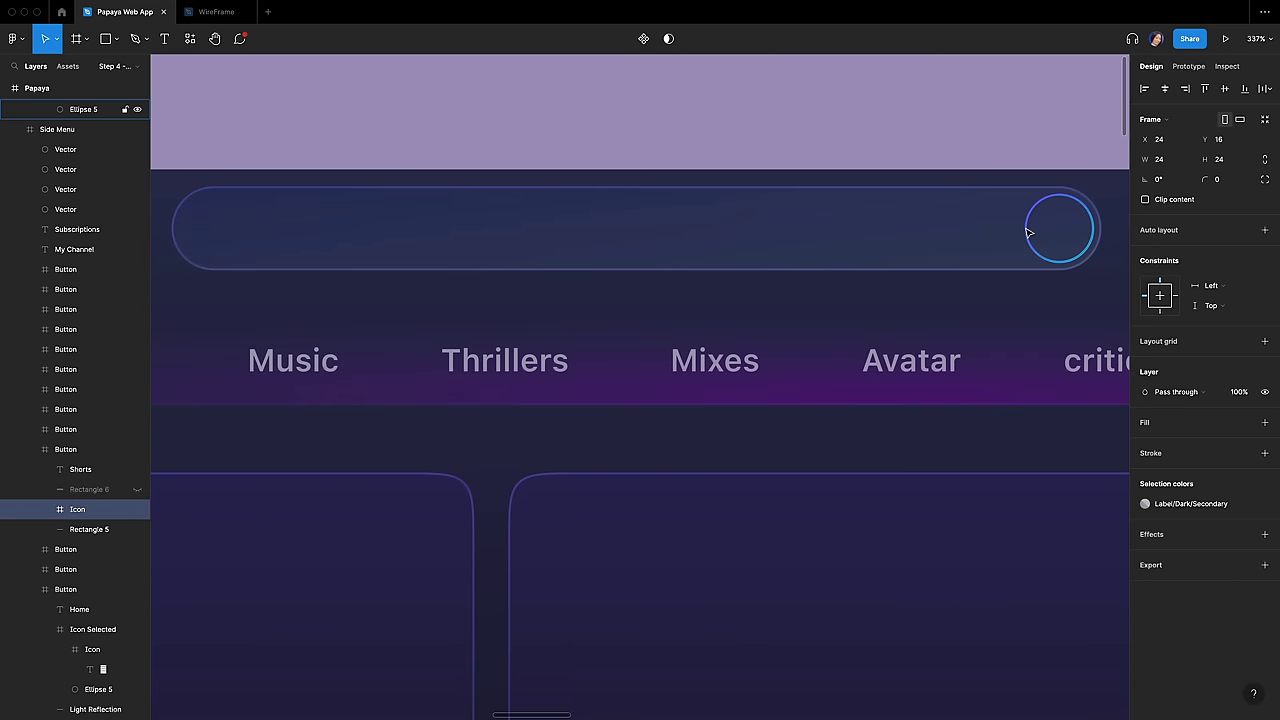
{"action": "left_click", "coordinate": [1029, 232]}
{"action": "right_click", "coordinate": [1025, 229]}
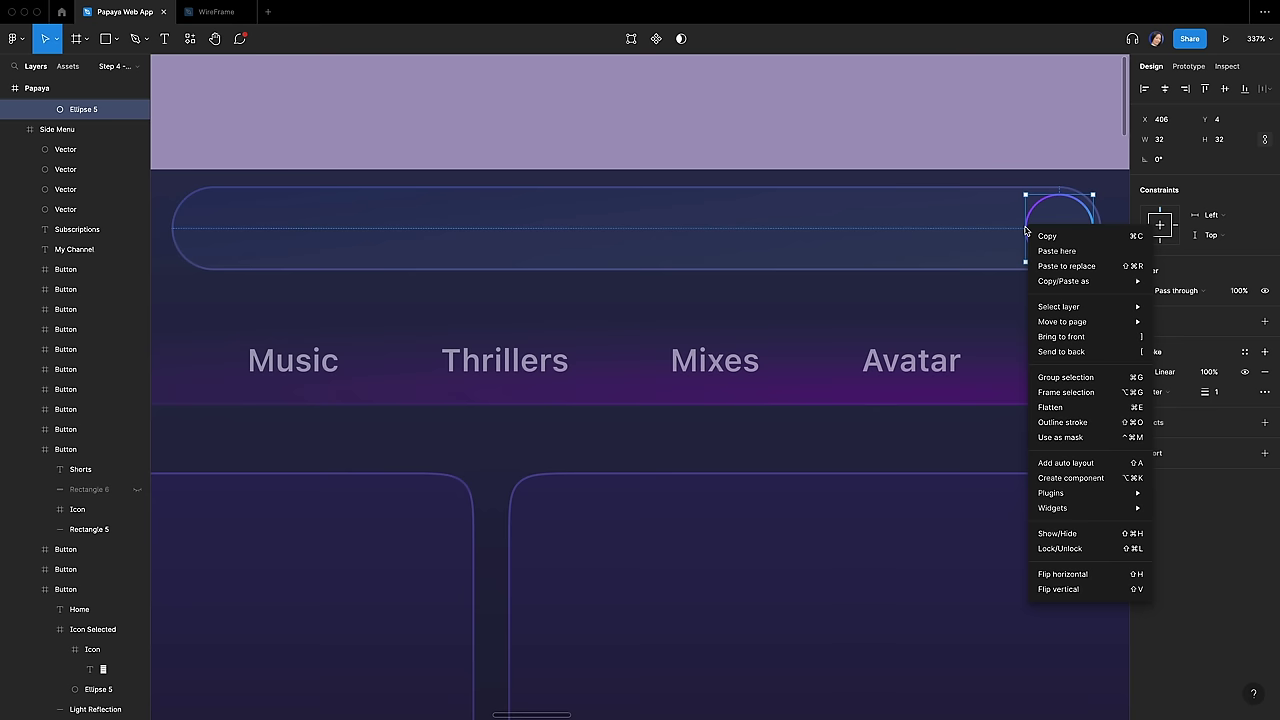
{"action": "left_click", "coordinate": [1068, 268]}
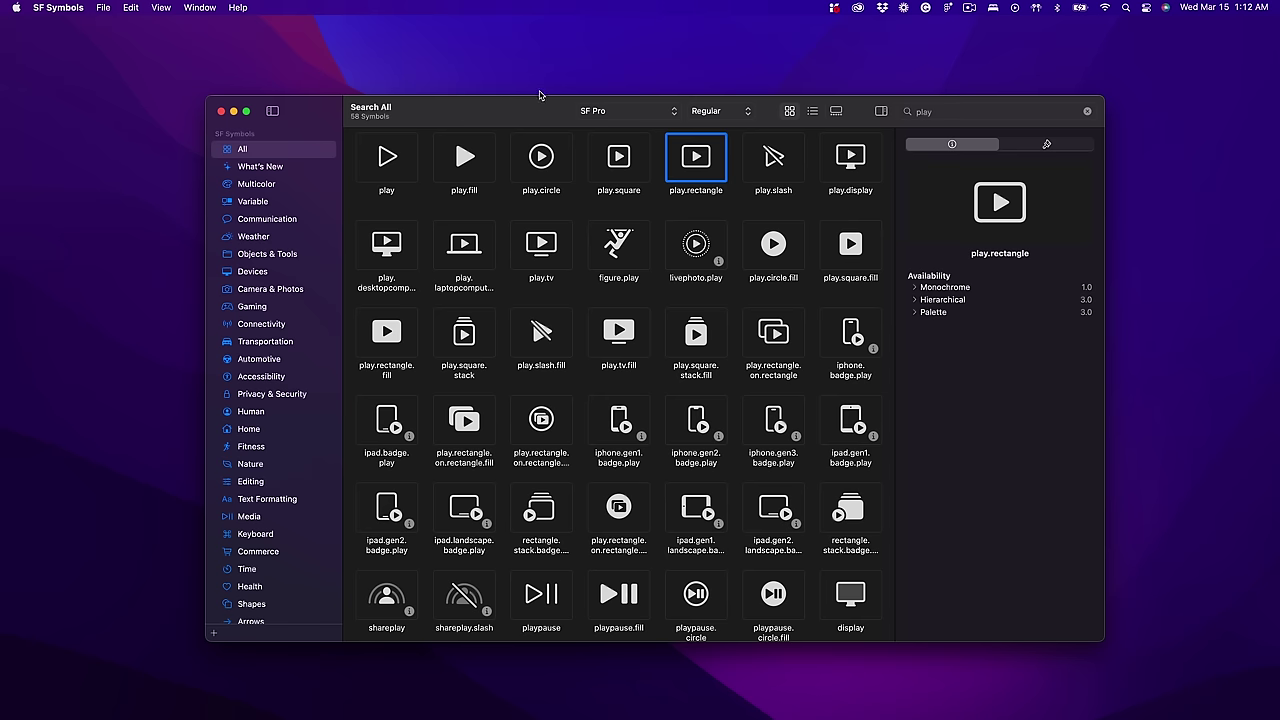
Step: Switch to SF Symbols, search for "mic", and select the mic symbol
{"action": "double_click", "coordinate": [958, 112]}
{"action": "type", "text": "m"}
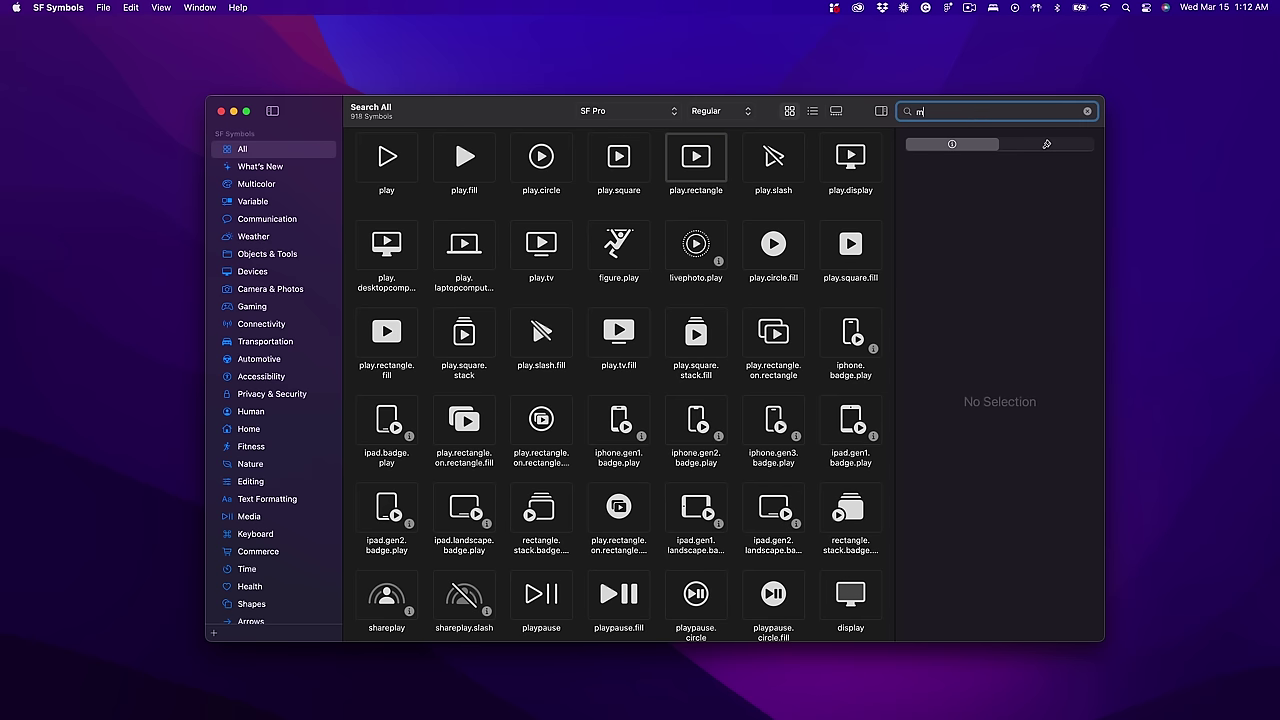
{"action": "type", "text": "ic"}
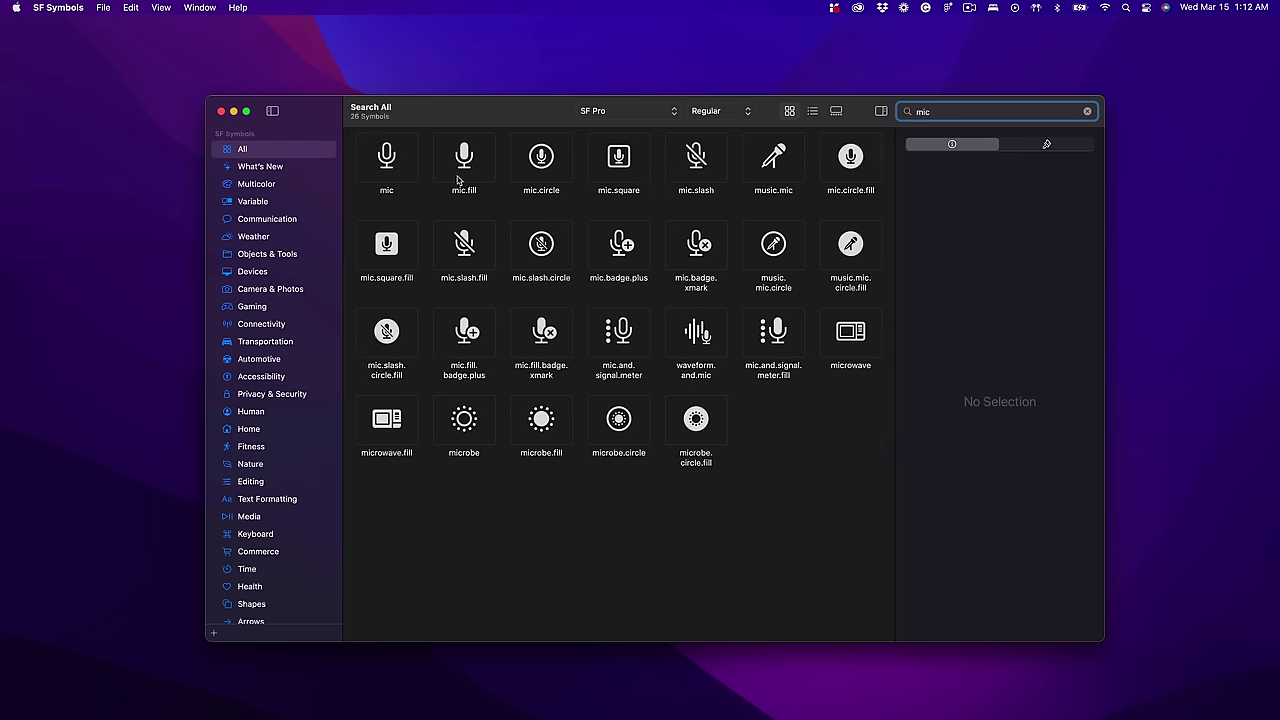
{"action": "left_click", "coordinate": [386, 160]}
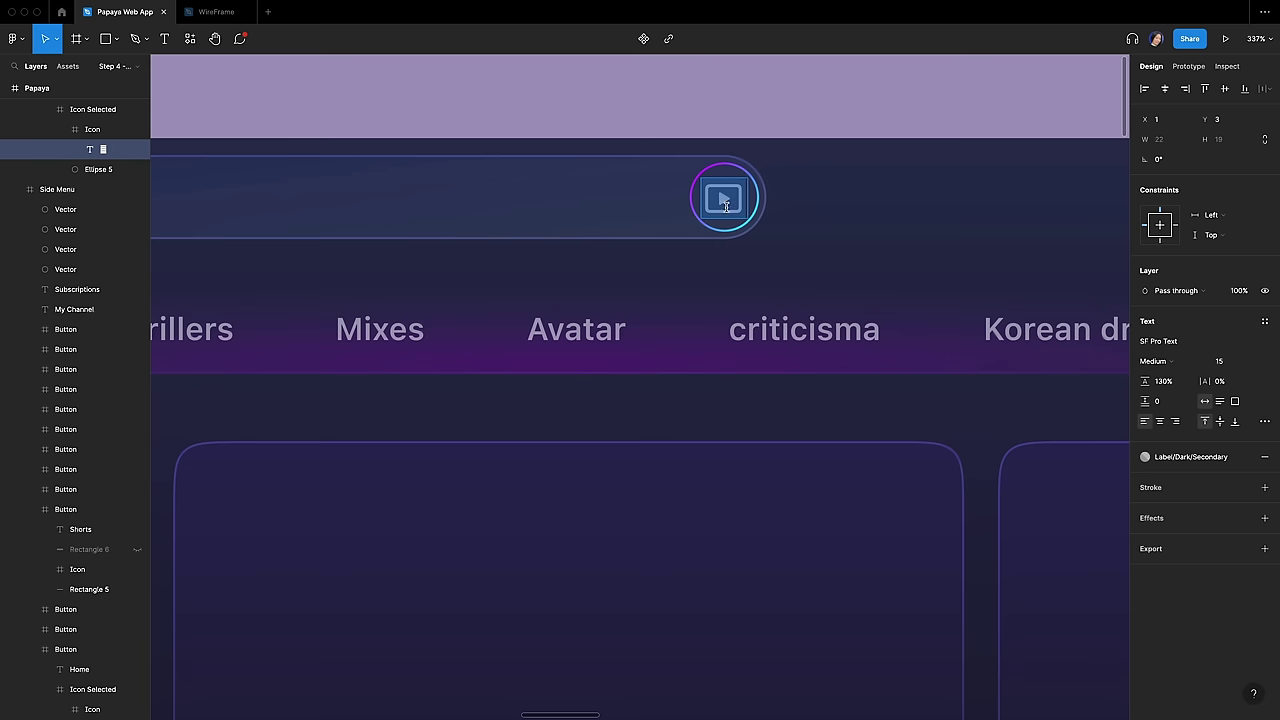
Step: Replace the play symbol in the search bar's ring in Figma with the mic symbol and center it in its frame
{"action": "key", "text": "super+v"}
{"action": "key", "text": "Escape"}
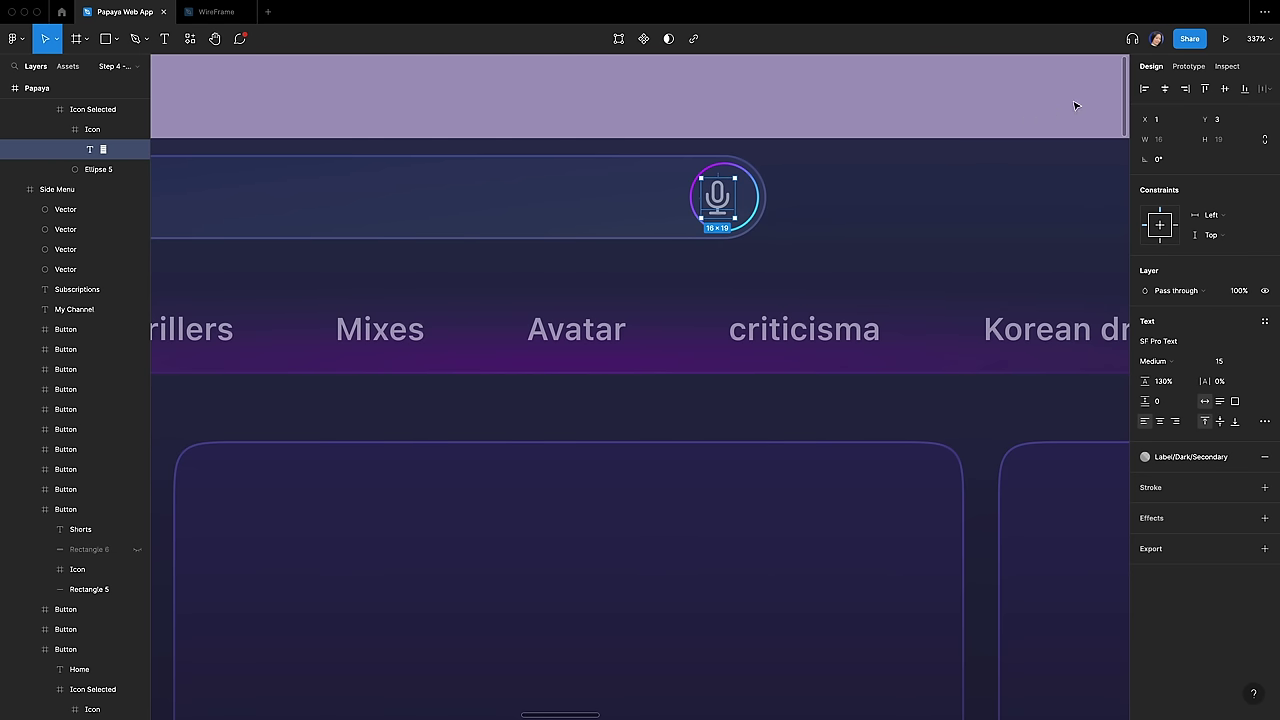
{"action": "left_click", "coordinate": [1164, 88]}
{"action": "left_click", "coordinate": [1226, 89]}
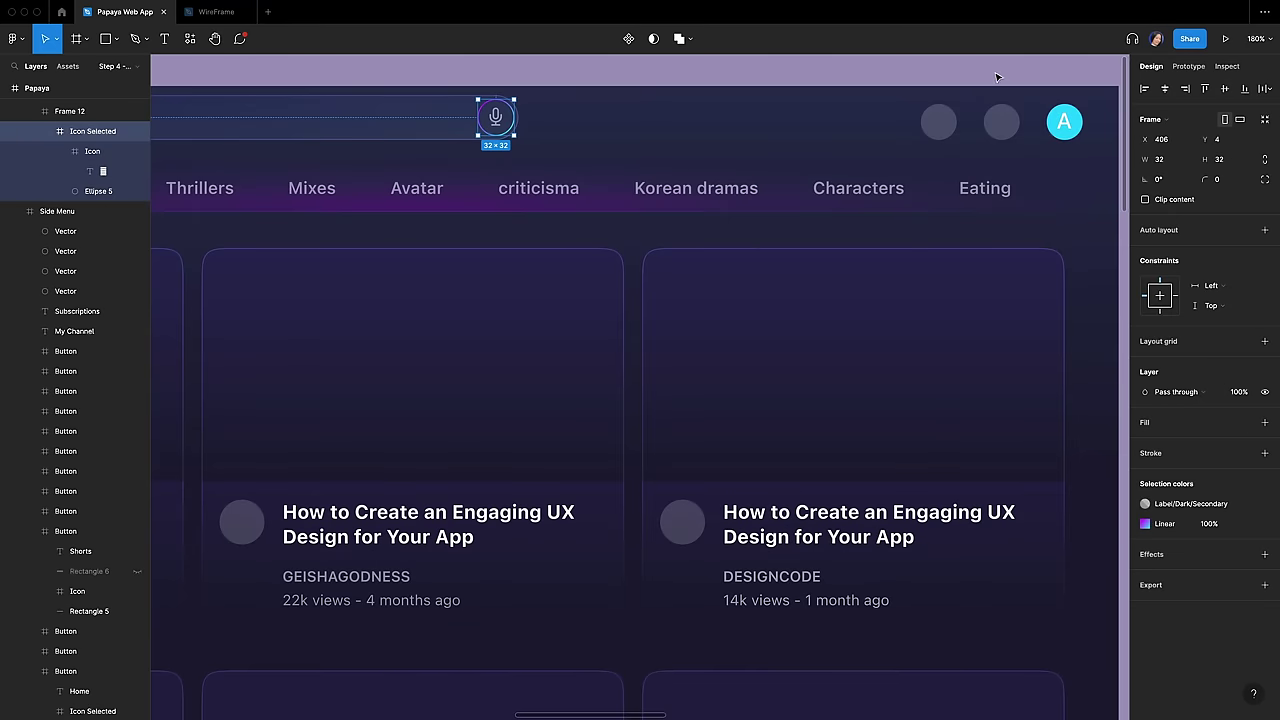
Step: Replace the two grey placeholder circles beside the user avatar in the header with the copied Icon Selected frame
{"action": "left_click", "coordinate": [943, 126]}
{"action": "left_click", "coordinate": [1000, 131], "text": "shift"}
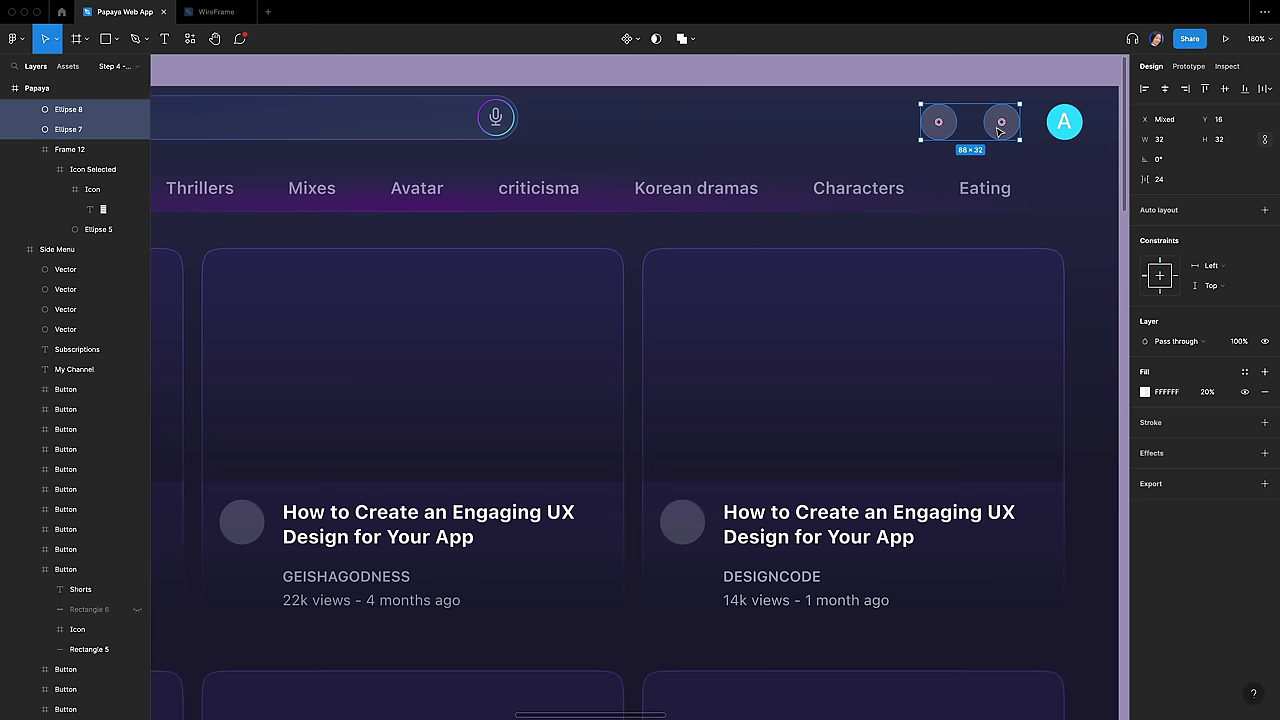
{"action": "right_click", "coordinate": [998, 130]}
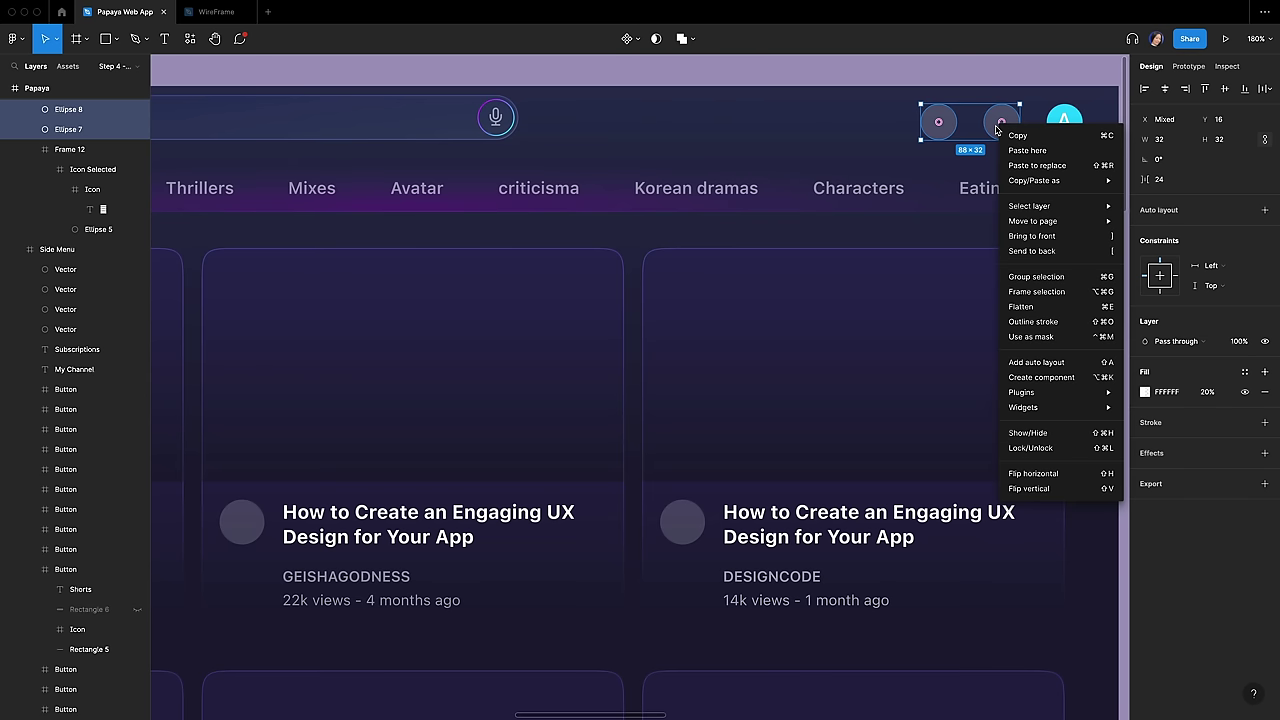
{"action": "left_click", "coordinate": [1053, 167]}
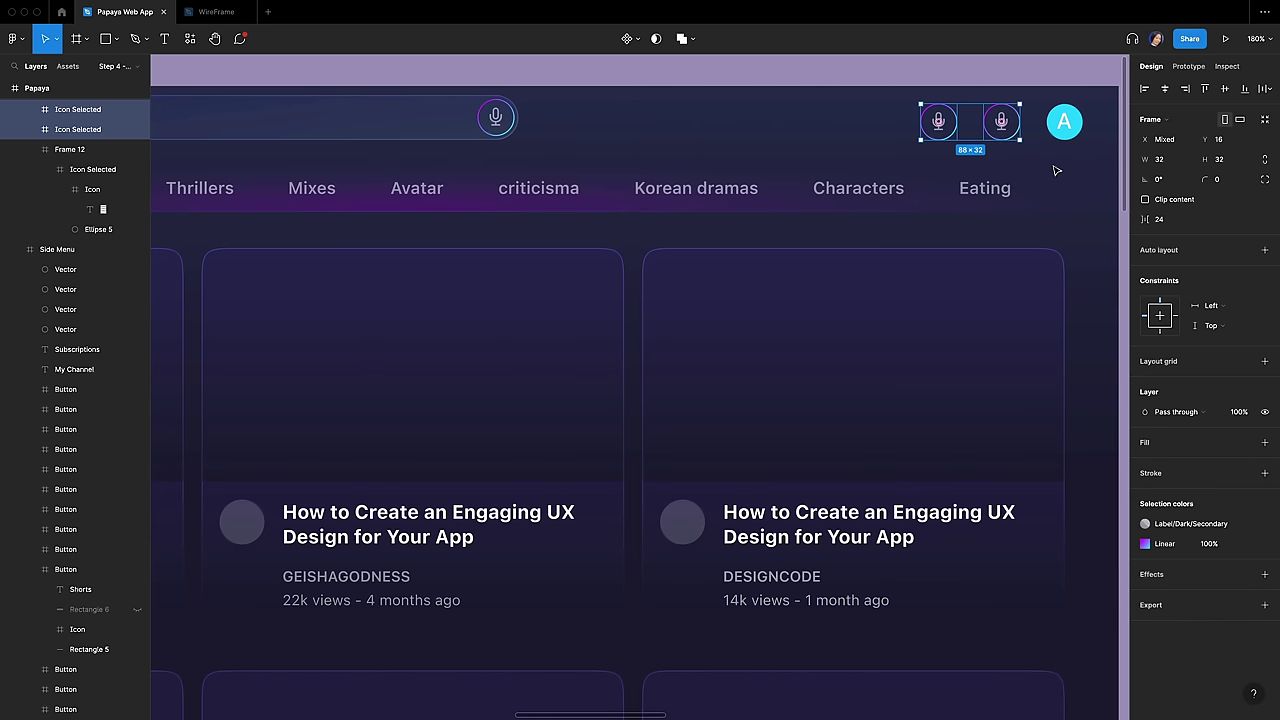
Step: Detach the text style from the mic symbols in both new header icons, set their font size to 20, and center them in their frames
{"action": "key", "text": "Return"}
{"action": "key", "text": "Return"}
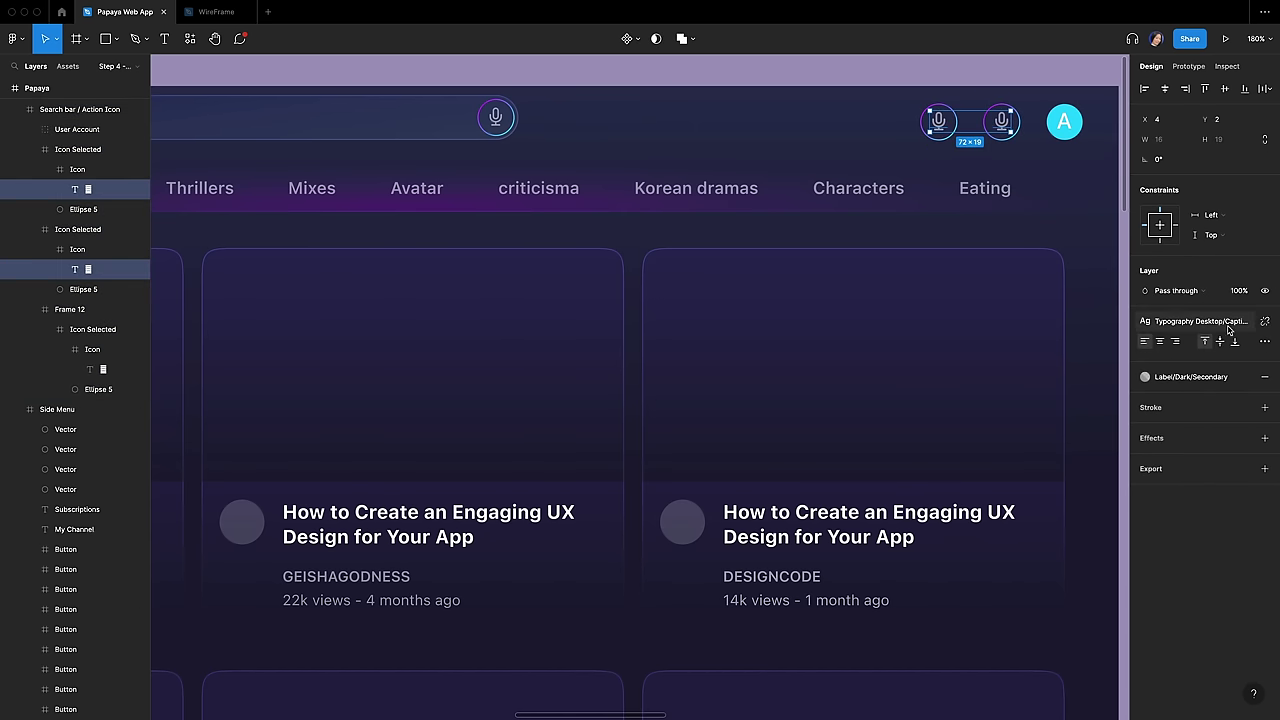
{"action": "left_click", "coordinate": [1265, 321]}
{"action": "left_click", "coordinate": [1234, 366]}
{"action": "left_click", "coordinate": [1001, 121]}
{"action": "left_click", "coordinate": [1164, 89]}
{"action": "left_click", "coordinate": [1225, 89]}
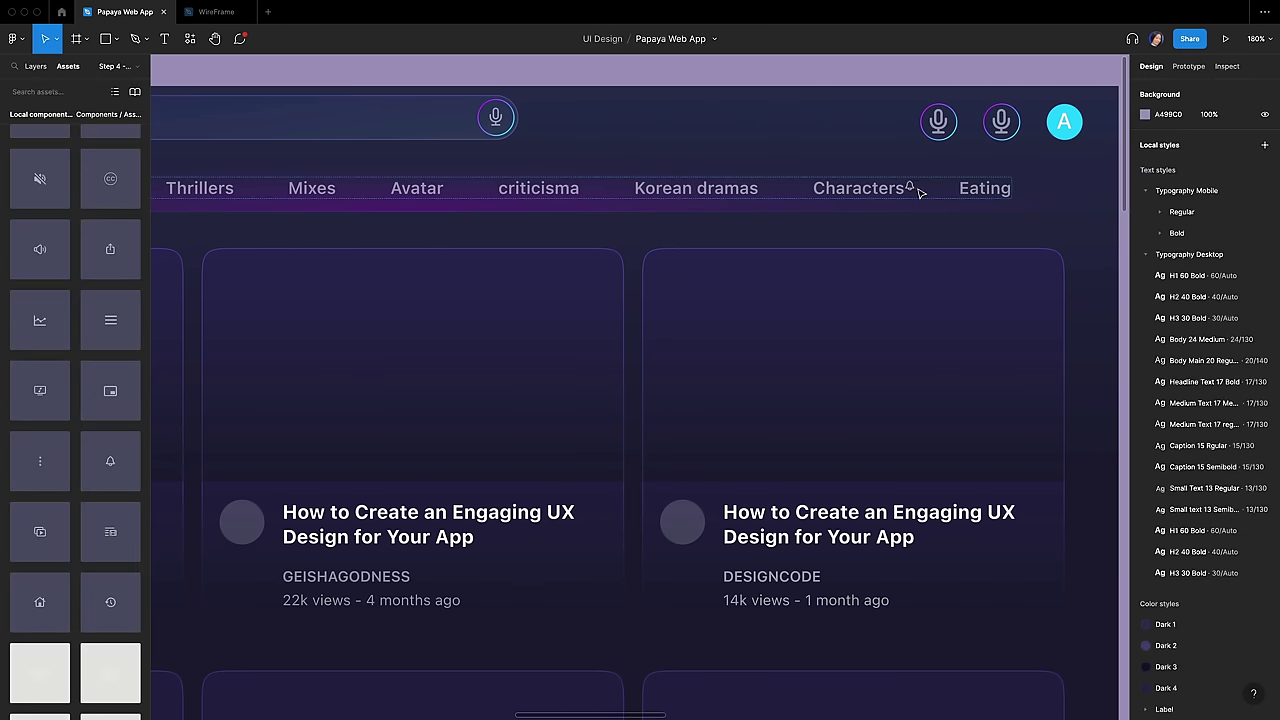
Step: Place the bell Icon and Create camera components by the header rings and delete the two mic symbols inside the rings
{"action": "left_click_drag", "start_coordinate": [909, 189], "coordinate": [907, 121]}
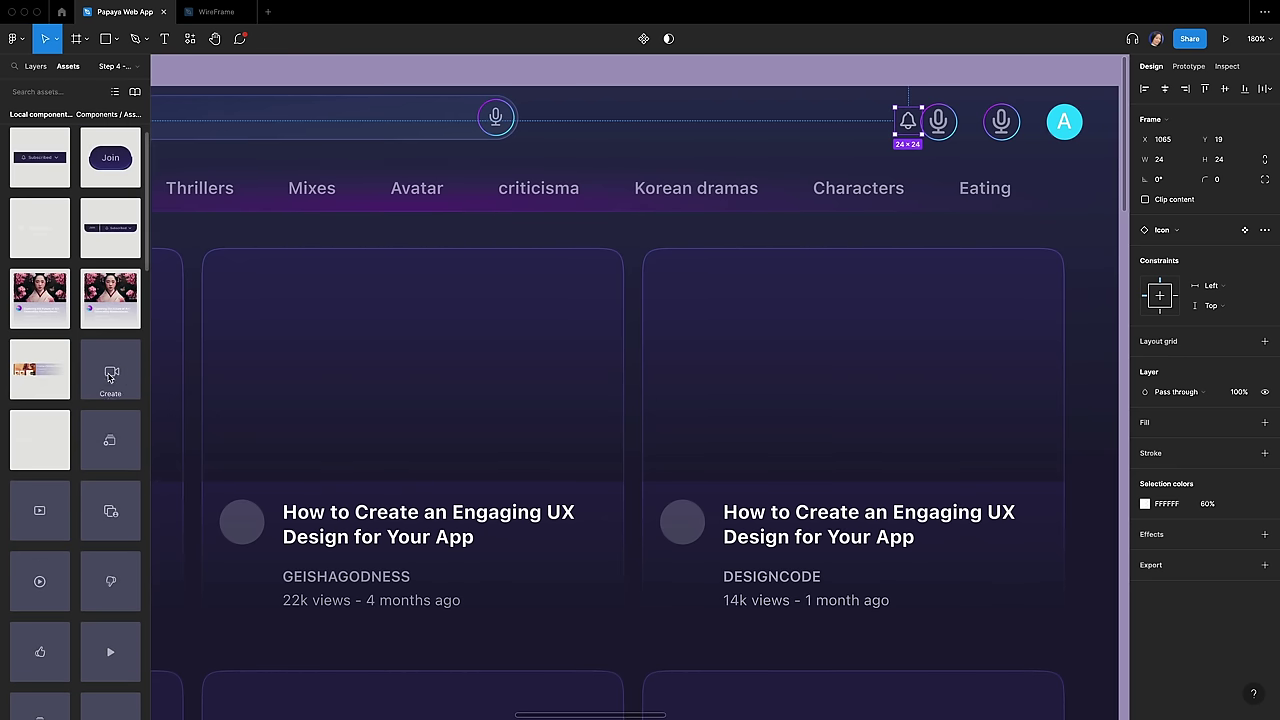
{"action": "left_click_drag", "start_coordinate": [110, 376], "coordinate": [918, 123]}
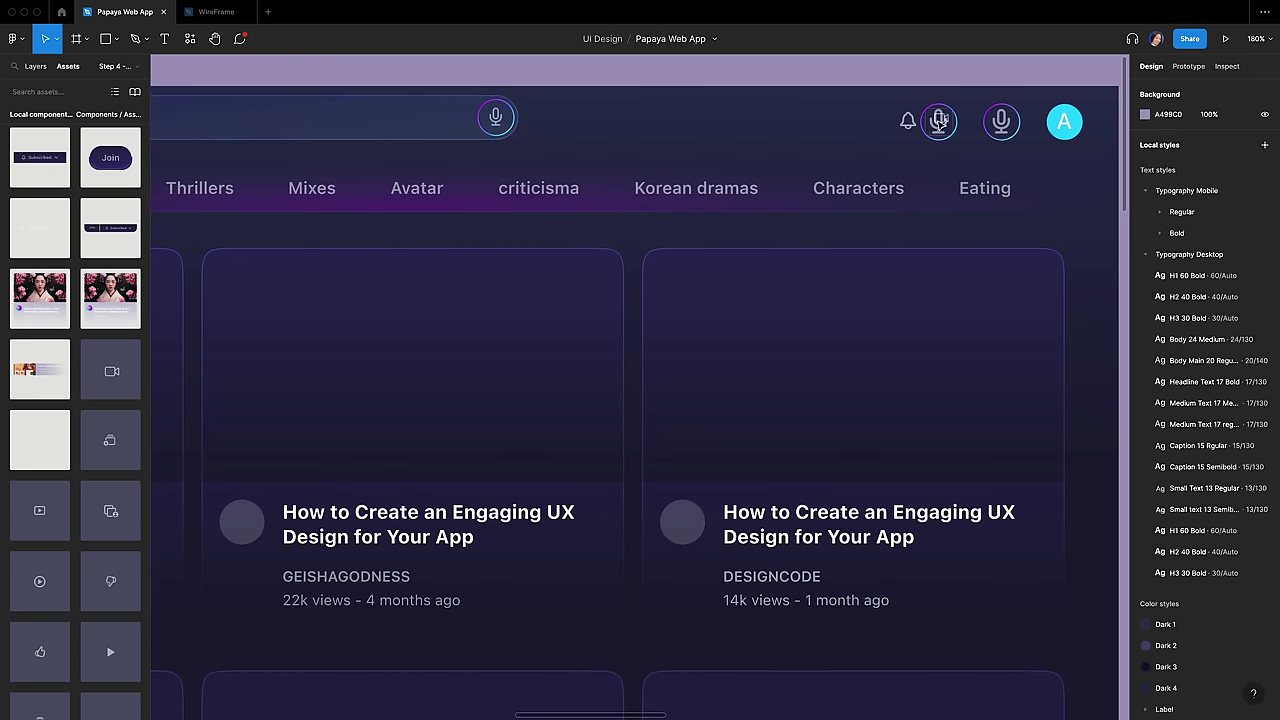
{"action": "left_click", "coordinate": [937, 121]}
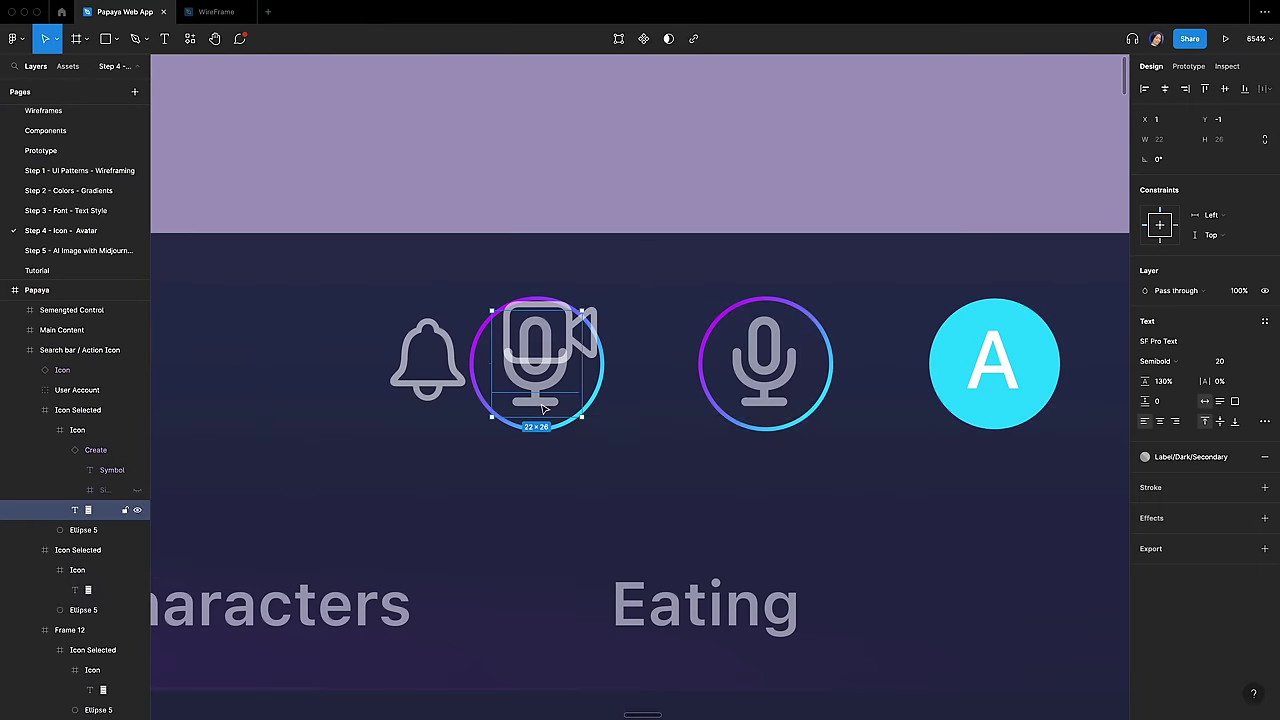
{"action": "left_click", "coordinate": [764, 408], "text": "shift"}
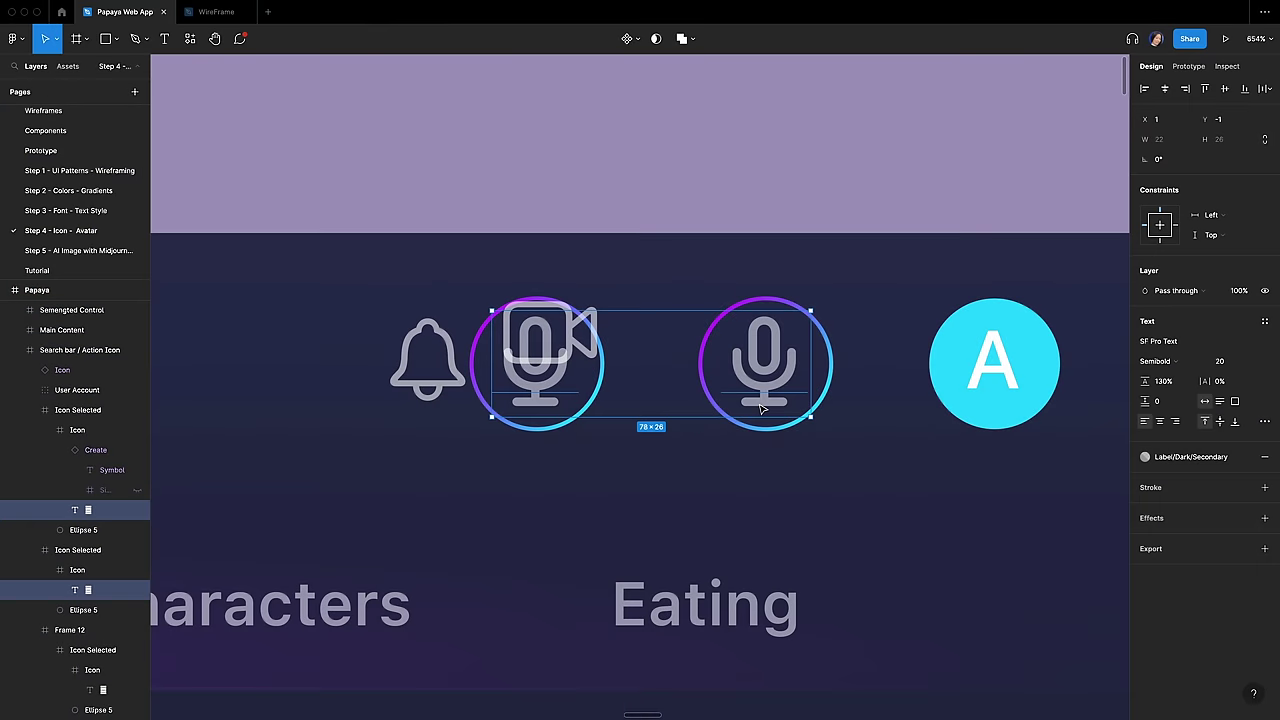
{"action": "key", "text": "Delete"}
Step: Move the bell icon into the ring beside the user avatar and center it, and position the camera icon in the other ring
{"action": "left_click", "coordinate": [408, 377]}
{"action": "left_click_drag", "start_coordinate": [408, 377], "coordinate": [764, 369]}
{"action": "left_click", "coordinate": [1165, 88]}
{"action": "left_click", "coordinate": [1224, 88]}
{"action": "left_click_drag", "start_coordinate": [535, 361], "coordinate": [524, 398]}
Step: Hide the gradient Ellipse 5 ring around both the camera and bell icons in the header
{"action": "left_click", "coordinate": [78, 390]}
{"action": "left_click", "coordinate": [137, 490]}
{"action": "left_click", "coordinate": [705, 376]}
{"action": "left_click", "coordinate": [137, 590]}
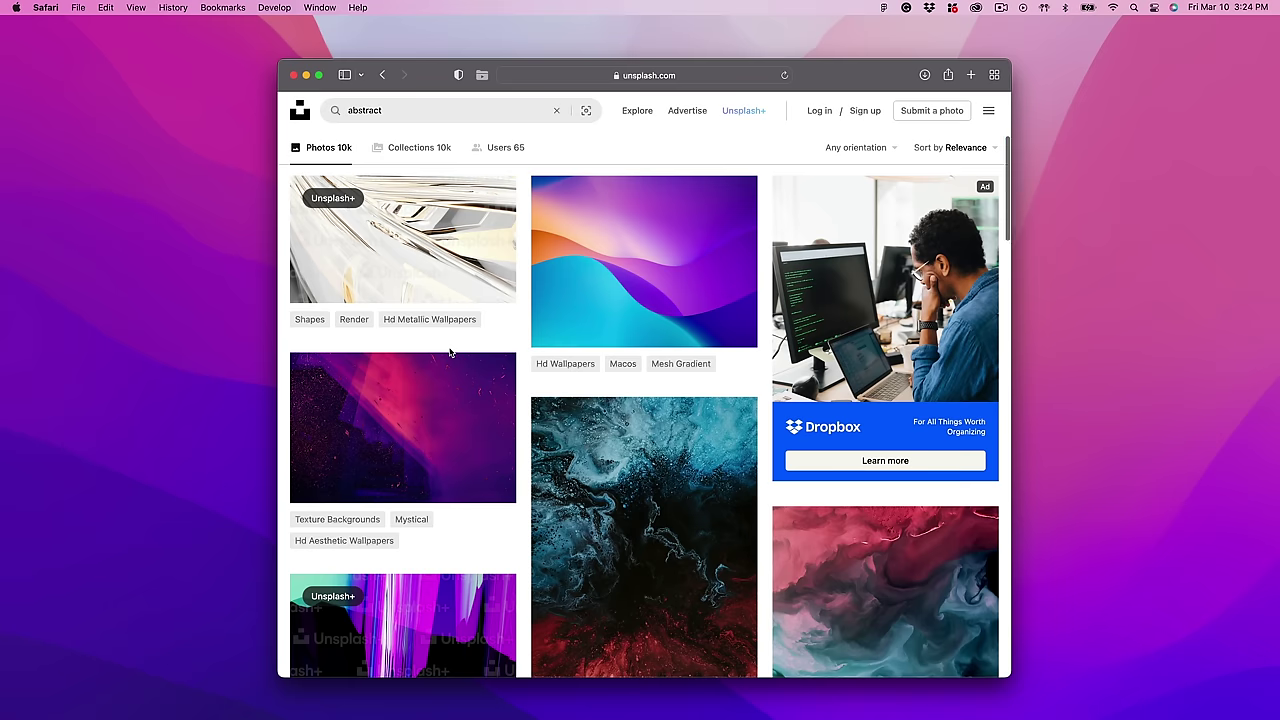
Step: Browse Unsplash's abstract and editorial photos and examine the Unsplash plugin in the Figma Community results
{"action": "scroll", "coordinate": [449, 352], "scroll_direction": "down", "scroll_amount": 5}
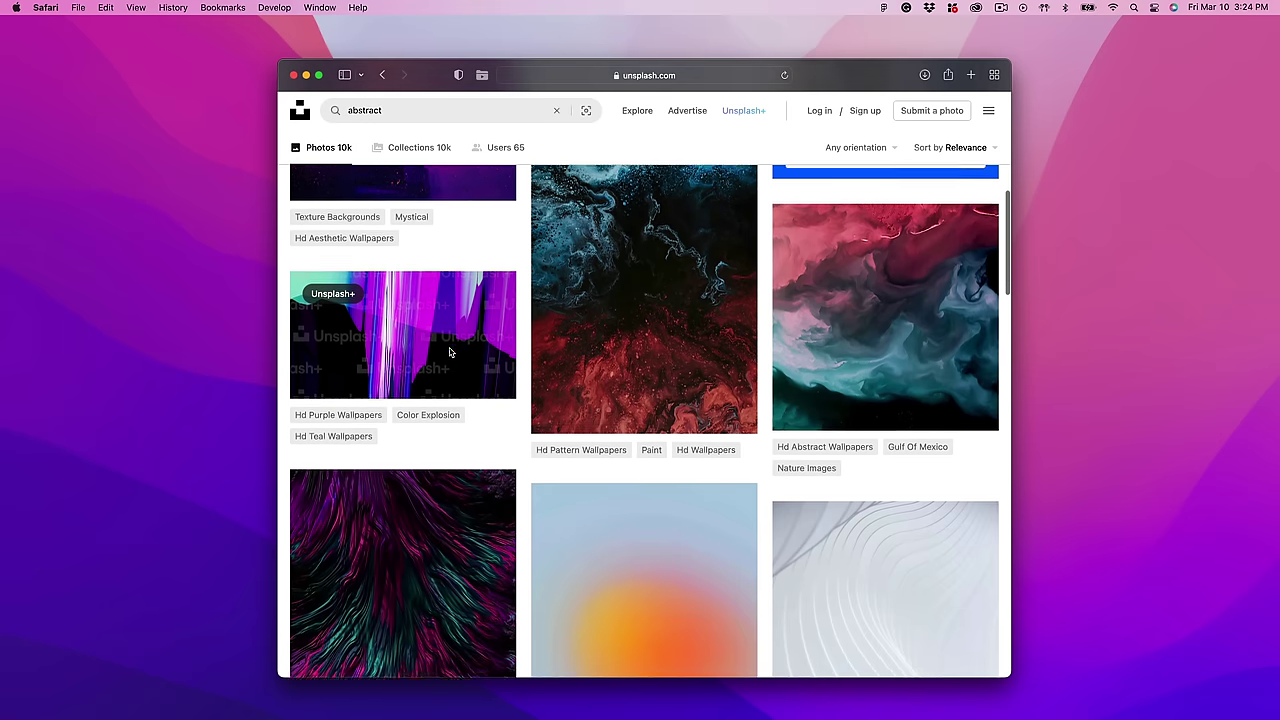
{"action": "scroll", "coordinate": [449, 352], "scroll_direction": "down", "scroll_amount": 7}
{"action": "scroll", "coordinate": [450, 349], "scroll_direction": "down", "scroll_amount": 3}
{"action": "scroll", "coordinate": [450, 350], "scroll_direction": "down", "scroll_amount": 4}
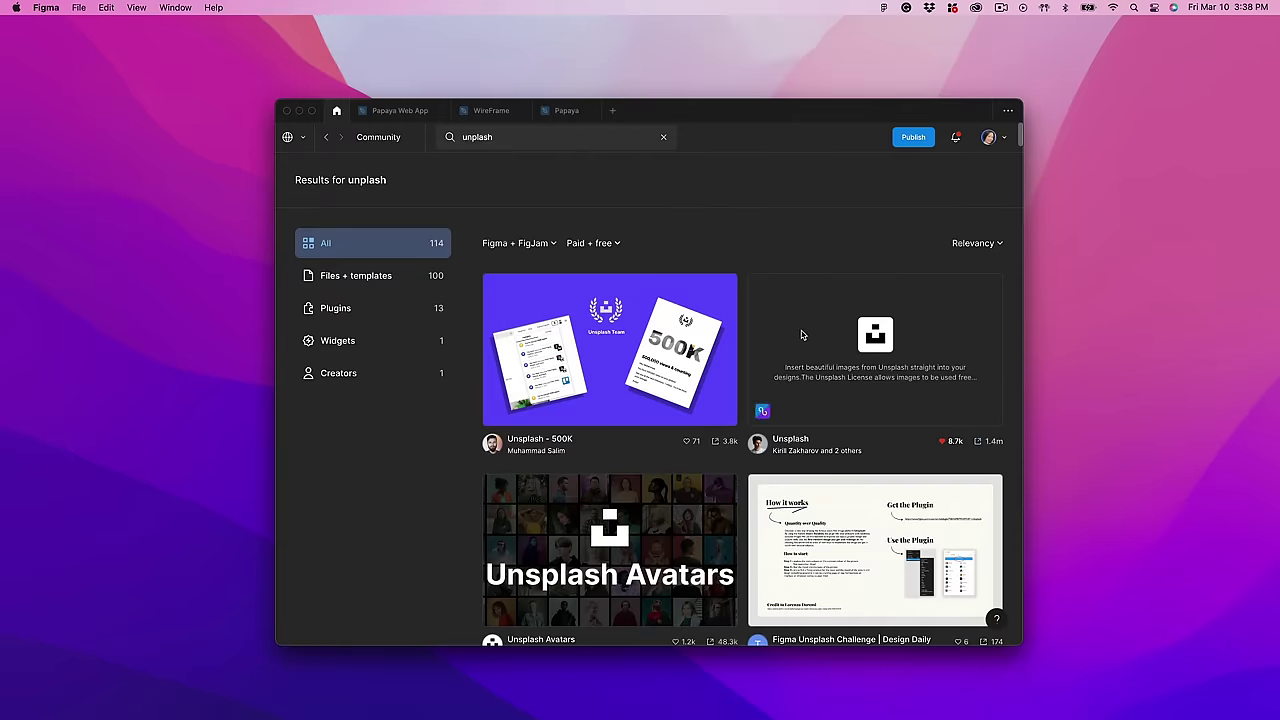
{"action": "left_click", "coordinate": [801, 334]}
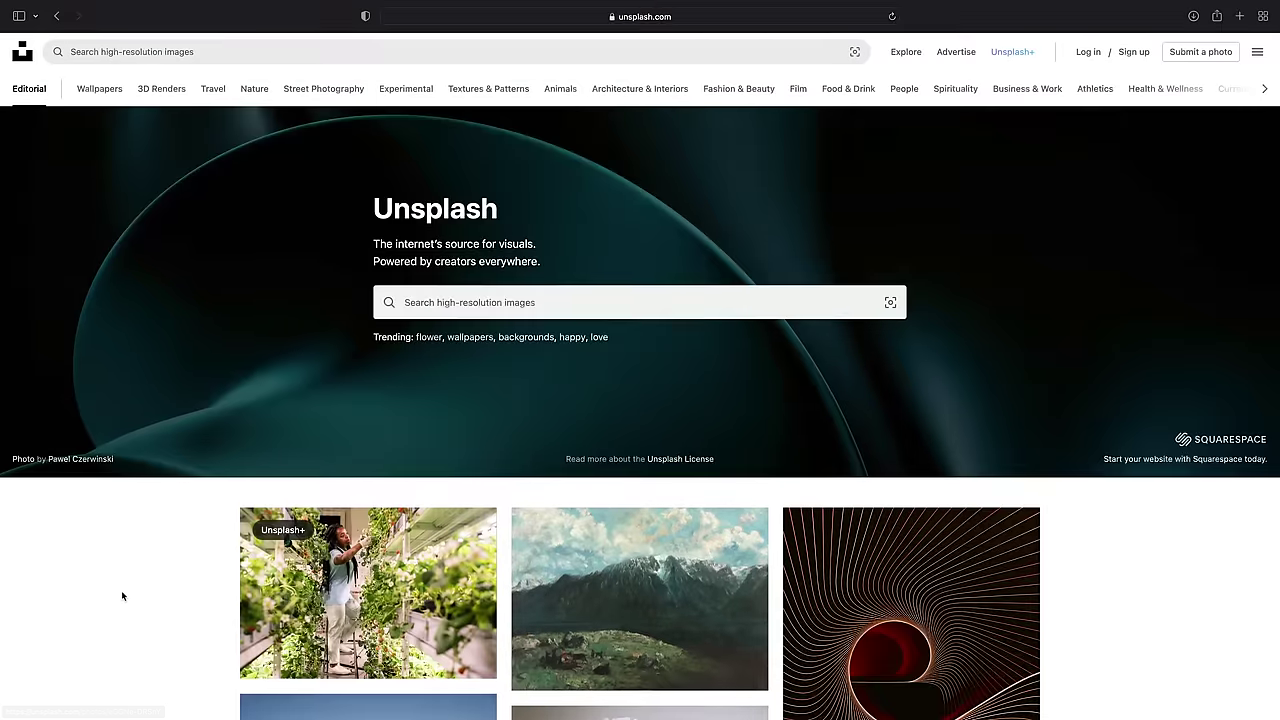
{"action": "scroll", "coordinate": [121, 590], "scroll_direction": "down", "scroll_amount": 3}
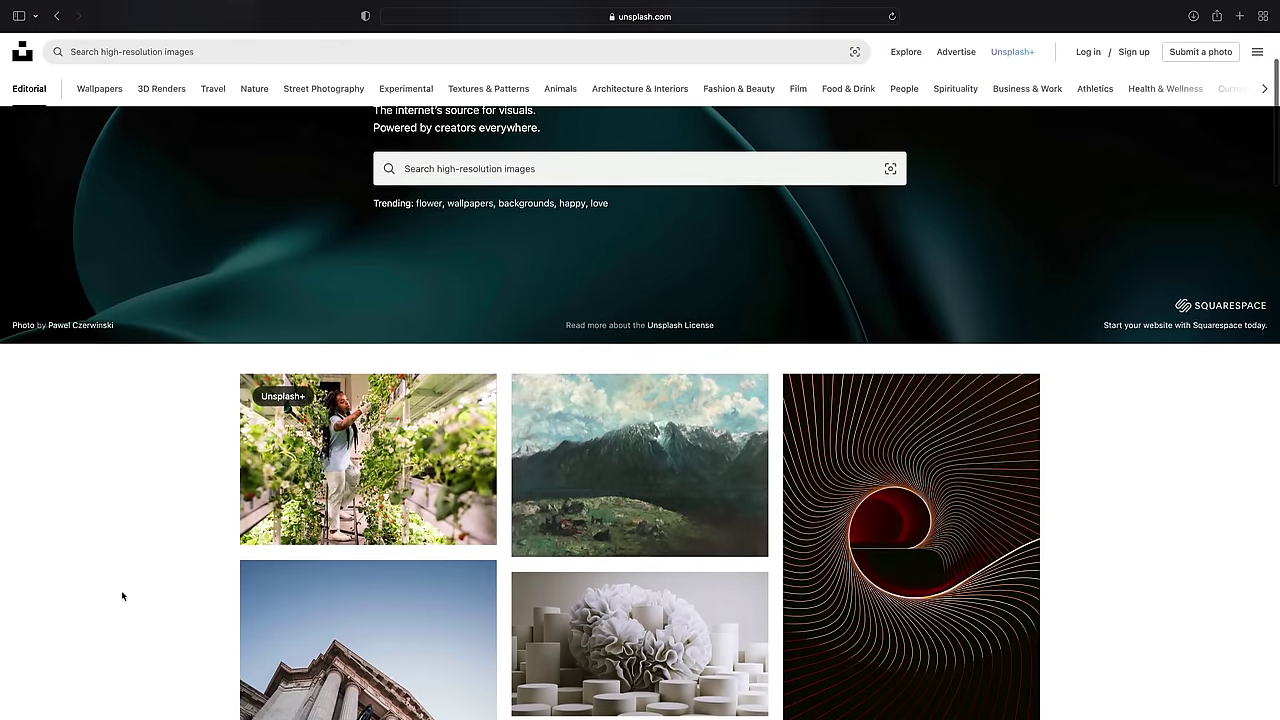
{"action": "scroll", "coordinate": [122, 596], "scroll_direction": "down", "scroll_amount": 5}
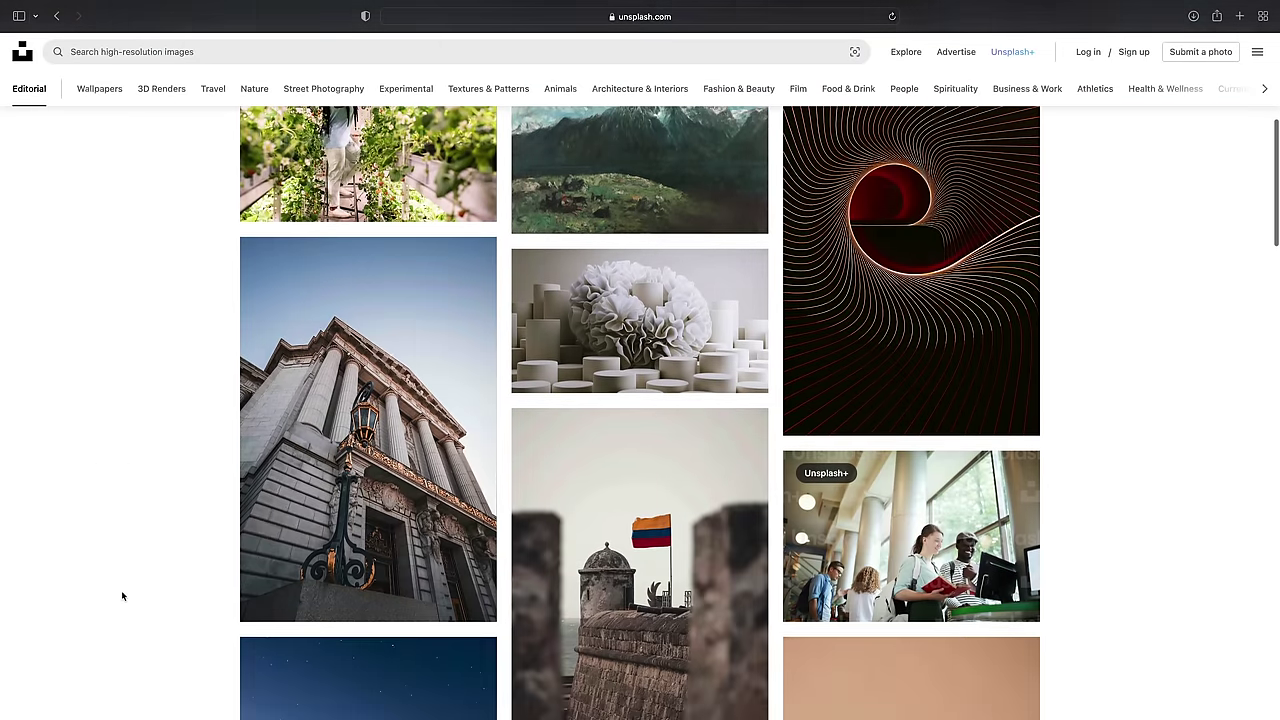
{"action": "scroll", "coordinate": [122, 596], "scroll_direction": "down", "scroll_amount": 5}
{"action": "left_click", "coordinate": [99, 88]}
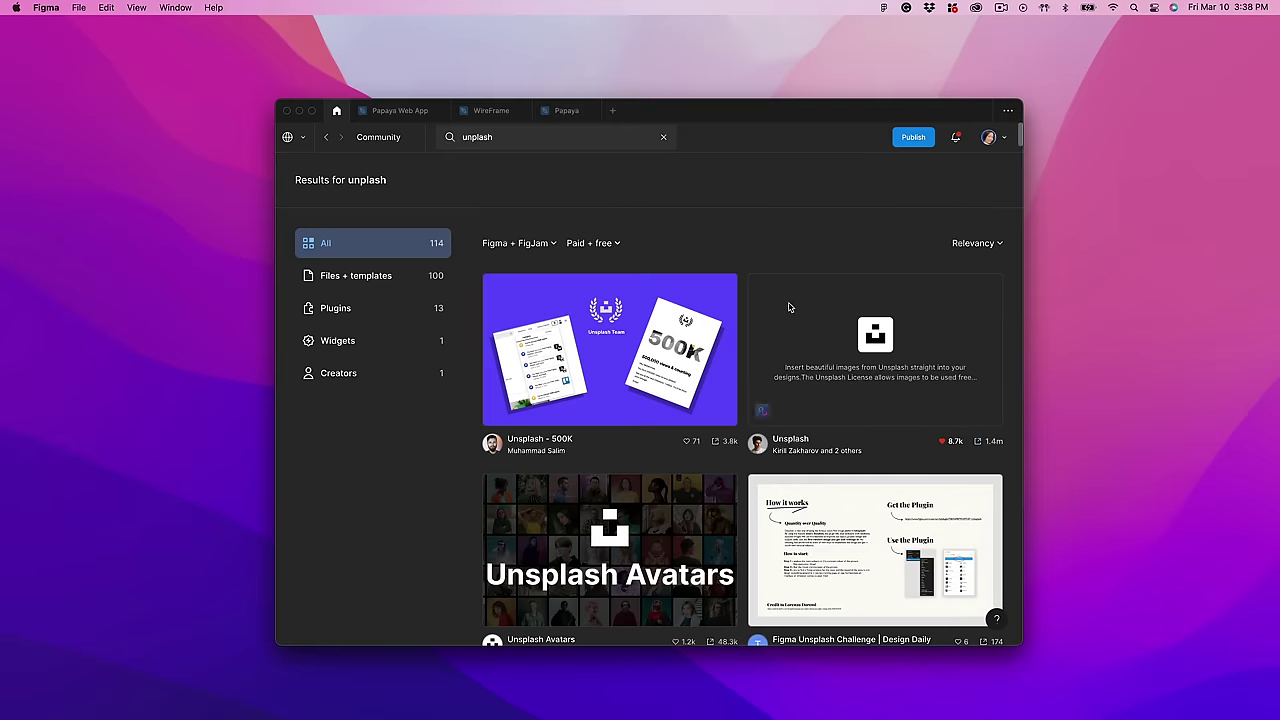
{"action": "left_click", "coordinate": [801, 335]}
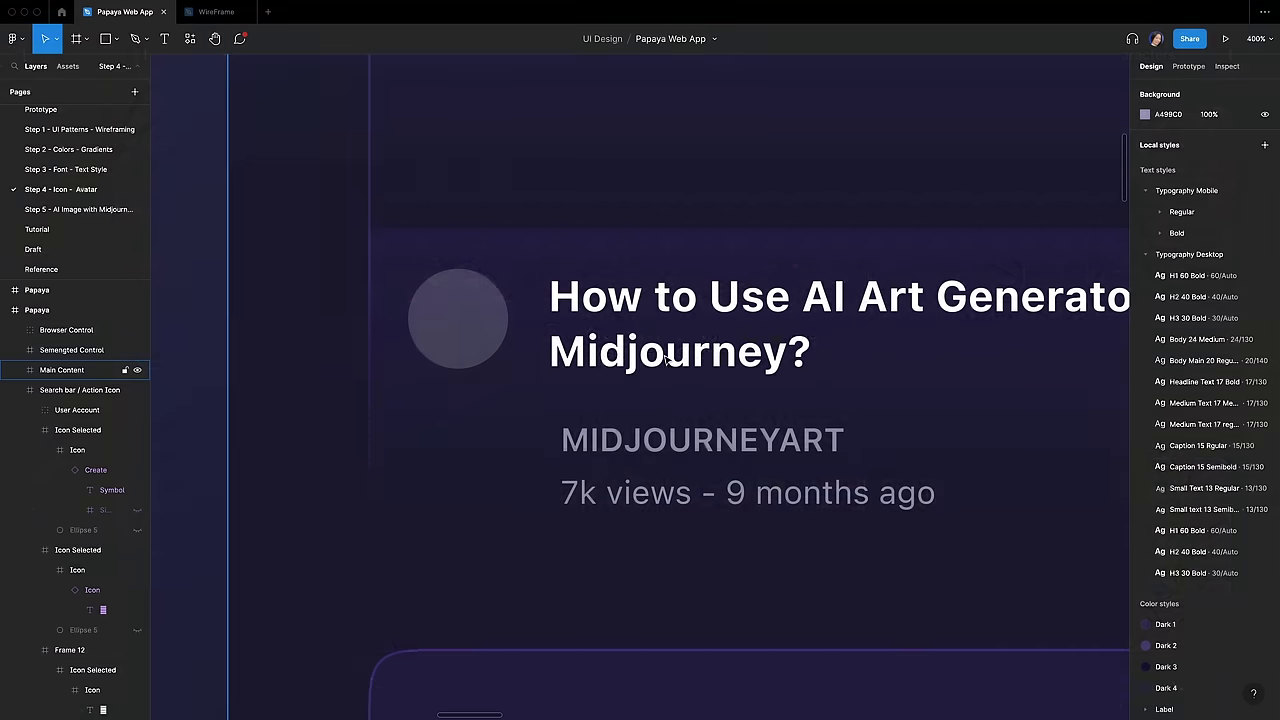
Step: Run the Unsplash plugin on the avatar circle of the Midjourney video card and browse its abstract images
{"action": "left_click", "coordinate": [480, 320]}
{"action": "right_click", "coordinate": [478, 320]}
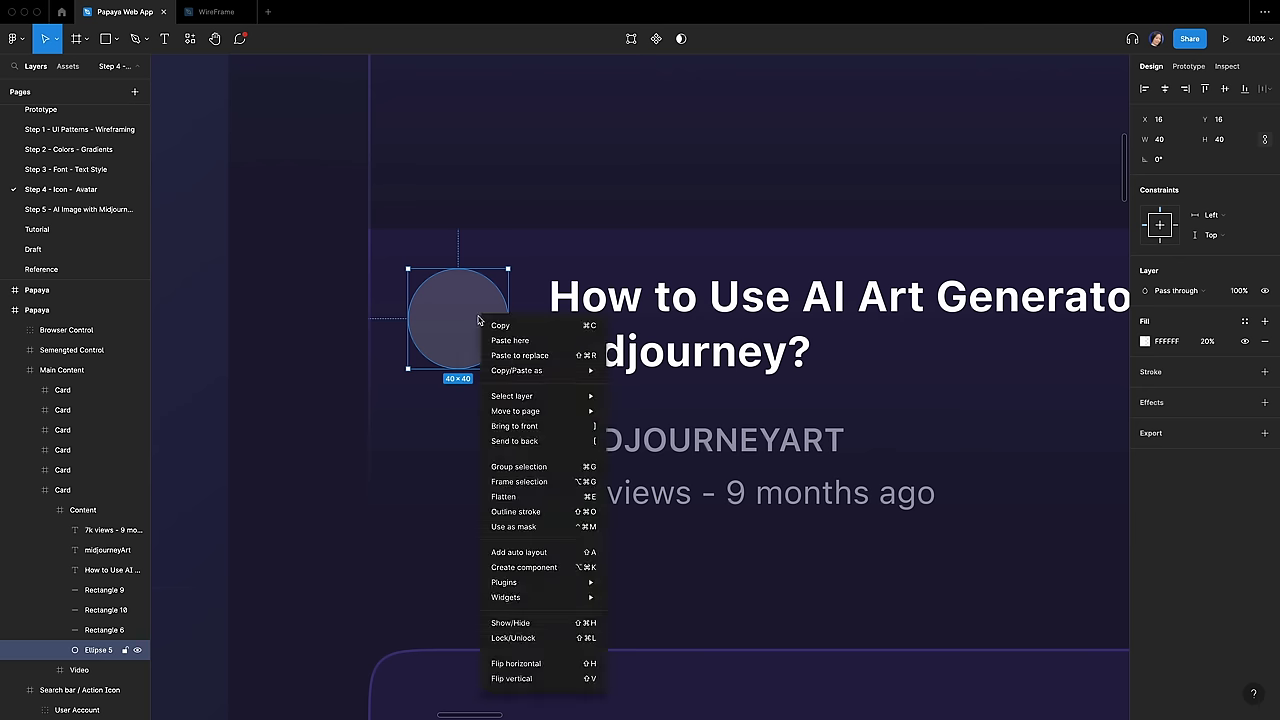
{"action": "mouse_move", "coordinate": [578, 596]}
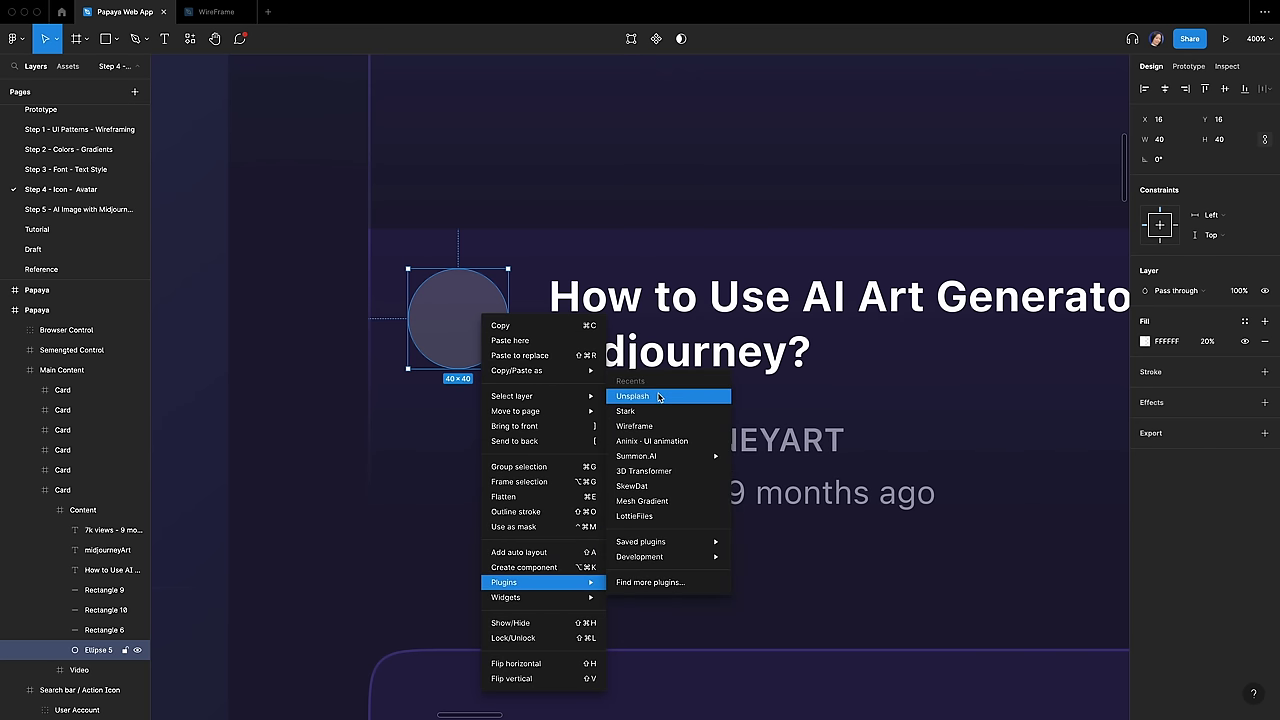
{"action": "left_click", "coordinate": [661, 399]}
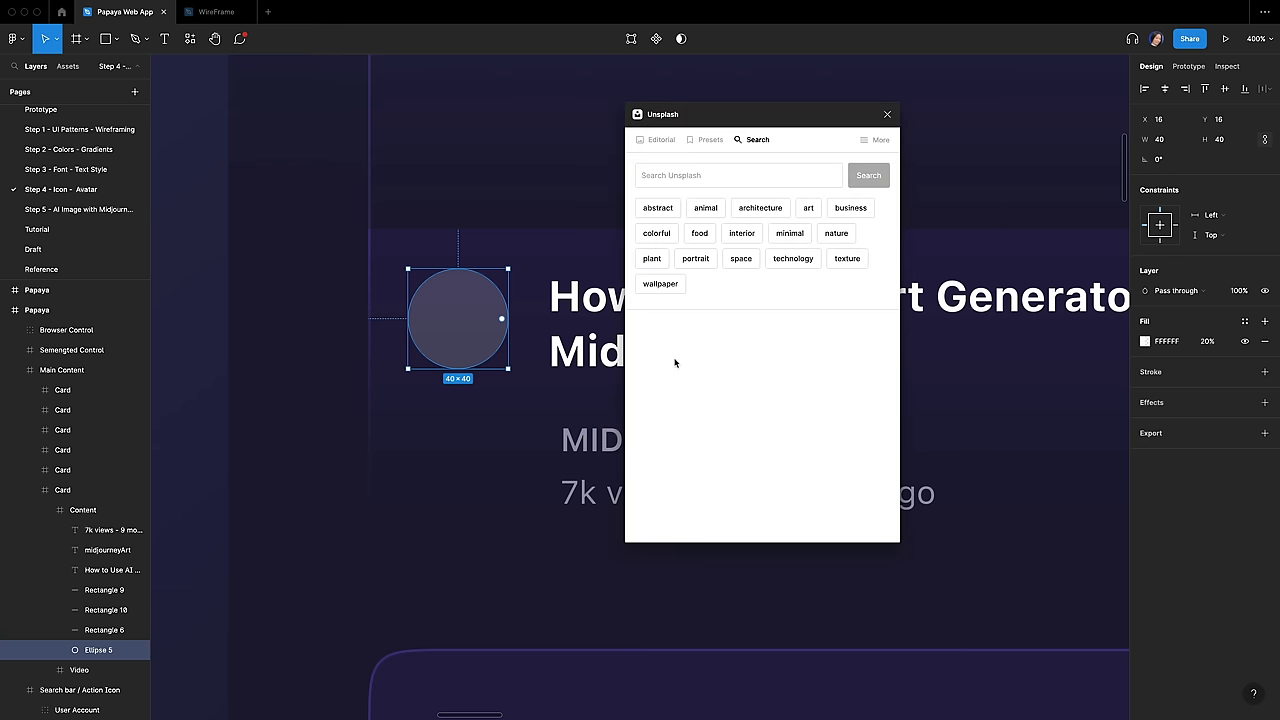
{"action": "left_click", "coordinate": [658, 209]}
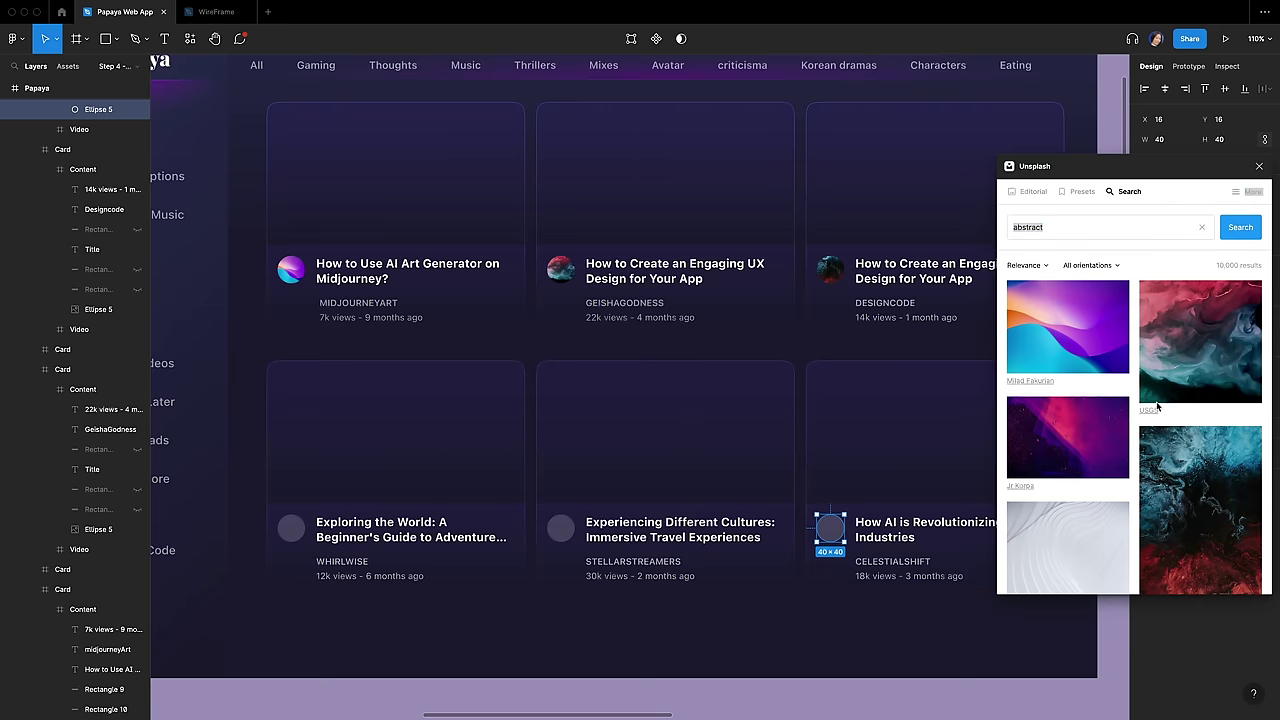
Step: Fill the avatar circles of the second-row video cards with different abstract Unsplash images
{"action": "scroll", "coordinate": [1134, 400], "scroll_direction": "down", "scroll_amount": 4}
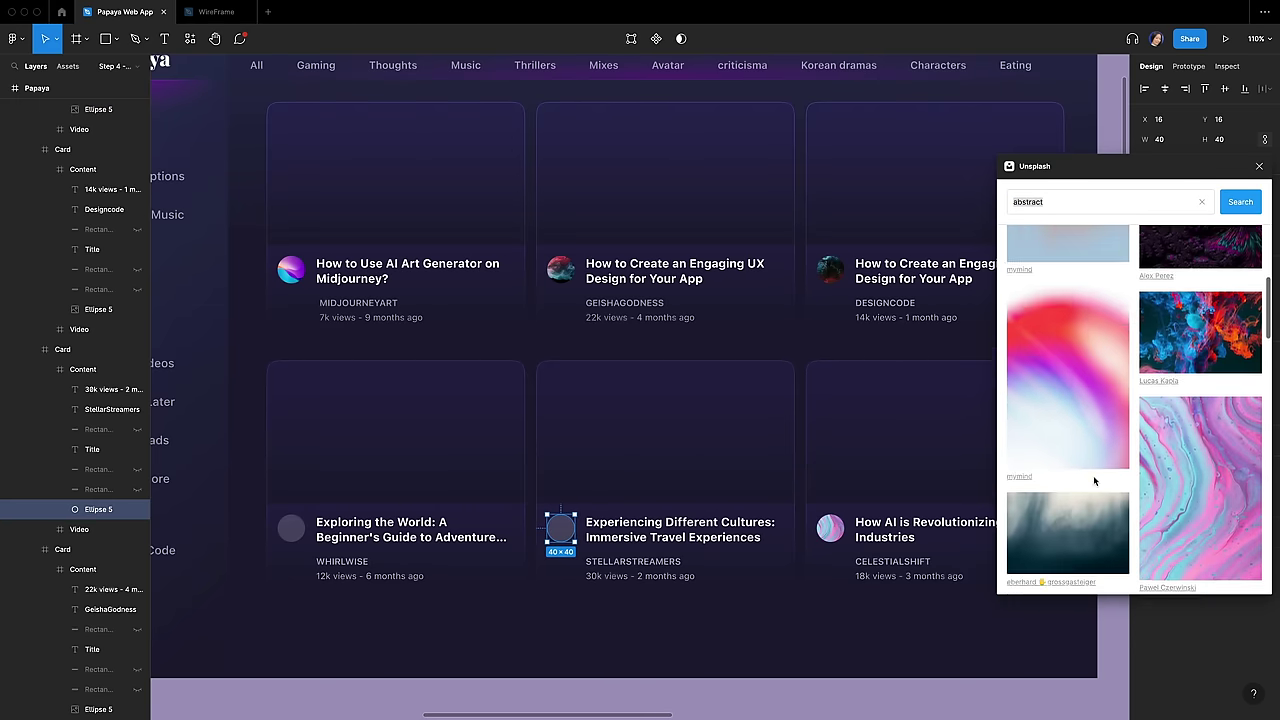
{"action": "scroll", "coordinate": [1094, 481], "scroll_direction": "down", "scroll_amount": 3}
{"action": "left_click", "coordinate": [291, 527]}
{"action": "scroll", "coordinate": [1201, 483], "scroll_direction": "down", "scroll_amount": 3}
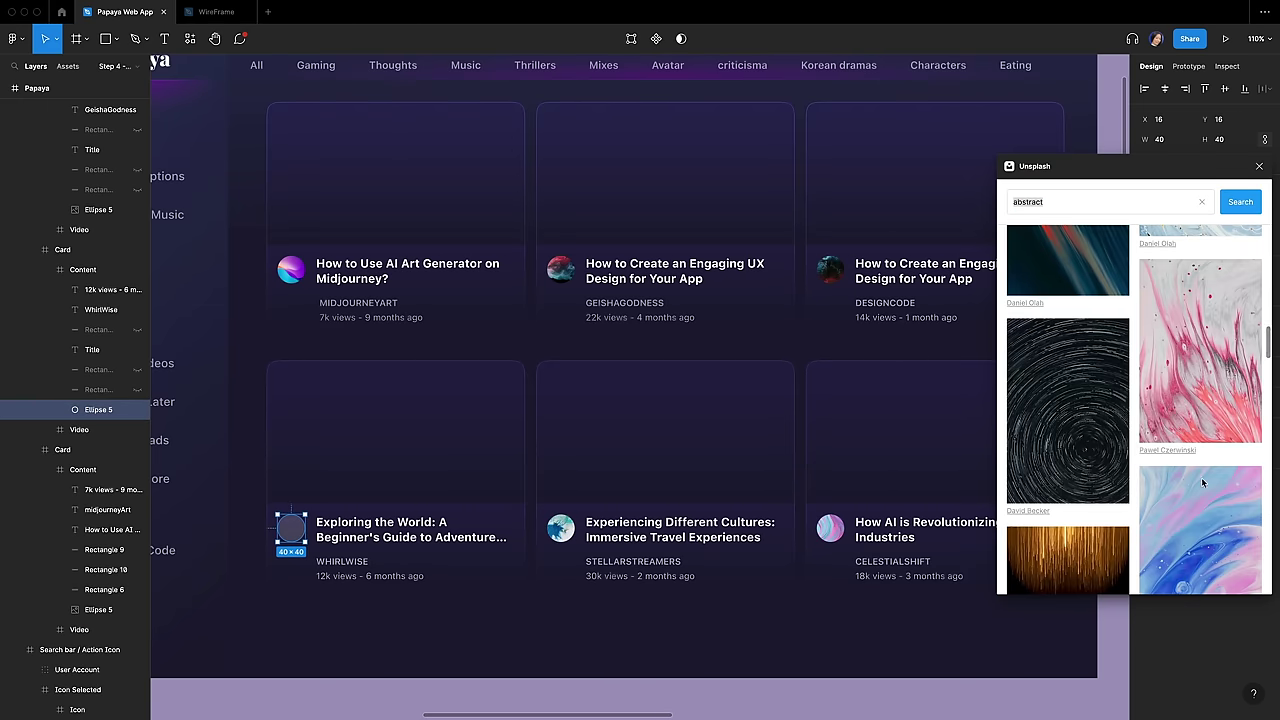
{"action": "left_click", "coordinate": [1201, 483]}
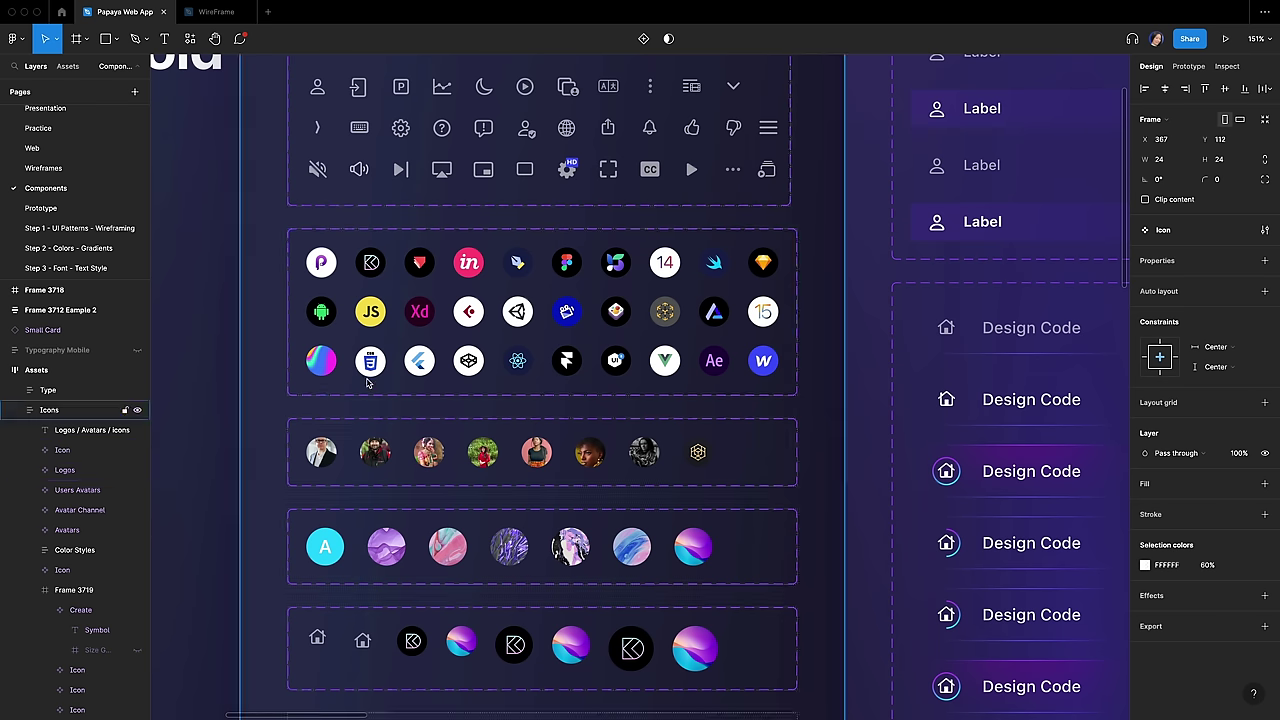
Step: Place the Spline, Figma, DesignCode and Sketch logo components from the local assets on the canvas beside the Subscriptions list
{"action": "left_click", "coordinate": [68, 66]}
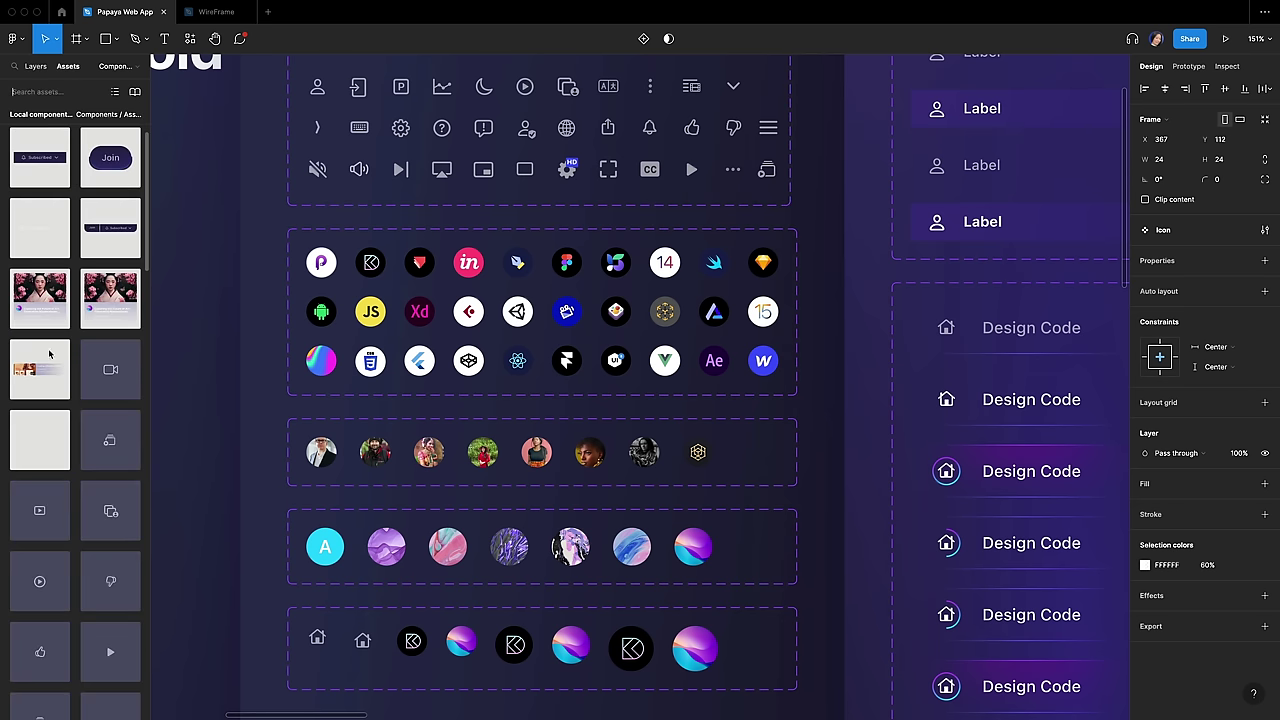
{"action": "scroll", "coordinate": [56, 515], "scroll_direction": "down", "scroll_amount": 5}
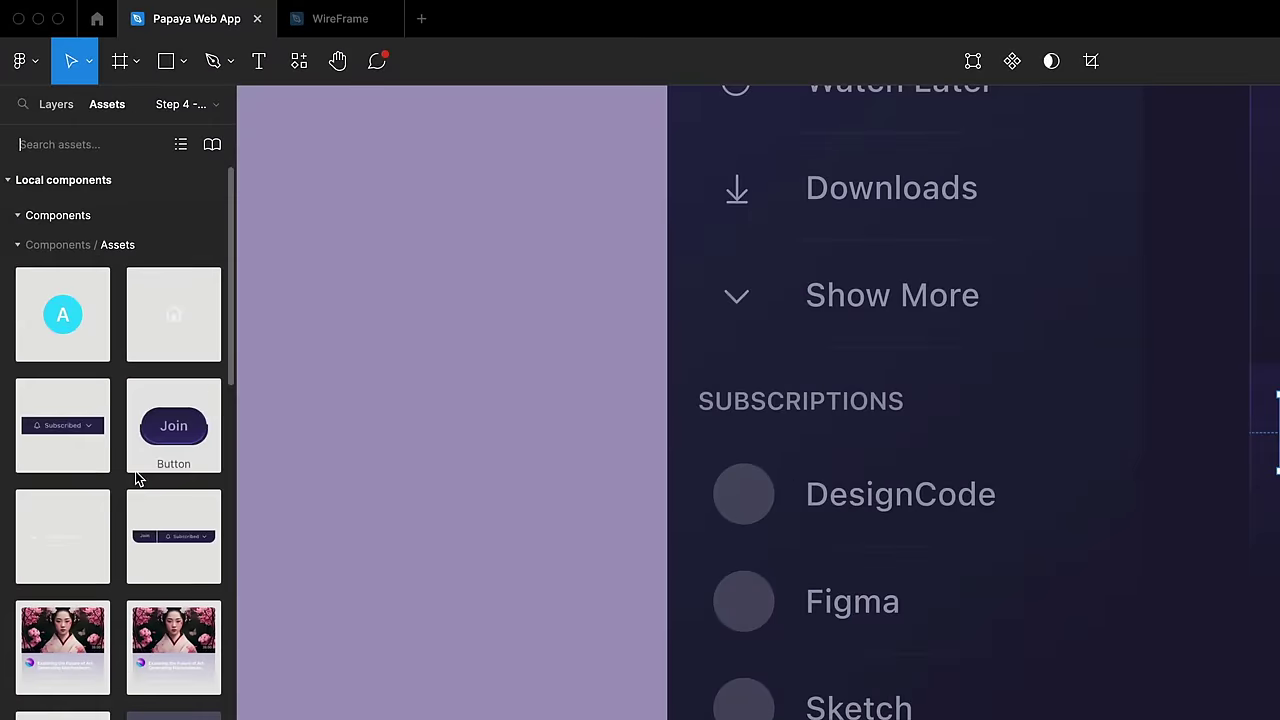
{"action": "scroll", "coordinate": [85, 298], "scroll_direction": "down", "scroll_amount": 5}
{"action": "scroll", "coordinate": [136, 477], "scroll_direction": "down", "scroll_amount": 10}
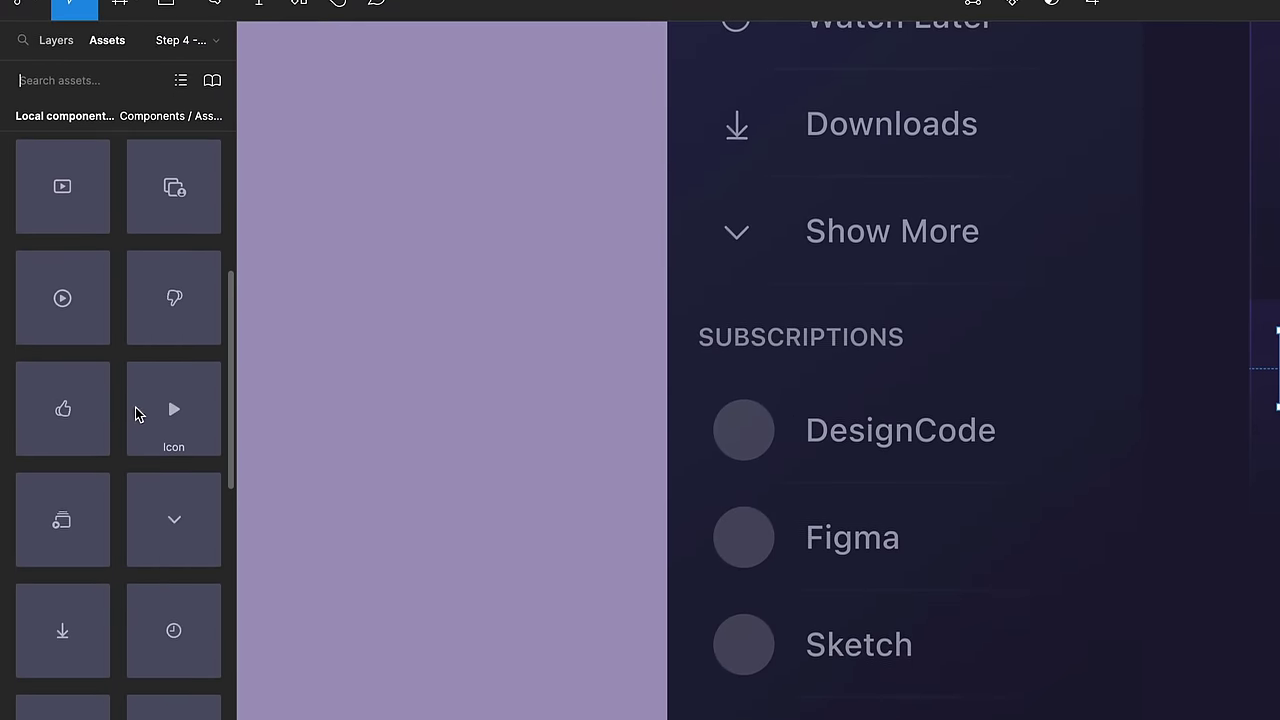
{"action": "scroll", "coordinate": [137, 334], "scroll_direction": "down", "scroll_amount": 10}
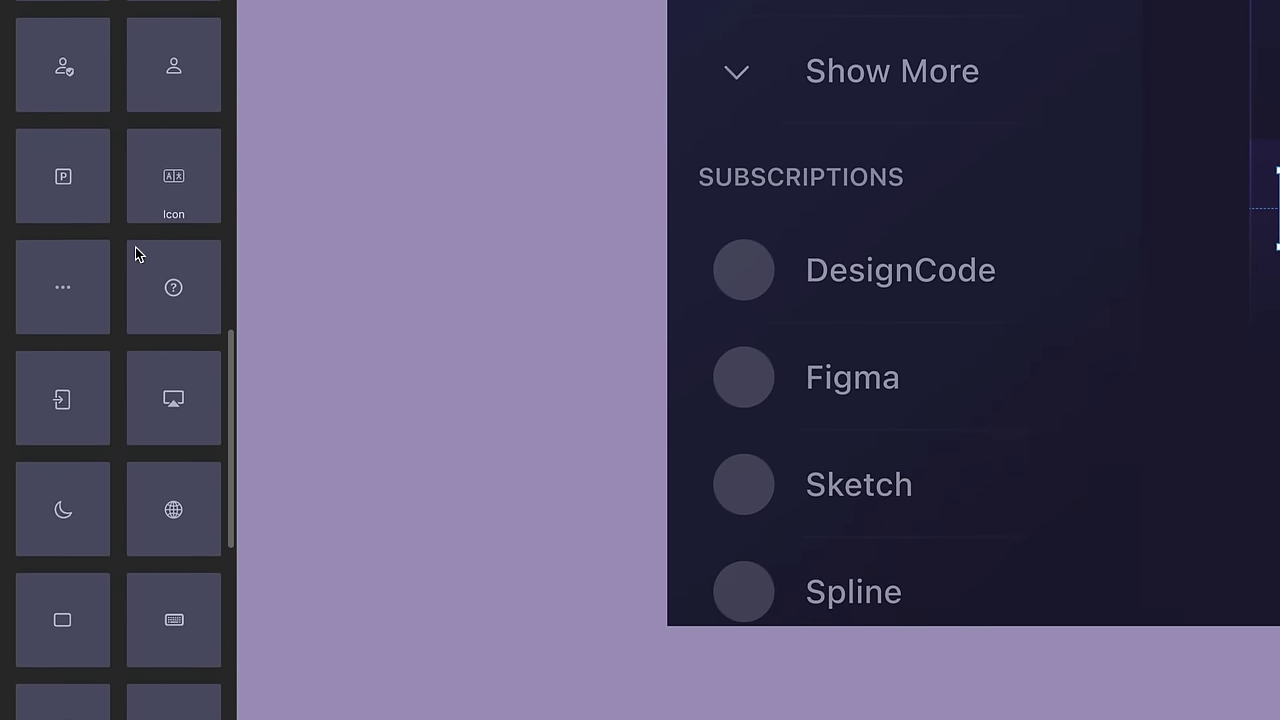
{"action": "scroll", "coordinate": [135, 173], "scroll_direction": "down", "scroll_amount": 10}
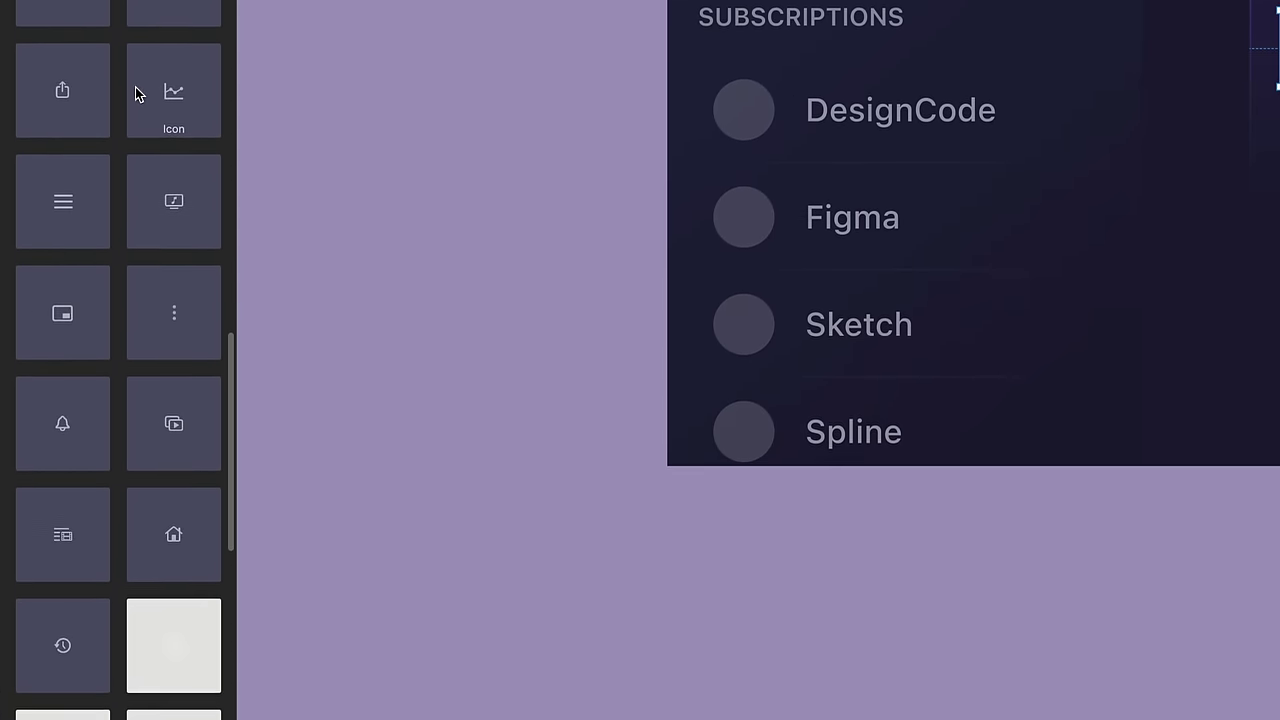
{"action": "left_click_drag", "start_coordinate": [60, 546], "coordinate": [351, 500]}
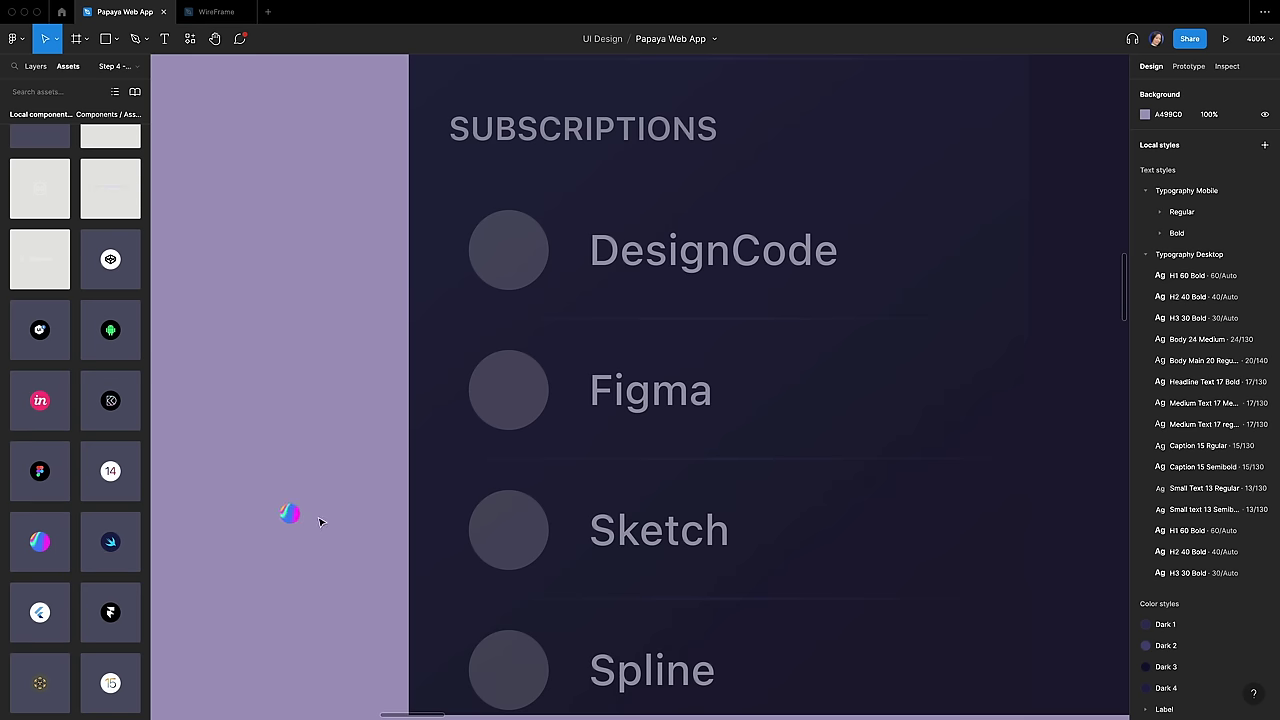
{"action": "left_click_drag", "start_coordinate": [42, 471], "coordinate": [321, 412]}
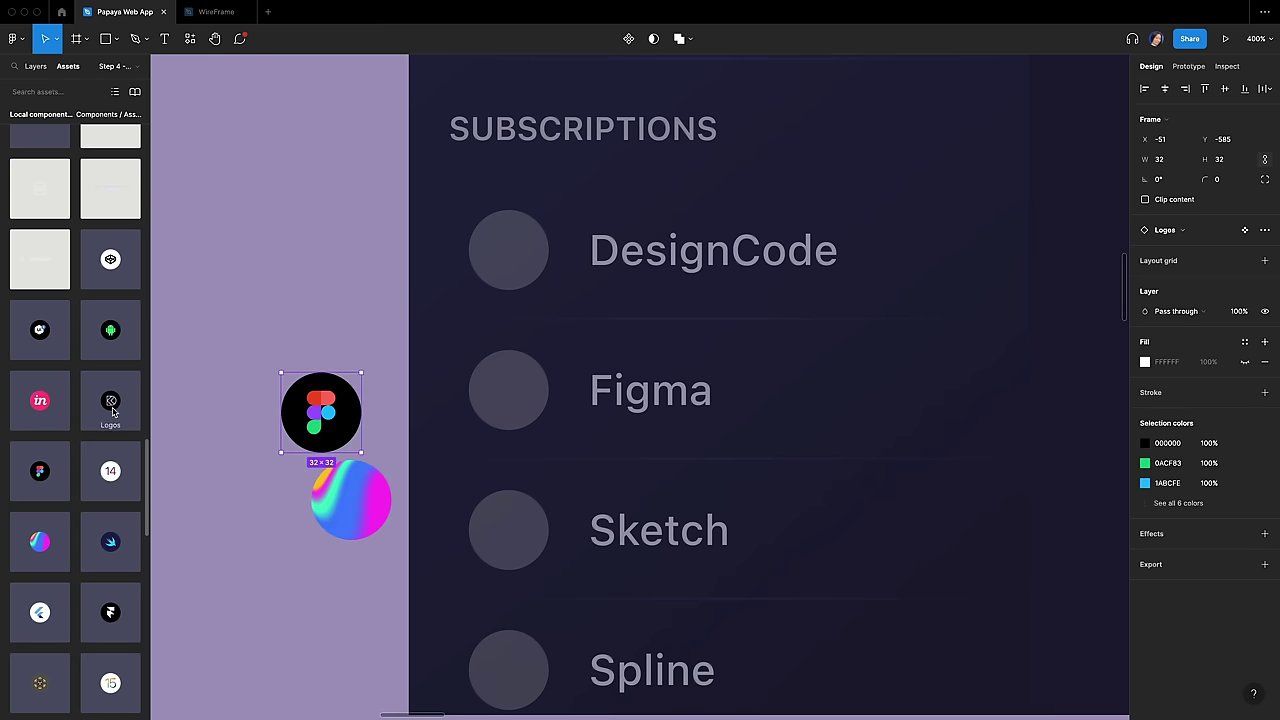
{"action": "left_click_drag", "start_coordinate": [110, 400], "coordinate": [253, 490]}
{"action": "scroll", "coordinate": [73, 561], "scroll_direction": "down", "scroll_amount": 5}
{"action": "mouse_move", "coordinate": [39, 510]}
{"action": "left_mouse_down"}
{"action": "mouse_move", "coordinate": [106, 587]}
{"action": "mouse_move", "coordinate": [313, 607]}
{"action": "left_mouse_up"}
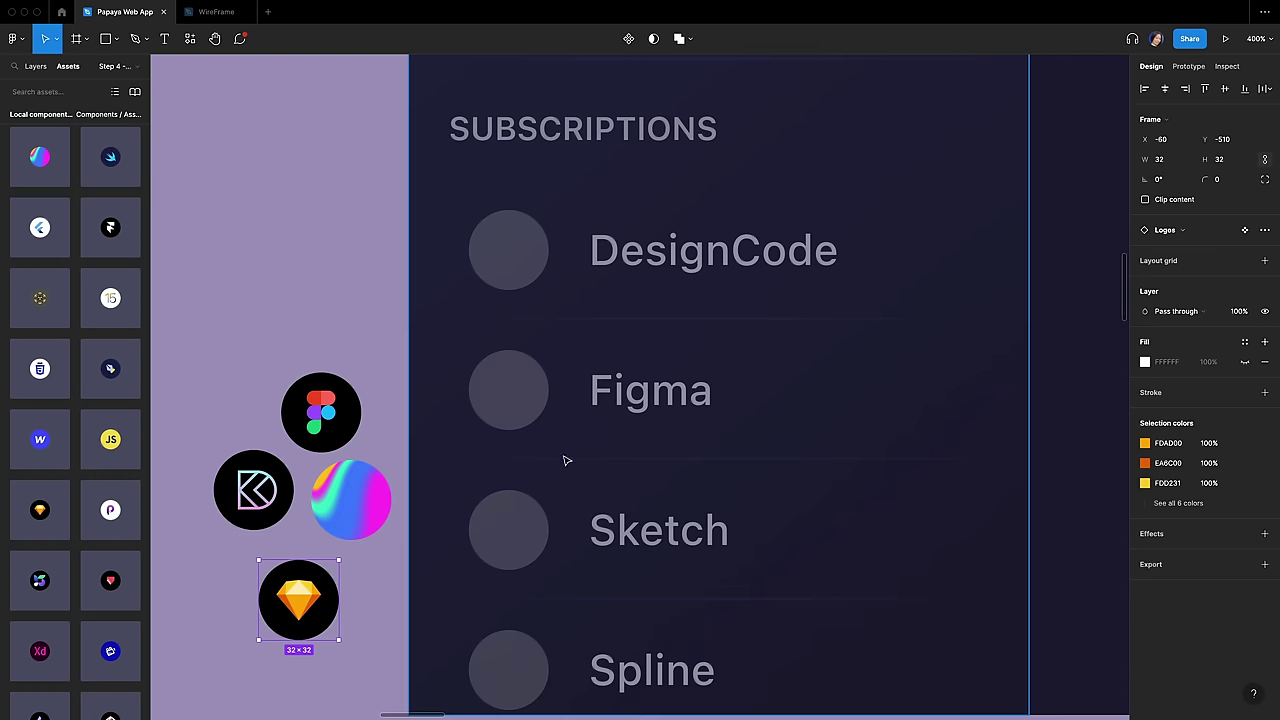
Step: Replace the placeholder circles beside Sketch and Figma in the Subscriptions list with copies of their matching logos
{"action": "left_click", "coordinate": [508, 530]}
{"action": "right_click", "coordinate": [508, 530]}
{"action": "left_click", "coordinate": [573, 387]}
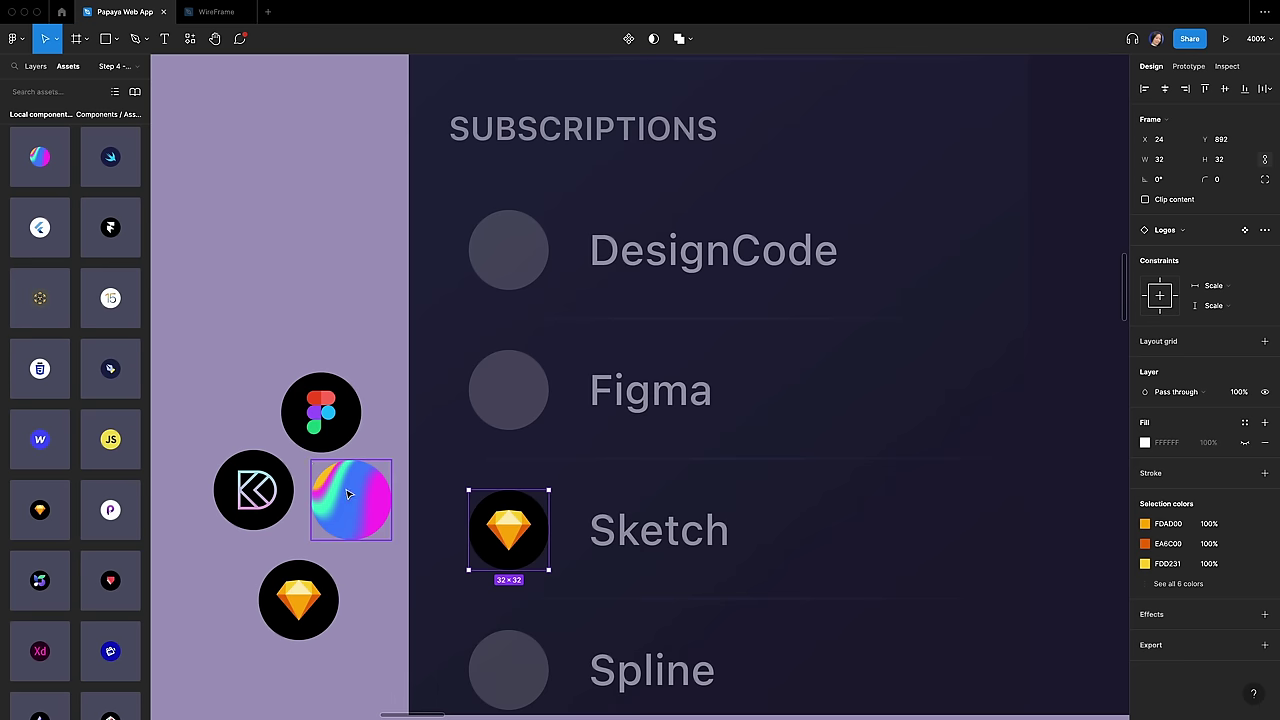
{"action": "left_click", "coordinate": [321, 411]}
{"action": "right_click", "coordinate": [538, 395]}
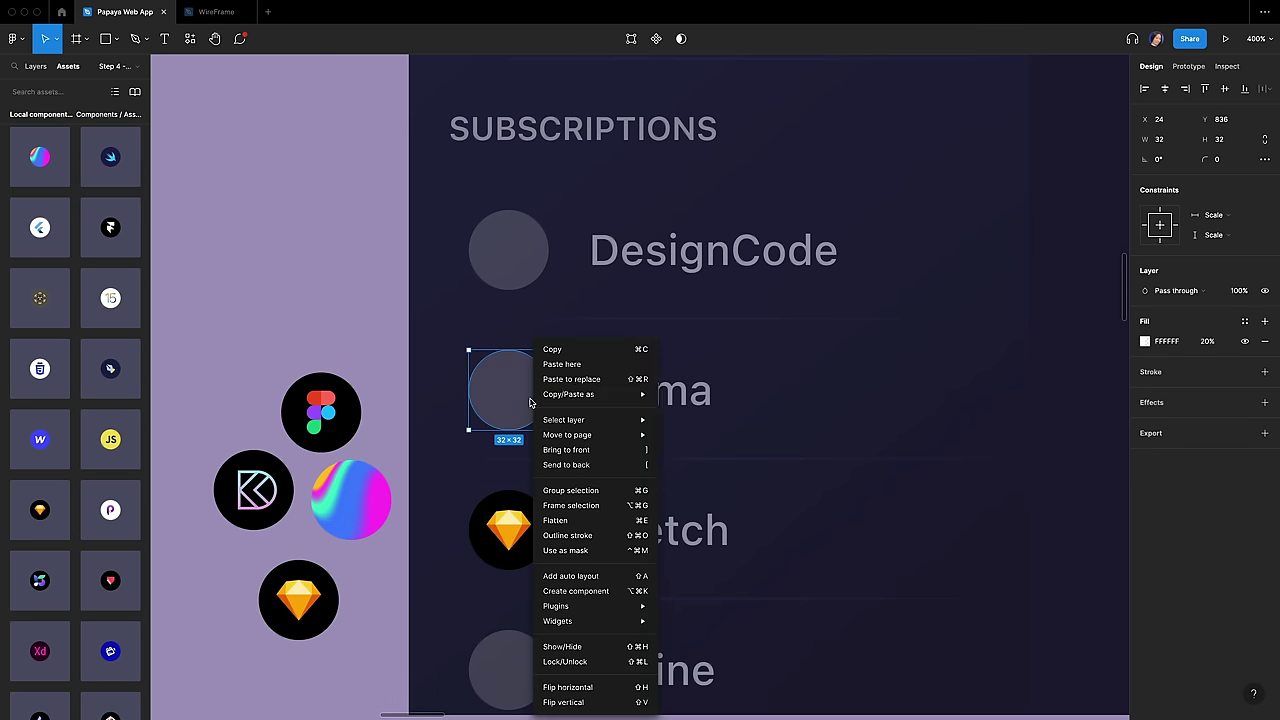
{"action": "left_click", "coordinate": [586, 380]}
Step: Replace the placeholder circles beside DesignCode and Spline with copies of their matching logos, and delete the spare logos beside the Subscriptions list
{"action": "left_click", "coordinate": [255, 487]}
{"action": "key", "text": "ctrl+c"}
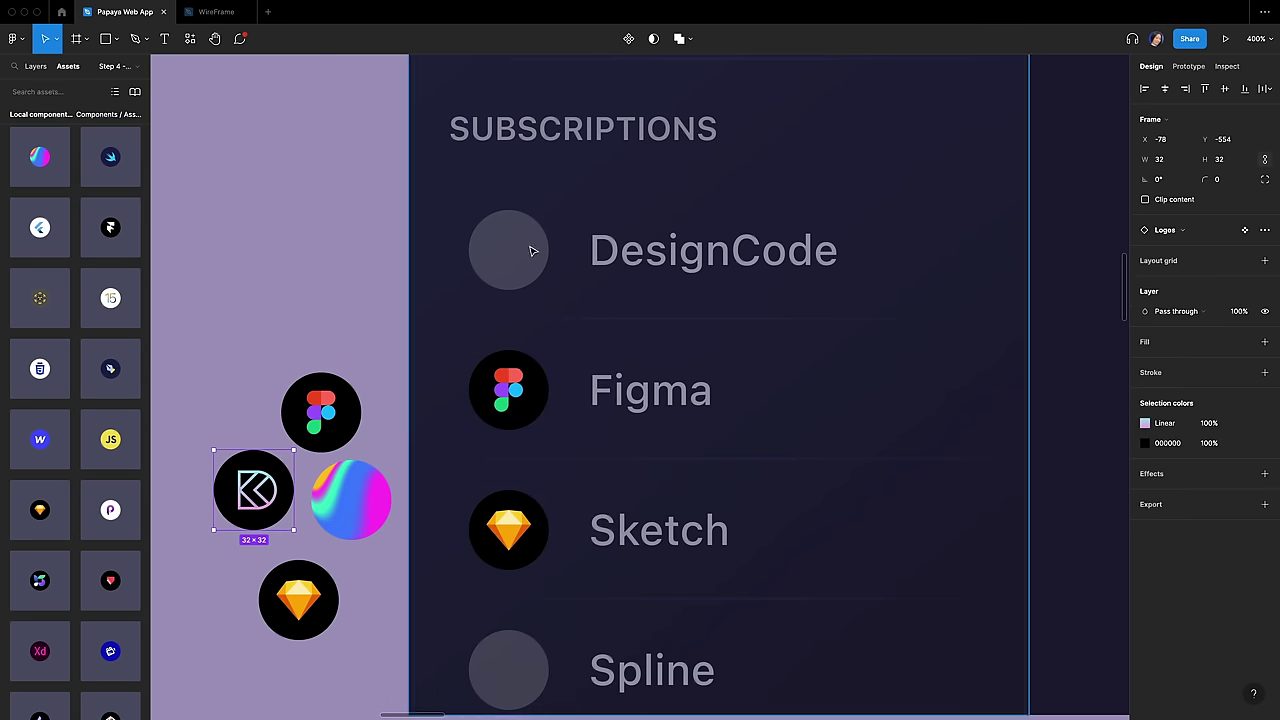
{"action": "right_click", "coordinate": [518, 250]}
{"action": "left_click", "coordinate": [545, 288]}
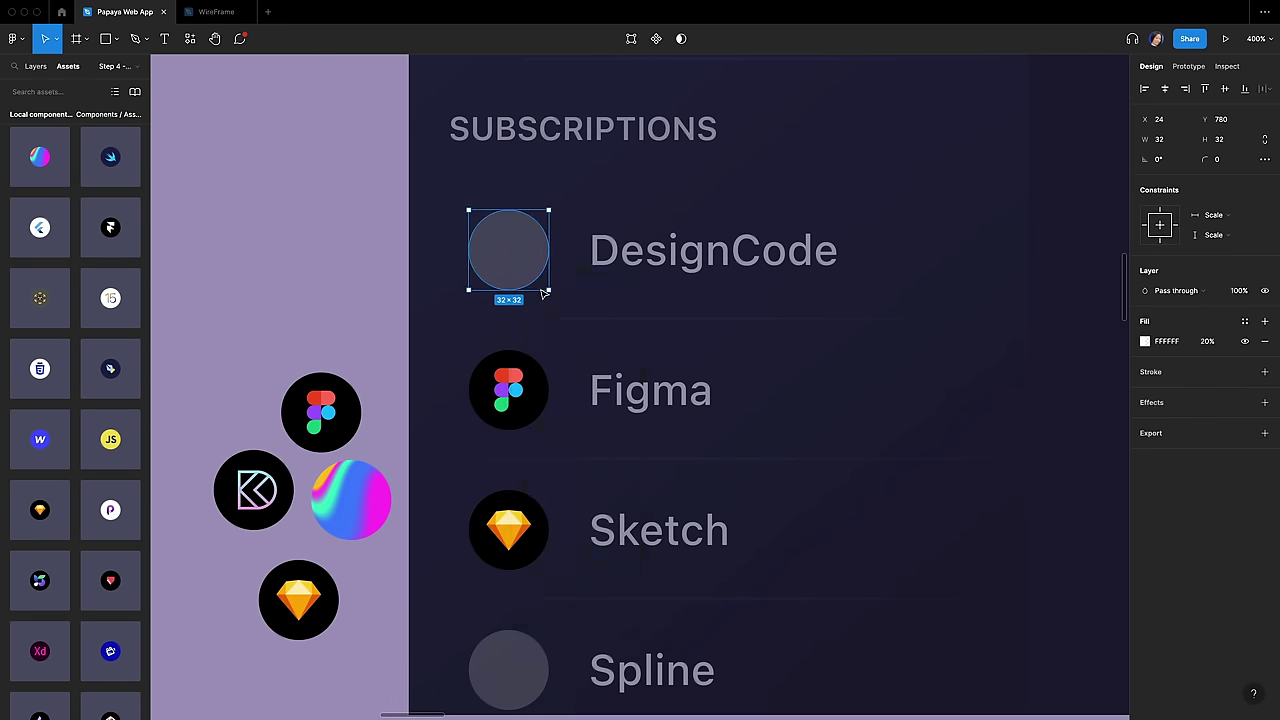
{"action": "left_click", "coordinate": [350, 500]}
{"action": "key", "text": "ctrl+c"}
{"action": "right_click", "coordinate": [503, 665]}
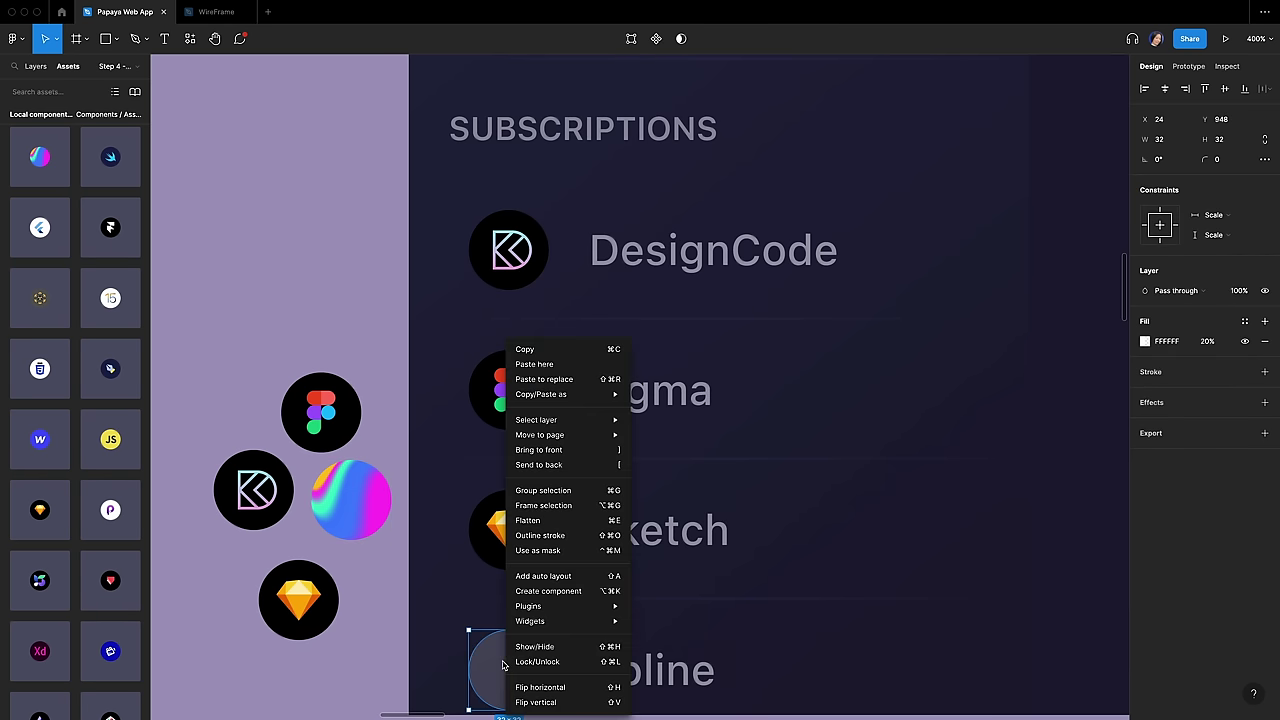
{"action": "left_click", "coordinate": [544, 379]}
{"action": "left_click_drag", "start_coordinate": [182, 330], "coordinate": [358, 633]}
{"action": "key", "text": "Delete"}
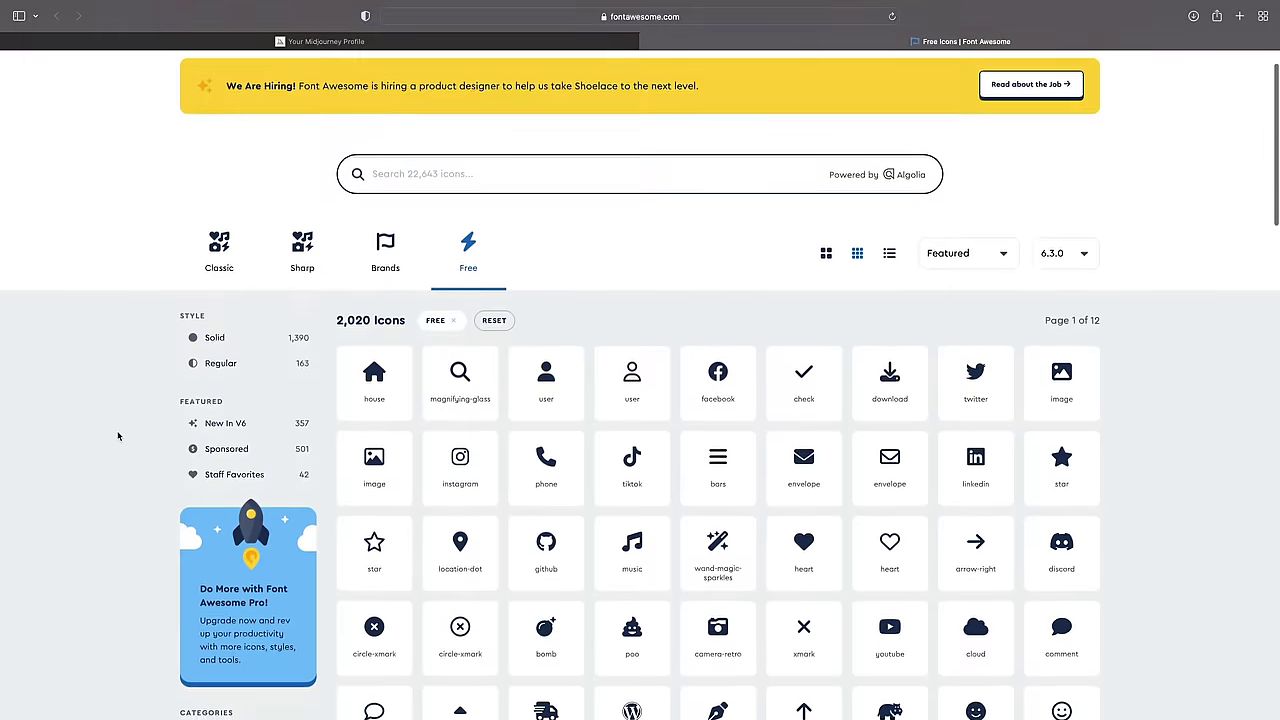
Step: Switch to the Midjourney website, look over the profile gallery and the home page's About section, and open the sign-in
{"action": "scroll", "coordinate": [118, 436], "scroll_direction": "down", "scroll_amount": 4}
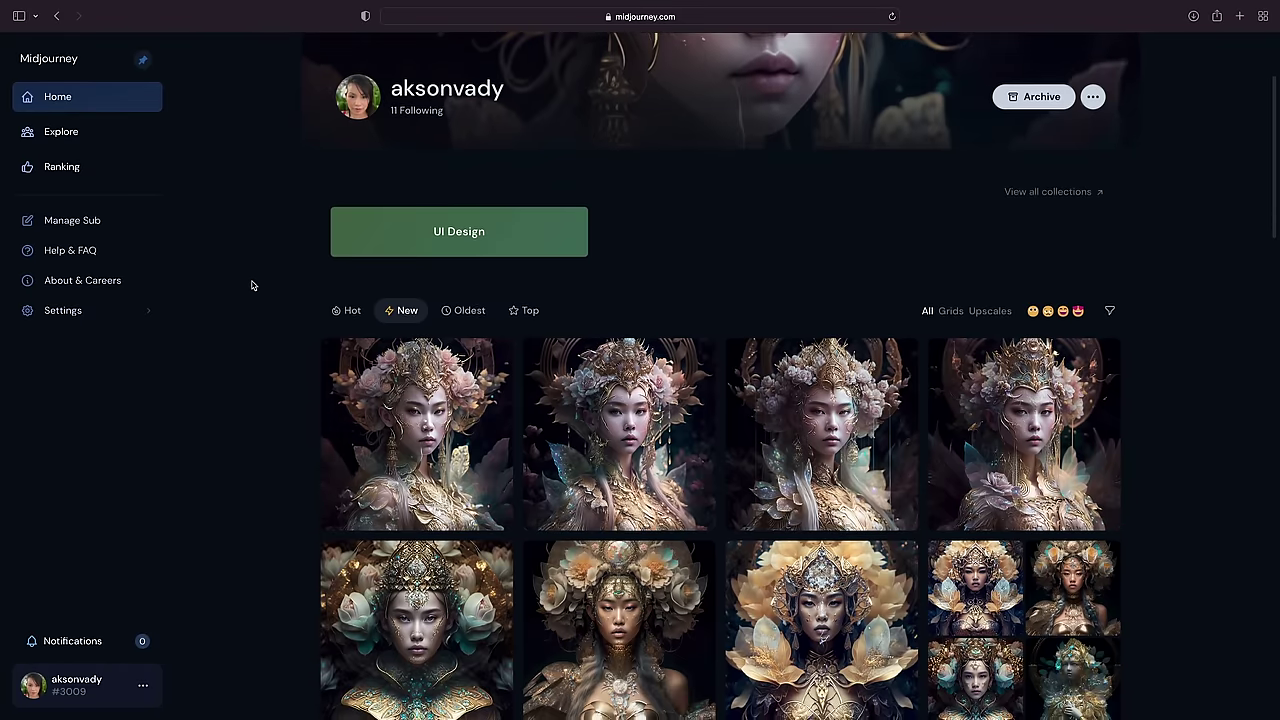
{"action": "scroll", "coordinate": [252, 286], "scroll_direction": "down", "scroll_amount": 15}
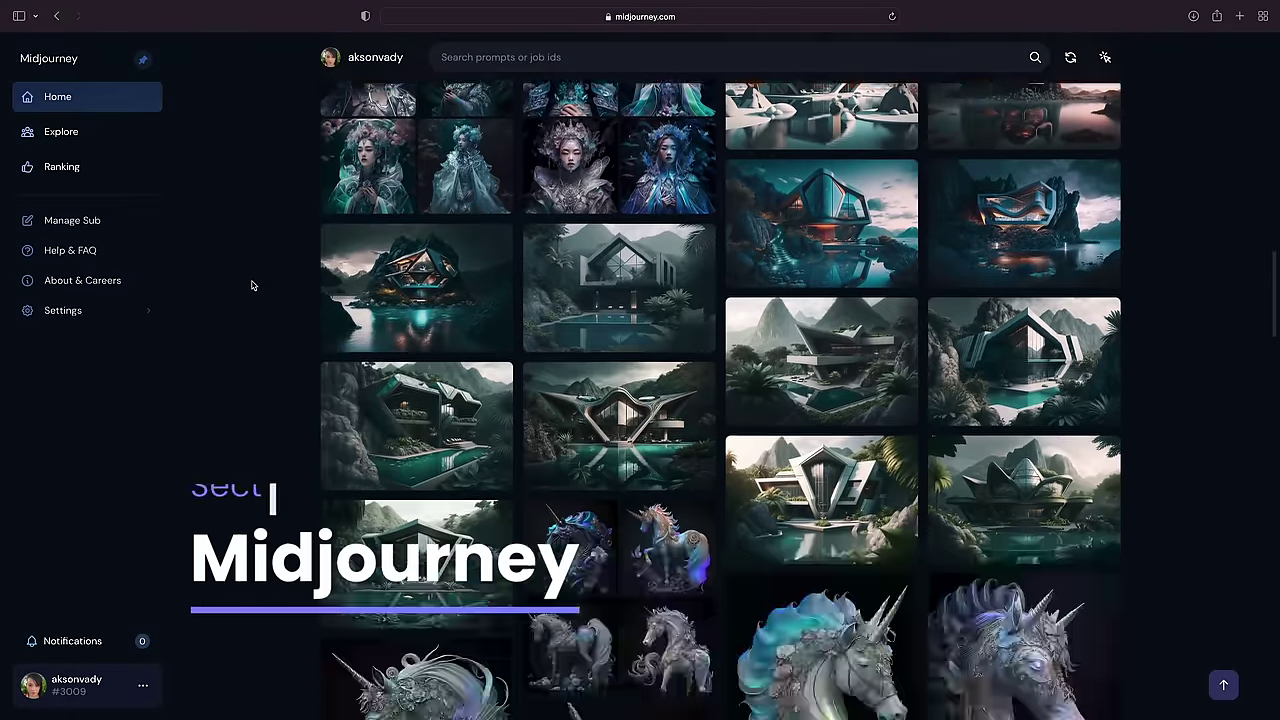
{"action": "scroll", "coordinate": [252, 286], "scroll_direction": "down", "scroll_amount": 8}
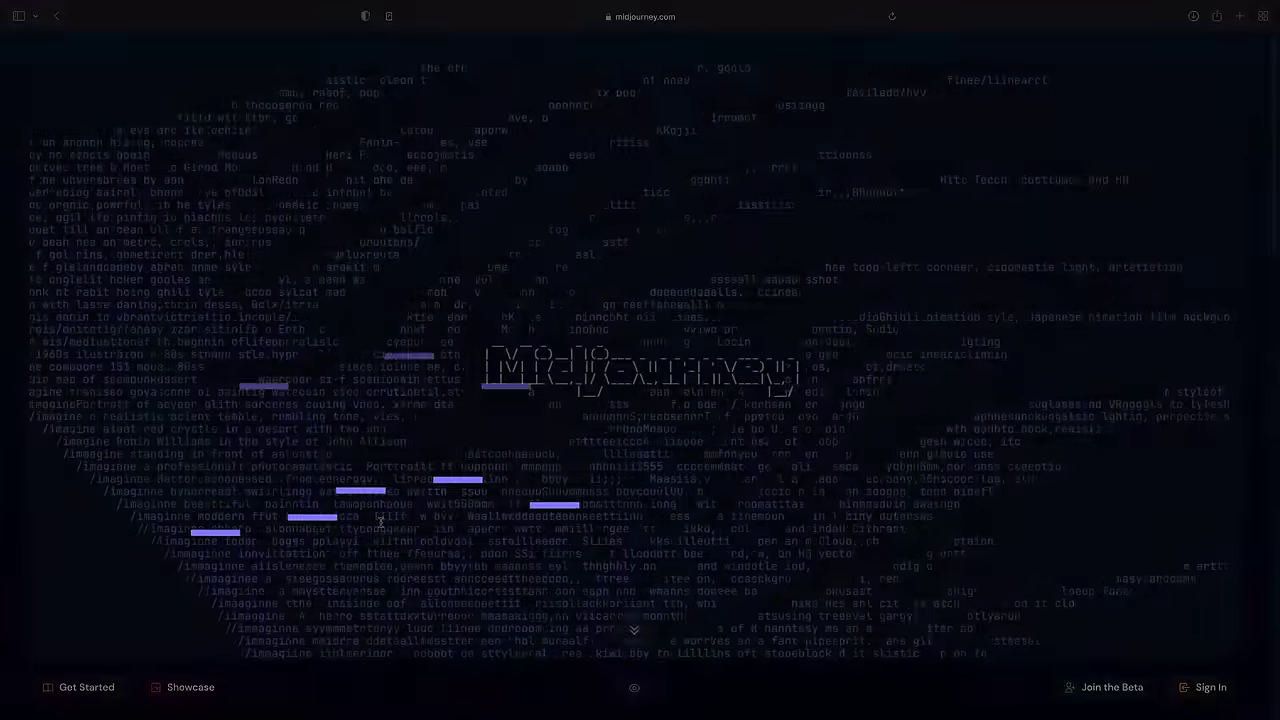
{"action": "scroll", "coordinate": [380, 521], "scroll_direction": "down", "scroll_amount": 5}
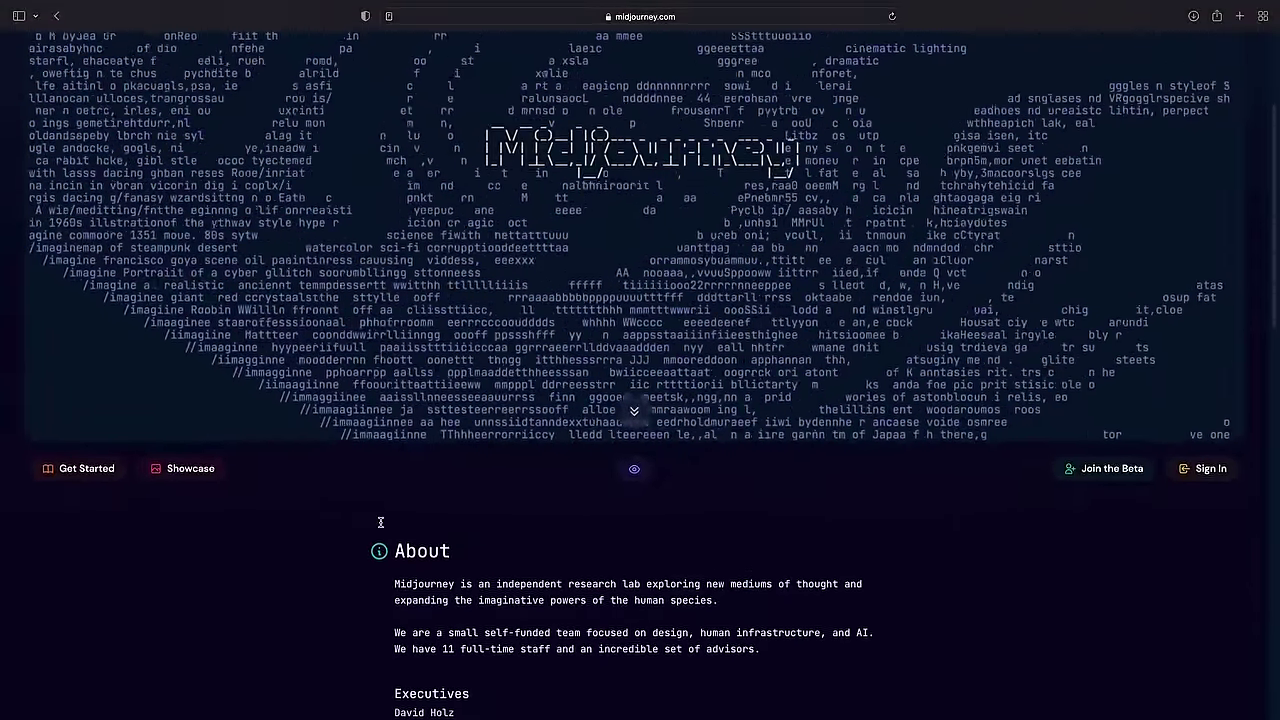
{"action": "scroll", "coordinate": [380, 521], "scroll_direction": "down", "scroll_amount": 2}
{"action": "left_click", "coordinate": [1210, 416]}
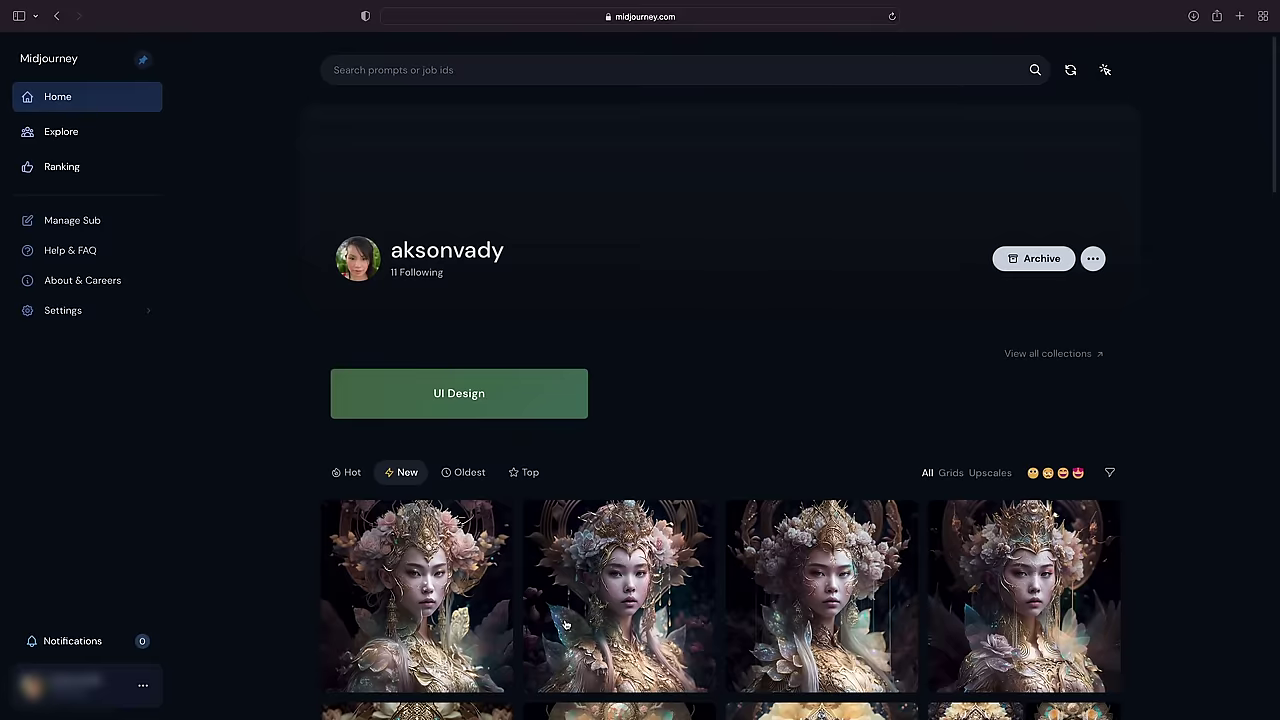
Step: Examine the generated portraits, UI design images and community artworks in the Midjourney galleries
{"action": "scroll", "coordinate": [566, 625], "scroll_direction": "down", "scroll_amount": 10}
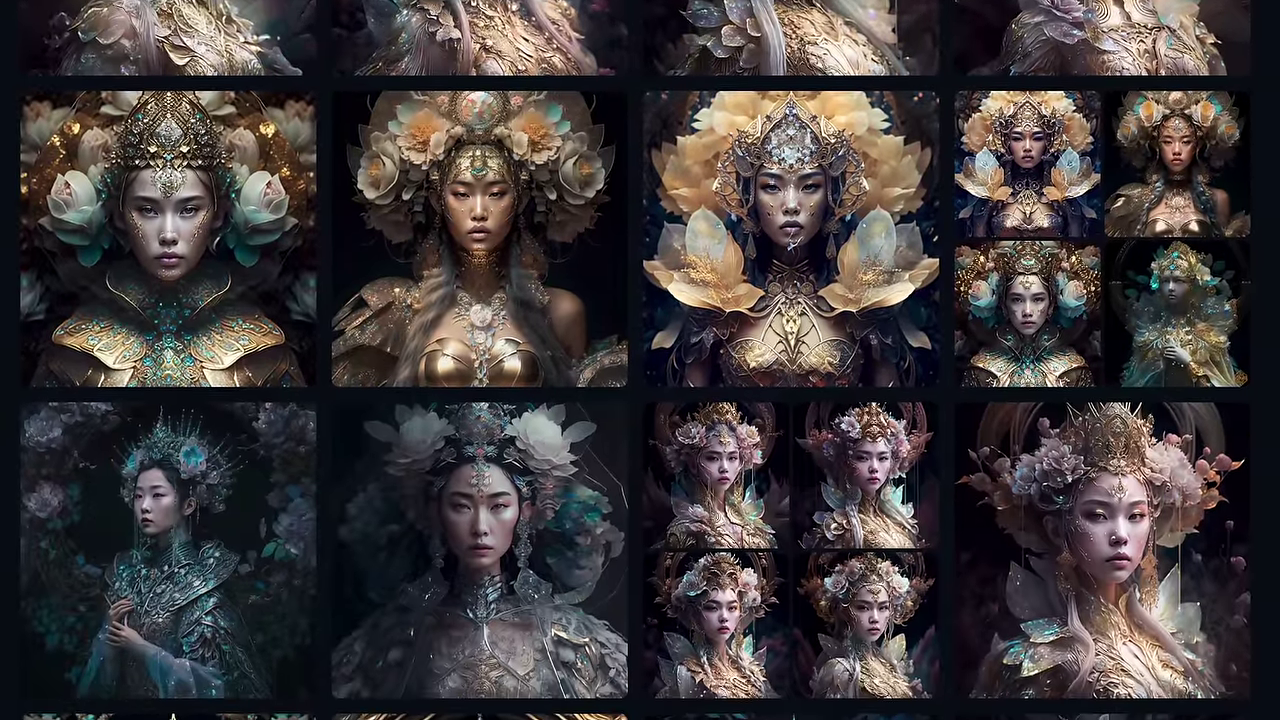
{"action": "scroll", "coordinate": [480, 640], "scroll_direction": "down", "scroll_amount": 5}
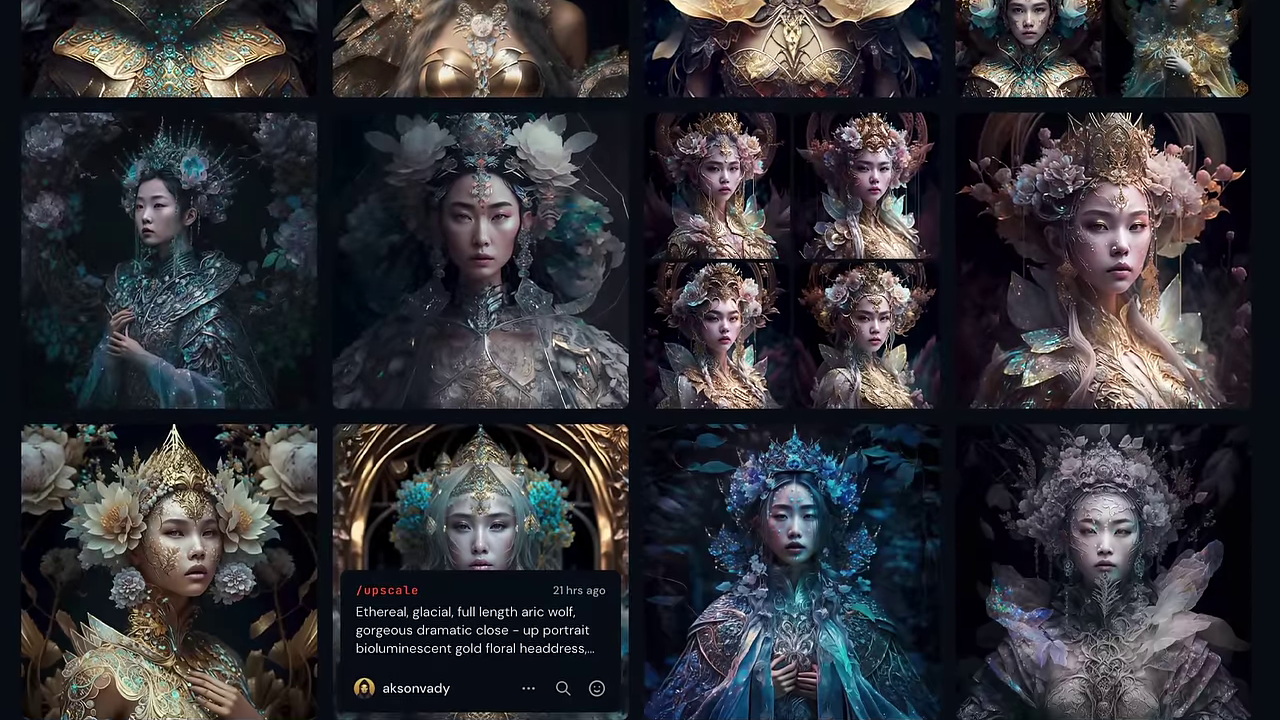
{"action": "scroll", "coordinate": [640, 400], "scroll_direction": "down", "scroll_amount": 2}
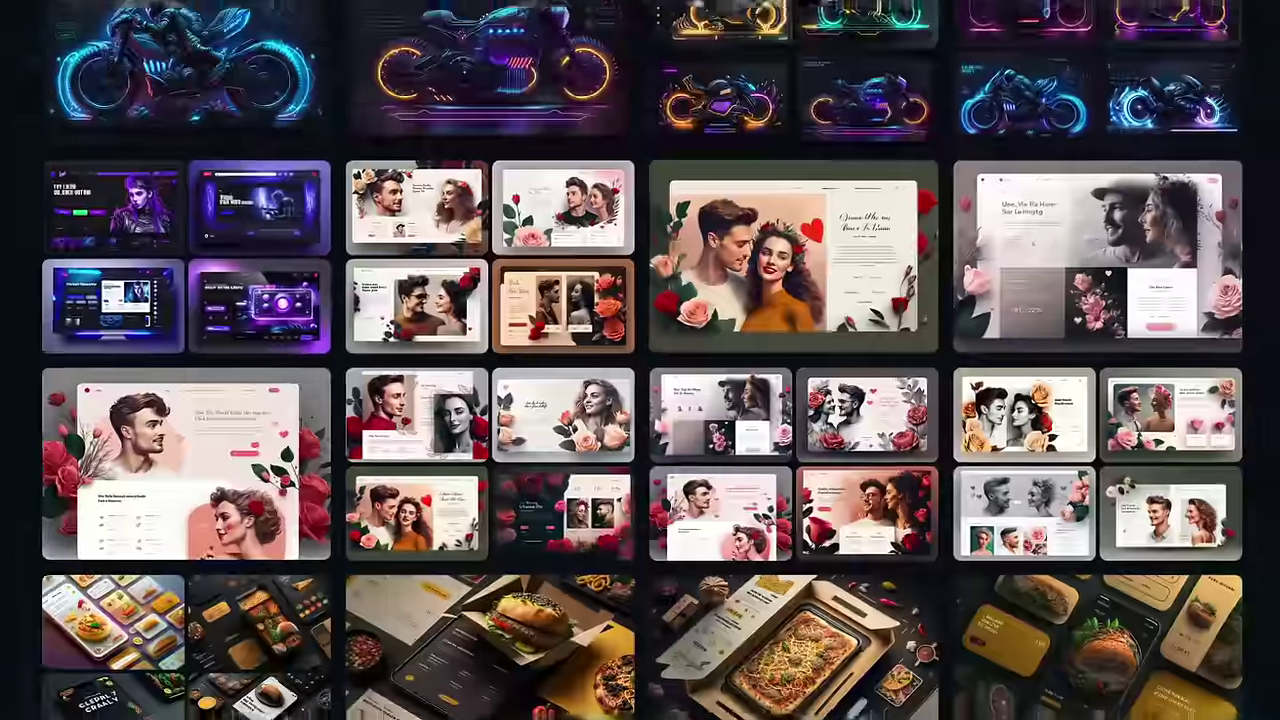
{"action": "scroll", "coordinate": [640, 360], "scroll_direction": "down", "scroll_amount": 3}
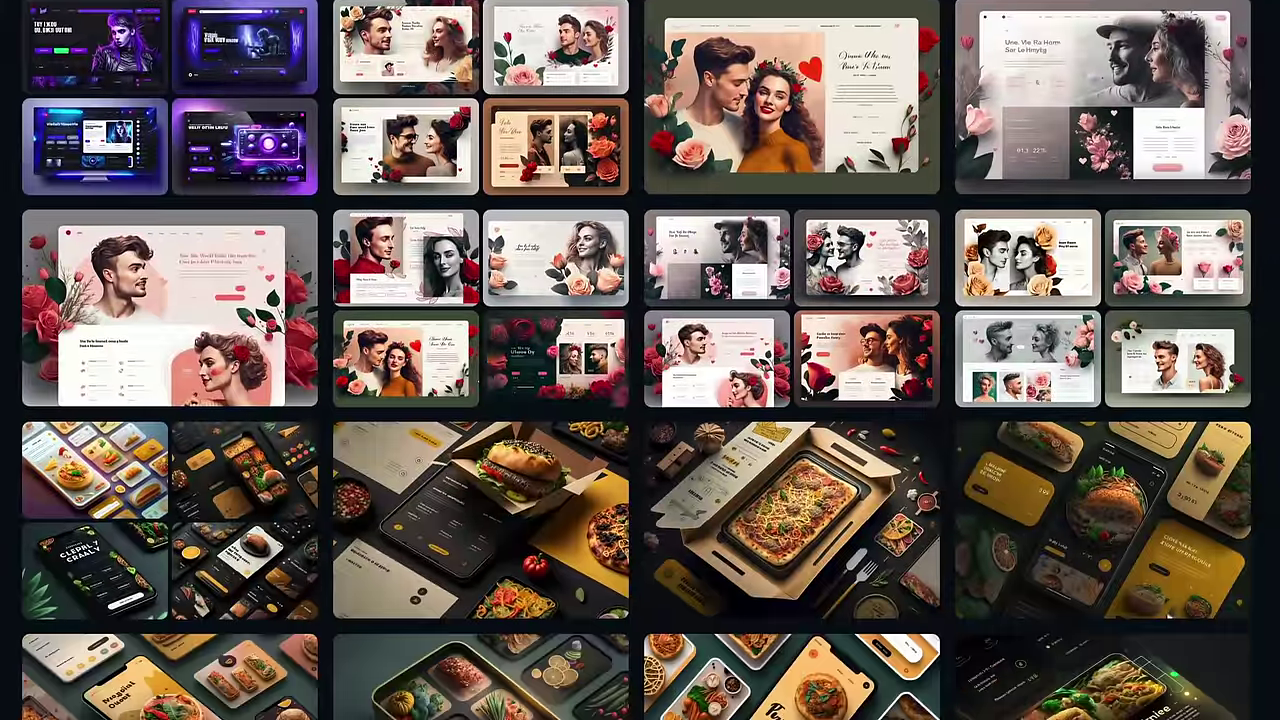
{"action": "scroll", "coordinate": [640, 360], "scroll_direction": "down", "scroll_amount": 2}
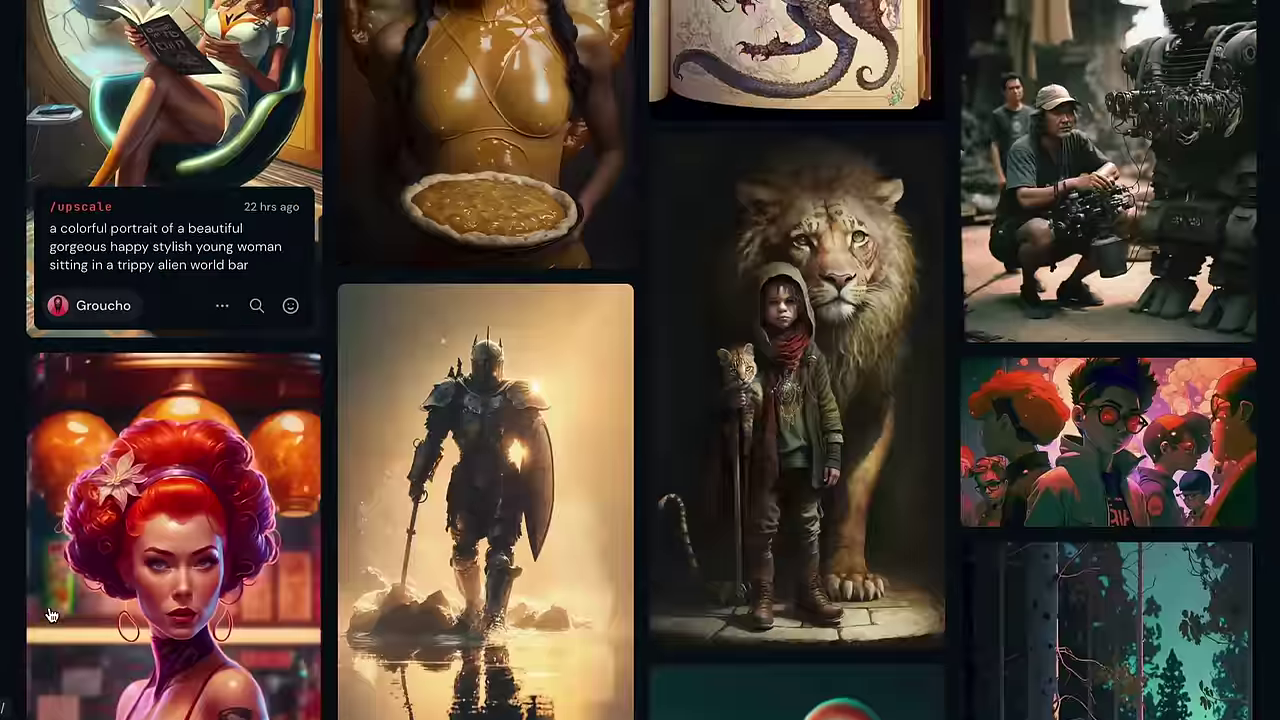
{"action": "scroll", "coordinate": [50, 615], "scroll_direction": "down", "scroll_amount": 4}
{"action": "left_click", "coordinate": [237, 249]}
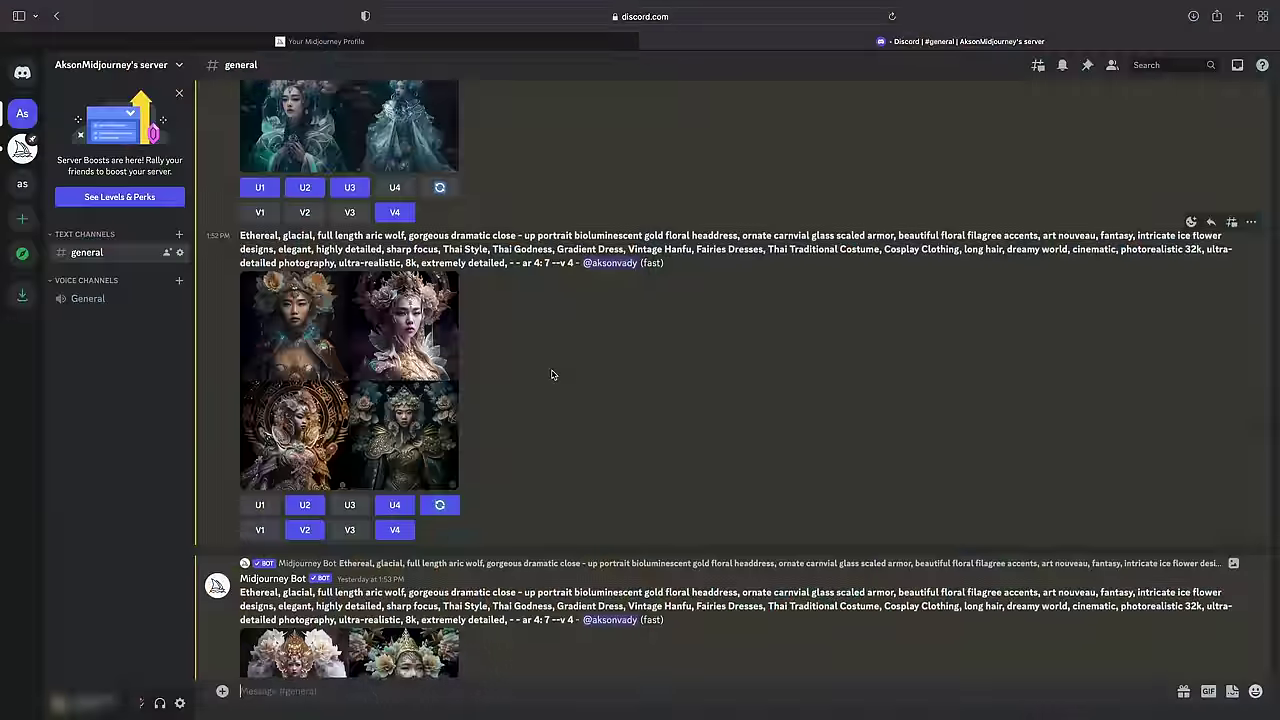
Step: In Discord's general channel, submit an /imagine prompt for a handsome man drinking coffee at his Mac Display in a futuristic office, and open a result grid
{"action": "scroll", "coordinate": [551, 375], "scroll_direction": "down", "scroll_amount": 5}
{"action": "scroll", "coordinate": [551, 375], "scroll_direction": "down", "scroll_amount": 5}
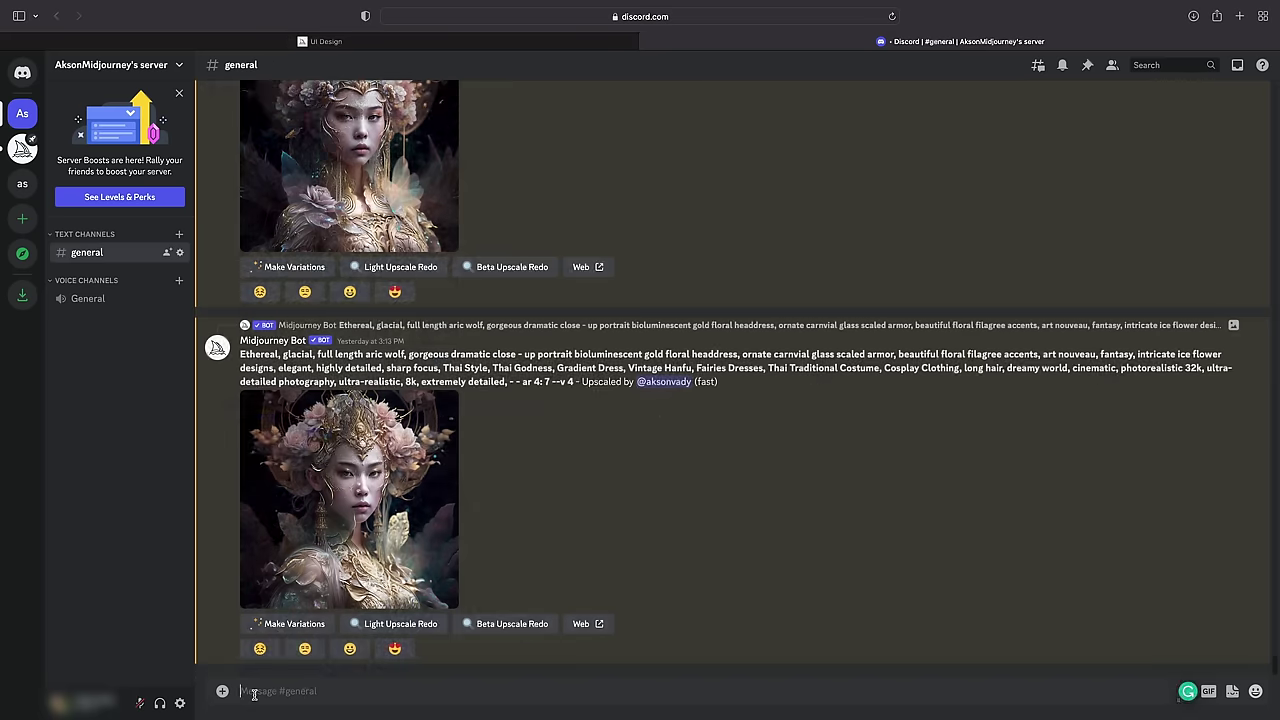
{"action": "type", "text": "/ima"}
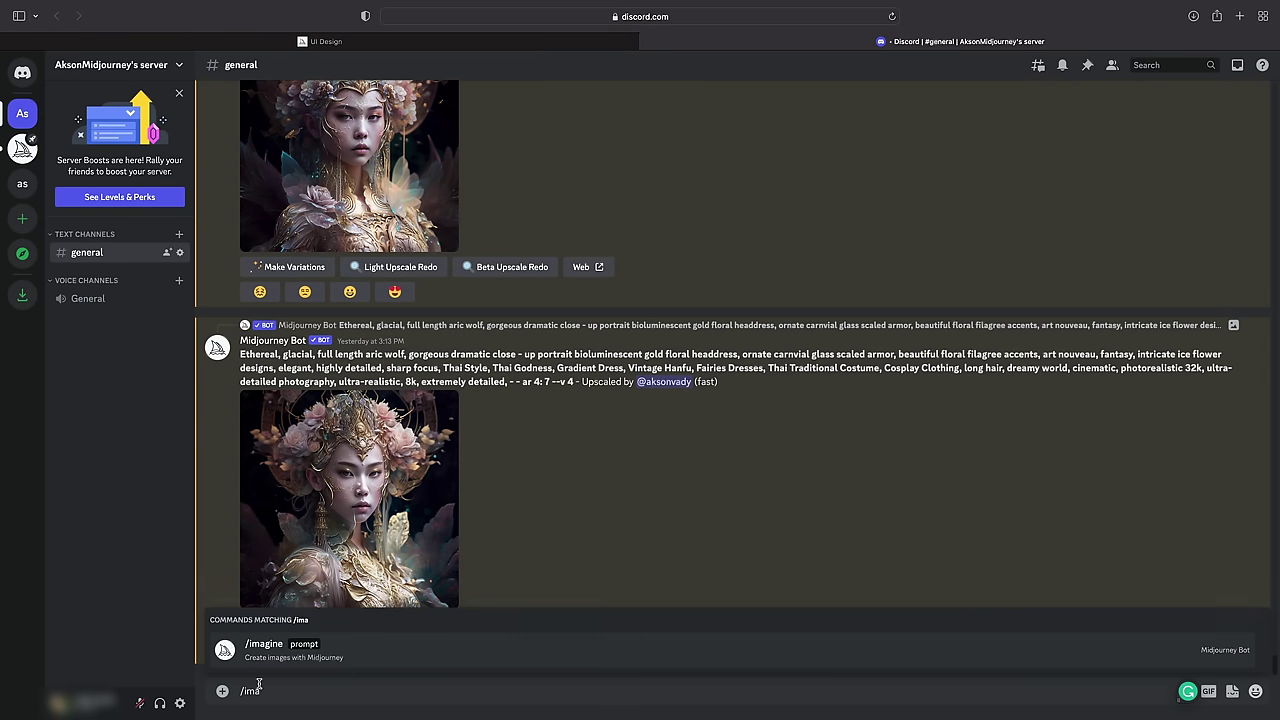
{"action": "left_click", "coordinate": [280, 652]}
{"action": "type", "text": "A handsome man drinks his coffee while working on his Mac Display, he works on ui ux design, his office is futuristic nice and clean, he has big window and a lot of warm light, he feels warn and at peace, there is a lot of green plants, cinematic, photorealistic 32k, ultra-detailed photography, ultra-realistic, 8k, extremely detailed, - - ar 4: 7 --v 4"}
{"action": "key", "text": "Return"}
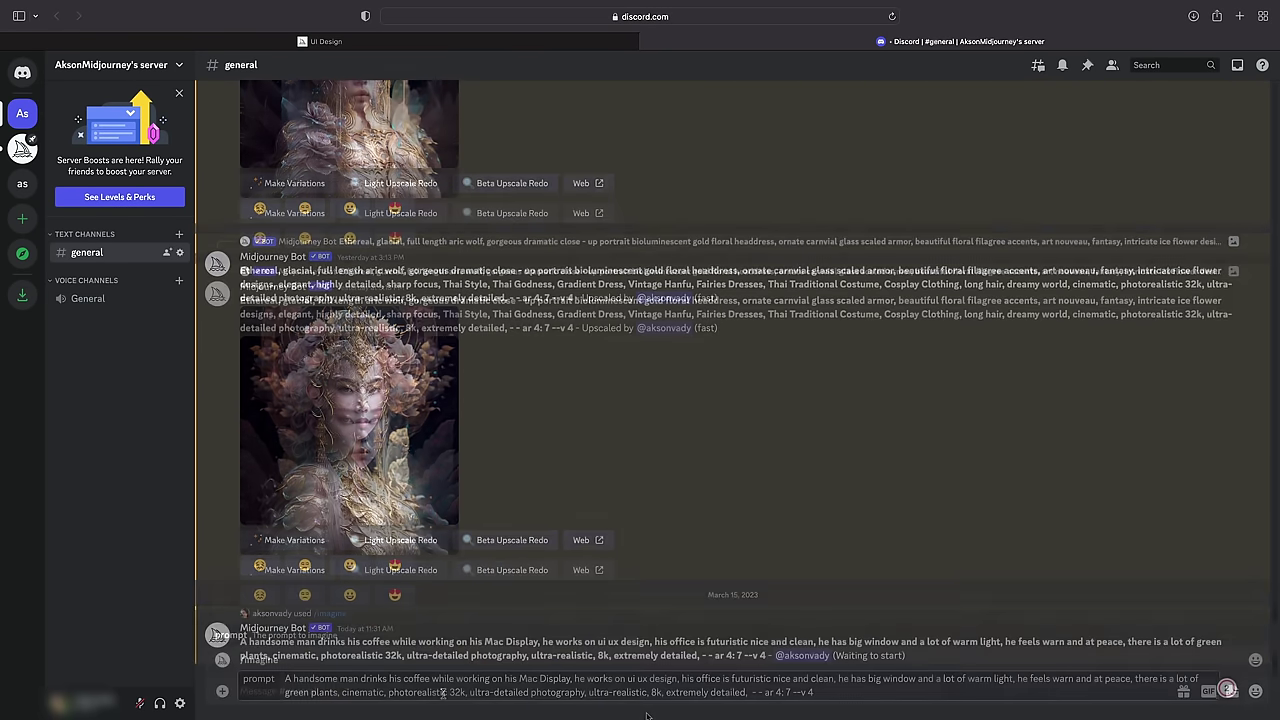
{"action": "left_click", "coordinate": [395, 483]}
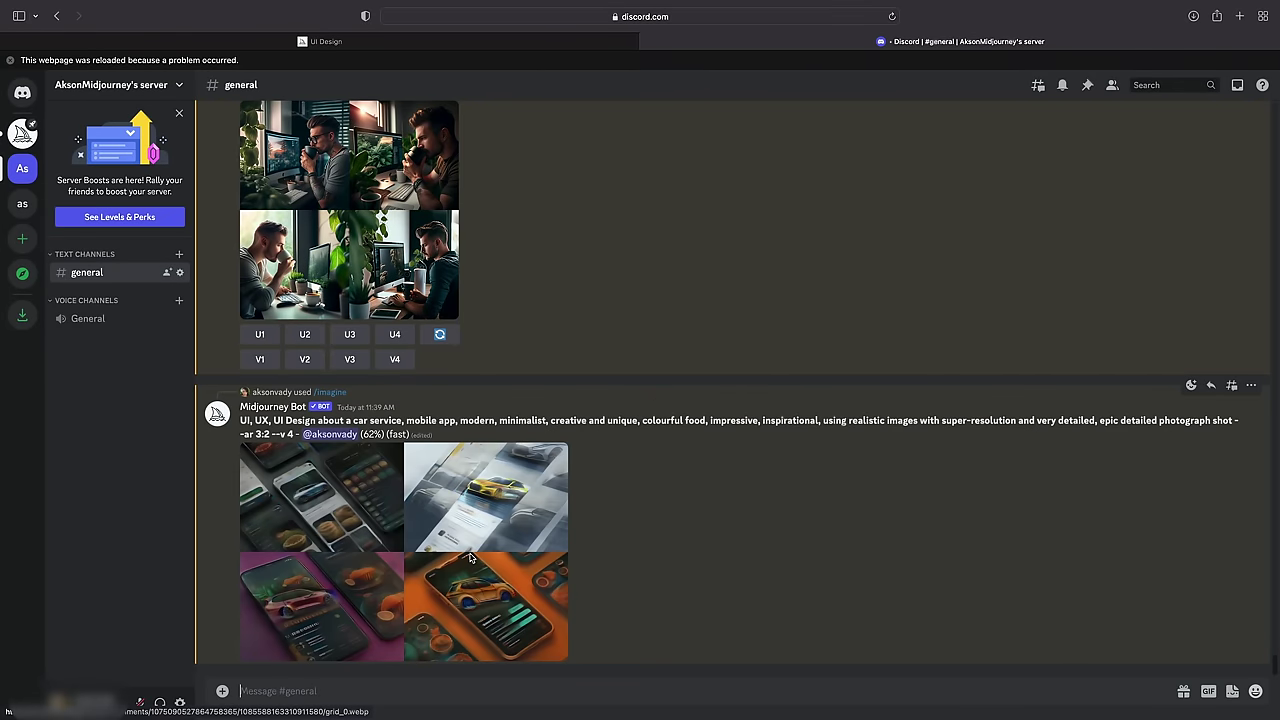
{"action": "left_click", "coordinate": [471, 558]}
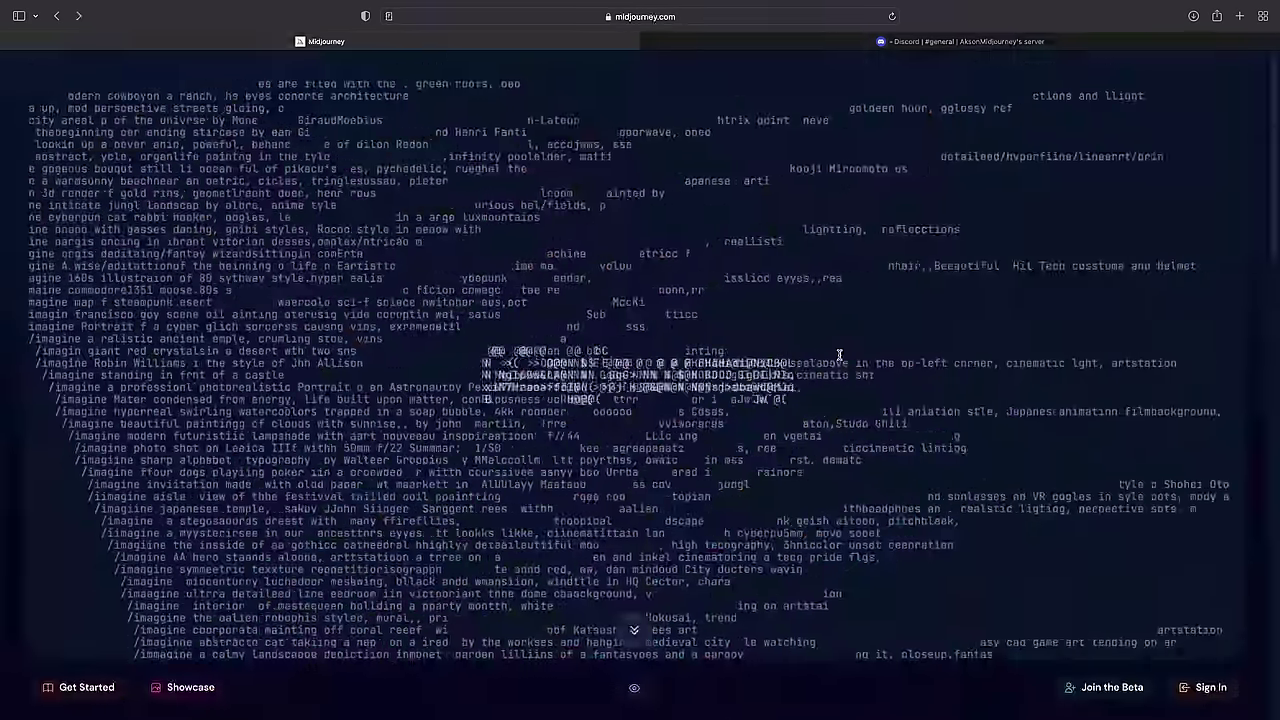
Step: Join the Midjourney beta from its home page and open the newbies-119 channel on the Midjourney Discord server
{"action": "scroll", "coordinate": [1105, 373], "scroll_direction": "down", "scroll_amount": 5}
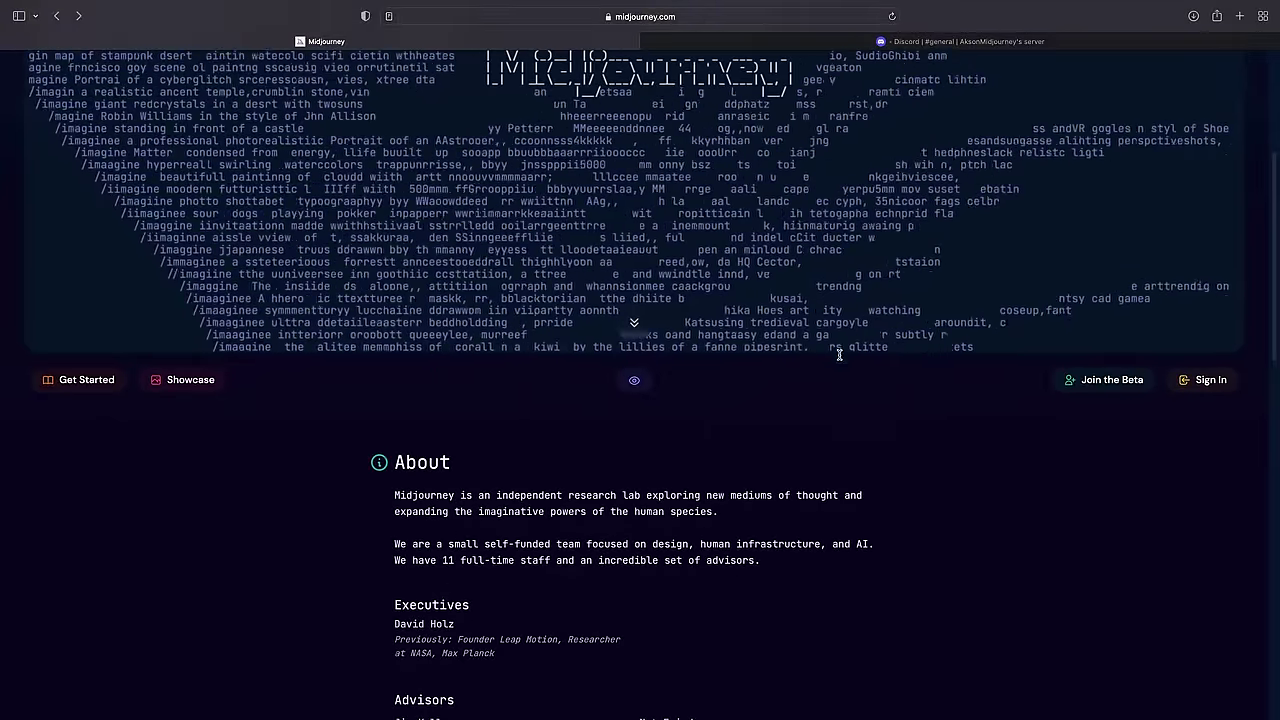
{"action": "left_click", "coordinate": [1108, 379]}
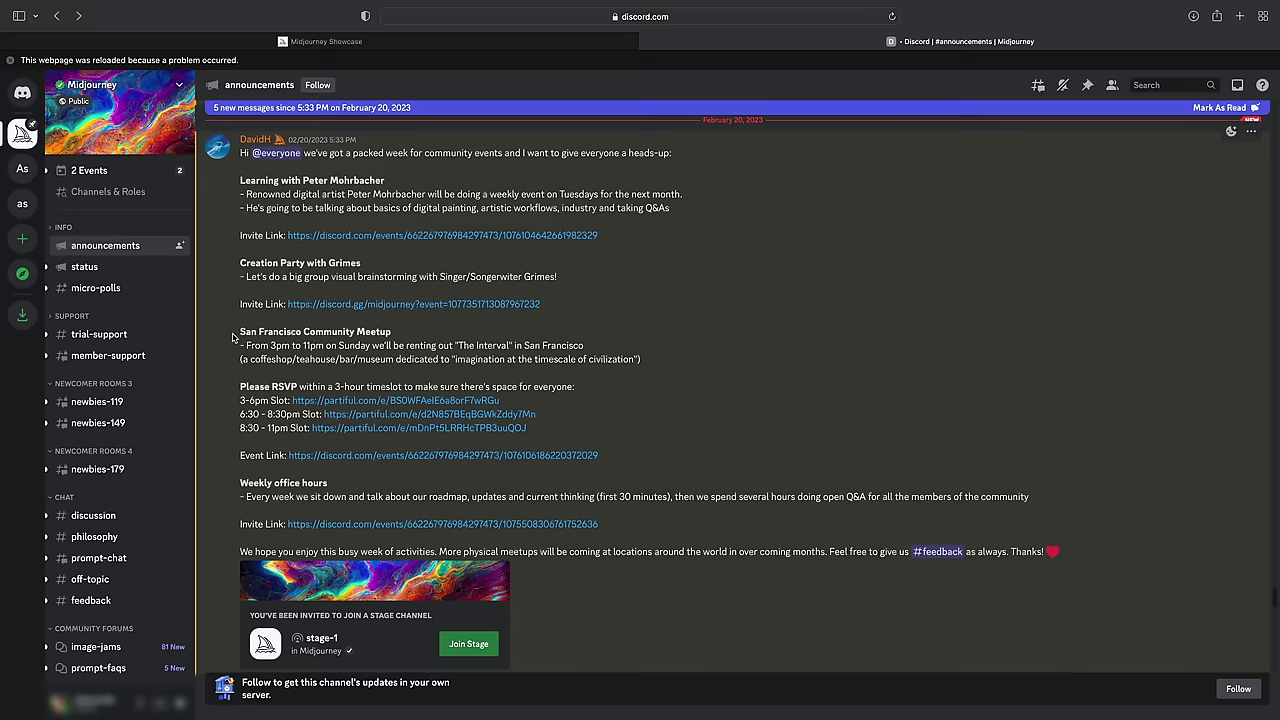
{"action": "mouse_move", "coordinate": [100, 404]}
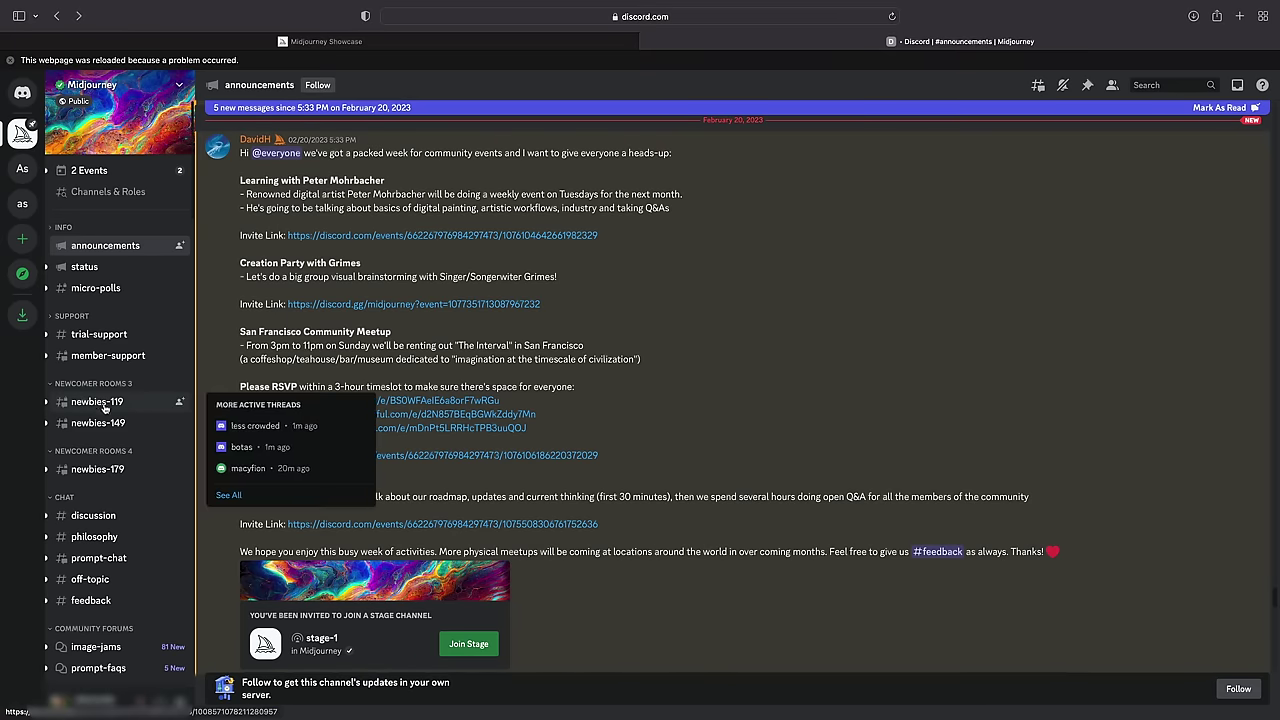
{"action": "left_click", "coordinate": [101, 404]}
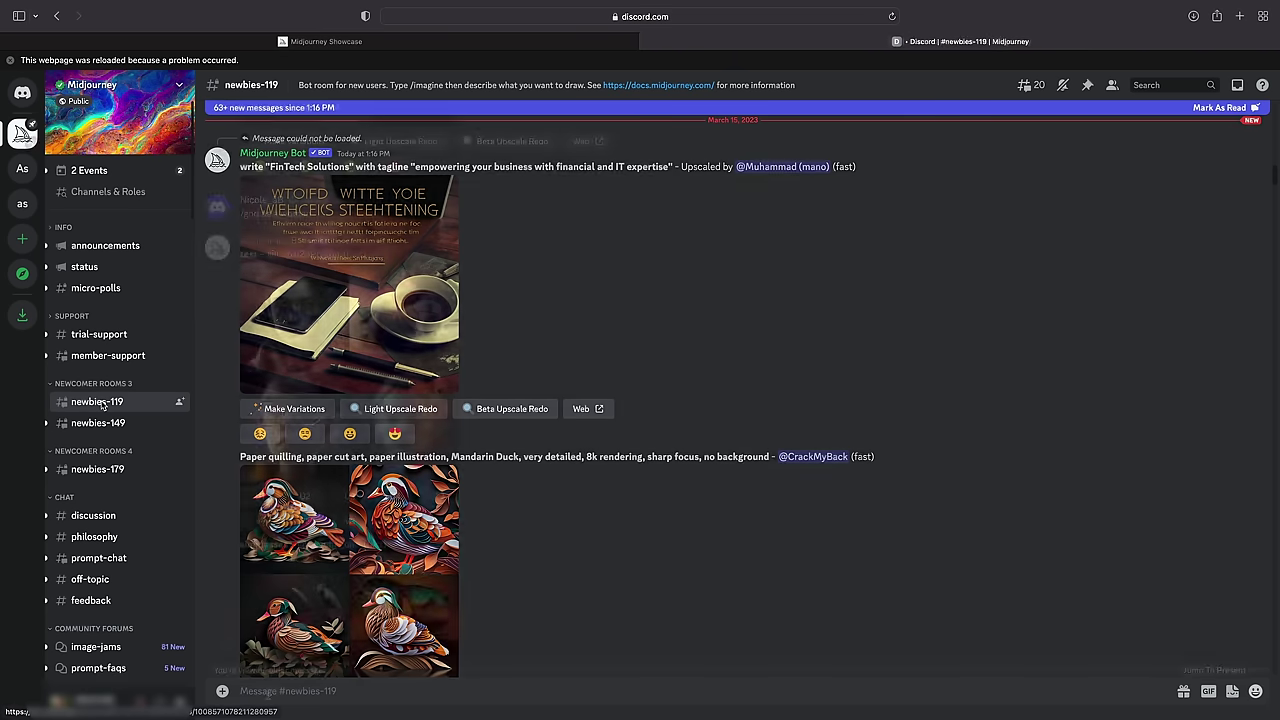
Step: Submit an /imagine command in newbies-119 with the prompt "Real Rose Cube, Forever Rose Crystals Keepsake"
{"action": "type", "text": "/"}
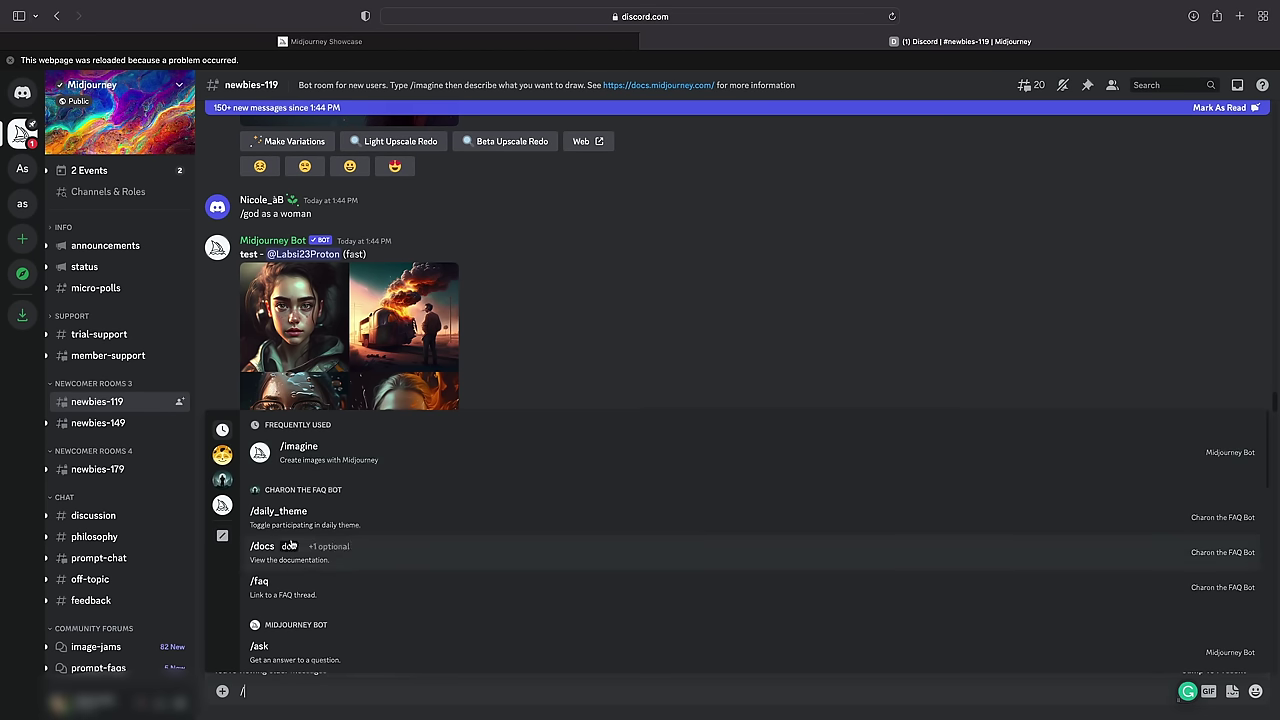
{"action": "type", "text": "i"}
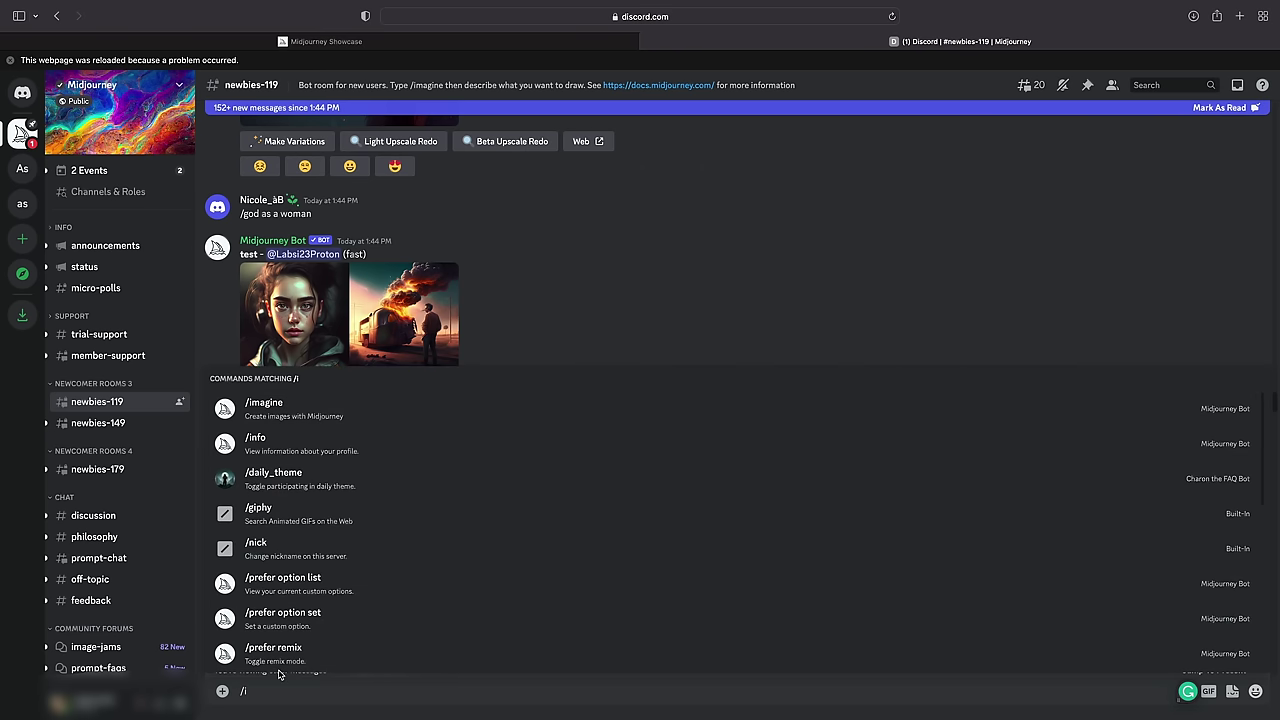
{"action": "type", "text": "ma"}
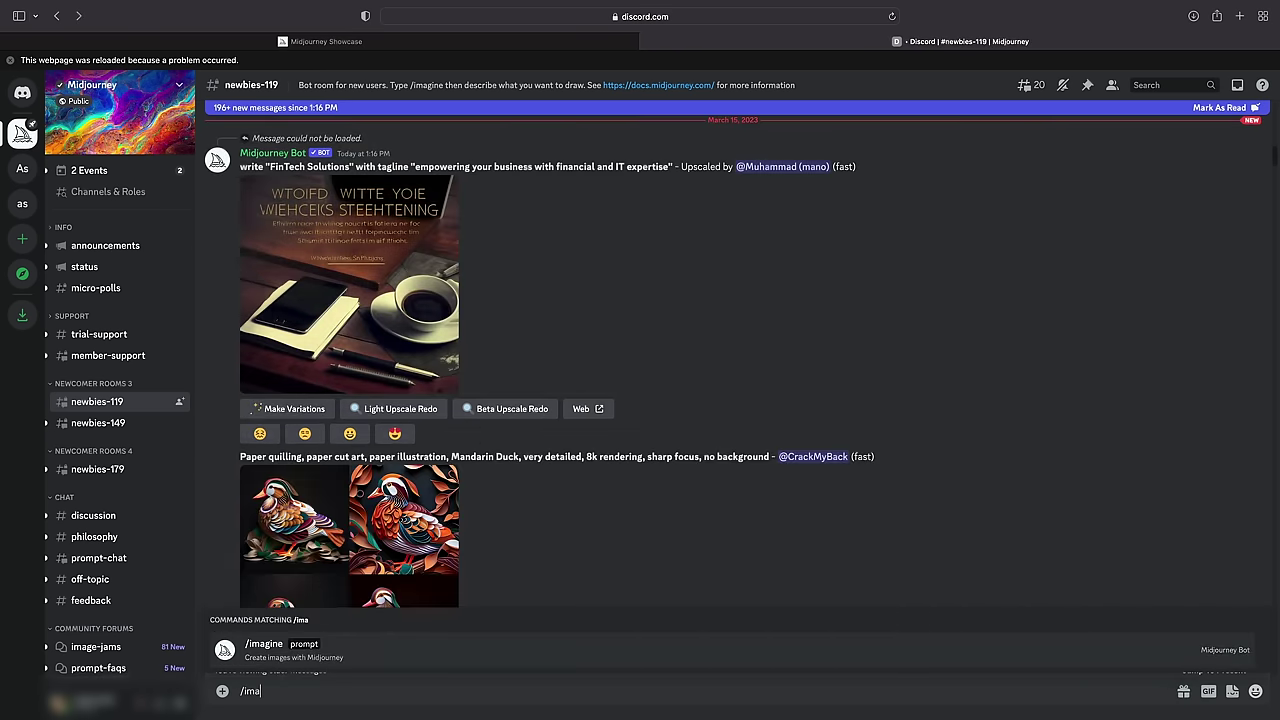
{"action": "left_click", "coordinate": [315, 645]}
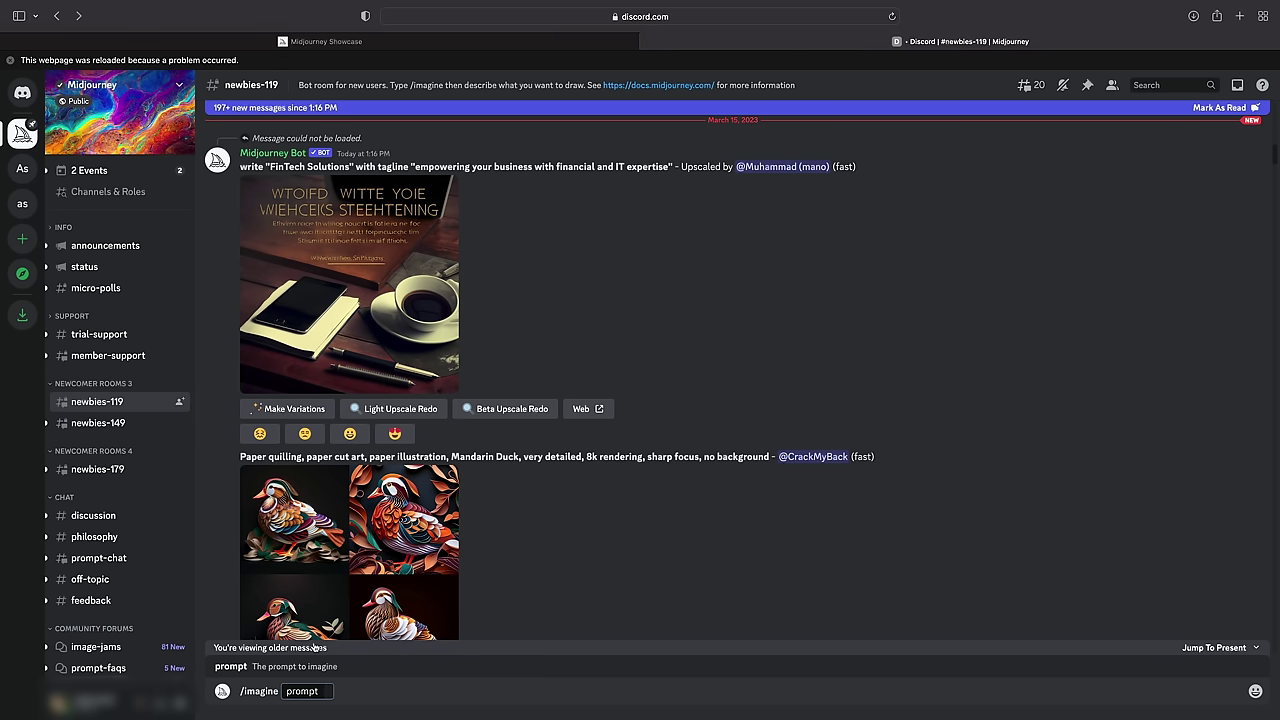
{"action": "type", "text": "Real Rose Cube, Forever Rose Crystals Keepsake"}
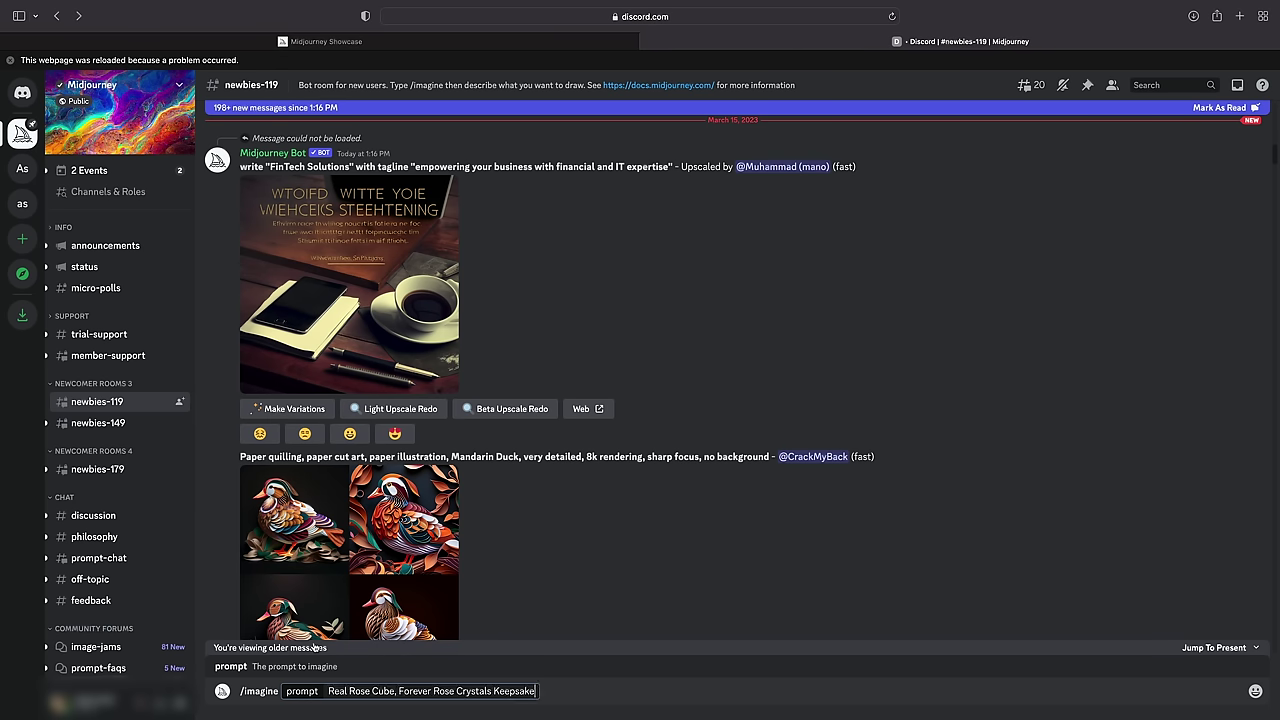
{"action": "key", "text": "Return"}
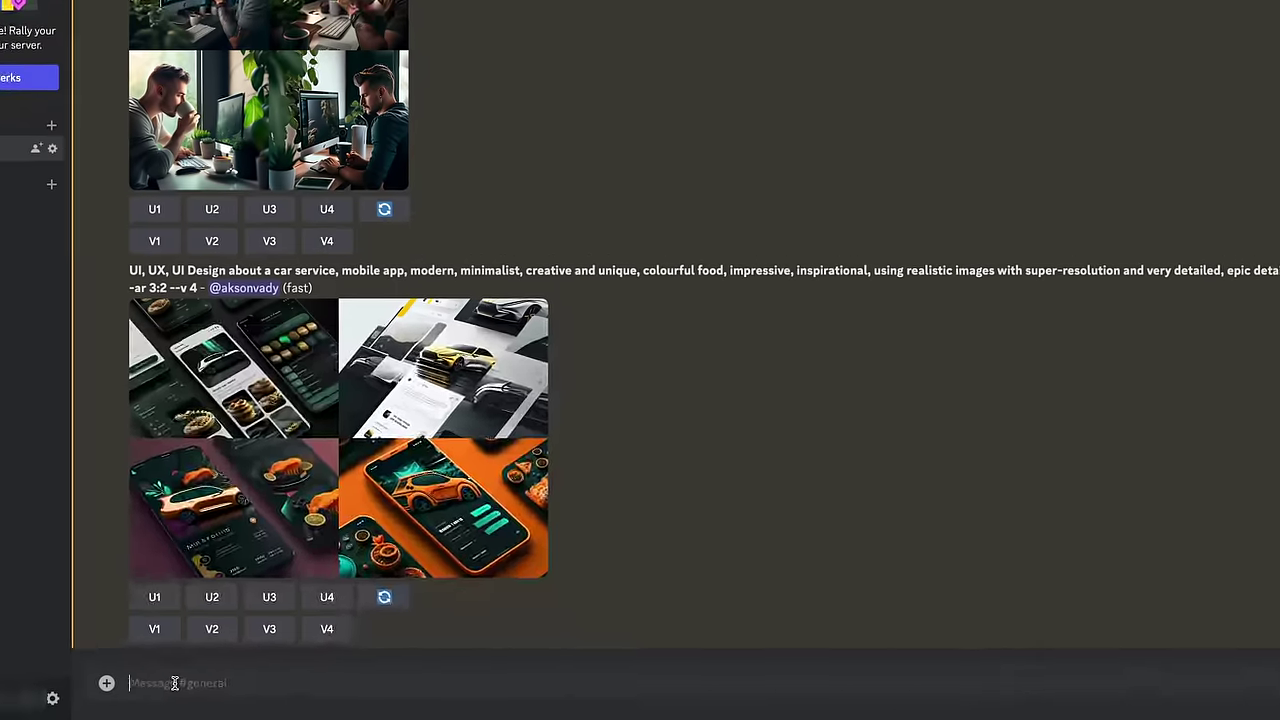
Step: Submit an /imagine command in the personal server's general channel with the prompt "a solitary magie flower in a glass" and return to the message box
{"action": "type", "text": "/im"}
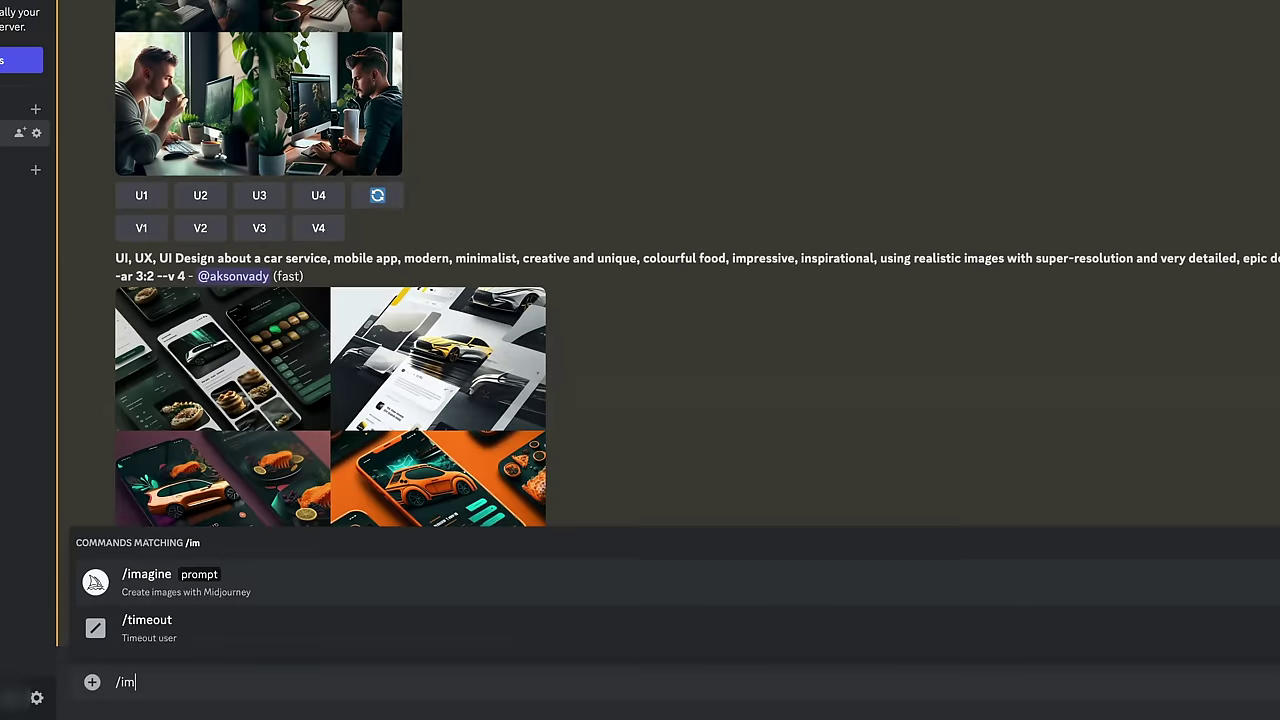
{"action": "left_click", "coordinate": [200, 585]}
{"action": "type", "text": "a solitary mag"}
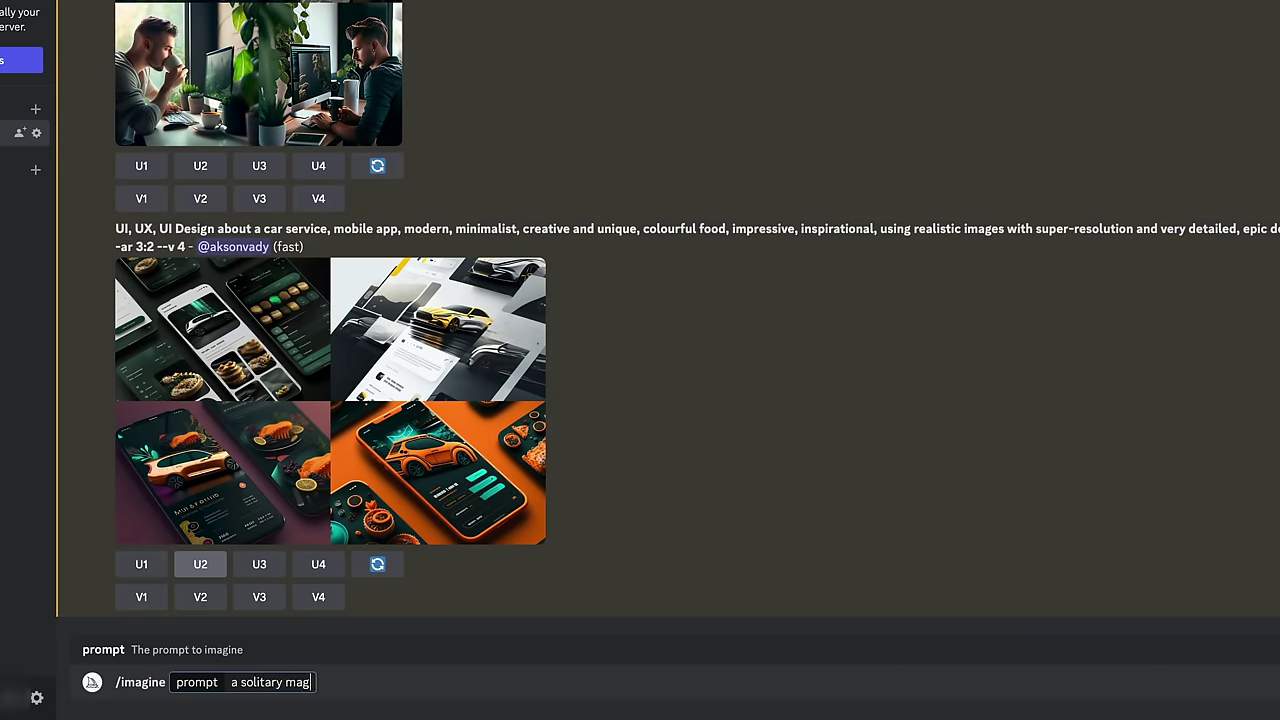
{"action": "type", "text": "ie flower in a glass"}
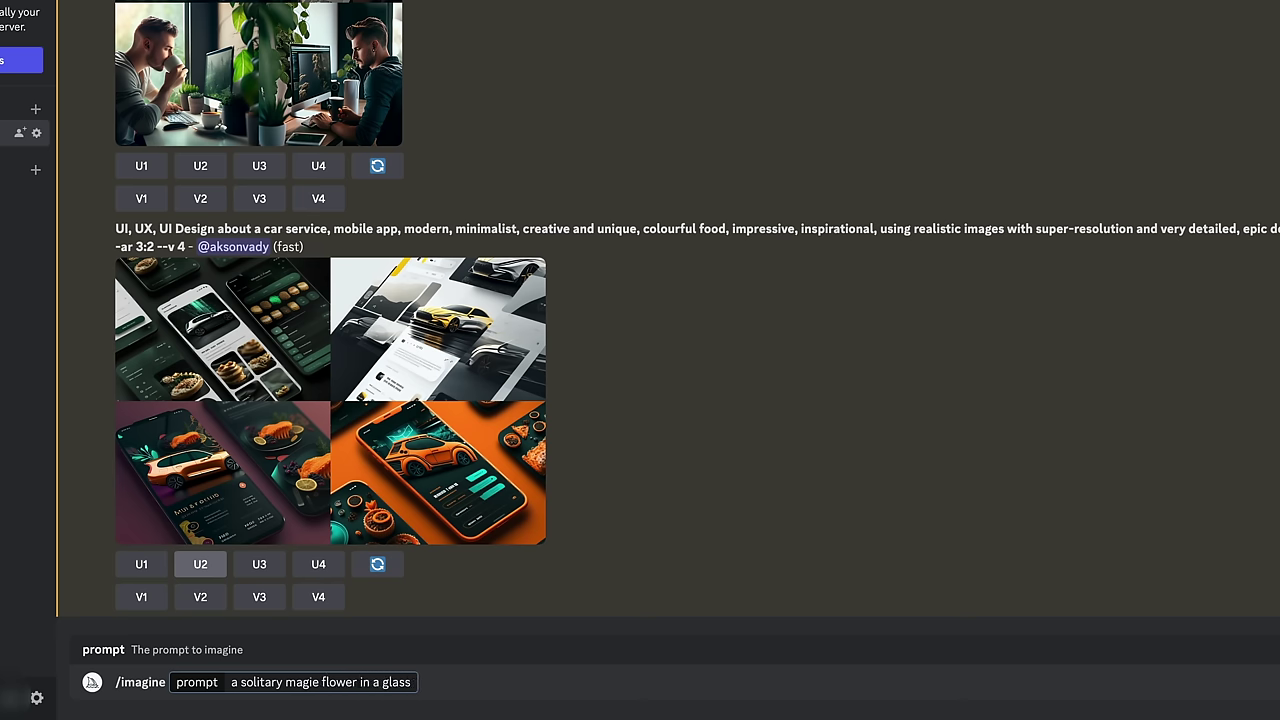
{"action": "key", "text": "Return"}
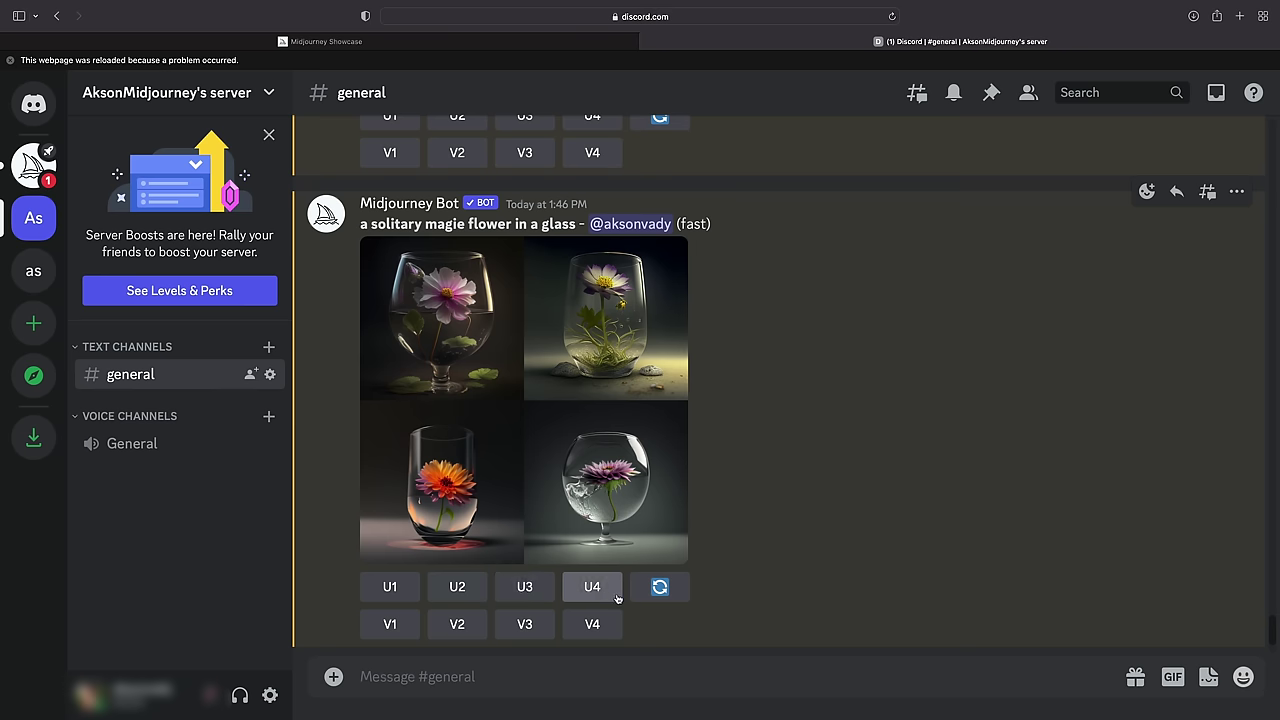
{"action": "left_click", "coordinate": [413, 678]}
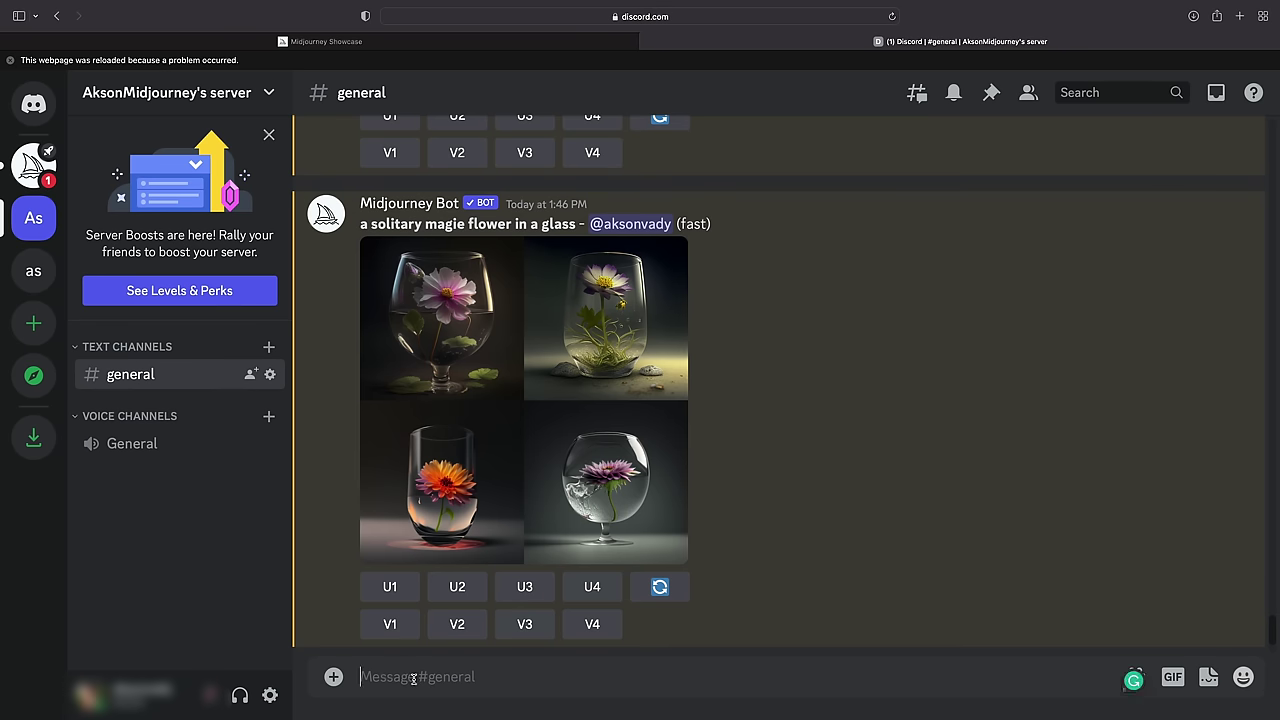
Step: Upscale all four images of the "a solitary magie flower in a glass" grid and review the upscaled results
{"action": "type", "text": "/in"}
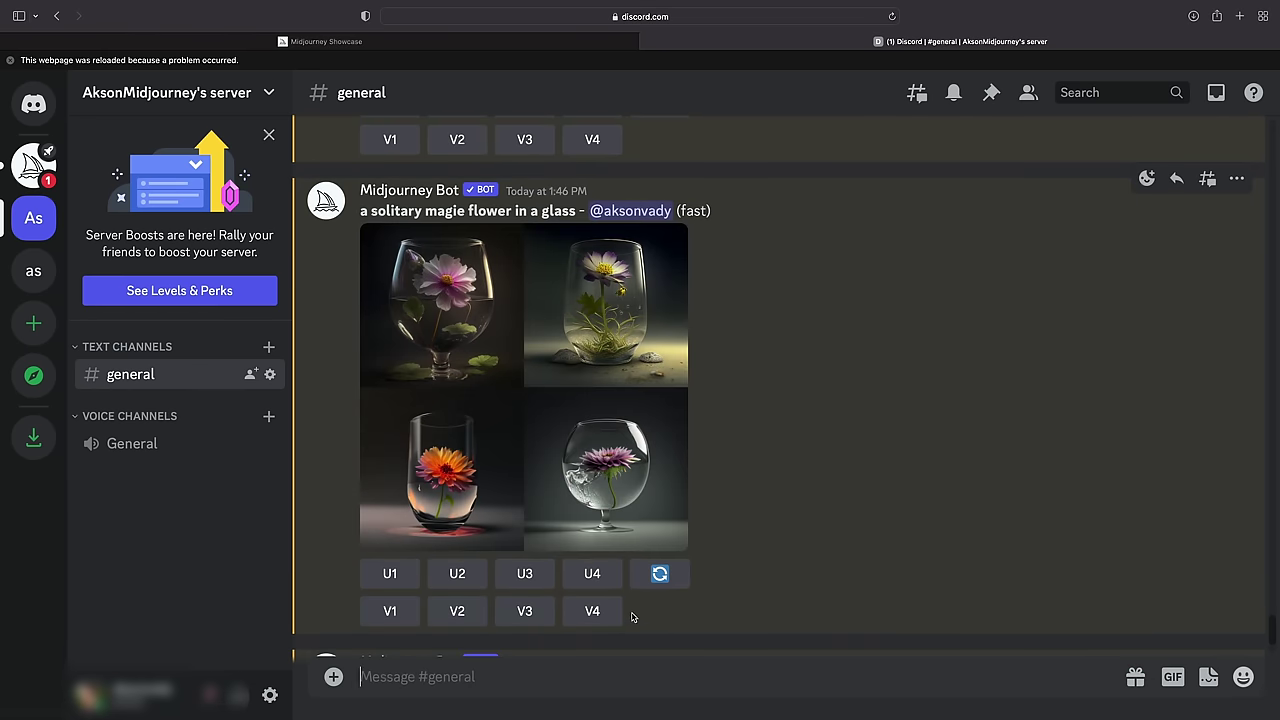
{"action": "left_click", "coordinate": [392, 576]}
{"action": "left_click", "coordinate": [470, 577]}
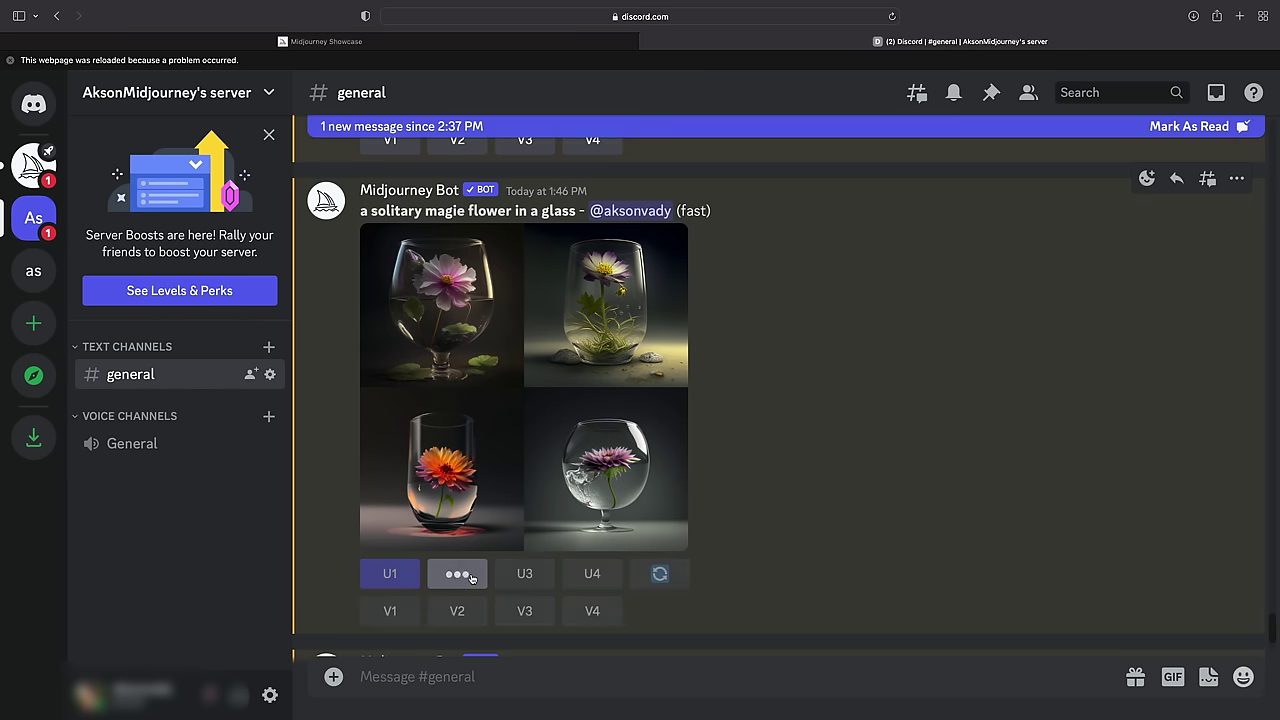
{"action": "left_click", "coordinate": [536, 576]}
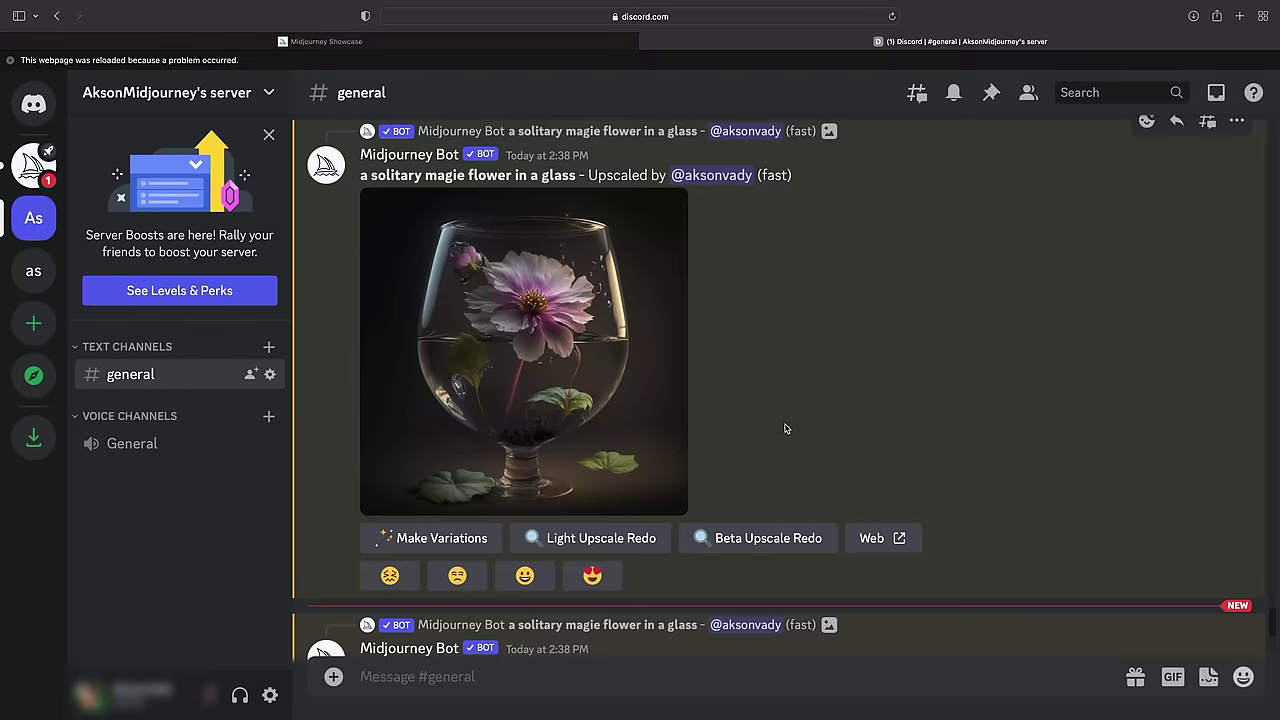
{"action": "scroll", "coordinate": [785, 428], "scroll_direction": "down", "scroll_amount": 10}
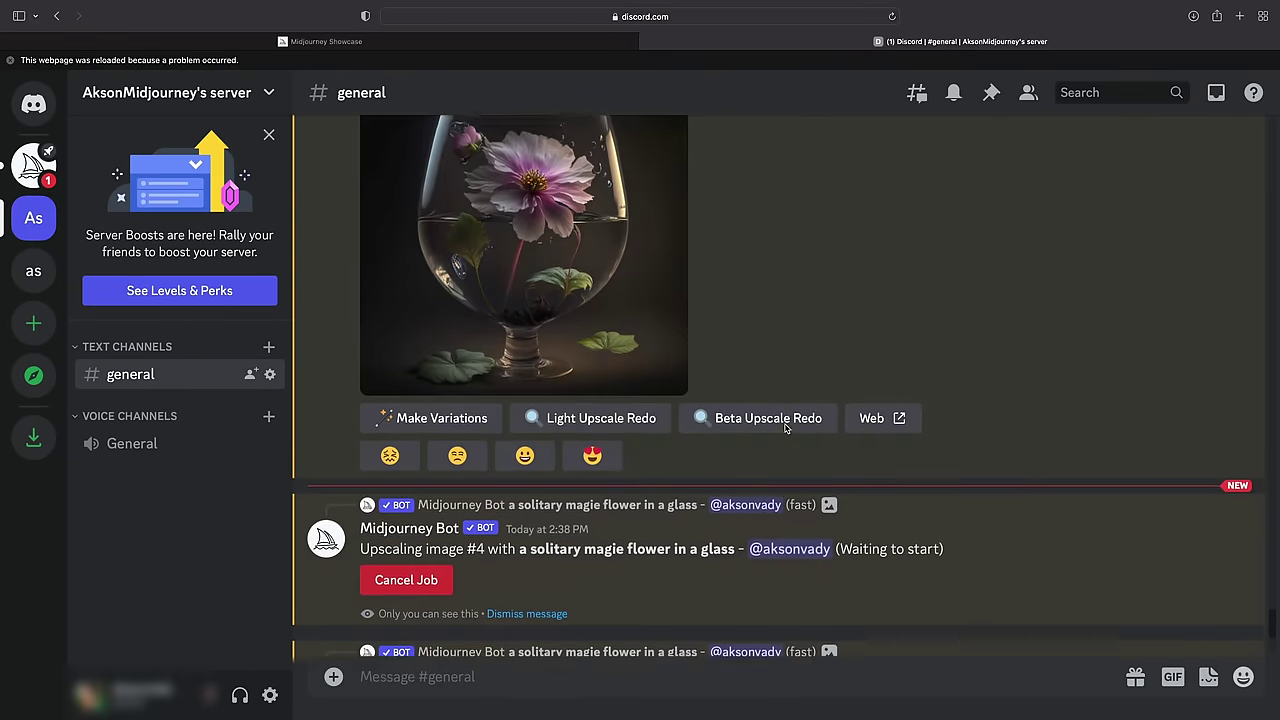
{"action": "scroll", "coordinate": [785, 428], "scroll_direction": "down", "scroll_amount": 8}
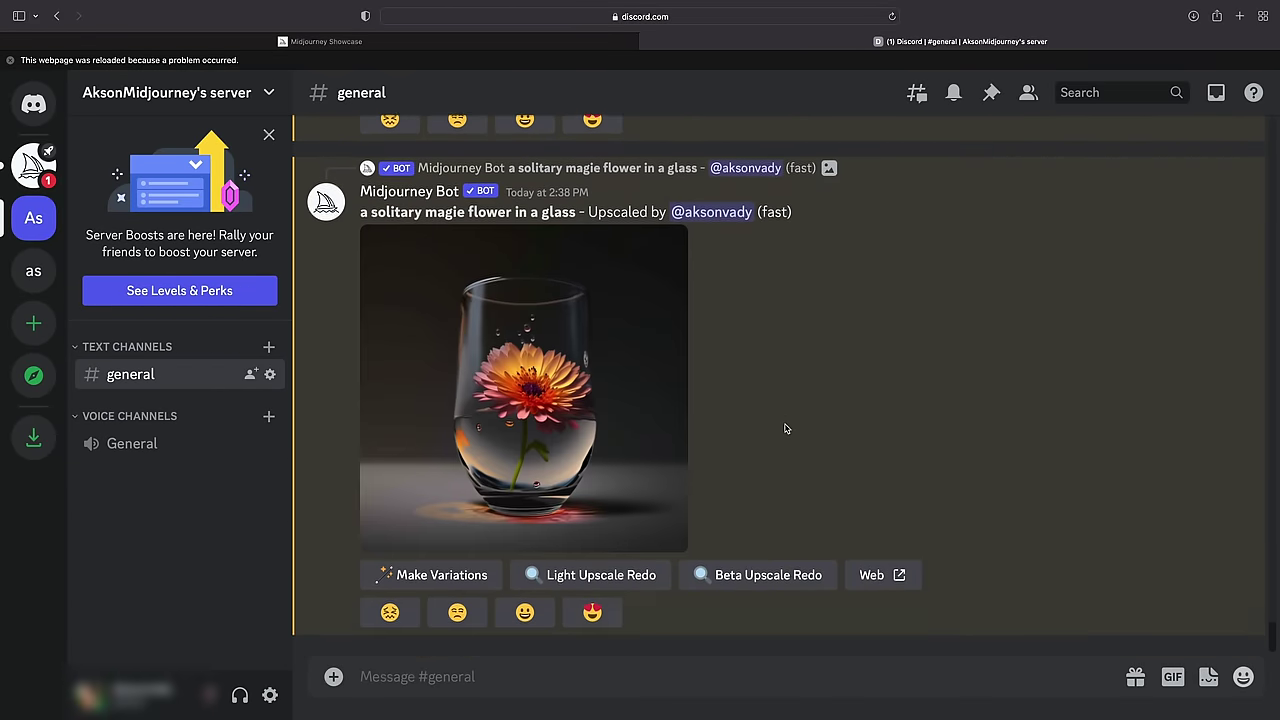
{"action": "left_click", "coordinate": [562, 425]}
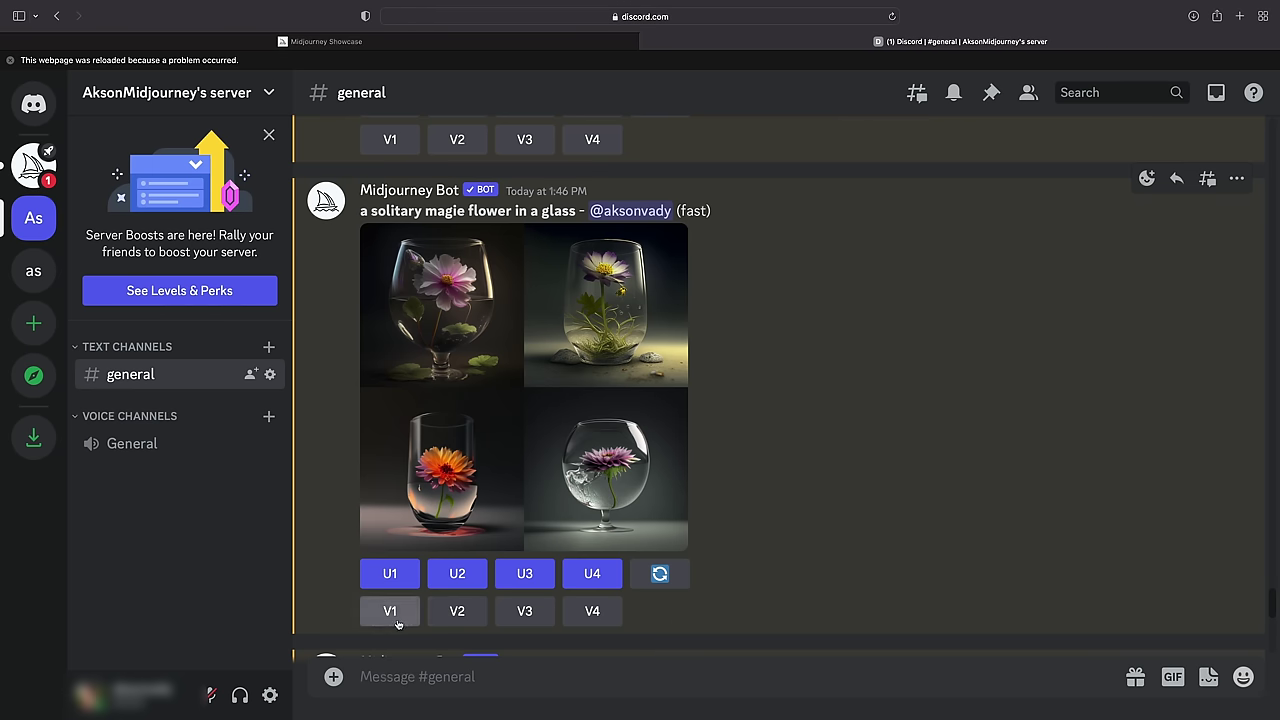
Step: Generate variations of each of the four images in the solitary flower grid and review the resulting grids
{"action": "left_click", "coordinate": [397, 621]}
{"action": "left_click", "coordinate": [464, 620]}
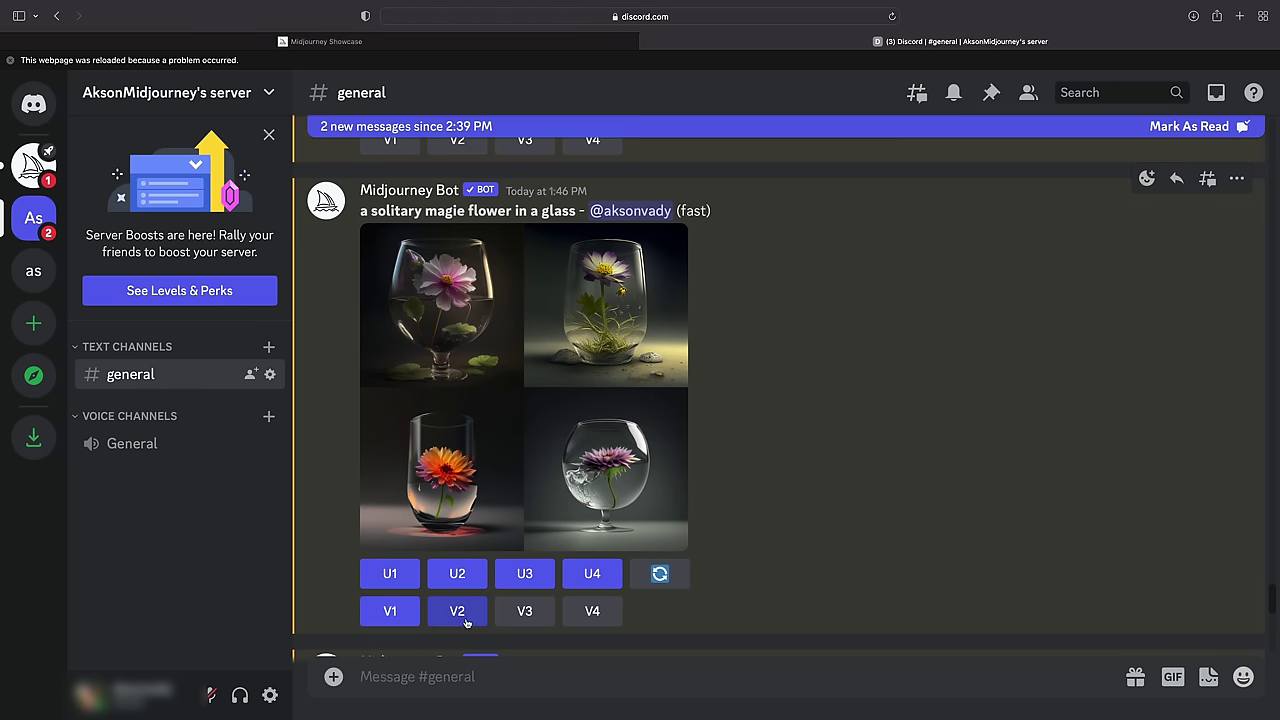
{"action": "left_click", "coordinate": [523, 611]}
{"action": "left_click", "coordinate": [592, 611]}
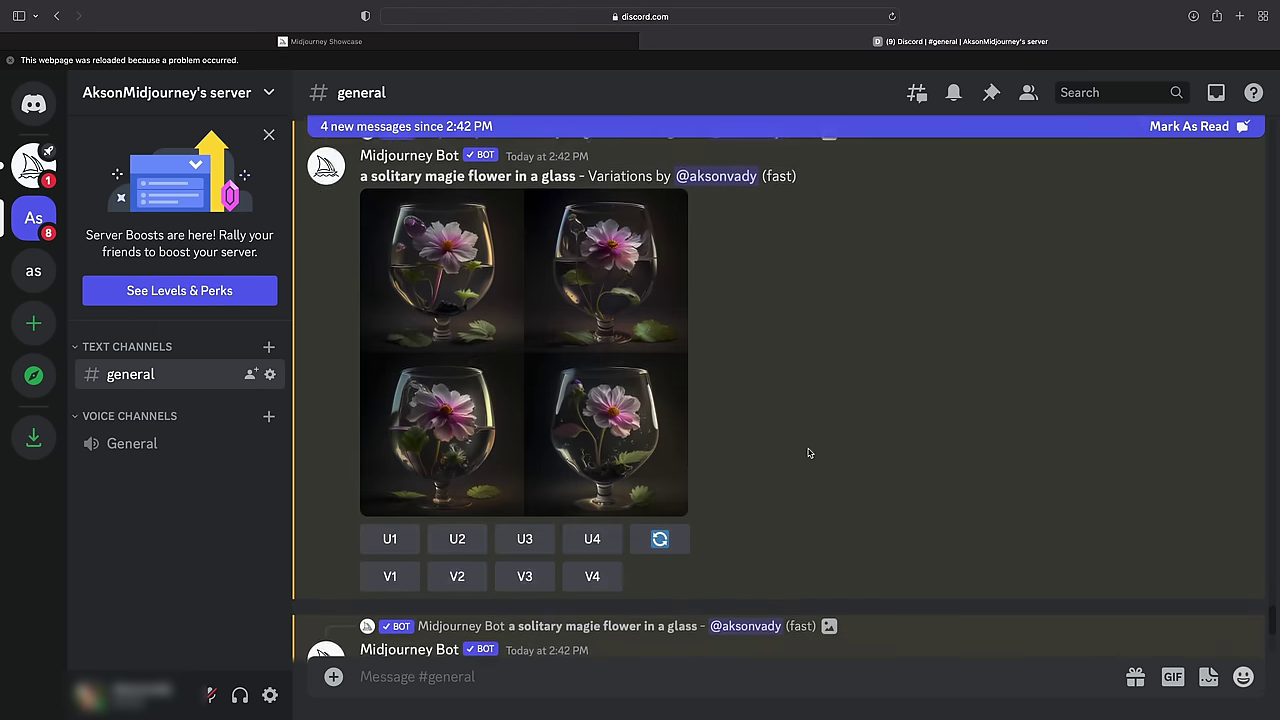
{"action": "scroll", "coordinate": [809, 454], "scroll_direction": "down", "scroll_amount": 3}
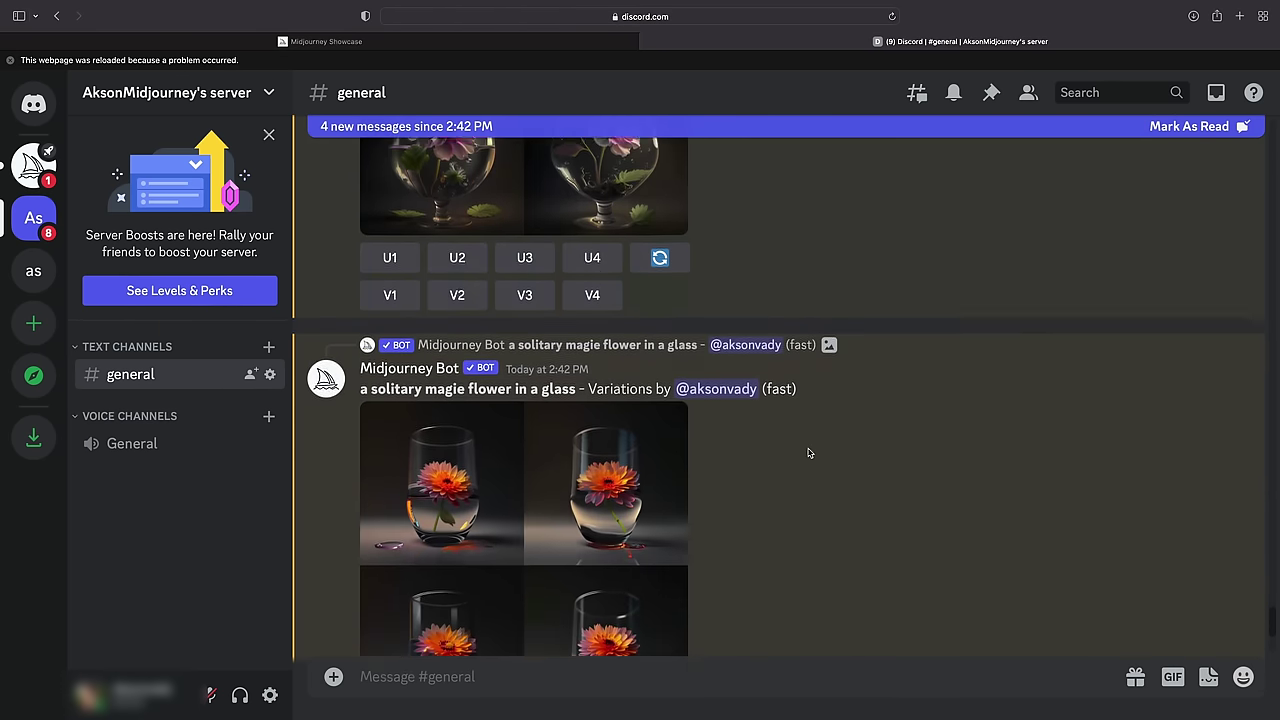
{"action": "scroll", "coordinate": [809, 453], "scroll_direction": "down", "scroll_amount": 5}
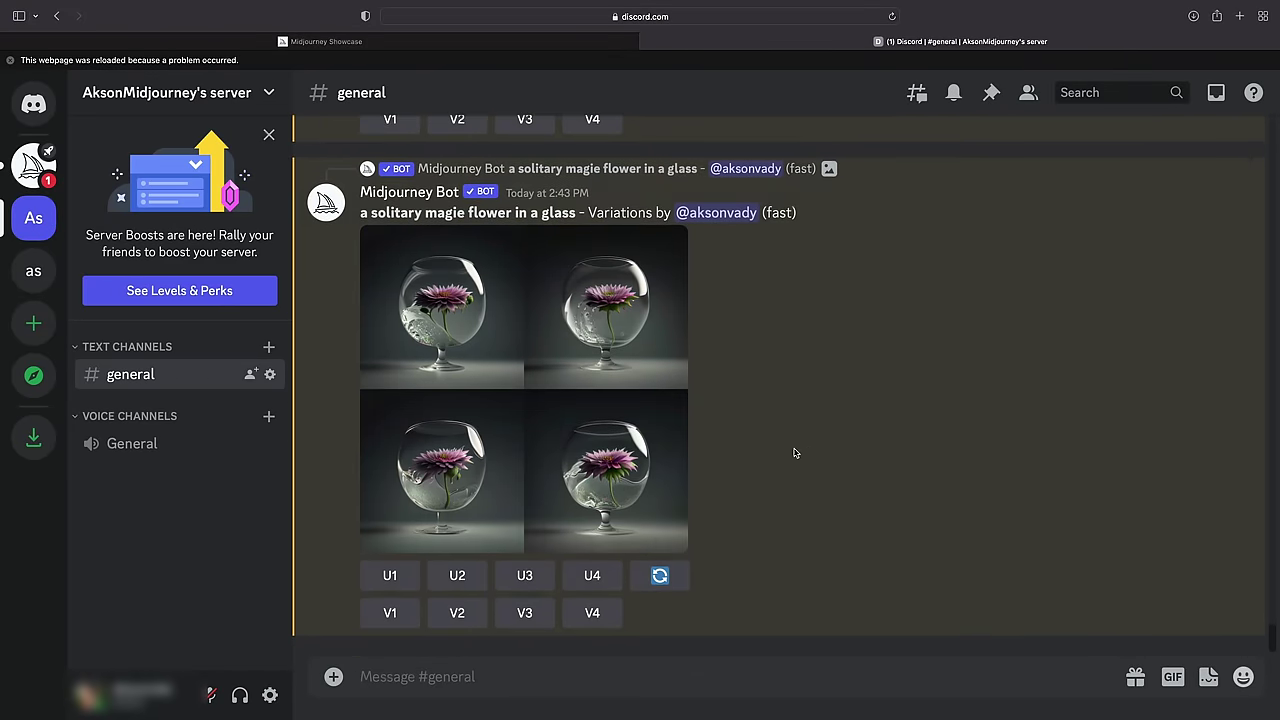
{"action": "left_click", "coordinate": [557, 377]}
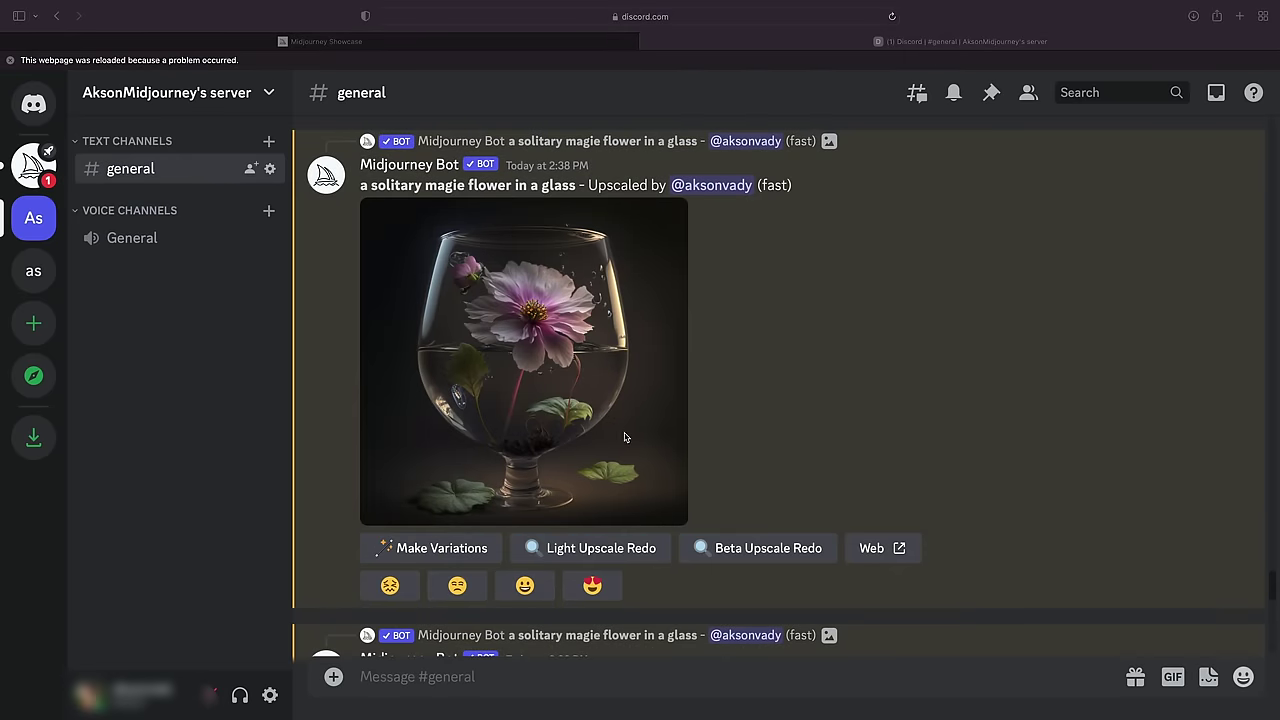
Step: Run Make Variations, Light Upscale Redo and Beta Upscale Redo on the upscaled pink flower in the wine glass and review the results
{"action": "left_click", "coordinate": [481, 551]}
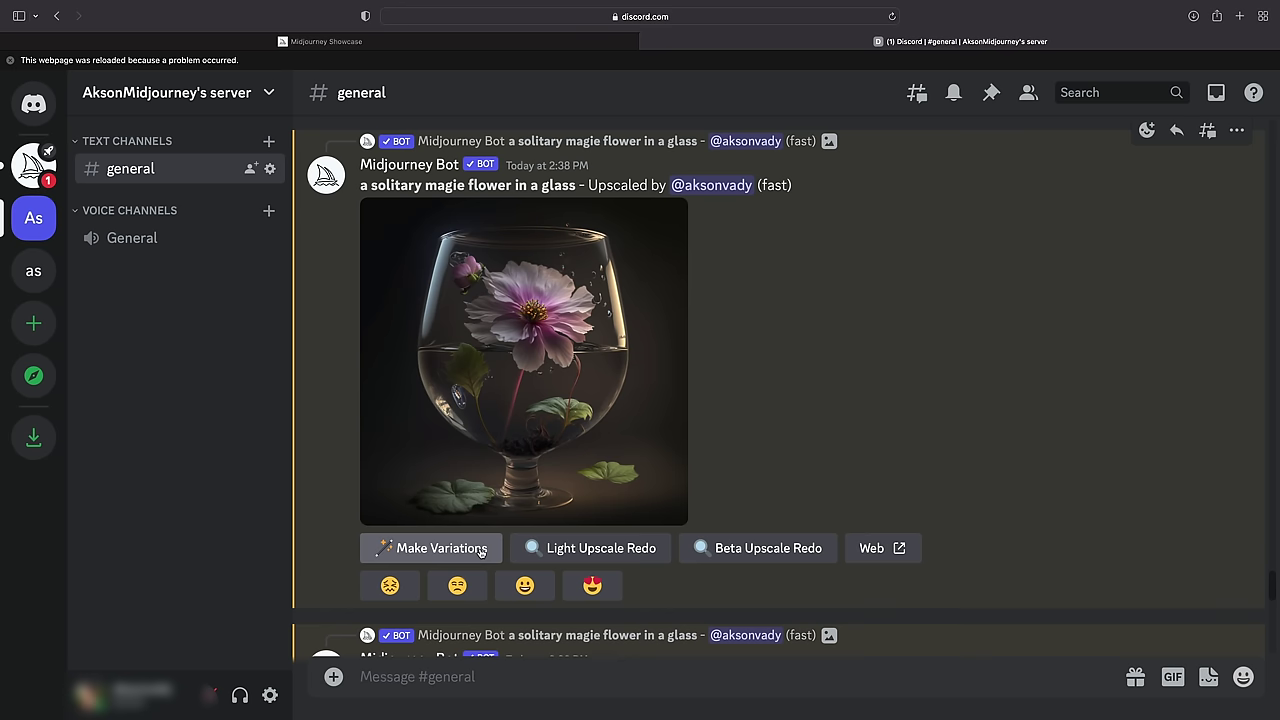
{"action": "left_click", "coordinate": [481, 551]}
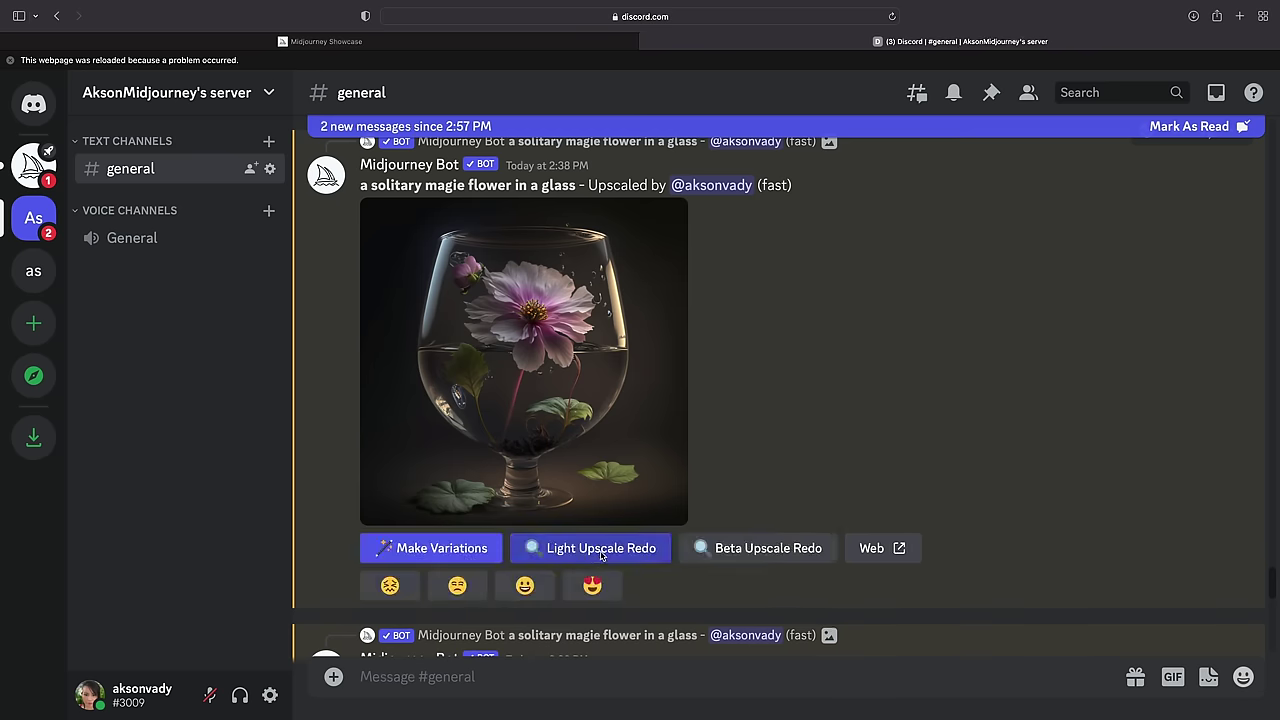
{"action": "left_click", "coordinate": [750, 549]}
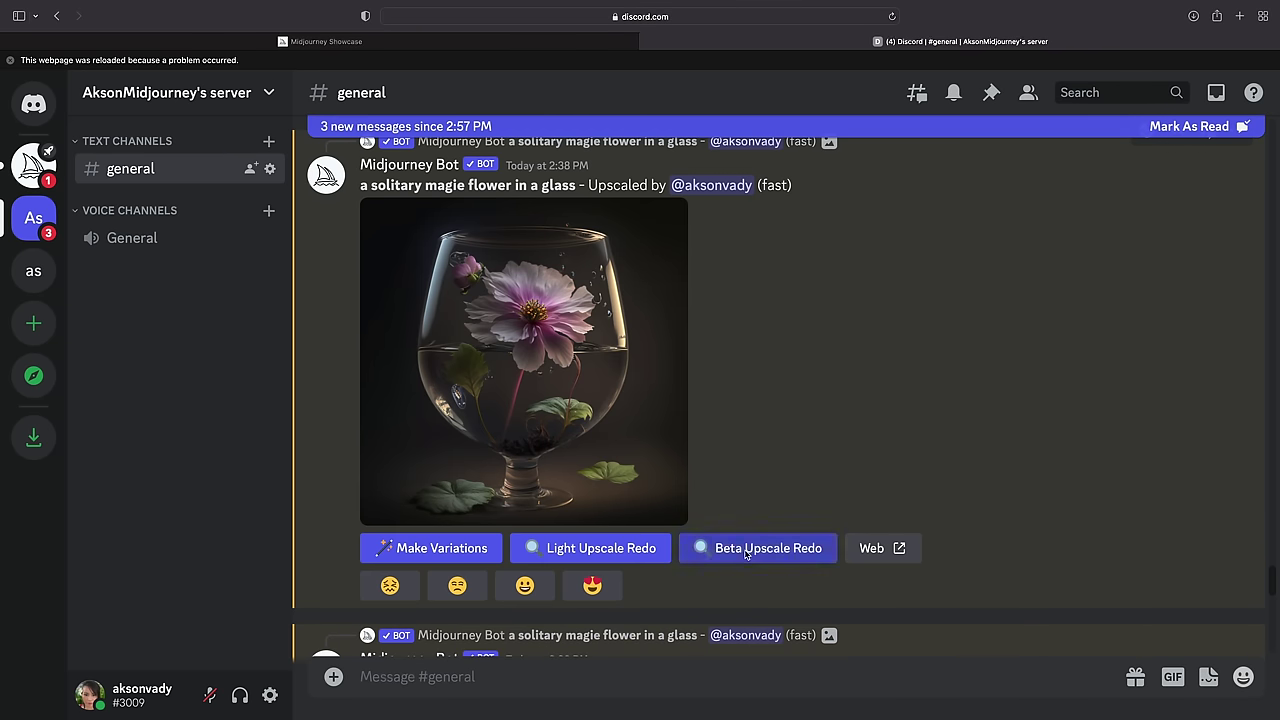
{"action": "scroll", "coordinate": [349, 557], "scroll_direction": "down", "scroll_amount": 10}
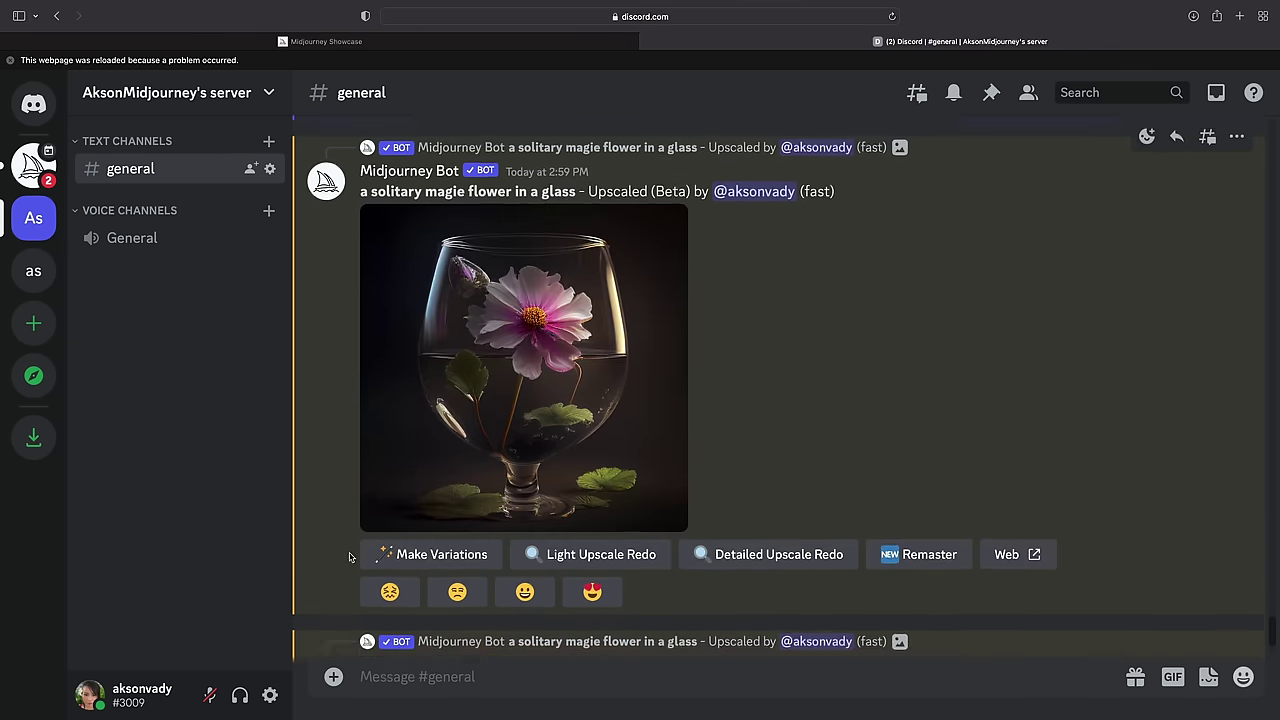
{"action": "scroll", "coordinate": [349, 557], "scroll_direction": "down", "scroll_amount": 3}
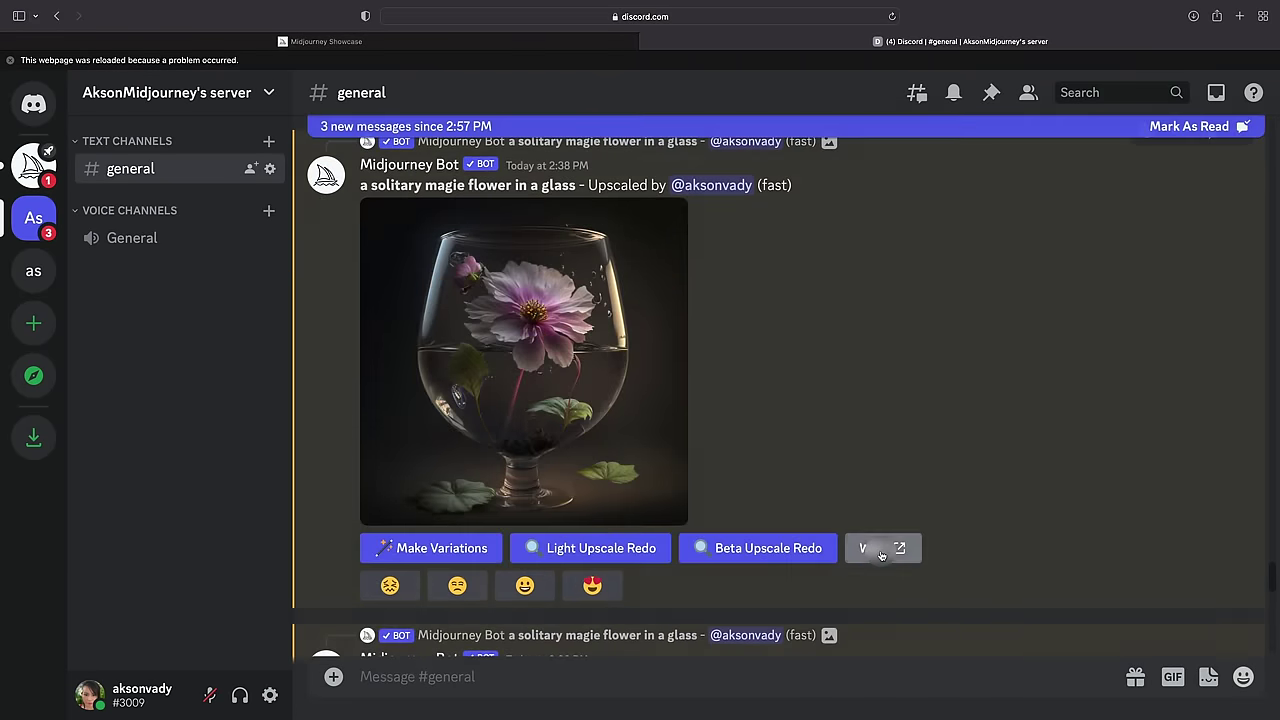
Step: View the upscaled pink flower image on the Midjourney website, accepting the external link, and return to the Discord channel
{"action": "left_click", "coordinate": [881, 553]}
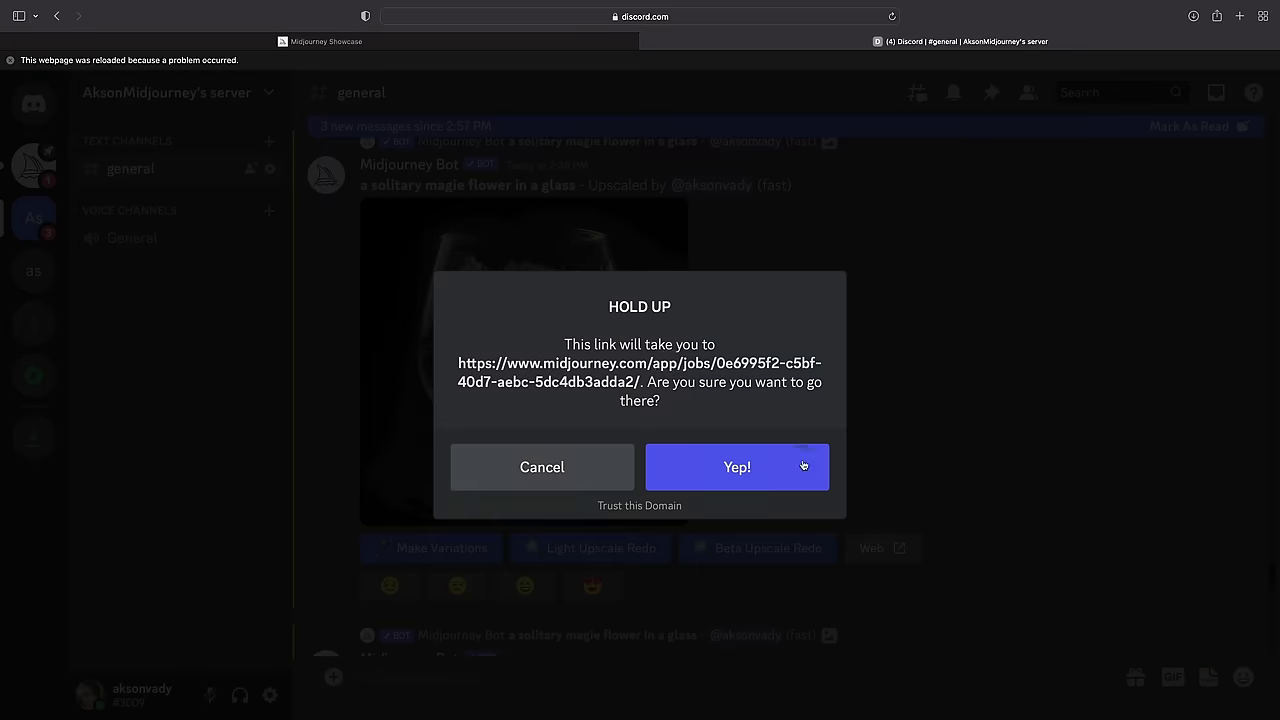
{"action": "left_click", "coordinate": [724, 470]}
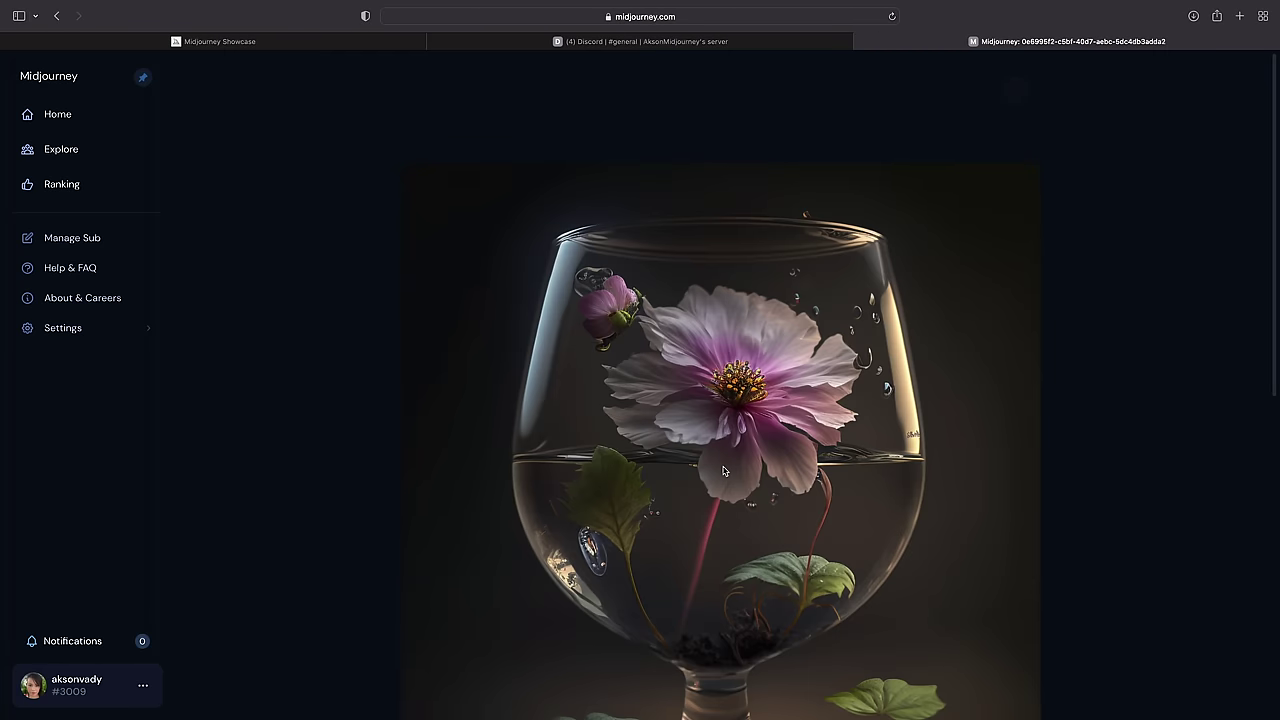
{"action": "scroll", "coordinate": [700, 460], "scroll_direction": "down", "scroll_amount": 5}
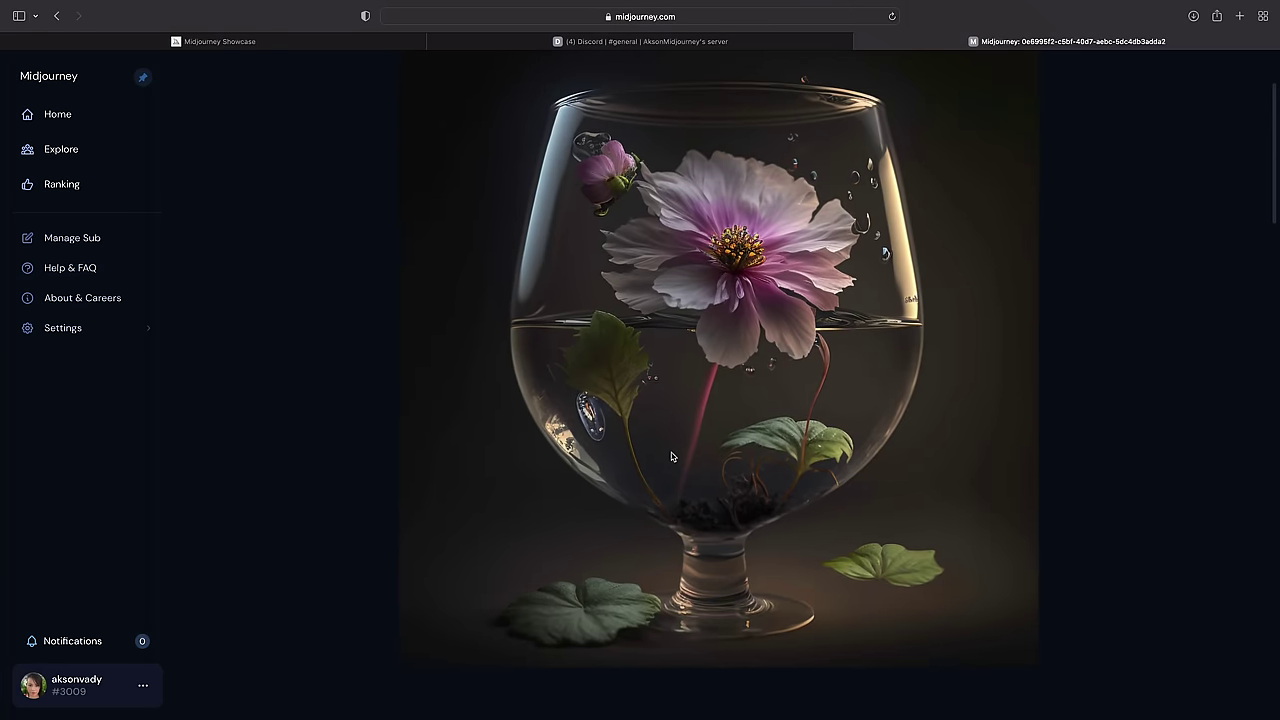
{"action": "left_click", "coordinate": [57, 16]}
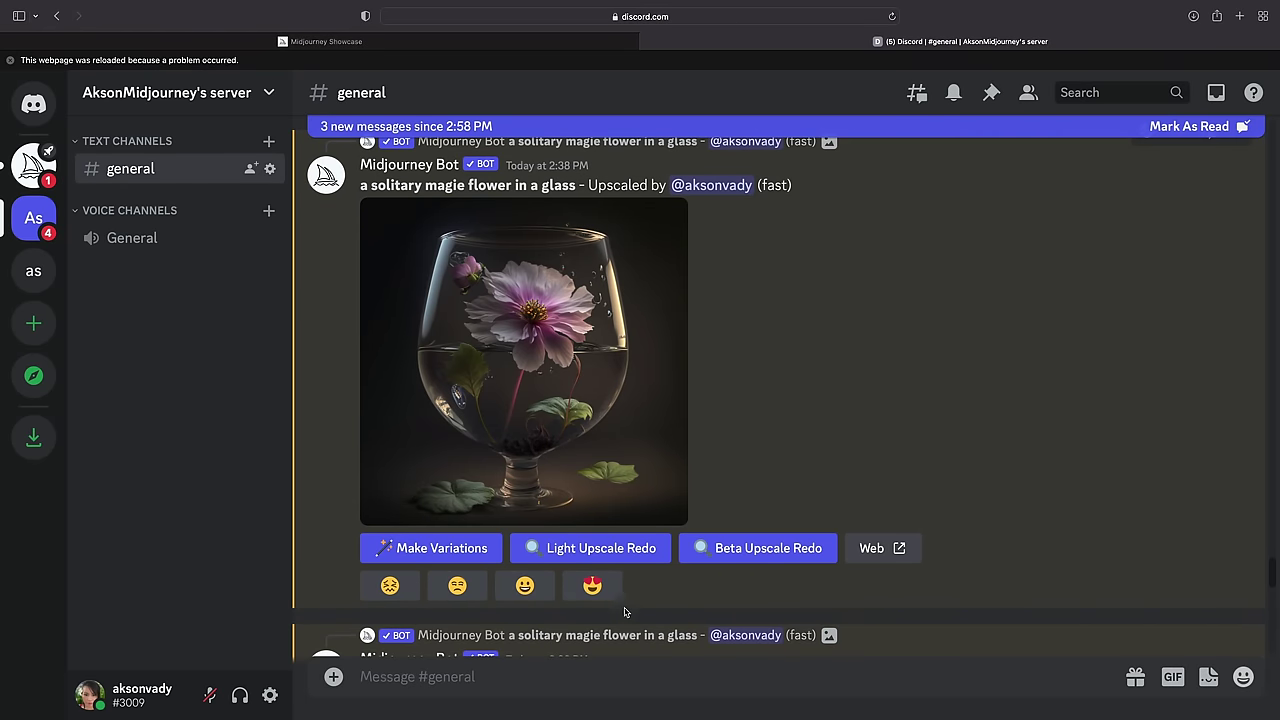
{"action": "scroll", "coordinate": [625, 612], "scroll_direction": "down", "scroll_amount": 1}
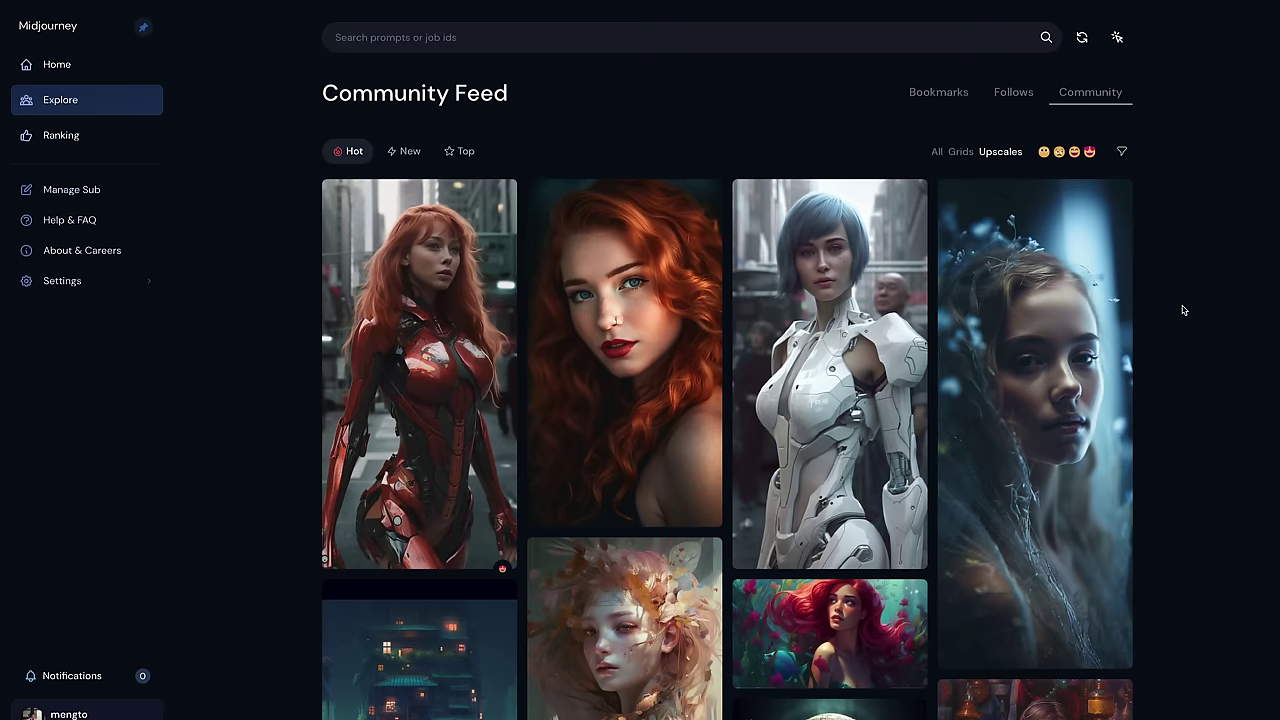
Step: Open the white cyborg head image from Midjourney's Community Feed, rate it with the heart-eyes emoji and save the image
{"action": "scroll", "coordinate": [1183, 310], "scroll_direction": "down", "scroll_amount": 5}
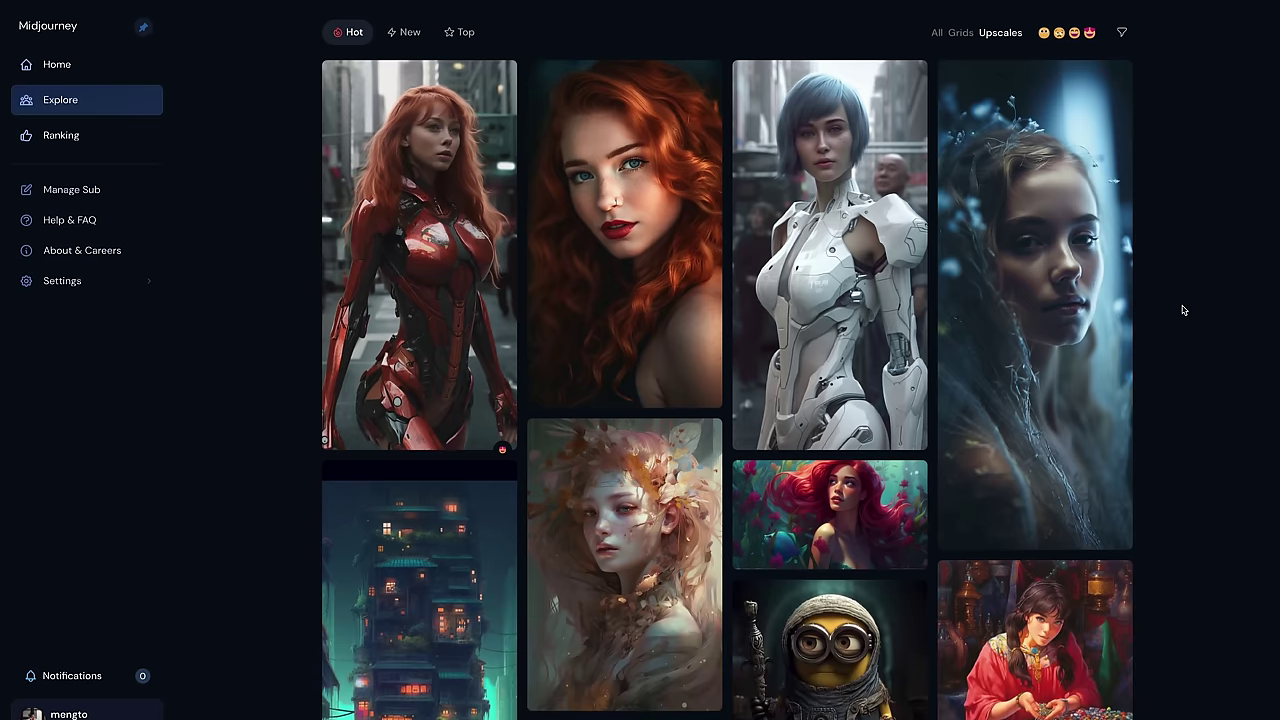
{"action": "scroll", "coordinate": [1183, 310], "scroll_direction": "down", "scroll_amount": 5}
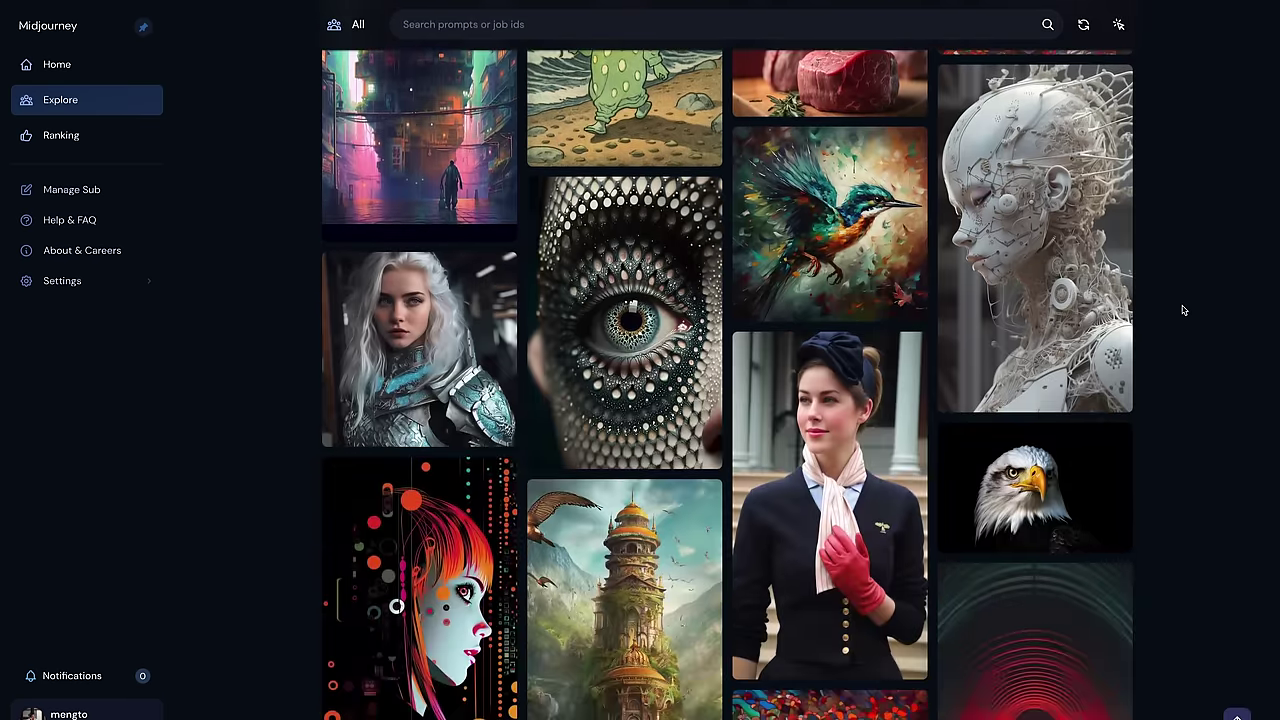
{"action": "left_click", "coordinate": [1040, 290]}
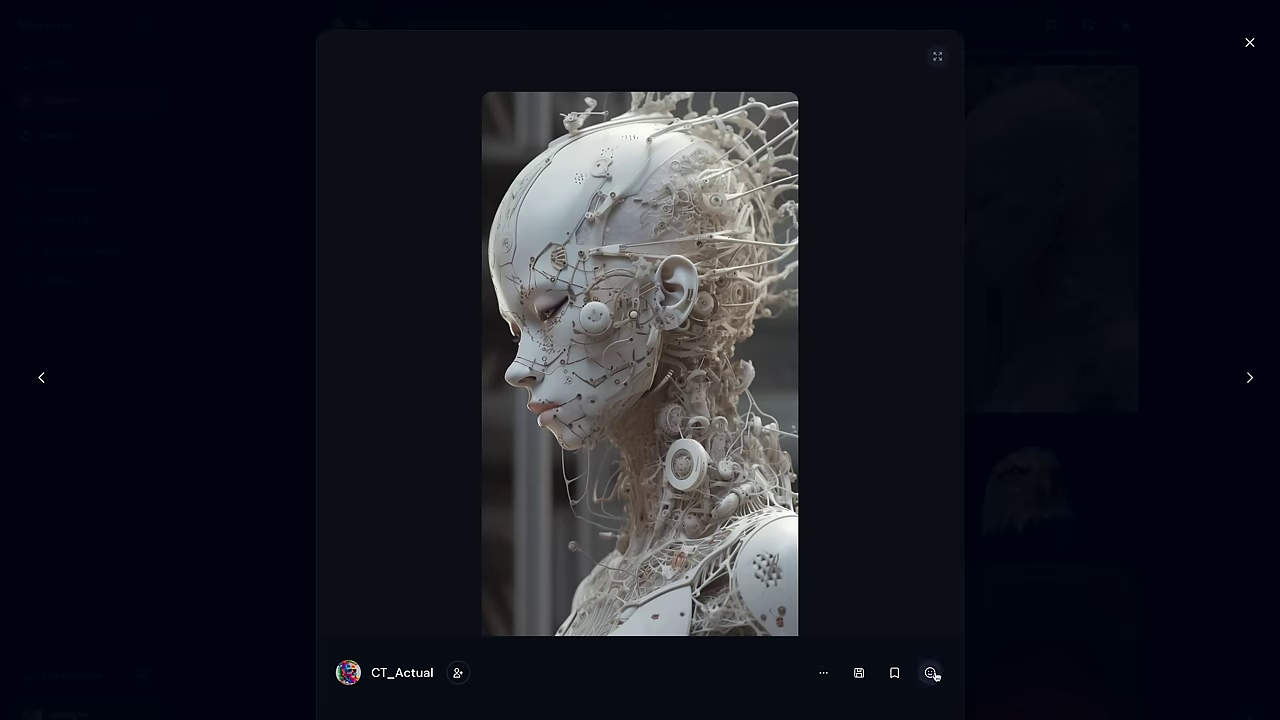
{"action": "mouse_move", "coordinate": [935, 676]}
{"action": "left_click", "coordinate": [824, 675]}
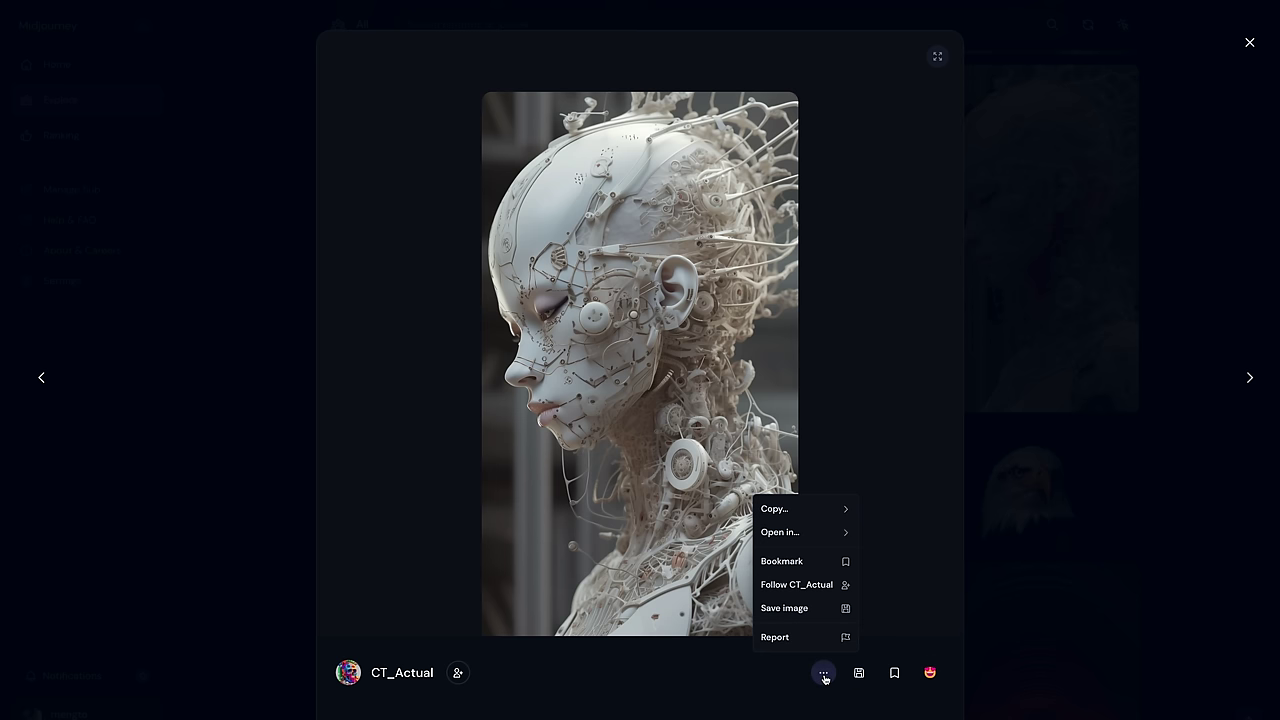
{"action": "left_click", "coordinate": [801, 615]}
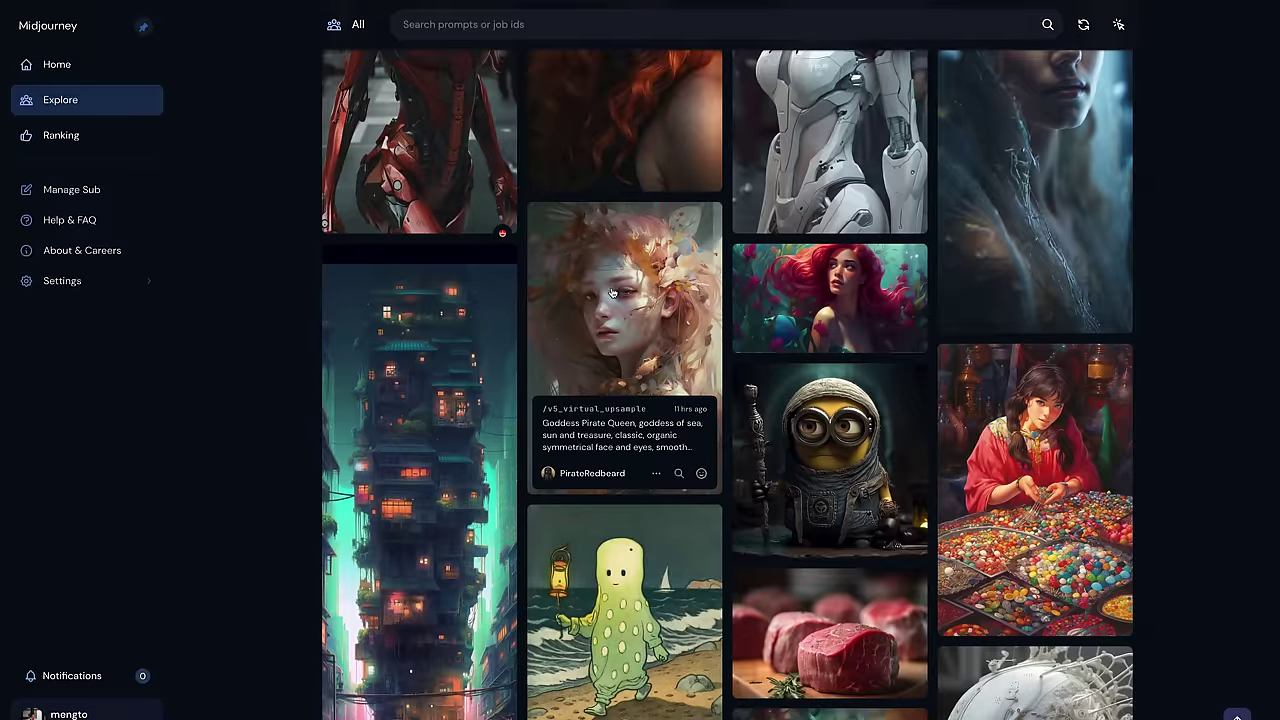
Step: Open the "Goddess Pirate Queen" image from the Community Feed and rate it with the heart-eyes emoji
{"action": "left_click", "coordinate": [611, 290]}
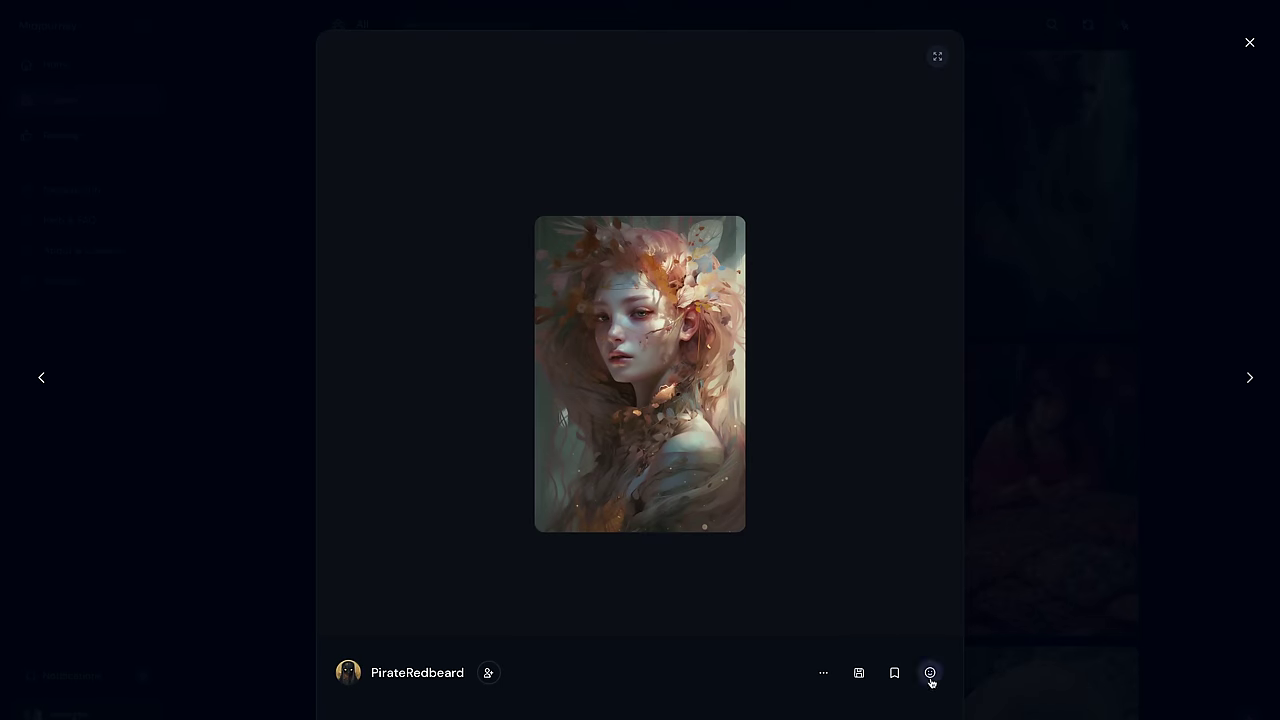
{"action": "mouse_move", "coordinate": [930, 678]}
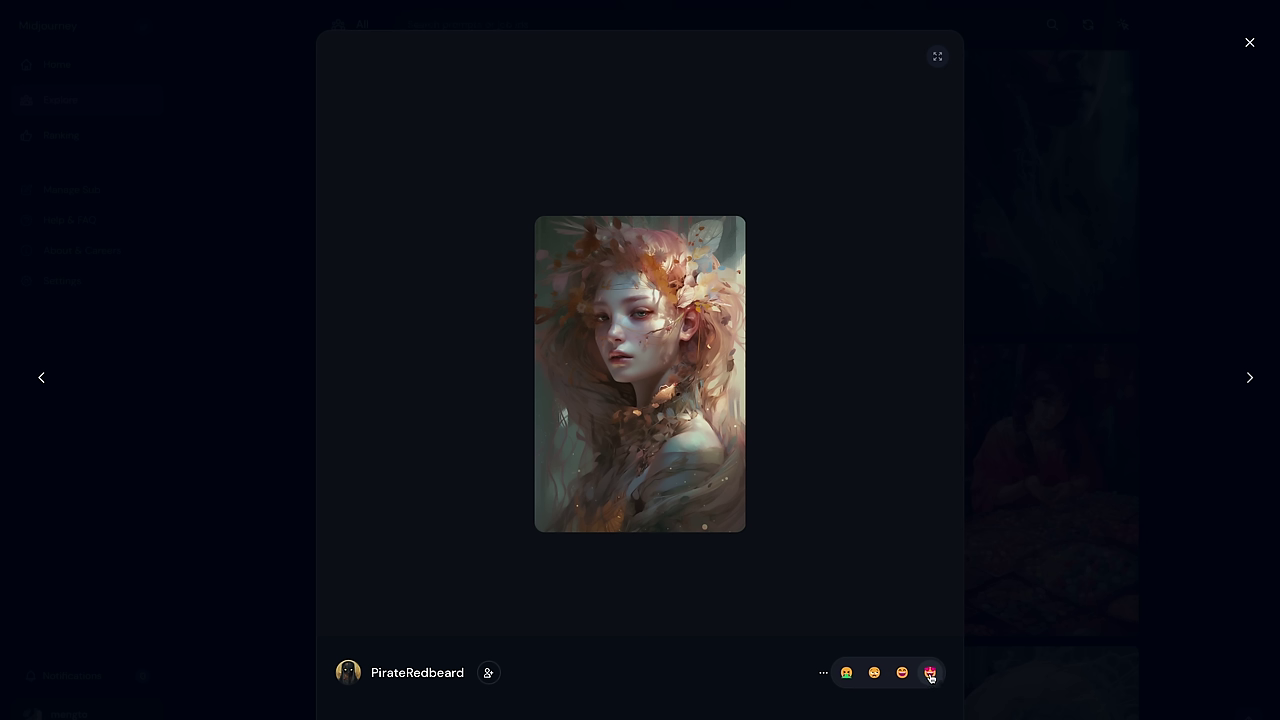
{"action": "left_click", "coordinate": [930, 676]}
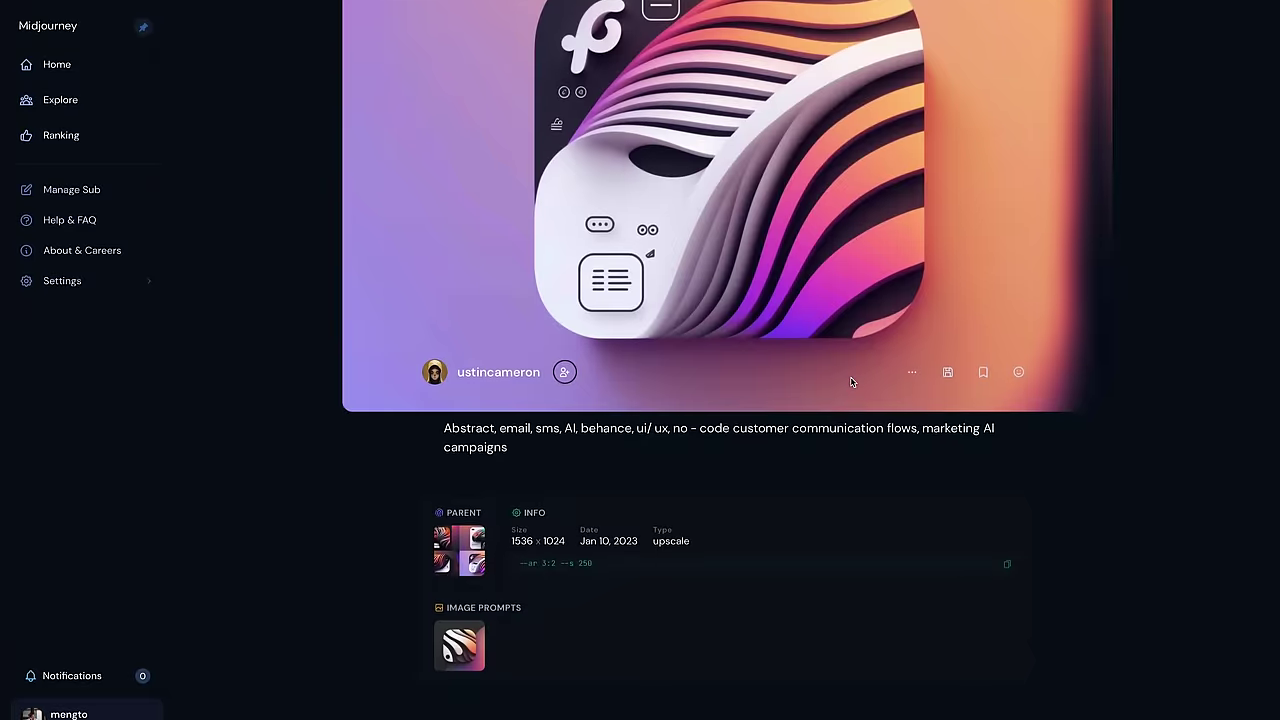
Step: From the zebra-striped app icon's related images, open the white gradient UX/UI design and look through its related designs
{"action": "scroll", "coordinate": [848, 380], "scroll_direction": "down", "scroll_amount": 8}
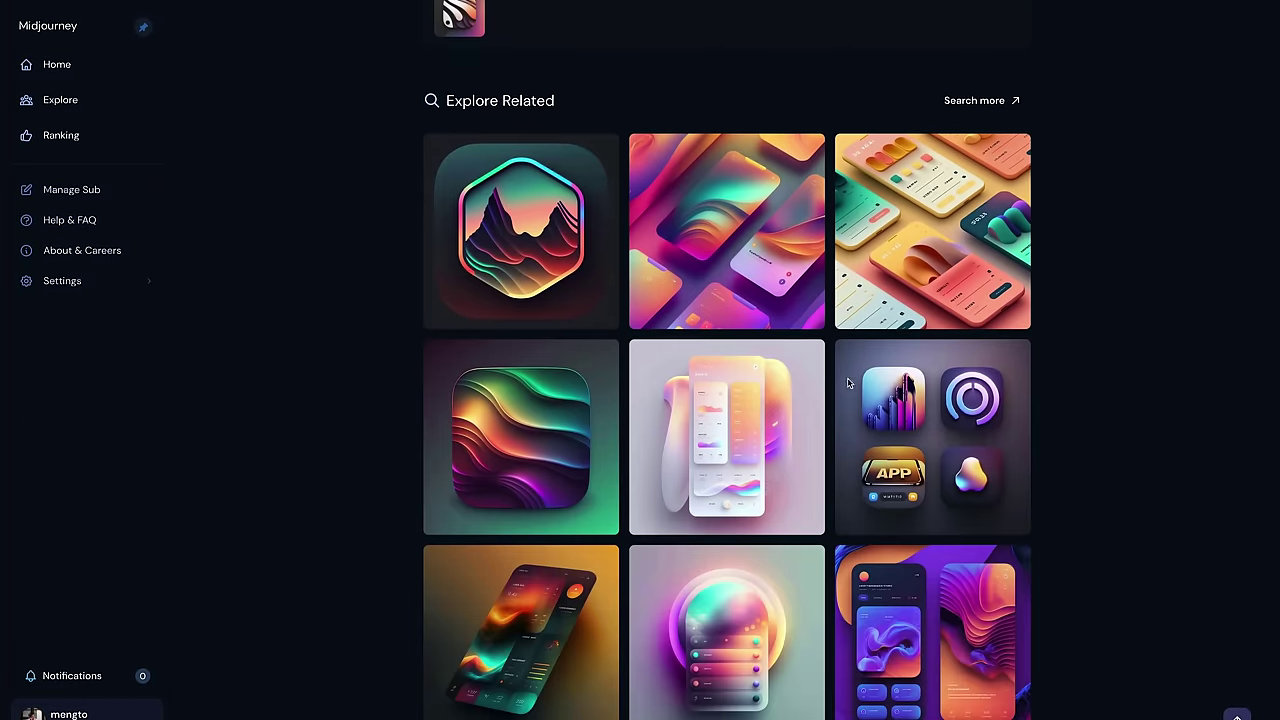
{"action": "left_click", "coordinate": [795, 396]}
{"action": "scroll", "coordinate": [797, 396], "scroll_direction": "down", "scroll_amount": 3}
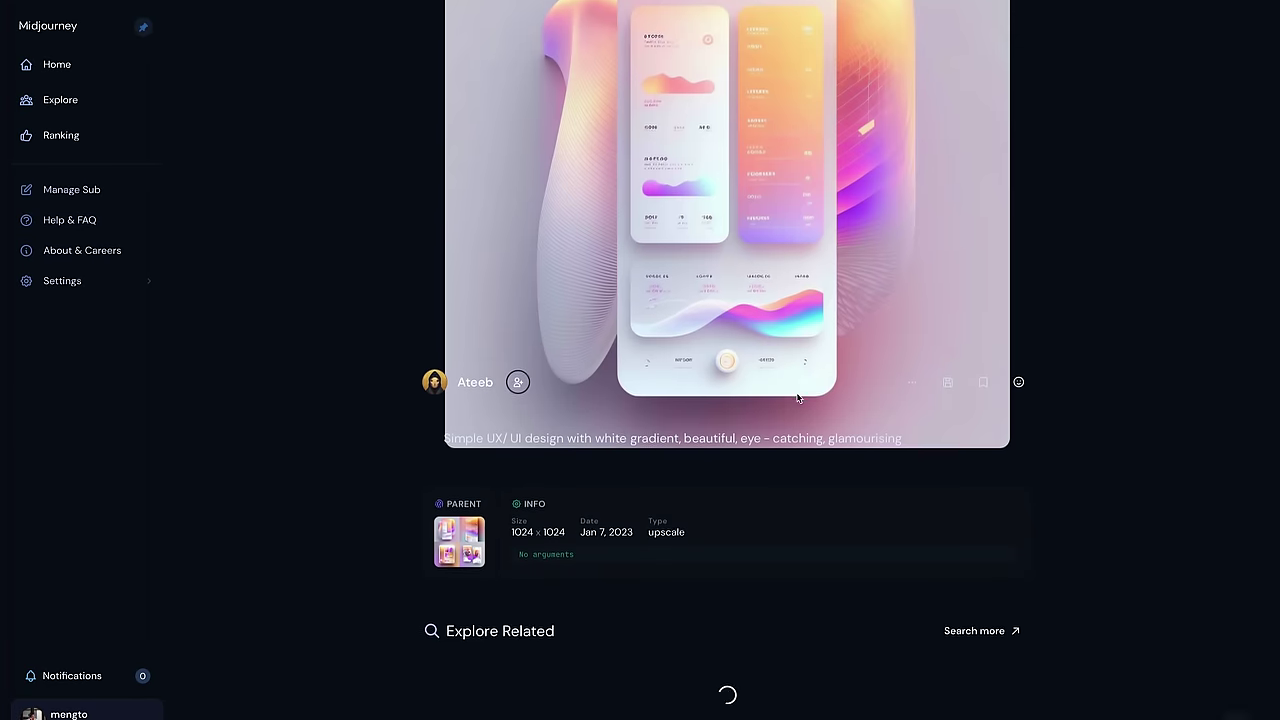
{"action": "scroll", "coordinate": [797, 397], "scroll_direction": "down", "scroll_amount": 5}
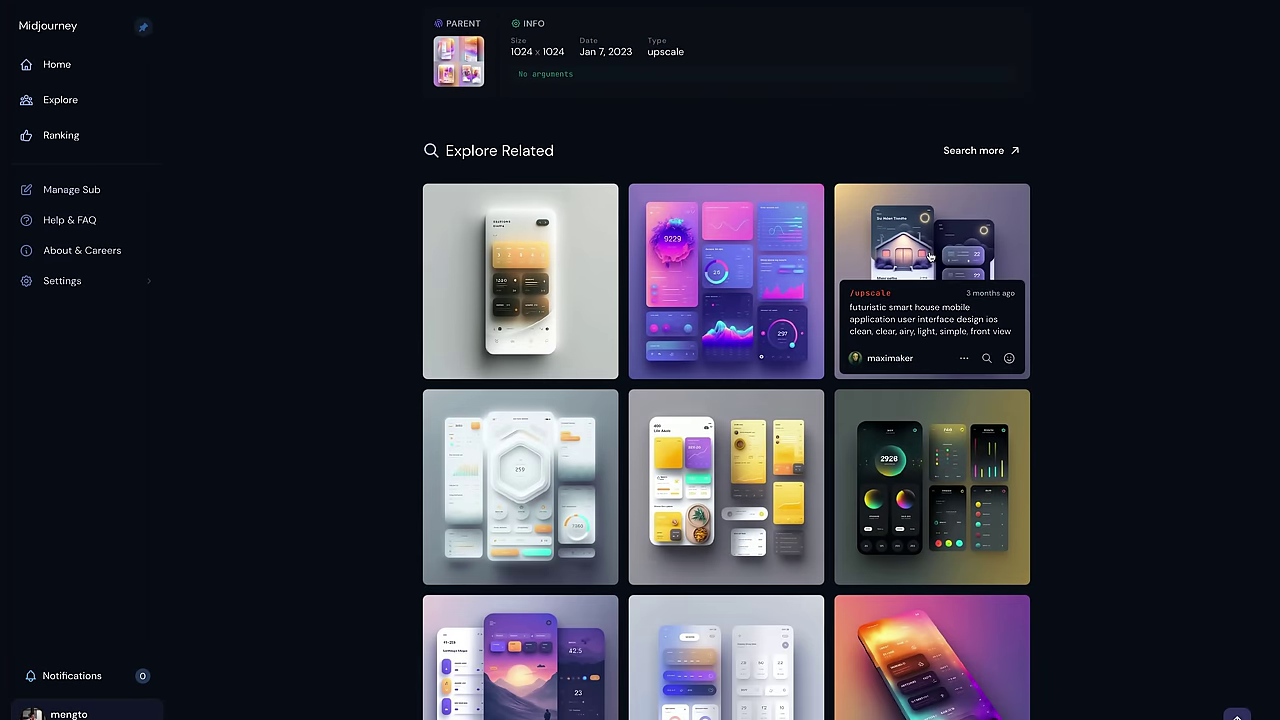
Step: Open the related futuristic smart house mobile app design, save its image and check its prompt details
{"action": "left_click", "coordinate": [930, 257]}
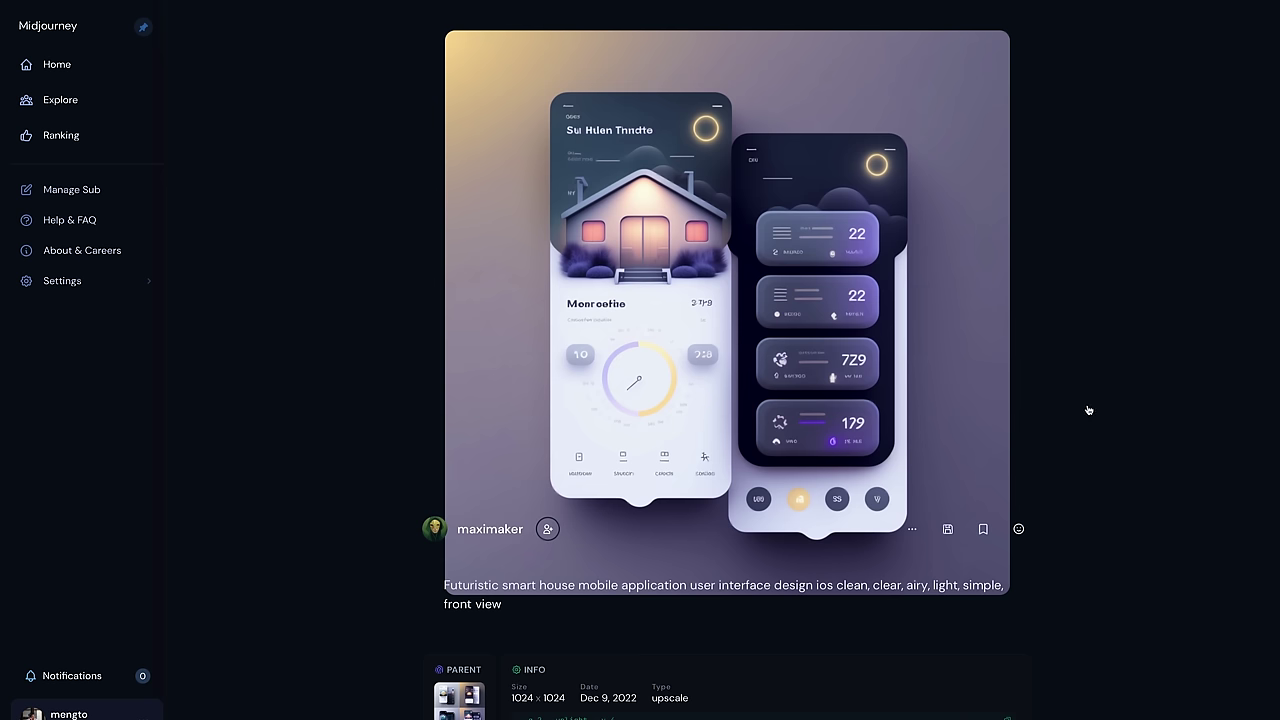
{"action": "left_click", "coordinate": [914, 531]}
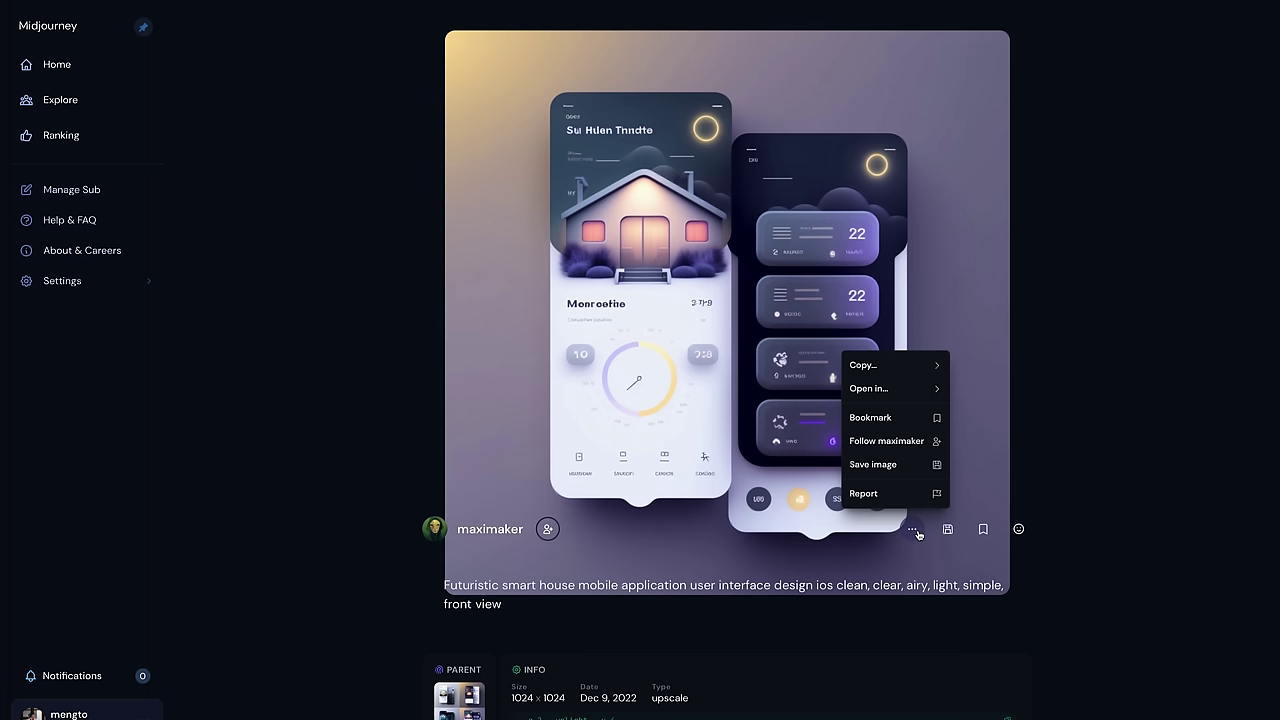
{"action": "left_click", "coordinate": [894, 468]}
{"action": "scroll", "coordinate": [1149, 503], "scroll_direction": "down", "scroll_amount": 7}
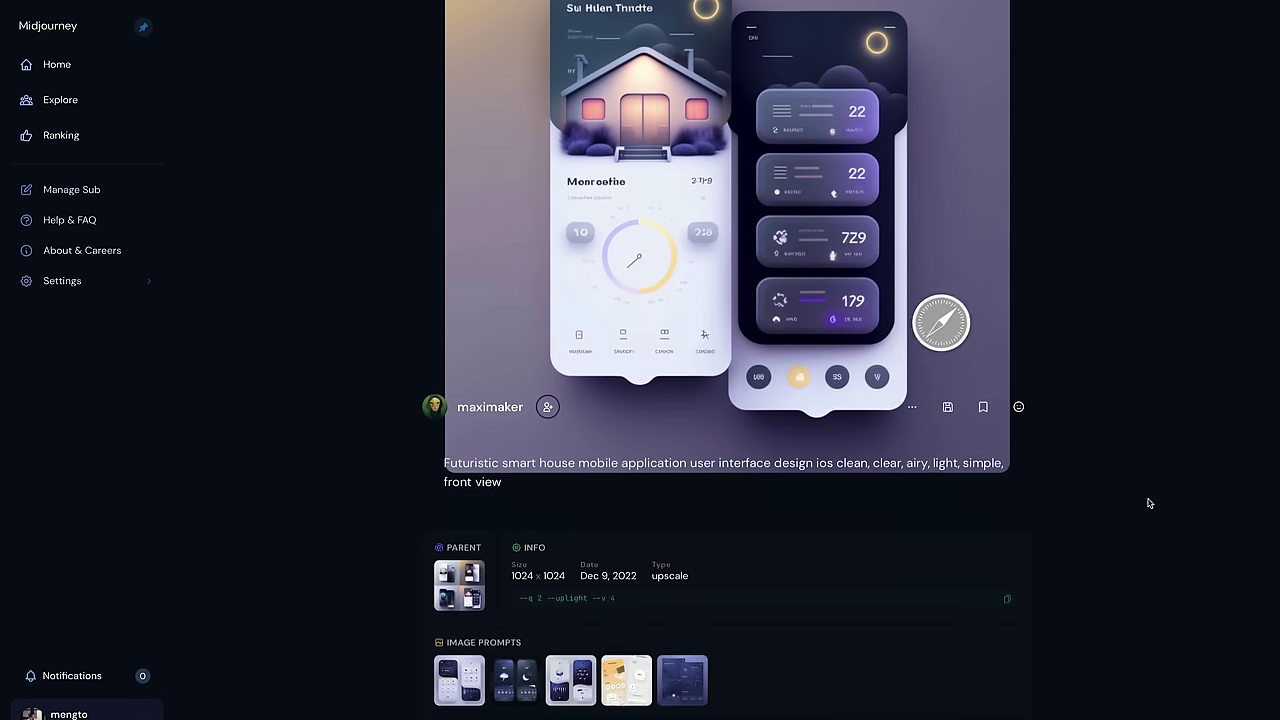
Step: Look through the designs related to the futuristic smart house mobile app image
{"action": "scroll", "coordinate": [1147, 503], "scroll_direction": "down", "scroll_amount": 7}
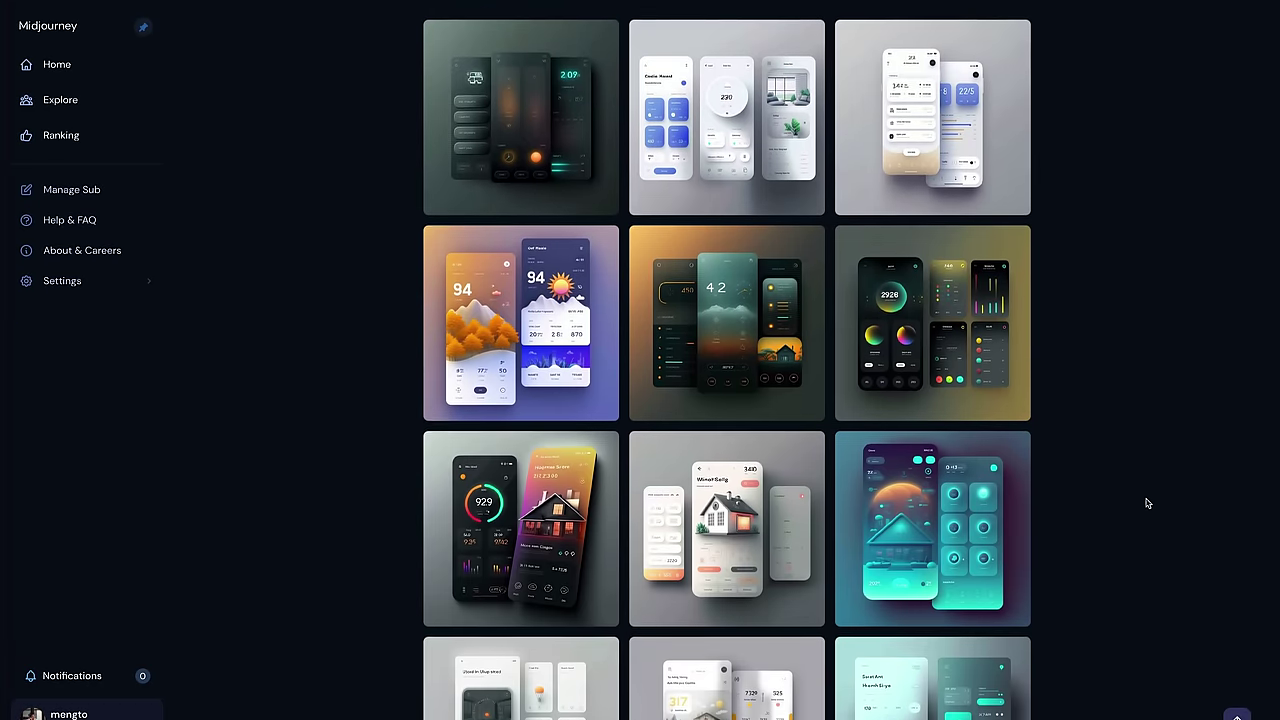
{"action": "scroll", "coordinate": [1147, 503], "scroll_direction": "down", "scroll_amount": 4}
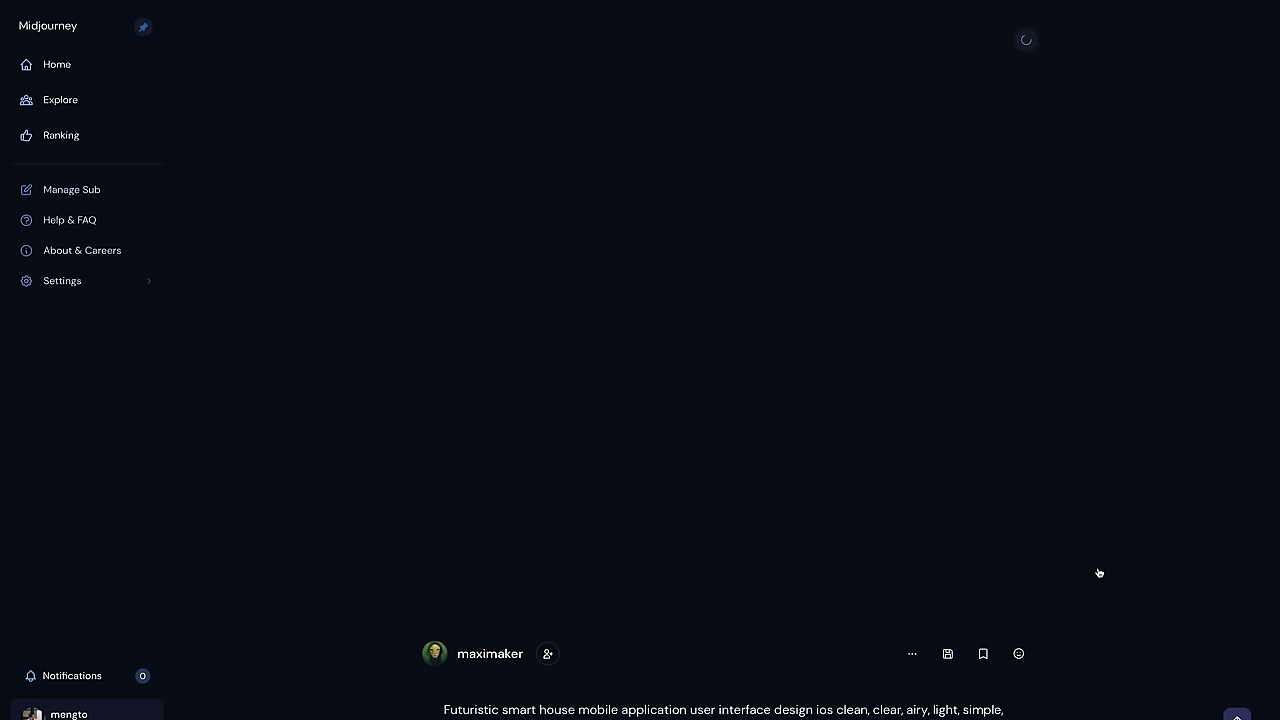
{"action": "scroll", "coordinate": [1088, 571], "scroll_direction": "down", "scroll_amount": 1}
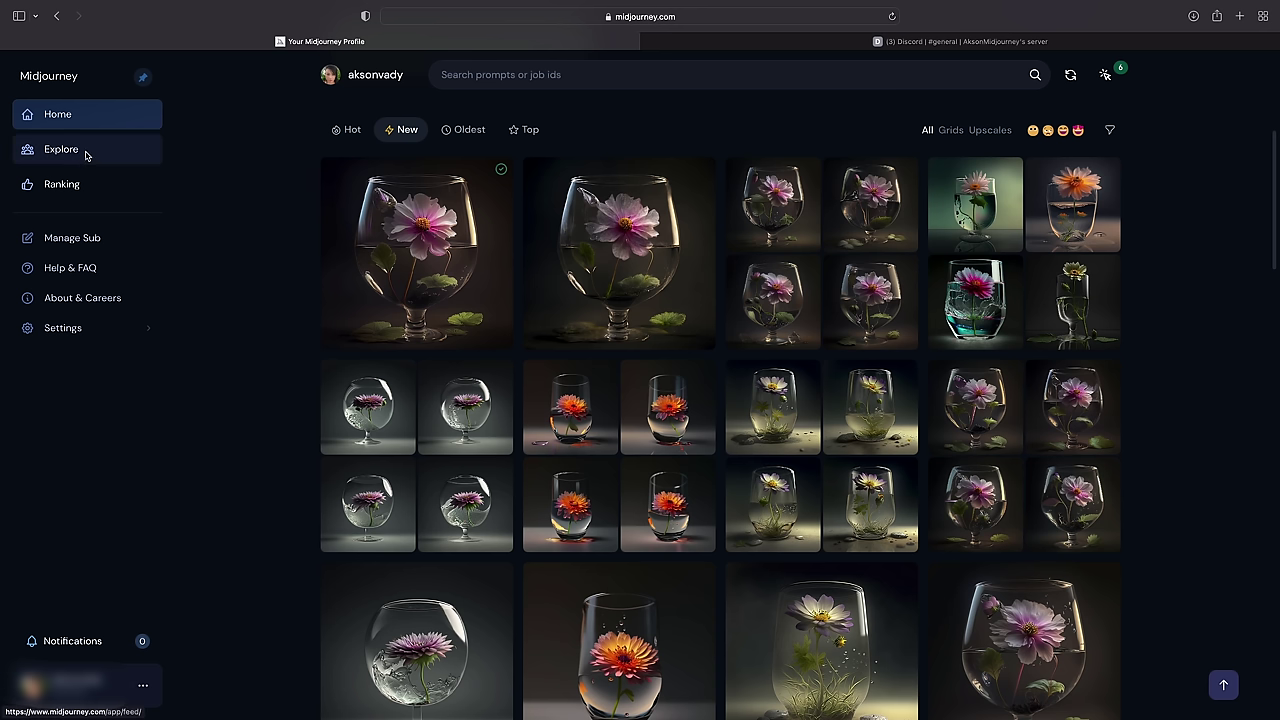
Step: Open the underwater retro futuristic portrait from the Community Feed and read its full prompt
{"action": "left_click", "coordinate": [62, 149]}
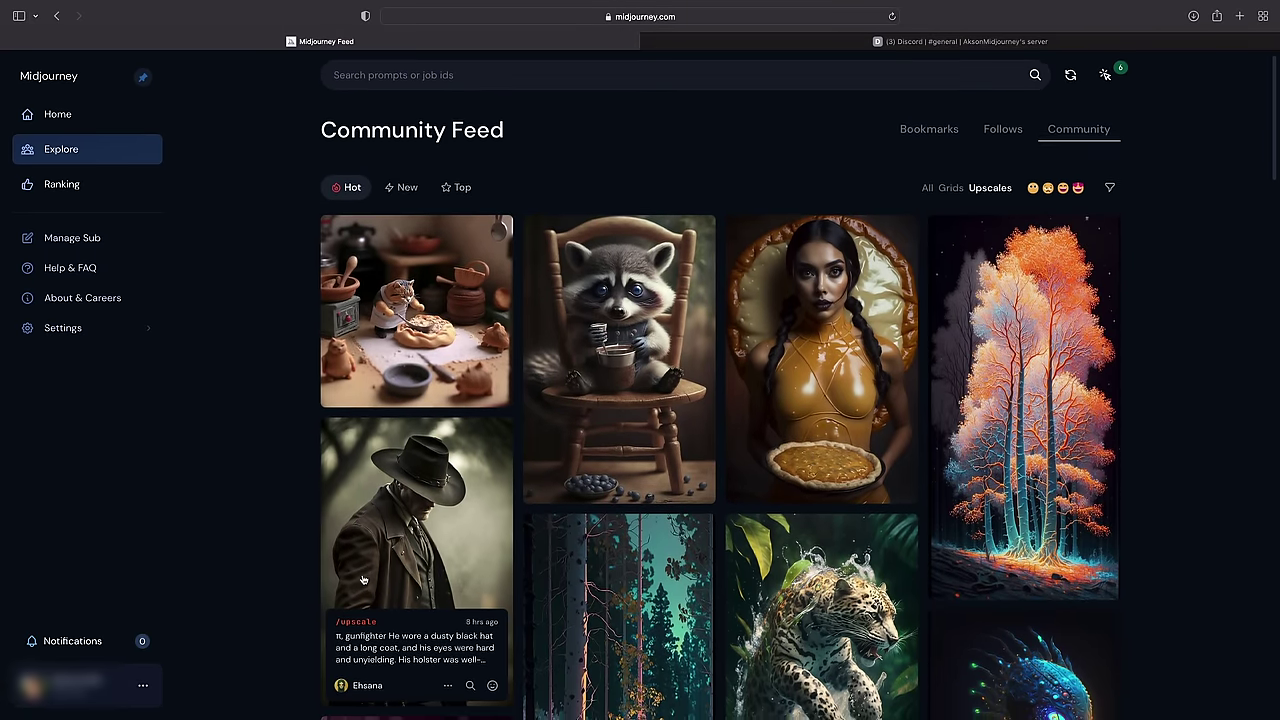
{"action": "scroll", "coordinate": [363, 580], "scroll_direction": "down", "scroll_amount": 10}
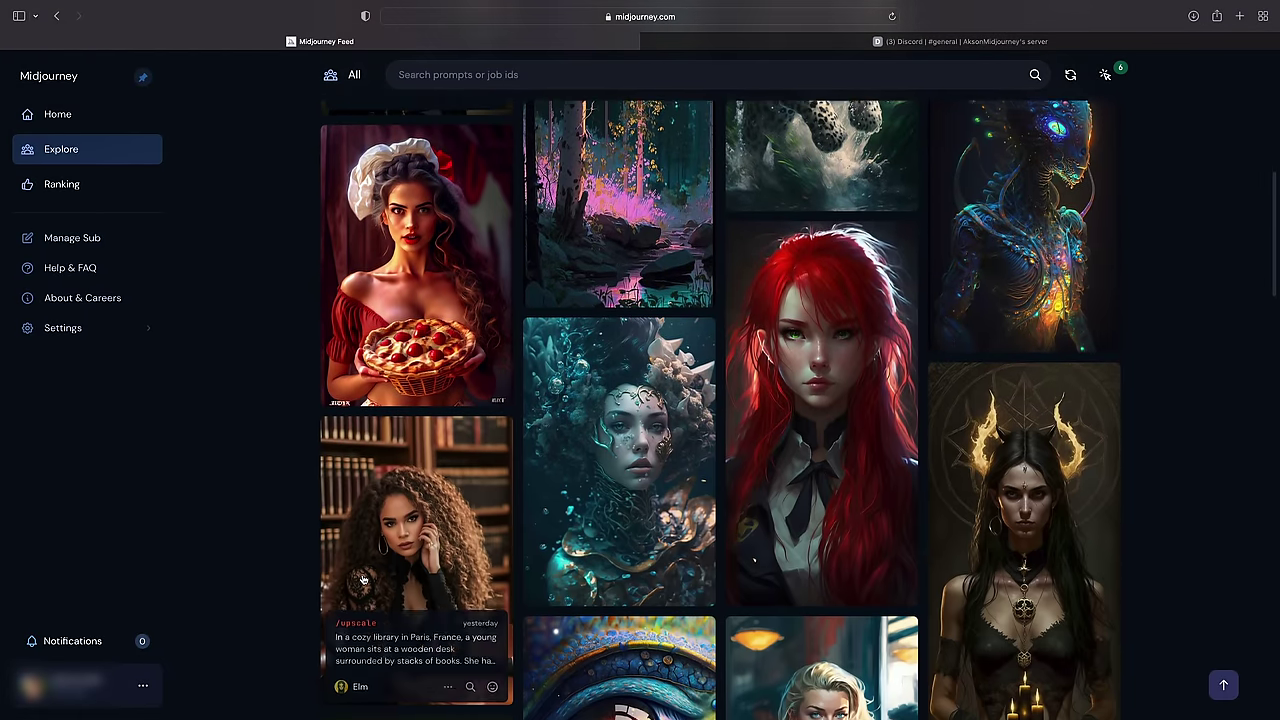
{"action": "scroll", "coordinate": [363, 580], "scroll_direction": "down", "scroll_amount": 2}
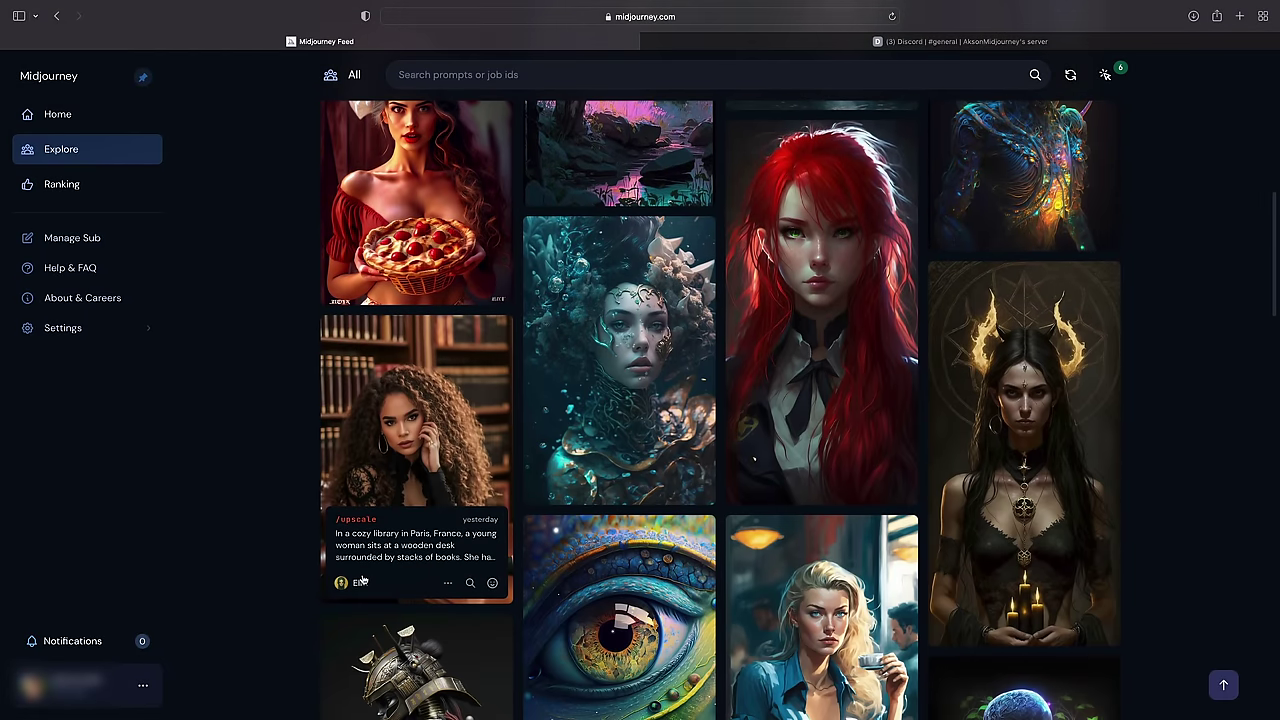
{"action": "left_click", "coordinate": [636, 380]}
{"action": "scroll", "coordinate": [513, 502], "scroll_direction": "down", "scroll_amount": 5}
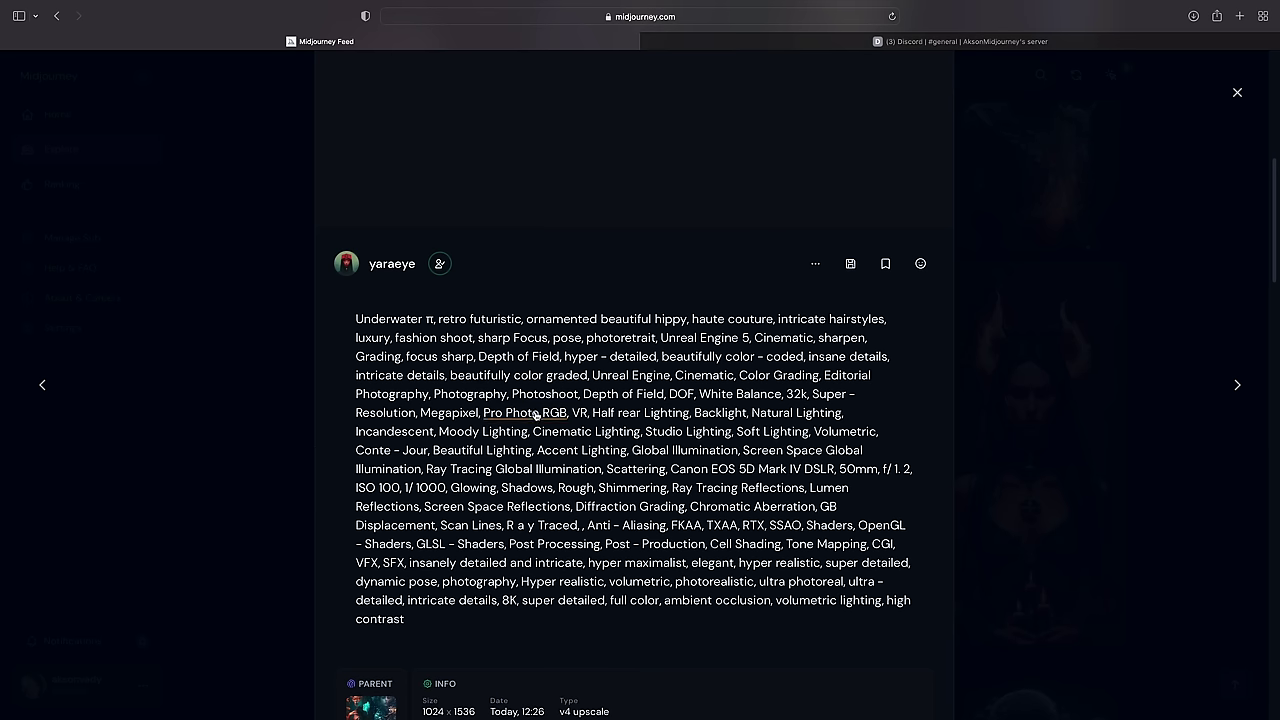
{"action": "mouse_move", "coordinate": [537, 414]}
{"action": "mouse_move", "coordinate": [538, 438]}
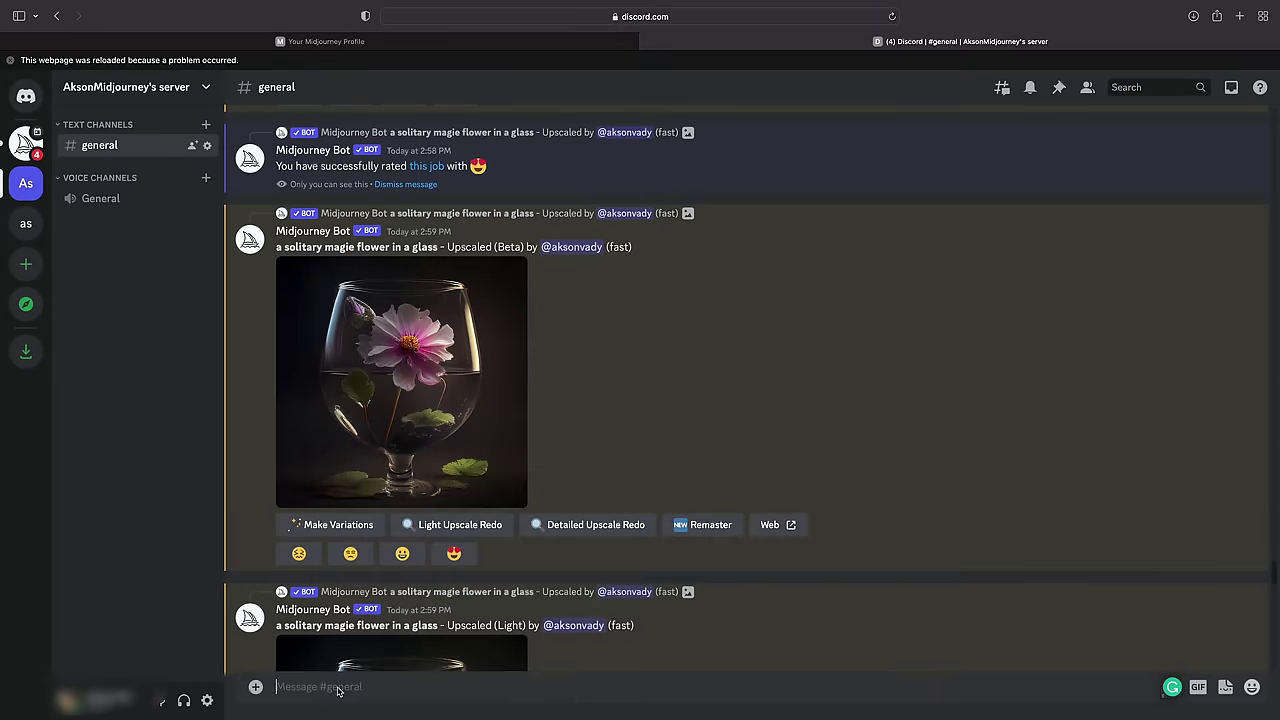
Step: In Discord's general channel, generate an /imagine image with "Full body mermaid portrait, Ethereal, glacial, photorealistic 32k, super sharp details, cinematic, intricate details, Depth of Field"
{"action": "type", "text": "/ima"}
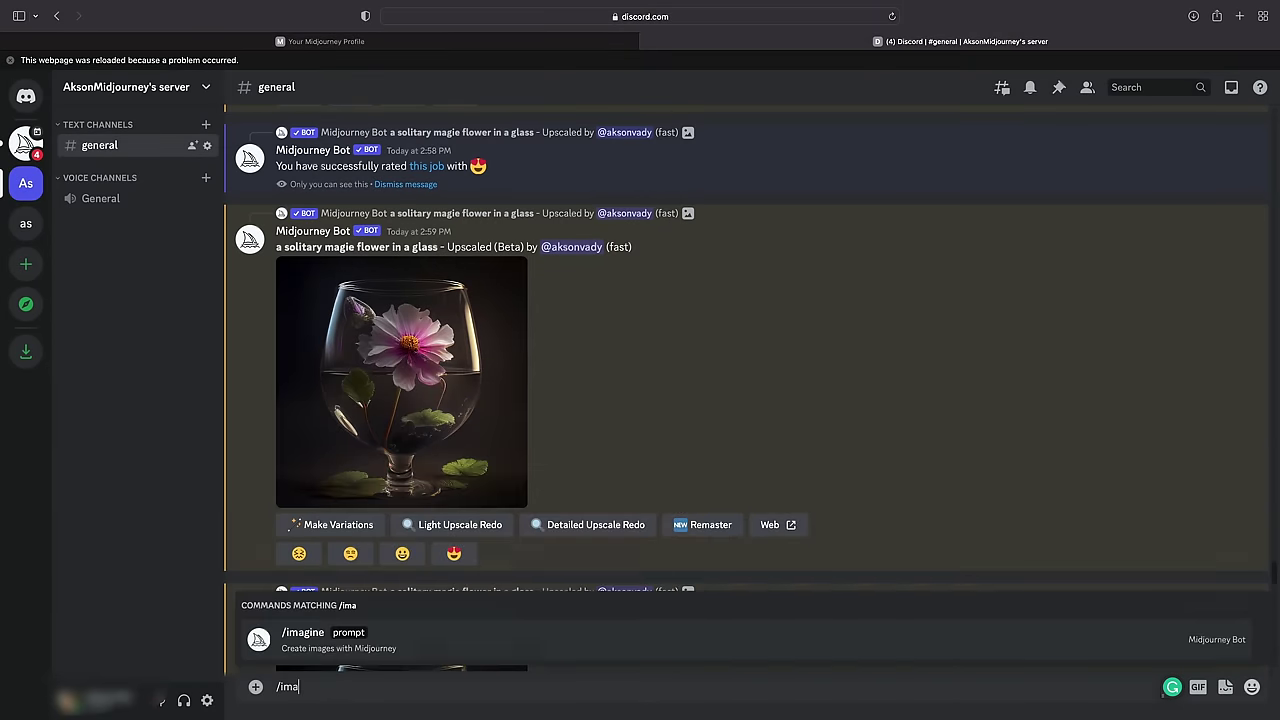
{"action": "left_click", "coordinate": [363, 643]}
{"action": "type", "text": "Ful"}
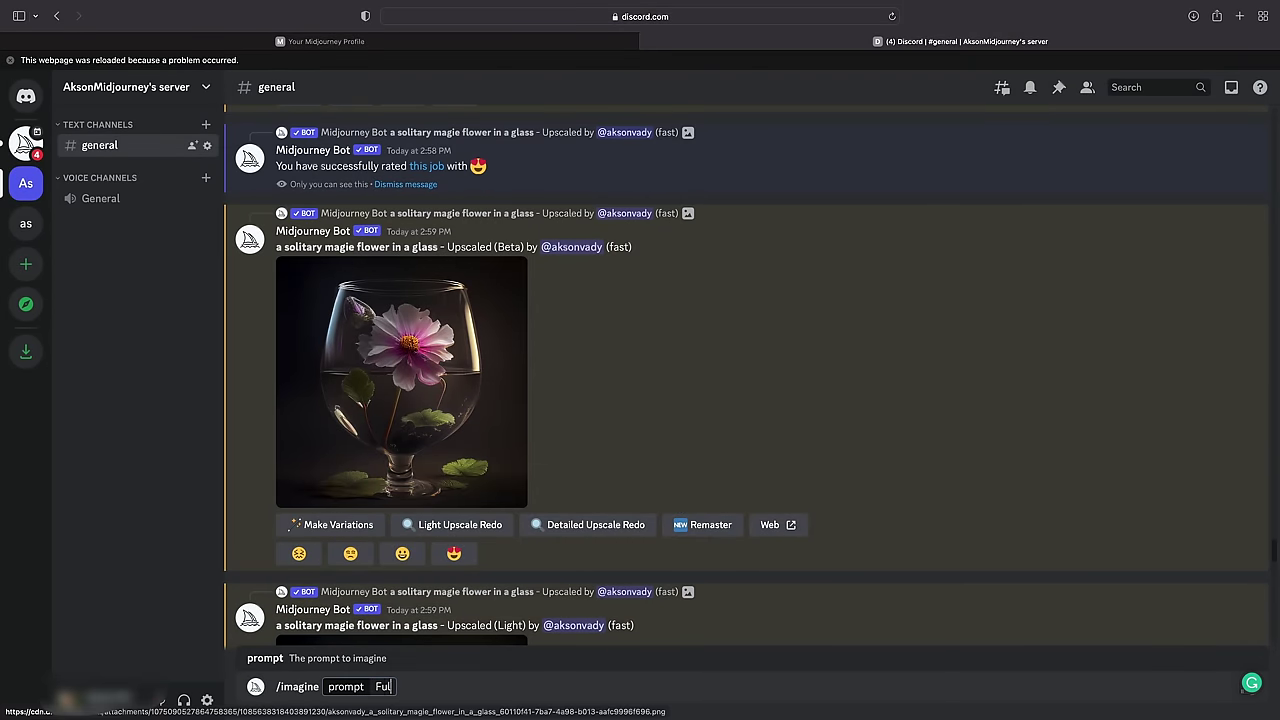
{"action": "type", "text": "l body mer"}
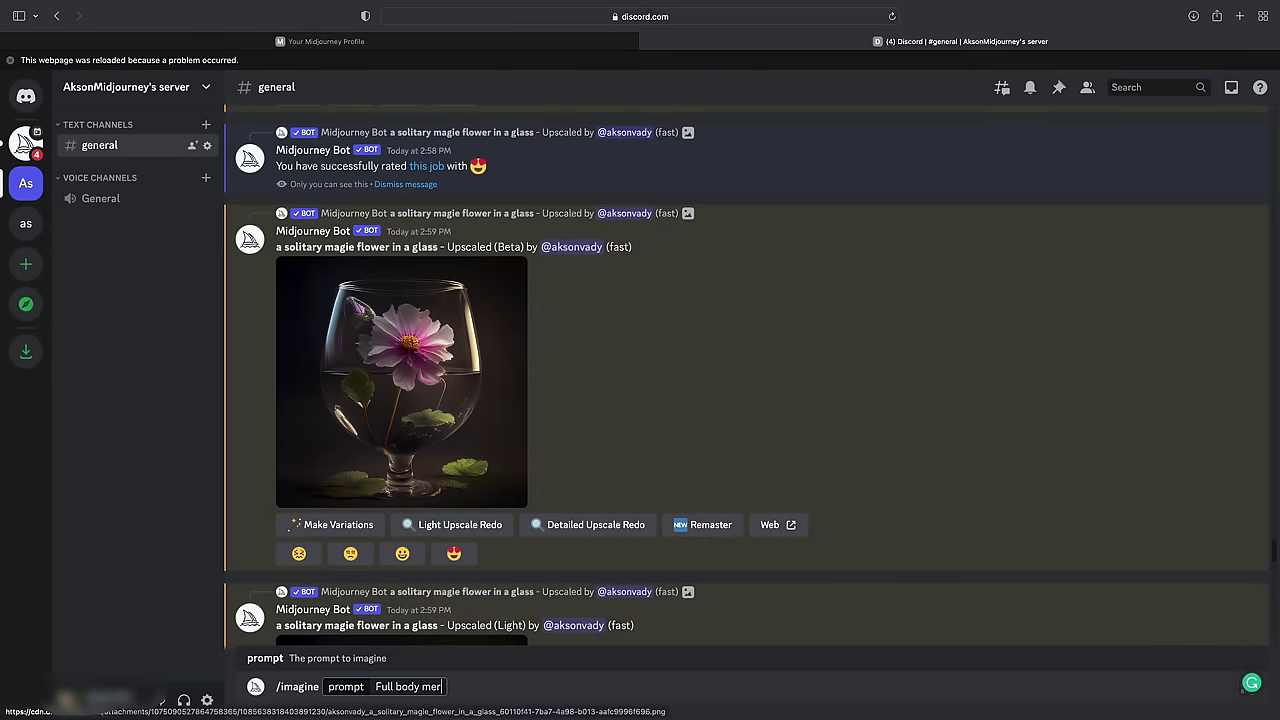
{"action": "type", "text": "maid portrai"}
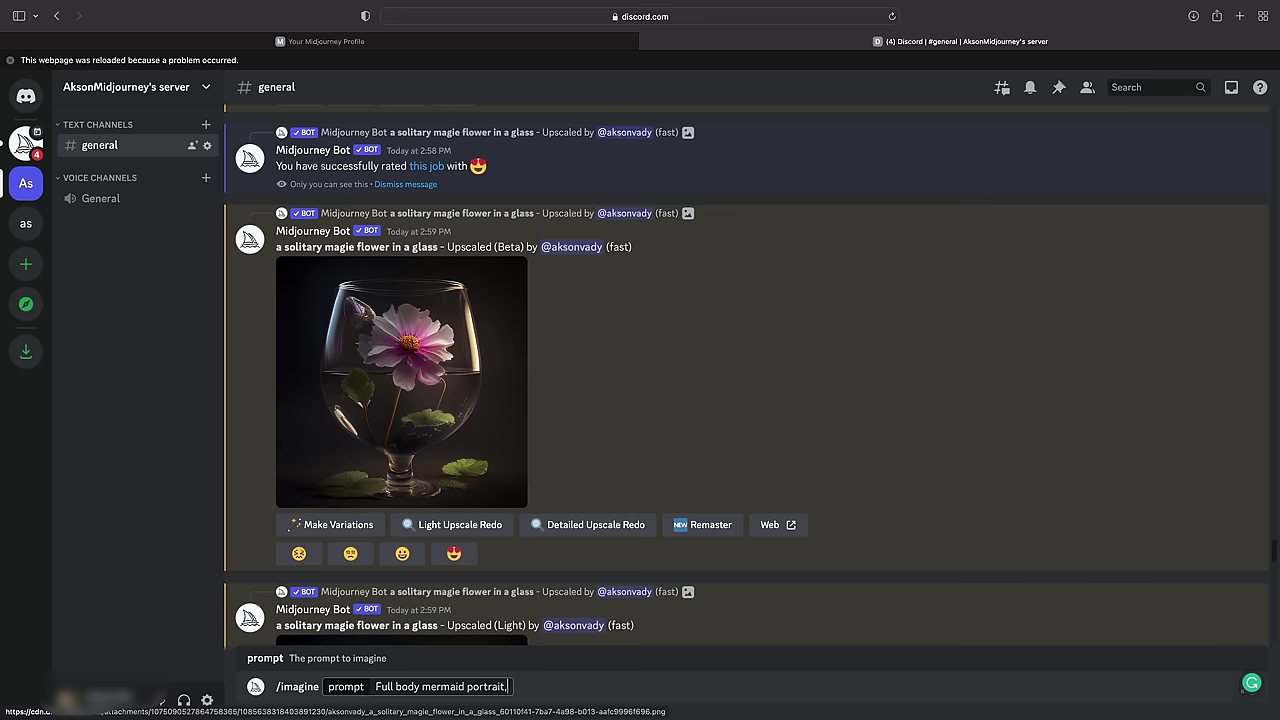
{"action": "type", "text": "t,"}
{"action": "type", "text": "Ethereal, glacial, photorealistic 32k, super sharp details, cinematic, intricate details, Depth of Field, insanely detailed and intricate, Soft Lighting, beautiful floral filagree accents, underwater, fashion editorial photography style, detailed photography, Cinematic Lighting, --ar 2:3 --v 4"}
{"action": "key", "text": "Return"}
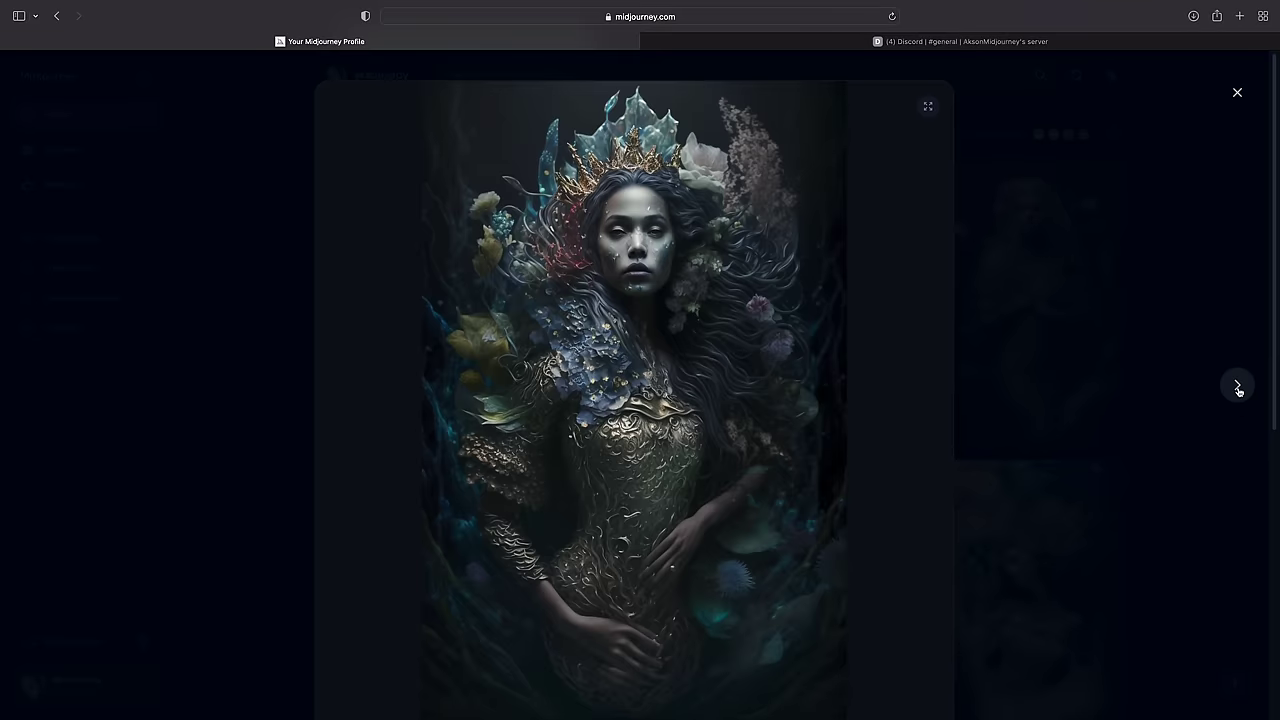
Step: Browse the enlarged mermaid portraits one after another in the Midjourney profile gallery
{"action": "left_click", "coordinate": [1238, 390]}
{"action": "left_click", "coordinate": [1238, 390]}
{"action": "left_click", "coordinate": [1238, 386]}
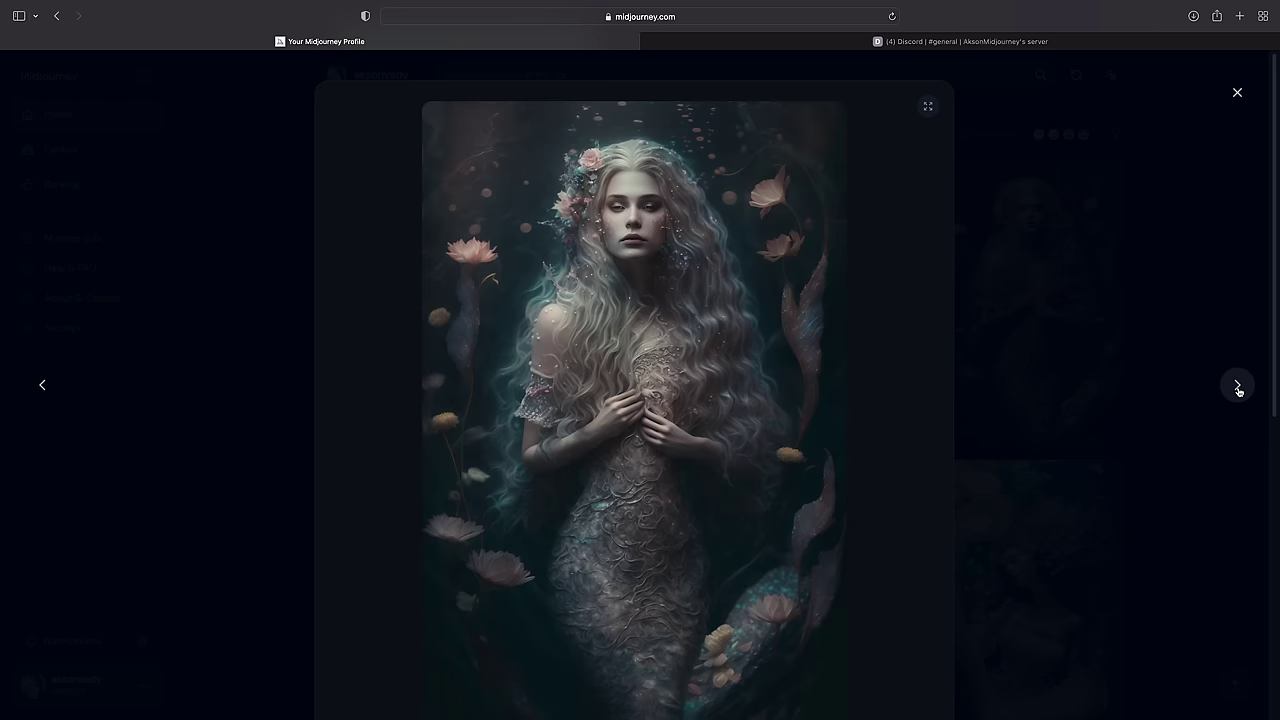
{"action": "left_click", "coordinate": [1238, 386]}
{"action": "left_click", "coordinate": [1238, 386]}
{"action": "left_click", "coordinate": [1238, 387]}
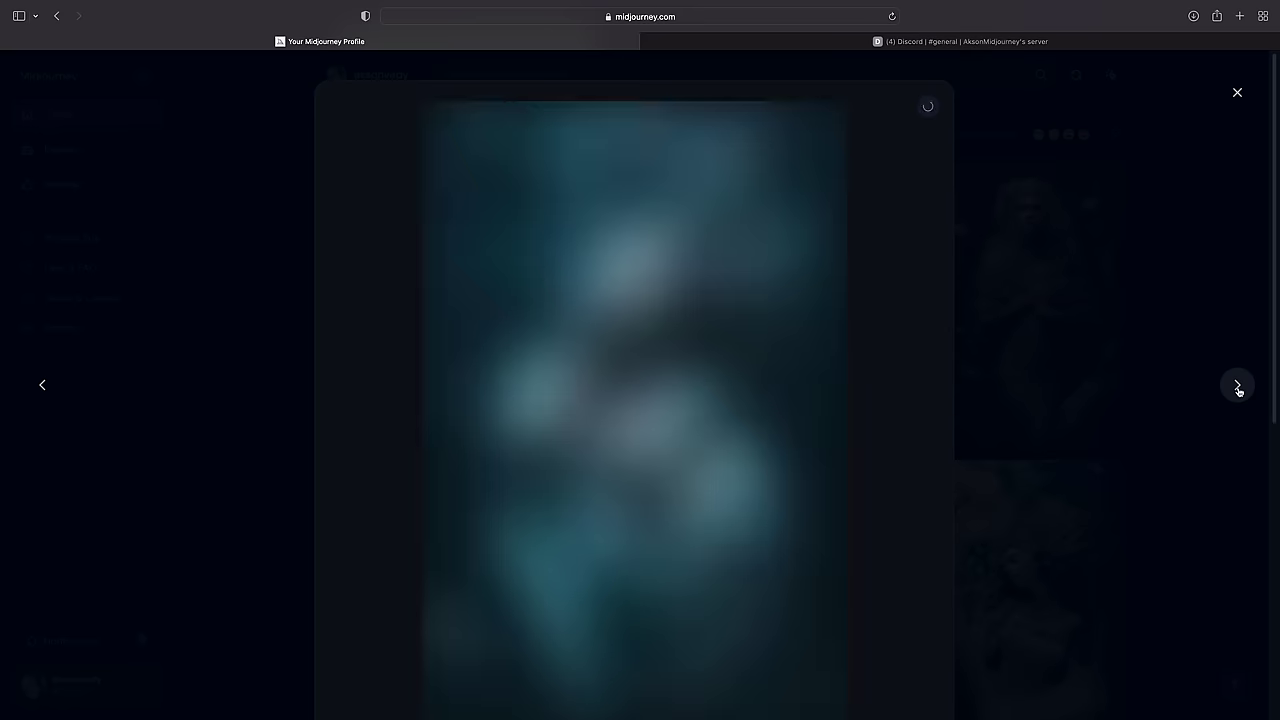
{"action": "left_click", "coordinate": [1238, 387]}
{"action": "left_click", "coordinate": [1238, 387]}
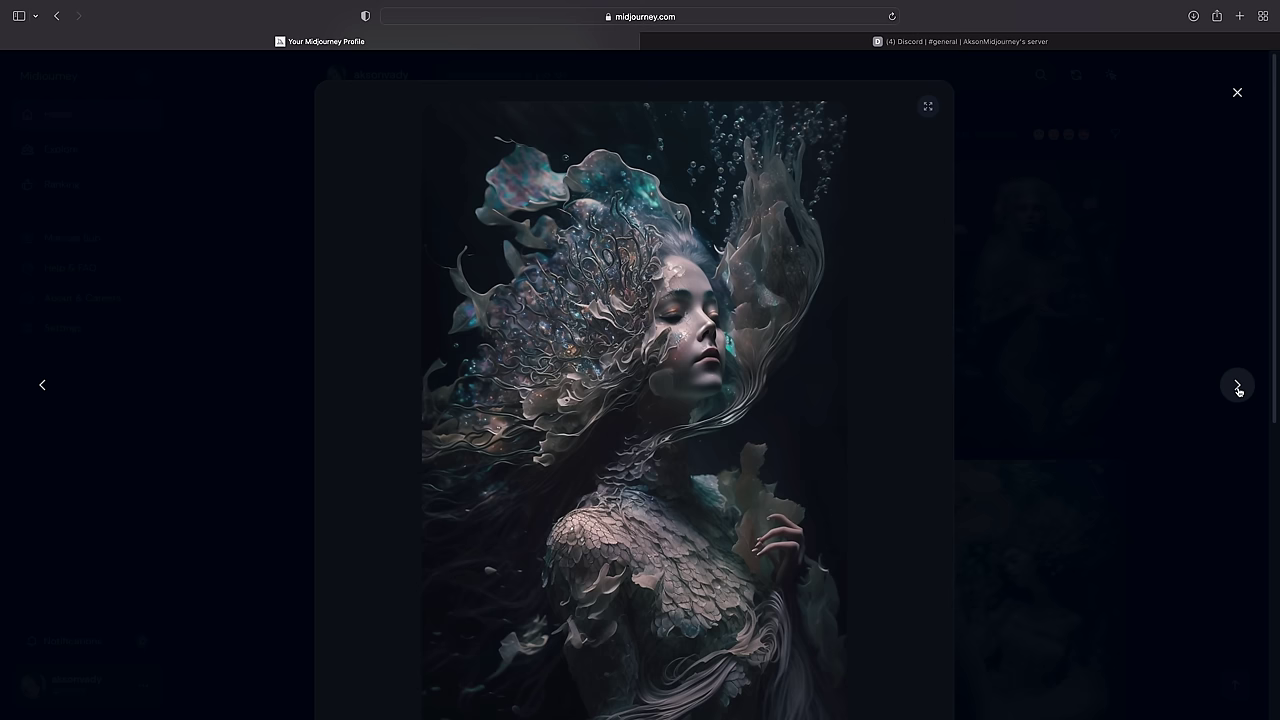
{"action": "left_click", "coordinate": [1238, 387]}
{"action": "left_click", "coordinate": [1238, 387]}
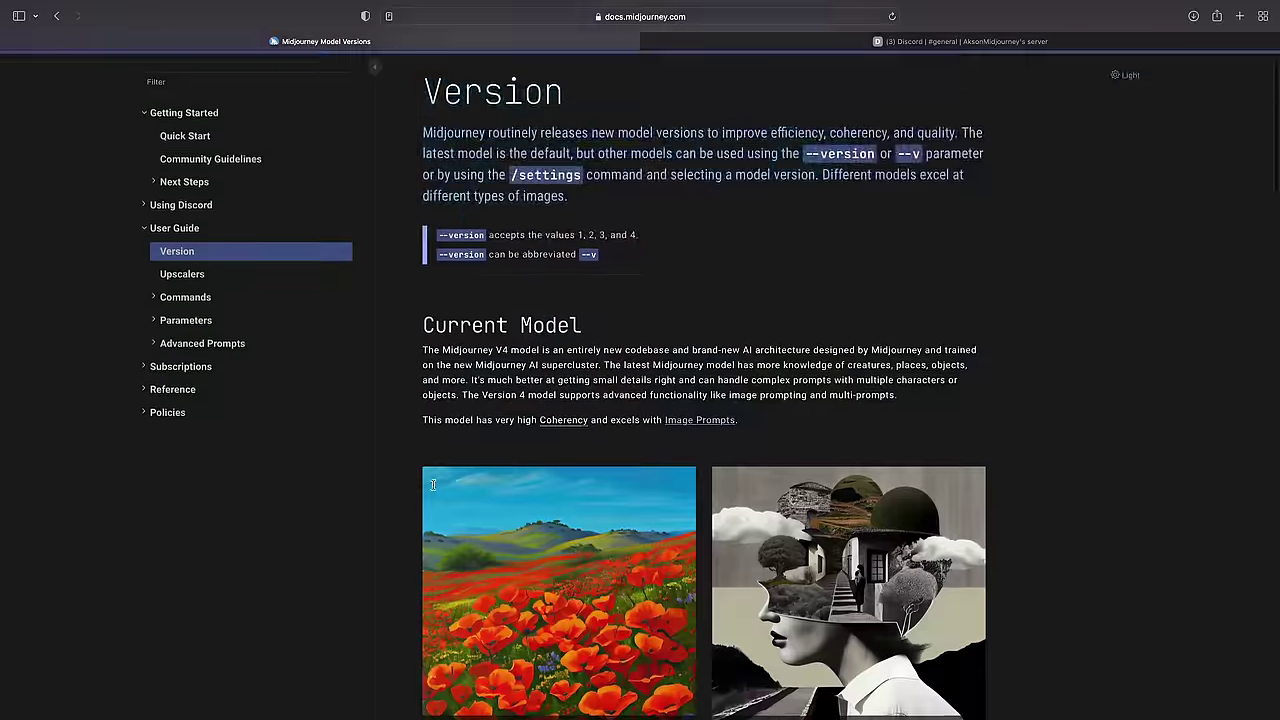
Step: Read the Version and Upscalers pages in the Midjourney documentation's User Guide and open its Commands section
{"action": "scroll", "coordinate": [433, 484], "scroll_direction": "down", "scroll_amount": 8}
{"action": "scroll", "coordinate": [433, 484], "scroll_direction": "down", "scroll_amount": 5}
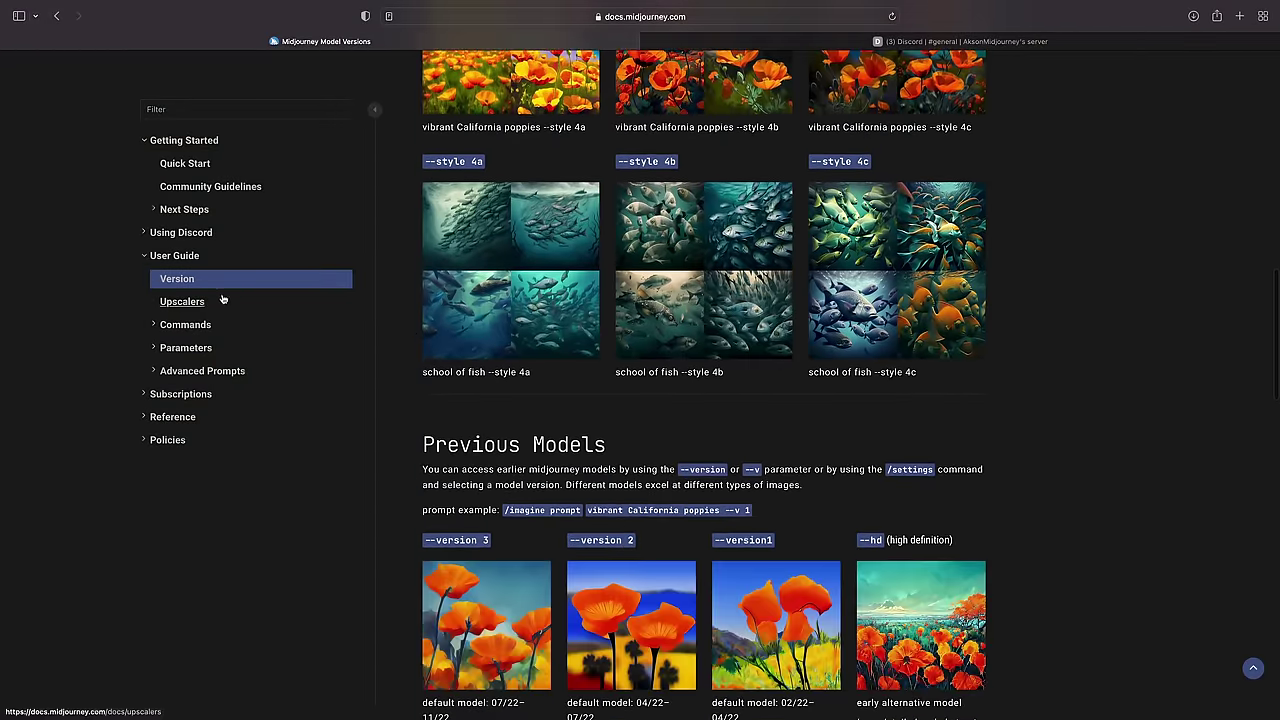
{"action": "left_click", "coordinate": [214, 301]}
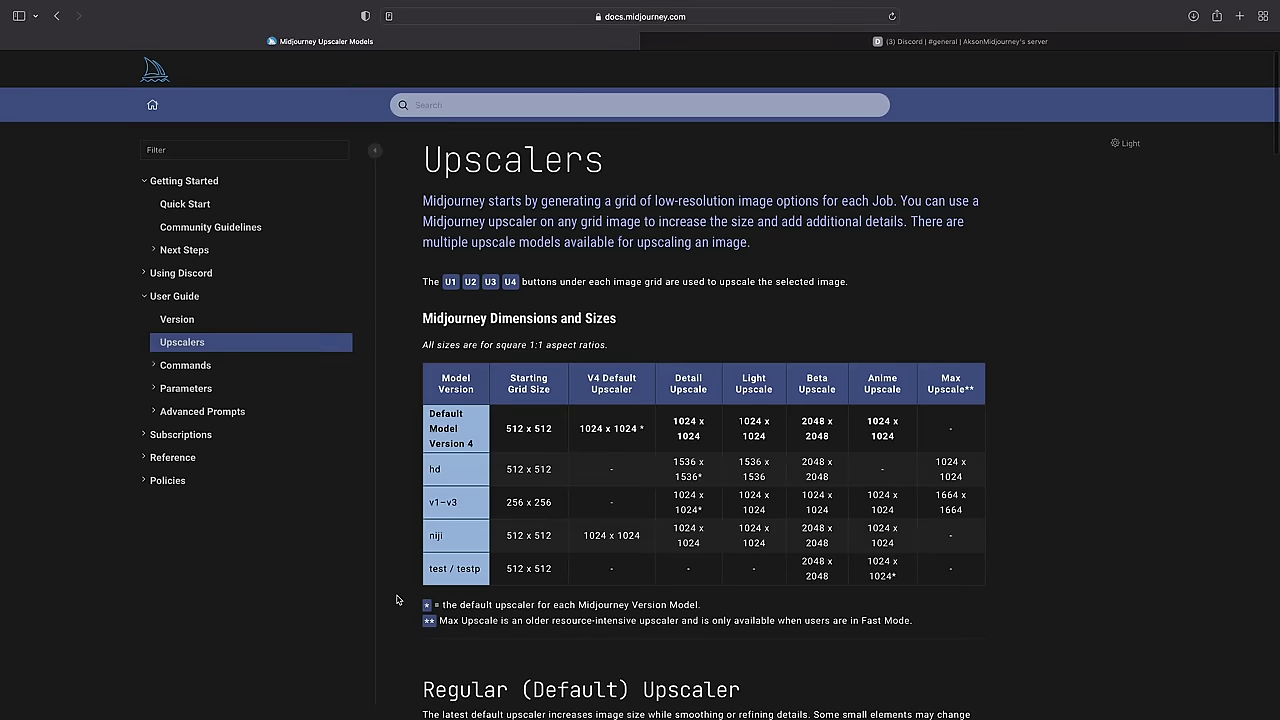
{"action": "scroll", "coordinate": [393, 571], "scroll_direction": "down", "scroll_amount": 10}
{"action": "scroll", "coordinate": [417, 619], "scroll_direction": "down", "scroll_amount": 6}
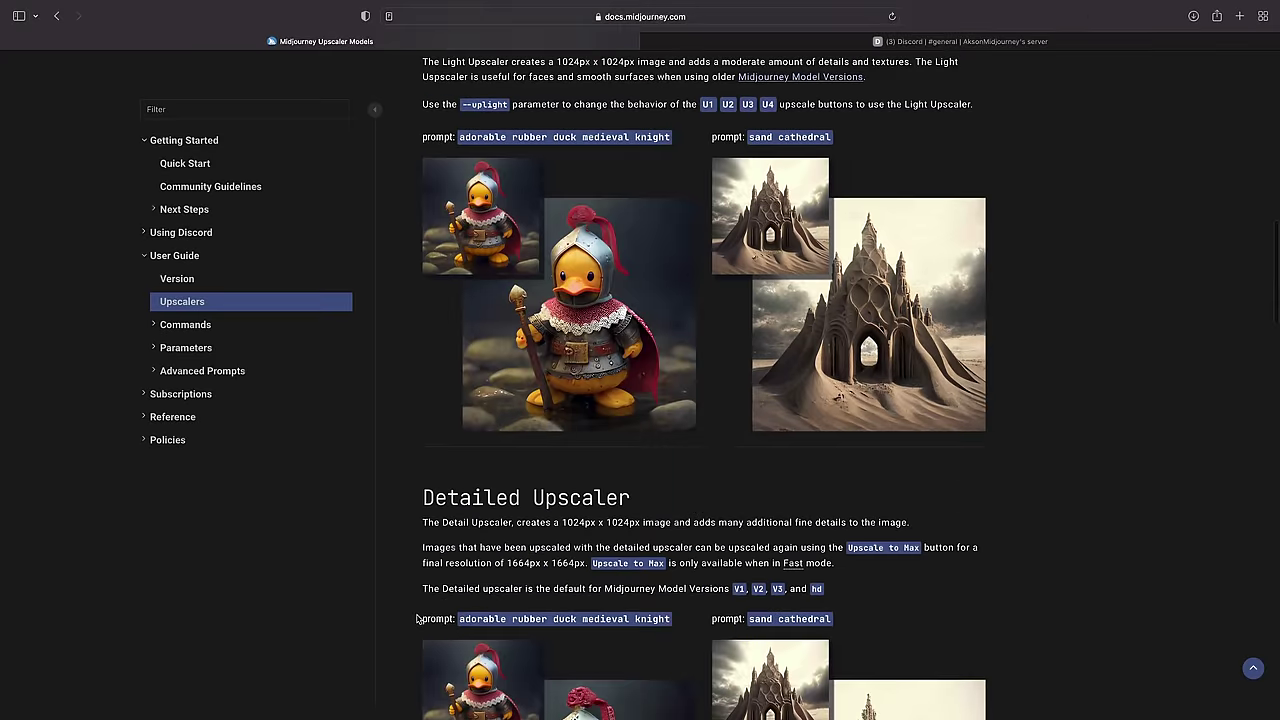
{"action": "left_click", "coordinate": [185, 325]}
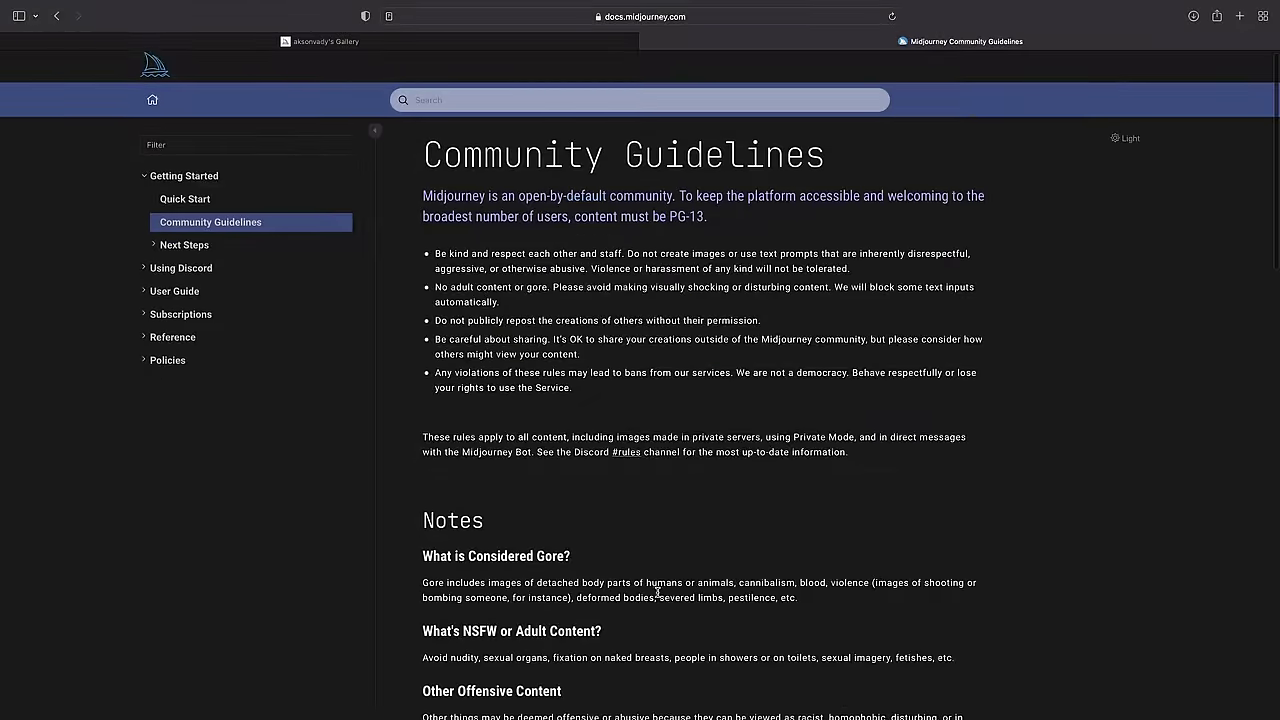
Step: Read Midjourney's Community Guidelines page, including the banned words and the Self-Policing and Reporting sections
{"action": "scroll", "coordinate": [657, 592], "scroll_direction": "down", "scroll_amount": 1}
{"action": "scroll", "coordinate": [657, 592], "scroll_direction": "down", "scroll_amount": 15}
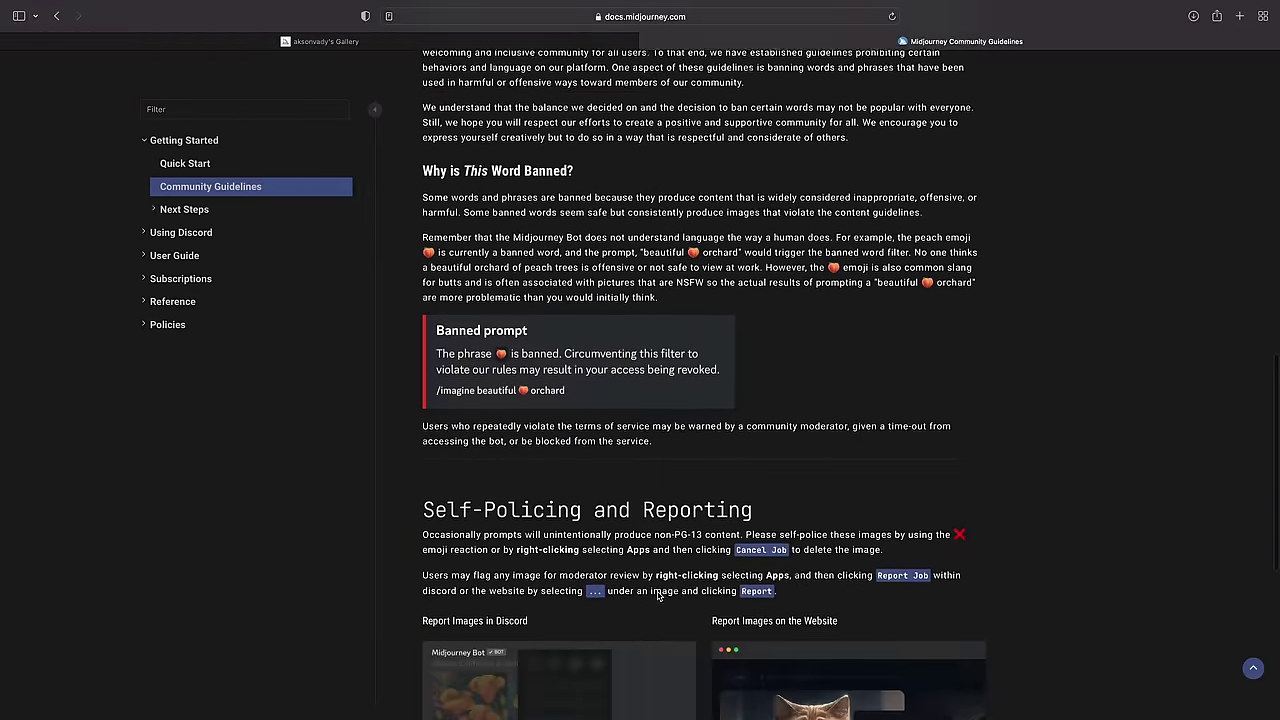
{"action": "scroll", "coordinate": [657, 592], "scroll_direction": "down", "scroll_amount": 5}
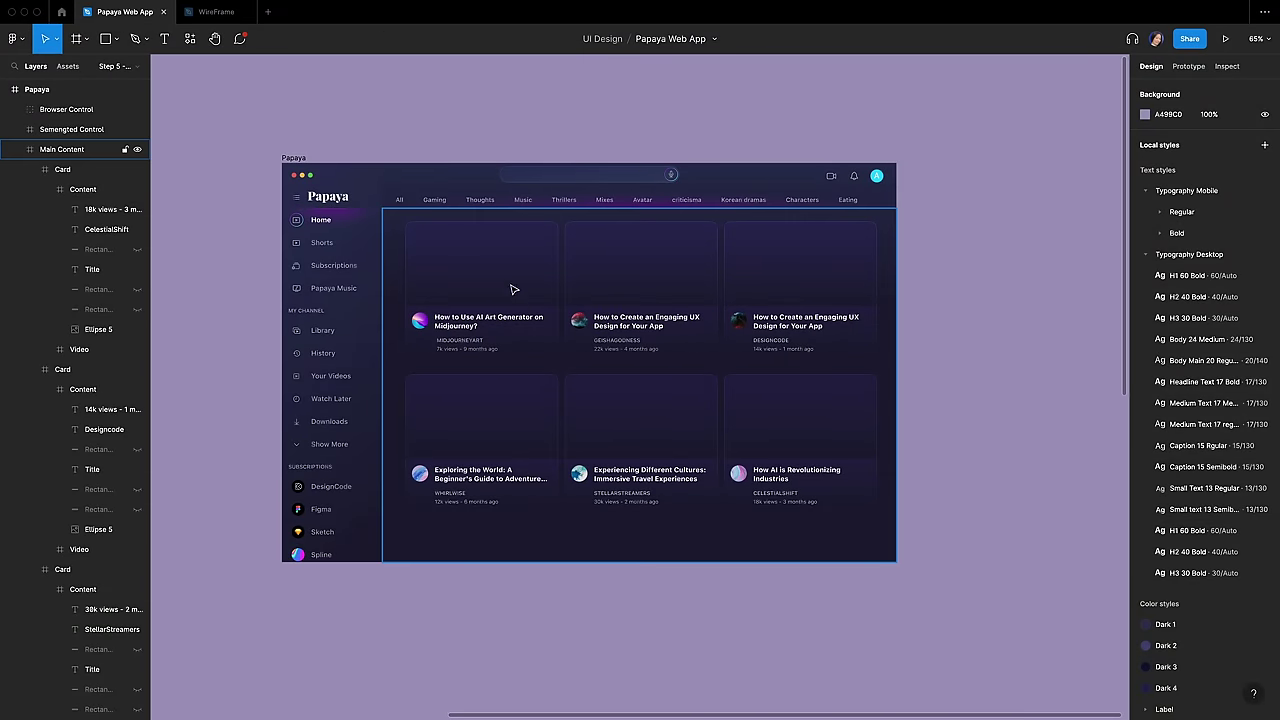
Step: Switch to Figma and duplicate the Papaya frame beside the original
{"action": "left_click", "coordinate": [296, 158]}
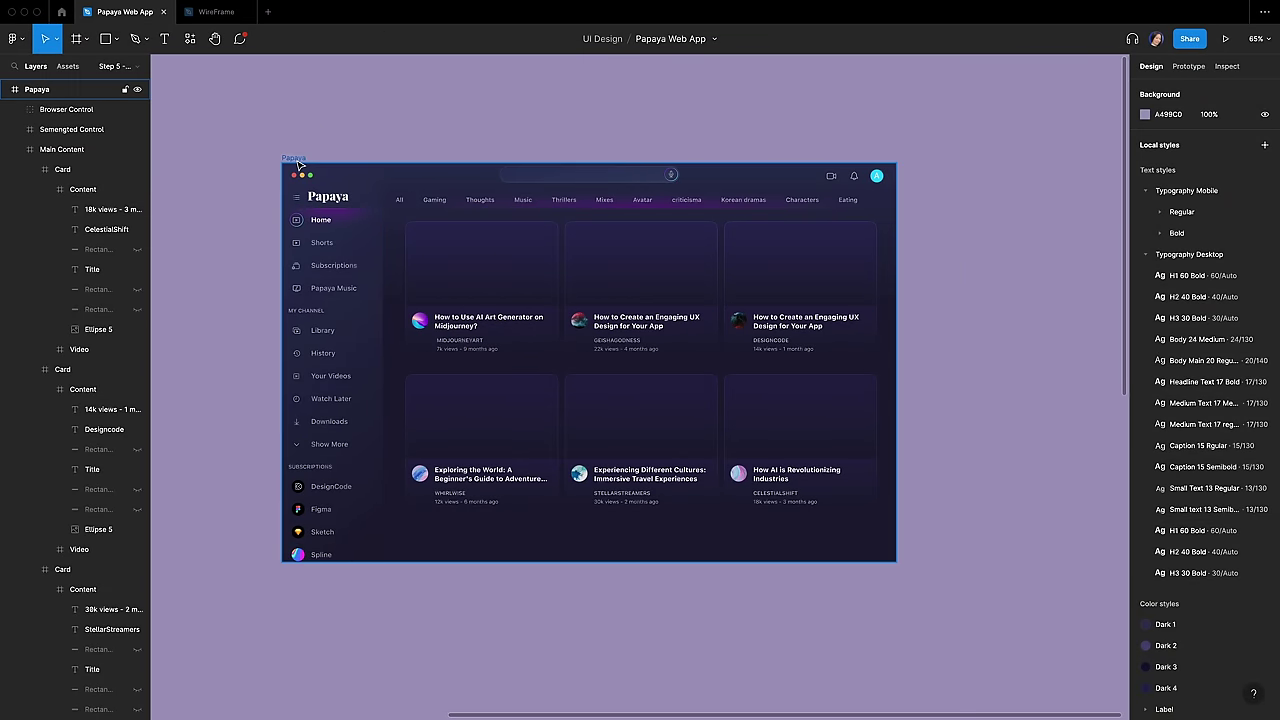
{"action": "key", "text": "ctrl+d"}
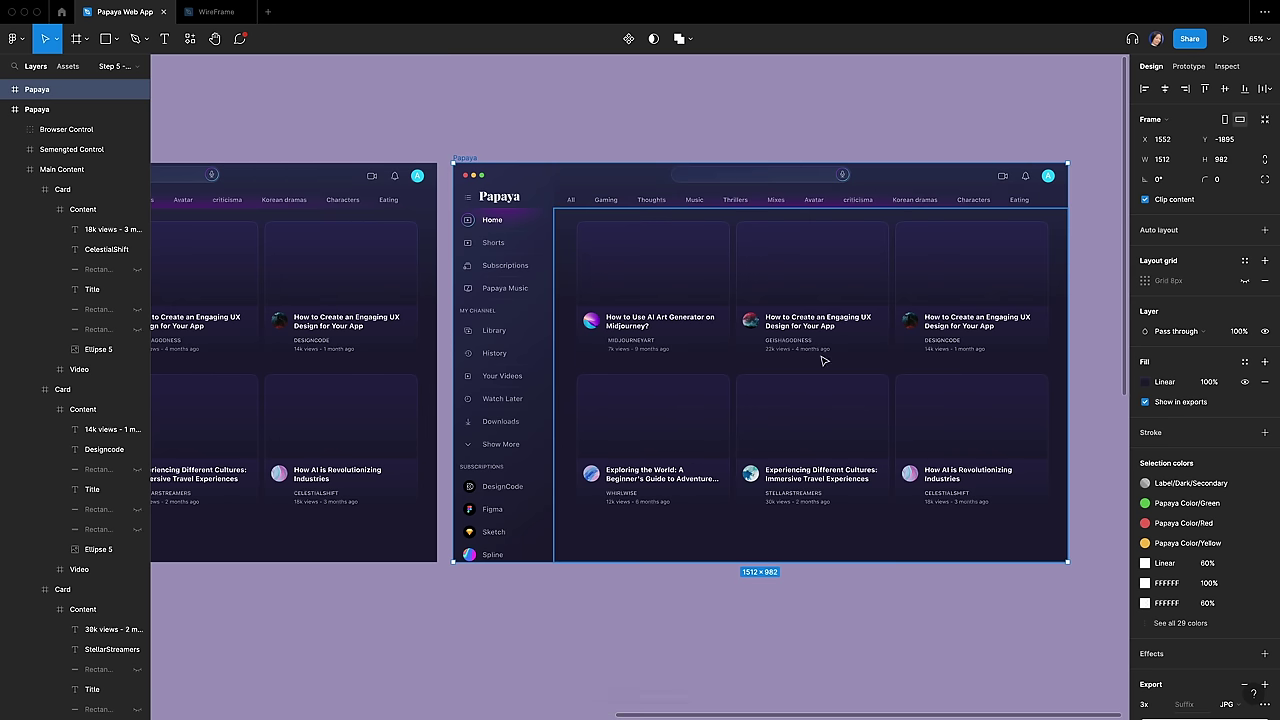
{"action": "key", "text": "shift+0"}
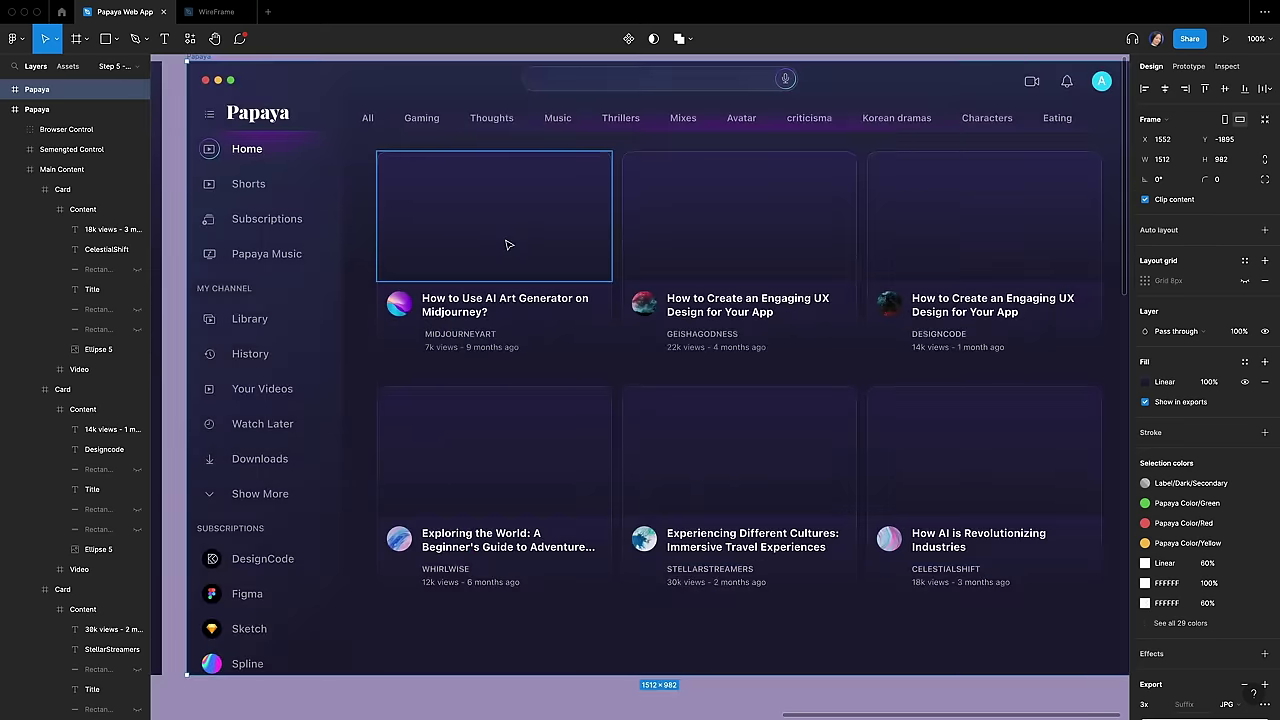
Step: Change the fill type of the "How to Use AI Art Generator on Midjourney?" card's Video frame to Image
{"action": "left_click", "coordinate": [506, 245]}
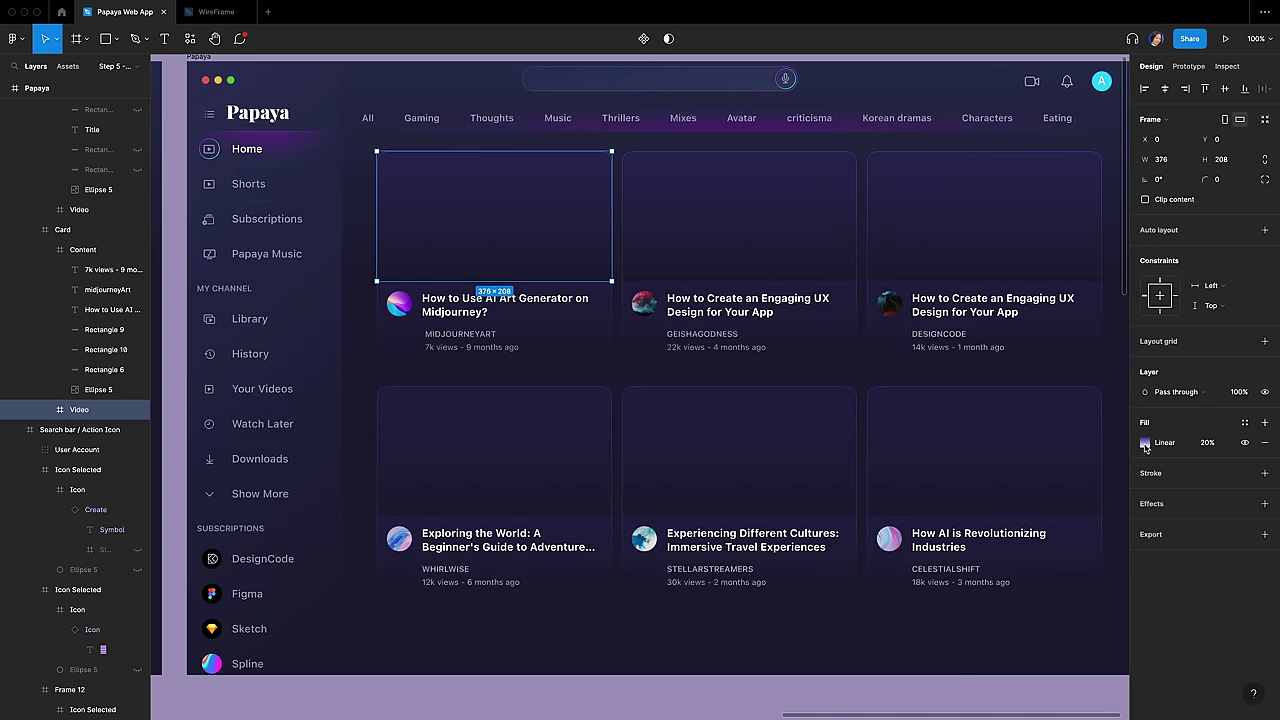
{"action": "left_click", "coordinate": [1145, 443]}
{"action": "left_click", "coordinate": [1020, 351]}
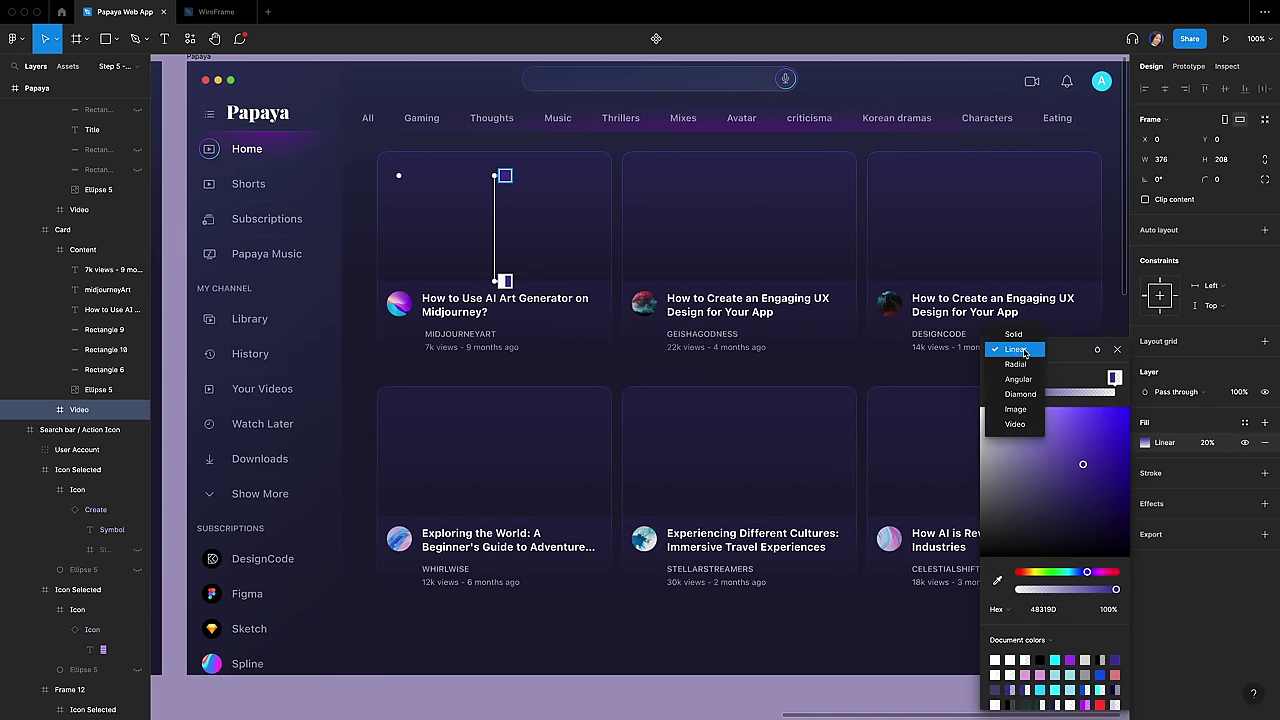
{"action": "left_click", "coordinate": [1016, 410]}
Step: Fill the Video frame with the floral-headdress portrait ending in 49d.png from the AI Image folder's Glacial subfolder
{"action": "left_click", "coordinate": [1058, 440]}
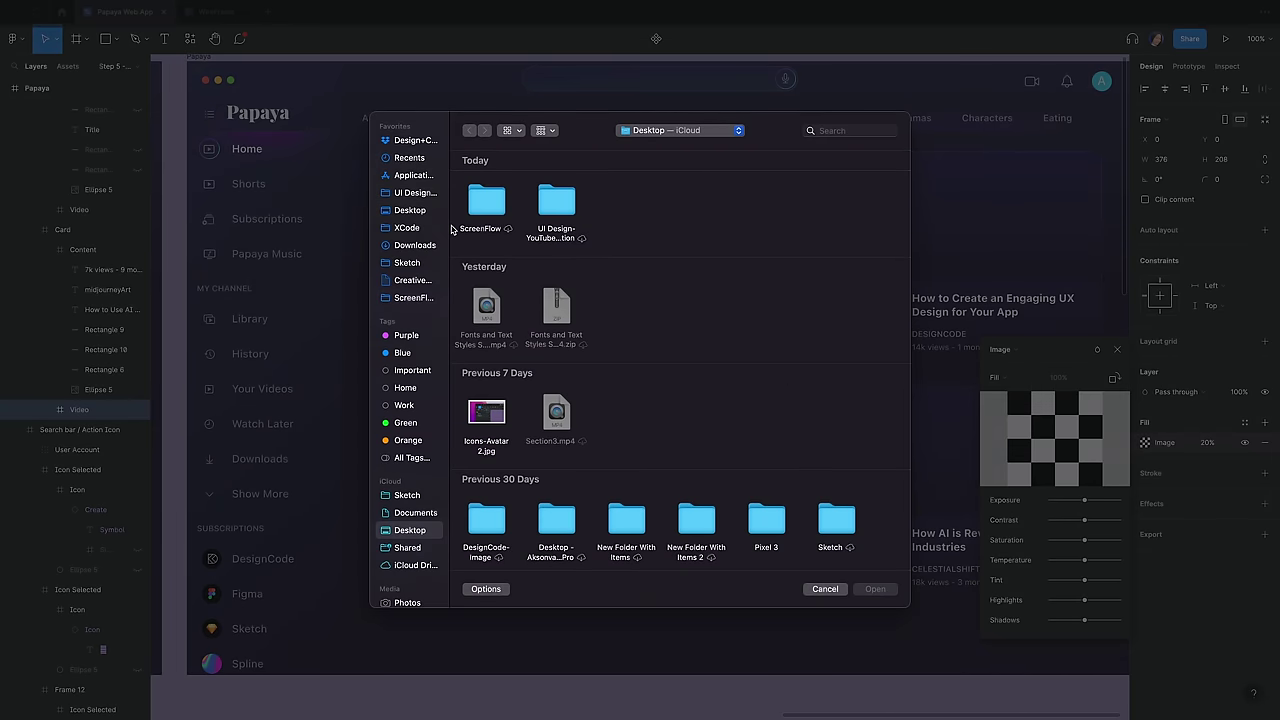
{"action": "left_click", "coordinate": [425, 193]}
{"action": "double_click", "coordinate": [486, 202]}
{"action": "double_click", "coordinate": [486, 202]}
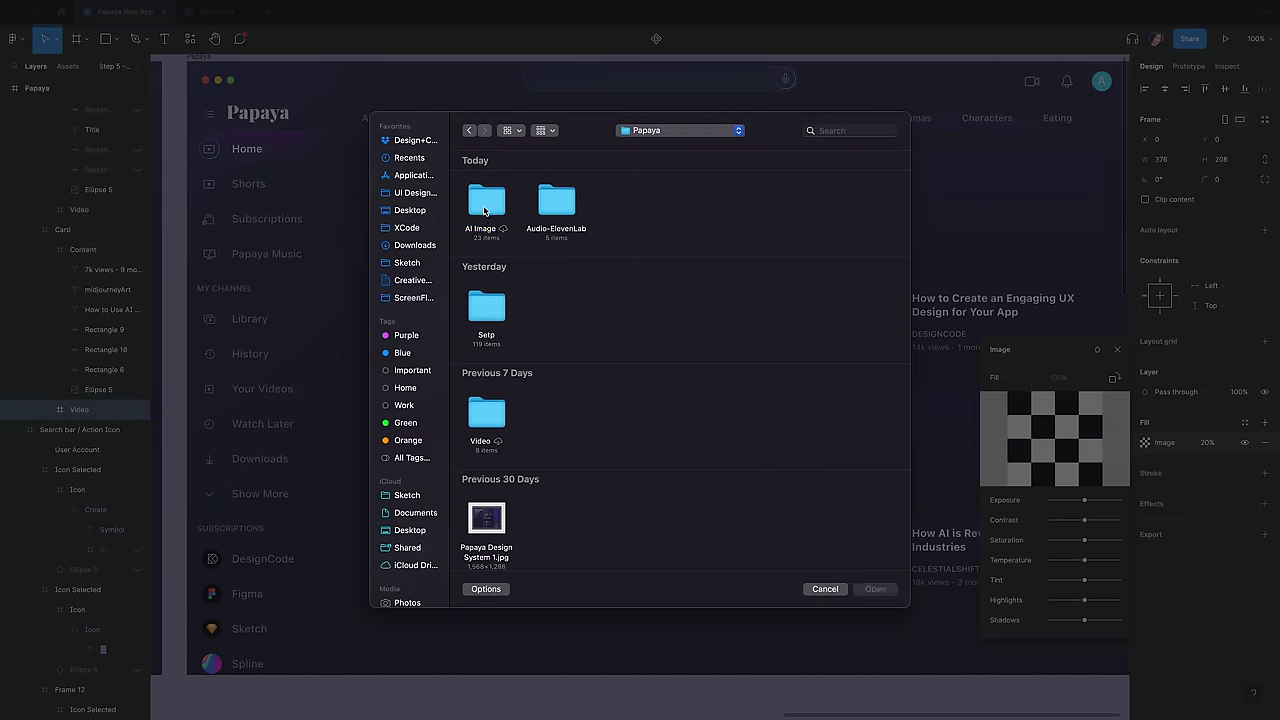
{"action": "double_click", "coordinate": [485, 205]}
{"action": "double_click", "coordinate": [489, 213]}
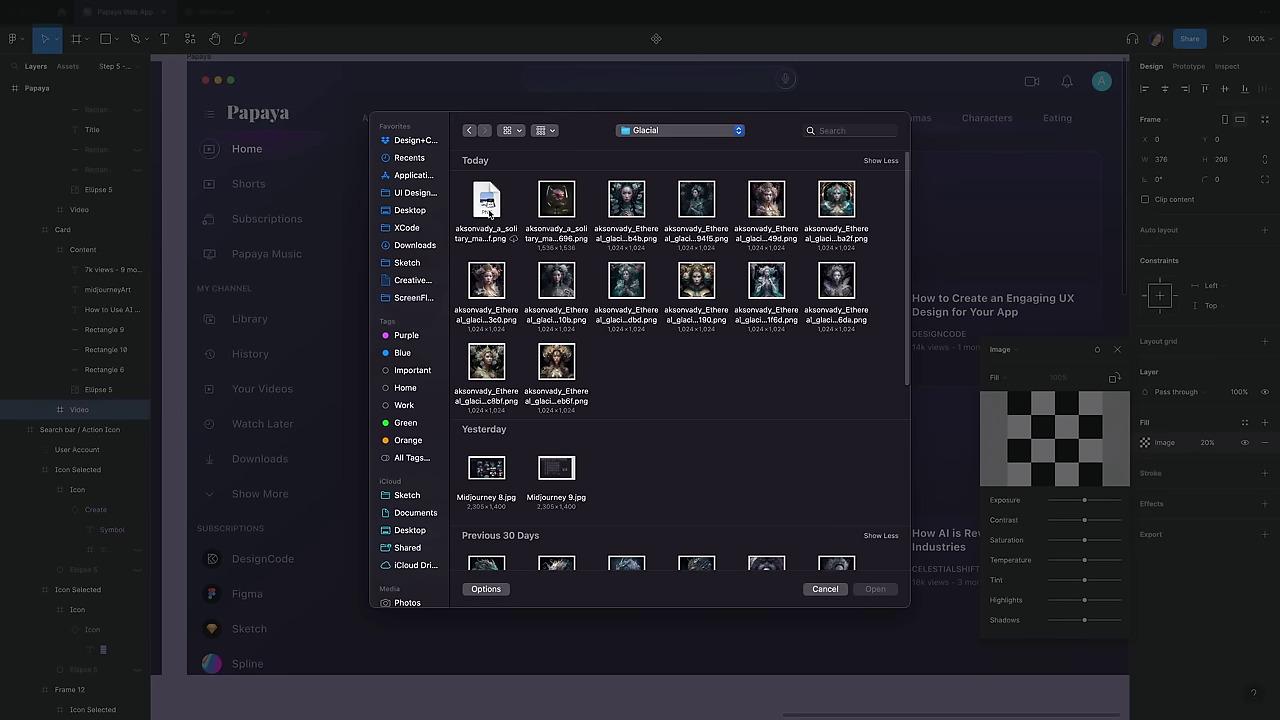
{"action": "left_click", "coordinate": [765, 203]}
{"action": "left_click", "coordinate": [876, 590]}
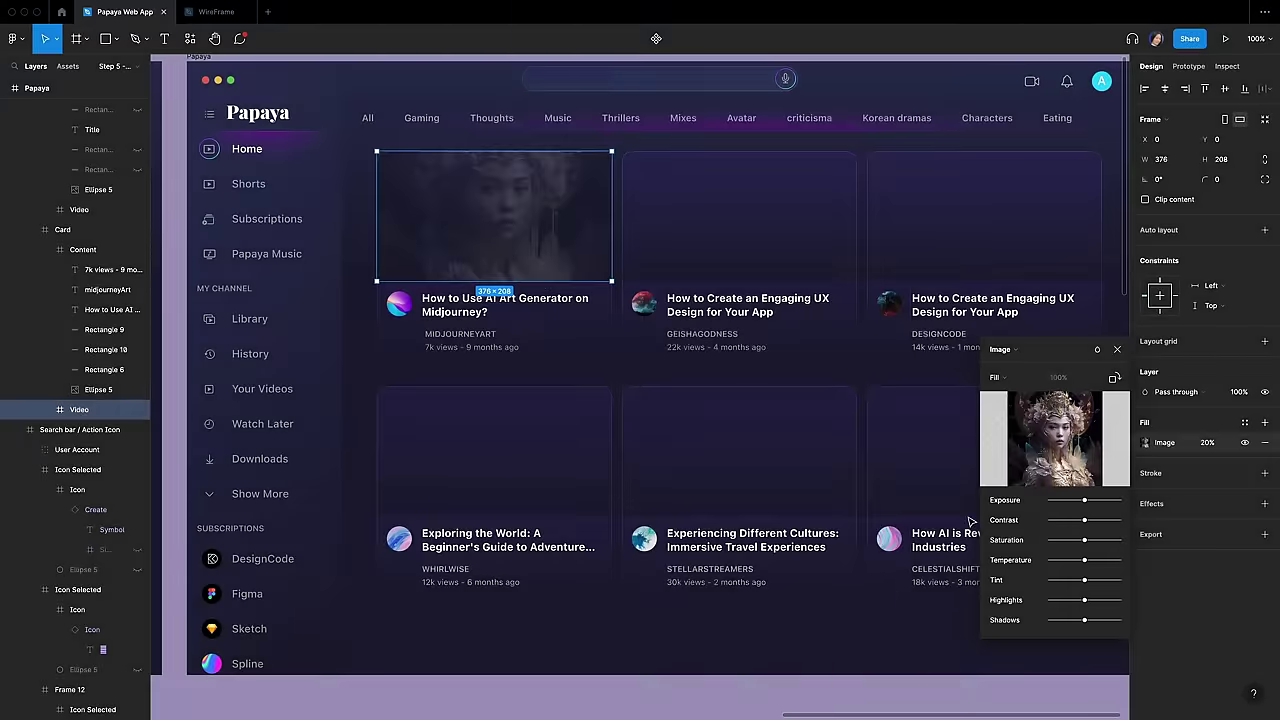
Step: Set the image fill's opacity to 100% on the first card's Video frame
{"action": "left_click", "coordinate": [1207, 443]}
{"action": "type", "text": "100"}
{"action": "key", "text": "Return"}
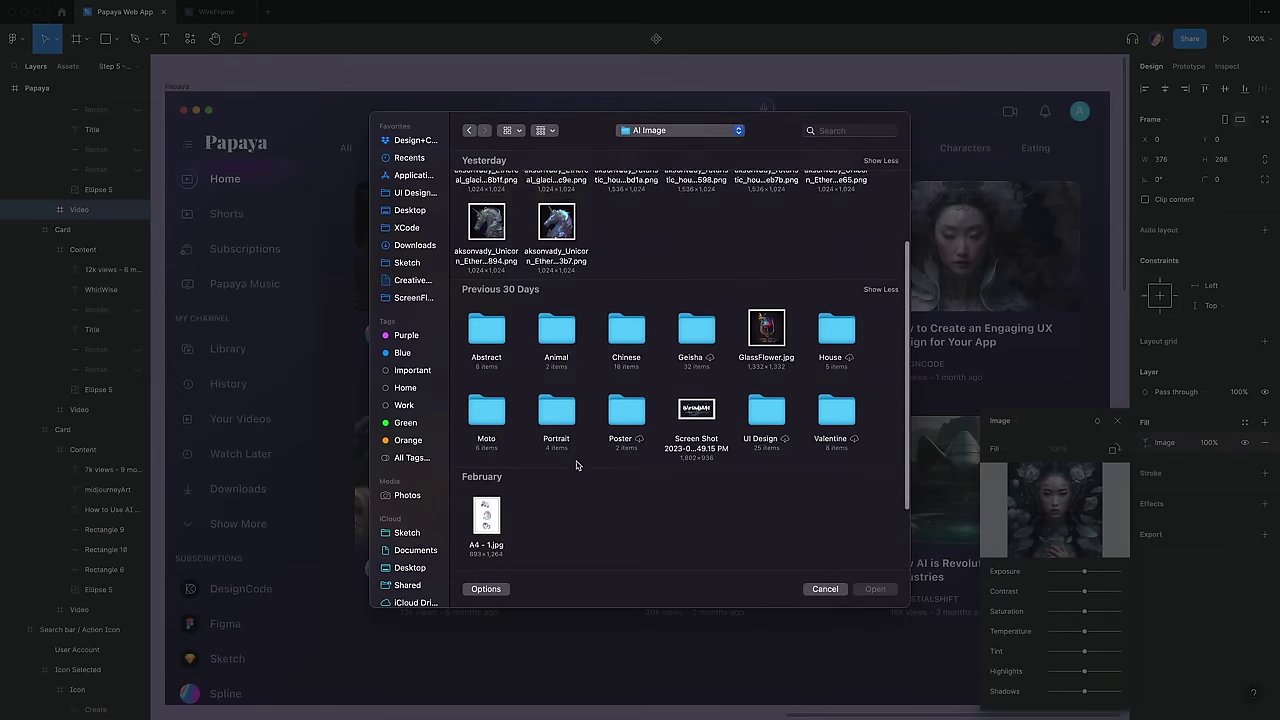
Step: Replace the GeishaGodness card's thumbnail image with moto6.png from the AI Image folder's Moto subfolder
{"action": "scroll", "coordinate": [560, 420], "scroll_direction": "down", "scroll_amount": 3}
{"action": "double_click", "coordinate": [490, 328]}
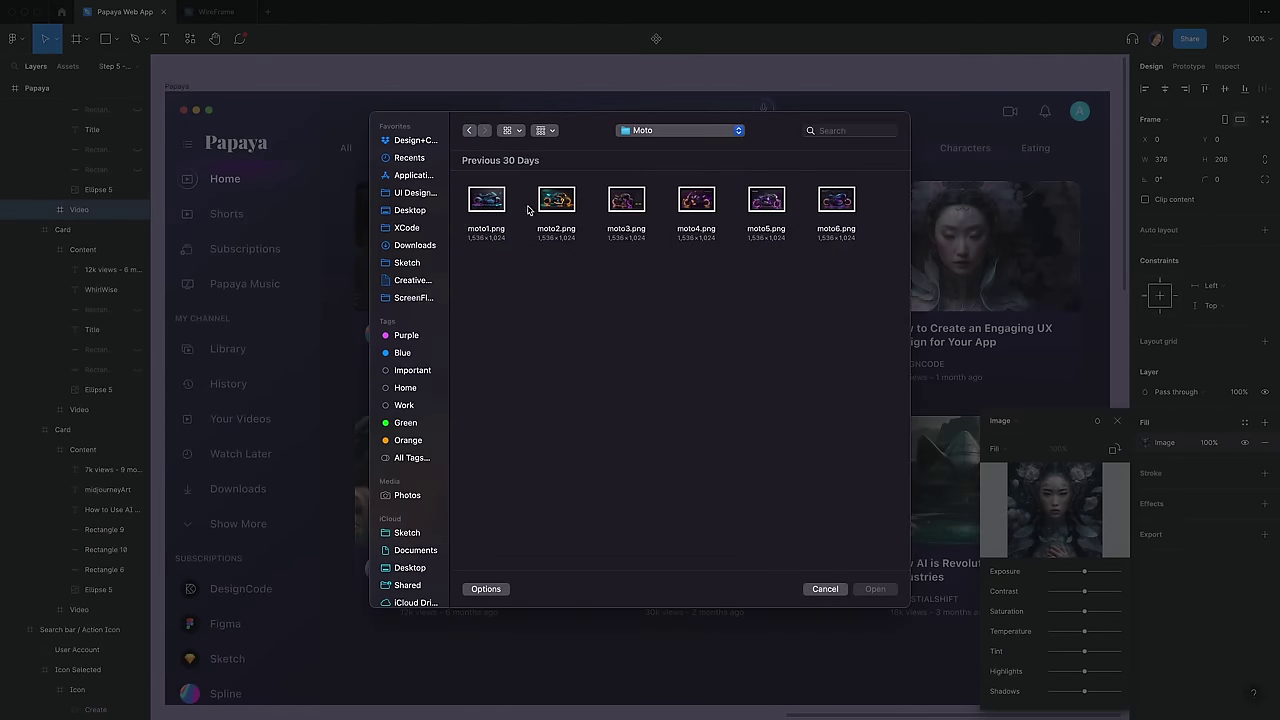
{"action": "left_click", "coordinate": [836, 200]}
{"action": "left_click", "coordinate": [875, 589]}
{"action": "left_click", "coordinate": [800, 660]}
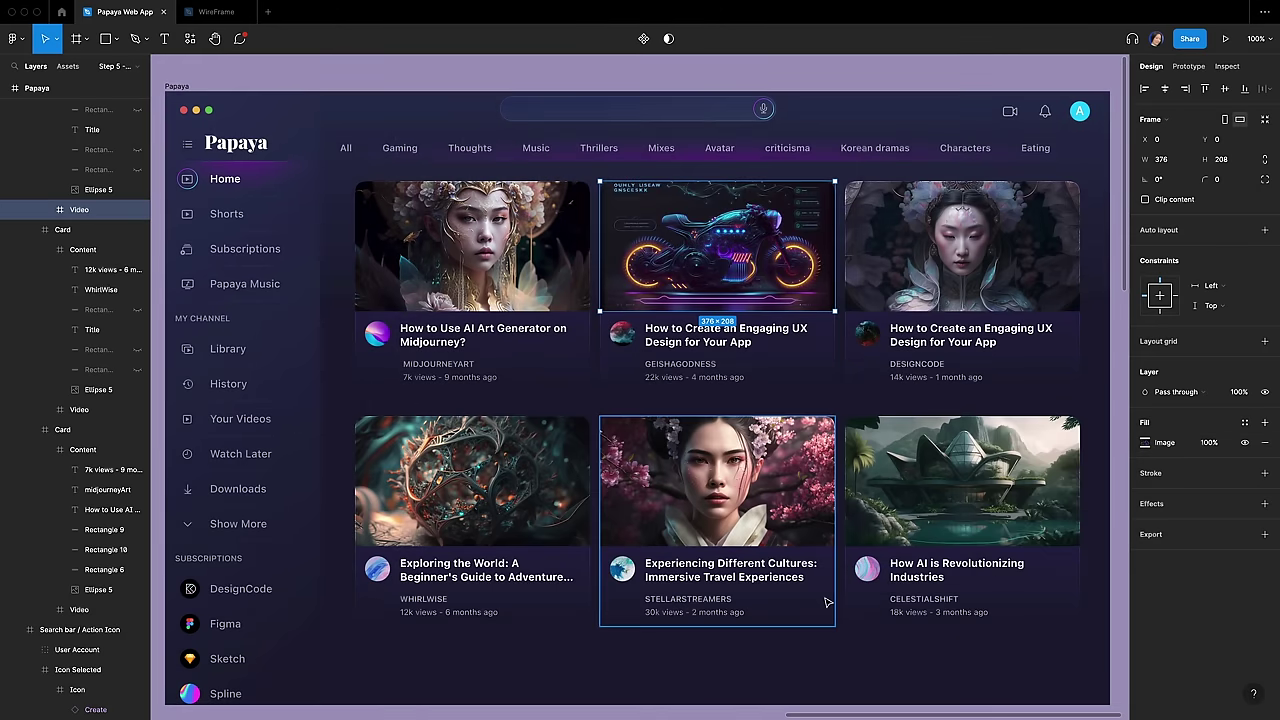
Step: Draw a rectangle about 1139 × 46 inside the Semengted Control frame, over the category labels
{"action": "left_click", "coordinate": [800, 660]}
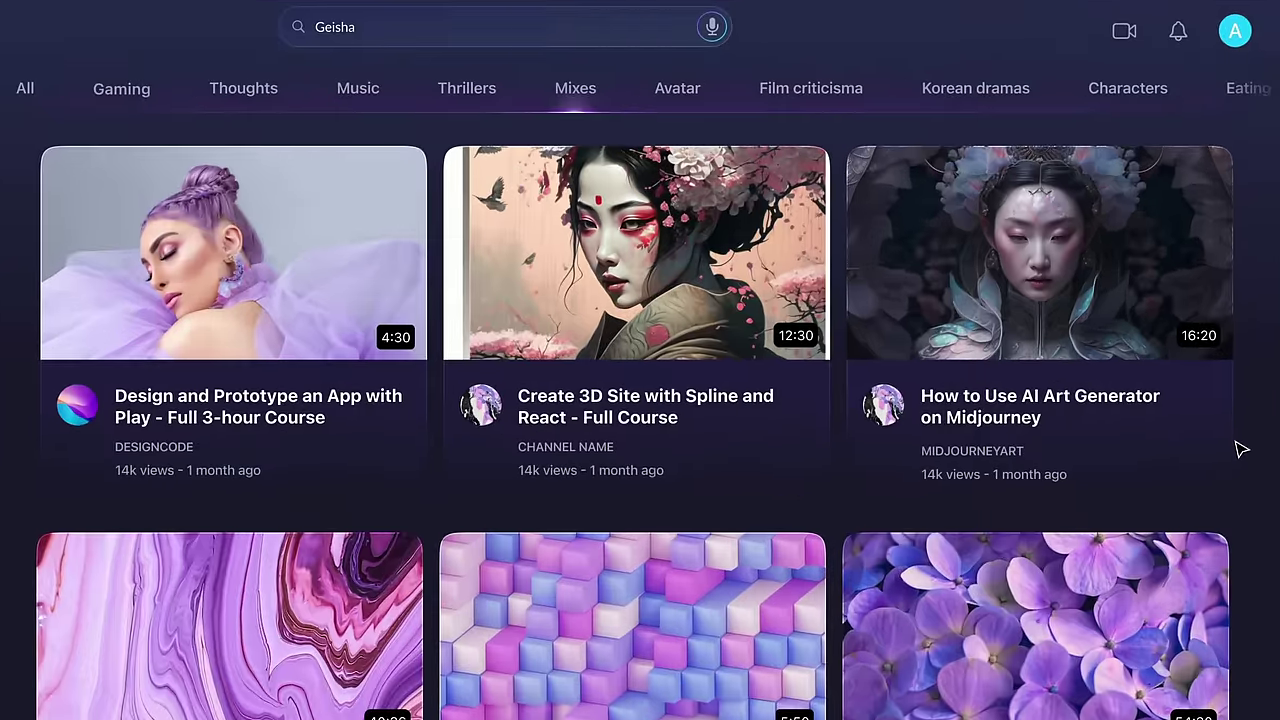
{"action": "scroll", "coordinate": [1236, 443], "scroll_direction": "down", "scroll_amount": 1}
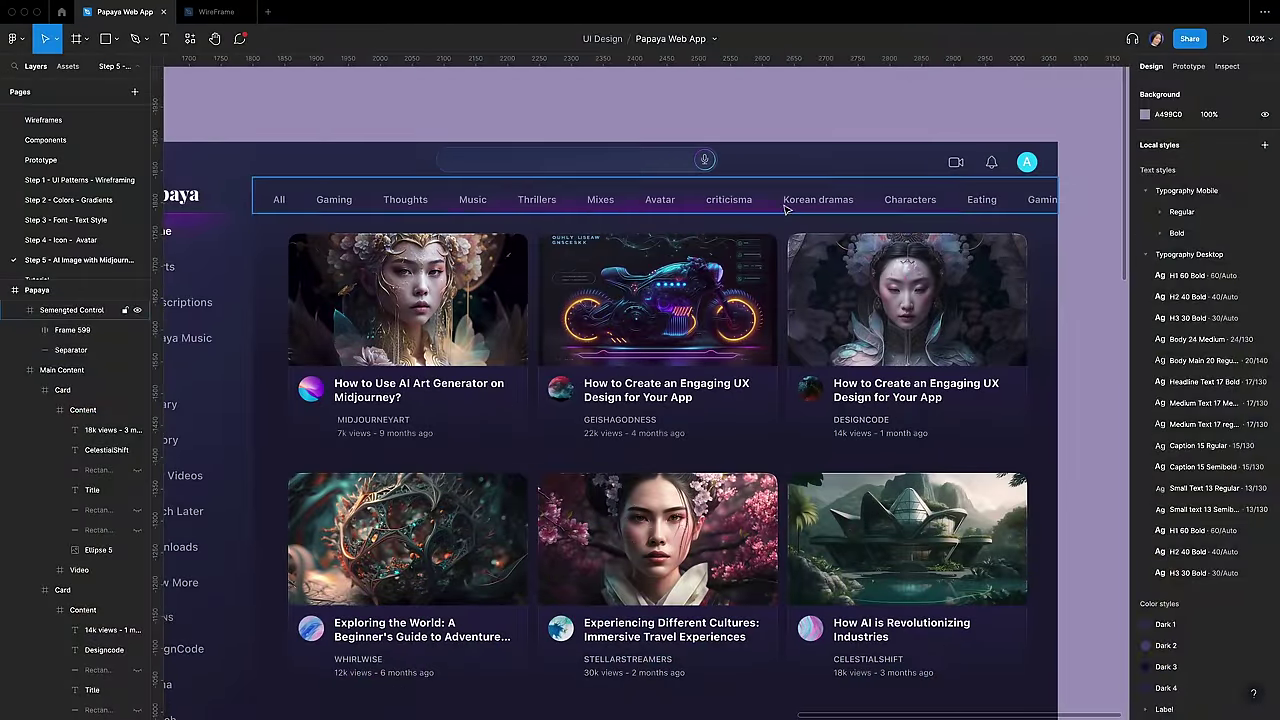
{"action": "left_click", "coordinate": [1264, 502]}
{"action": "key", "text": "r"}
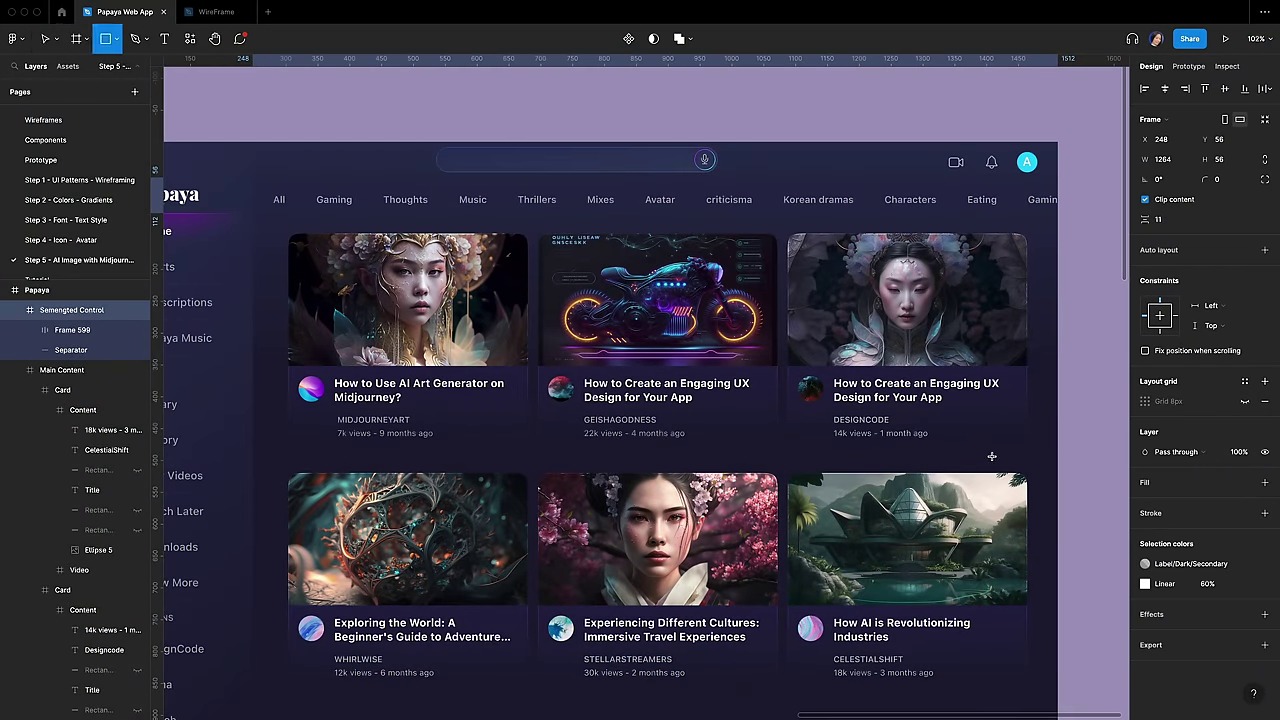
{"action": "left_click_drag", "start_coordinate": [303, 185], "coordinate": [1030, 216]}
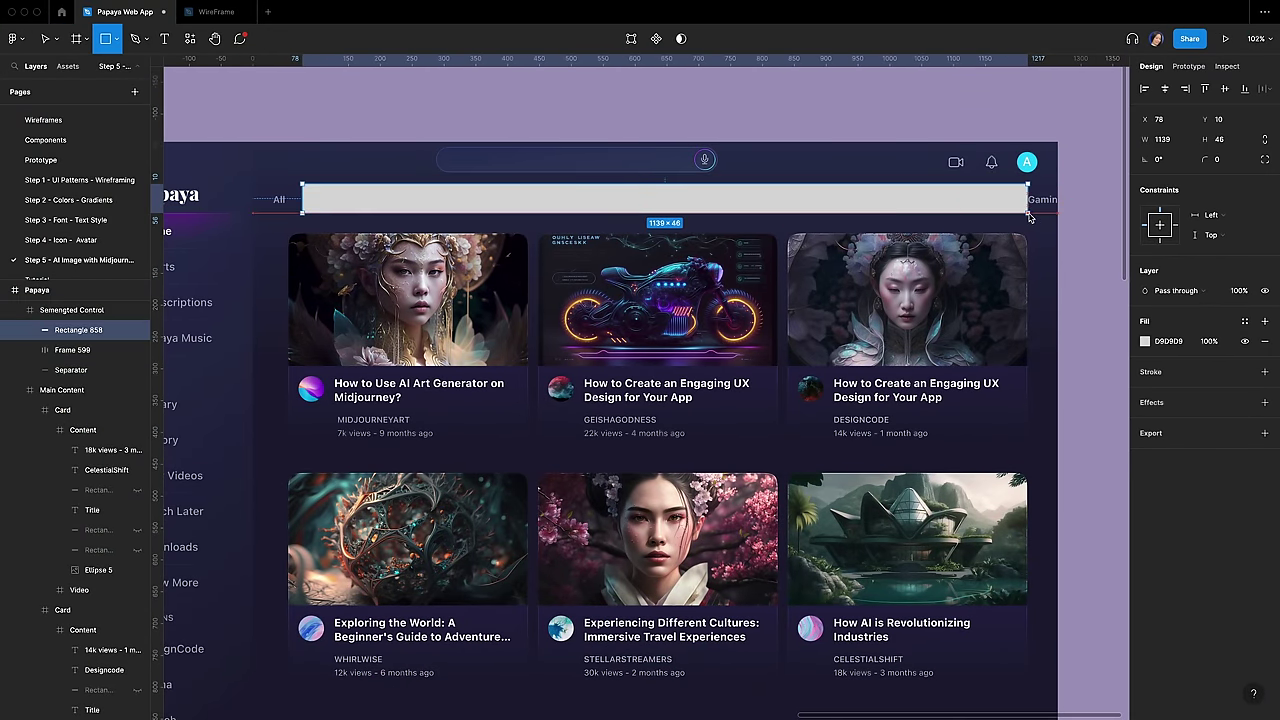
Step: Resize the new rectangle to 1040 × 56, centre it horizontally in its frame and align it to the frame's bottom edge
{"action": "left_click", "coordinate": [1180, 146]}
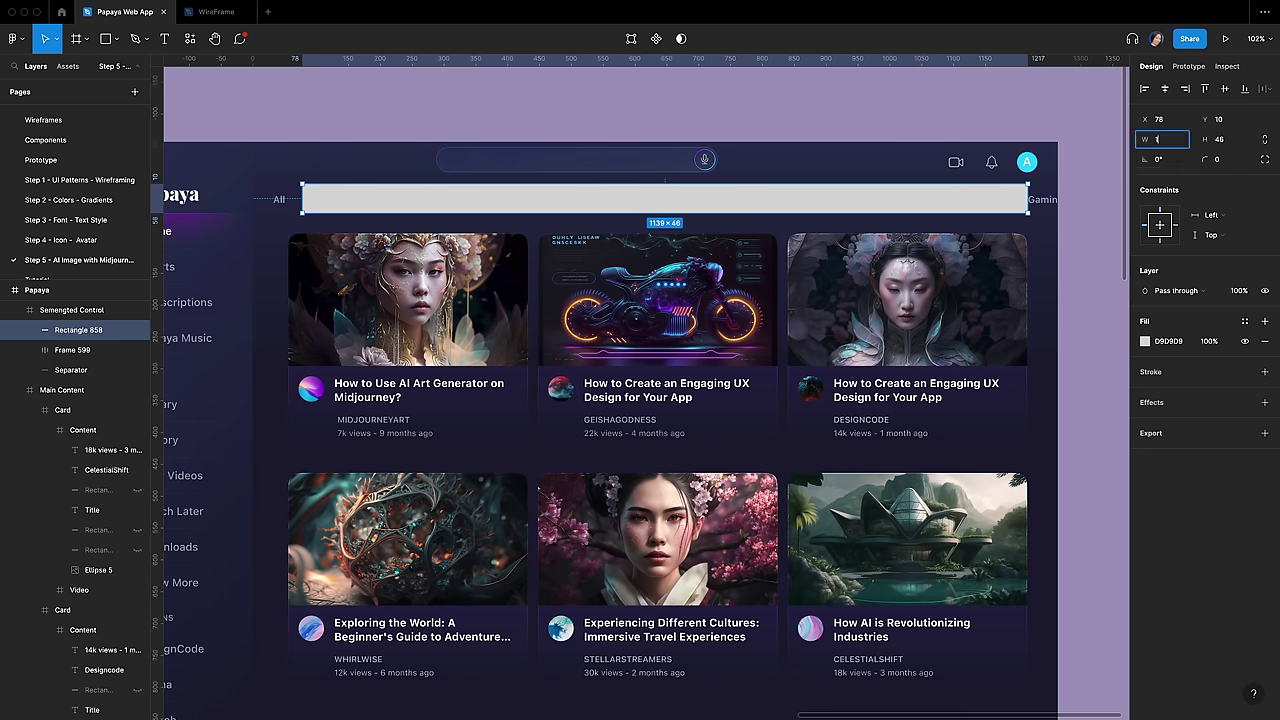
{"action": "type", "text": "1040"}
{"action": "left_click", "coordinate": [1229, 146]}
{"action": "type", "text": "56"}
{"action": "key", "text": "Return"}
{"action": "left_click", "coordinate": [1165, 88]}
{"action": "left_click", "coordinate": [1245, 91]}
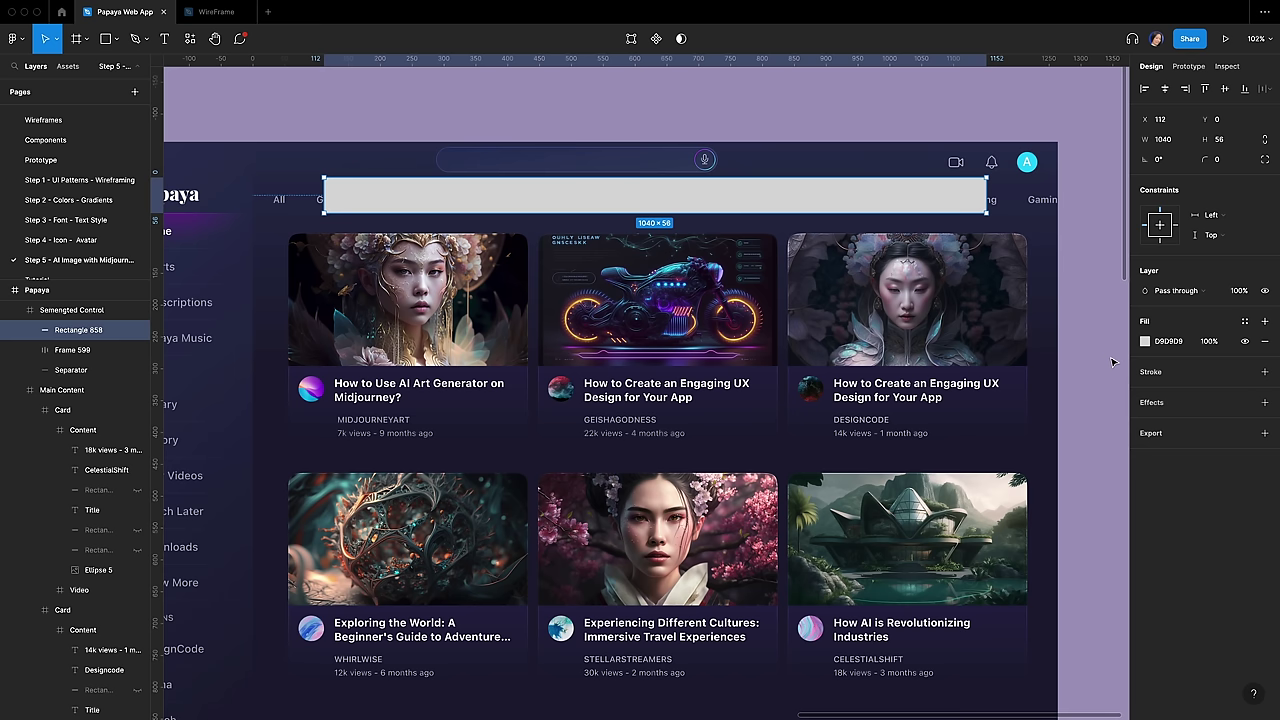
Step: Edit the rectangle's vector shape and move the midpoint of its left edge outward to X 22, forming a pointed end
{"action": "double_click", "coordinate": [577, 201]}
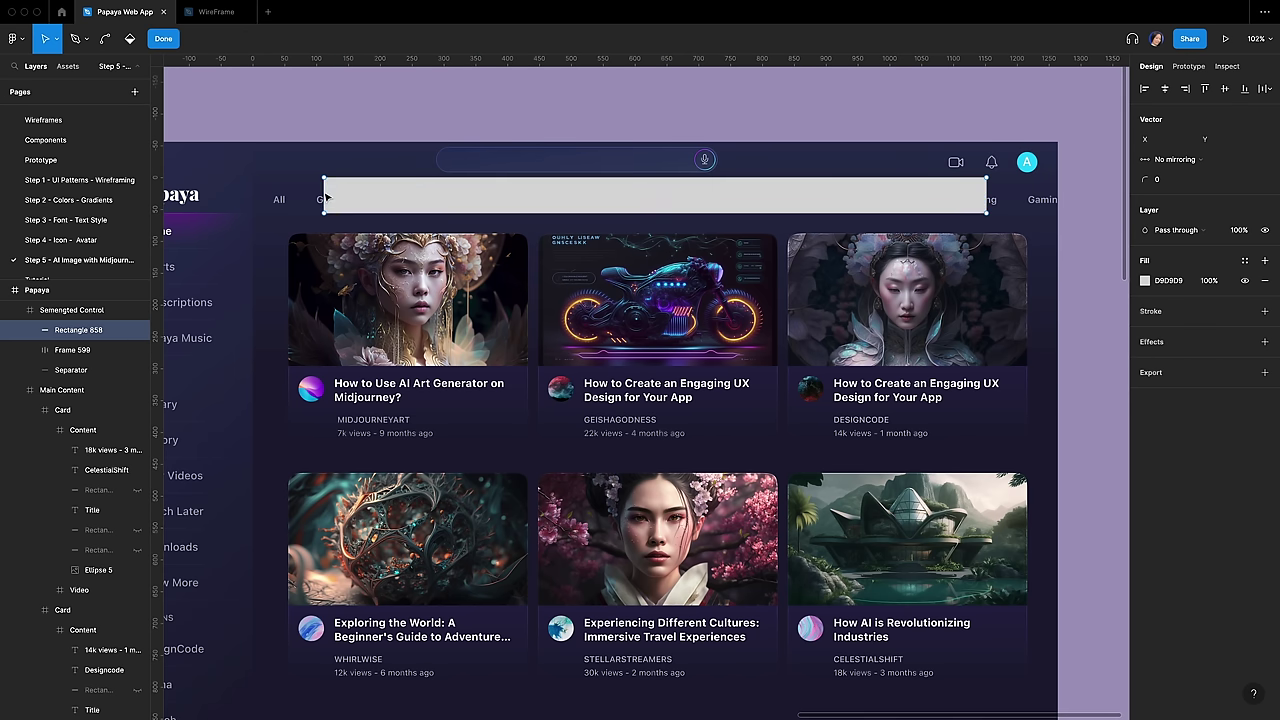
{"action": "key", "text": "super+equal"}
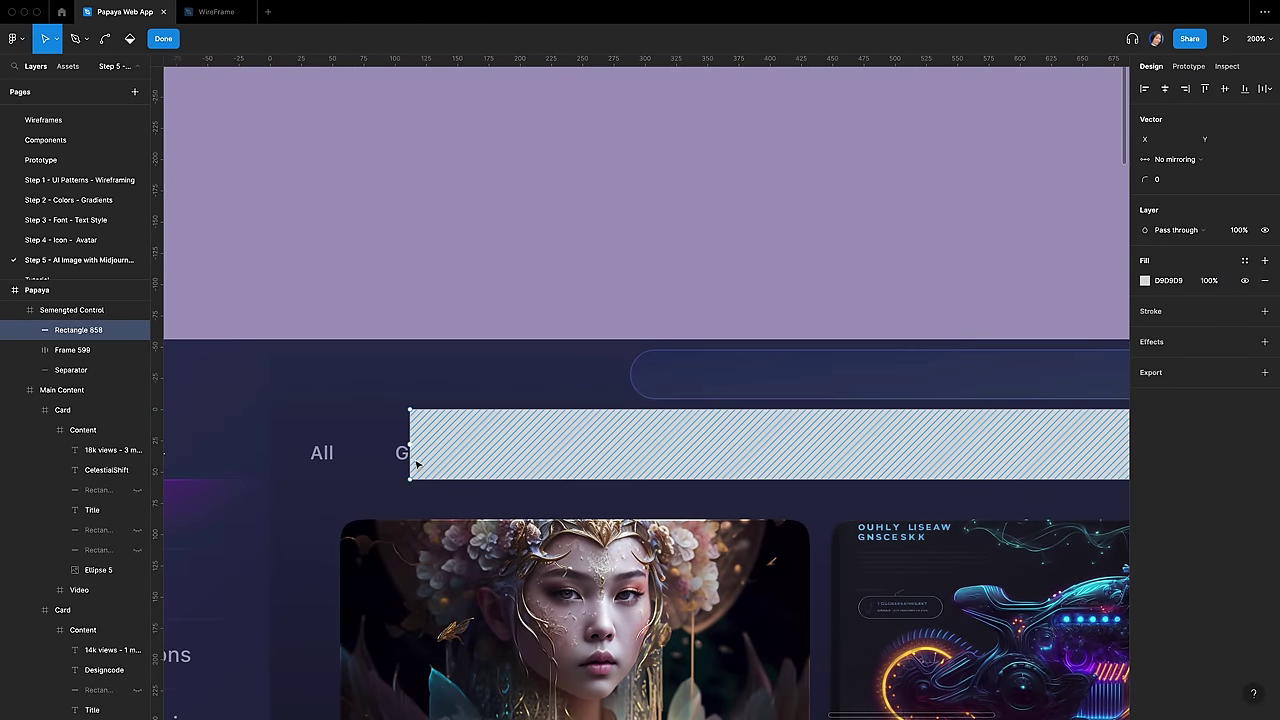
{"action": "left_click", "coordinate": [411, 452]}
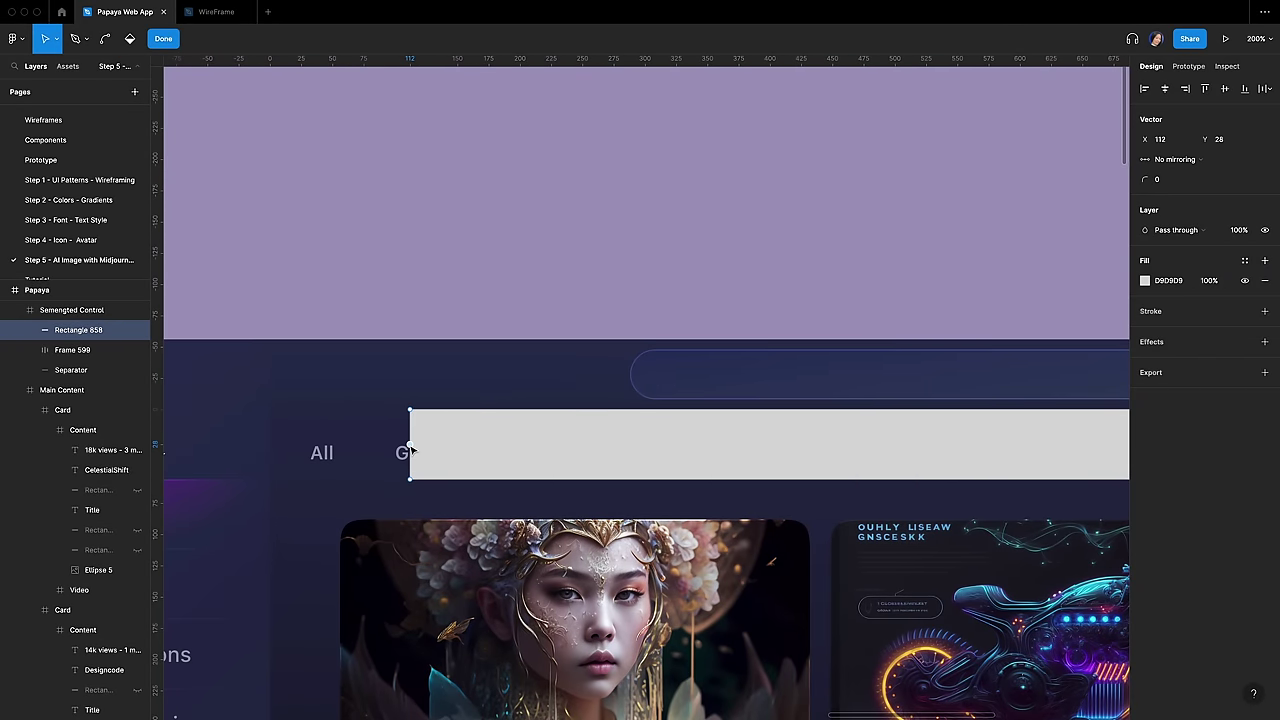
{"action": "key", "text": "shift"}
{"action": "key", "text": "shift+Left"}
{"action": "key", "text": "shift+Left"}
{"action": "key", "text": "shift+Left"}
{"action": "key", "text": "shift+Left"}
{"action": "key", "text": "shift+Left"}
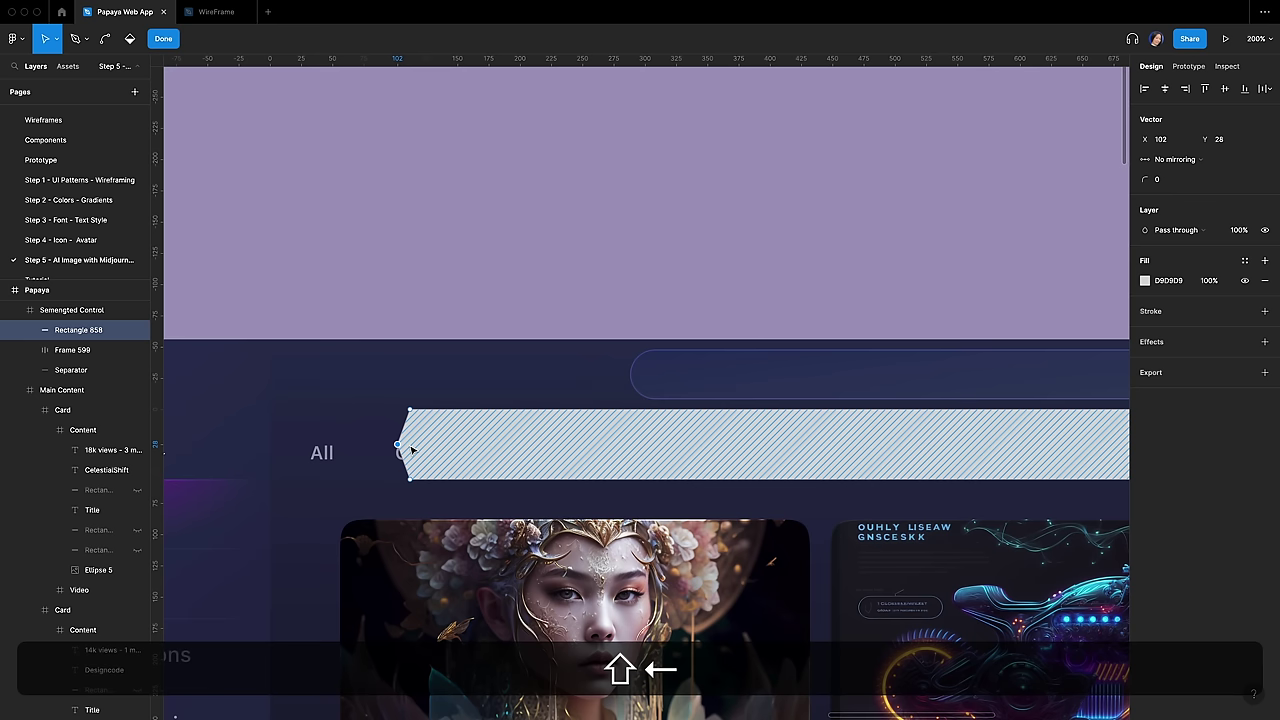
{"action": "key", "text": "shift+Left"}
{"action": "key", "text": "shift+Left"}
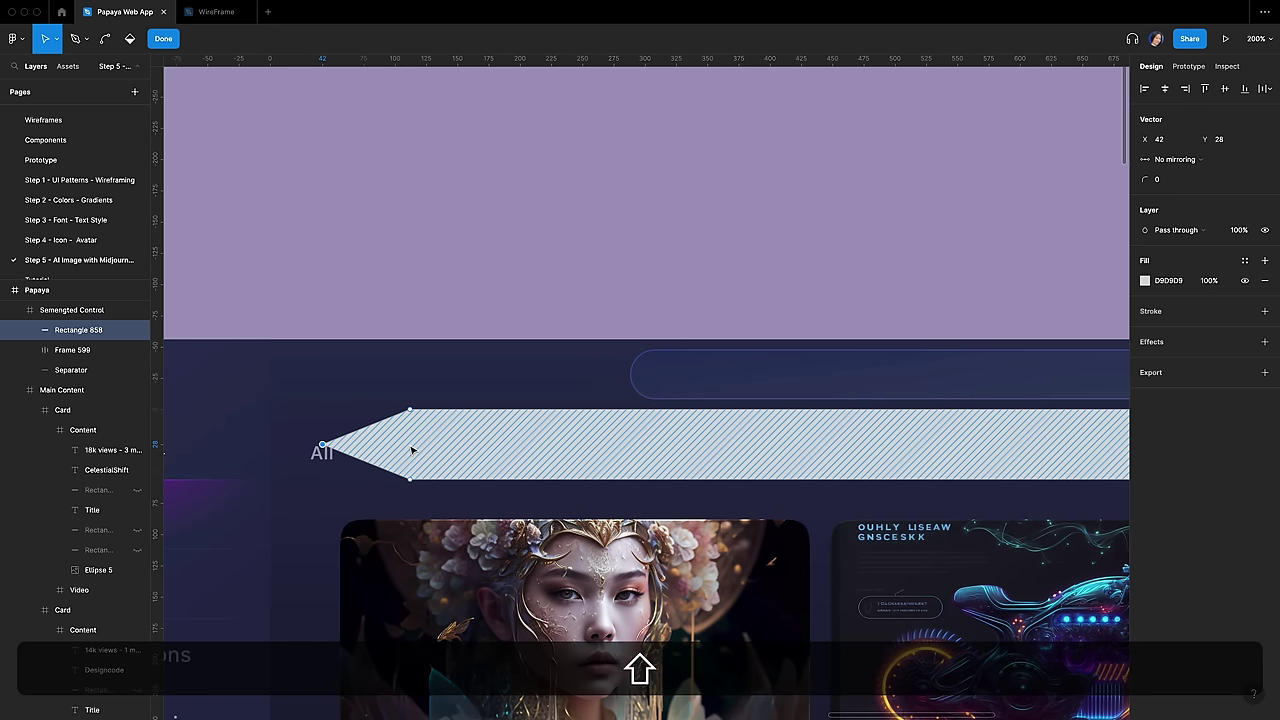
{"action": "key", "text": "shift+Left"}
{"action": "key", "text": "shift+Left"}
{"action": "key", "text": "Escape"}
Step: Move the midpoint of the shape's right edge outward by 100 px to X 1252 and finish the vector editing
{"action": "scroll", "coordinate": [583, 423], "scroll_direction": "right", "scroll_amount": 10}
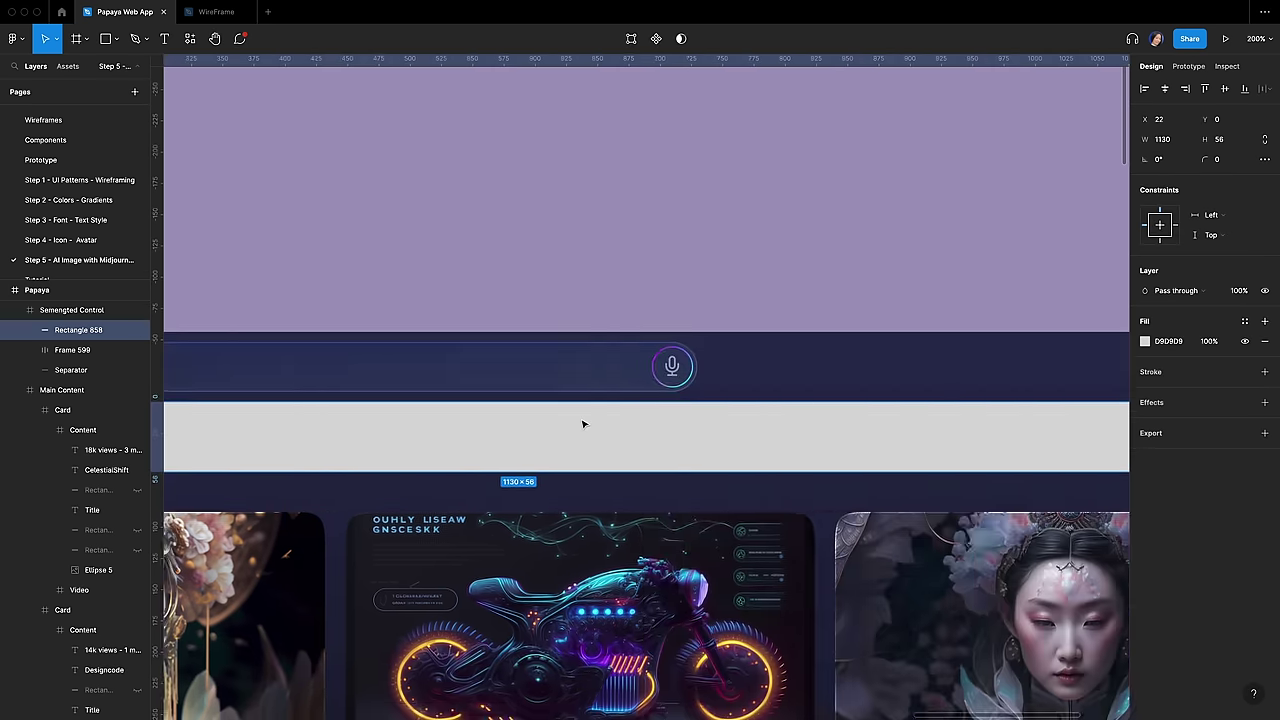
{"action": "double_click", "coordinate": [704, 435]}
{"action": "left_click", "coordinate": [703, 434]}
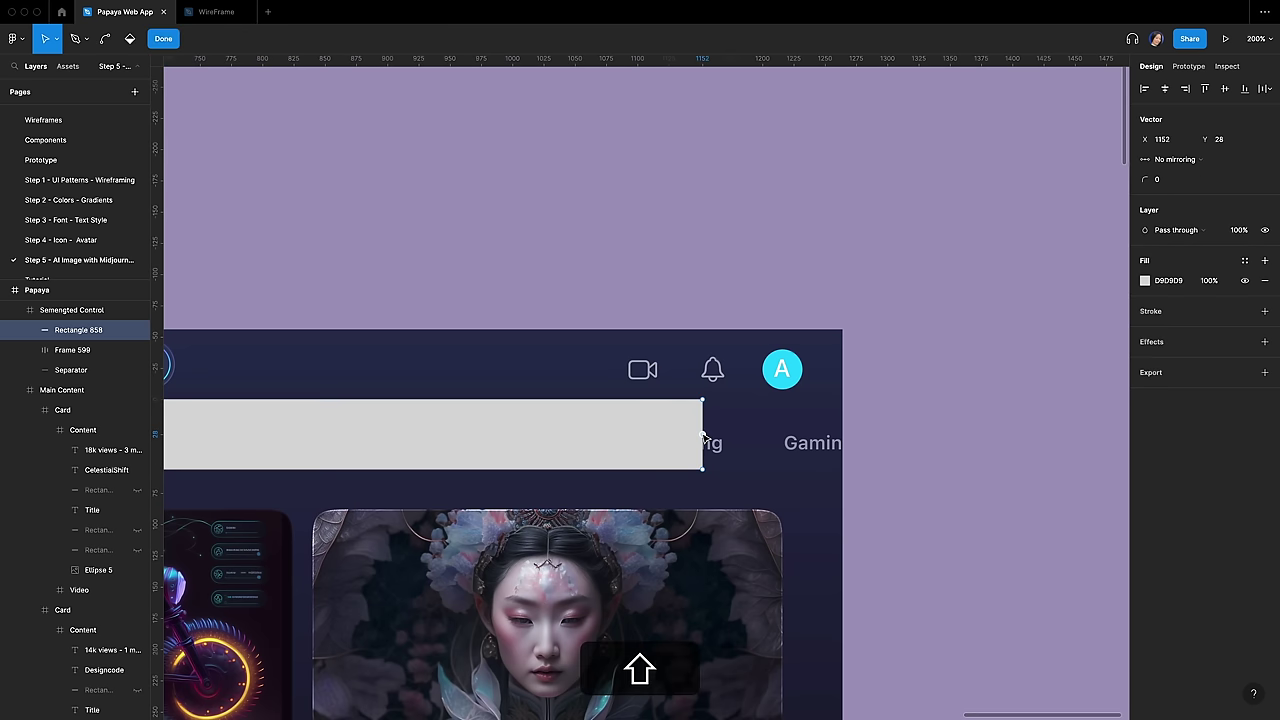
{"action": "key", "text": "shift+Right"}
{"action": "key", "text": "shift+Right"}
{"action": "key", "text": "shift+Right"}
{"action": "key", "text": "shift+Right"}
{"action": "key", "text": "shift+Right"}
{"action": "key", "text": "shift+Right"}
{"action": "key", "text": "shift+Right"}
{"action": "key", "text": "shift+Right"}
{"action": "key", "text": "shift+Right"}
{"action": "key", "text": "shift+Right"}
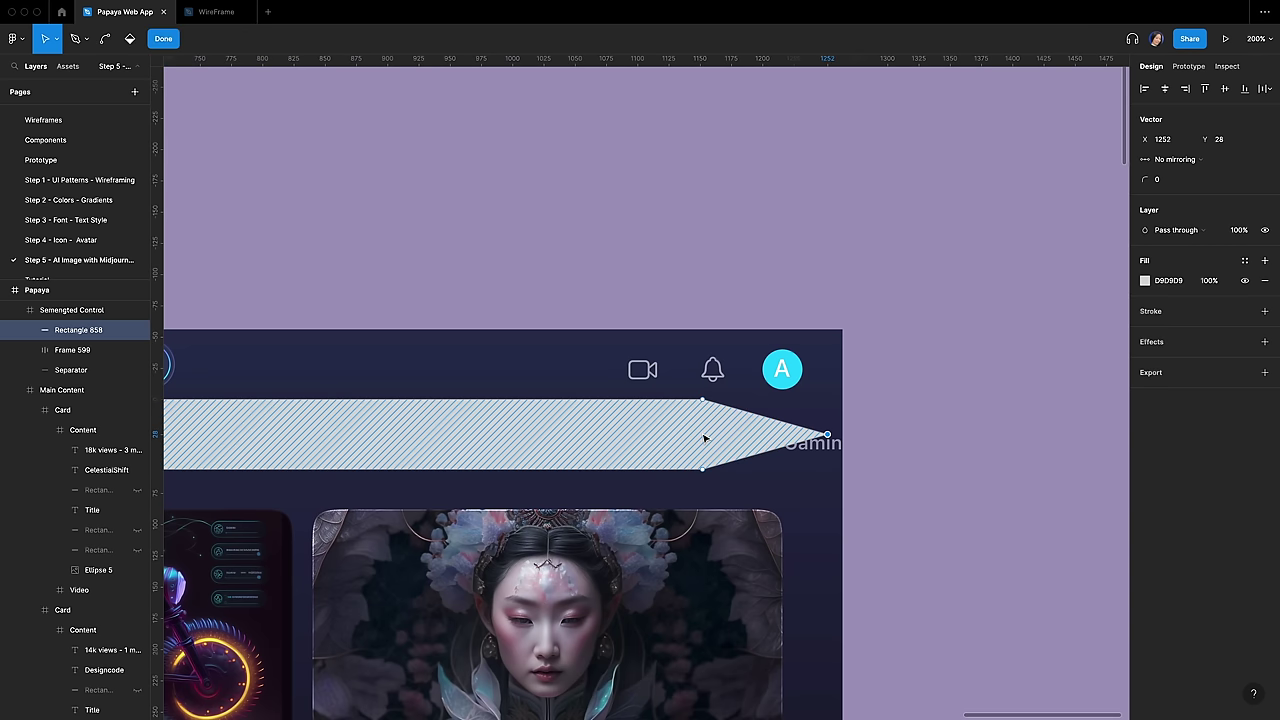
{"action": "key", "text": "Escape"}
Step: Rename the pointed rectangle layer to Background
{"action": "key", "text": "ctrl+r"}
{"action": "type", "text": "Background"}
{"action": "key", "text": "Return"}
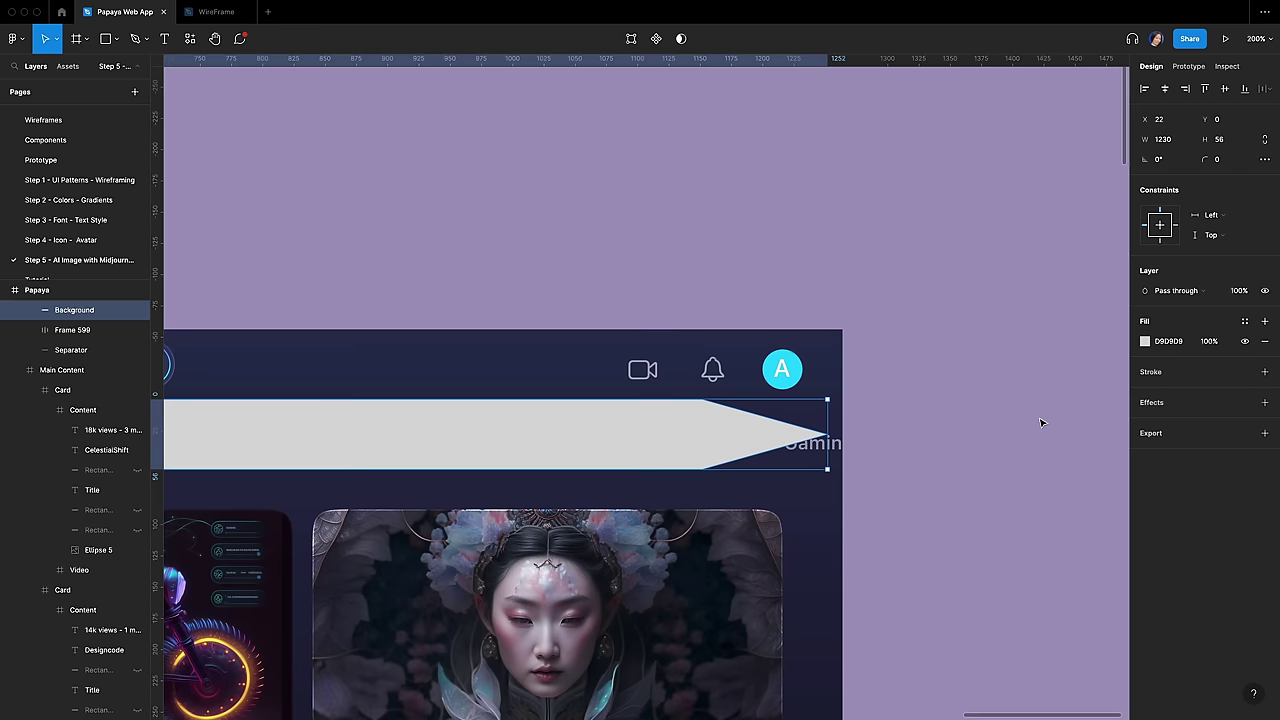
Step: Change the Background fill to a linear gradient and make its first stop C427FB, fully transparent
{"action": "left_click", "coordinate": [1148, 343]}
{"action": "left_click", "coordinate": [1040, 345]}
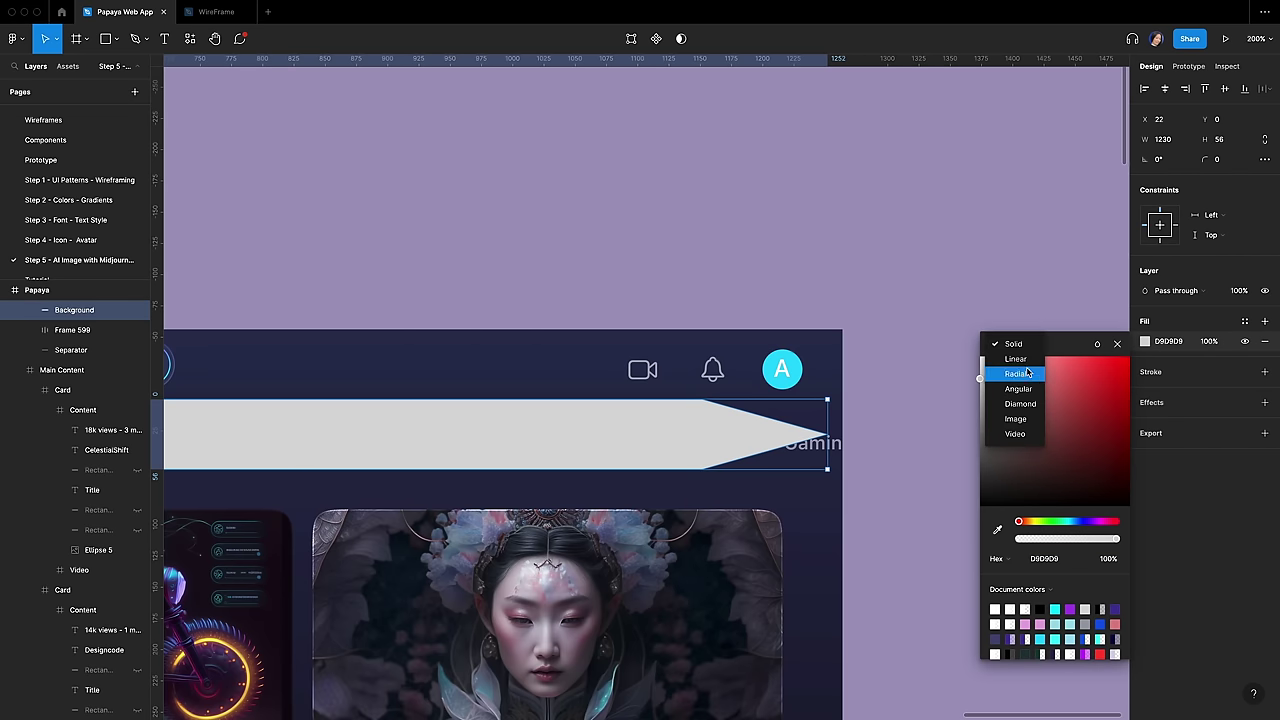
{"action": "left_click", "coordinate": [1015, 358]}
{"action": "left_click", "coordinate": [1050, 604]}
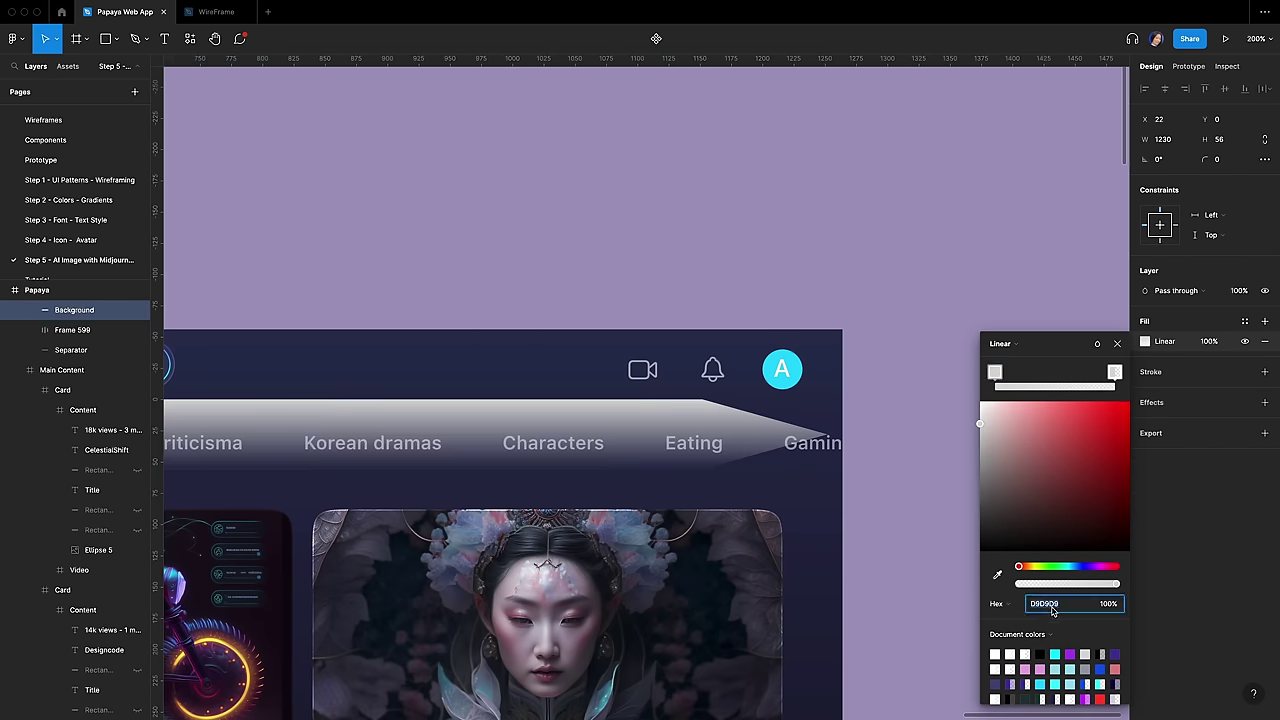
{"action": "type", "text": "c427fb"}
{"action": "key", "text": "Return"}
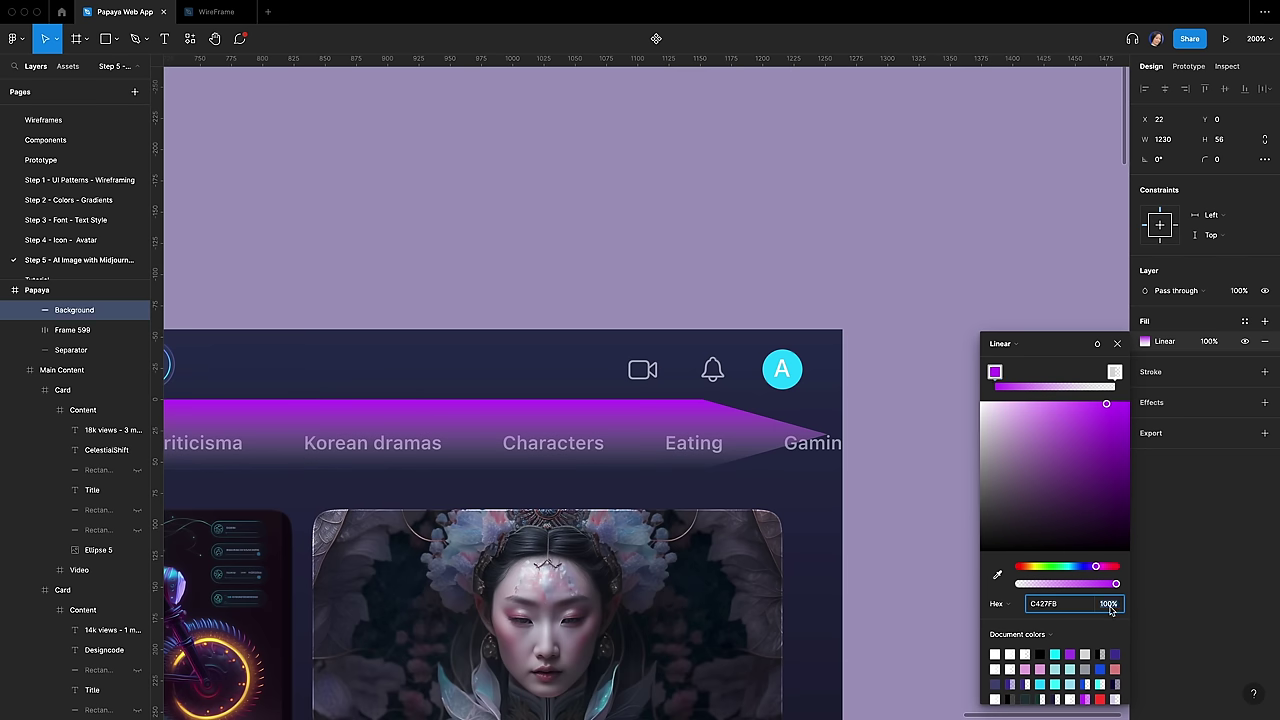
{"action": "key", "text": "Return"}
Step: Set the gradient's end stop to C427FB at 100% and the Background fill's overall opacity to 20%
{"action": "left_click", "coordinate": [1115, 372]}
{"action": "left_click", "coordinate": [1049, 606]}
{"action": "type", "text": "C427FB"}
{"action": "key", "text": "Return"}
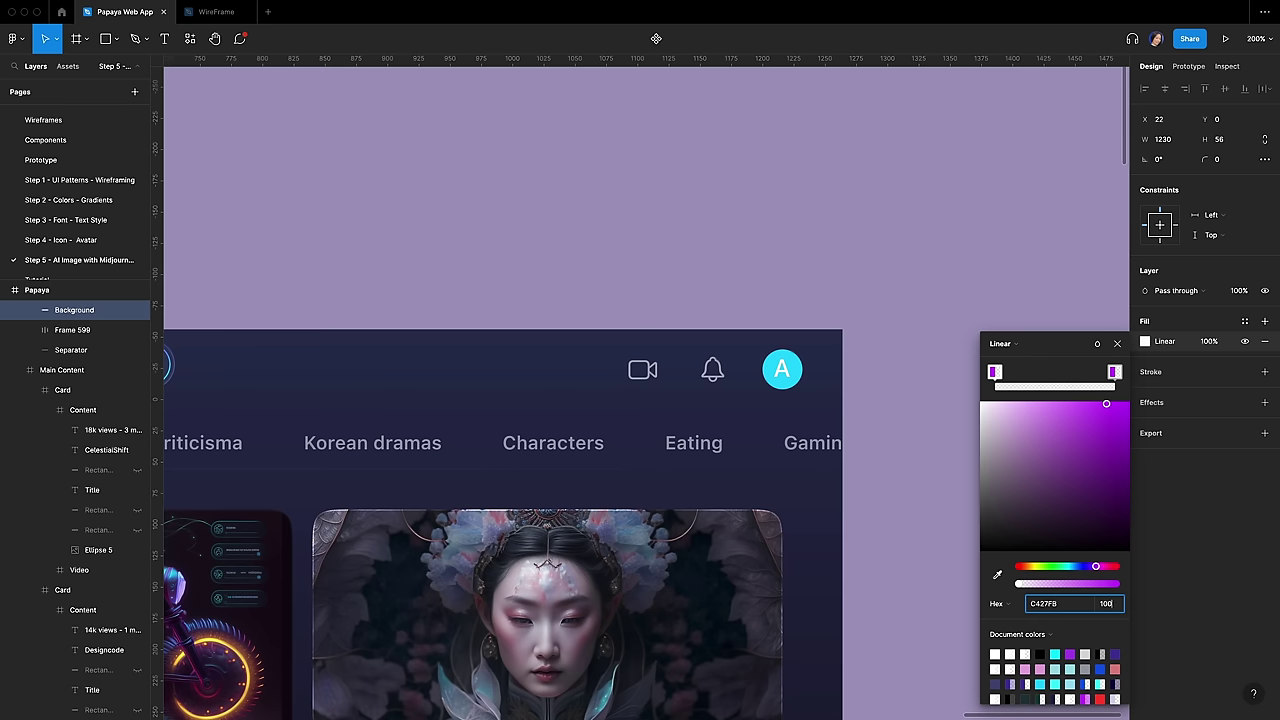
{"action": "type", "text": "100"}
{"action": "key", "text": "Return"}
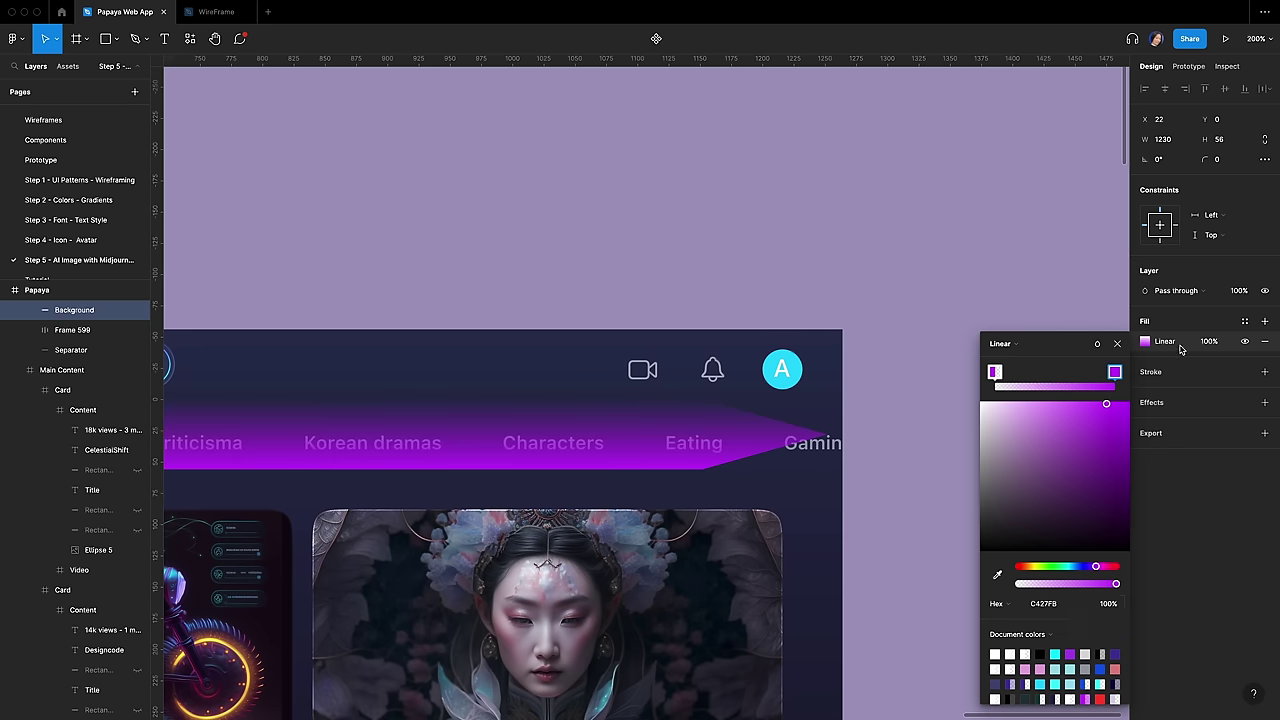
{"action": "left_click", "coordinate": [1209, 341]}
{"action": "type", "text": "20"}
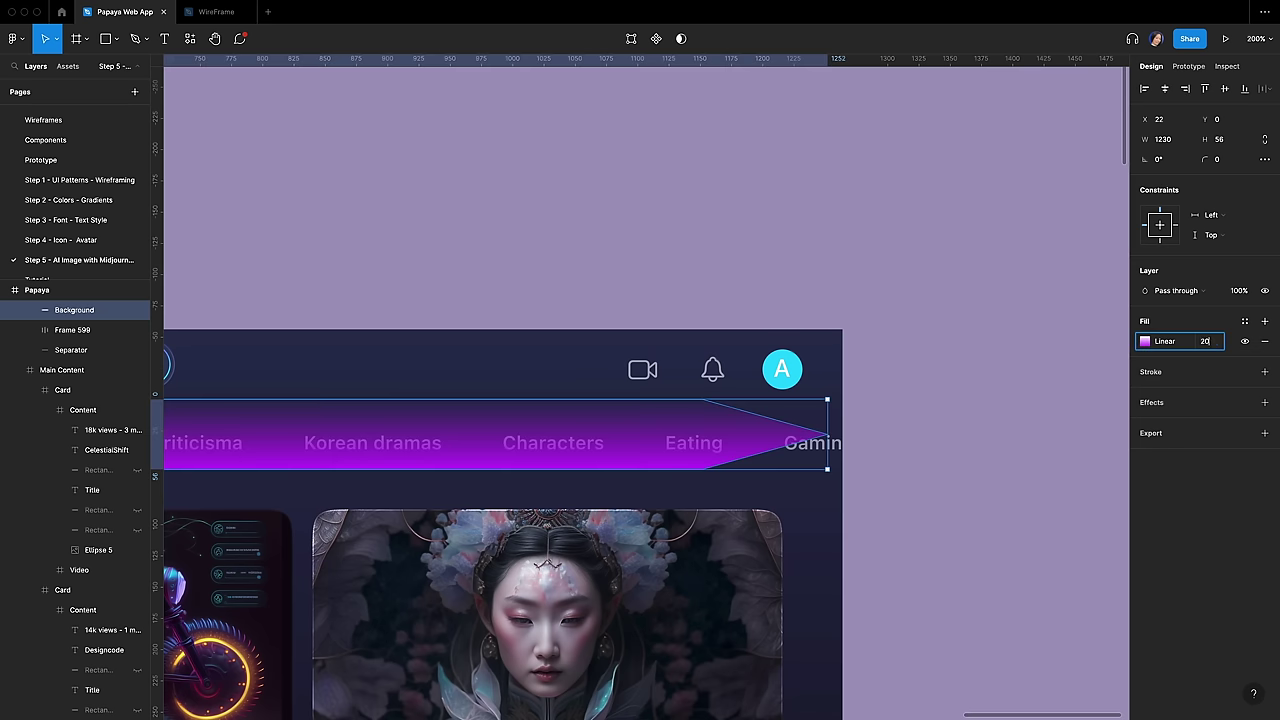
{"action": "key", "text": "Return"}
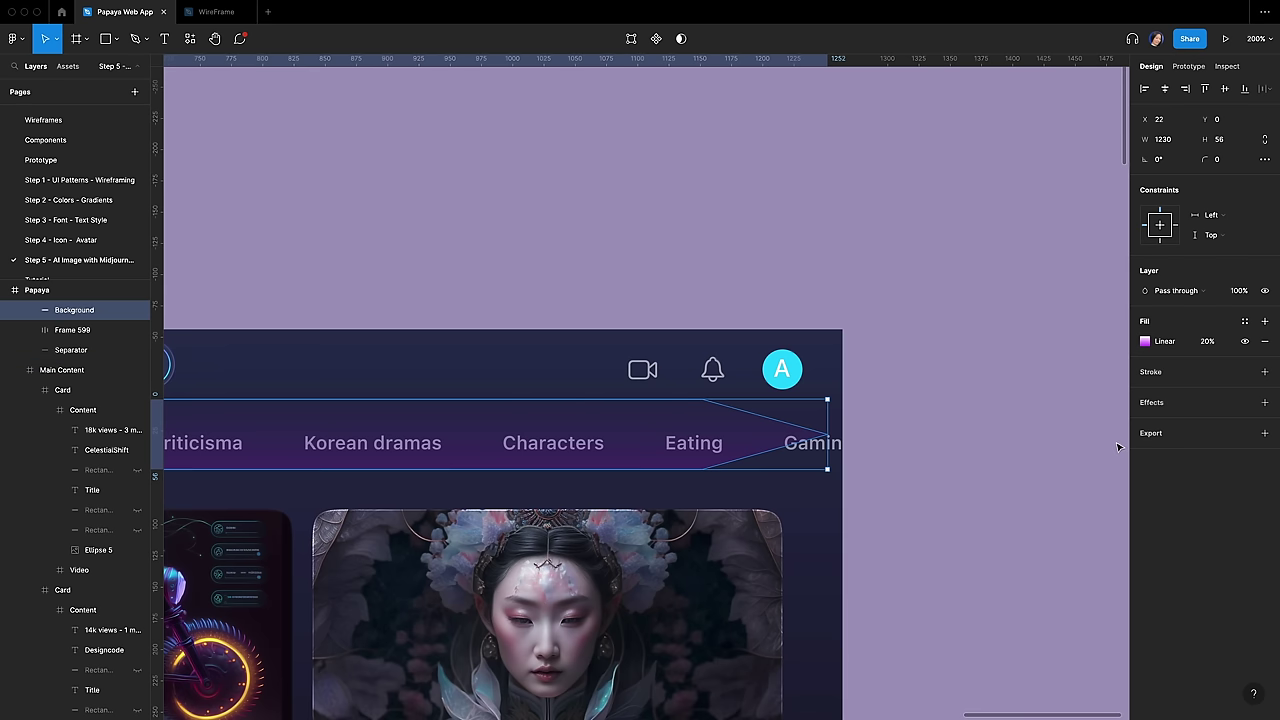
Step: Add a layer blur of 40 to the Background shape and set its Y position to 40
{"action": "left_click", "coordinate": [1266, 404]}
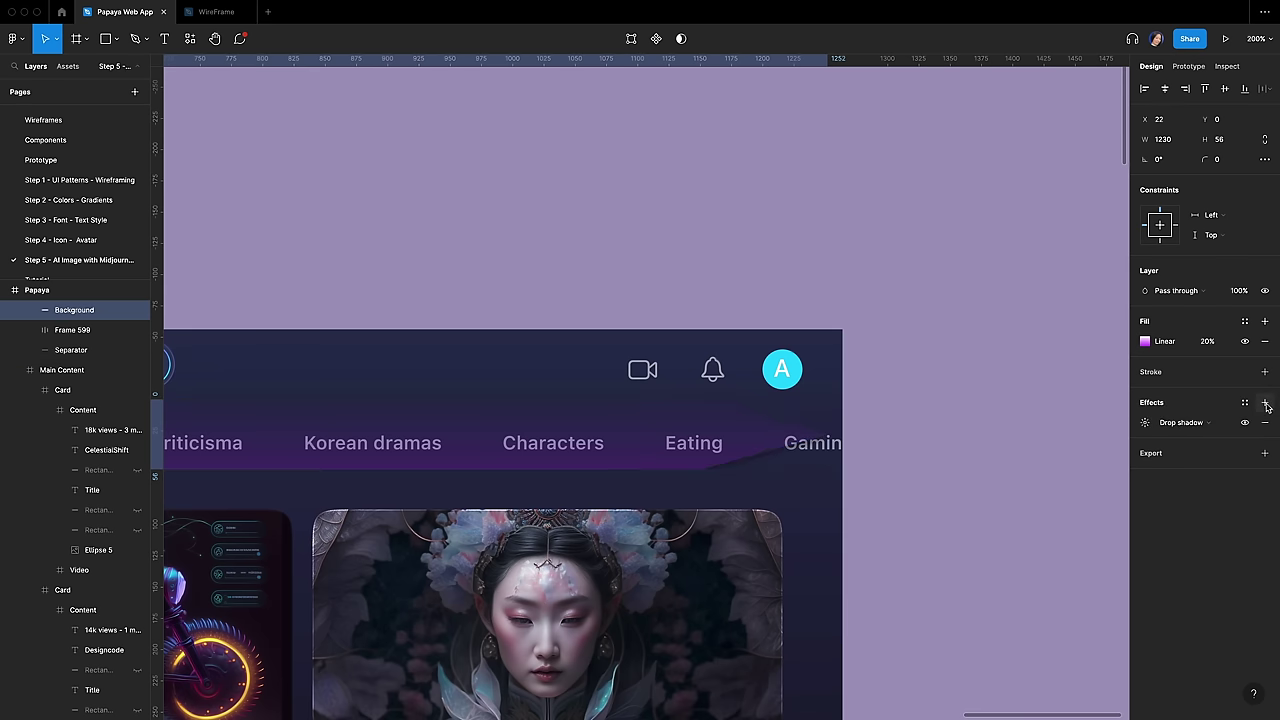
{"action": "left_click", "coordinate": [1214, 424]}
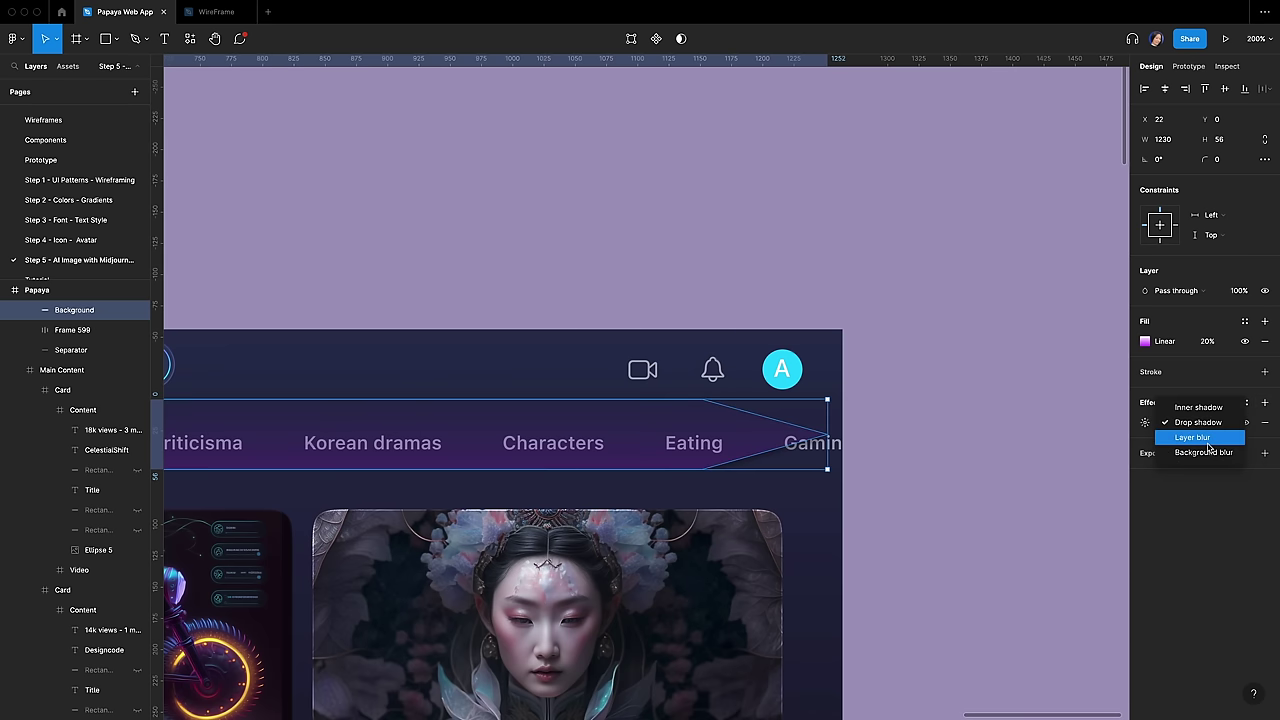
{"action": "left_click", "coordinate": [1192, 437]}
{"action": "left_click", "coordinate": [1145, 422]}
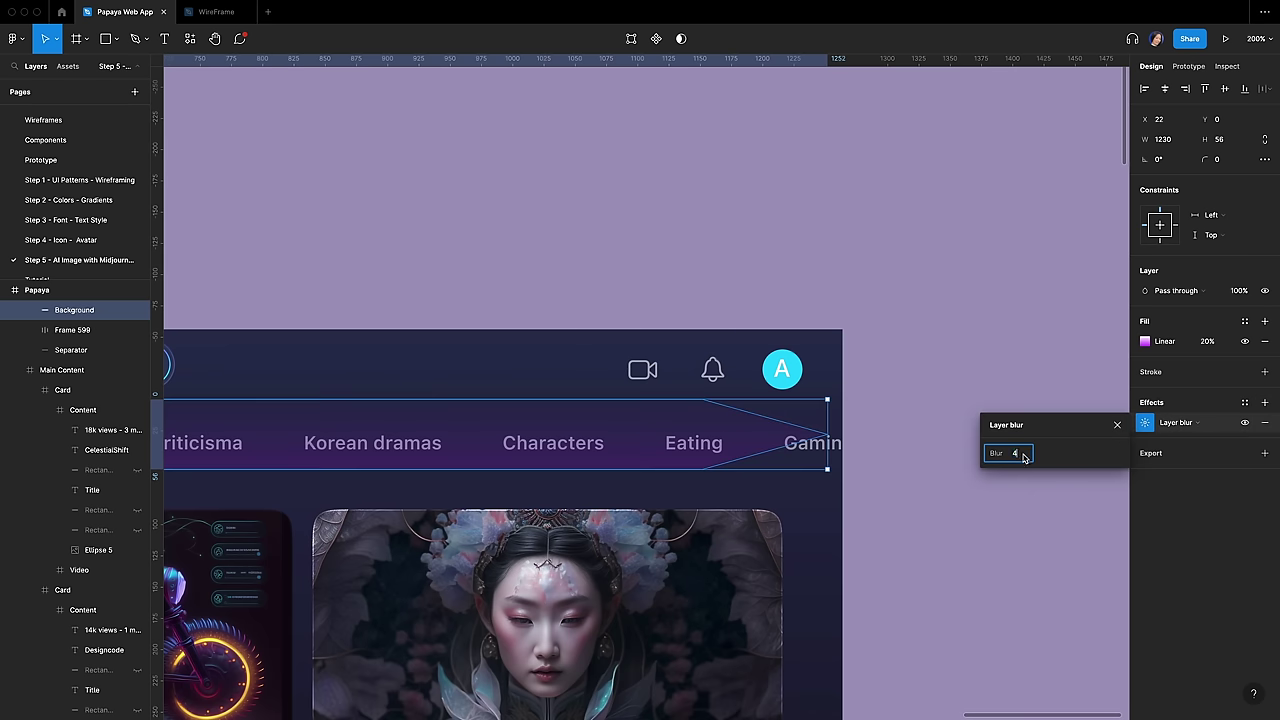
{"action": "key", "text": "Return"}
{"action": "left_click", "coordinate": [1222, 121]}
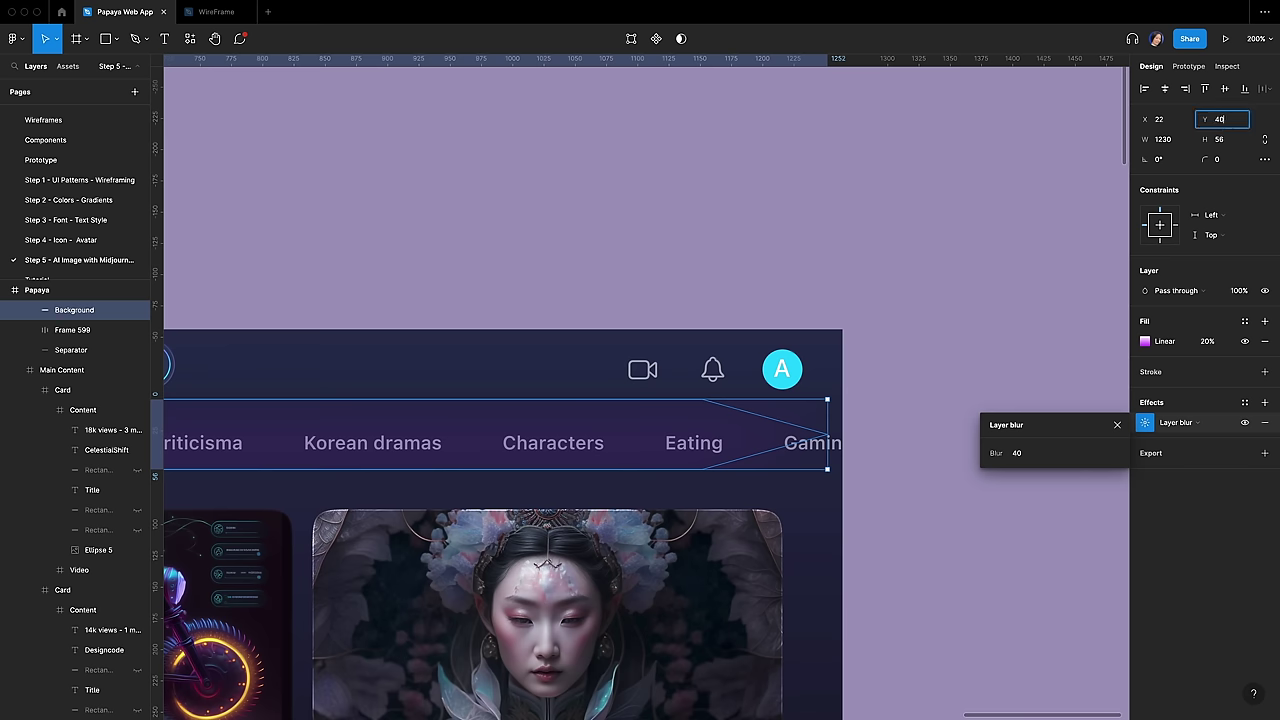
{"action": "key", "text": "Return"}
Step: Reorder the layers so that Frame 599 with the category labels sits above Background
{"action": "scroll", "coordinate": [80, 389], "scroll_direction": "up", "scroll_amount": 2}
{"action": "left_click_drag", "start_coordinate": [80, 389], "coordinate": [74, 360]}
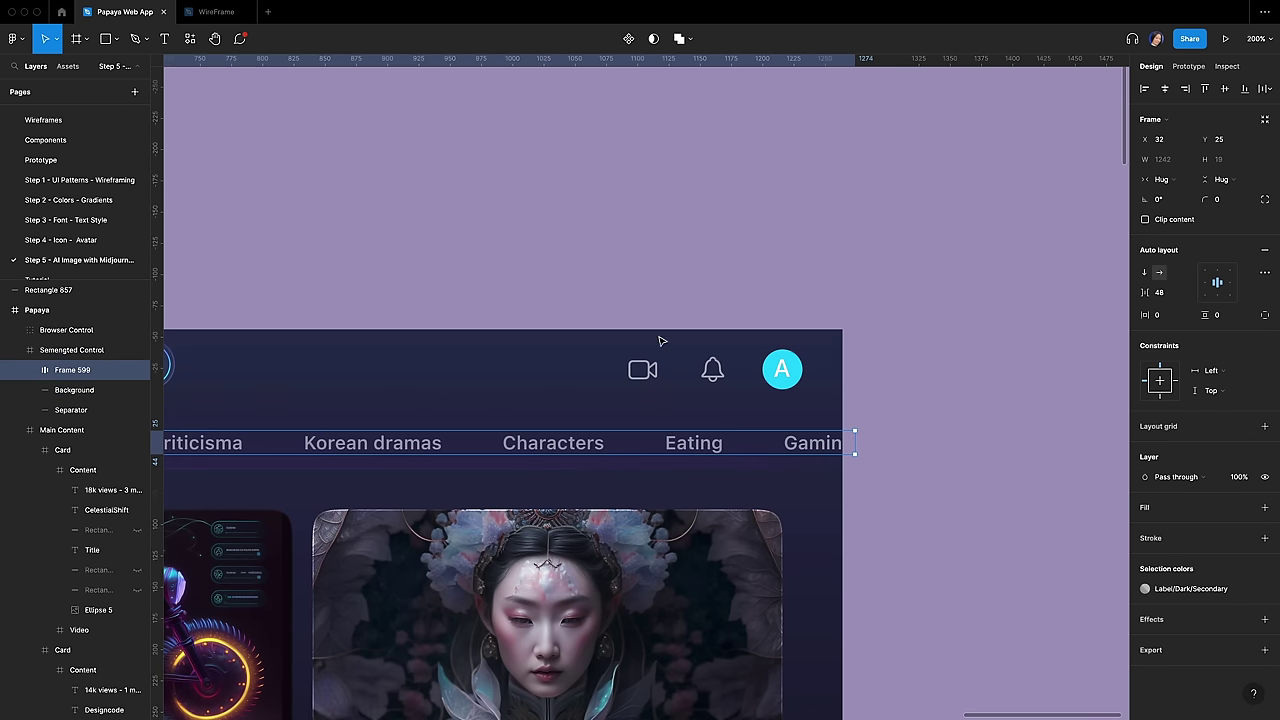
{"action": "left_click", "coordinate": [875, 515]}
Step: Draw an ellipse inside the Semengted Control frame and set its size to 1000 × 20
{"action": "left_click", "coordinate": [459, 157]}
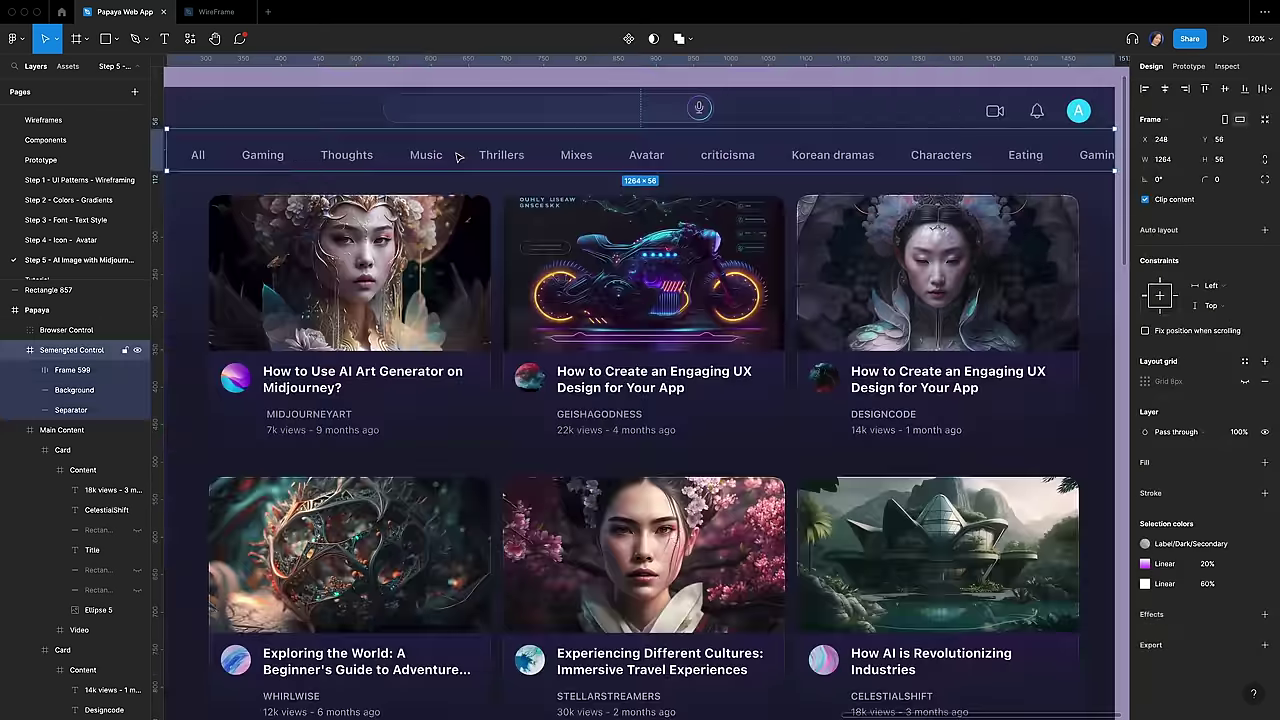
{"action": "key", "text": "o"}
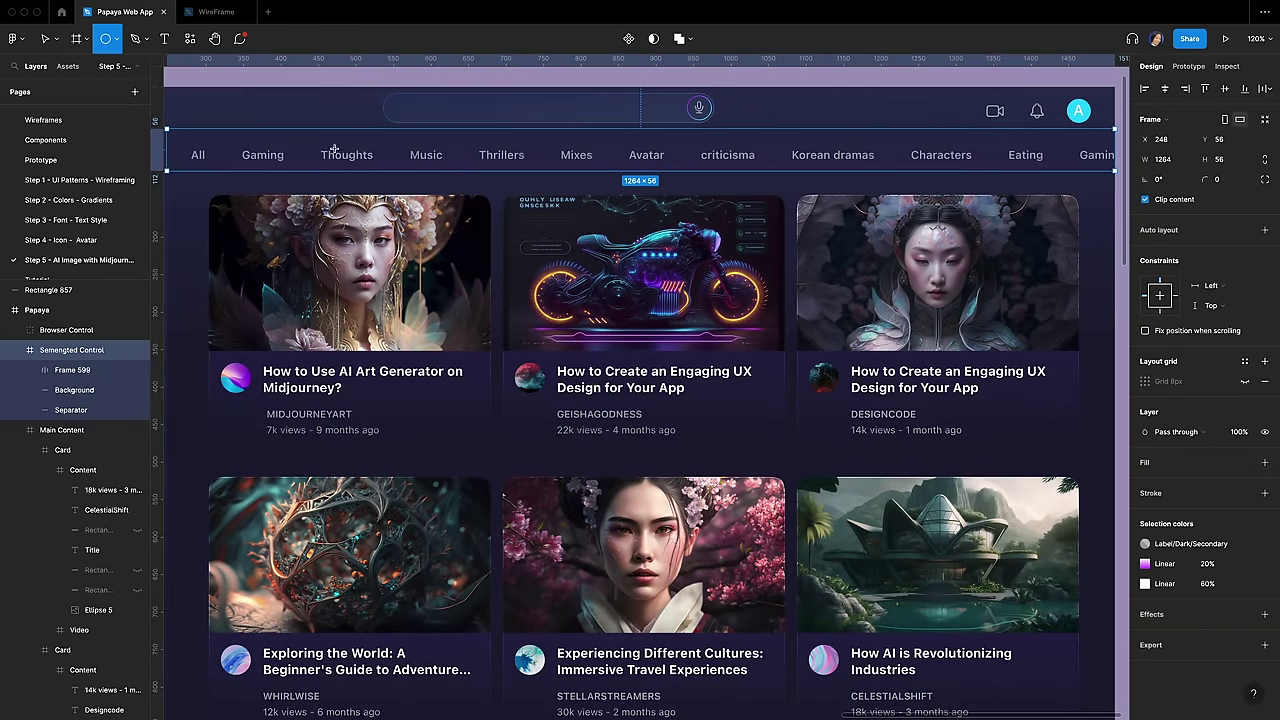
{"action": "left_click_drag", "start_coordinate": [290, 146], "coordinate": [1027, 188]}
{"action": "left_click", "coordinate": [1184, 145]}
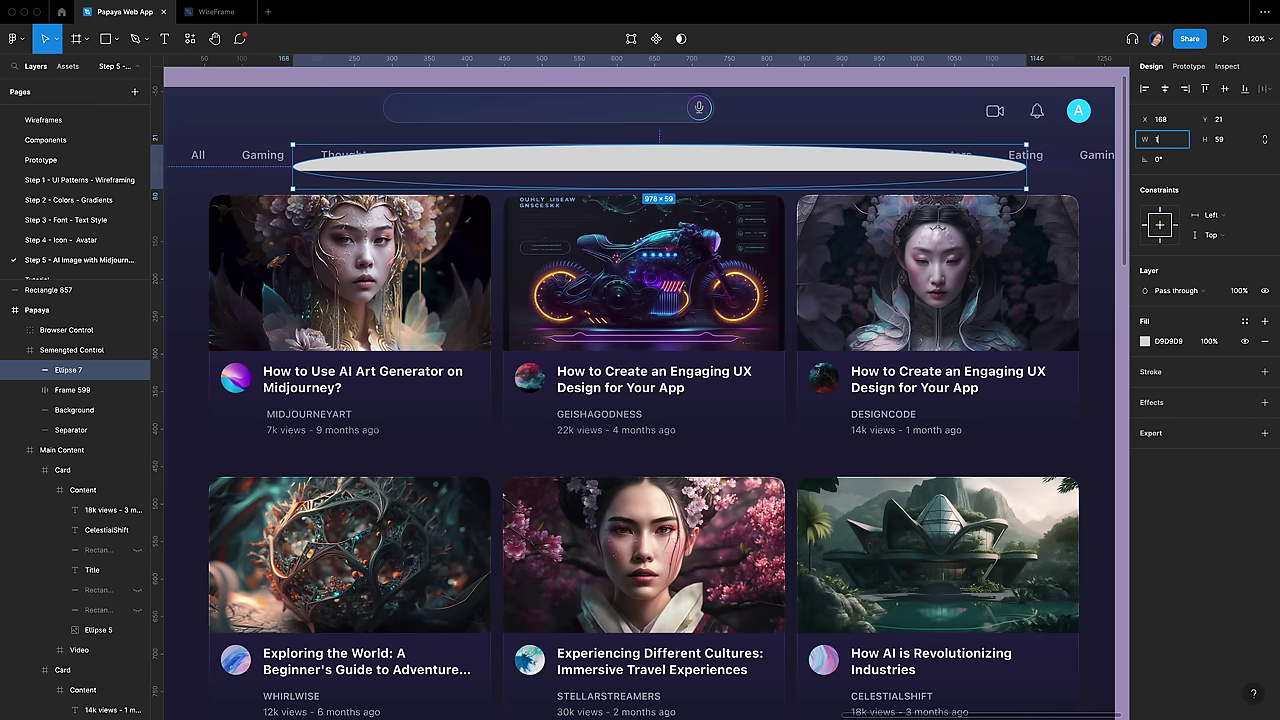
{"action": "type", "text": "1000"}
{"action": "left_click", "coordinate": [1229, 145]}
{"action": "type", "text": "20"}
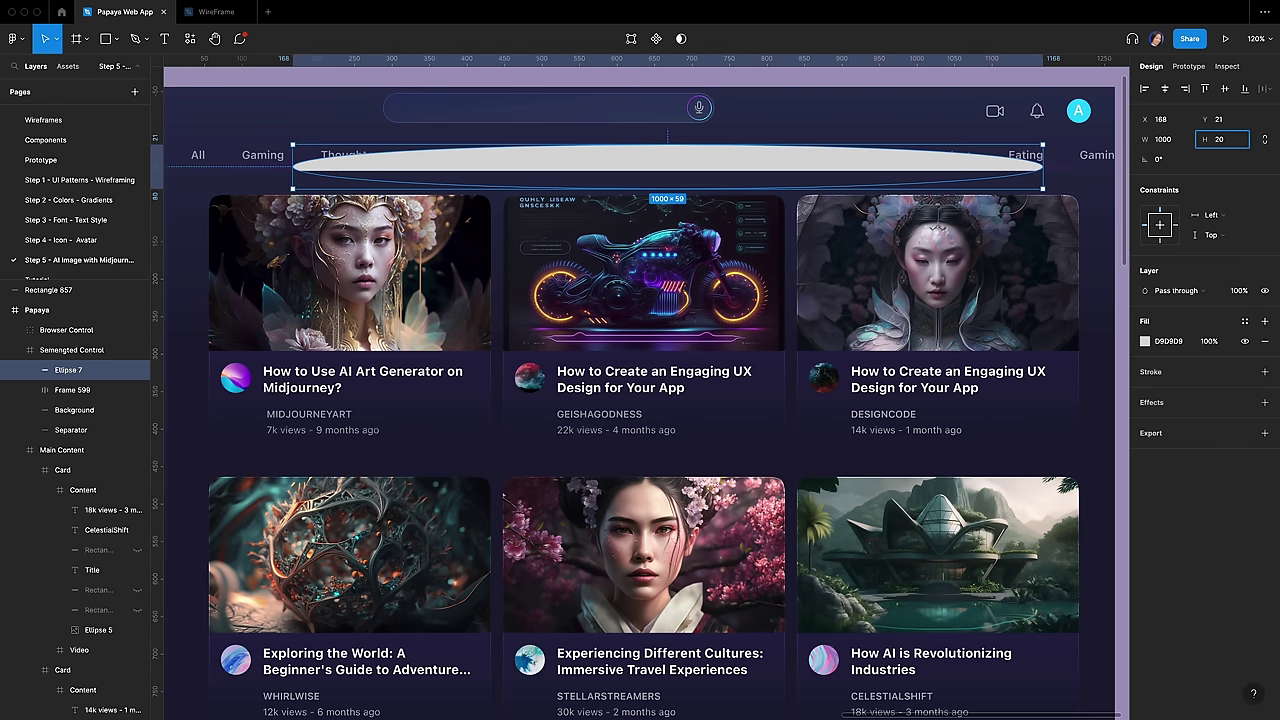
{"action": "key", "text": "Return"}
Step: Position the ellipse at X 132 and Y 56 within the Semengted Control frame
{"action": "left_click", "coordinate": [1176, 121]}
{"action": "type", "text": "132"}
{"action": "left_click", "coordinate": [1230, 121]}
{"action": "type", "text": "56"}
{"action": "key", "text": "Return"}
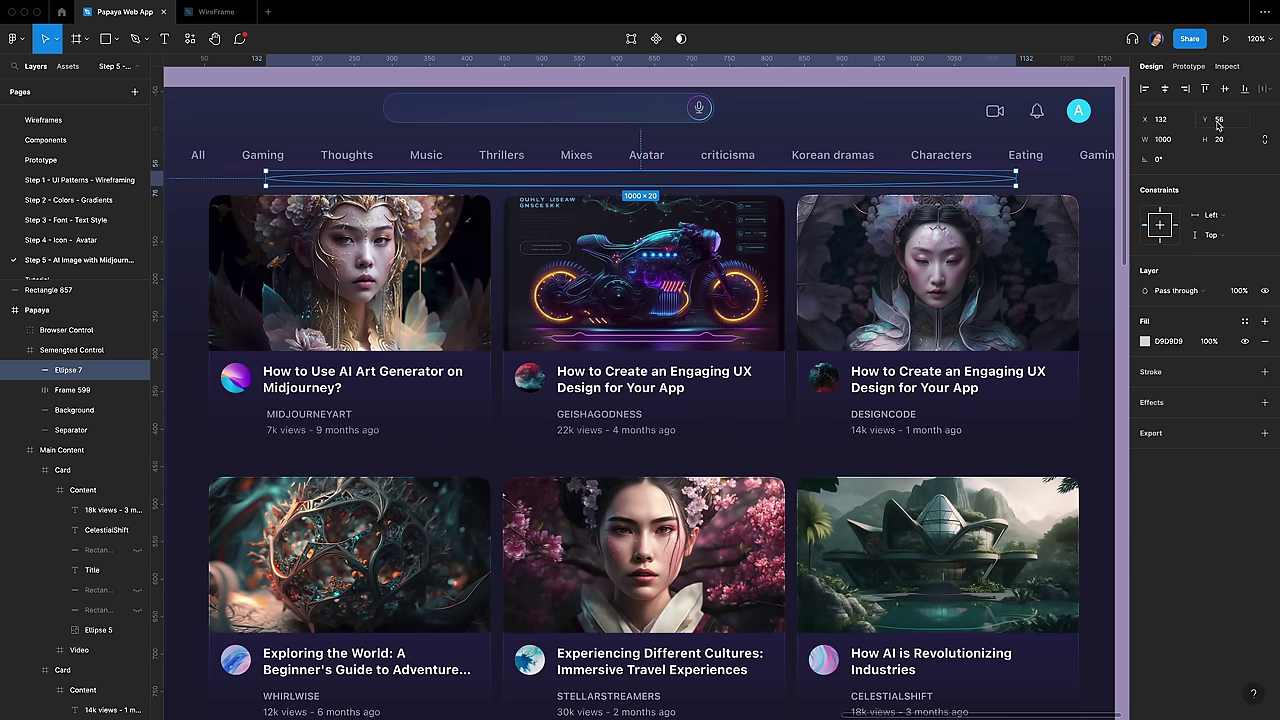
Step: Fill the ellipse with color C427FB at 20% opacity
{"action": "left_click", "coordinate": [1168, 341]}
{"action": "type", "text": "d"}
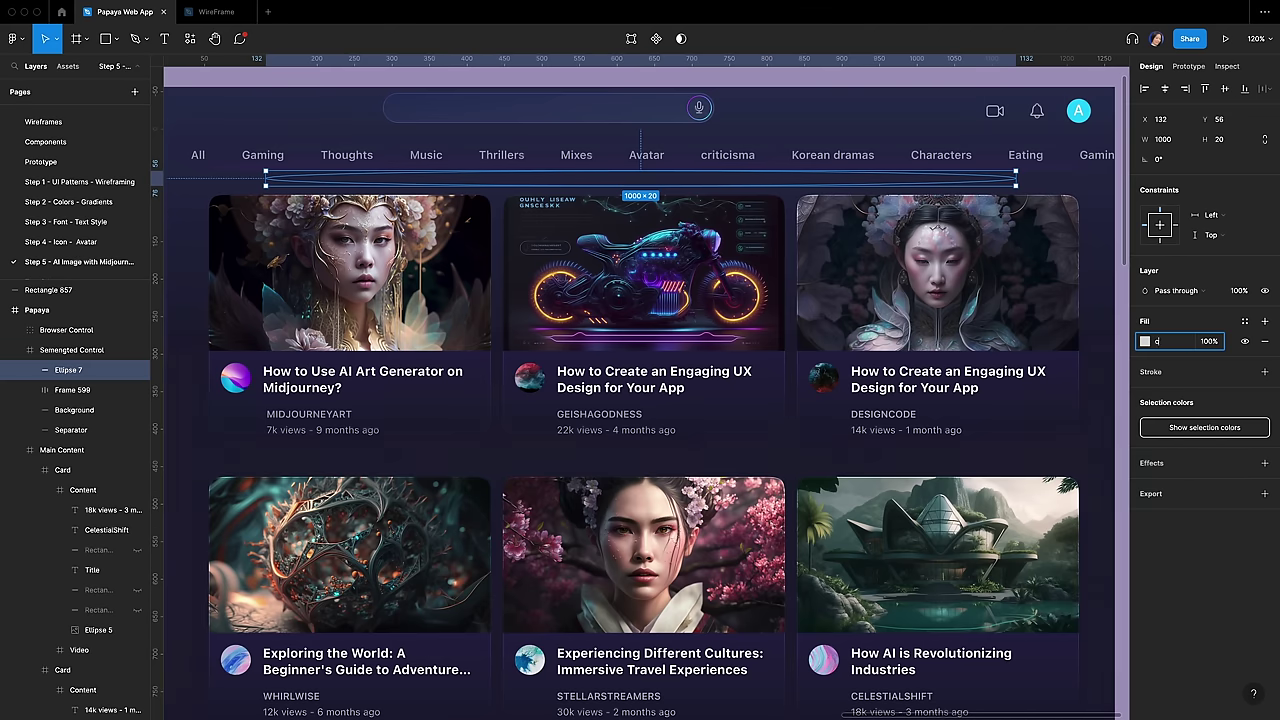
{"action": "type", "text": "427fb"}
{"action": "key", "text": "Tab"}
{"action": "type", "text": "20"}
{"action": "key", "text": "Return"}
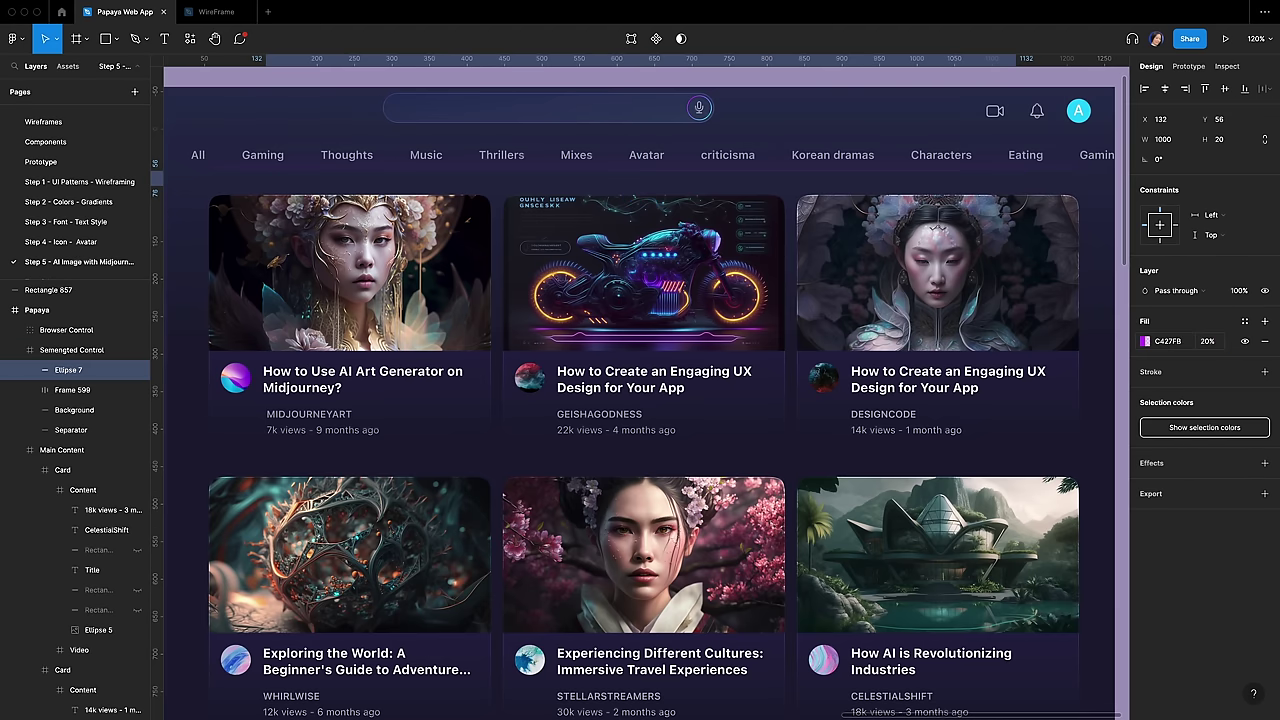
Step: Apply a layer blur of 40 to the ellipse and move its layer below Frame 599
{"action": "left_click", "coordinate": [1264, 463]}
{"action": "left_click", "coordinate": [1196, 483]}
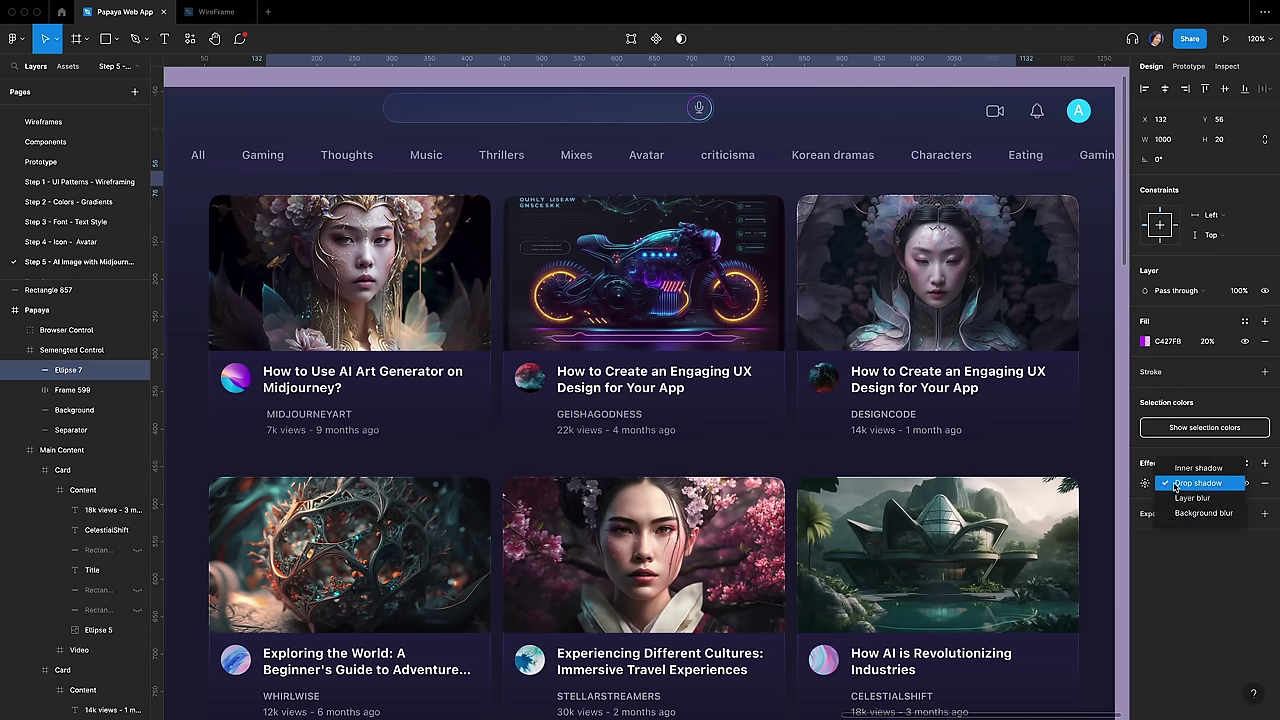
{"action": "left_click", "coordinate": [1190, 498]}
{"action": "left_click", "coordinate": [1145, 483]}
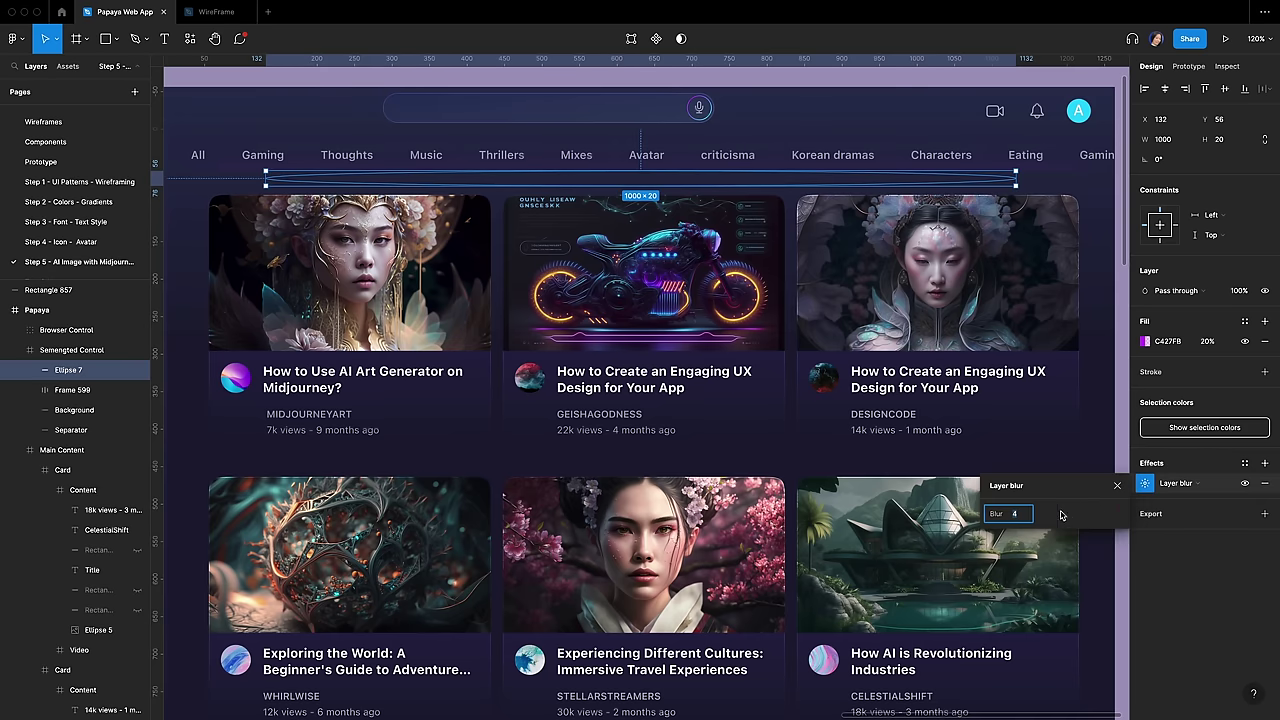
{"action": "key", "text": "Return"}
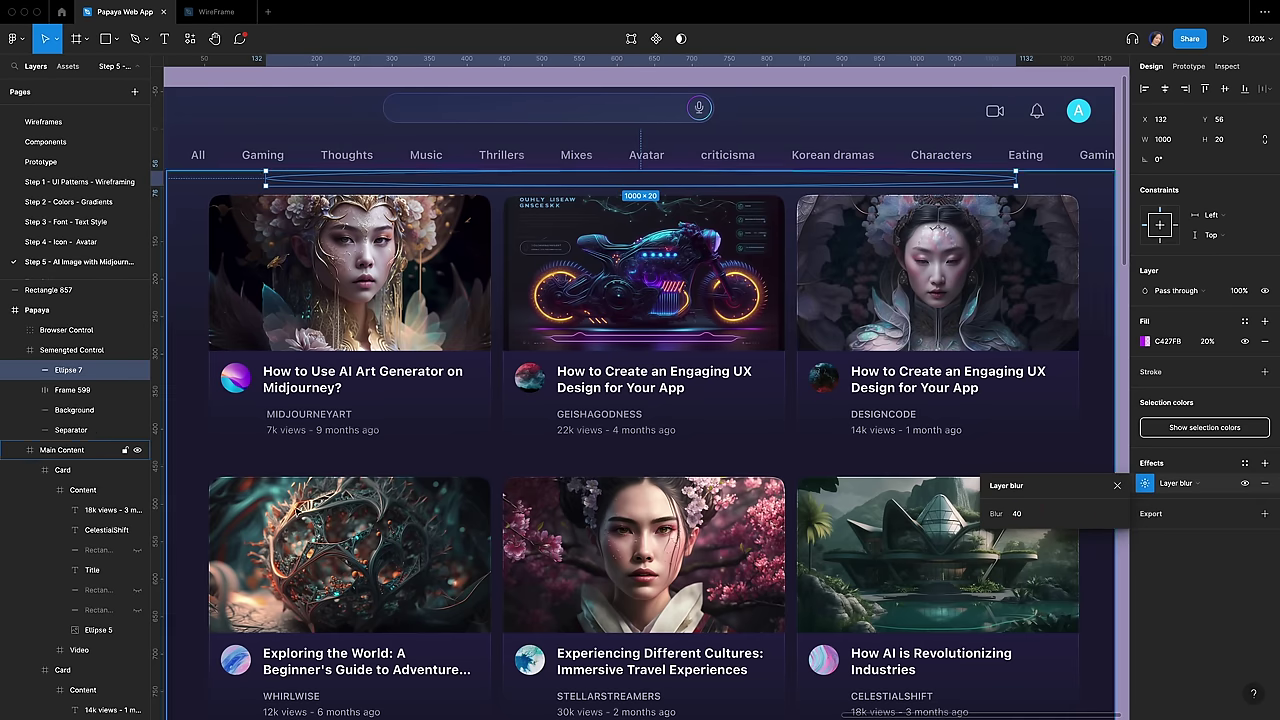
{"action": "left_click_drag", "start_coordinate": [70, 372], "coordinate": [69, 399]}
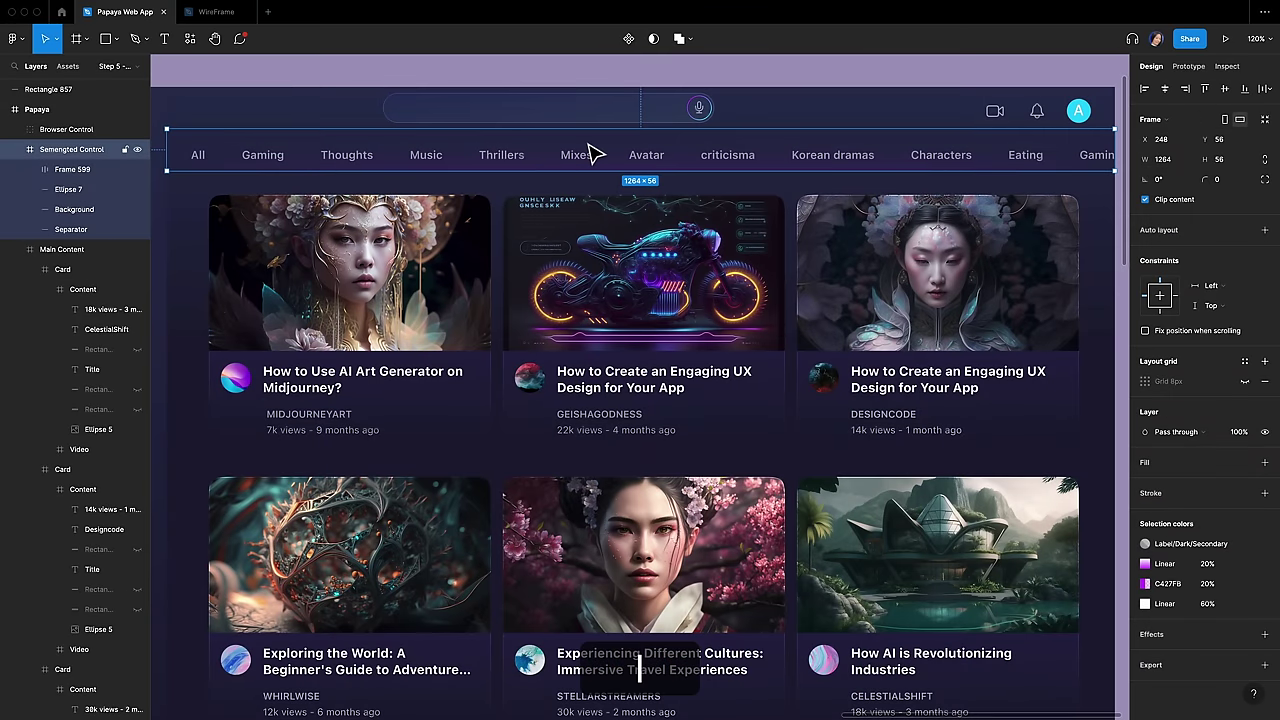
Step: Draw a horizontal line inside the Semengted Control frame beneath the category labels and set its width to 200
{"action": "key", "text": "l"}
{"action": "left_click_drag", "start_coordinate": [573, 166], "coordinate": [721, 168]}
{"action": "left_click", "coordinate": [1170, 141]}
{"action": "type", "text": "200"}
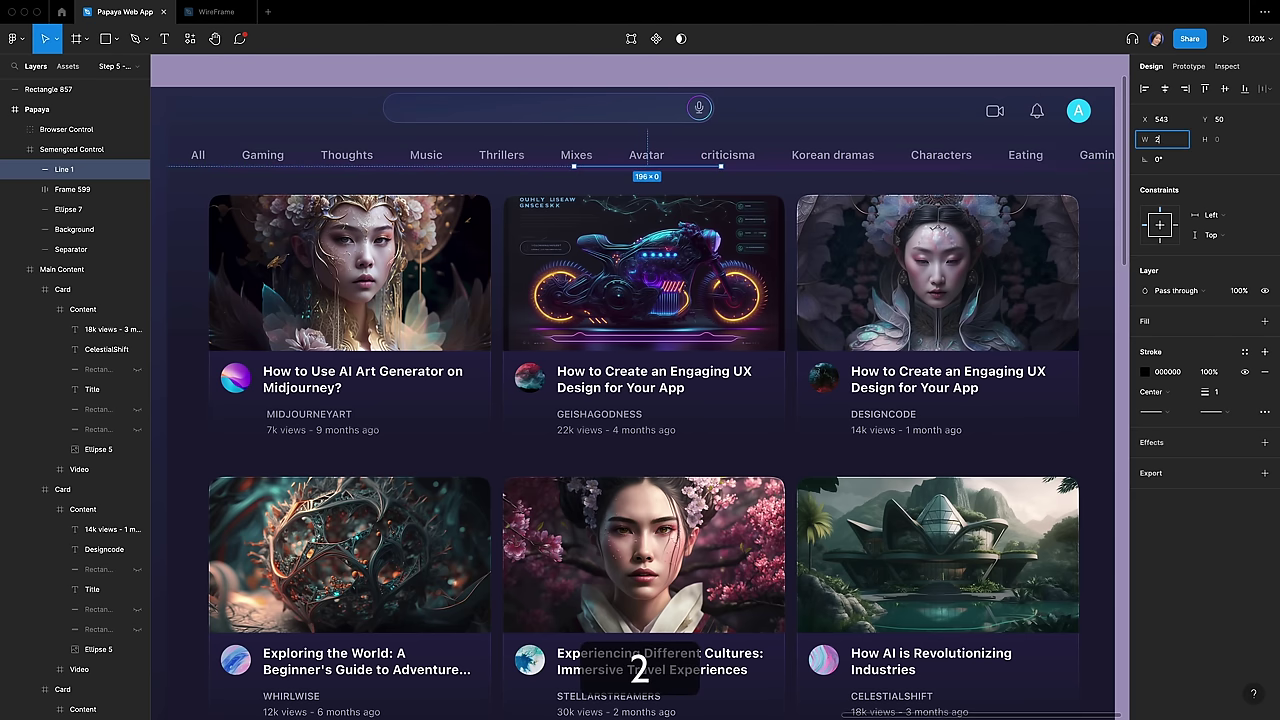
{"action": "key", "text": "Return"}
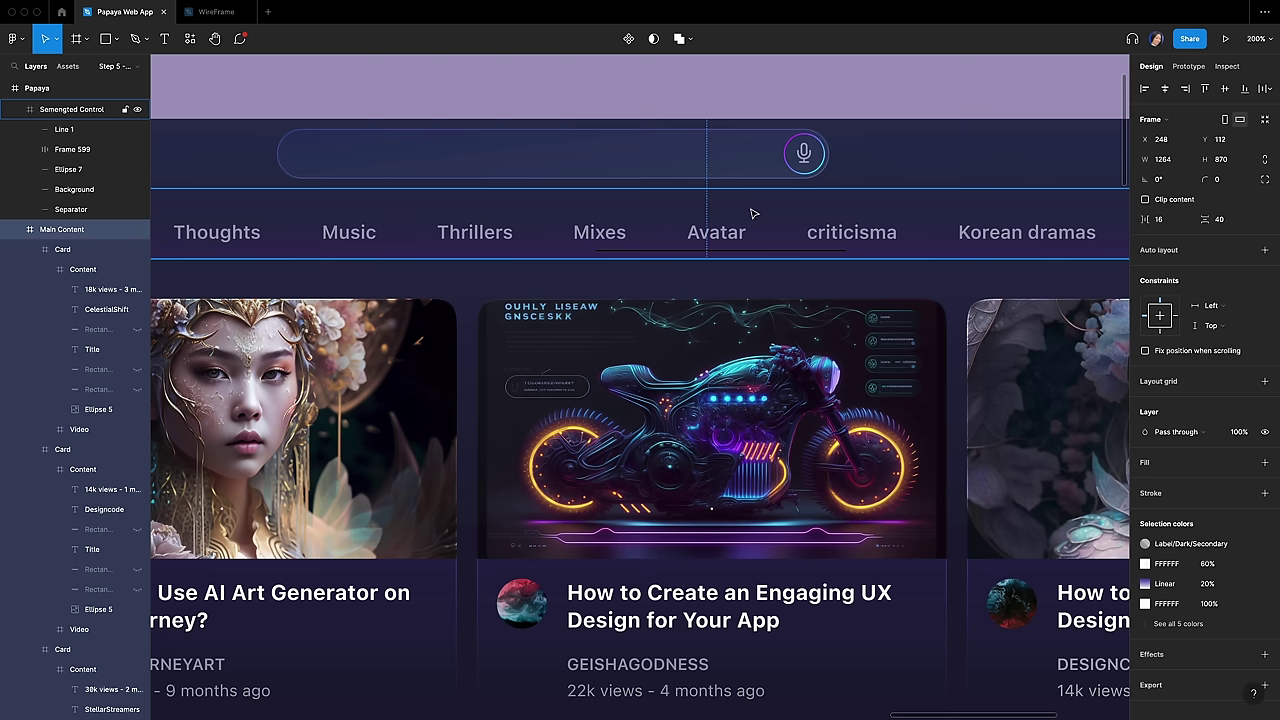
Step: Align the line to the horizontal center and bottom edge of the Semengted Control frame and rename it Line 2
{"action": "left_click", "coordinate": [749, 252]}
{"action": "left_click", "coordinate": [1164, 89]}
{"action": "left_click", "coordinate": [1225, 89]}
{"action": "left_click", "coordinate": [1245, 89]}
{"action": "double_click", "coordinate": [64, 129]}
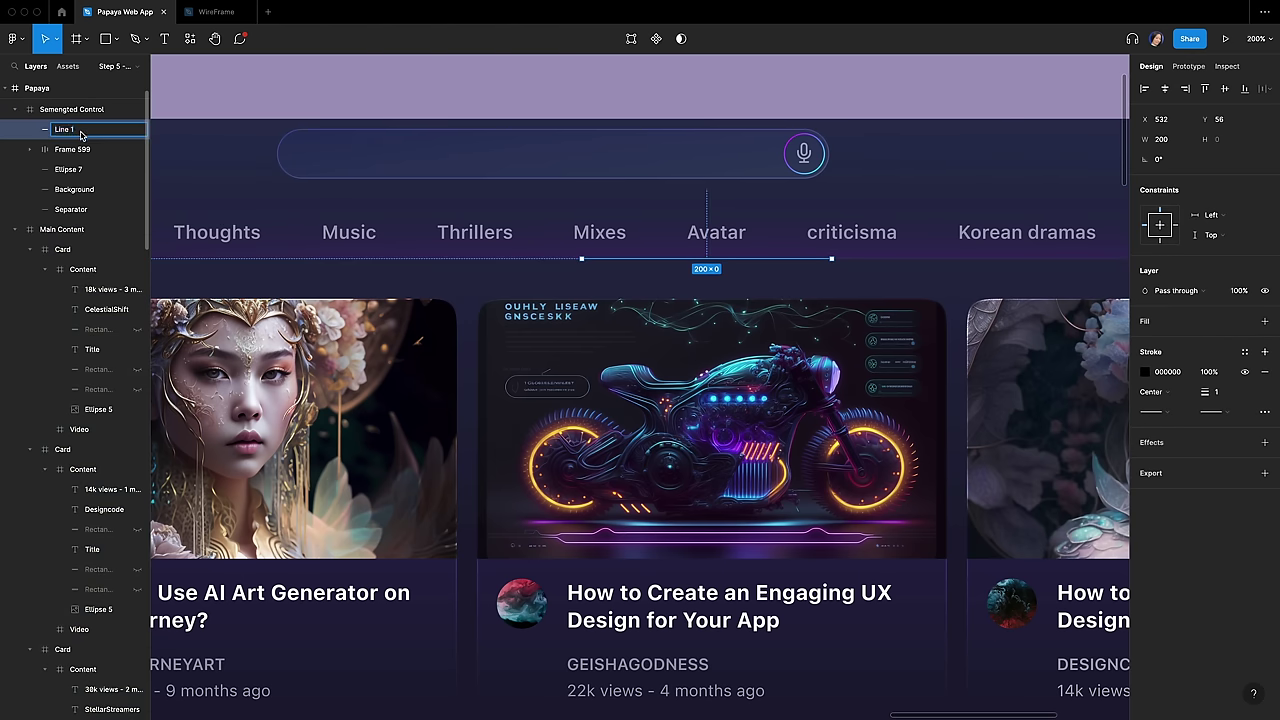
{"action": "key", "text": "Return"}
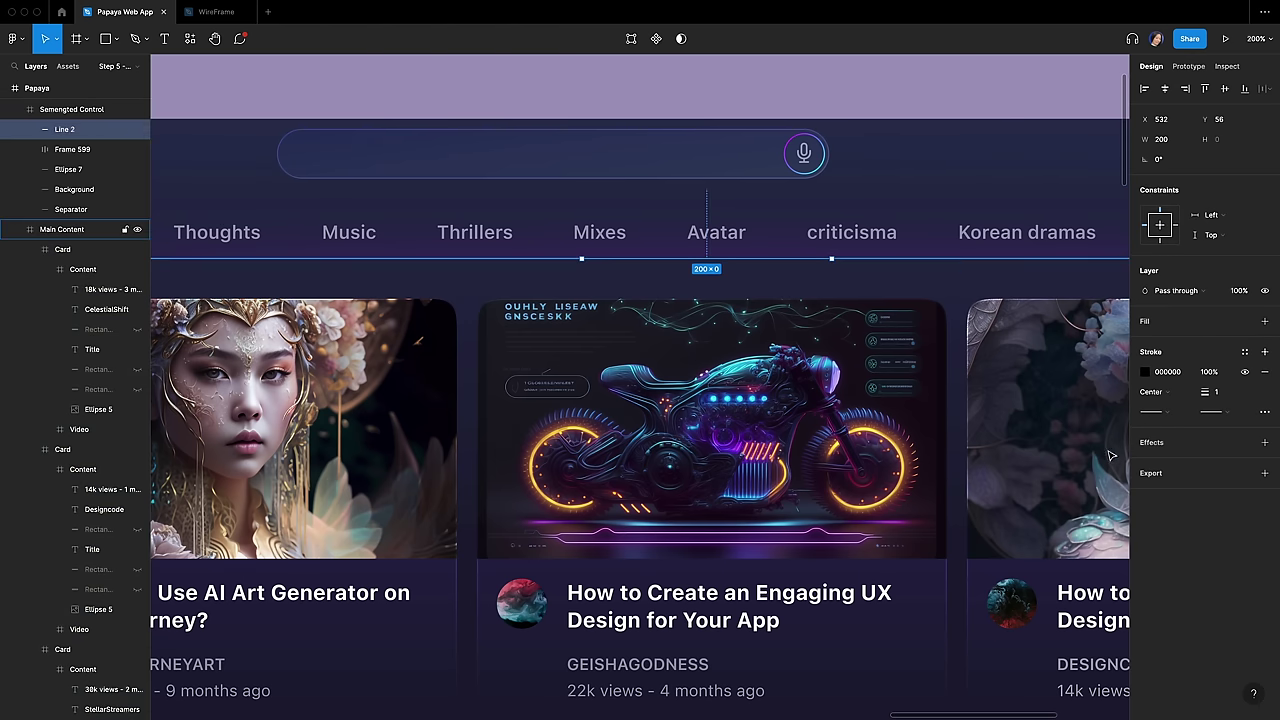
Step: Change the line's stroke to a linear gradient spanning its full length and add a stop near the middle
{"action": "left_click", "coordinate": [1145, 371]}
{"action": "left_click", "coordinate": [1010, 374]}
{"action": "left_click", "coordinate": [1016, 389]}
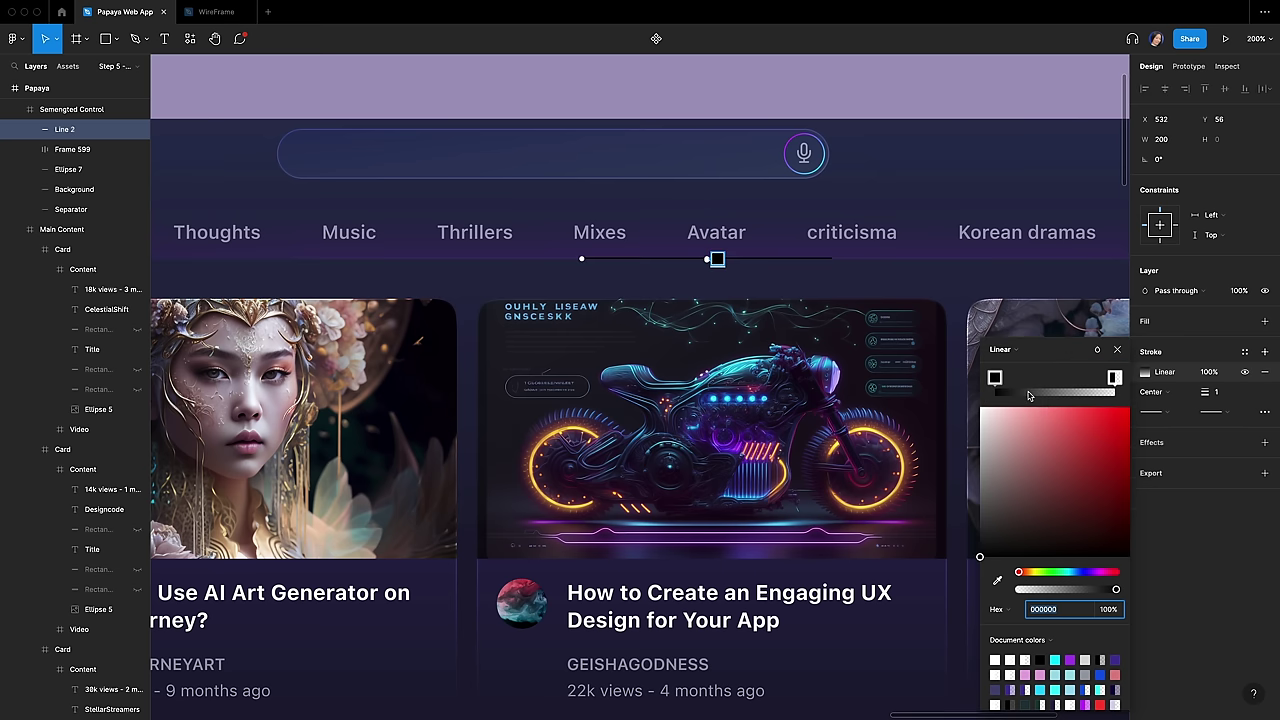
{"action": "mouse_move", "coordinate": [581, 259]}
{"action": "left_mouse_down"}
{"action": "mouse_move", "coordinate": [615, 261]}
{"action": "mouse_move", "coordinate": [581, 262]}
{"action": "left_mouse_up"}
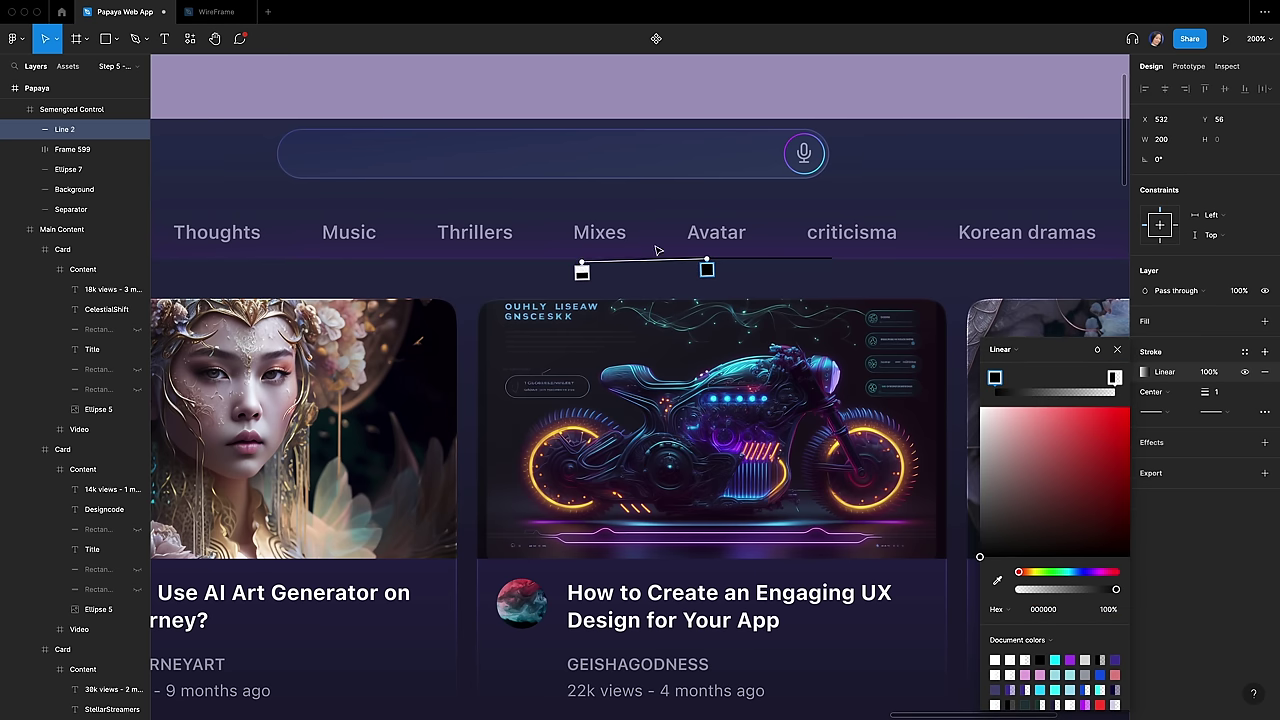
{"action": "left_click_drag", "start_coordinate": [707, 263], "coordinate": [832, 266]}
{"action": "left_click", "coordinate": [719, 263]}
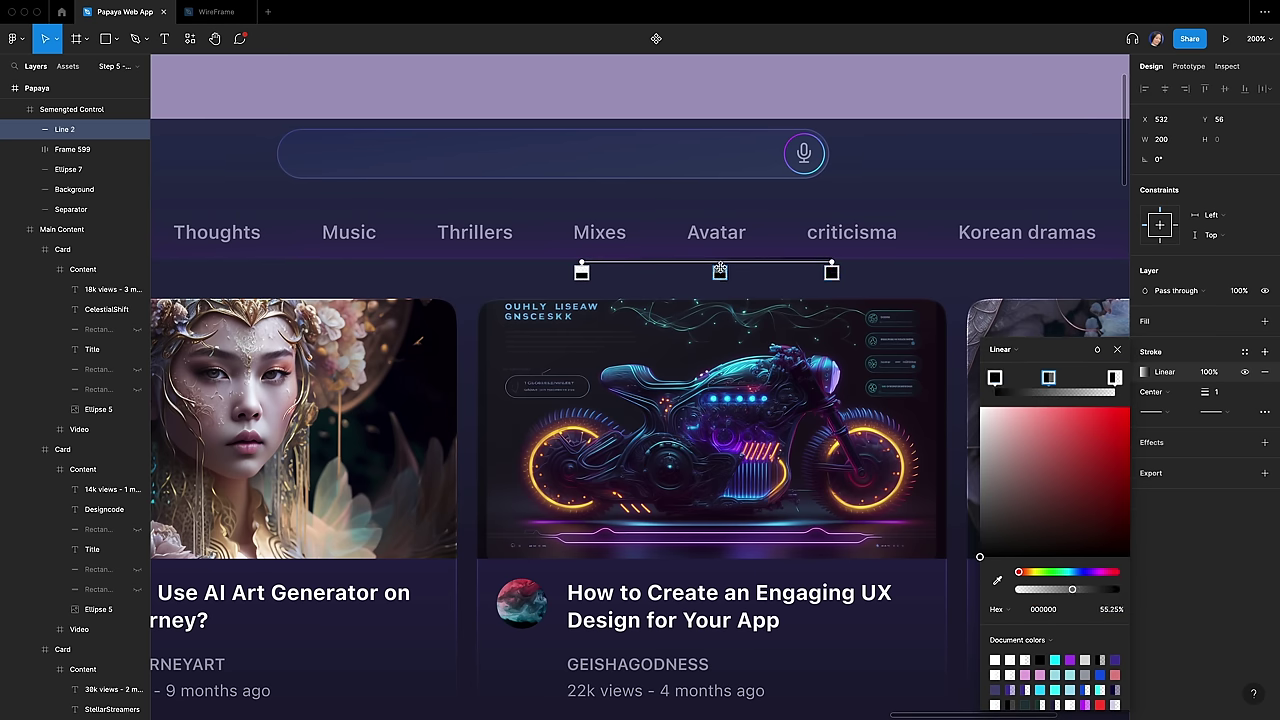
Step: Color the gradient's end stops FFFFFF at 0% and its middle stop opaque FFFFFF, and move Line 2 below Frame 599
{"action": "left_click", "coordinate": [581, 272]}
{"action": "left_click_drag", "start_coordinate": [1017, 508], "coordinate": [947, 382]}
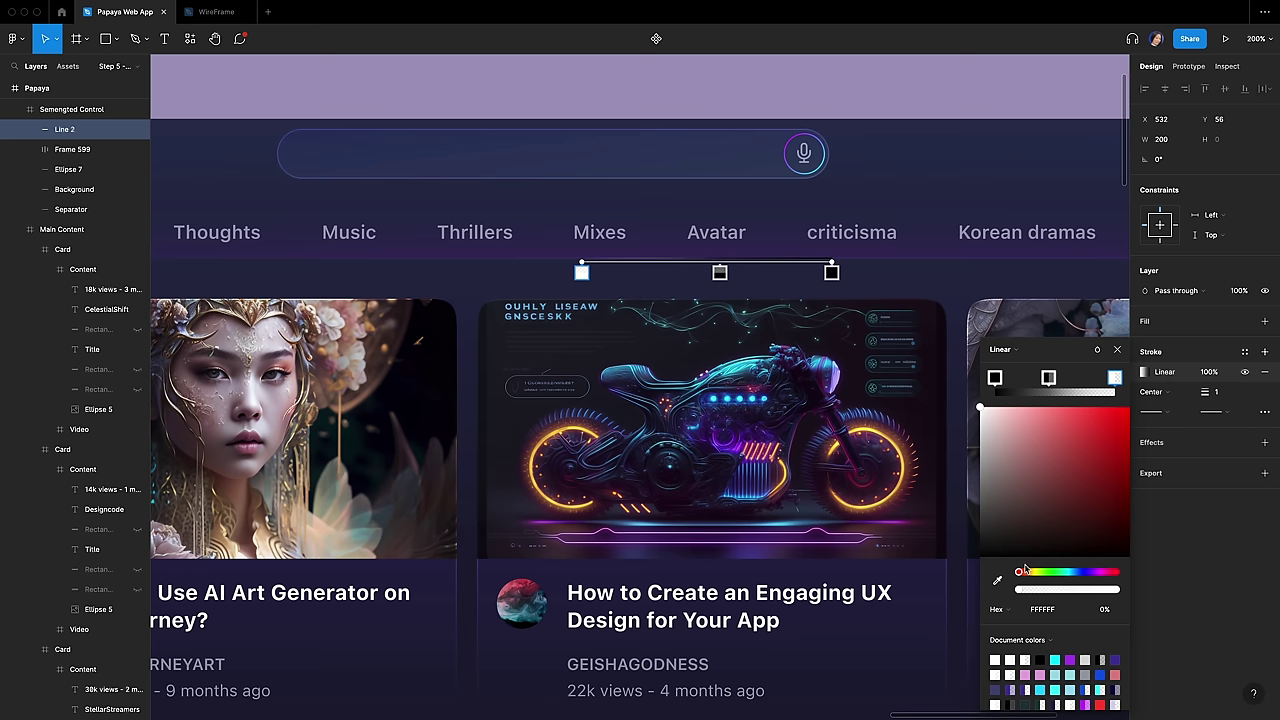
{"action": "left_click", "coordinate": [831, 272]}
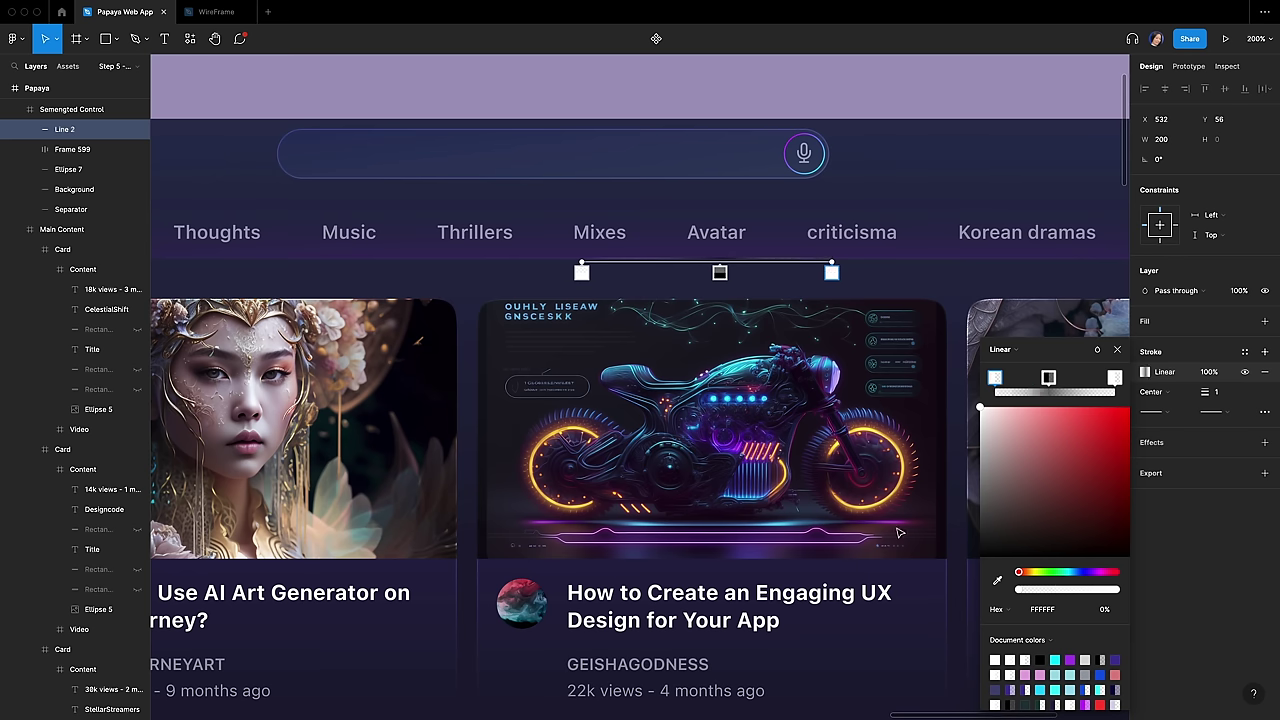
{"action": "left_click", "coordinate": [720, 272]}
{"action": "left_click", "coordinate": [1100, 590]}
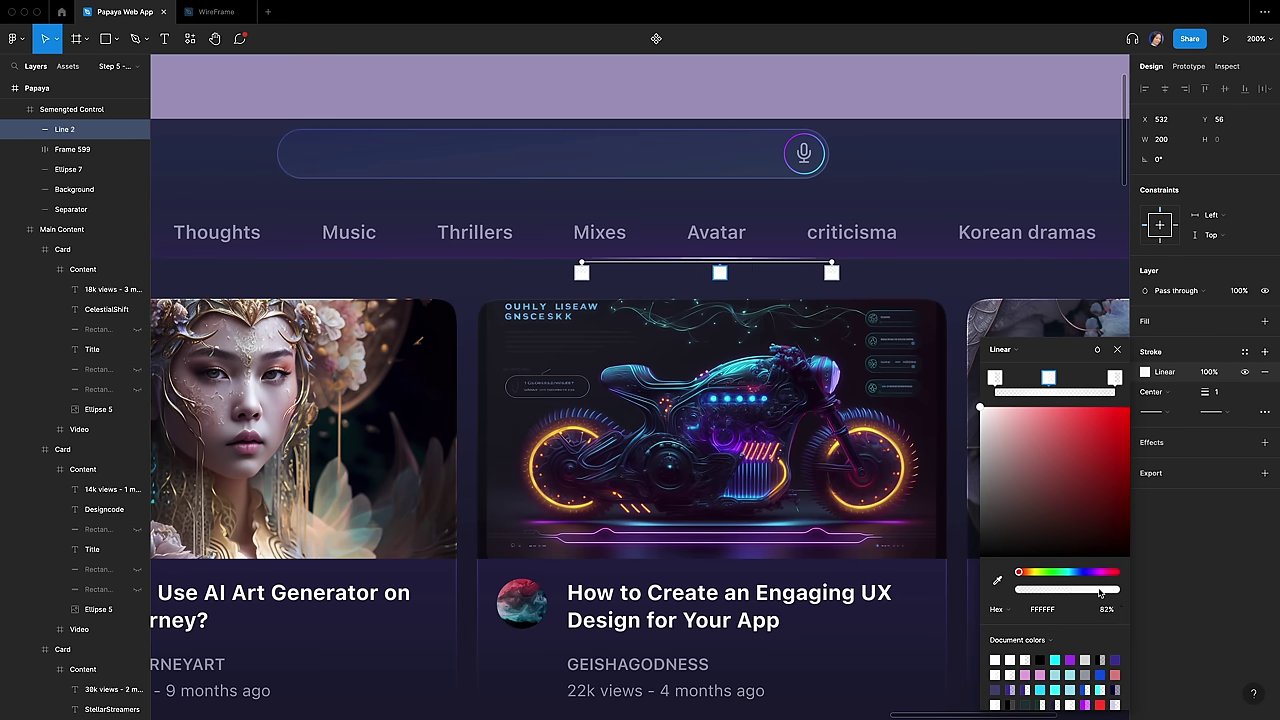
{"action": "left_click", "coordinate": [1117, 350]}
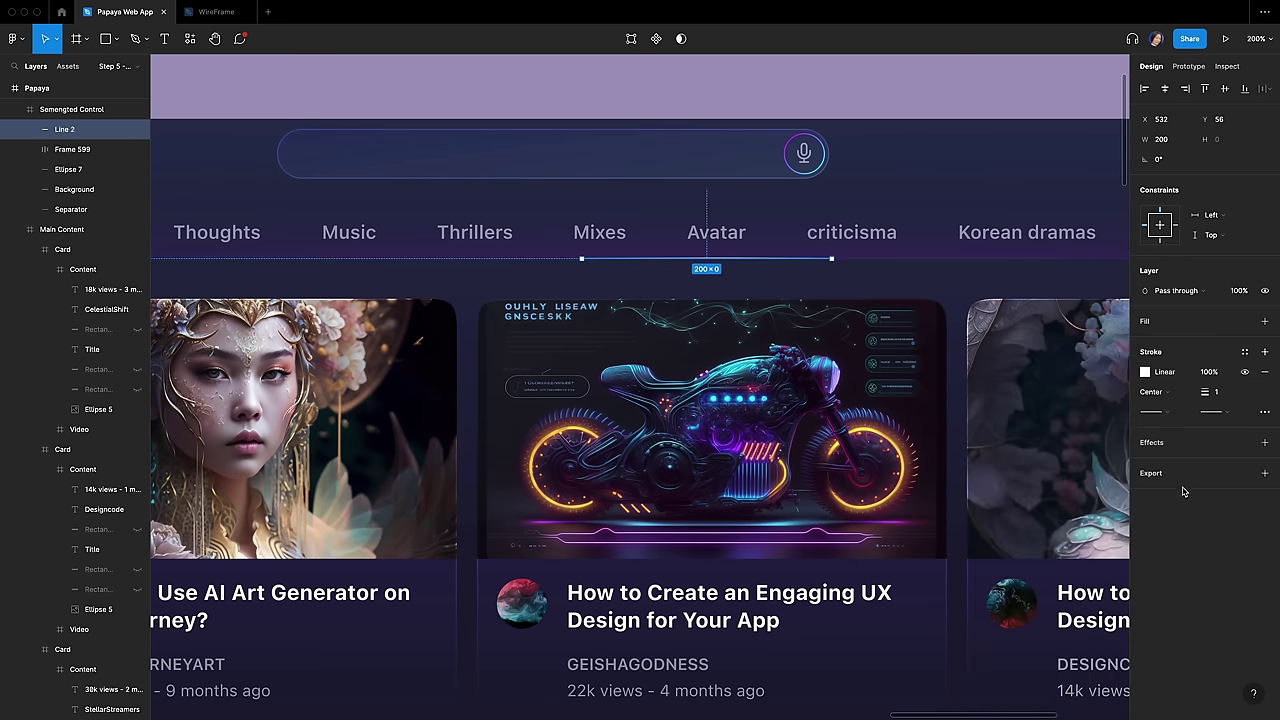
{"action": "left_click_drag", "start_coordinate": [77, 130], "coordinate": [83, 165]}
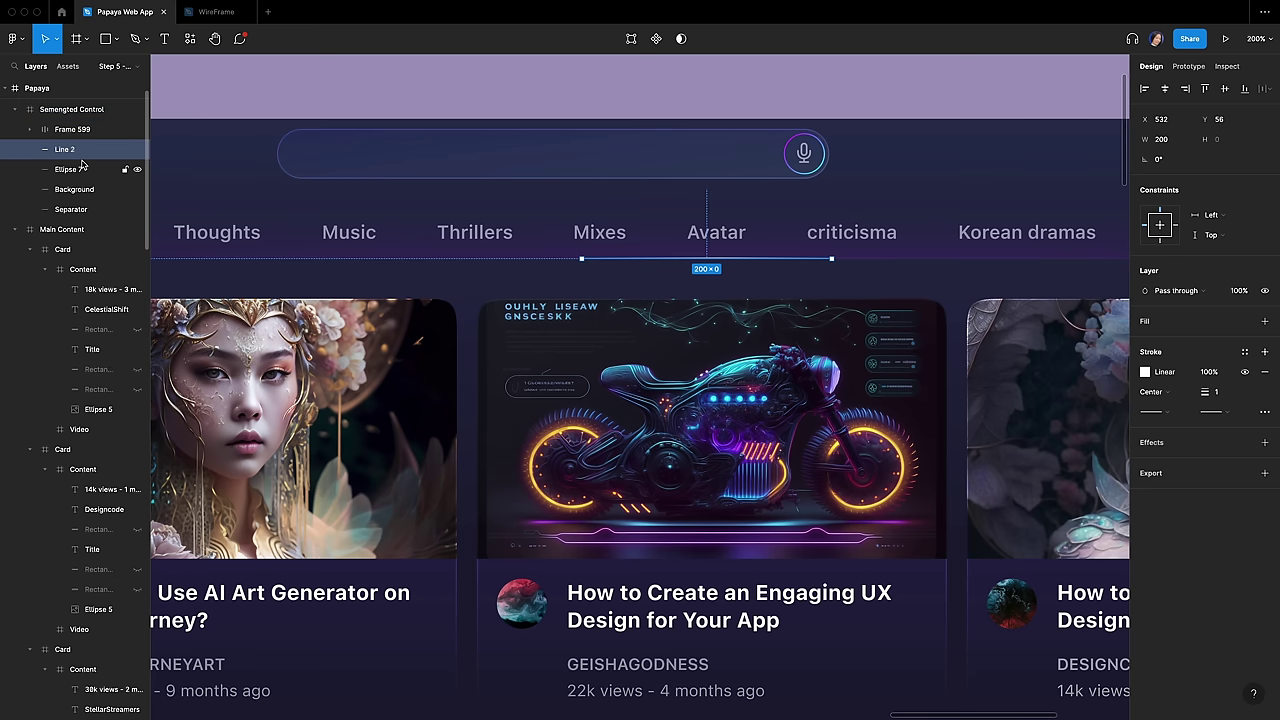
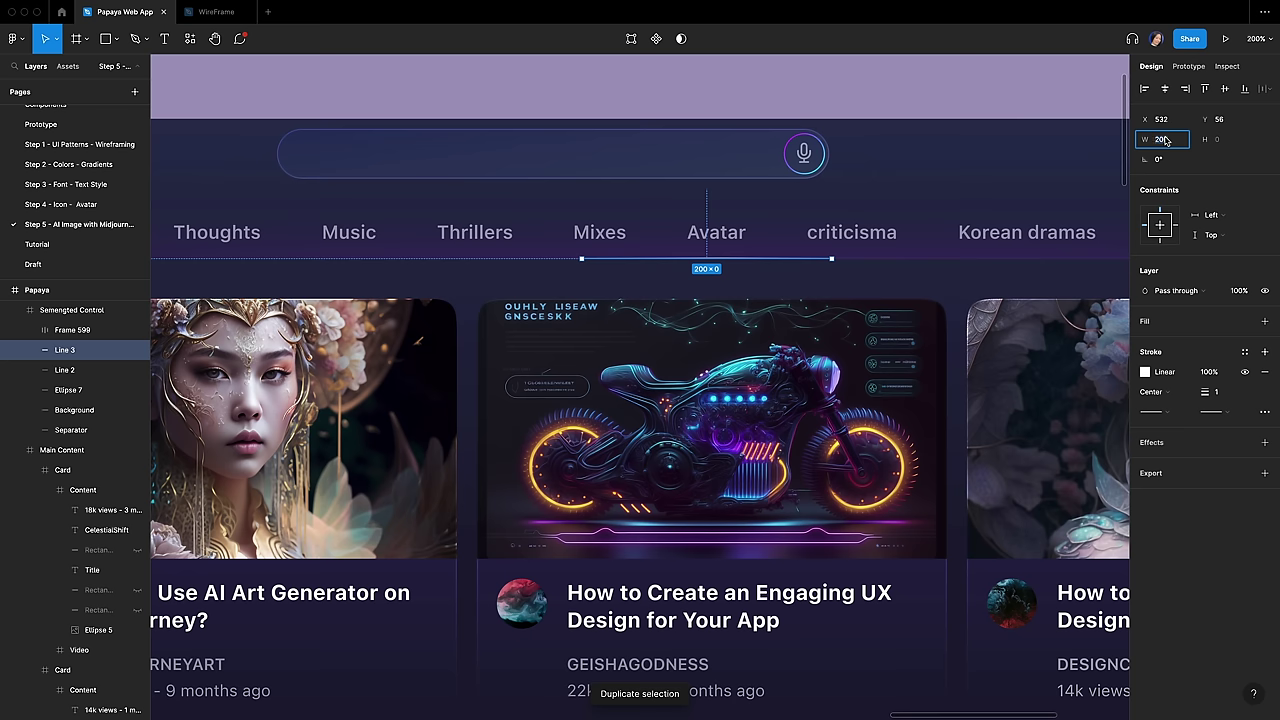
Step: Set the duplicated line's width to 56 and add a gradient stop on each side of its middle stop
{"action": "type", "text": "6"}
{"action": "key", "text": "Return"}
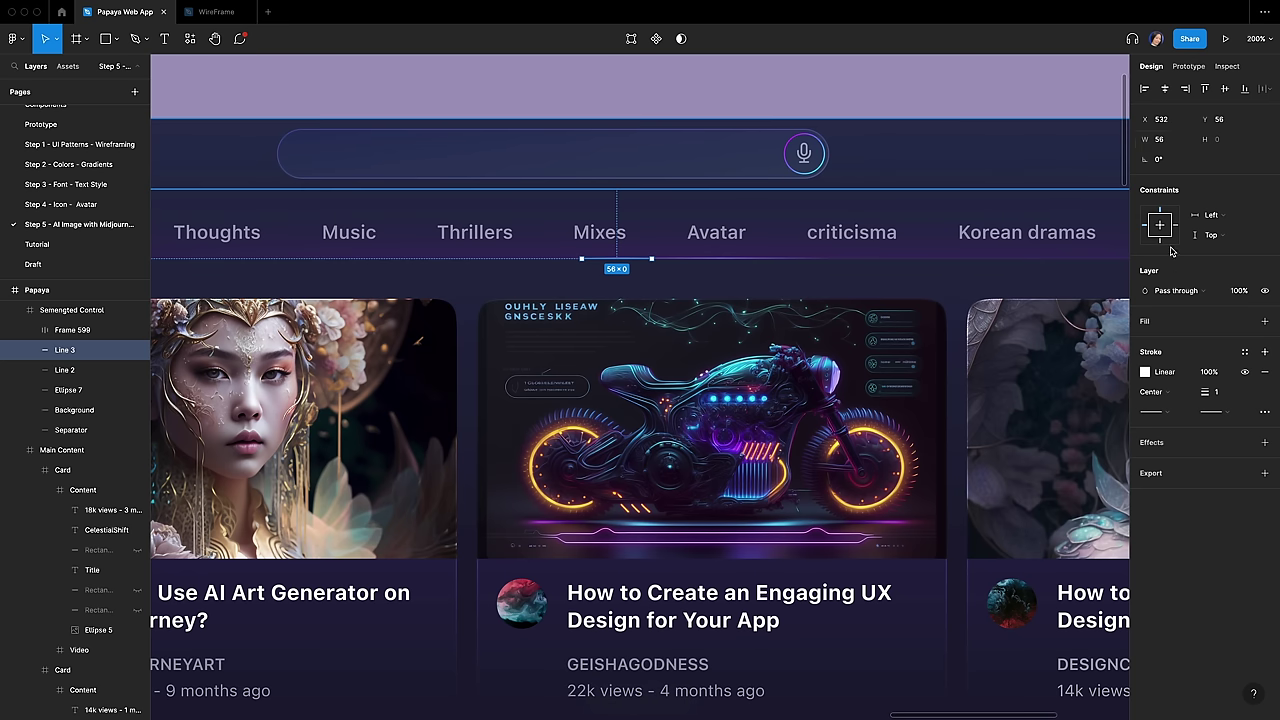
{"action": "left_click", "coordinate": [1145, 372]}
{"action": "left_click", "coordinate": [1025, 387]}
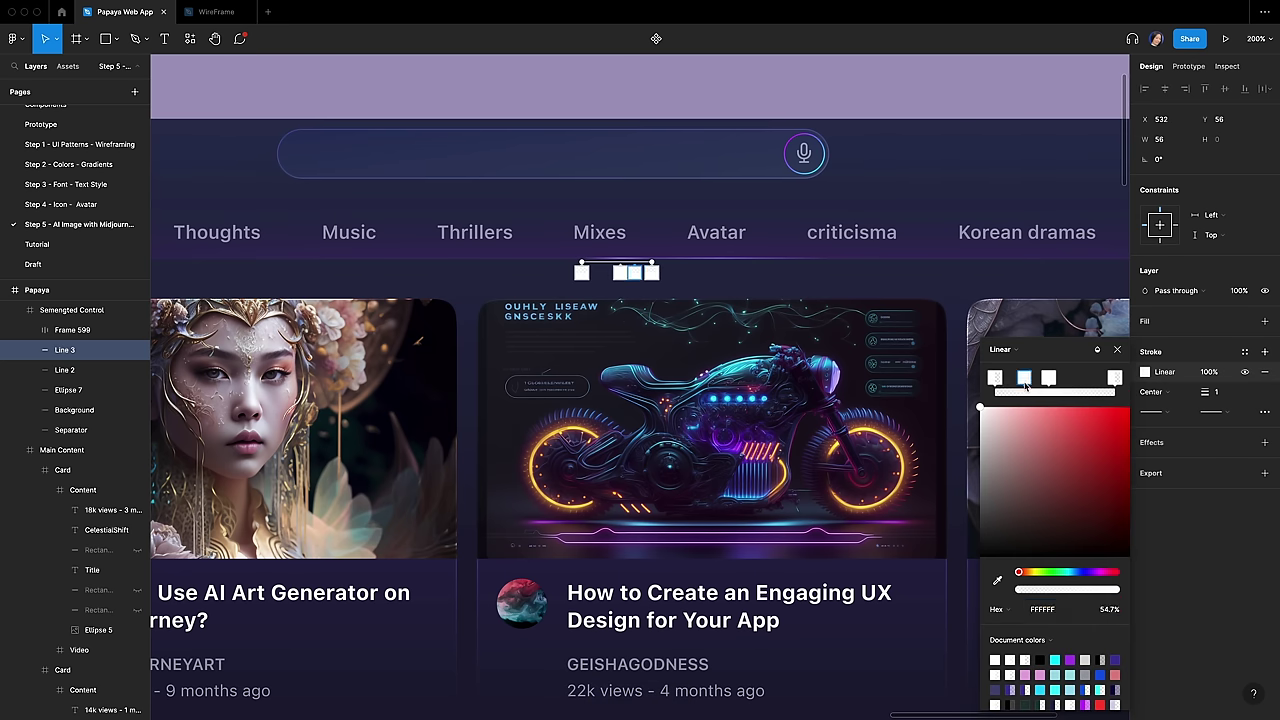
{"action": "left_click", "coordinate": [1077, 386]}
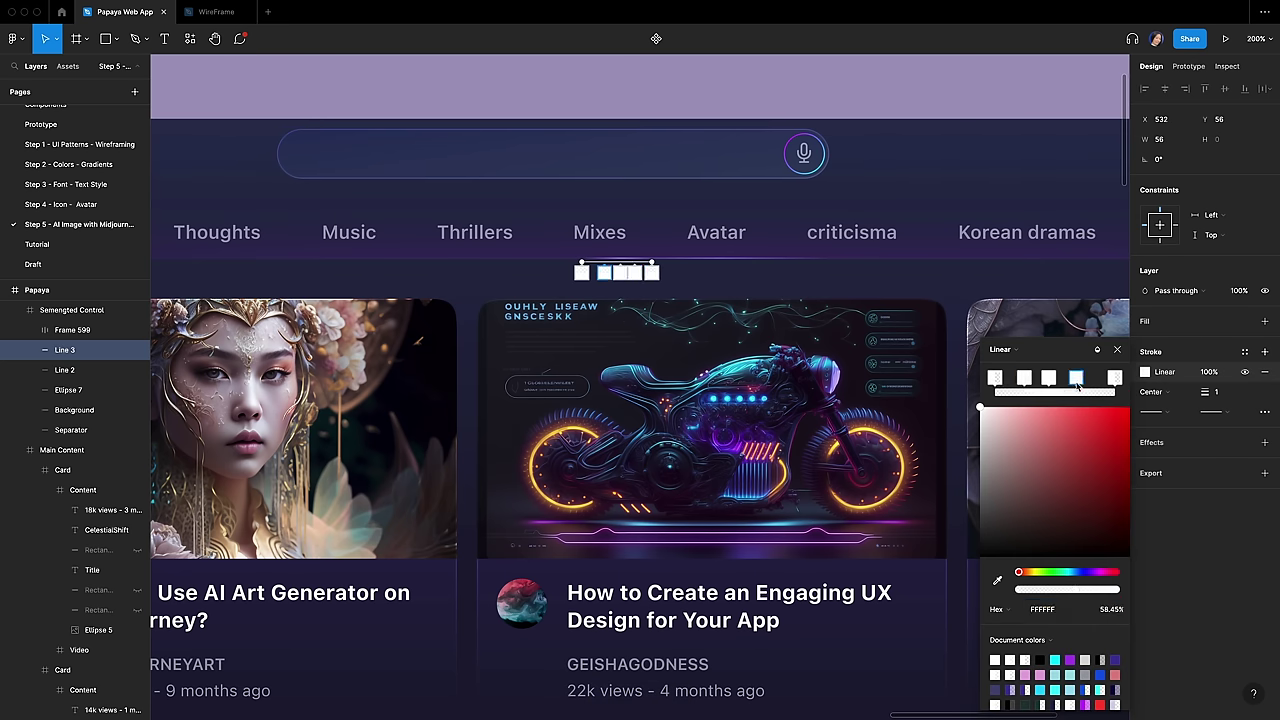
Step: Set both outer gradient stops of the short line to 7744FA, keeping their 0% opacity
{"action": "left_click", "coordinate": [1047, 612]}
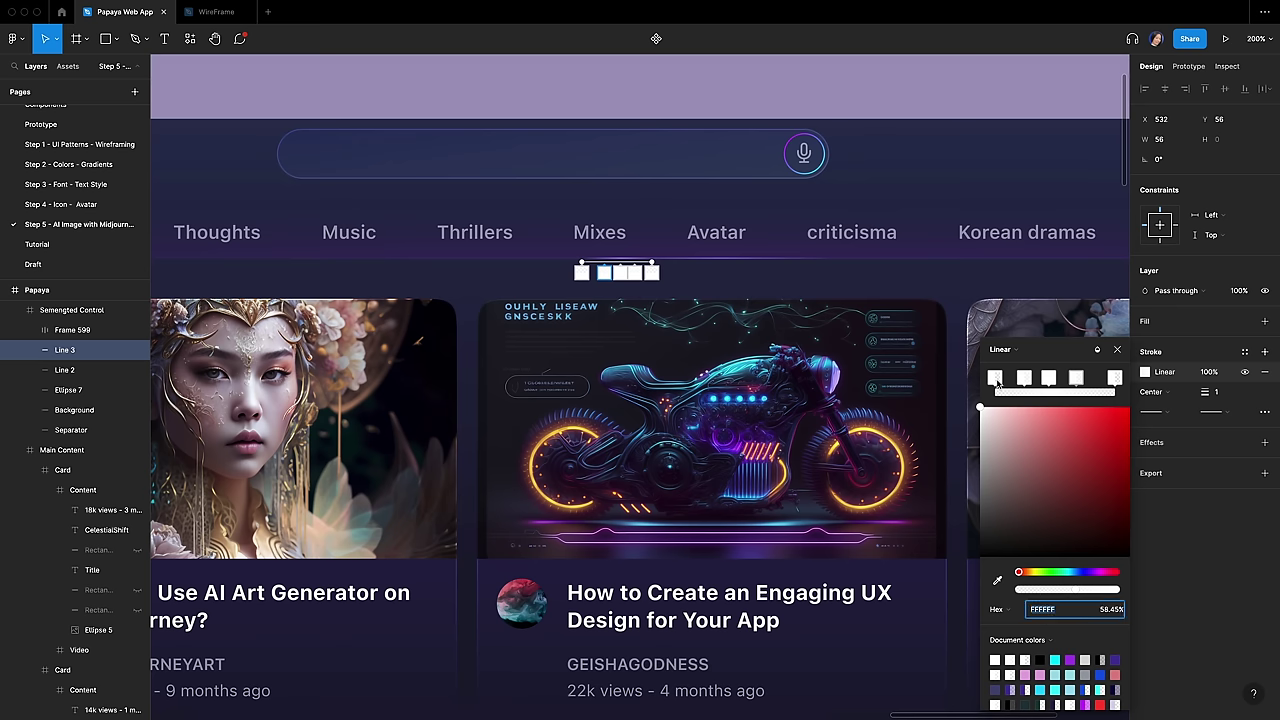
{"action": "left_click", "coordinate": [996, 383]}
{"action": "left_click", "coordinate": [1054, 613]}
{"action": "type", "text": "7744FA"}
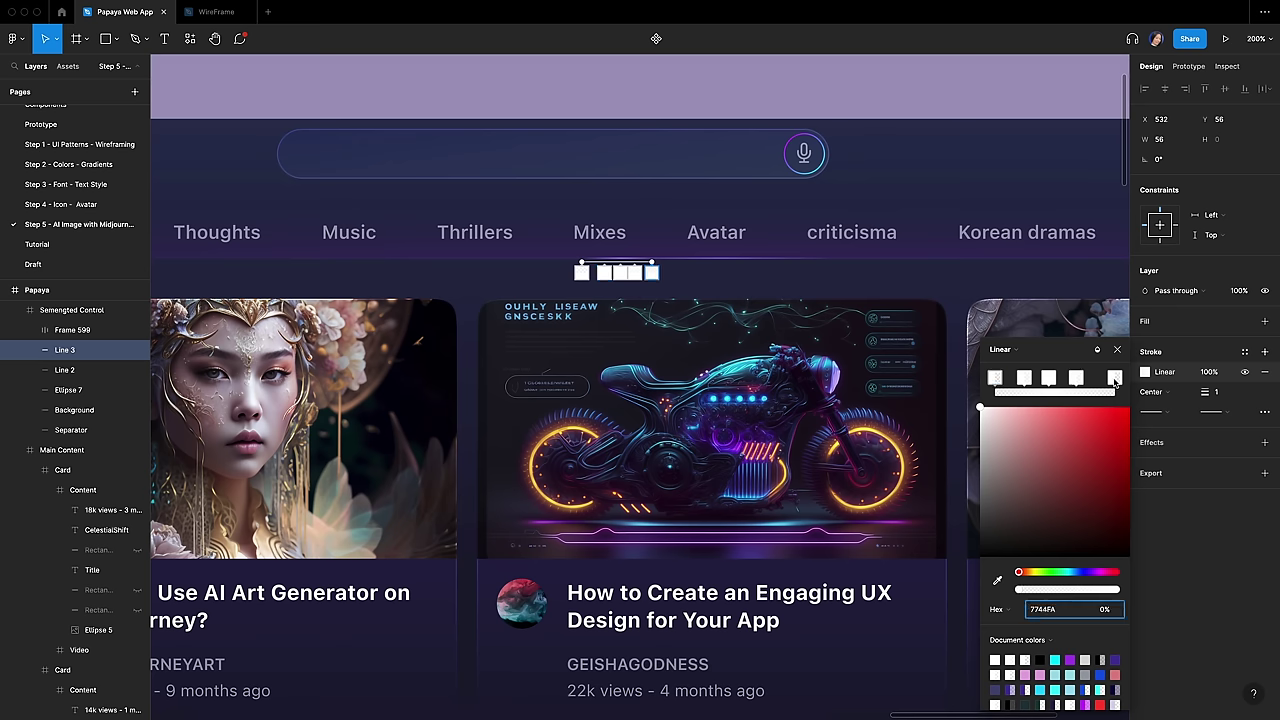
{"action": "left_click", "coordinate": [1114, 382]}
{"action": "left_click", "coordinate": [1037, 614]}
{"action": "type", "text": "7744FA"}
{"action": "key", "text": "Return"}
Step: Set the two intermediate gradient stops of the short line to 8E37E6 at 100% opacity
{"action": "left_click", "coordinate": [1024, 379]}
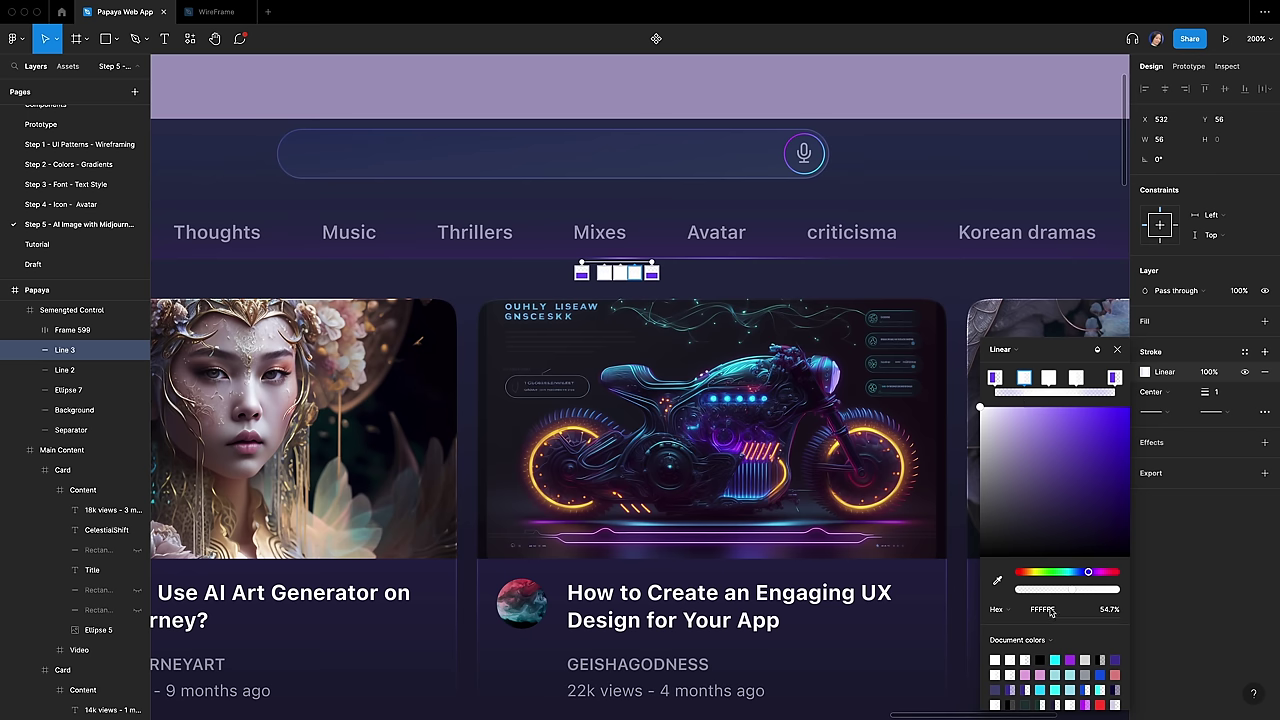
{"action": "left_click", "coordinate": [1050, 612]}
{"action": "type", "text": "8e37e6"}
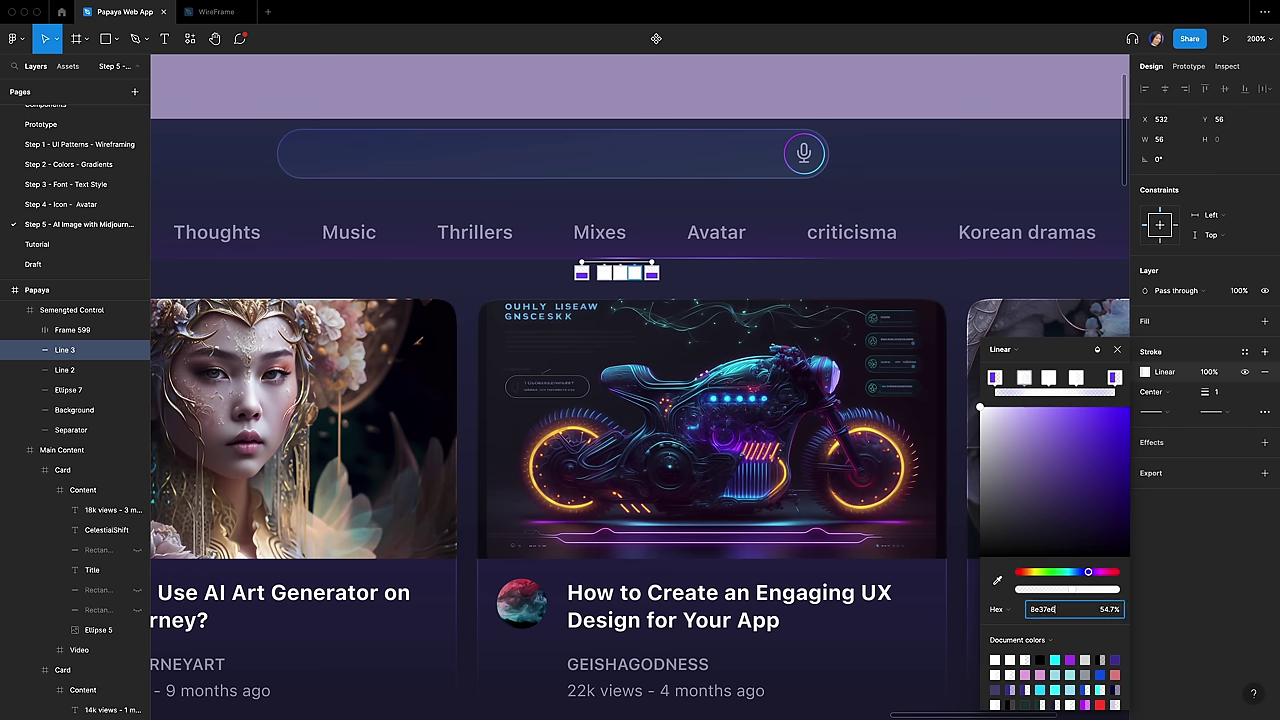
{"action": "key", "text": "Tab"}
{"action": "type", "text": "100"}
{"action": "key", "text": "Return"}
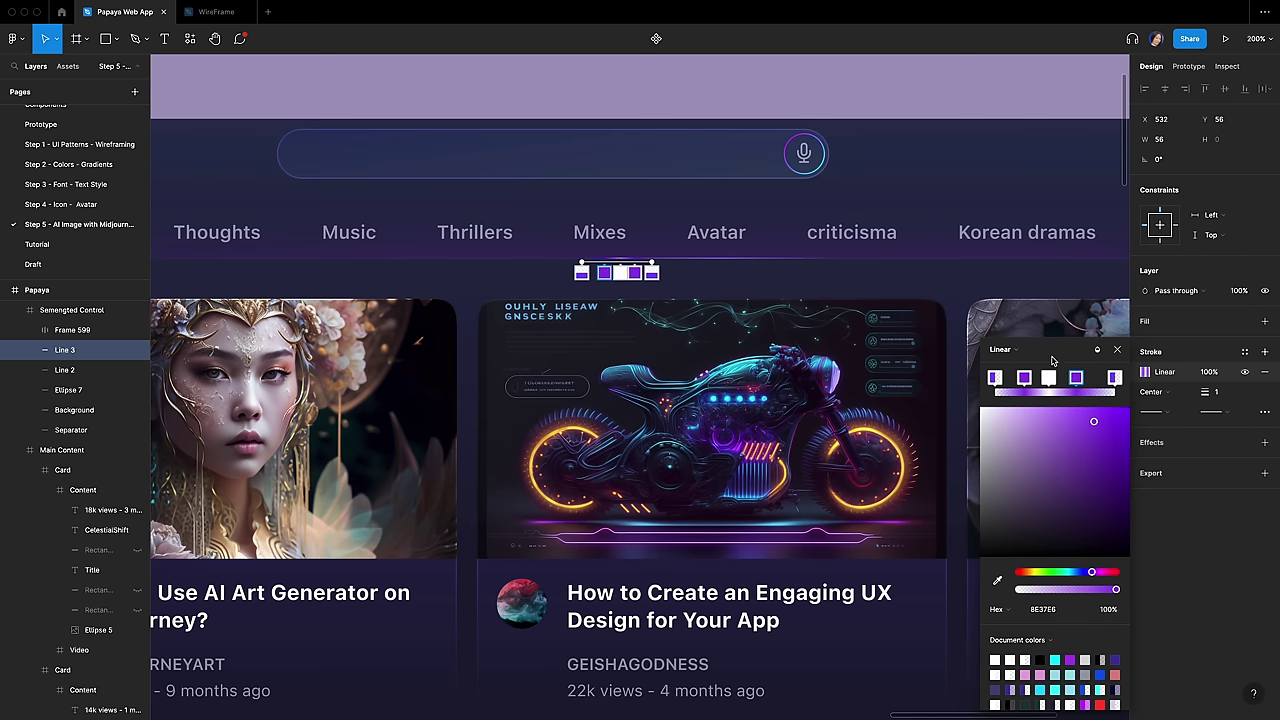
Step: Set the short line's middle gradient stop to DCC1F9 and its stroke weight to 4
{"action": "left_click", "coordinate": [1049, 379]}
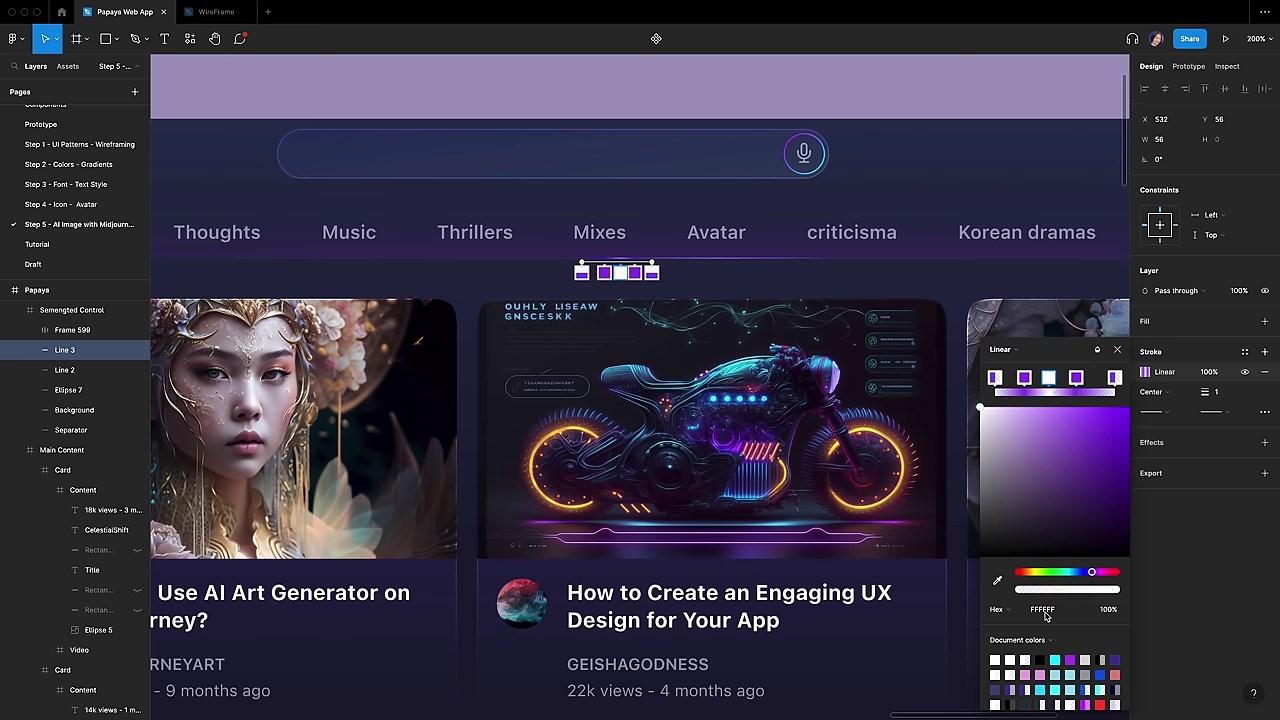
{"action": "left_click", "coordinate": [1046, 616]}
{"action": "type", "text": "DCC1F9"}
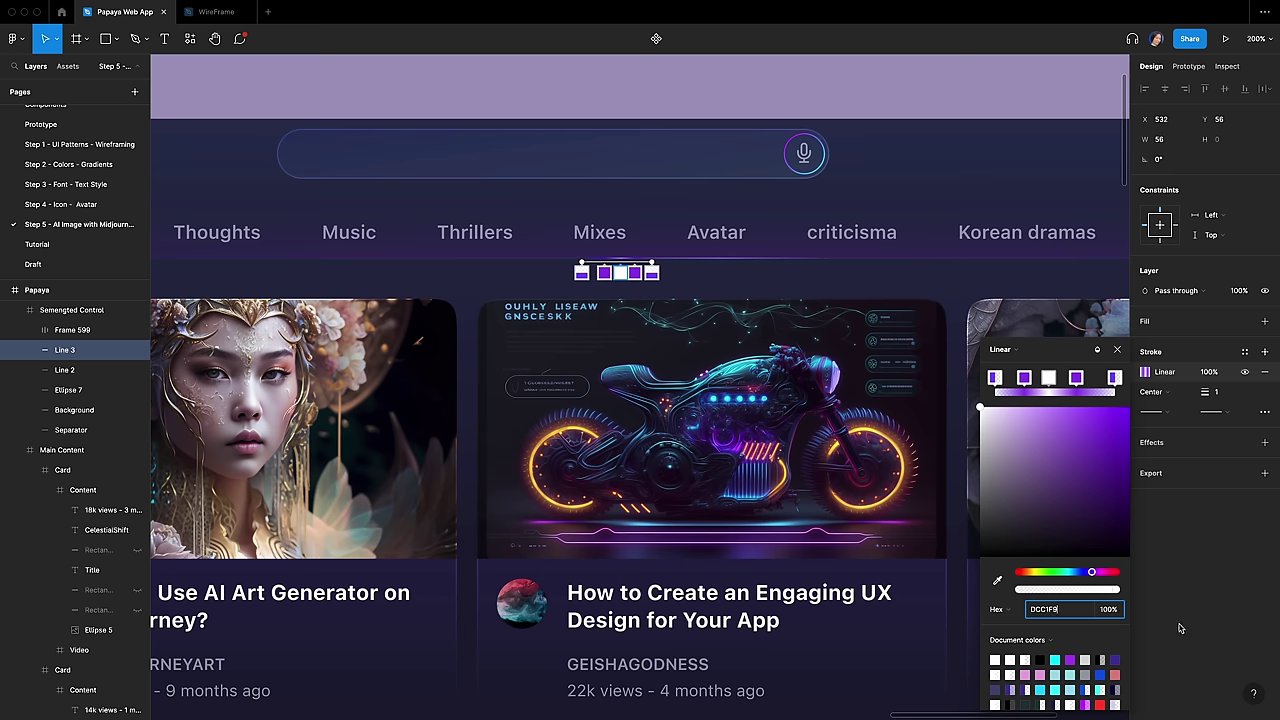
{"action": "left_click", "coordinate": [1225, 395]}
{"action": "left_click", "coordinate": [1226, 397]}
{"action": "type", "text": "4"}
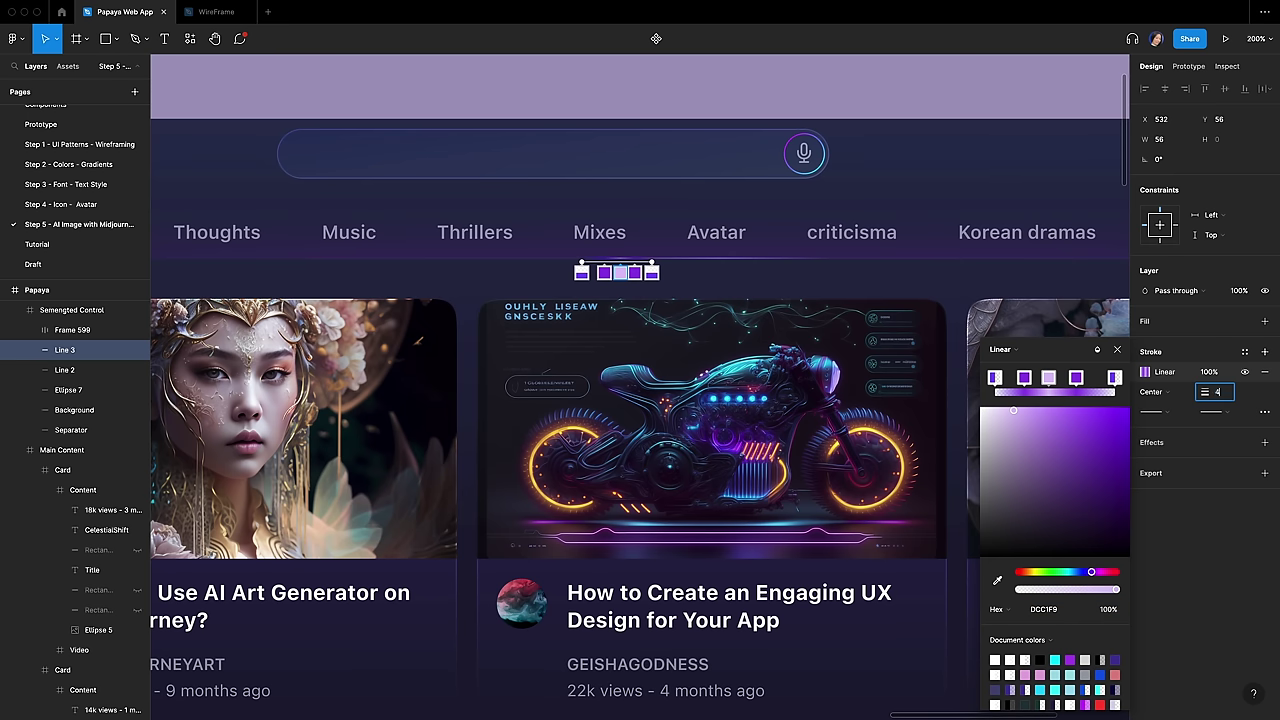
Step: Add a layer blur of 4 to the short line and rename its layer Line Blur
{"action": "left_click", "coordinate": [1264, 442]}
{"action": "left_click", "coordinate": [1175, 462]}
{"action": "left_click", "coordinate": [1165, 488]}
{"action": "left_click", "coordinate": [1146, 463]}
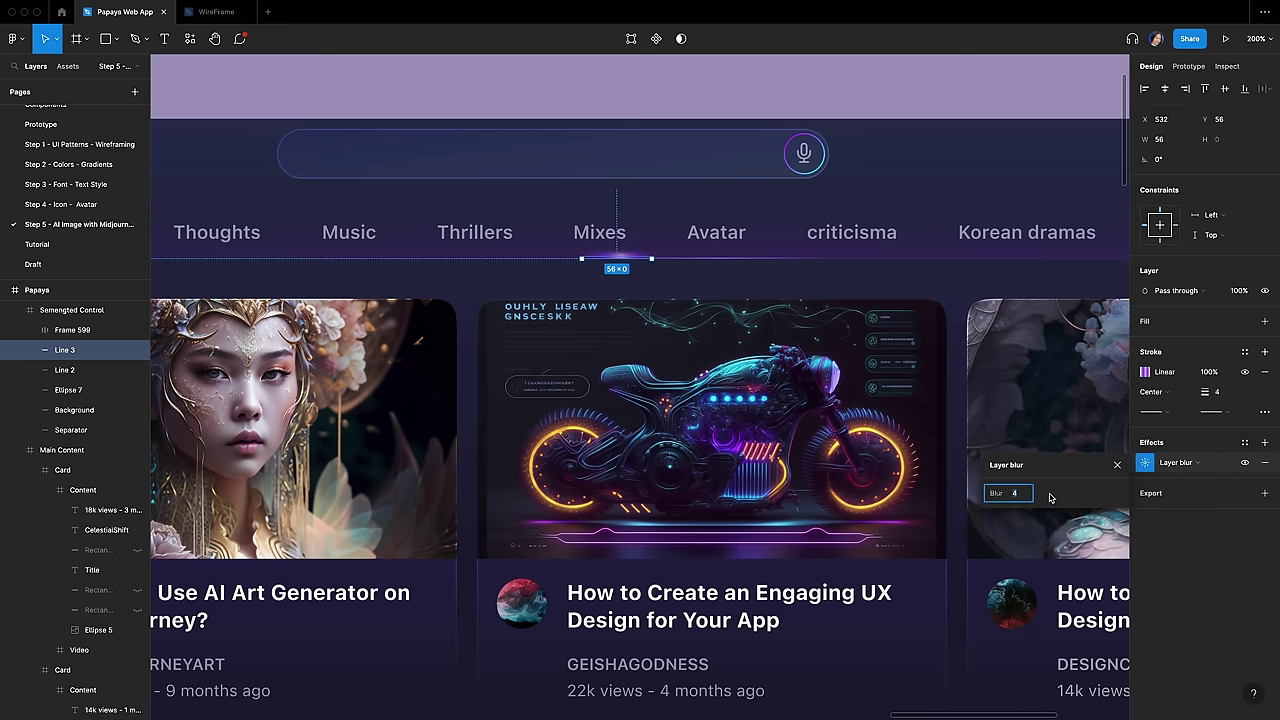
{"action": "double_click", "coordinate": [77, 352]}
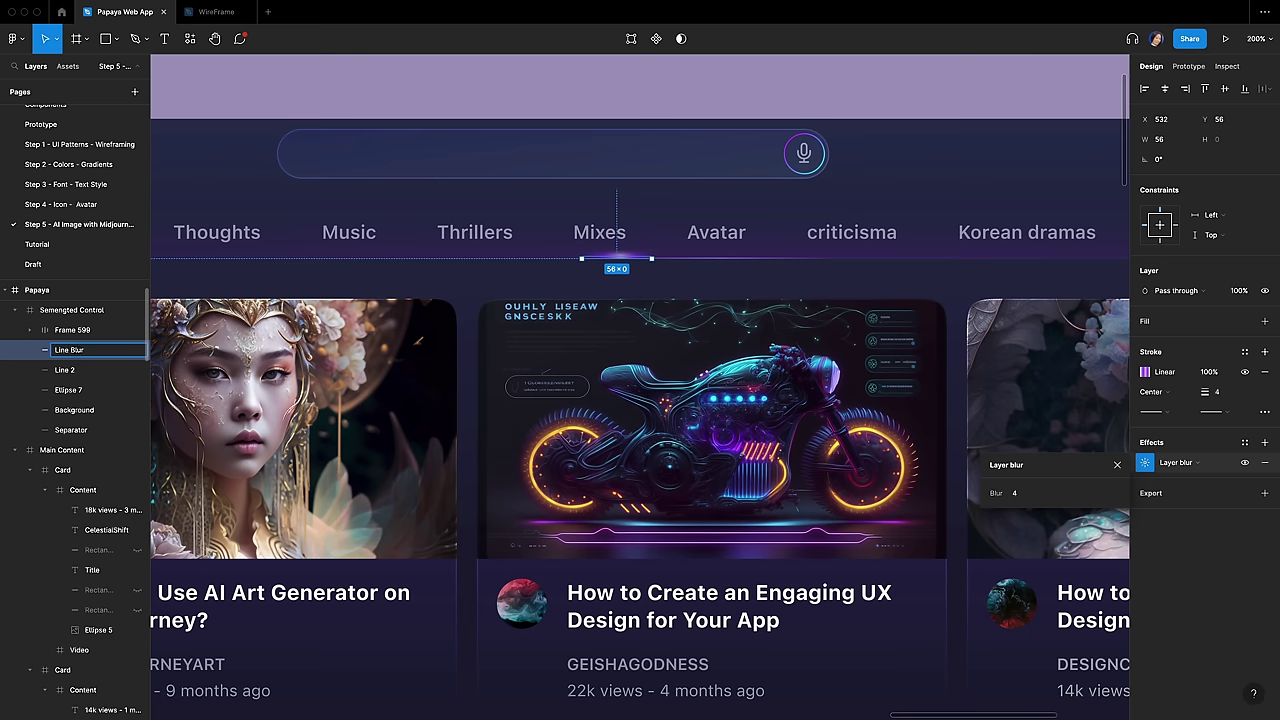
{"action": "key", "text": "Return"}
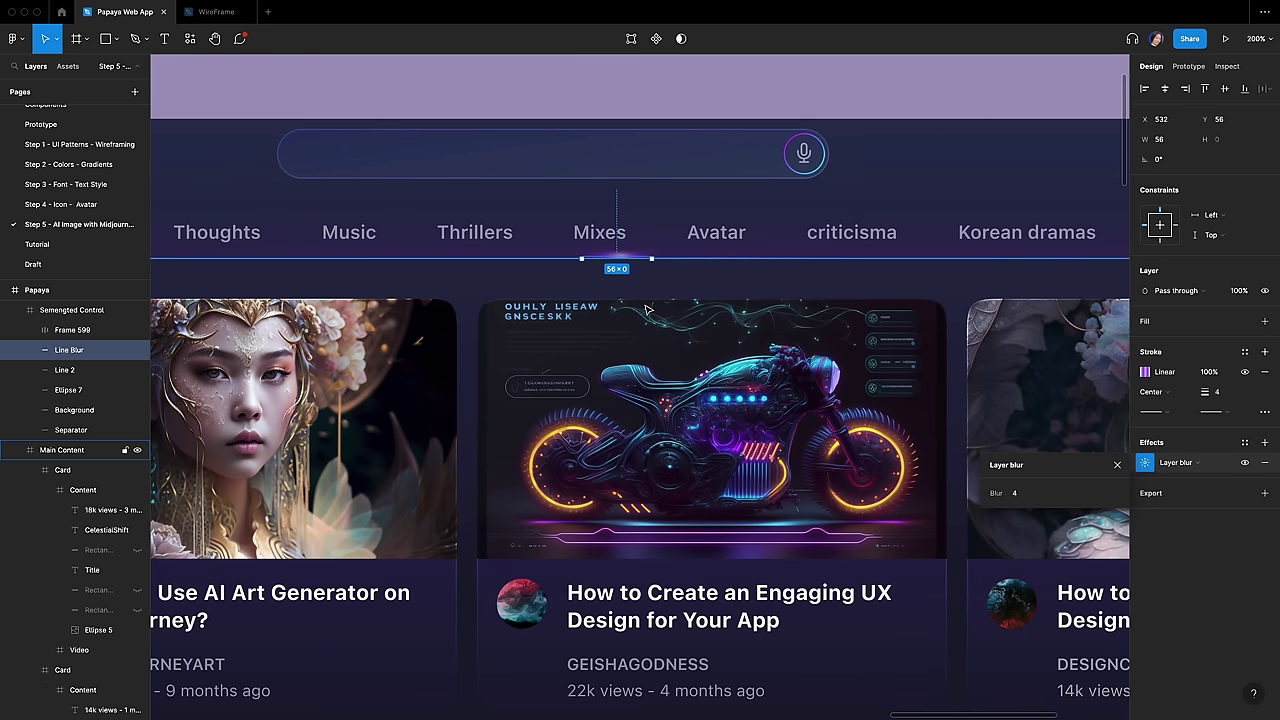
Step: Draw a circle over the end of the Mixes label and set its size to 30 × 30
{"action": "key", "text": "o"}
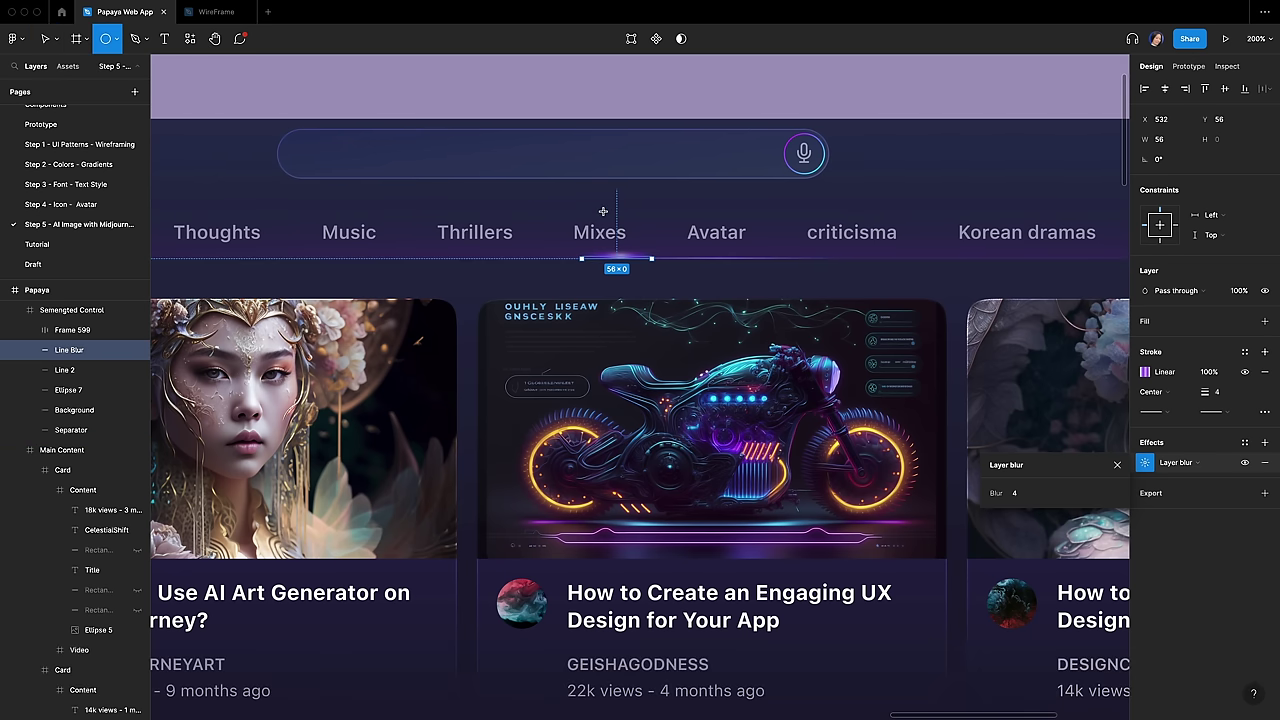
{"action": "left_click_drag", "start_coordinate": [604, 212], "coordinate": [645, 246]}
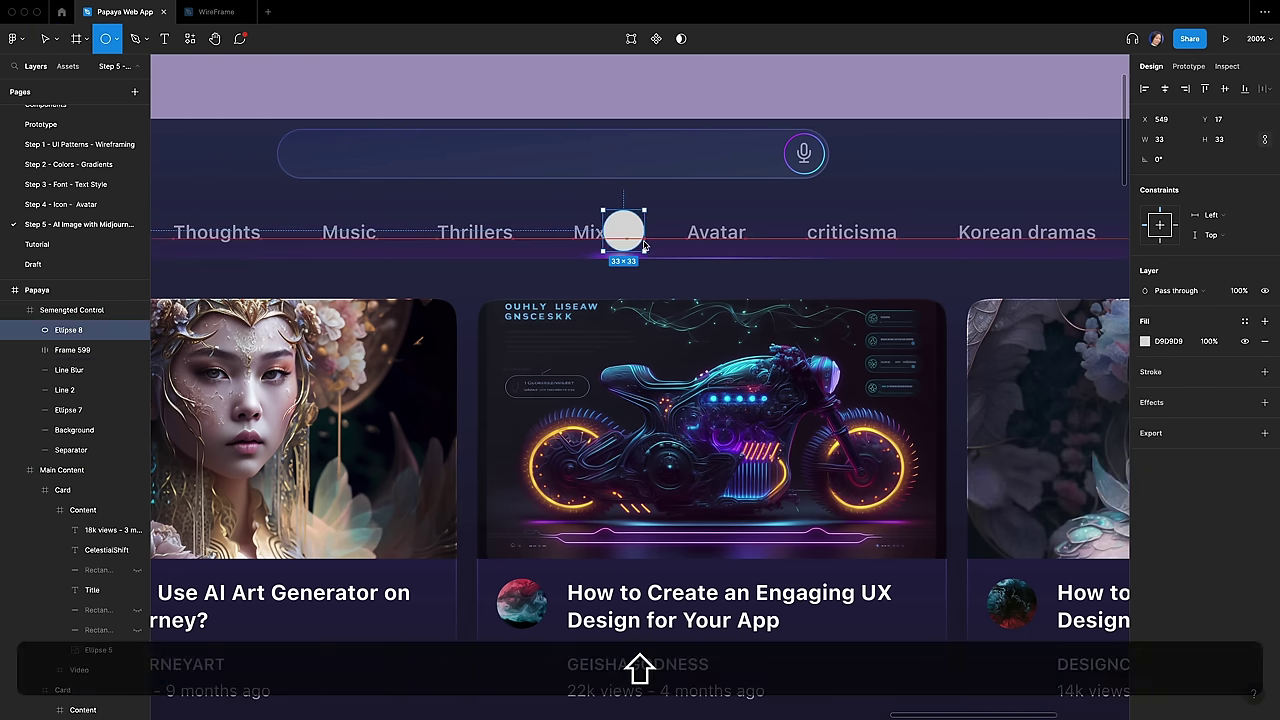
{"action": "left_click", "coordinate": [1165, 139]}
{"action": "type", "text": "30"}
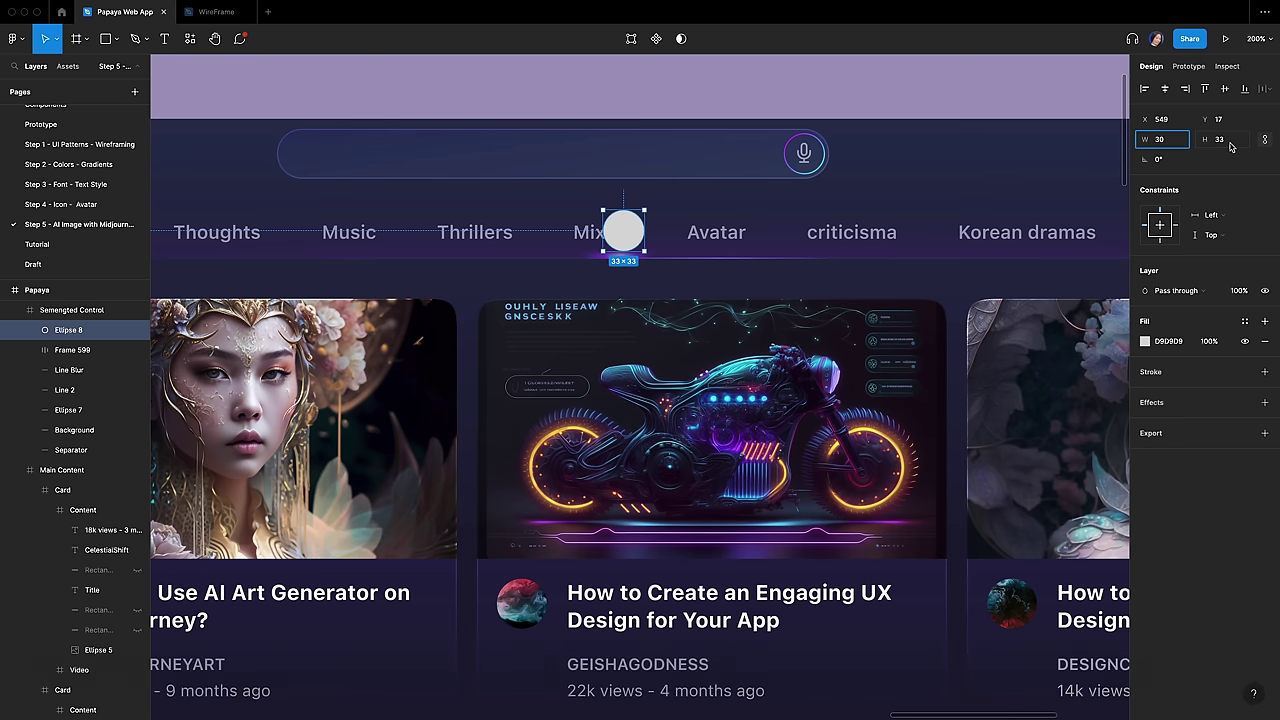
{"action": "key", "text": "Return"}
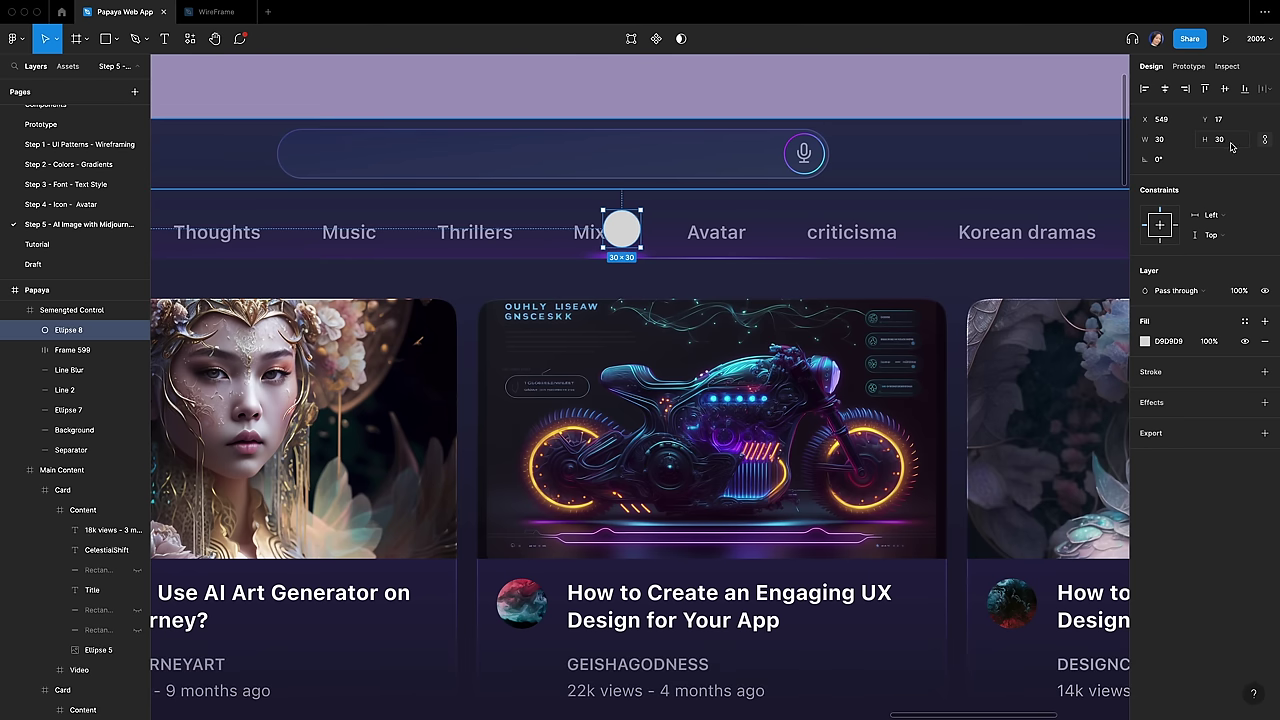
Step: Centre the circle horizontally in the category bar and set its Y position to 40
{"action": "left_click", "coordinate": [1165, 90]}
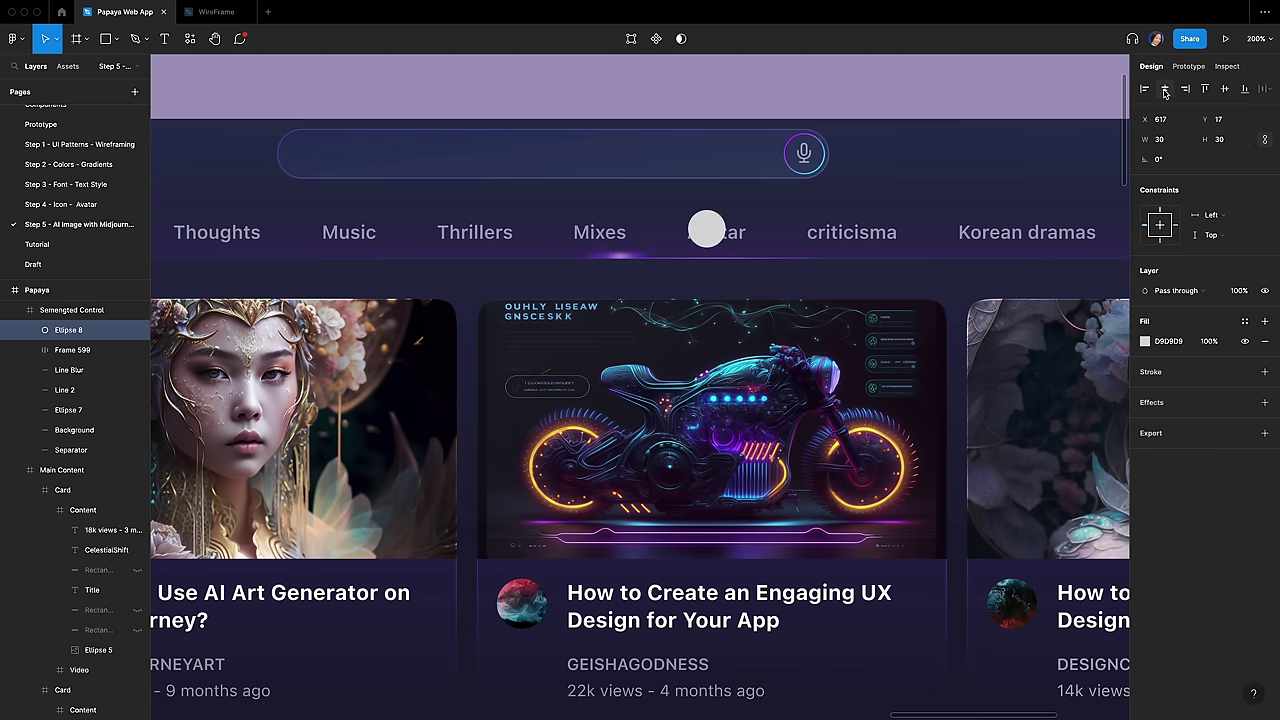
{"action": "left_click", "coordinate": [1230, 121]}
{"action": "type", "text": "40"}
{"action": "key", "text": "Return"}
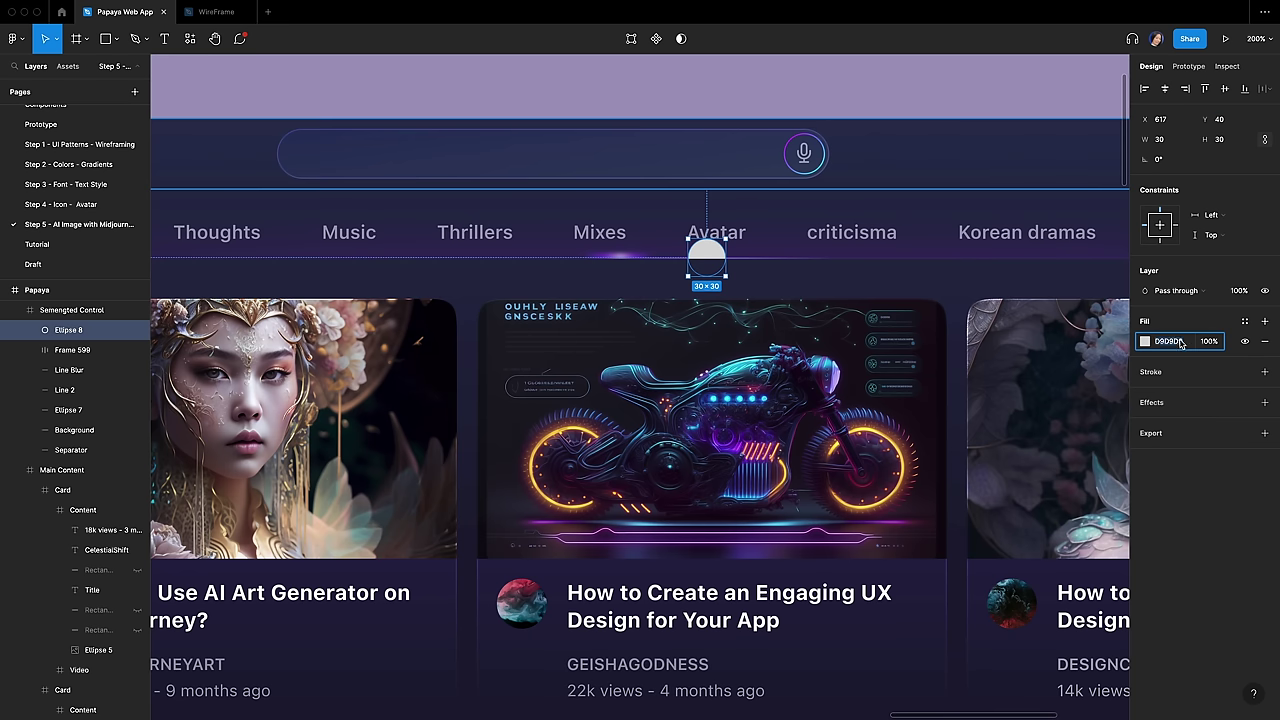
Step: Set the circle's fill to E6B1FF at 30% opacity
{"action": "left_click", "coordinate": [1170, 341]}
{"action": "type", "text": "e6b1ff"}
{"action": "key", "text": "Tab"}
{"action": "type", "text": "30"}
{"action": "key", "text": "Return"}
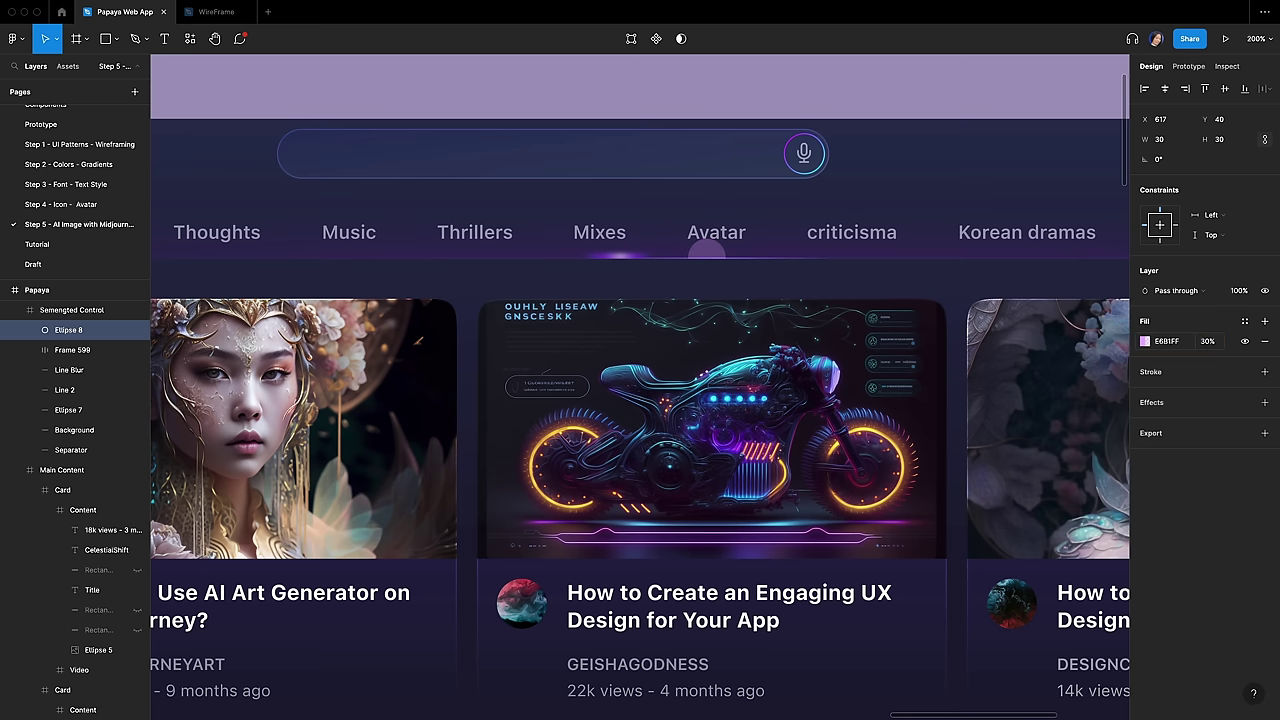
Step: Add a layer blur of 16 to the circle
{"action": "left_click", "coordinate": [1264, 402]}
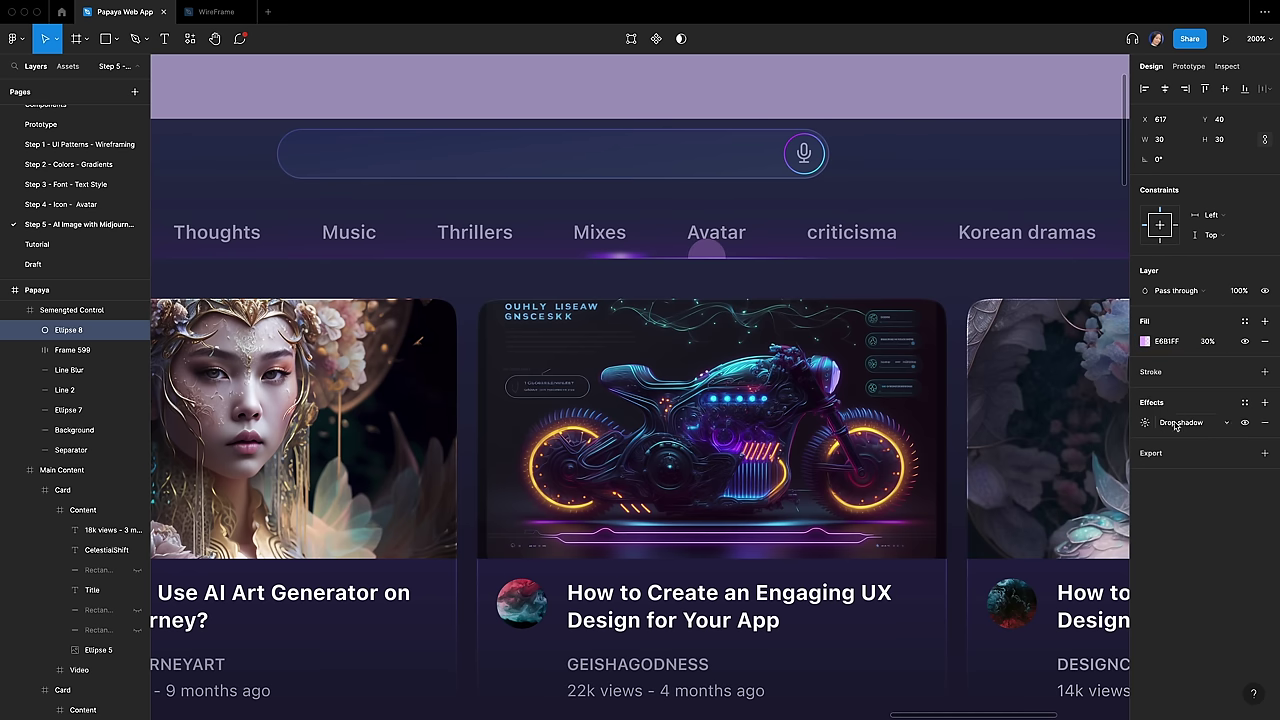
{"action": "left_click", "coordinate": [1175, 422]}
{"action": "left_click", "coordinate": [1183, 441]}
{"action": "left_click", "coordinate": [1145, 422]}
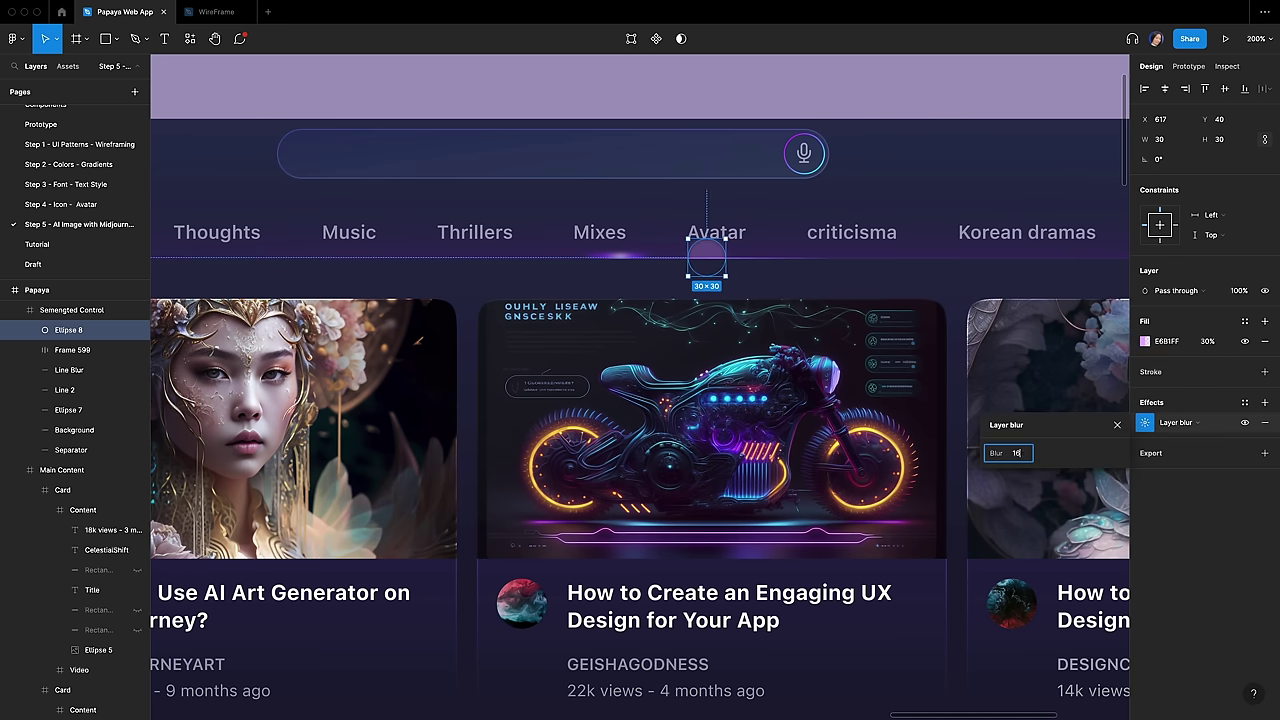
Step: Rename the circle's layer Blur and reorder it directly below Frame 599
{"action": "double_click", "coordinate": [68, 330]}
{"action": "type", "text": "Bl"}
{"action": "type", "text": "lur"}
{"action": "key", "text": "Return"}
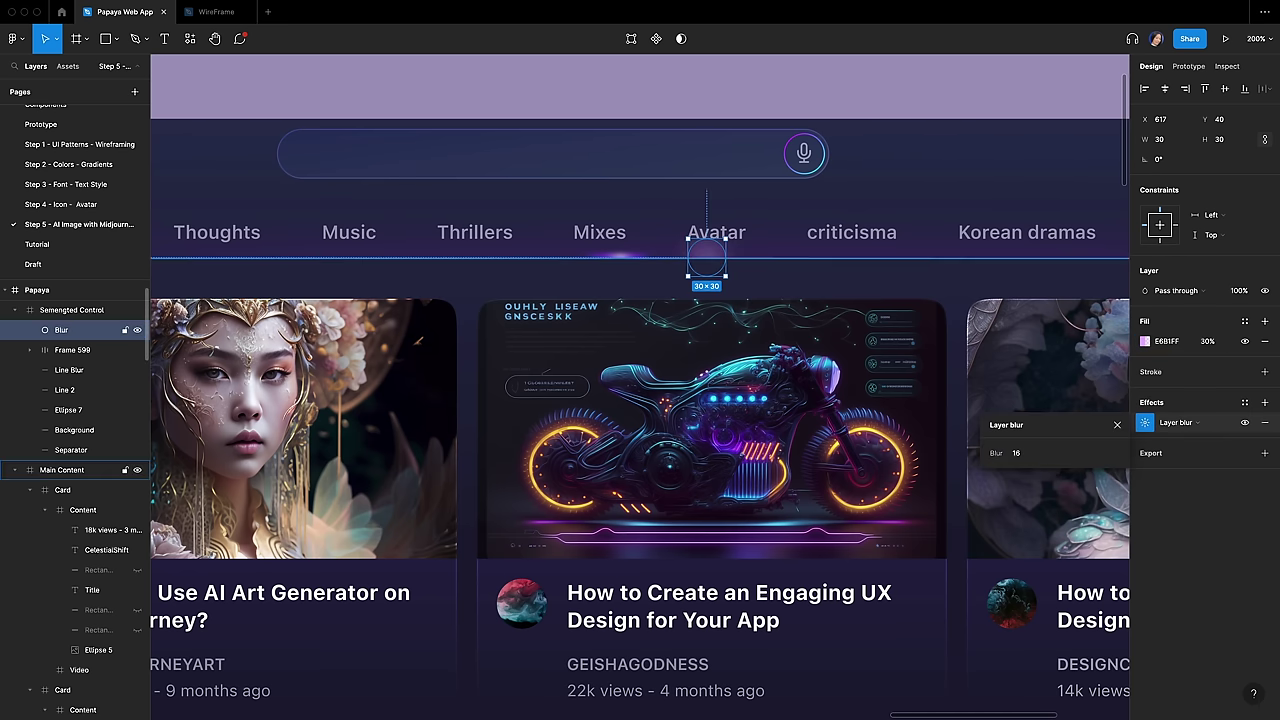
{"action": "left_click_drag", "start_coordinate": [86, 334], "coordinate": [80, 362]}
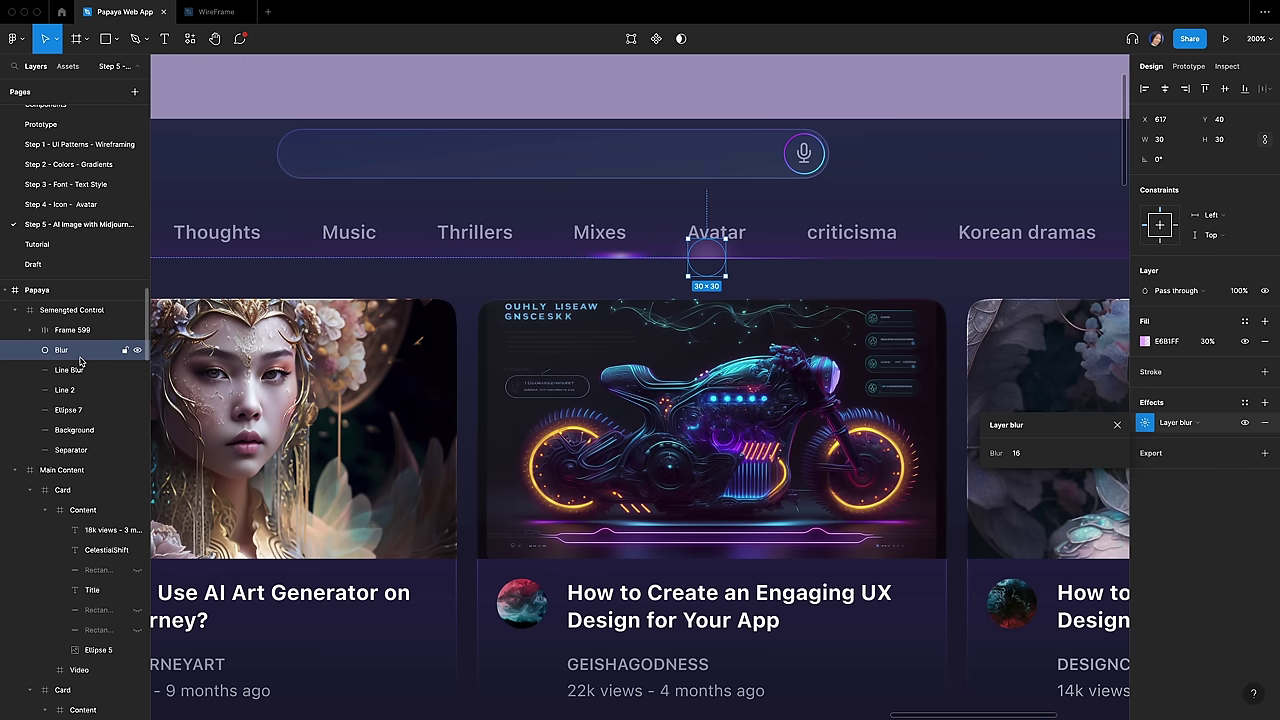
Step: Group the Blur, Line Blur and Line 2 layers and name the group Selected
{"action": "left_click", "coordinate": [78, 332]}
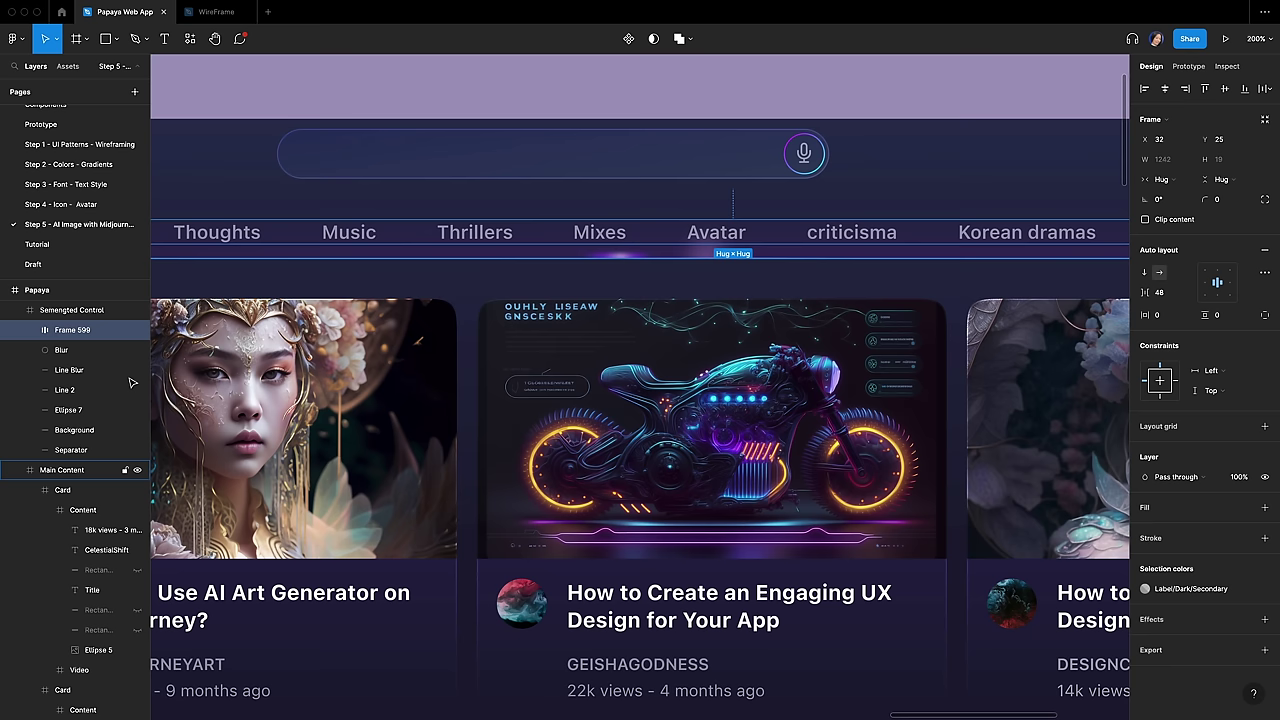
{"action": "left_click", "coordinate": [66, 350]}
{"action": "left_click", "coordinate": [71, 390], "text": "shift"}
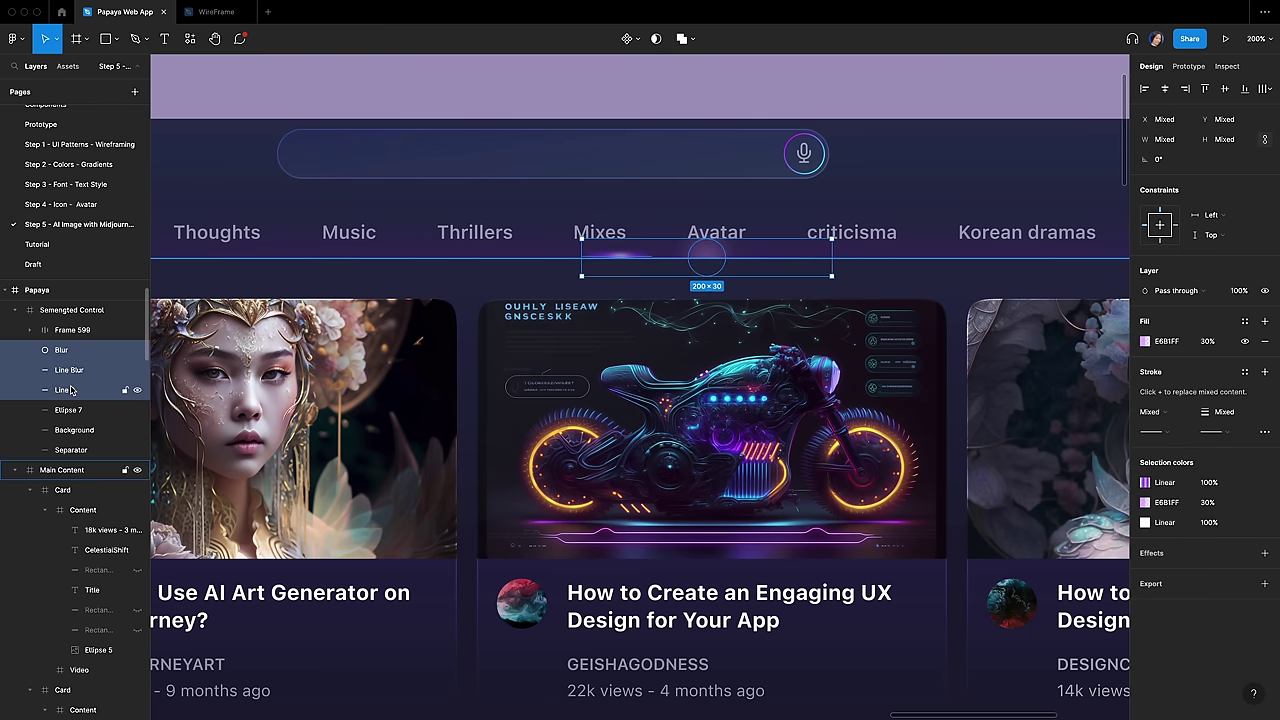
{"action": "key", "text": "super+g"}
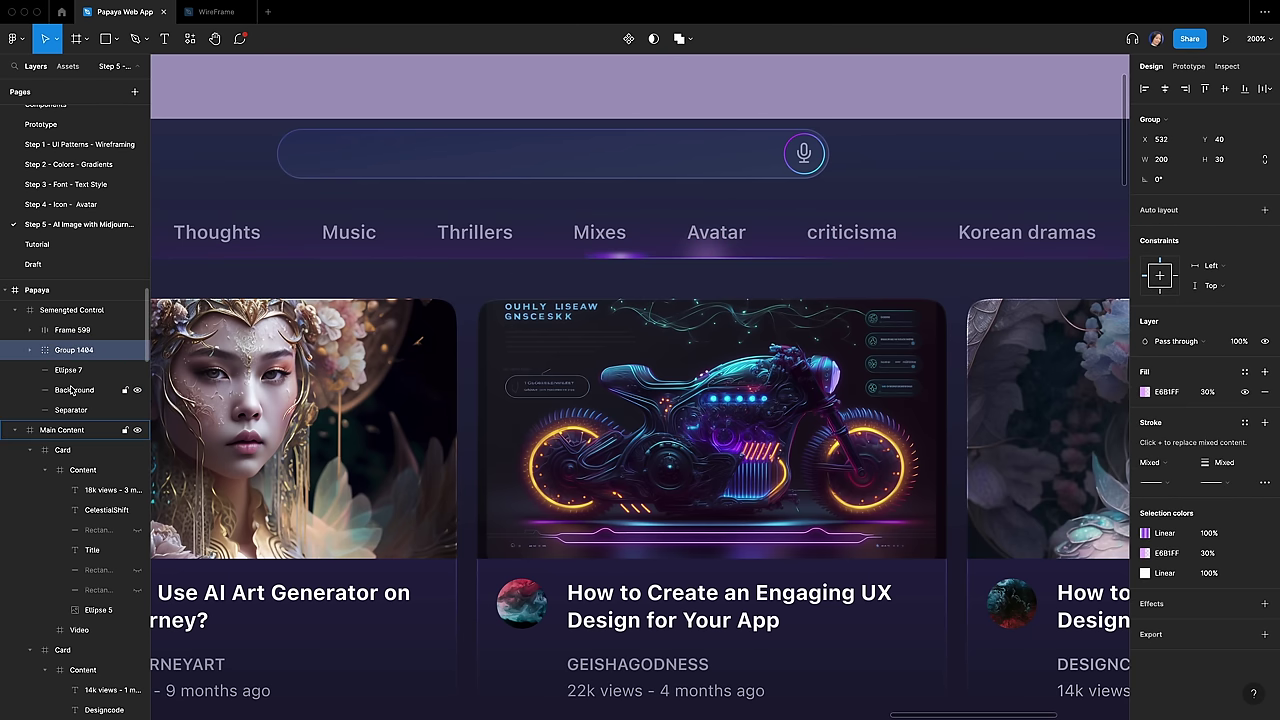
{"action": "double_click", "coordinate": [80, 350]}
{"action": "type", "text": "Selected"}
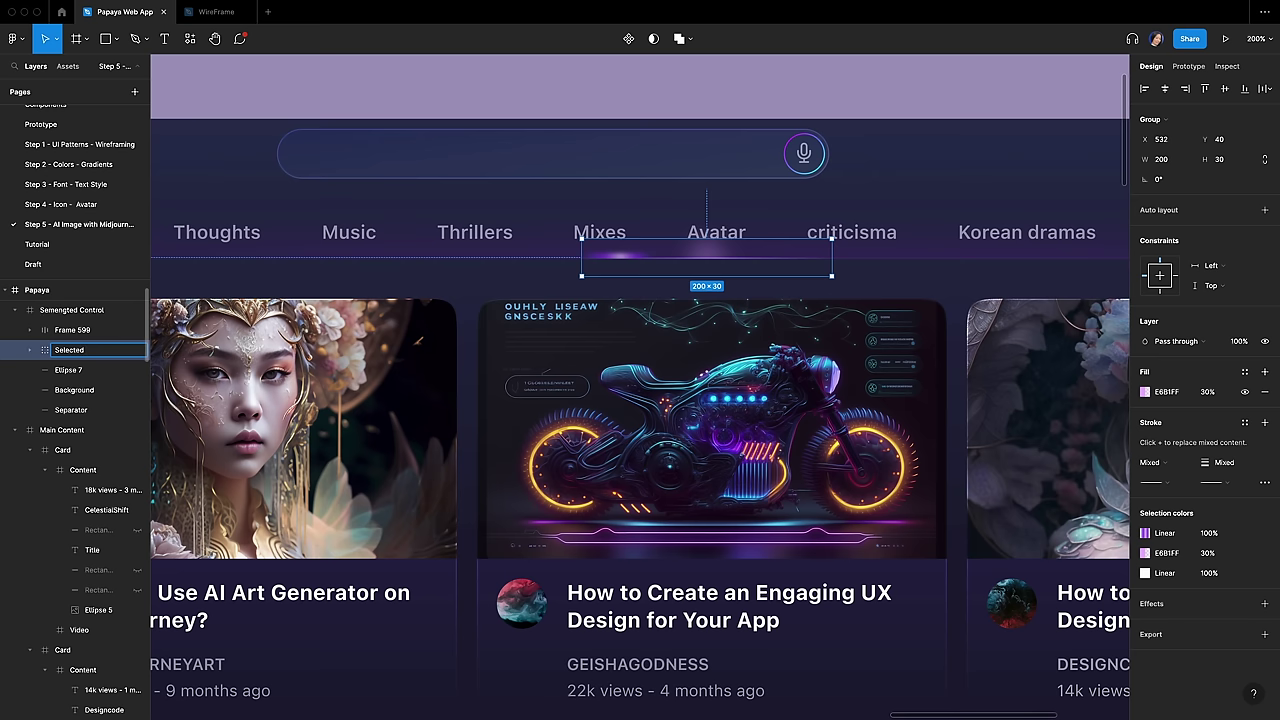
{"action": "key", "text": "Return"}
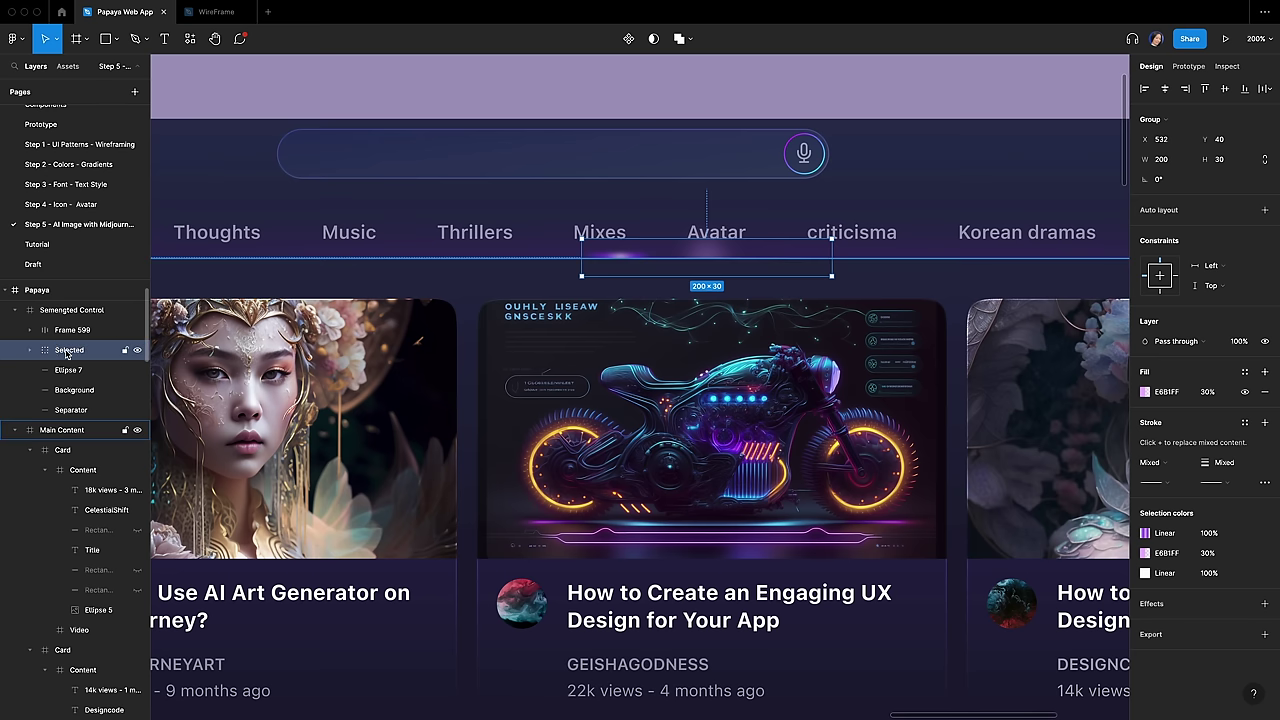
Step: Centre the Line Blur line horizontally within the Selected group
{"action": "left_click", "coordinate": [29, 350]}
{"action": "left_click", "coordinate": [88, 372]}
{"action": "left_click", "coordinate": [620, 257]}
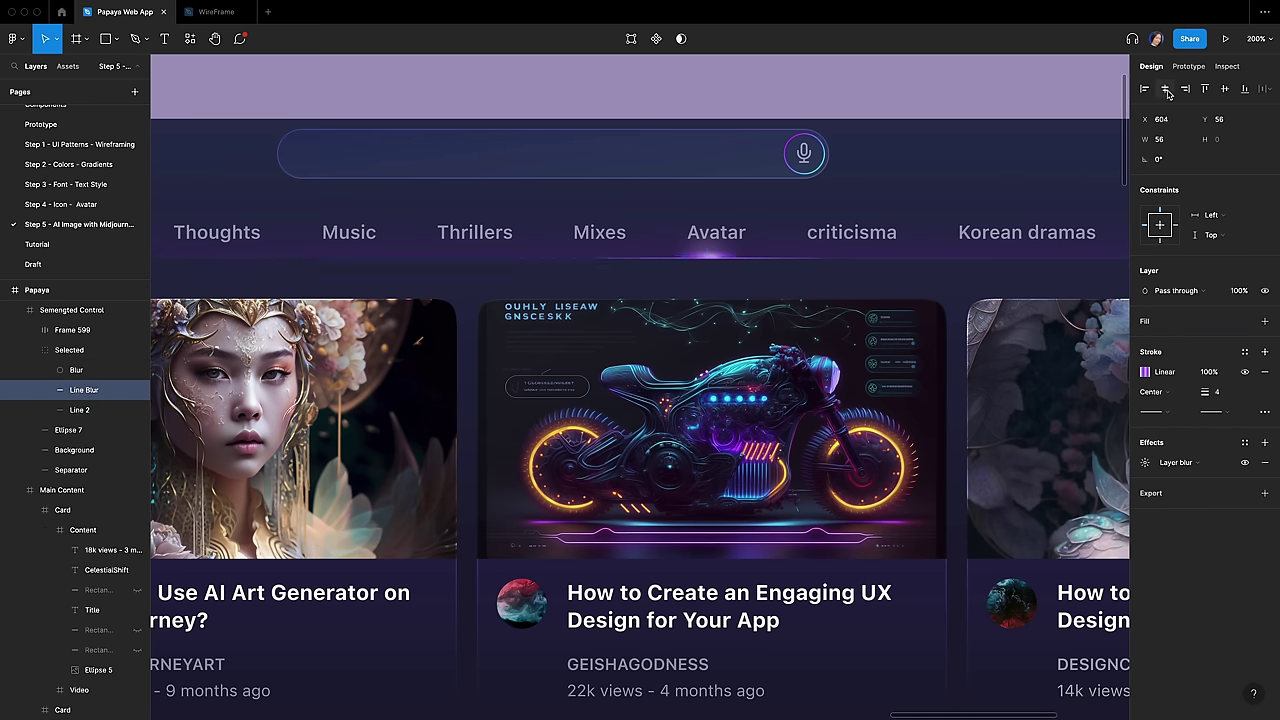
Step: Move the whole Selected group 80 px left to X 452 so the glow sits under the Mixes label
{"action": "key", "text": "Tab"}
{"action": "key", "text": "shift+Return"}
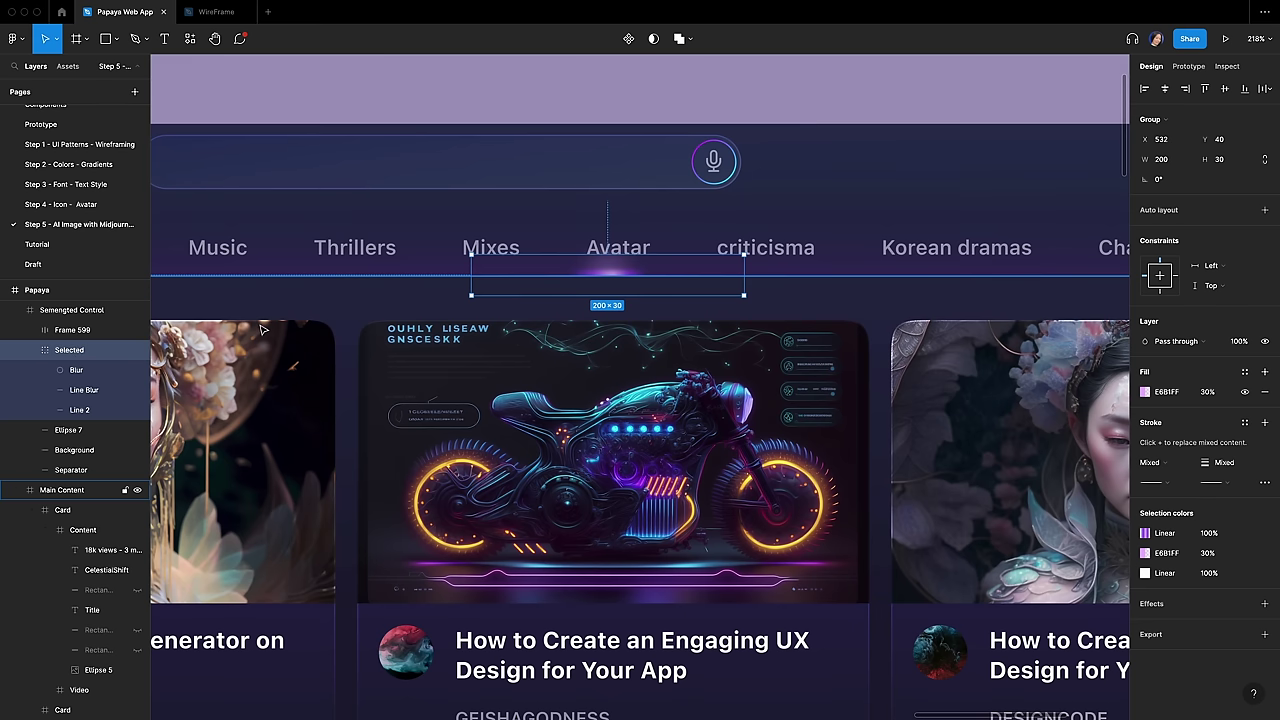
{"action": "key", "text": "shift+Left"}
{"action": "key", "text": "shift+Left"}
{"action": "key", "text": "shift+Left"}
{"action": "key", "text": "shift+Left"}
{"action": "key", "text": "shift+Left"}
{"action": "key", "text": "shift+Left"}
{"action": "key", "text": "shift+Left"}
{"action": "key", "text": "shift+Left"}
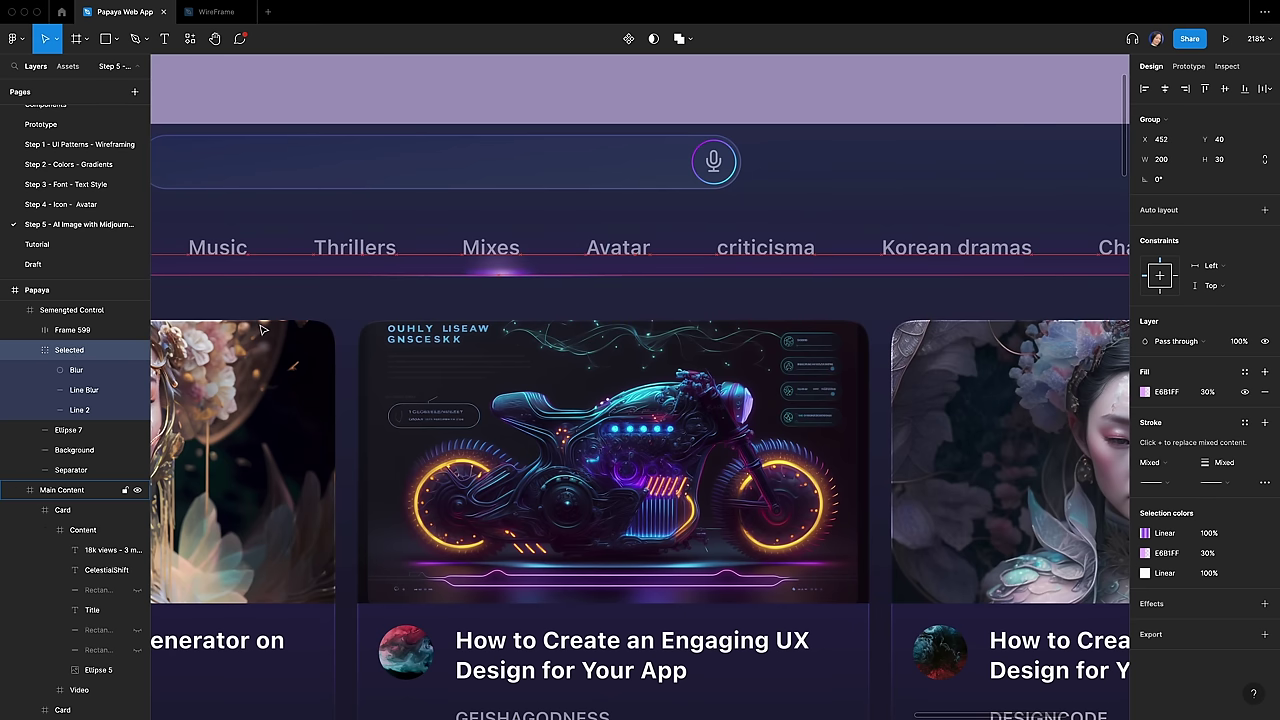
Step: Reposition the Line Blur line at X 520, Y 58 and clear the selection
{"action": "left_click", "coordinate": [88, 390]}
{"action": "key", "text": "Down"}
{"action": "key", "text": "Down"}
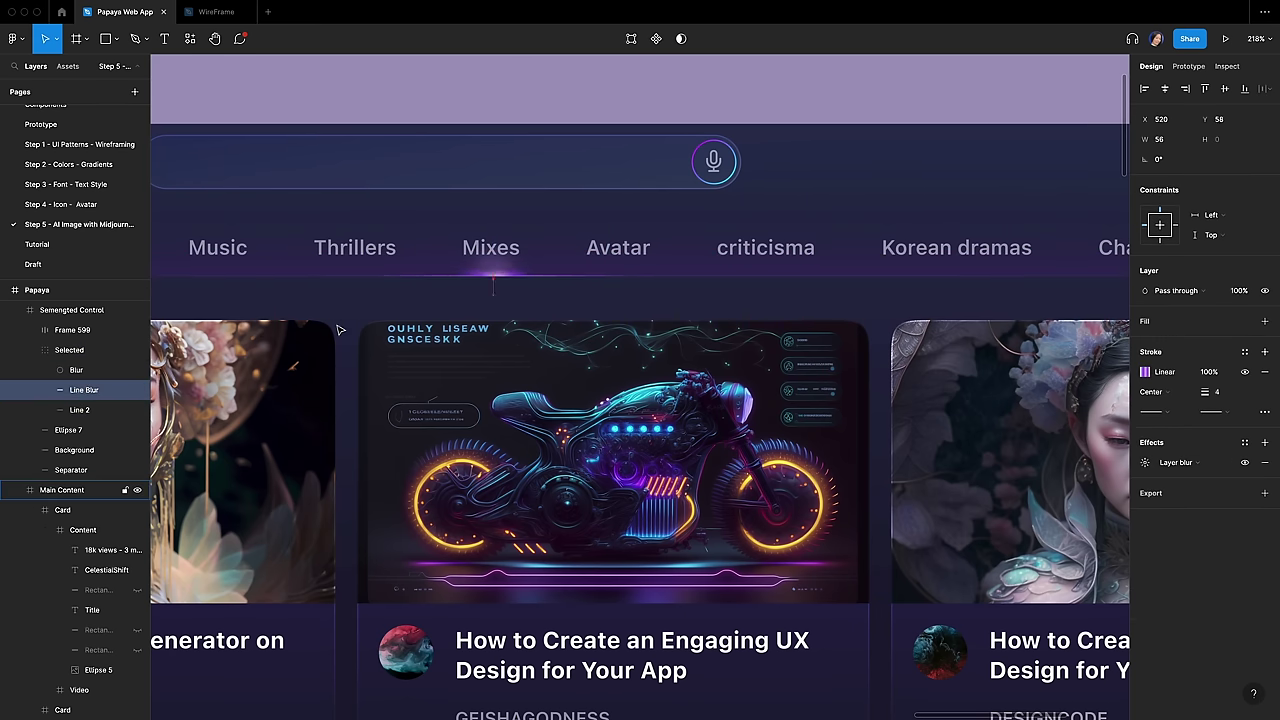
{"action": "left_click", "coordinate": [445, 104]}
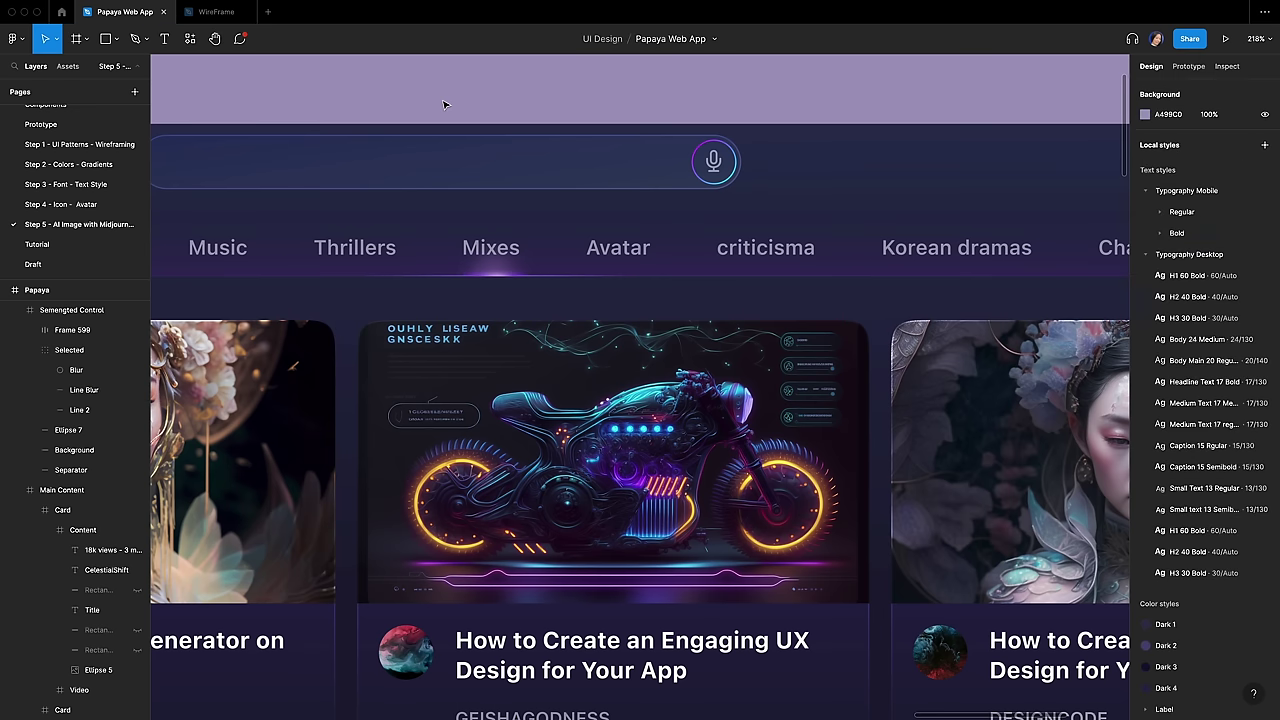
Step: Apply a different colour style to the Mixes label's text in place of Label/Dark/Secondary
{"action": "left_click", "coordinate": [490, 247]}
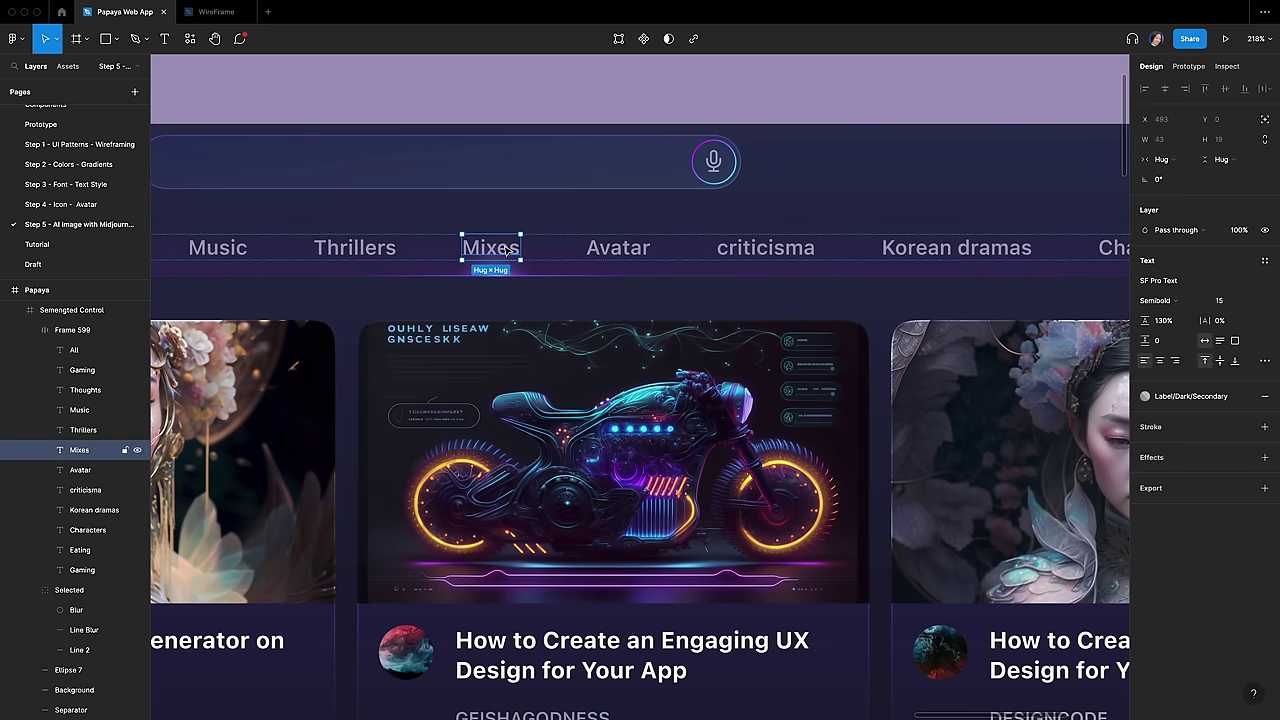
{"action": "left_click", "coordinate": [1190, 396]}
{"action": "left_click", "coordinate": [1195, 522]}
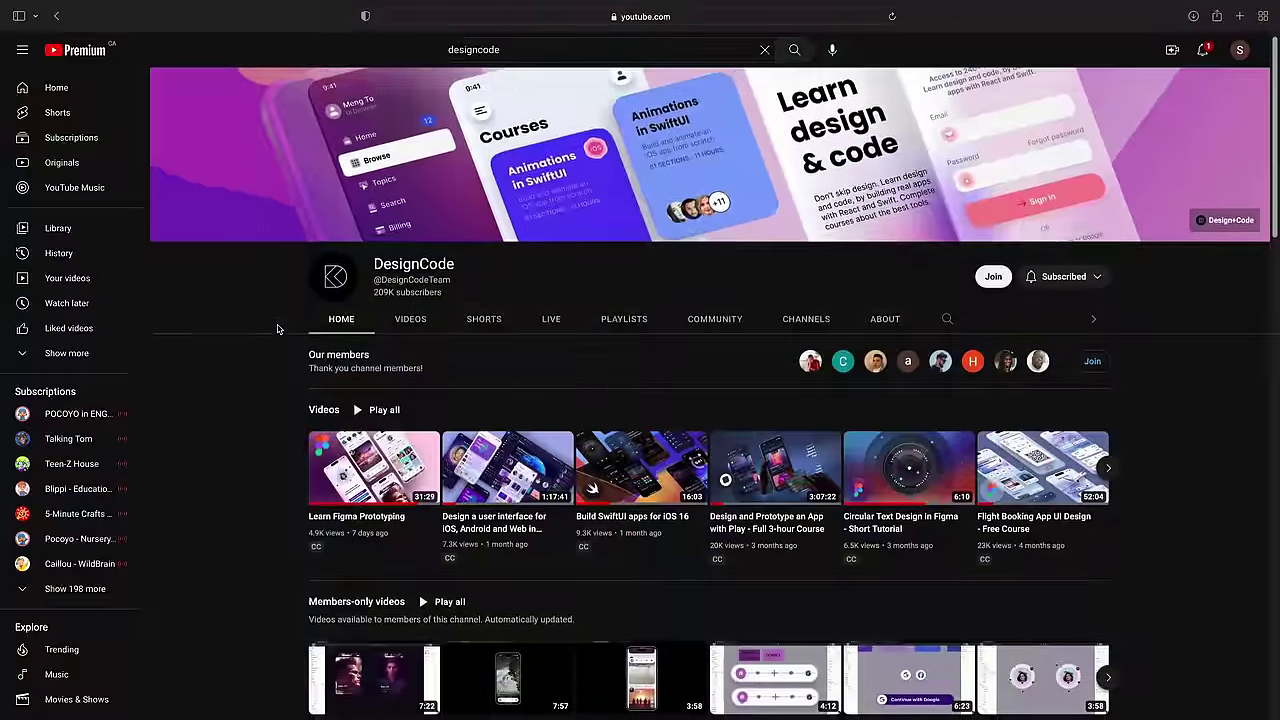
Step: Switch to the browser and look through the DesignCode YouTube channel and designcode.io, including the featured courses and the instructor section
{"action": "scroll", "coordinate": [278, 329], "scroll_direction": "down", "scroll_amount": 5}
{"action": "scroll", "coordinate": [278, 329], "scroll_direction": "down", "scroll_amount": 5}
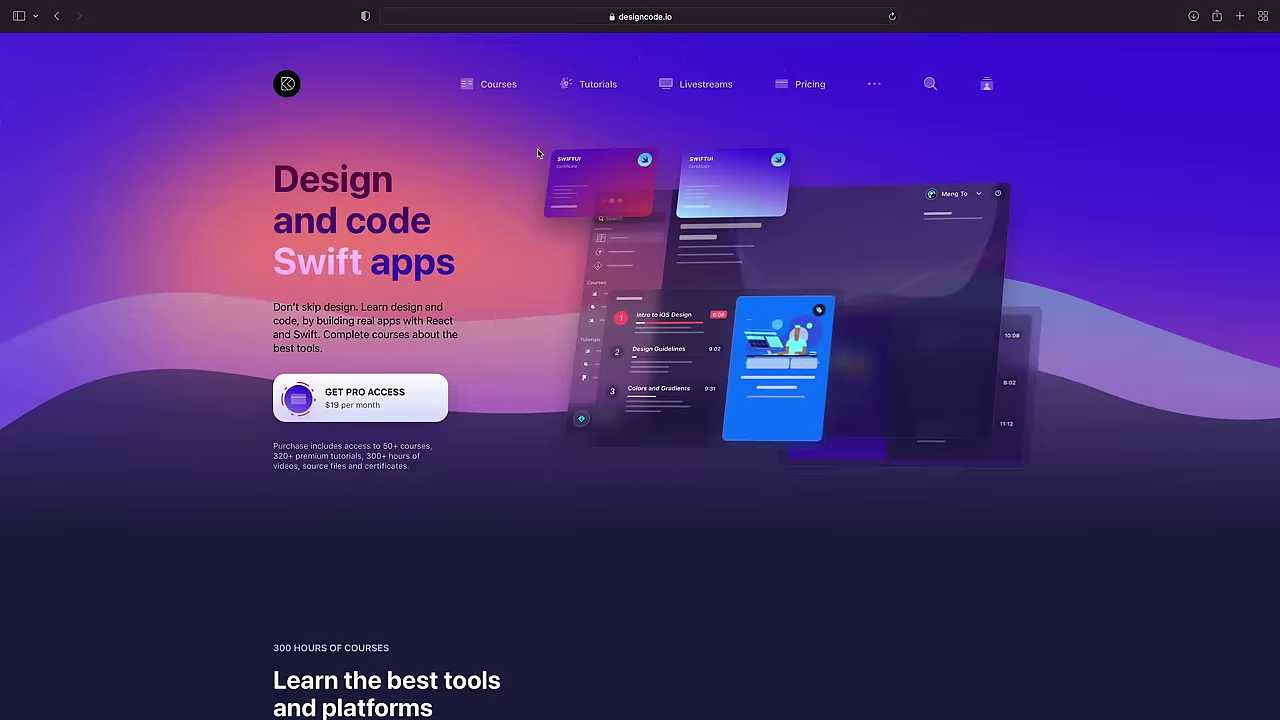
{"action": "scroll", "coordinate": [537, 151], "scroll_direction": "down", "scroll_amount": 6}
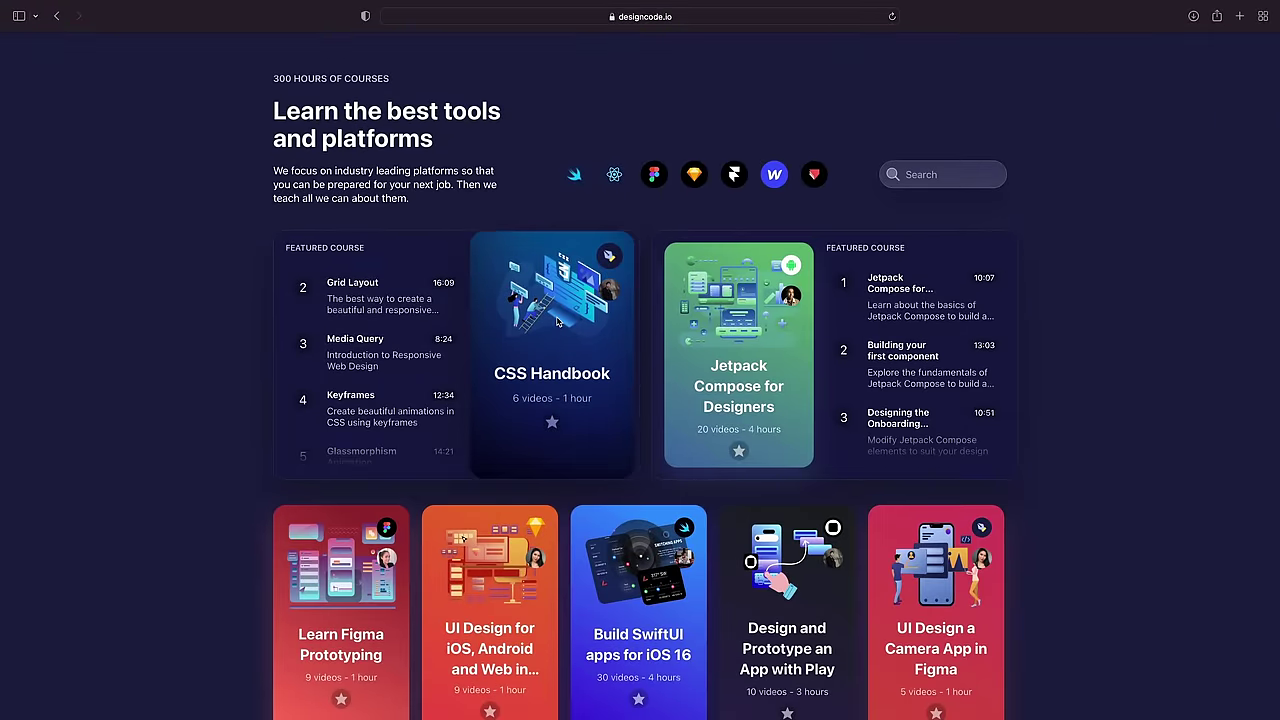
{"action": "left_click", "coordinate": [557, 320]}
{"action": "scroll", "coordinate": [551, 395], "scroll_direction": "down", "scroll_amount": 15}
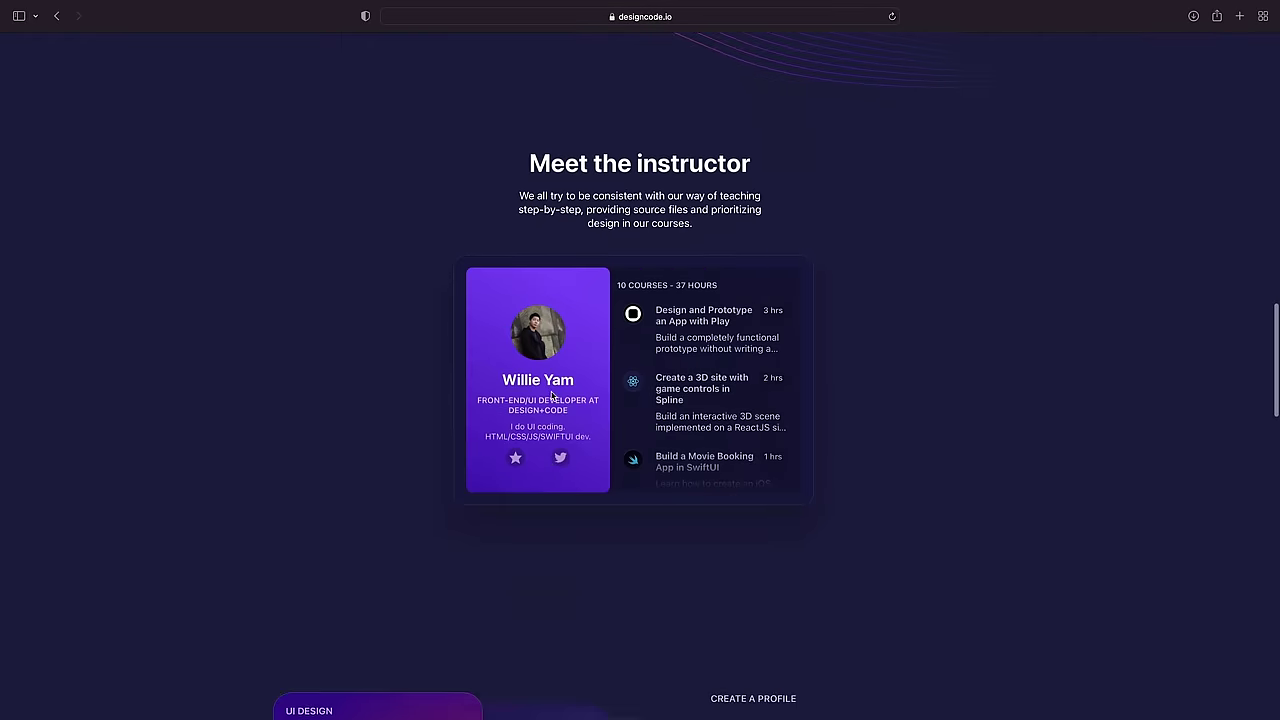
{"action": "scroll", "coordinate": [551, 395], "scroll_direction": "down", "scroll_amount": 5}
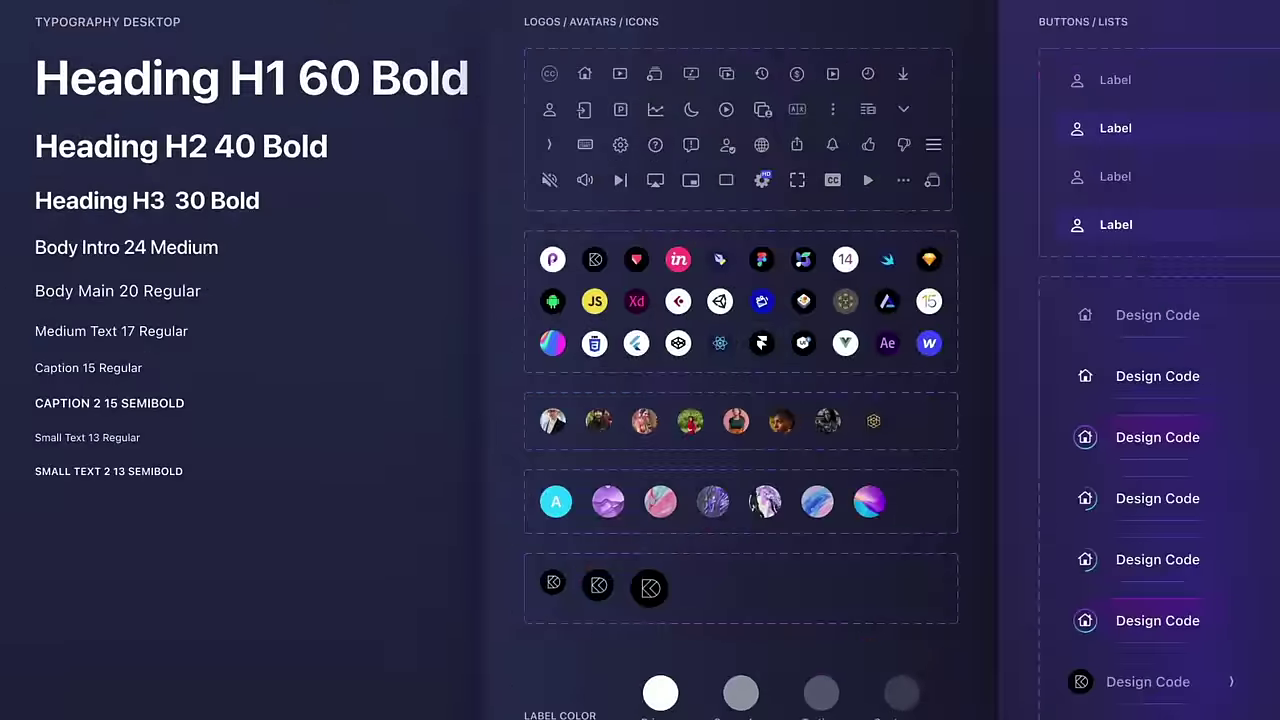